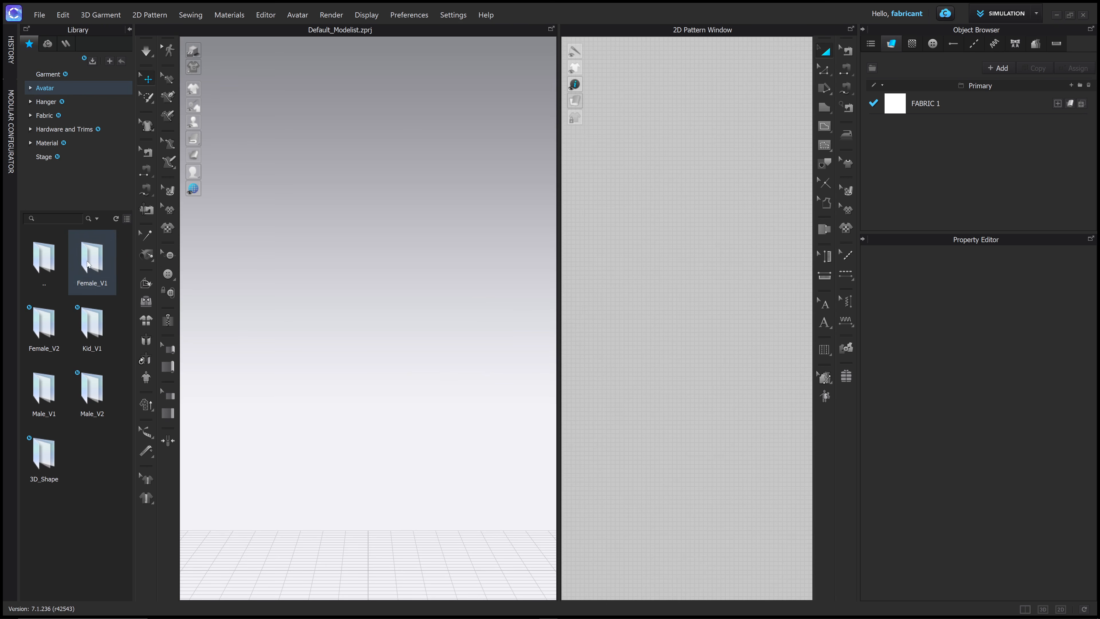
- Load the MV1_Dario avatar from the Male_V1 library folder into the 3D window
{"action": "double_click", "coordinate": [50, 393]}
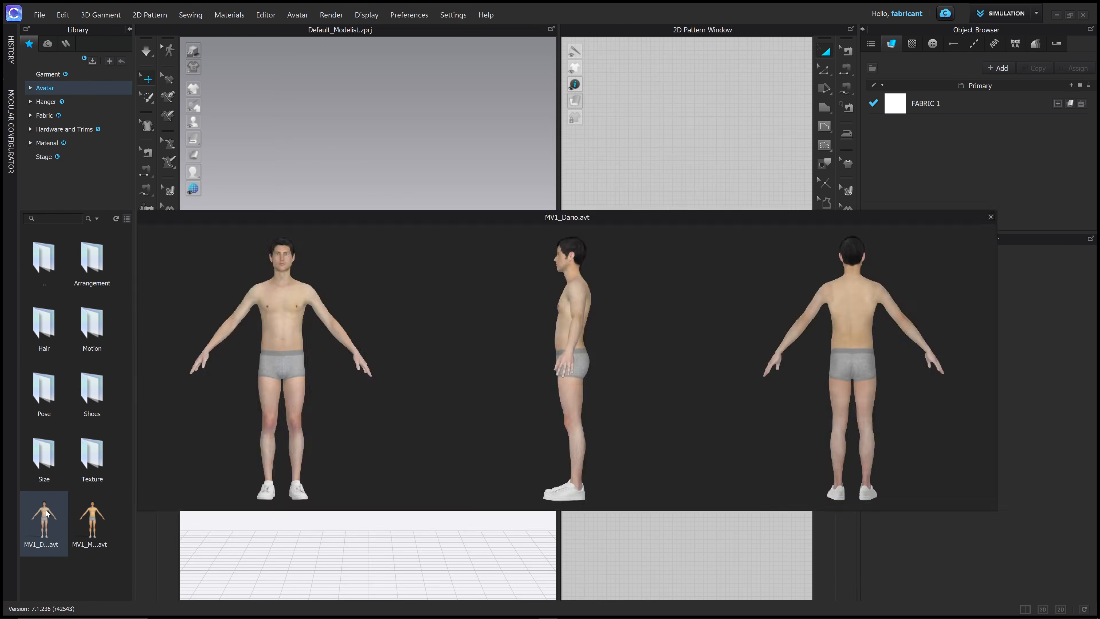
{"action": "double_click", "coordinate": [46, 510]}
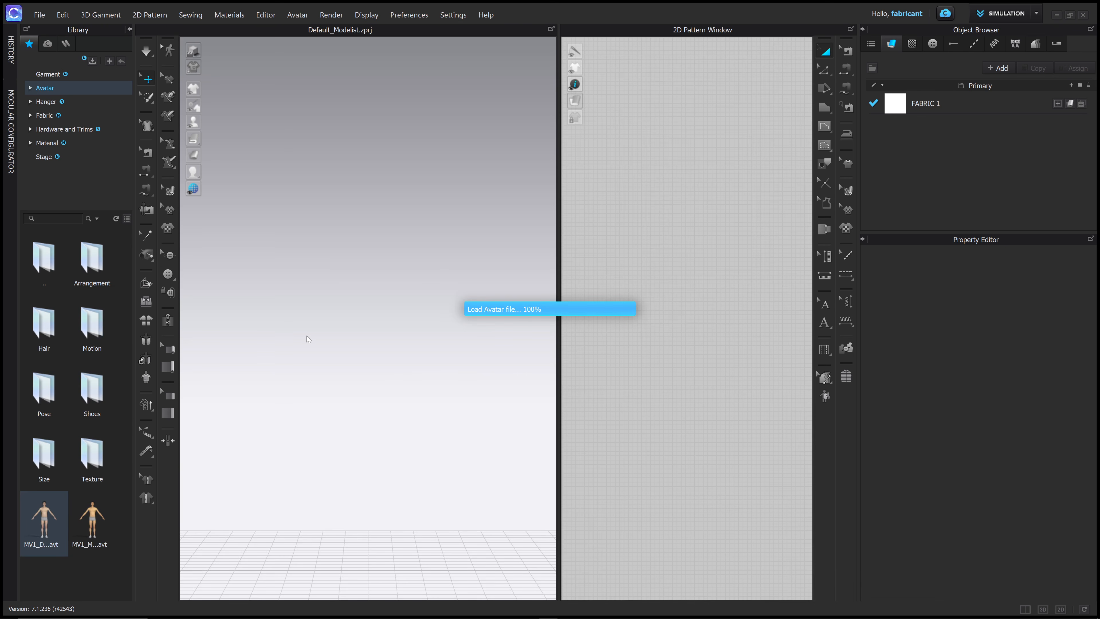
{"action": "right_click_drag", "start_coordinate": [434, 287], "coordinate": [436, 331]}
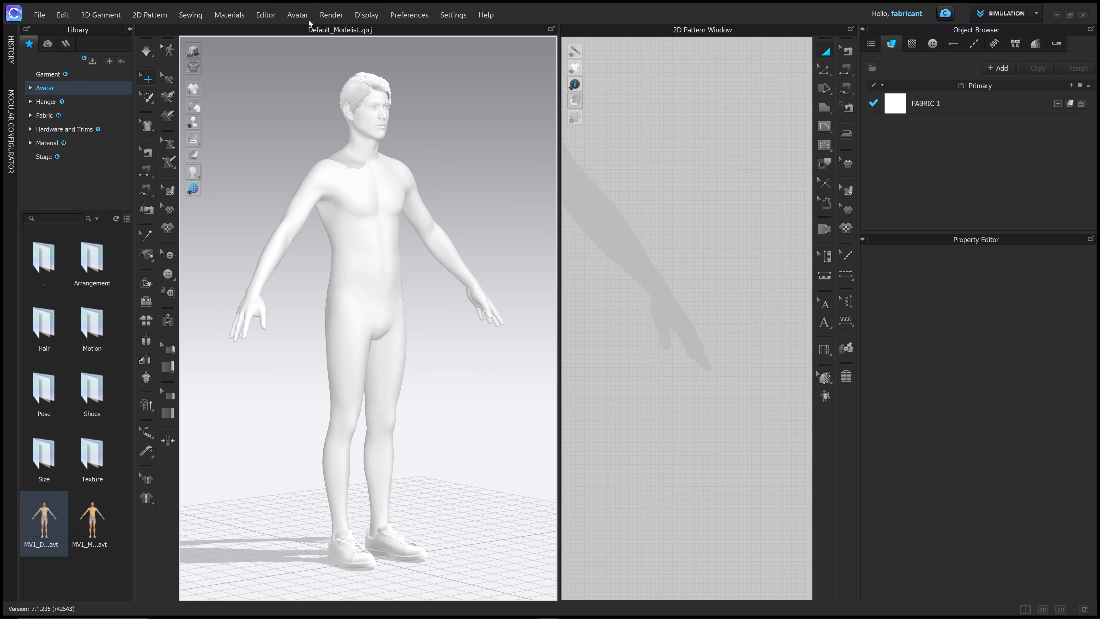
- Open the Avatar Editor, widen it to examine the avatar's size settings, and close it
{"action": "left_click", "coordinate": [297, 16]}
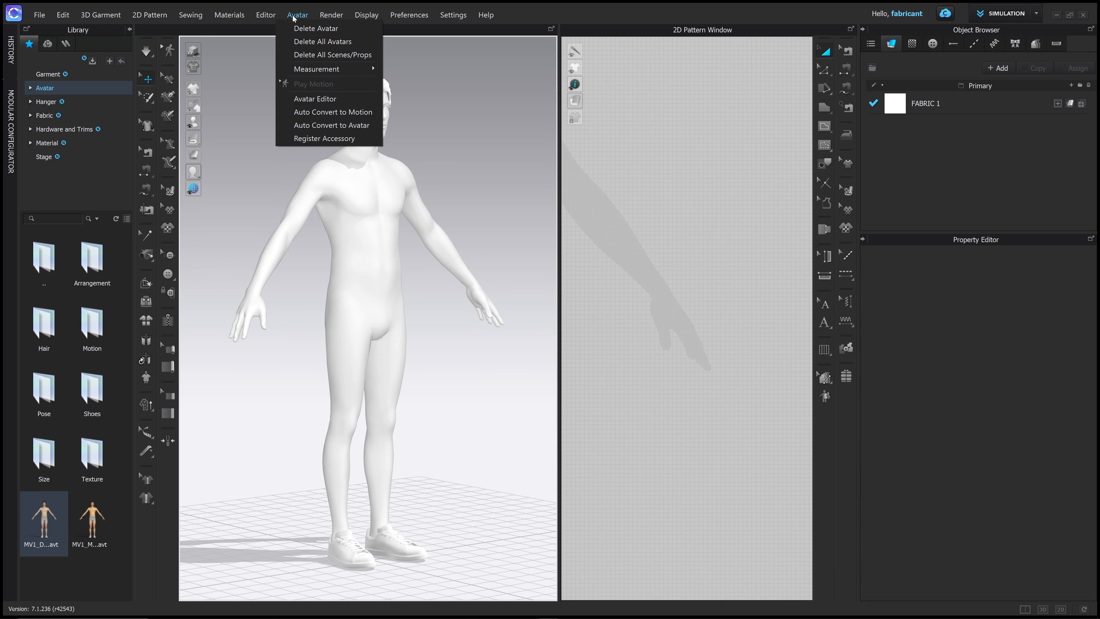
{"action": "left_click", "coordinate": [315, 98]}
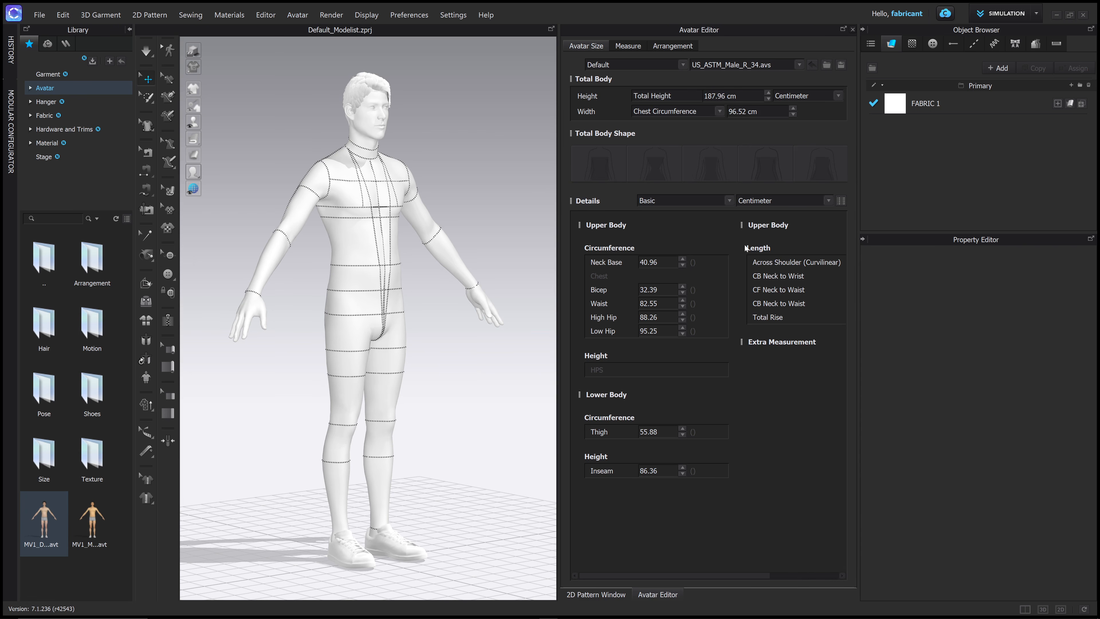
{"action": "left_click_drag", "start_coordinate": [560, 148], "coordinate": [487, 150]}
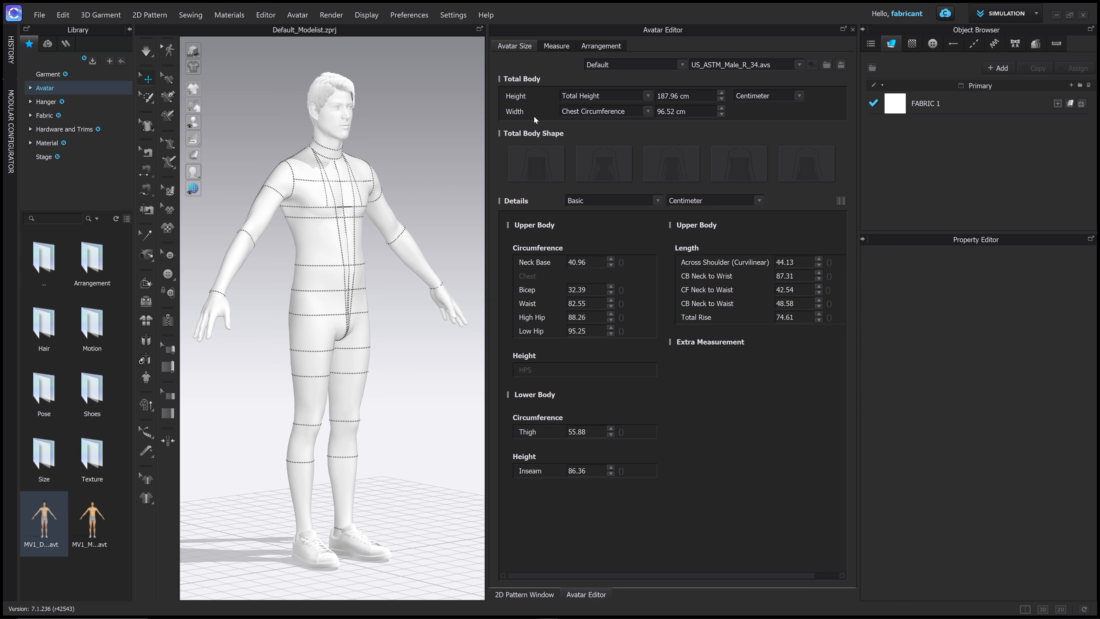
{"action": "left_click", "coordinate": [263, 12]}
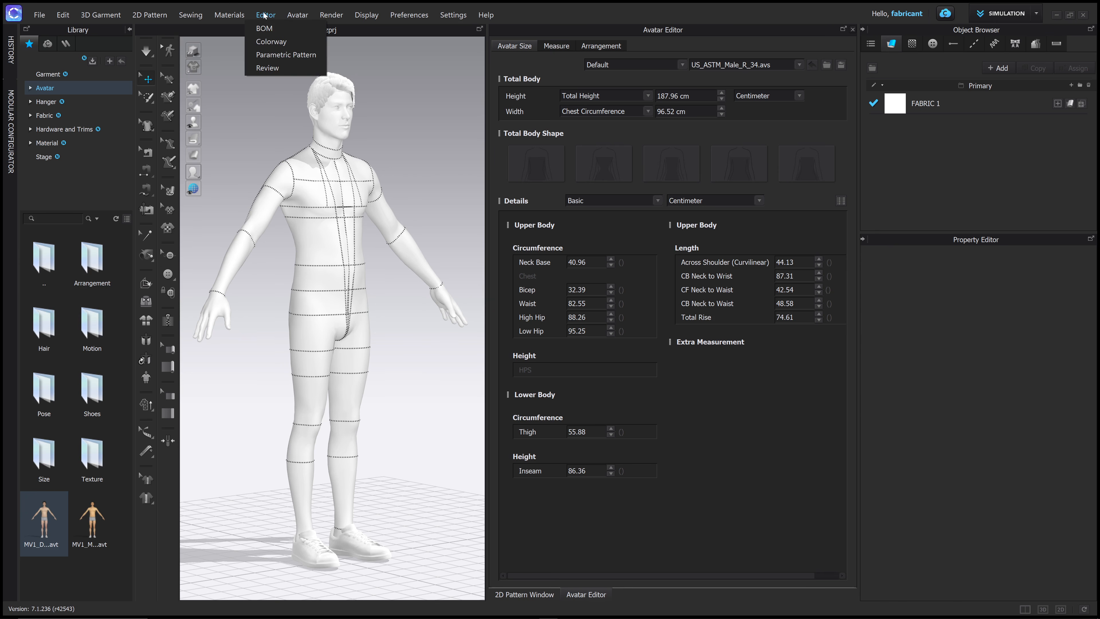
{"action": "left_click", "coordinate": [851, 29]}
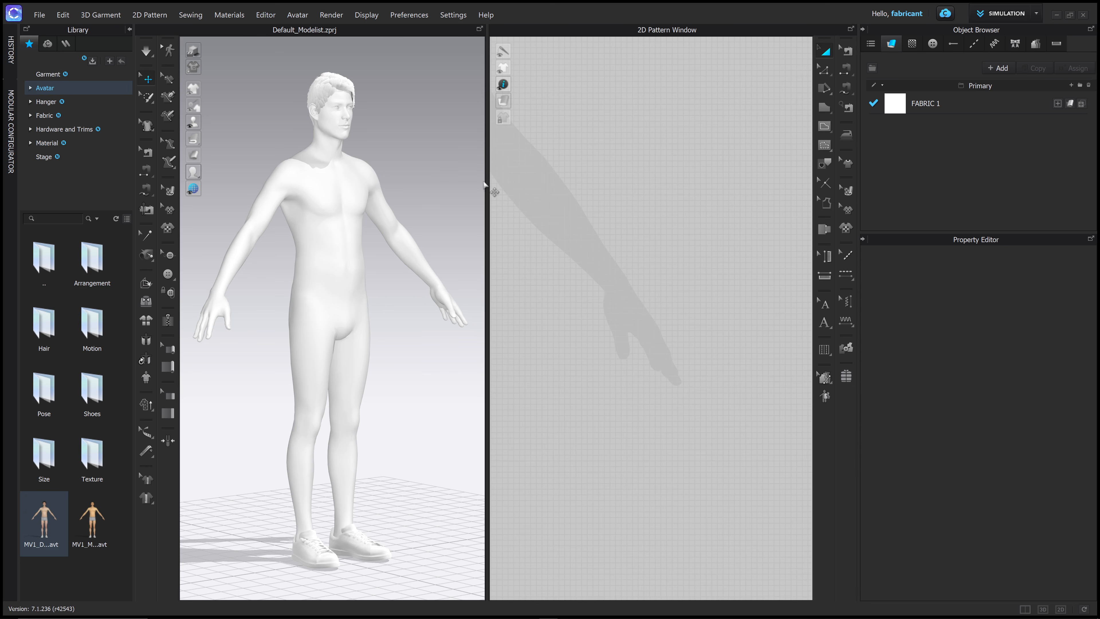
- Resize the 3D and 2D Pattern windows so the pattern area is wider, with the whole avatar framed in both
{"action": "left_click_drag", "start_coordinate": [487, 181], "coordinate": [539, 179]}
{"action": "mouse_move", "coordinate": [454, 157]}
{"action": "right_mouse_down"}
{"action": "mouse_move", "coordinate": [424, 155]}
{"action": "mouse_move", "coordinate": [446, 165]}
{"action": "right_mouse_up"}
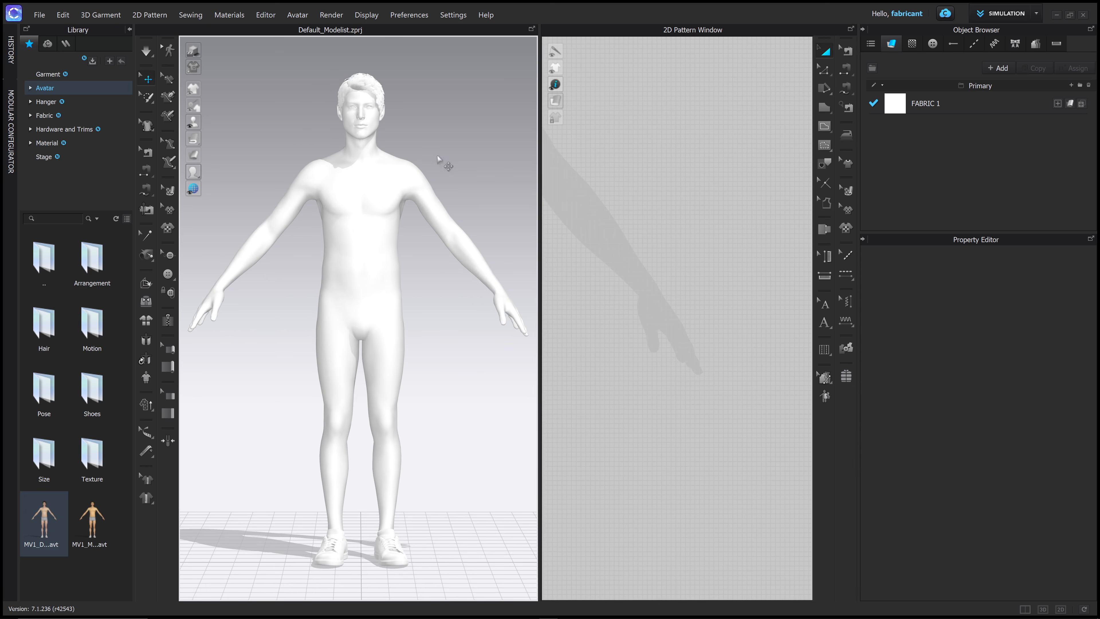
{"action": "left_click_drag", "start_coordinate": [539, 164], "coordinate": [469, 164]}
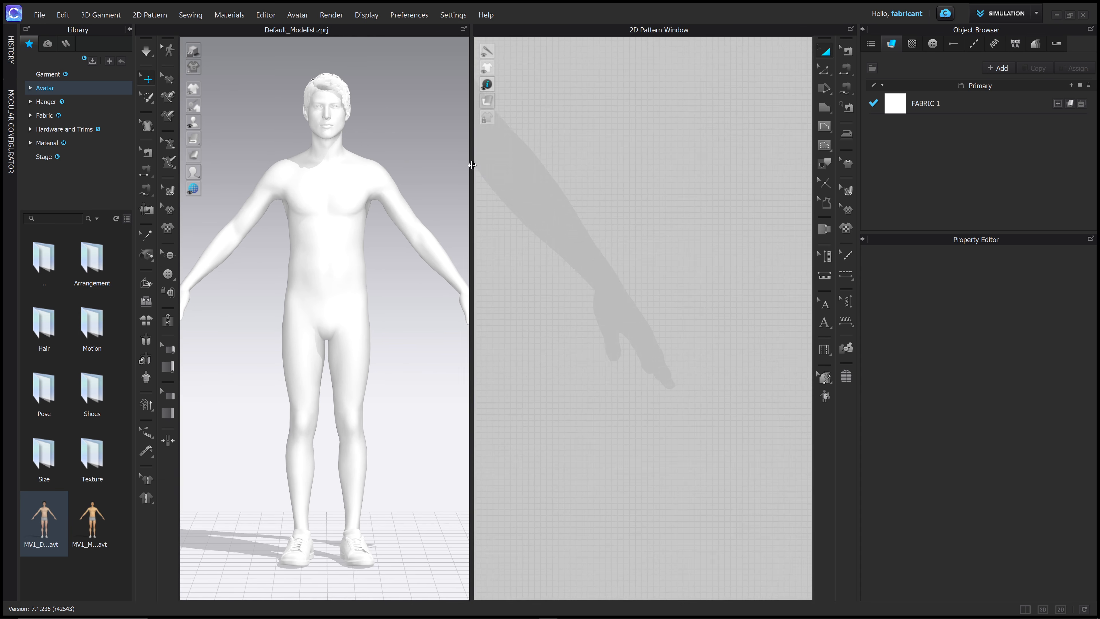
{"action": "scroll", "coordinate": [670, 305], "scroll_direction": "up", "scroll_amount": 3}
{"action": "scroll", "coordinate": [627, 298], "scroll_direction": "down", "scroll_amount": 6}
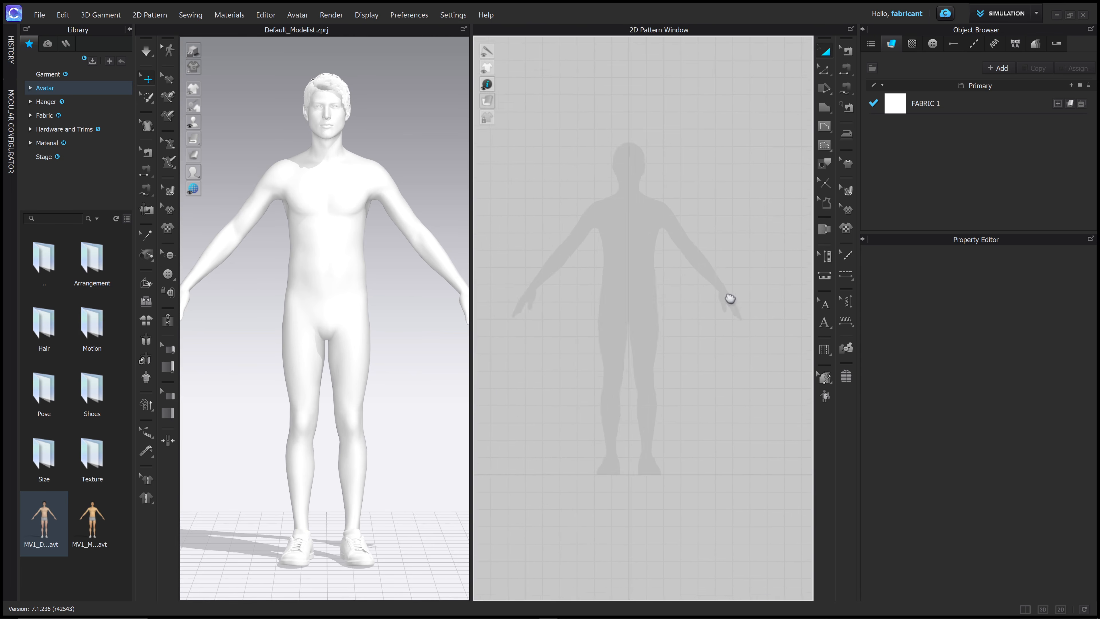
{"action": "scroll", "coordinate": [362, 389], "scroll_direction": "down", "scroll_amount": 2}
{"action": "scroll", "coordinate": [362, 389], "scroll_direction": "down", "scroll_amount": 4}
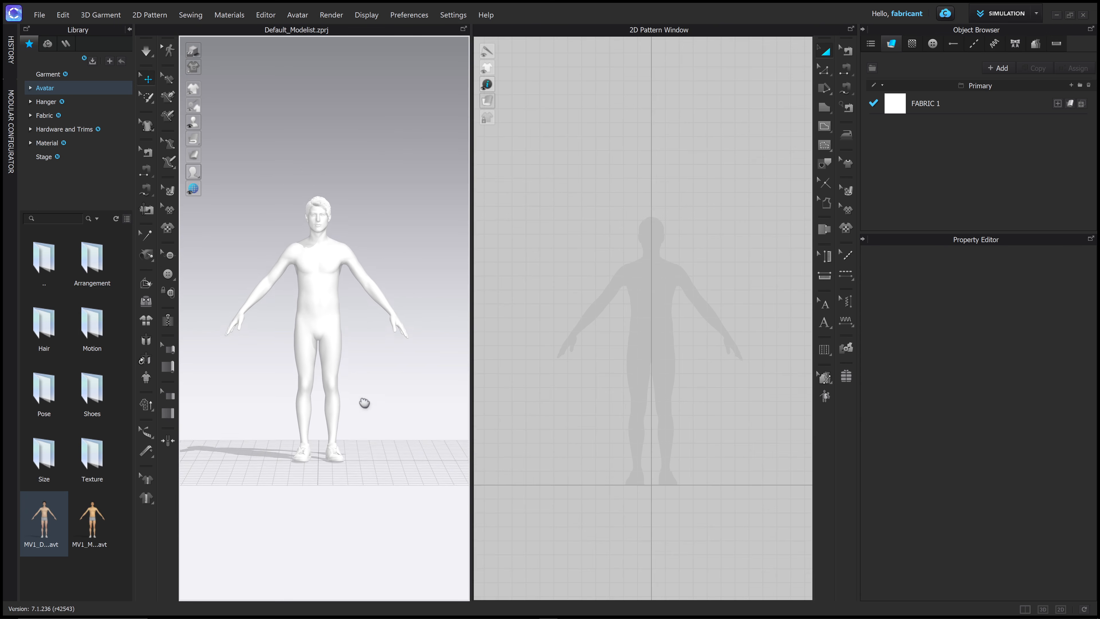
{"action": "middle_click_drag", "start_coordinate": [665, 445], "coordinate": [634, 439]}
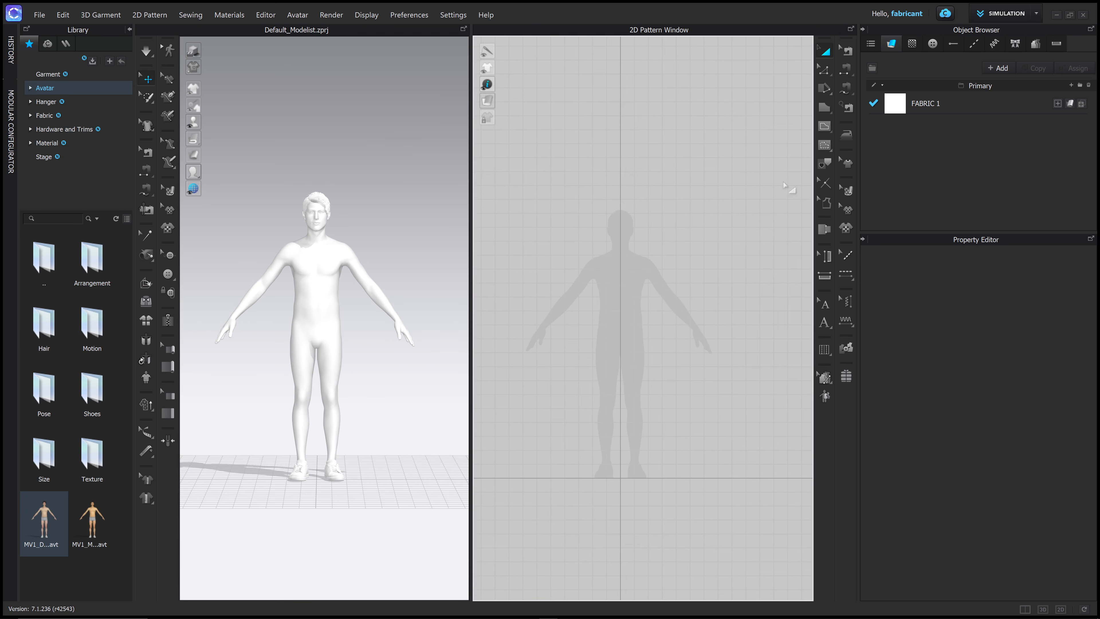
- Draw a rectangular pattern about 19 by 192 cm from the avatar silhouette's centre line, spanning head to feet
{"action": "left_click", "coordinate": [827, 109]}
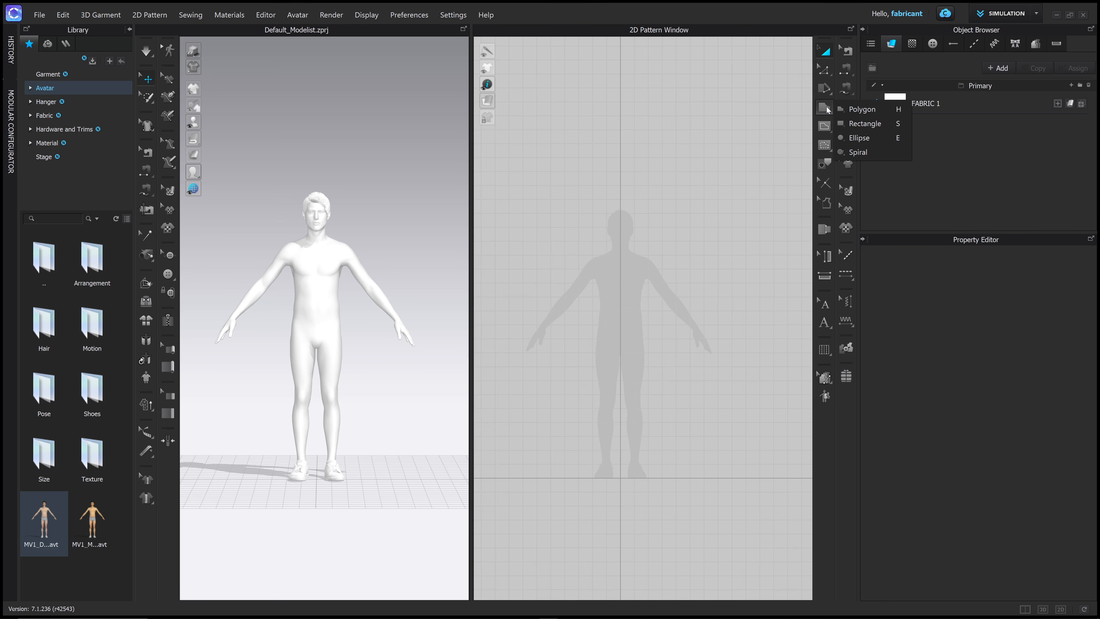
{"action": "left_click", "coordinate": [827, 110]}
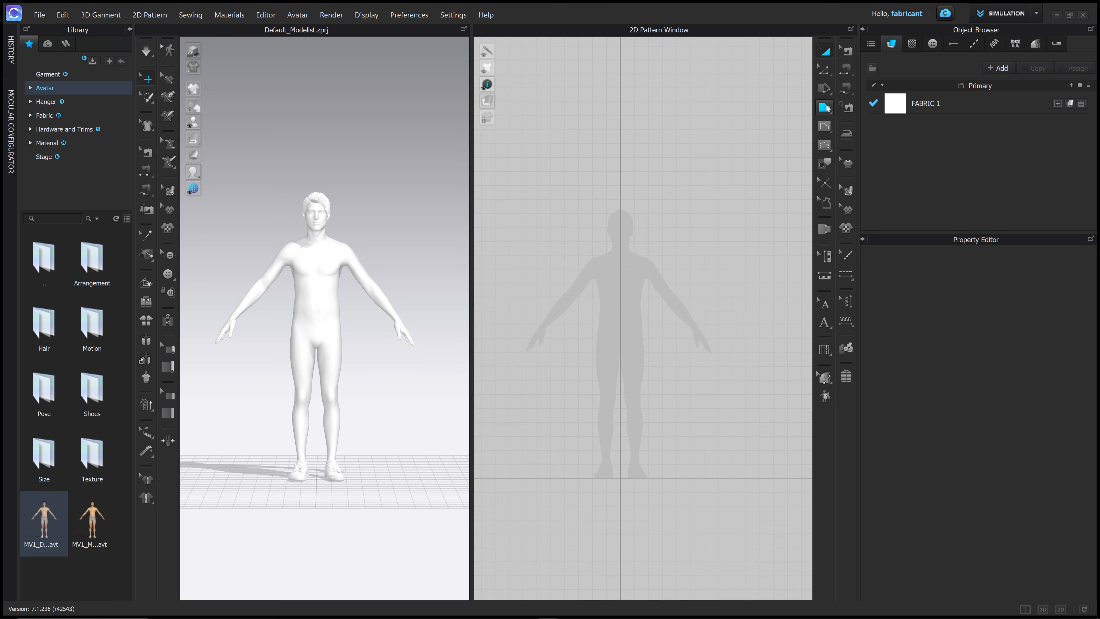
{"action": "left_click", "coordinate": [827, 109]}
{"action": "left_click", "coordinate": [862, 124]}
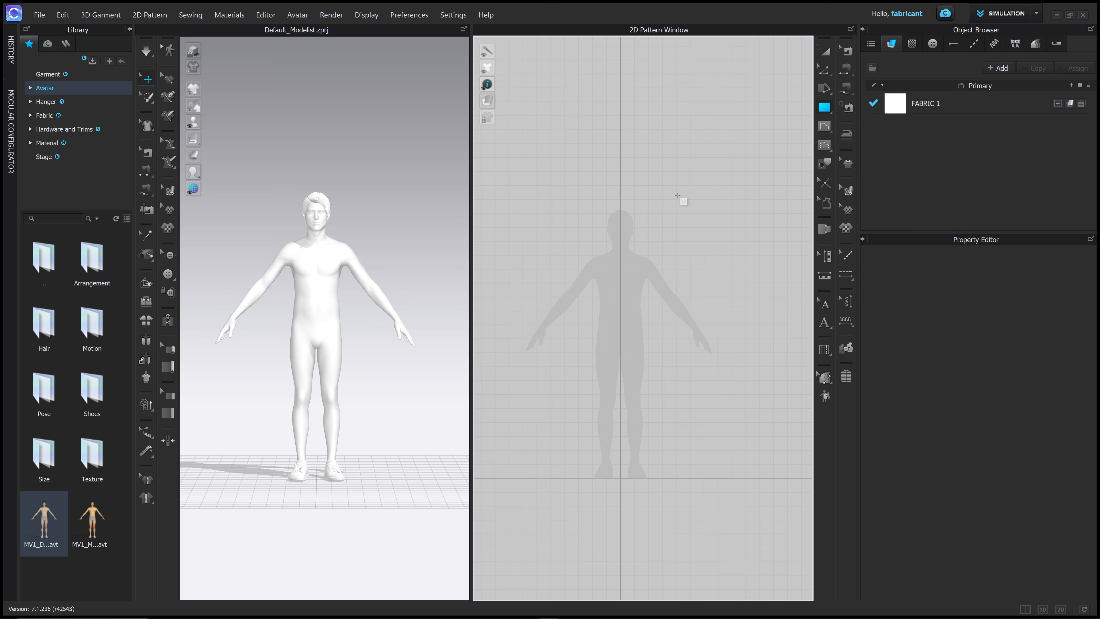
{"action": "mouse_move", "coordinate": [620, 211]}
{"action": "left_mouse_down"}
{"action": "mouse_move", "coordinate": [641, 309]}
{"action": "mouse_move", "coordinate": [646, 480]}
{"action": "left_mouse_up"}
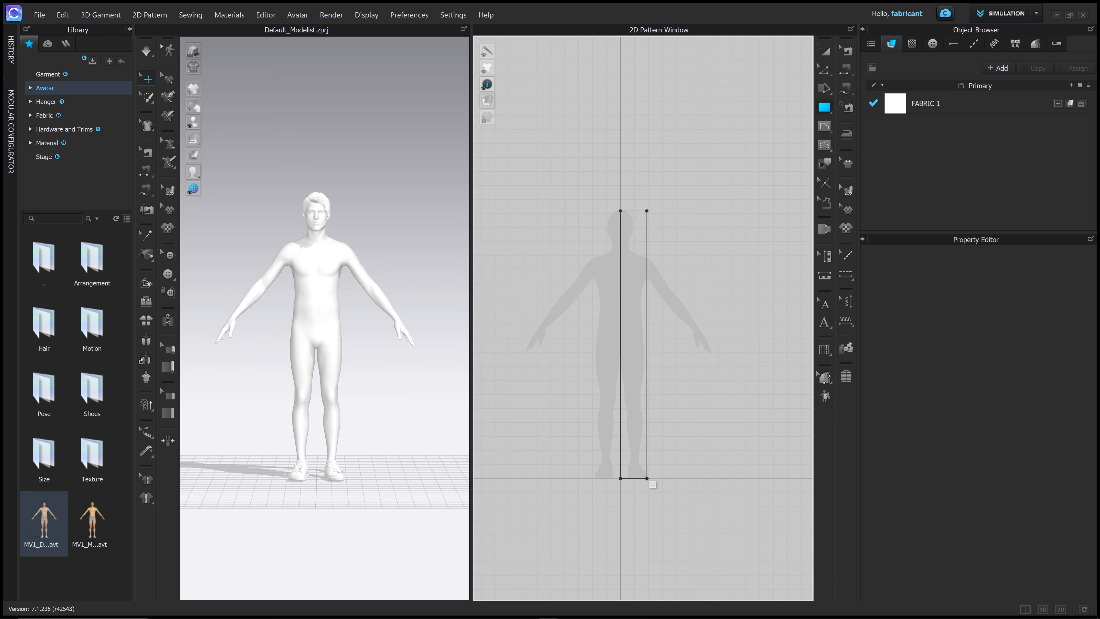
{"action": "left_click", "coordinate": [646, 333]}
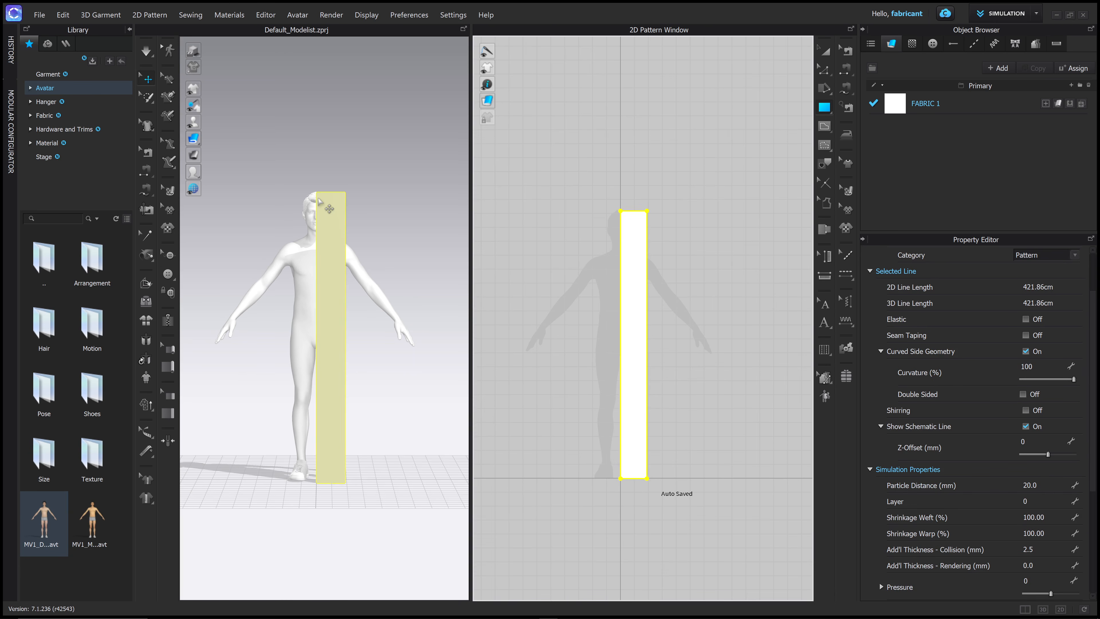
{"action": "scroll", "coordinate": [624, 361], "scroll_direction": "up", "scroll_amount": 2}
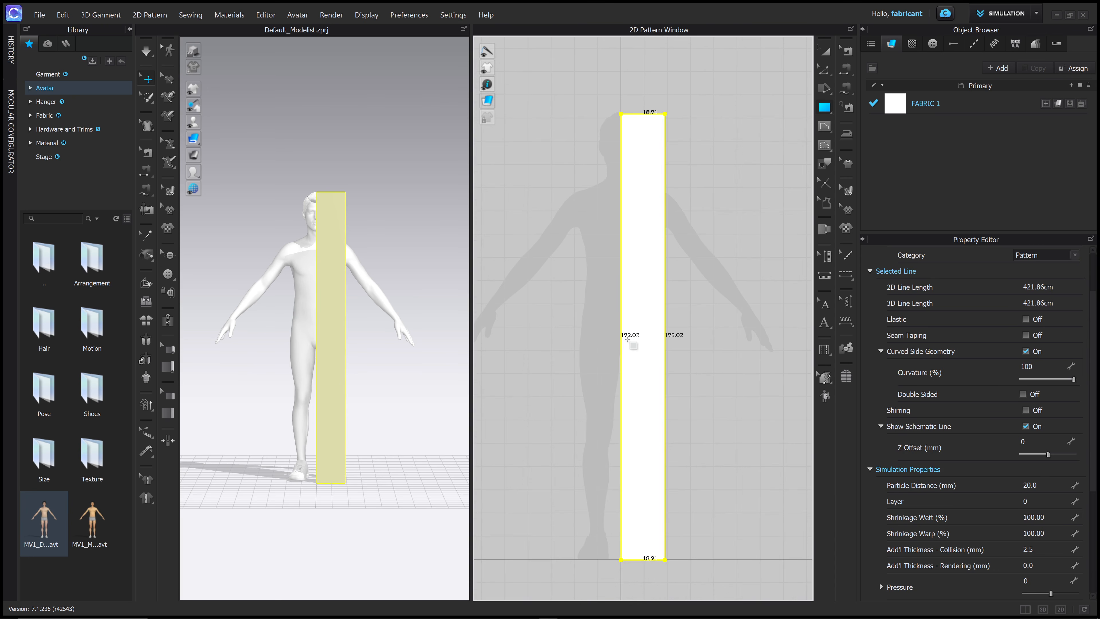
- Delete the hair accessory from the avatar's head
{"action": "right_click_drag", "start_coordinate": [353, 200], "coordinate": [315, 216]}
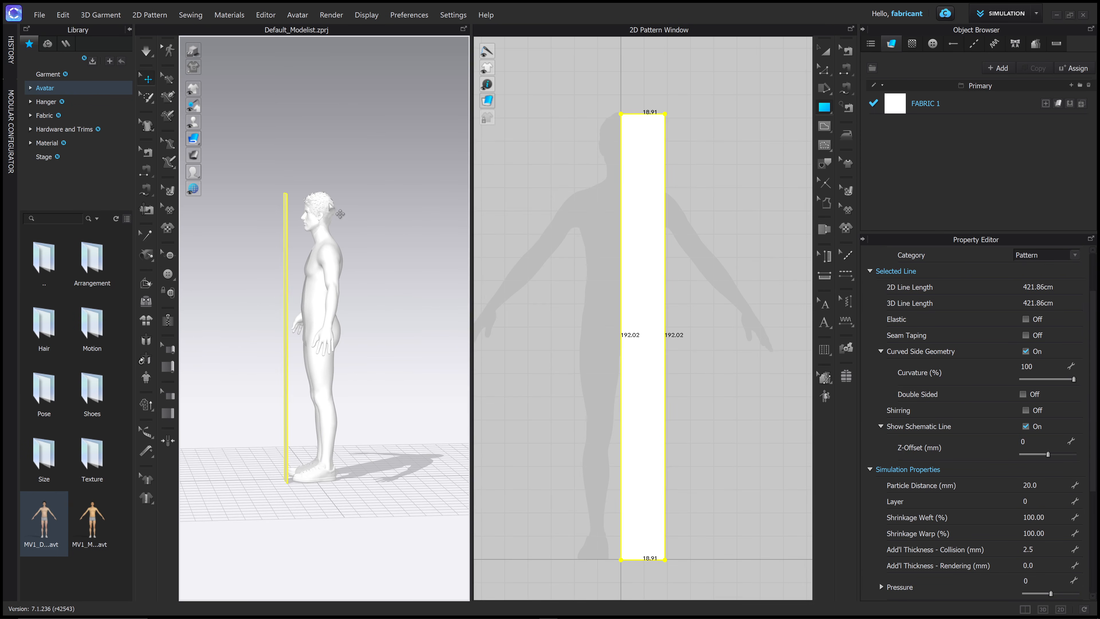
{"action": "left_click", "coordinate": [324, 207]}
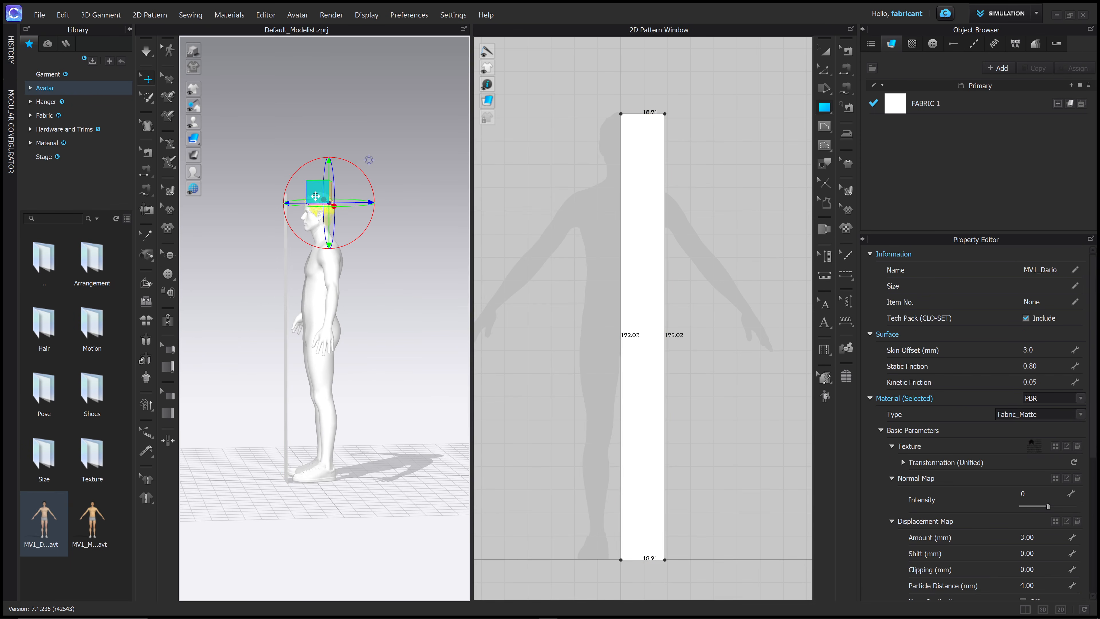
{"action": "right_click", "coordinate": [315, 198]}
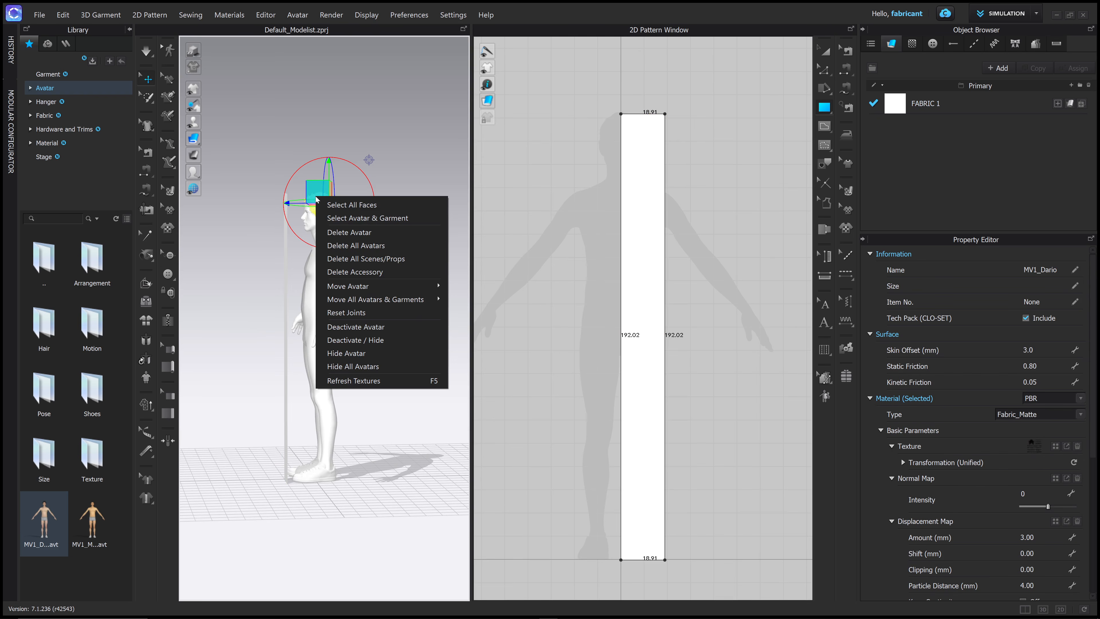
{"action": "left_click", "coordinate": [371, 272]}
{"action": "right_click_drag", "start_coordinate": [370, 259], "coordinate": [389, 235]}
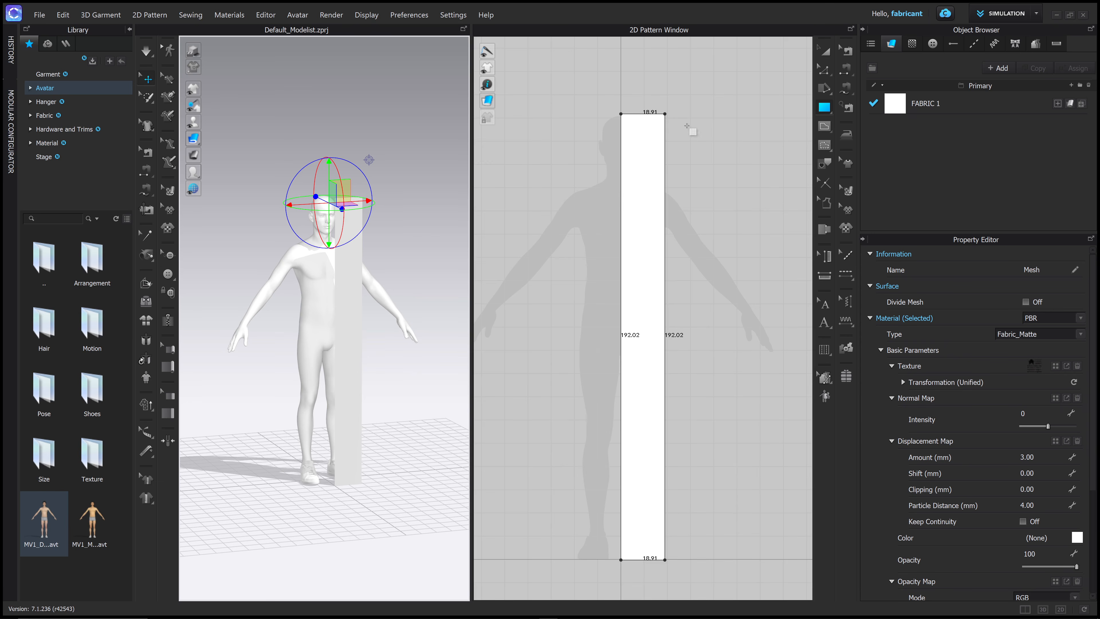
- Delete the tall rectangular pattern in front of the avatar
{"action": "left_click", "coordinate": [825, 51]}
{"action": "right_click_drag", "start_coordinate": [366, 280], "coordinate": [349, 253]}
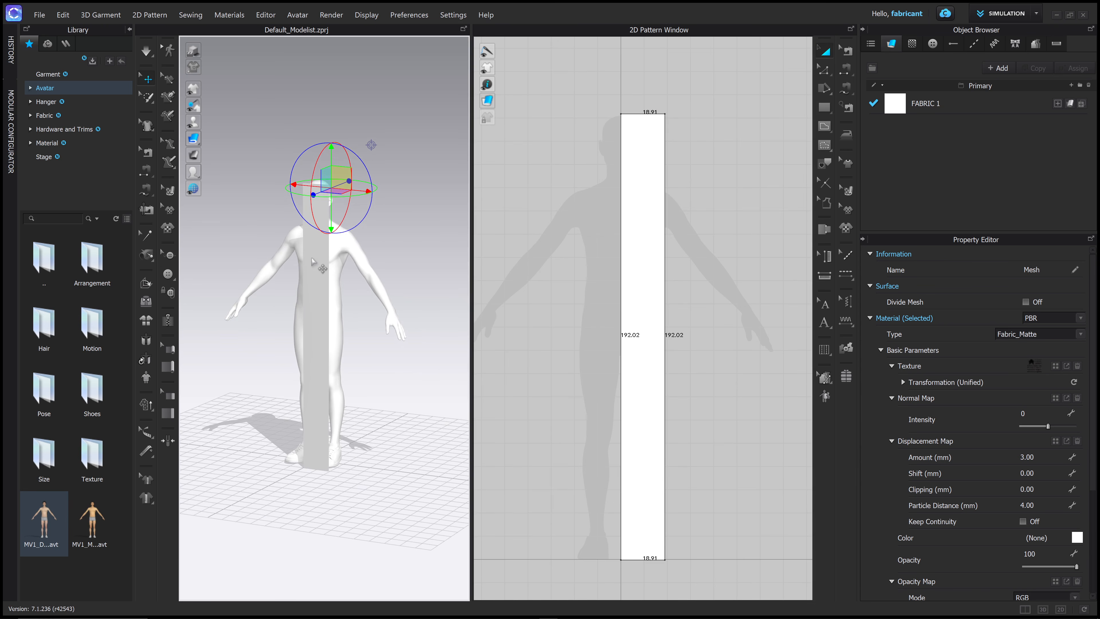
{"action": "left_click", "coordinate": [320, 266]}
{"action": "key", "text": "Delete"}
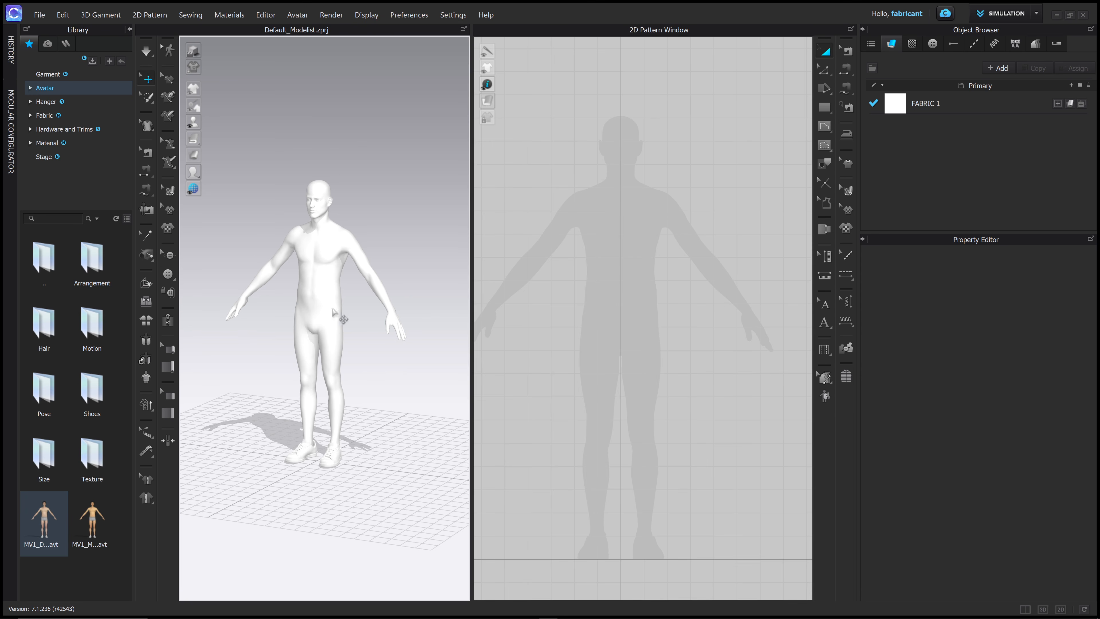
- Open the Modular Configurator and choose the Single style from the Man > Jackets blocks
{"action": "right_click_drag", "start_coordinate": [334, 311], "coordinate": [412, 289]}
{"action": "middle_click_drag", "start_coordinate": [627, 280], "coordinate": [670, 268]}
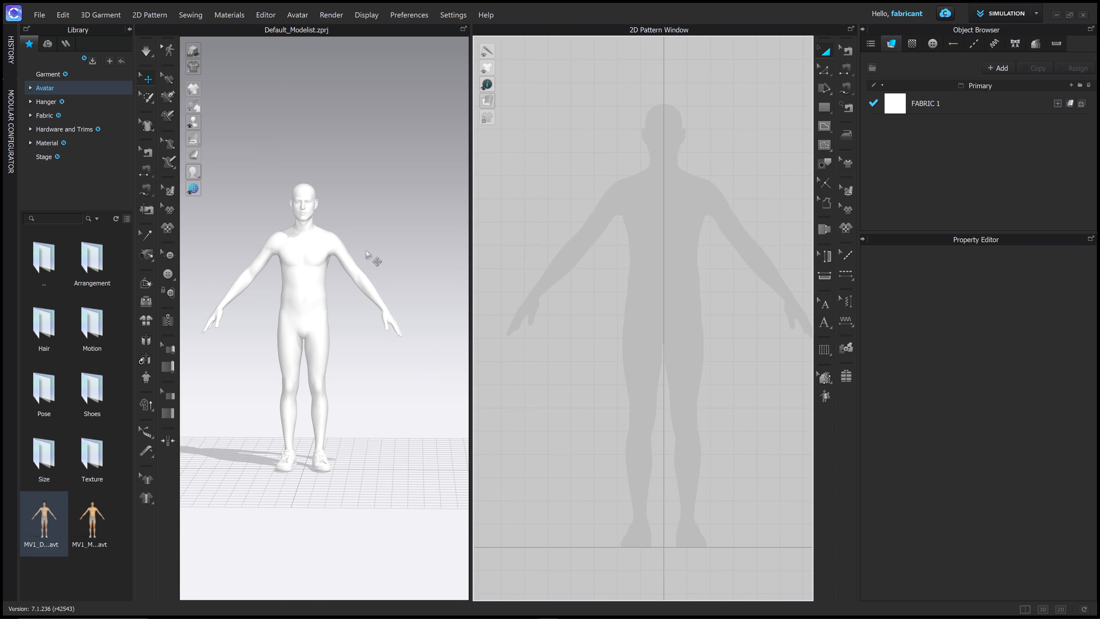
{"action": "middle_click_drag", "start_coordinate": [356, 240], "coordinate": [374, 202]}
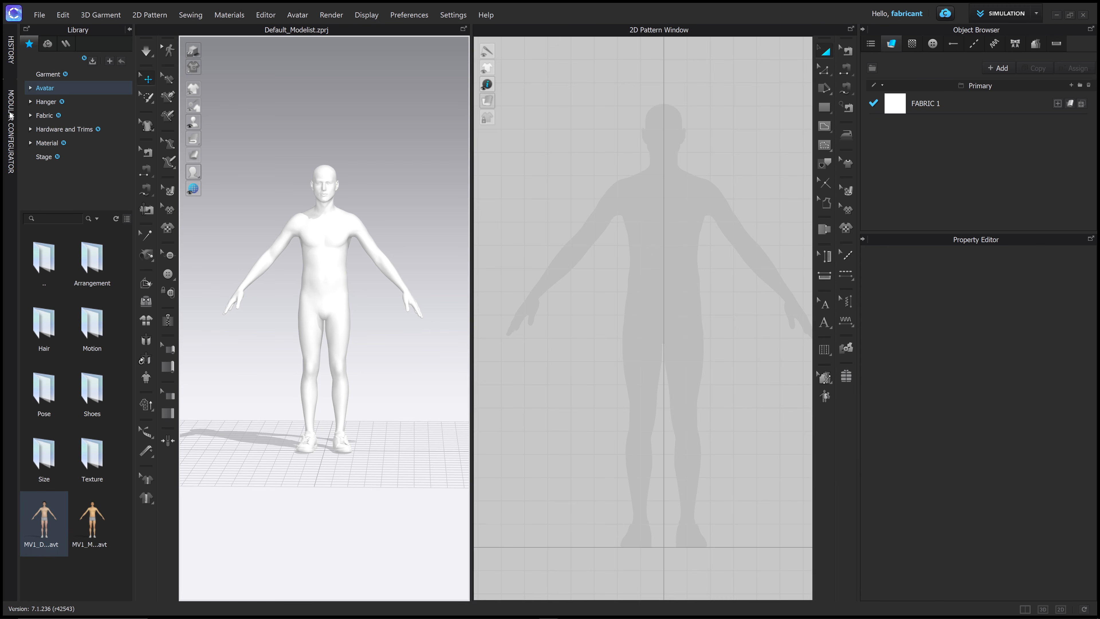
{"action": "left_click", "coordinate": [9, 127]}
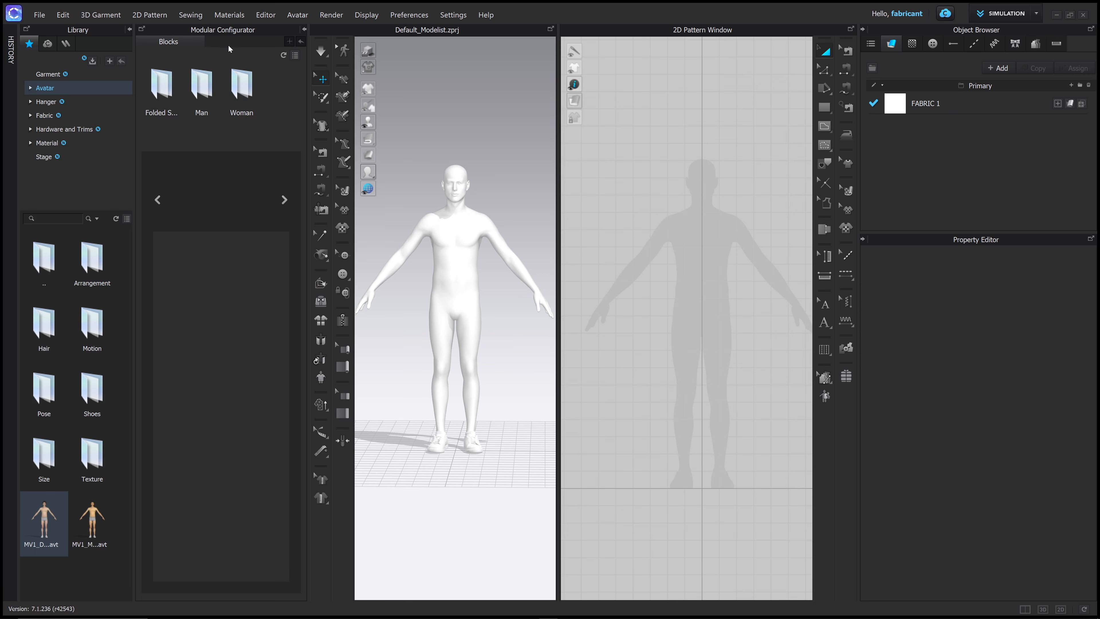
{"action": "double_click", "coordinate": [203, 85]}
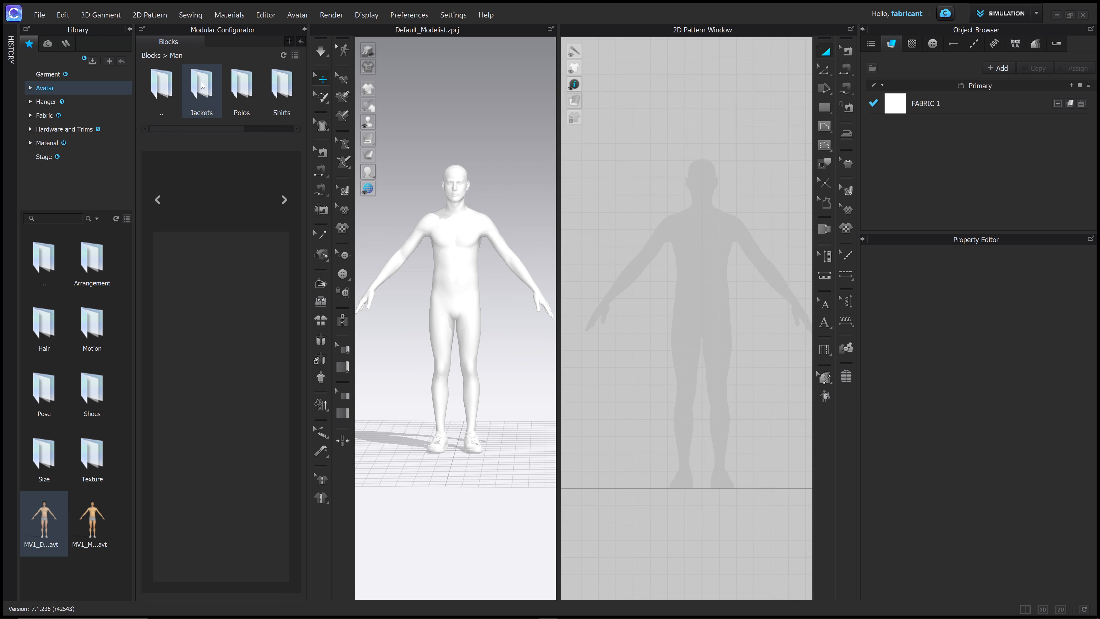
{"action": "double_click", "coordinate": [202, 87]}
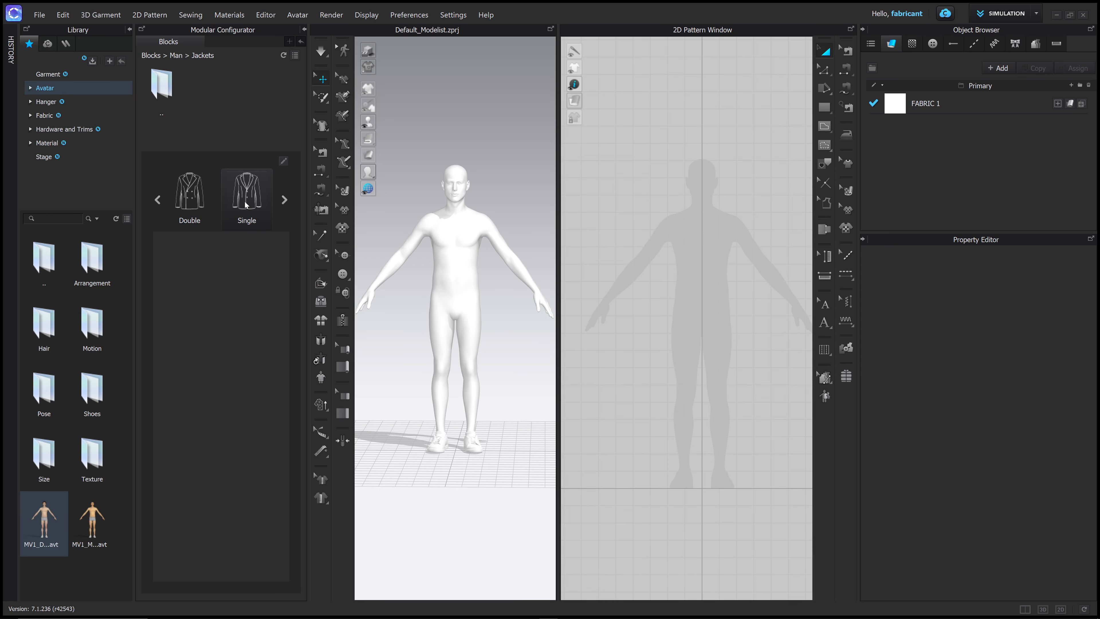
{"action": "left_click", "coordinate": [246, 205]}
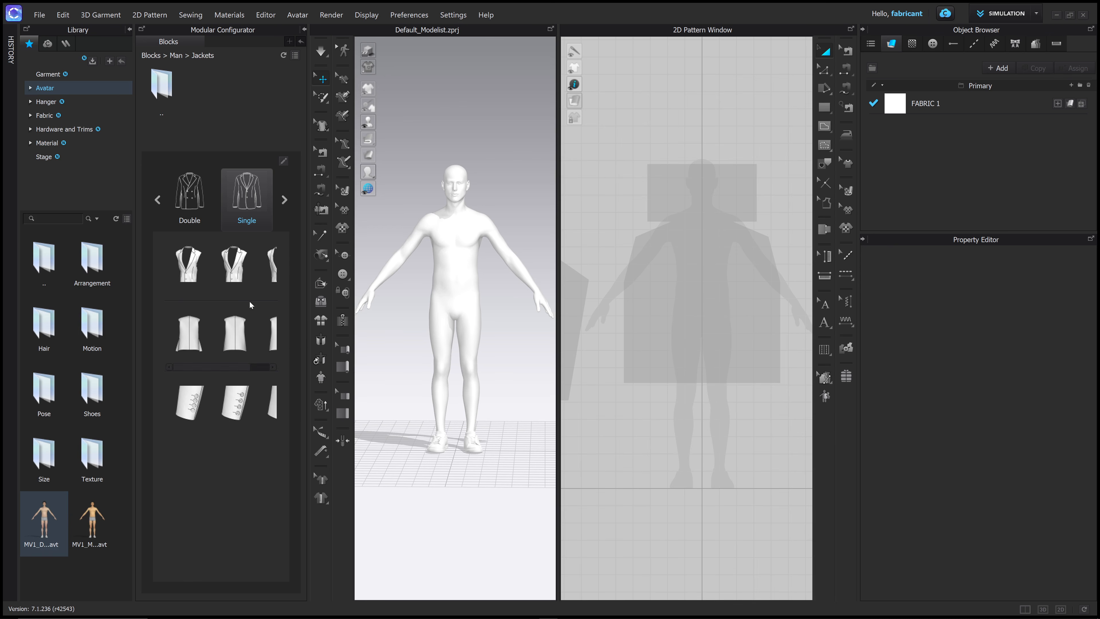
- Widen the Modular Configurator and assemble the single jacket from the first front block, third back block and third sleeve block
{"action": "mouse_move", "coordinate": [229, 296]}
{"action": "left_click_drag", "start_coordinate": [306, 248], "coordinate": [373, 247]}
{"action": "left_click_drag", "start_coordinate": [592, 282], "coordinate": [633, 265]}
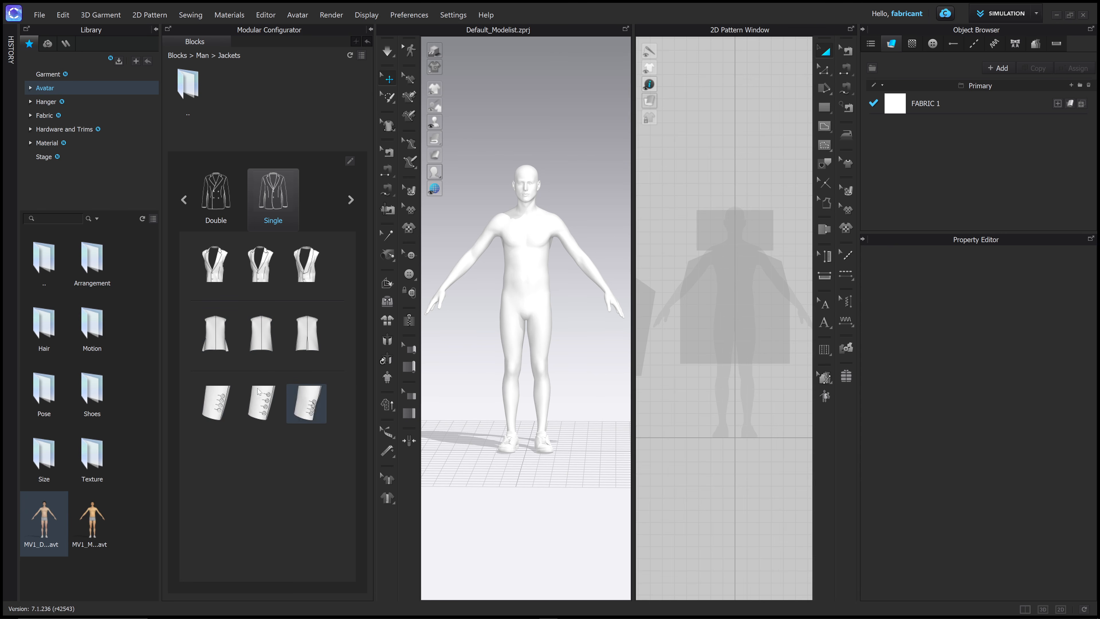
{"action": "left_click", "coordinate": [218, 268]}
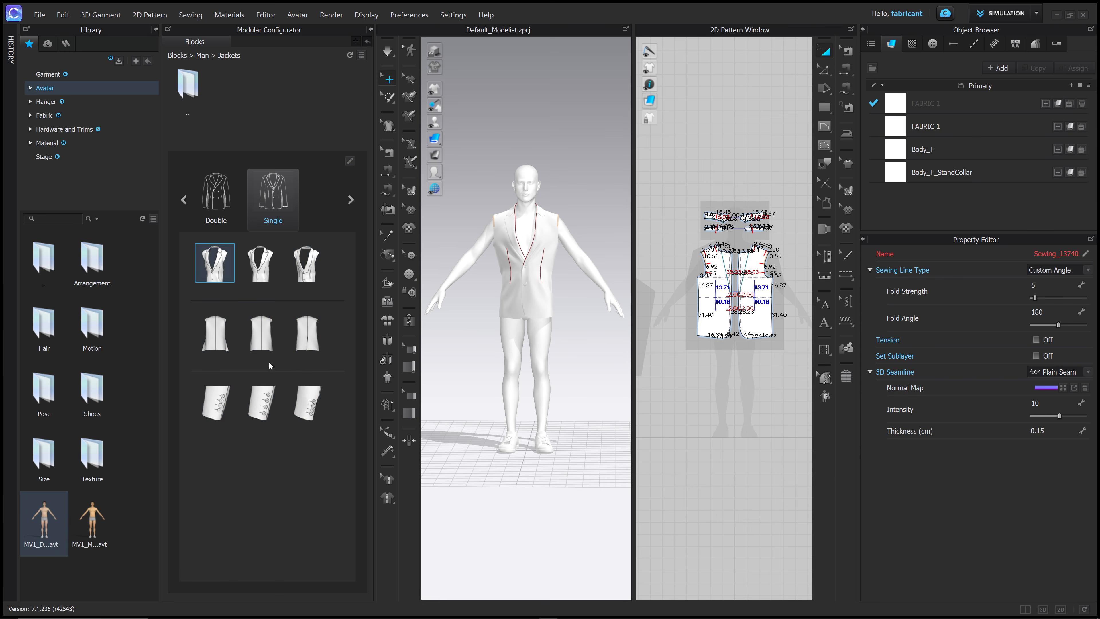
{"action": "left_click", "coordinate": [303, 343]}
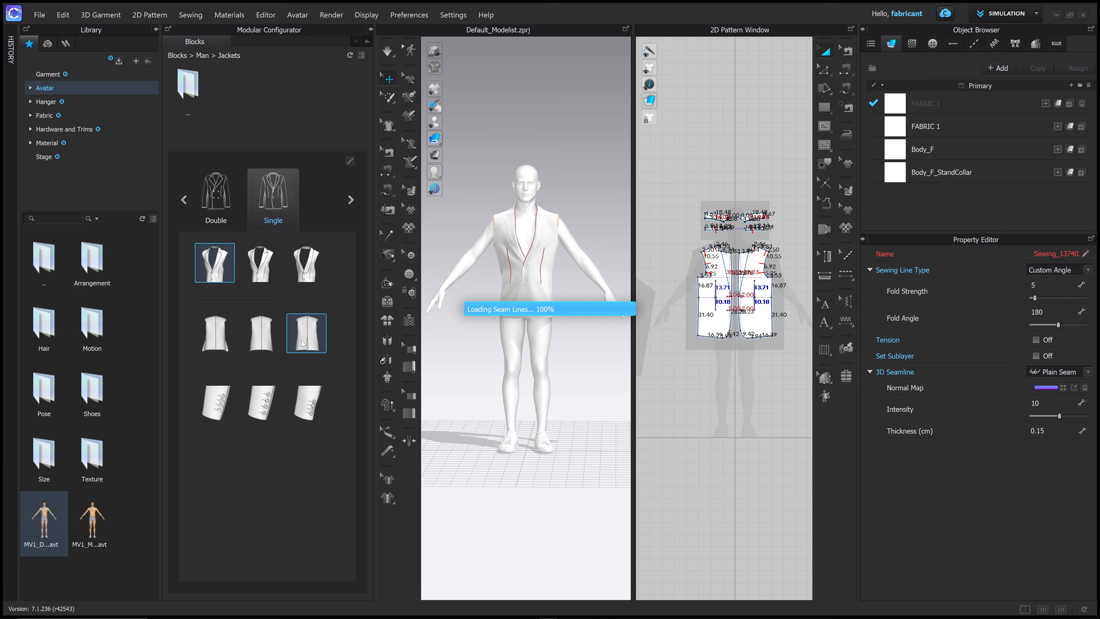
{"action": "left_click", "coordinate": [305, 407]}
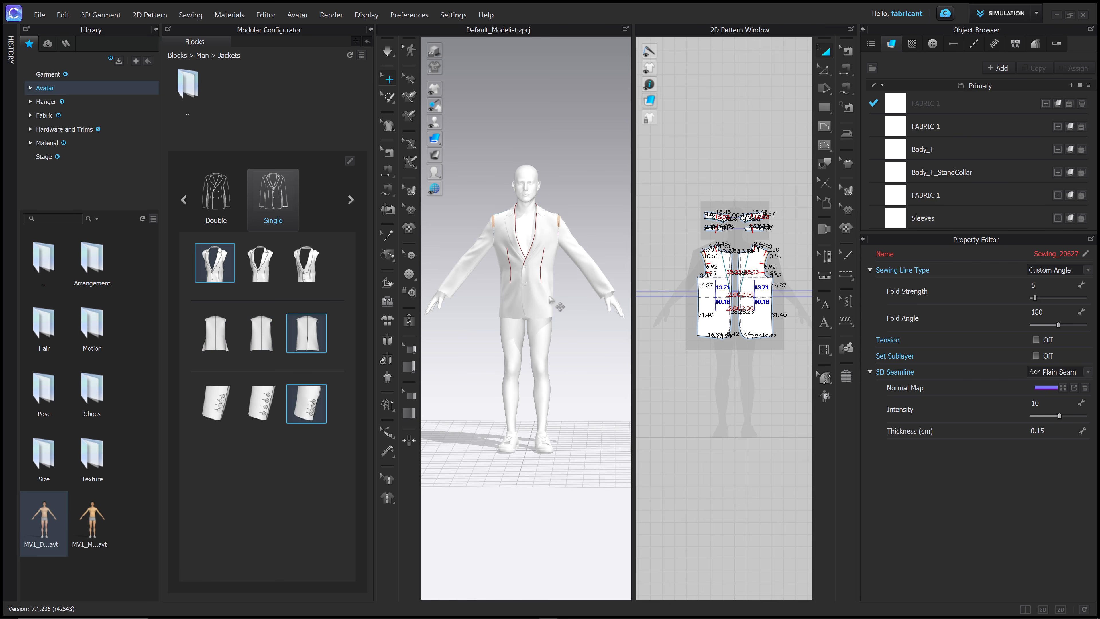
- Collapse the Modular Configurator panel to give the 3D and 2D pattern windows more room
{"action": "right_click_drag", "start_coordinate": [438, 311], "coordinate": [552, 349]}
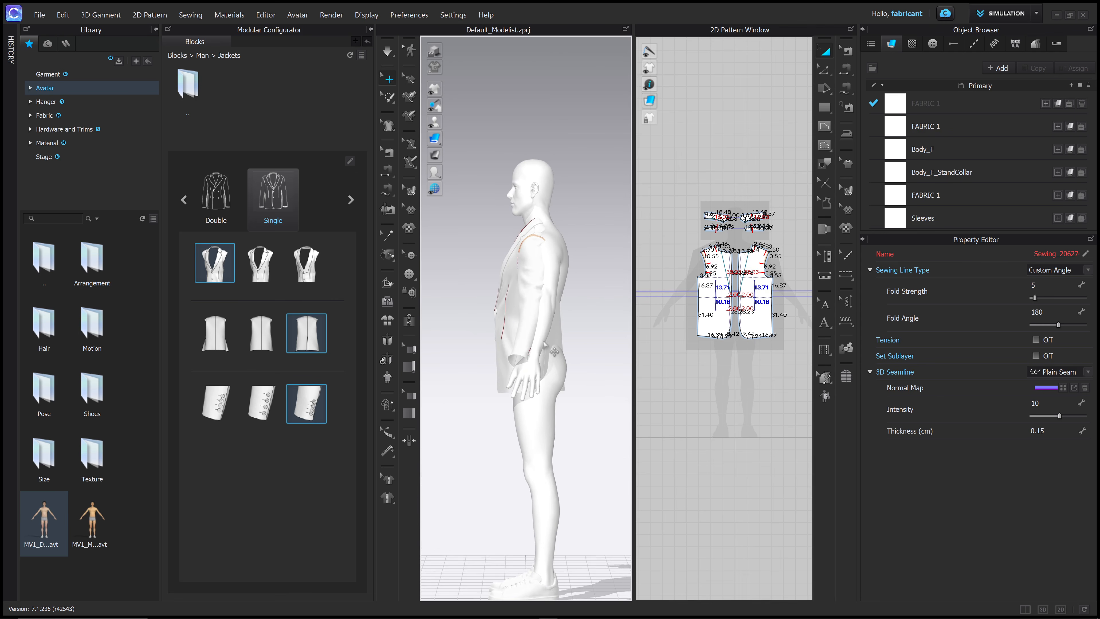
{"action": "middle_click_drag", "start_coordinate": [527, 236], "coordinate": [531, 219]}
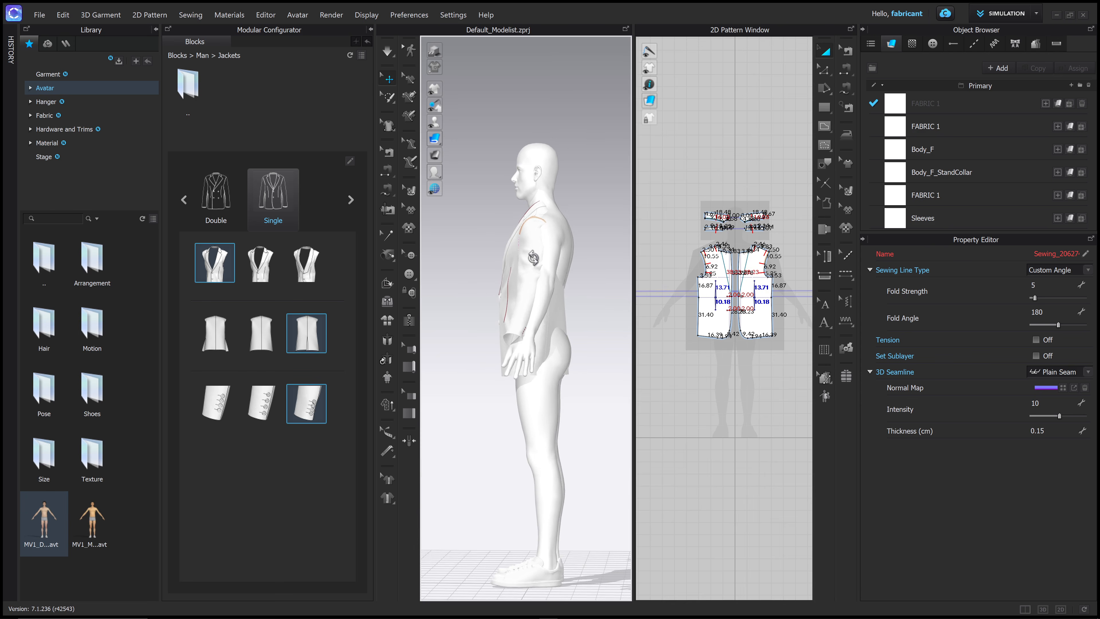
{"action": "right_click_drag", "start_coordinate": [559, 296], "coordinate": [594, 279]}
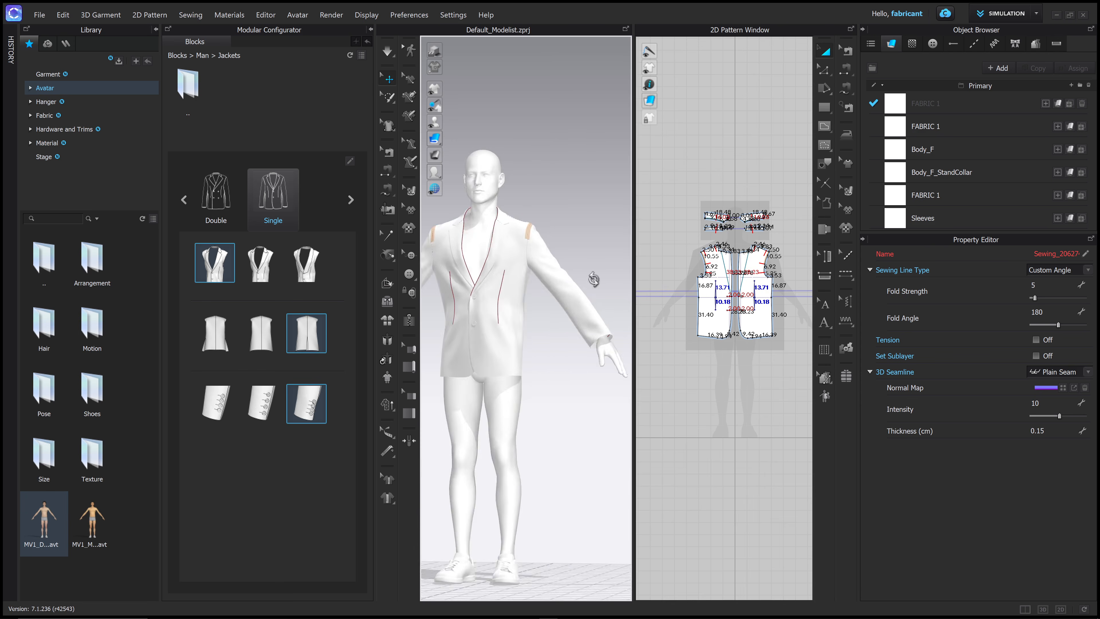
{"action": "middle_click_drag", "start_coordinate": [594, 280], "coordinate": [564, 276]}
{"action": "right_click_drag", "start_coordinate": [564, 277], "coordinate": [560, 254]}
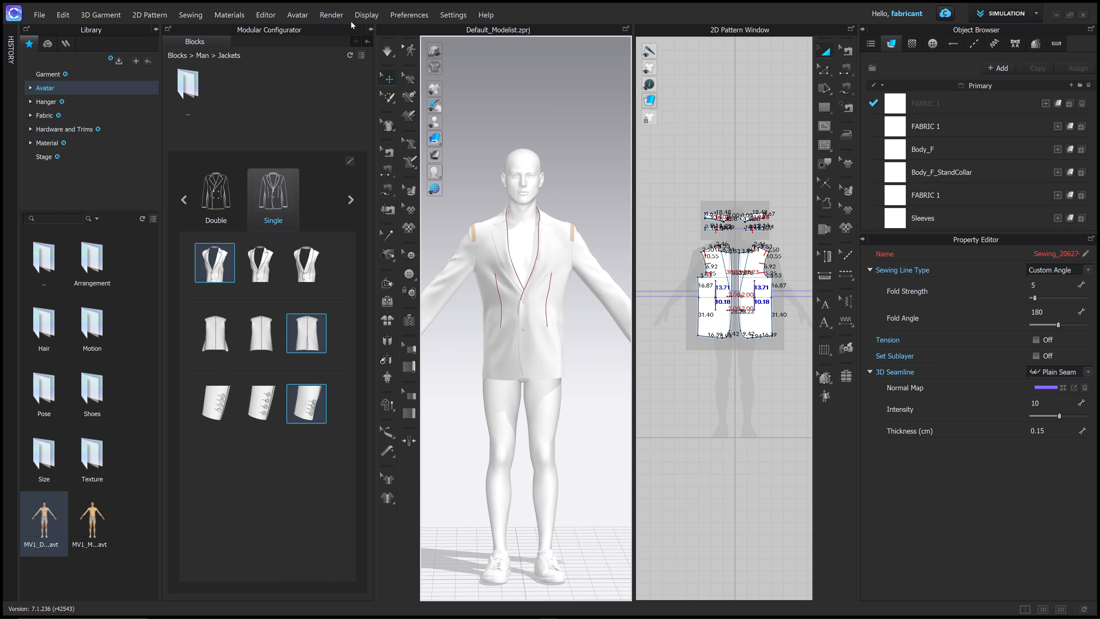
{"action": "left_click", "coordinate": [370, 30]}
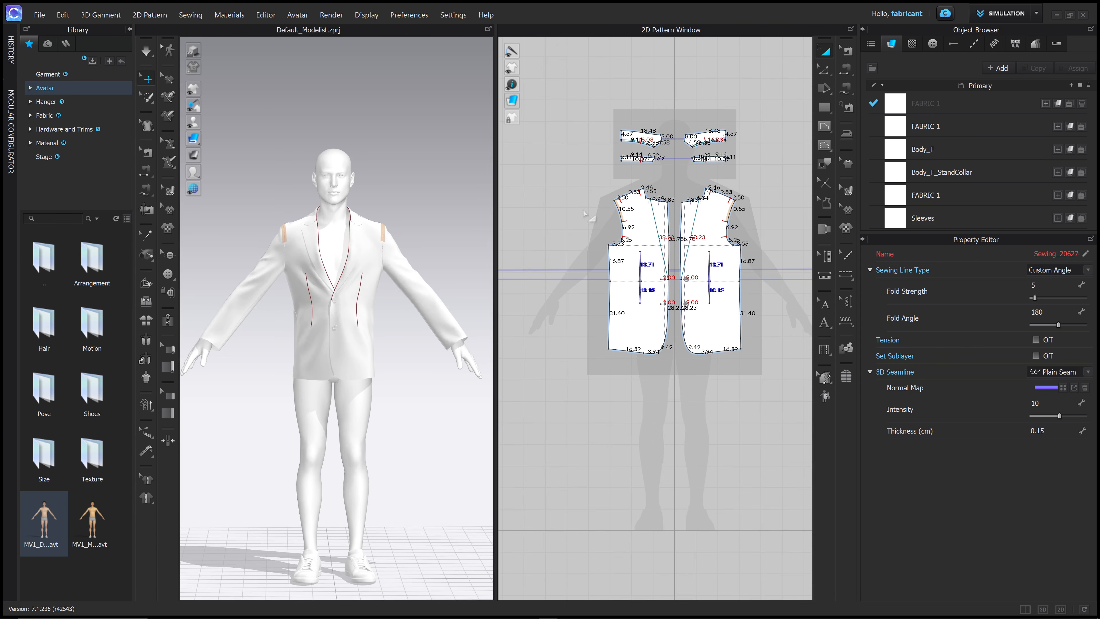
- Hide the line length labels on the jacket's 2D patterns
{"action": "scroll", "coordinate": [677, 303], "scroll_direction": "up", "scroll_amount": 5}
{"action": "scroll", "coordinate": [682, 320], "scroll_direction": "down", "scroll_amount": 10}
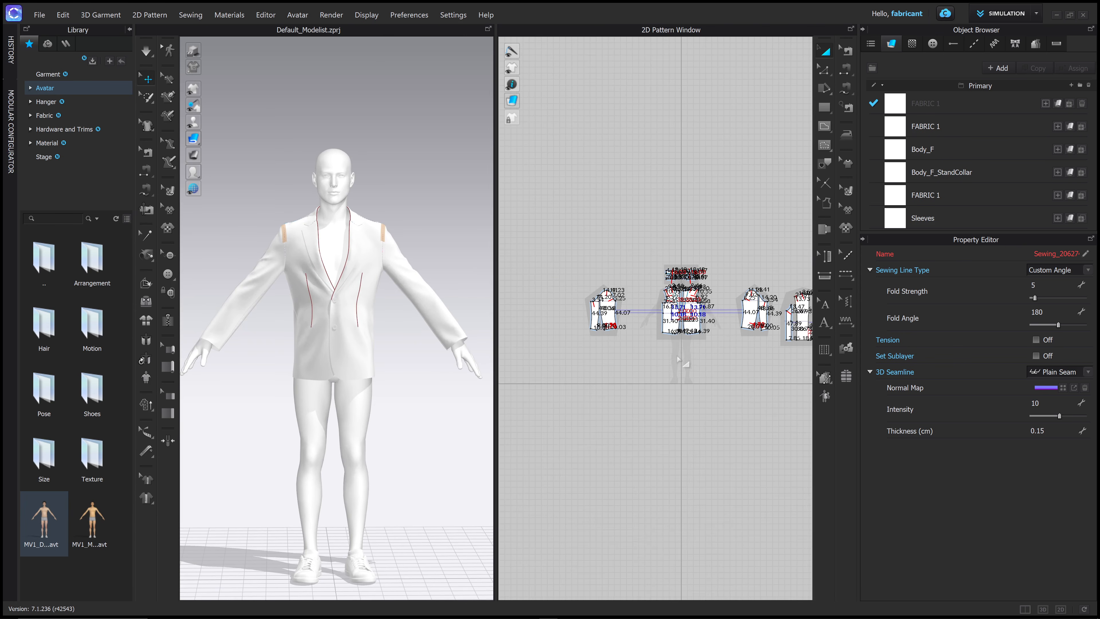
{"action": "scroll", "coordinate": [679, 358], "scroll_direction": "up", "scroll_amount": 3}
{"action": "scroll", "coordinate": [679, 358], "scroll_direction": "down", "scroll_amount": 2}
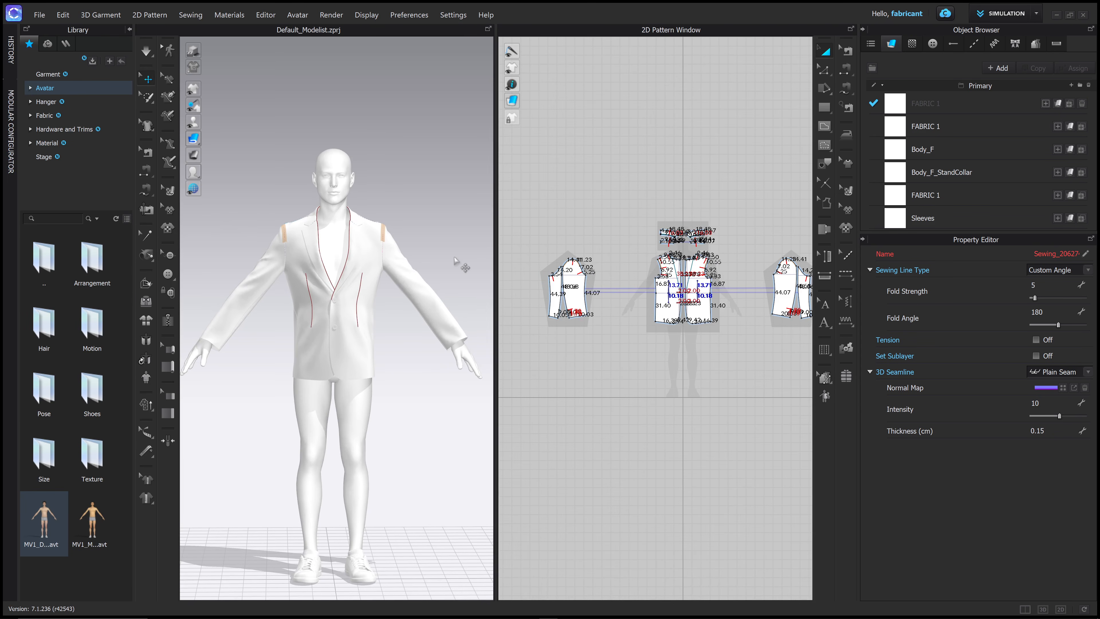
{"action": "middle_click_drag", "start_coordinate": [693, 359], "coordinate": [661, 321]}
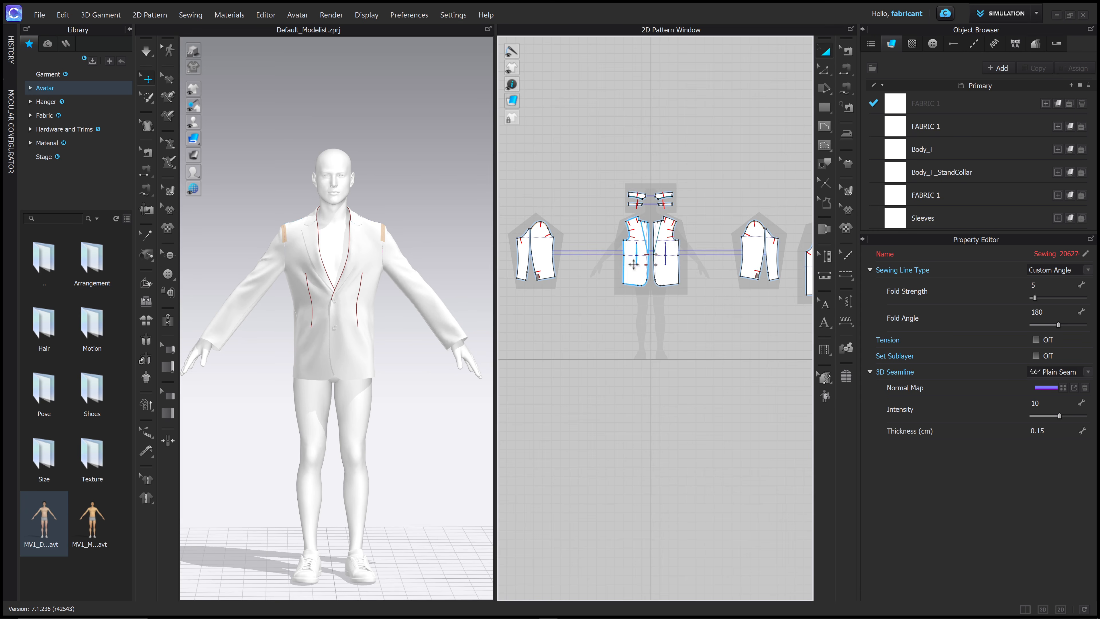
{"action": "scroll", "coordinate": [657, 307], "scroll_direction": "down", "scroll_amount": 2}
- Select all the jacket's pattern pieces, shift them slightly backwards on the avatar and clear the selection
{"action": "key", "text": "ctrl+a"}
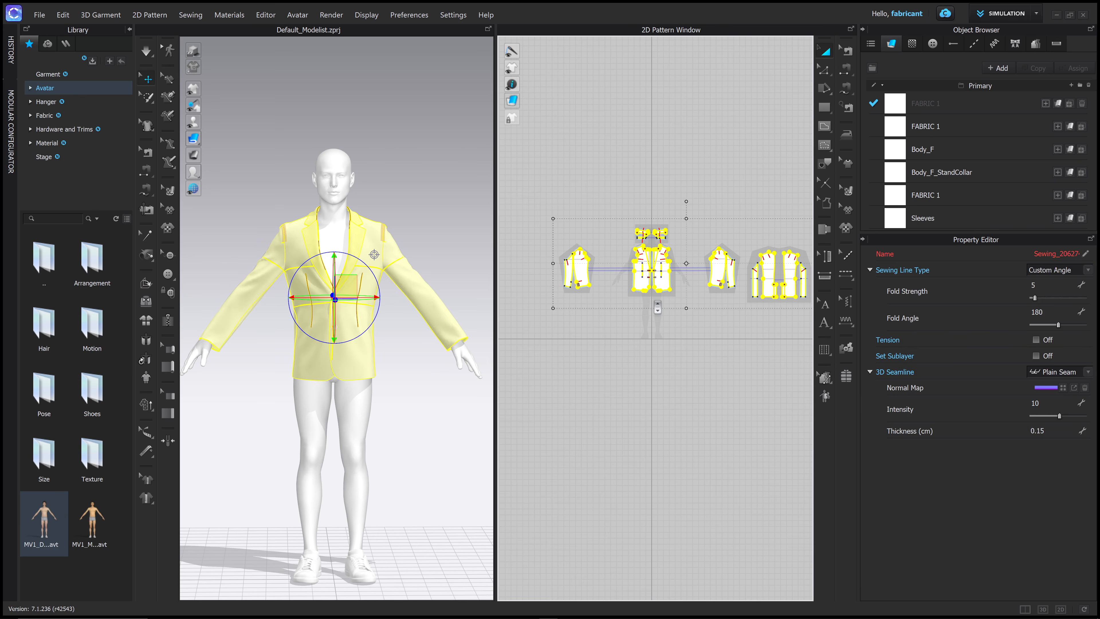
{"action": "right_click_drag", "start_coordinate": [419, 246], "coordinate": [347, 247]}
{"action": "left_click_drag", "start_coordinate": [426, 296], "coordinate": [436, 296]}
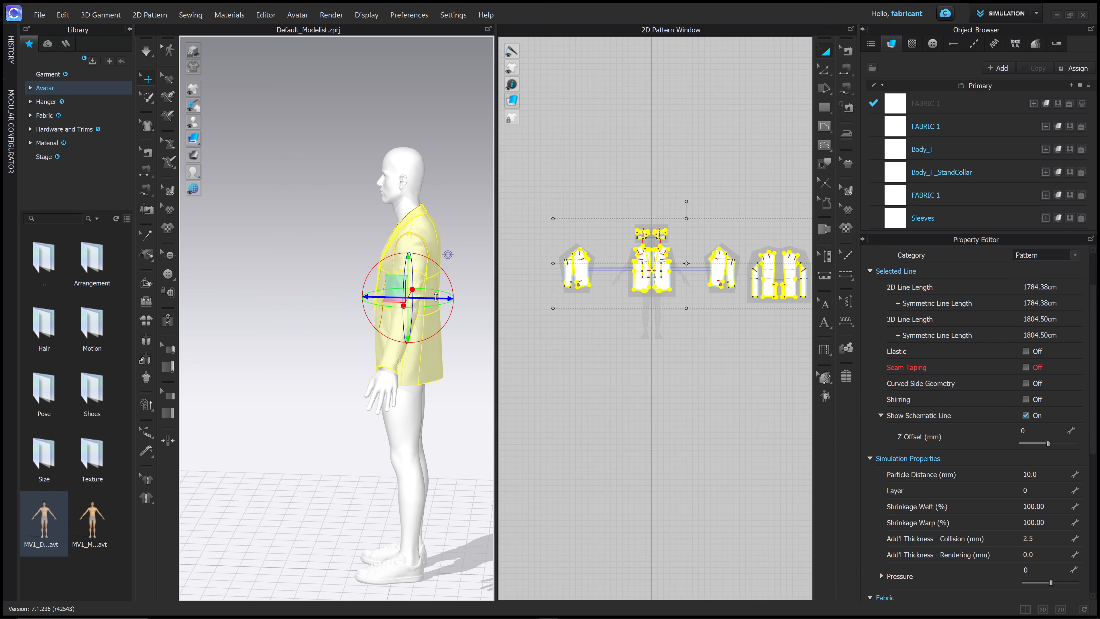
{"action": "right_click_drag", "start_coordinate": [329, 266], "coordinate": [394, 271]}
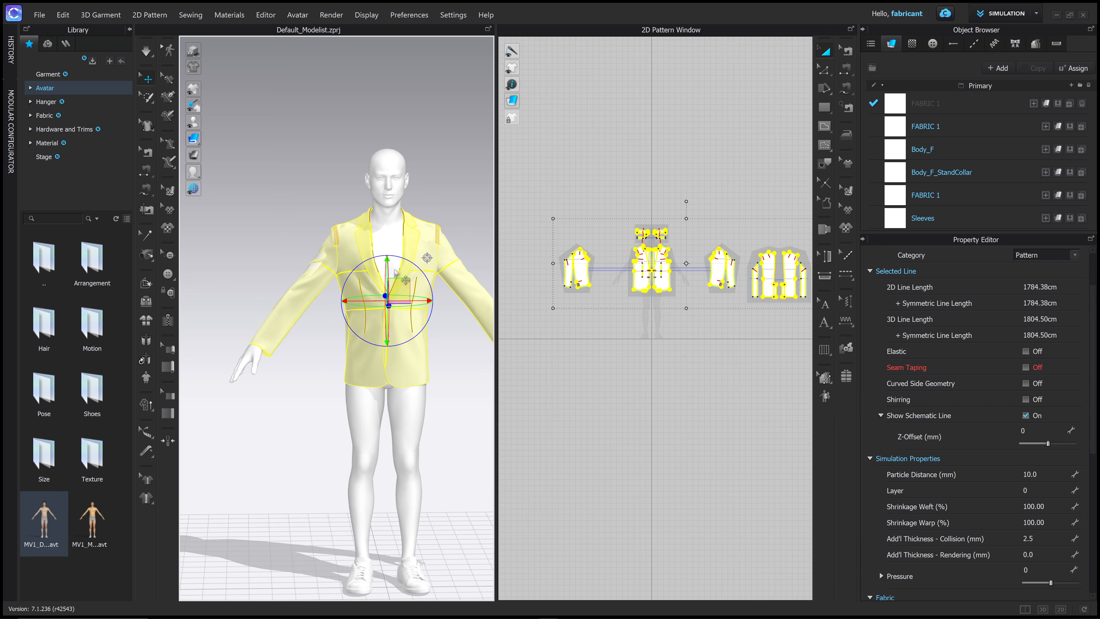
{"action": "middle_click_drag", "start_coordinate": [394, 272], "coordinate": [369, 264]}
{"action": "left_click", "coordinate": [449, 211]}
- Pull the outer sleeve piece away from the avatar's right arm to expose its armhole and sleeve seams
{"action": "scroll", "coordinate": [335, 262], "scroll_direction": "up", "scroll_amount": 4}
{"action": "right_click_drag", "start_coordinate": [336, 265], "coordinate": [341, 285]}
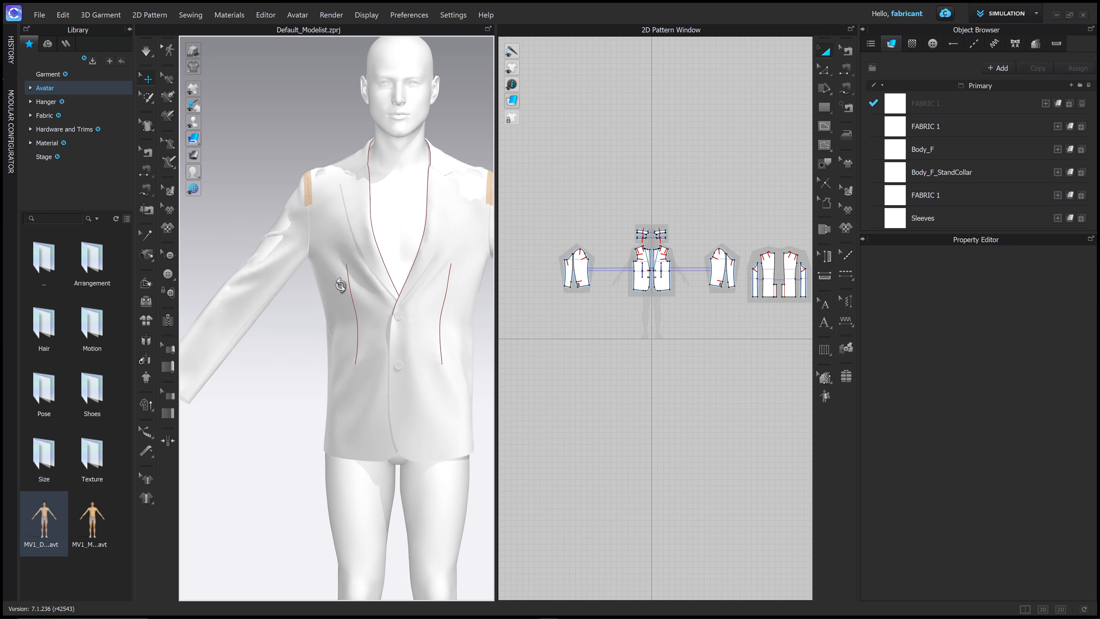
{"action": "scroll", "coordinate": [341, 285], "scroll_direction": "down", "scroll_amount": 1}
{"action": "middle_click_drag", "start_coordinate": [341, 285], "coordinate": [368, 289]}
{"action": "left_click", "coordinate": [317, 256]}
{"action": "left_click_drag", "start_coordinate": [328, 243], "coordinate": [302, 207]}
{"action": "right_click_drag", "start_coordinate": [332, 285], "coordinate": [440, 276]}
{"action": "left_click_drag", "start_coordinate": [326, 205], "coordinate": [325, 224]}
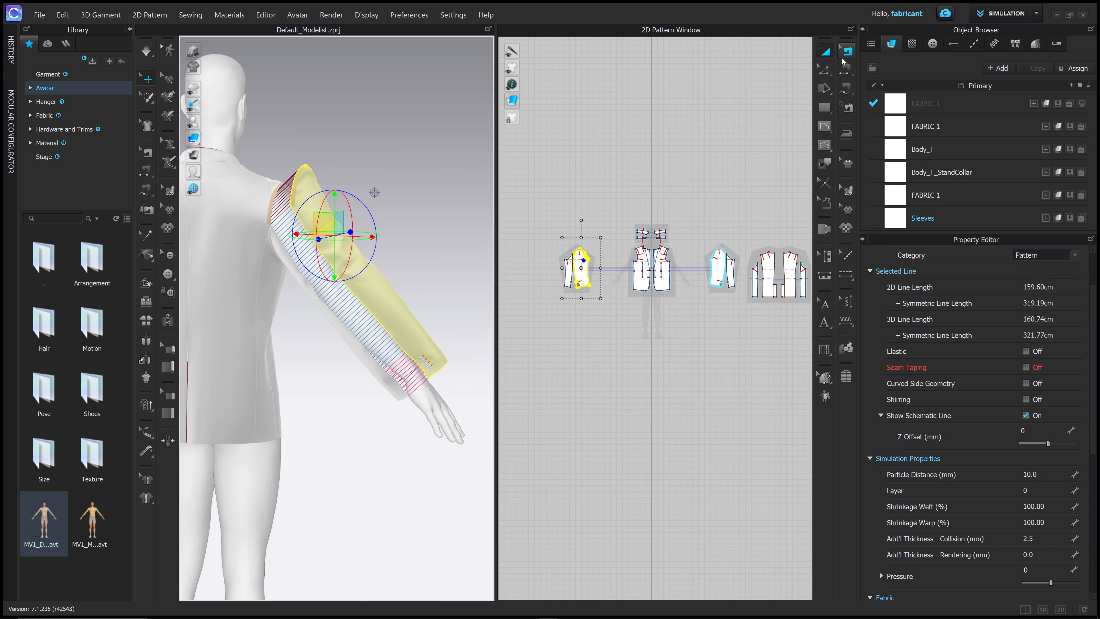
- Examine the jacket's sewing pairs with the Edit Sewing tool, selecting the seam on the front panel's armhole
{"action": "left_click", "coordinate": [847, 50]}
{"action": "scroll", "coordinate": [607, 283], "scroll_direction": "up", "scroll_amount": 5}
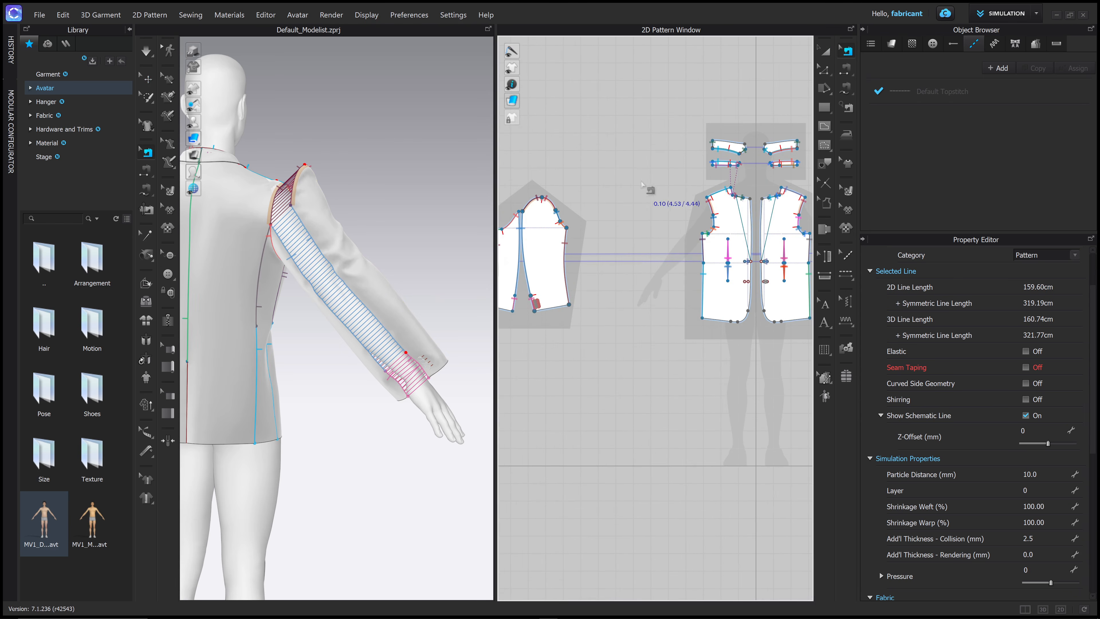
{"action": "middle_click_drag", "start_coordinate": [809, 239], "coordinate": [707, 236]}
{"action": "left_click", "coordinate": [712, 240]}
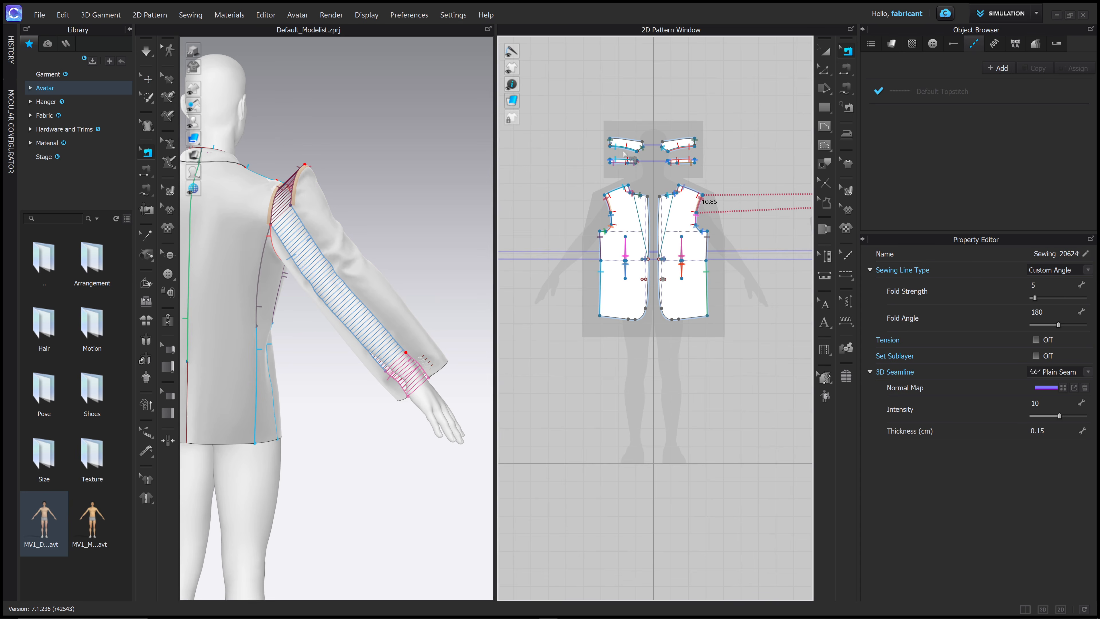
{"action": "right_click_drag", "start_coordinate": [306, 201], "coordinate": [422, 208]}
{"action": "scroll", "coordinate": [704, 298], "scroll_direction": "down", "scroll_amount": 3}
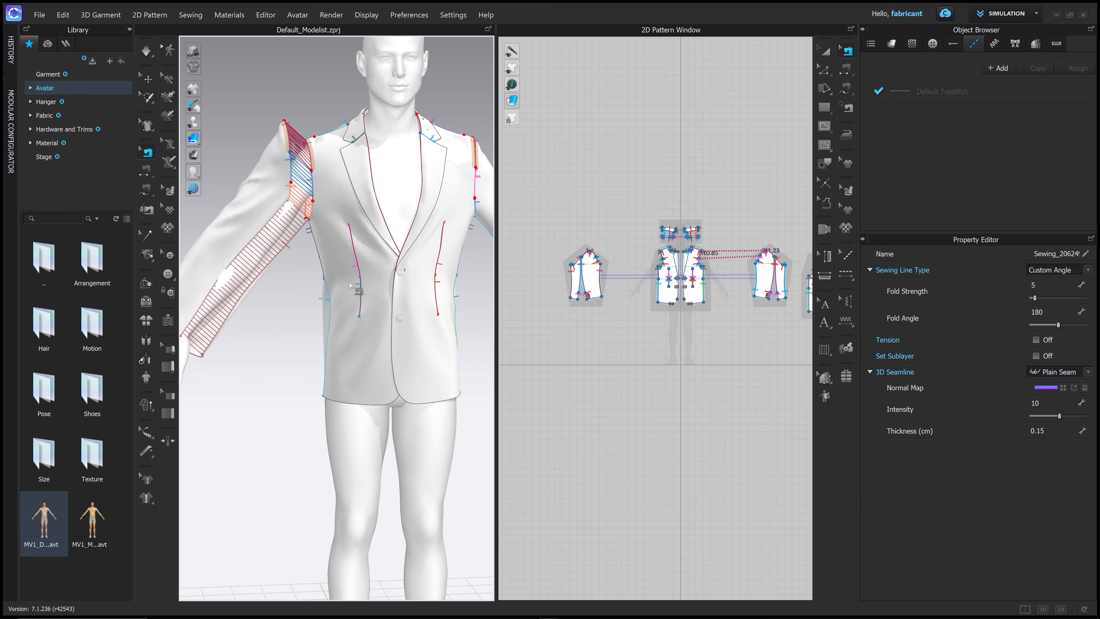
{"action": "right_click_drag", "start_coordinate": [359, 291], "coordinate": [387, 282]}
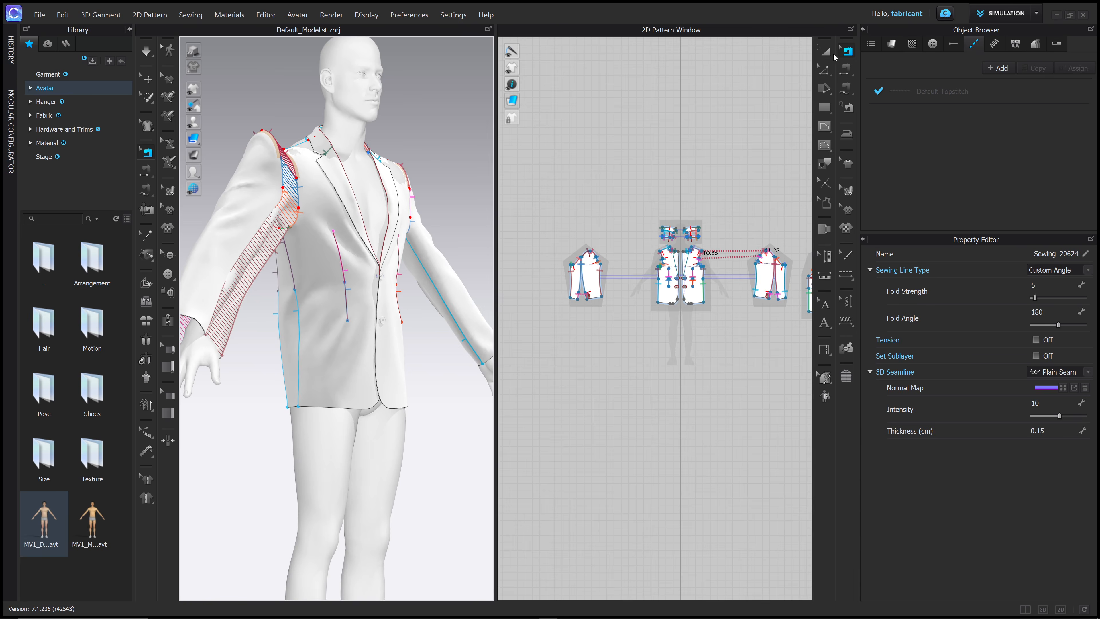
- Simulate the jacket with the Transform Pattern tool active, select each front panel in turn, and stop the simulation
{"action": "left_click", "coordinate": [833, 56]}
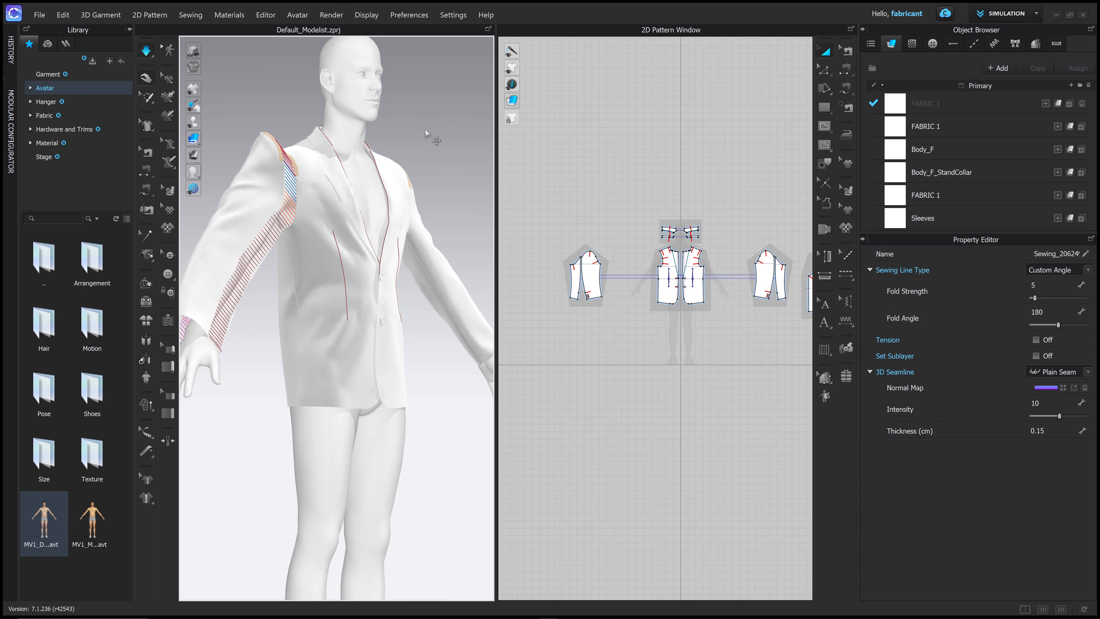
{"action": "right_click_drag", "start_coordinate": [414, 210], "coordinate": [379, 225]}
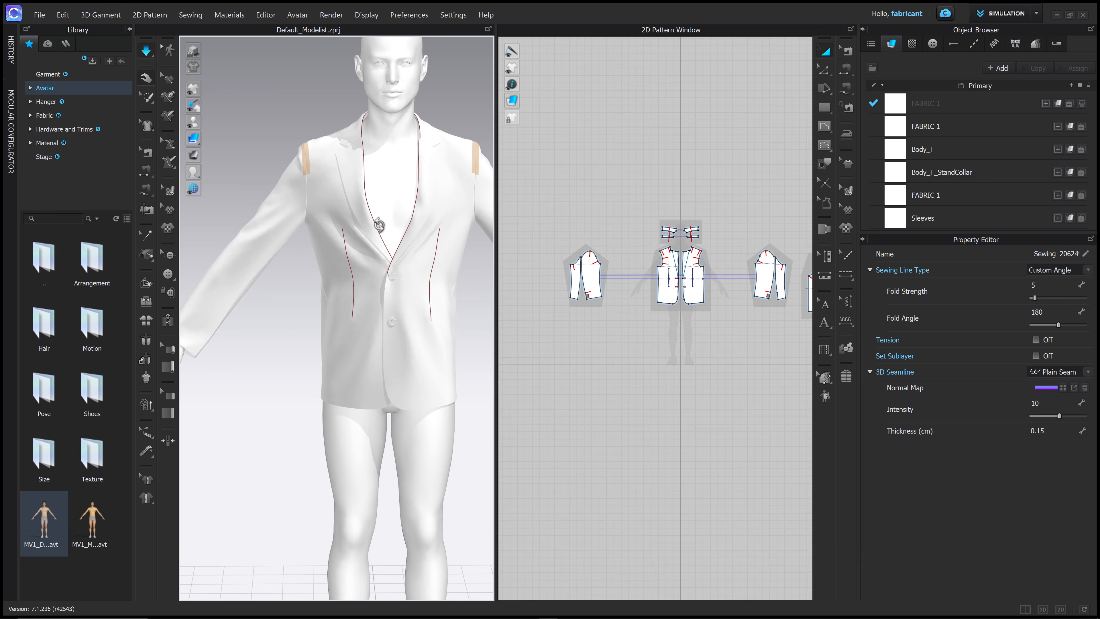
{"action": "left_click", "coordinate": [344, 300]}
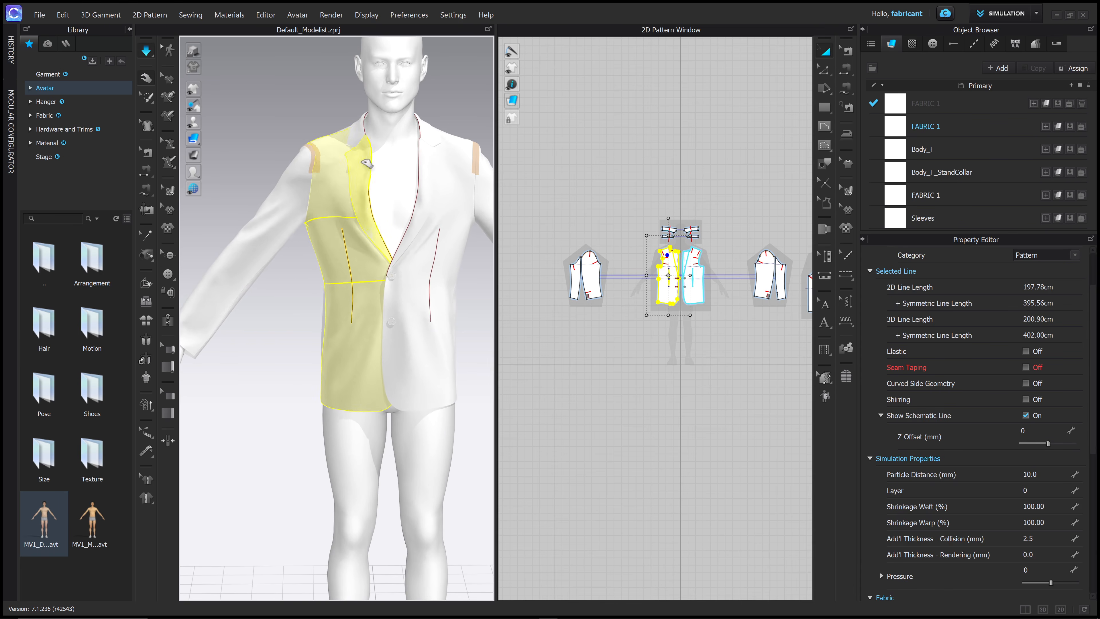
{"action": "left_click", "coordinate": [429, 168]}
{"action": "mouse_move", "coordinate": [432, 251]}
{"action": "right_mouse_down"}
{"action": "mouse_move", "coordinate": [472, 256]}
{"action": "mouse_move", "coordinate": [405, 265]}
{"action": "mouse_move", "coordinate": [326, 252]}
{"action": "mouse_move", "coordinate": [299, 265]}
{"action": "mouse_move", "coordinate": [331, 278]}
{"action": "mouse_move", "coordinate": [372, 251]}
{"action": "mouse_move", "coordinate": [420, 250]}
{"action": "right_mouse_up"}
{"action": "key", "text": "space"}
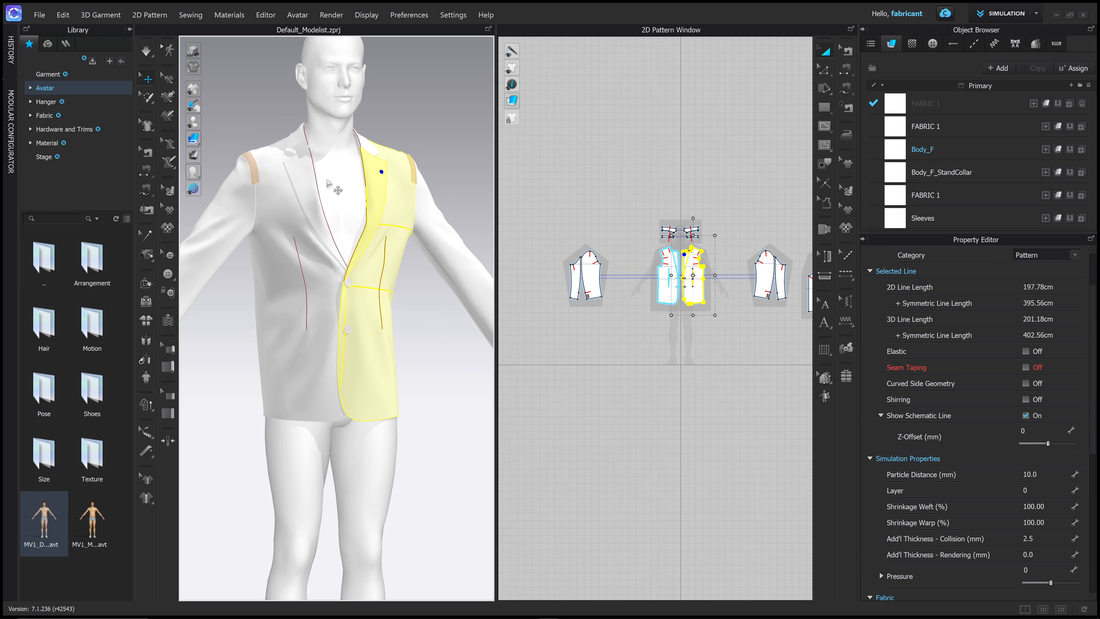
- Open the avatar's Motion folder and load the third pose file with Pose Only (Maintain Avatar Size) and Full Body
{"action": "scroll", "coordinate": [321, 216], "scroll_direction": "down", "scroll_amount": 6}
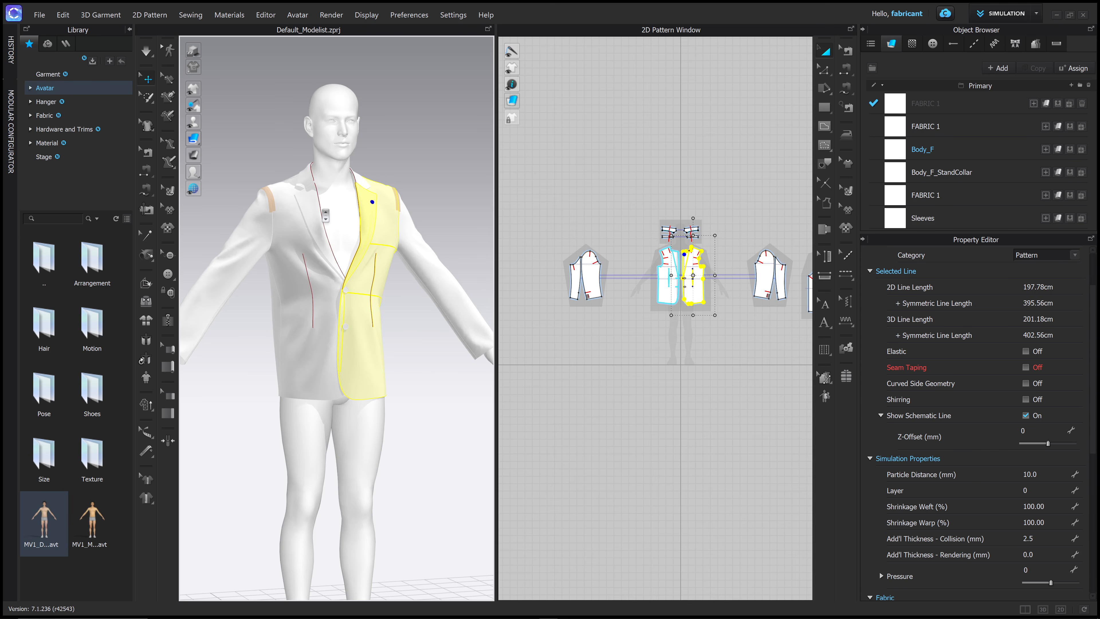
{"action": "left_click", "coordinate": [356, 184]}
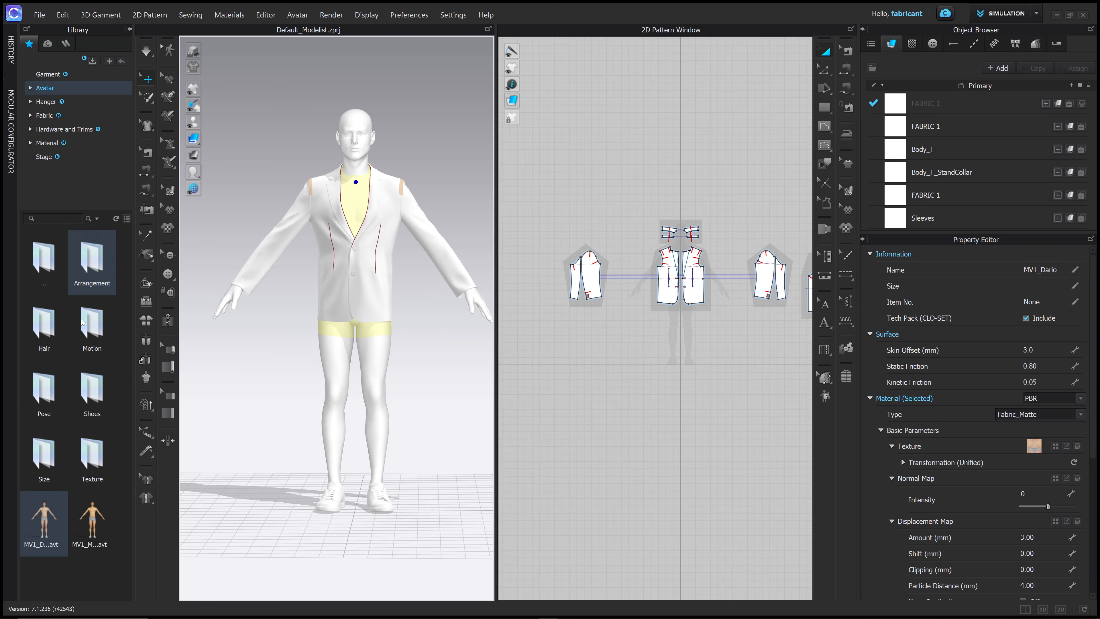
{"action": "double_click", "coordinate": [91, 329]}
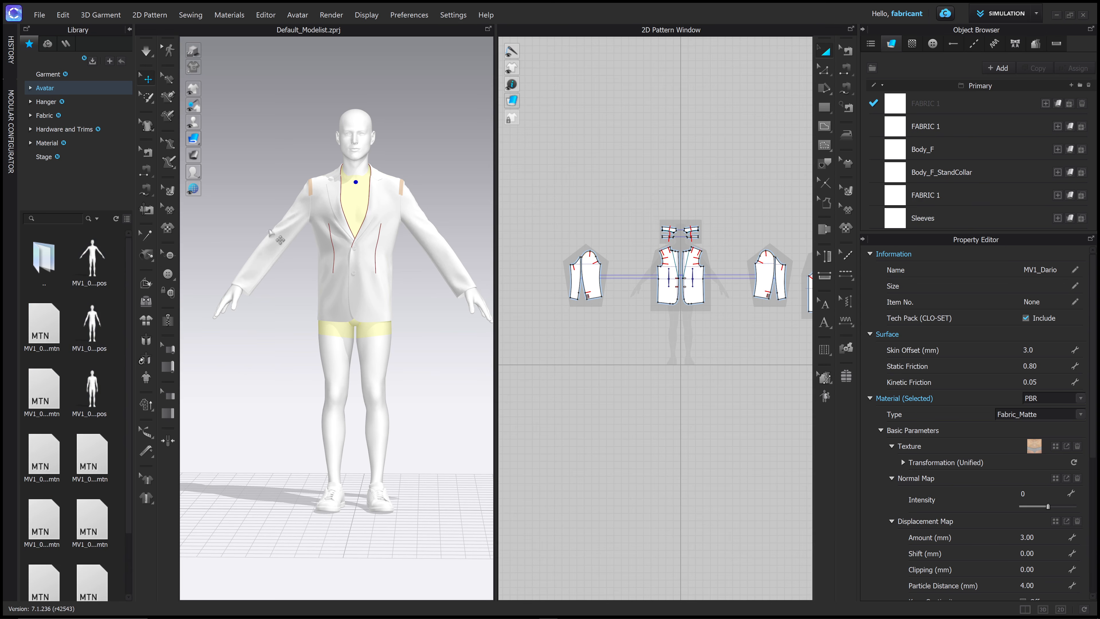
{"action": "left_click_drag", "start_coordinate": [92, 393], "coordinate": [357, 161]}
{"action": "double_click", "coordinate": [96, 391]}
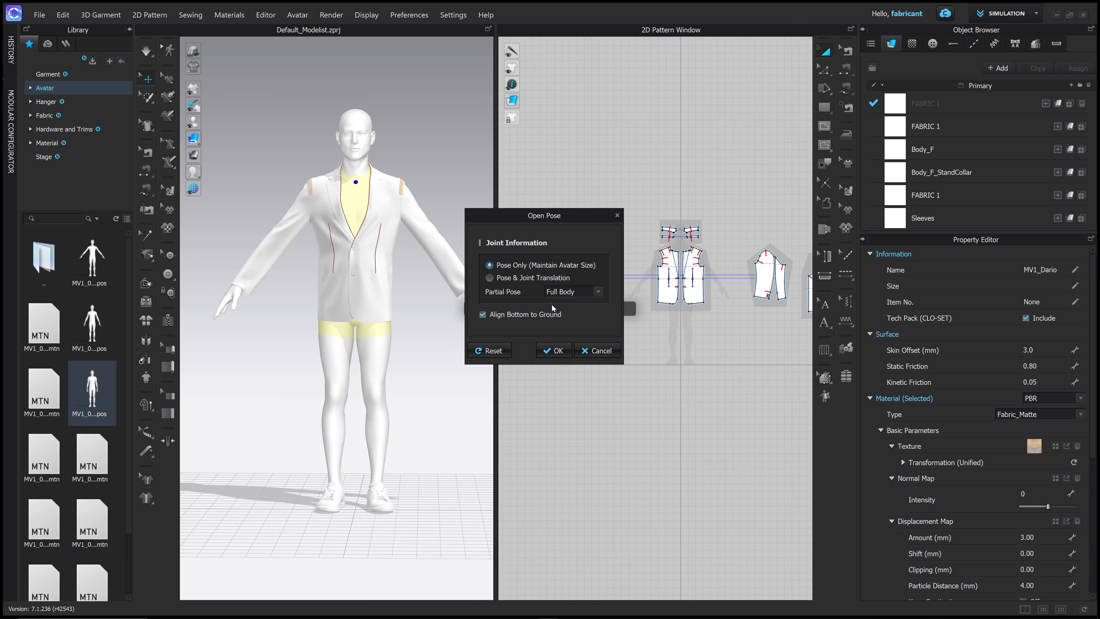
{"action": "left_click", "coordinate": [556, 350]}
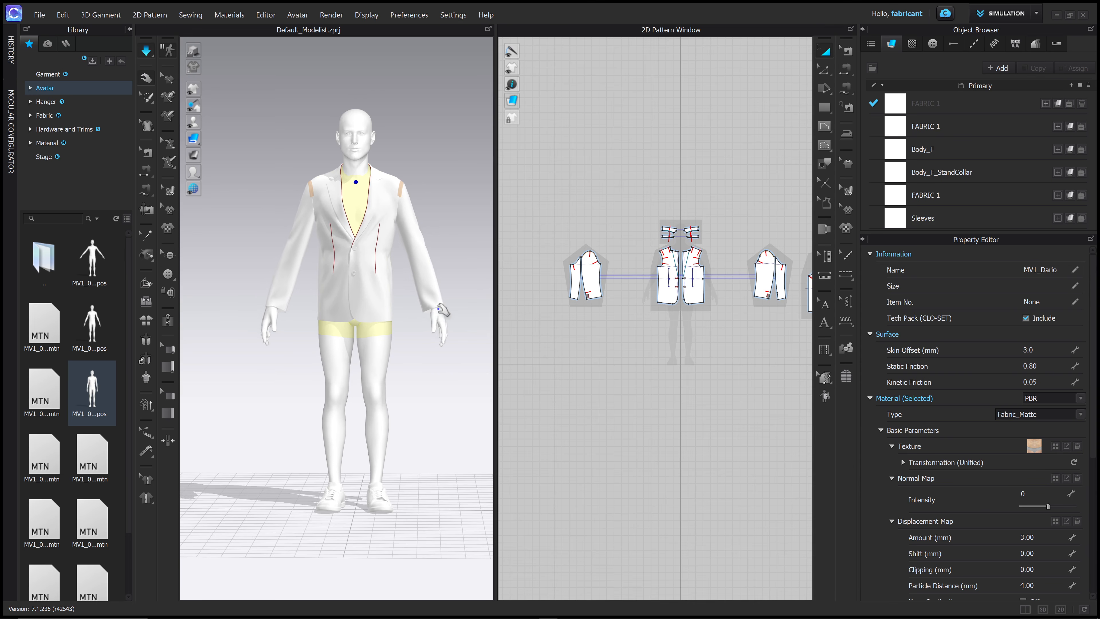
- Let the jacket drape on the posed avatar, stop the simulation, and enlarge the Object Browser
{"action": "right_click_drag", "start_coordinate": [418, 264], "coordinate": [389, 258]}
{"action": "key", "text": "space"}
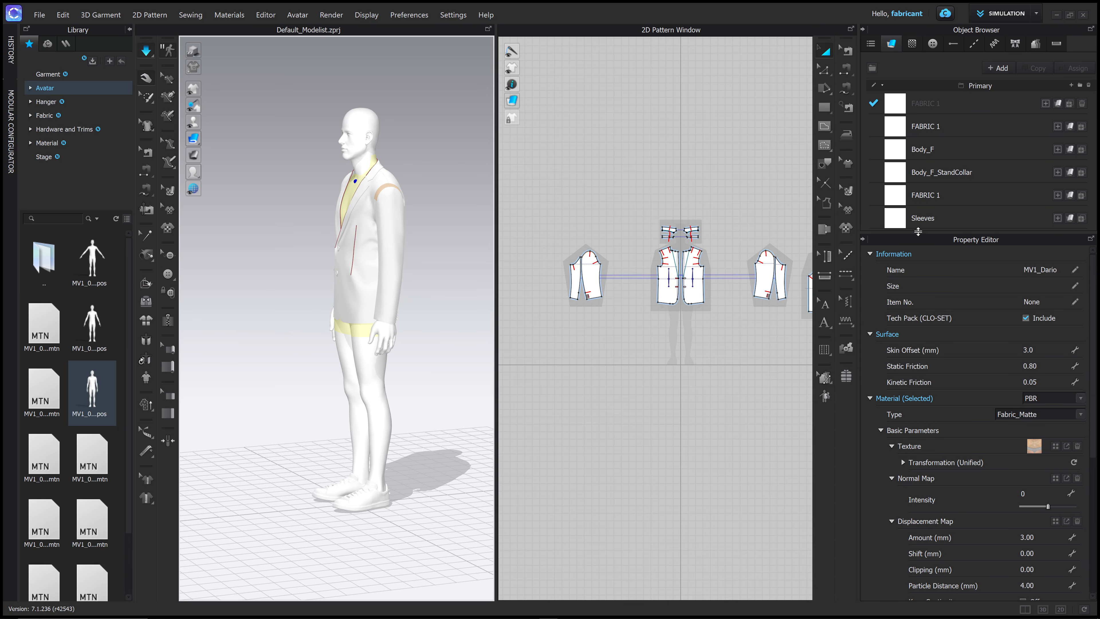
{"action": "left_click_drag", "start_coordinate": [917, 231], "coordinate": [924, 265]}
{"action": "key", "text": "space"}
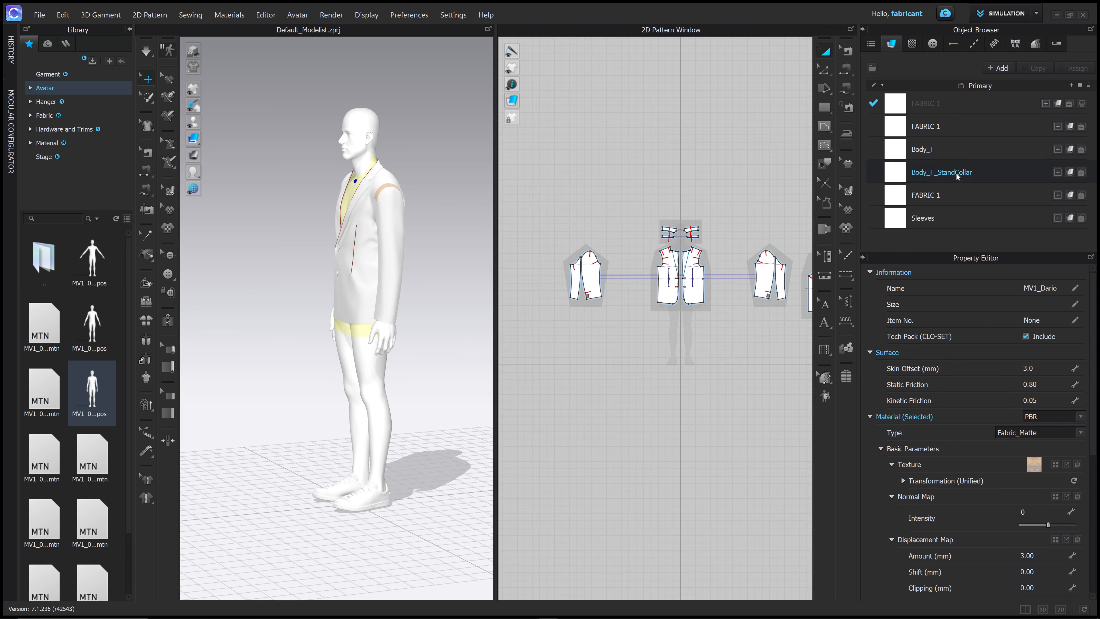
- Examine which pattern pieces use the Sleeves, Body_F_StandCollar and Body_F fabrics
{"action": "left_click", "coordinate": [892, 218]}
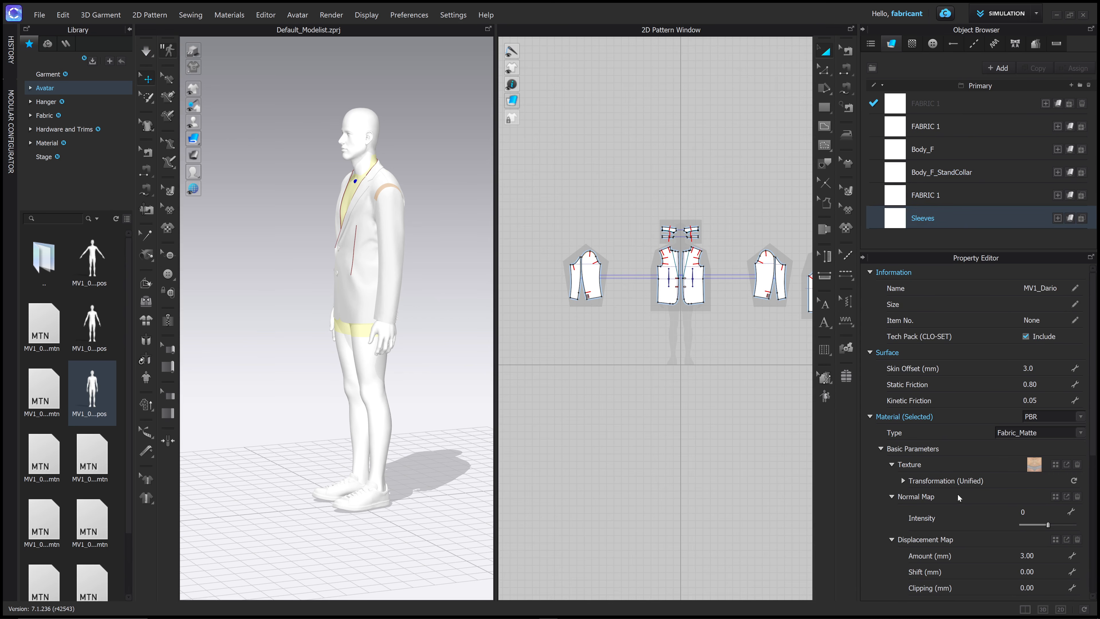
{"action": "scroll", "coordinate": [959, 504], "scroll_direction": "down", "scroll_amount": 6}
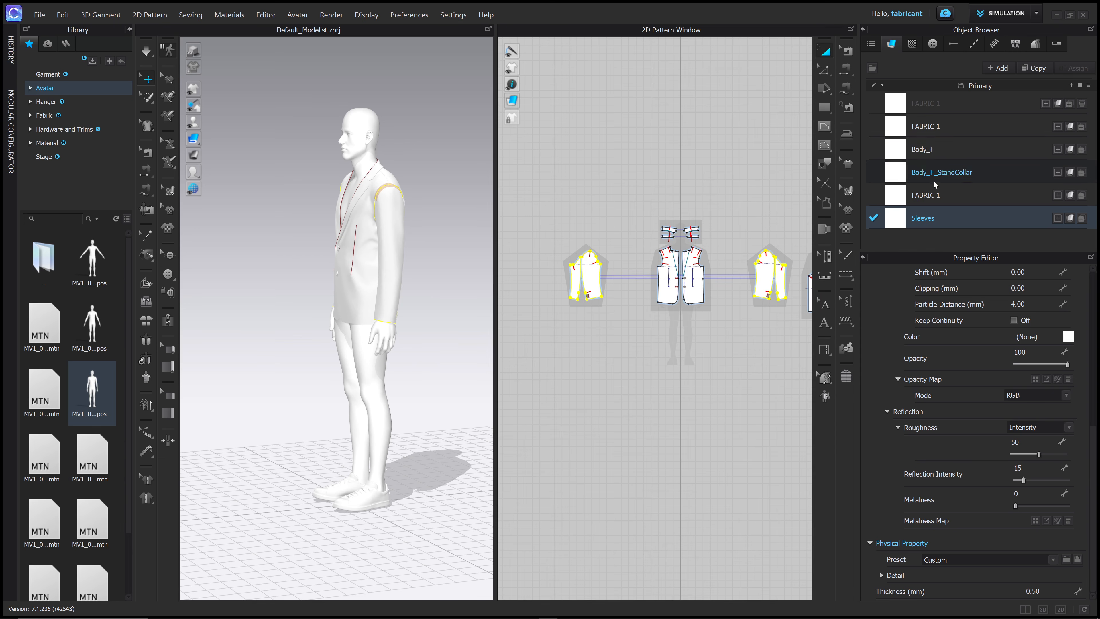
{"action": "left_click", "coordinate": [946, 173]}
{"action": "left_click", "coordinate": [949, 159]}
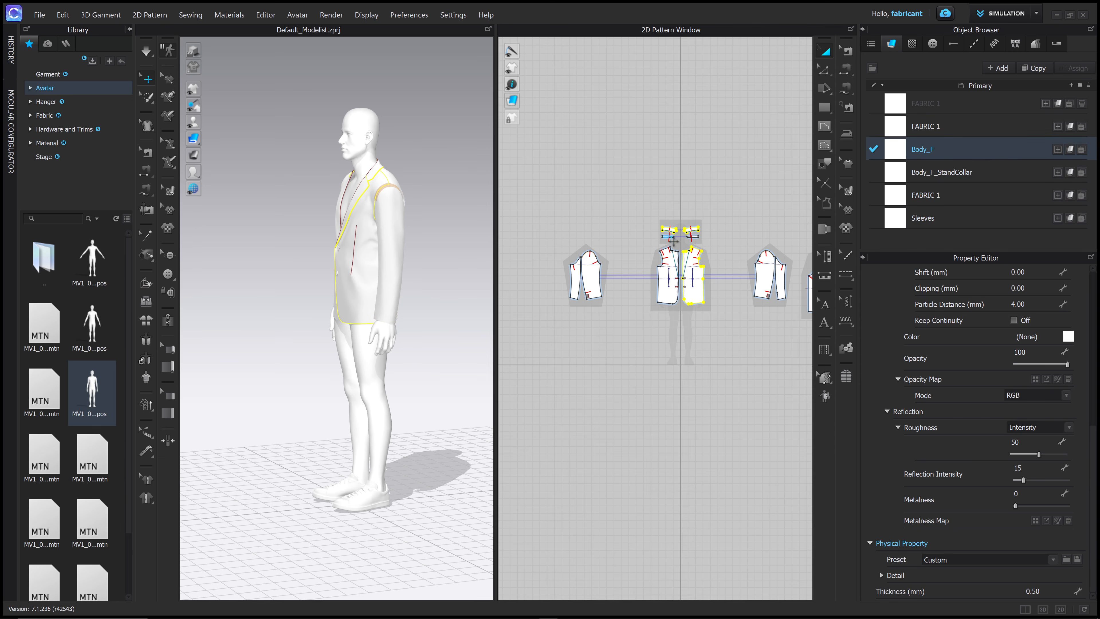
{"action": "middle_click_drag", "start_coordinate": [714, 249], "coordinate": [686, 225]}
{"action": "right_click_drag", "start_coordinate": [423, 202], "coordinate": [452, 200]}
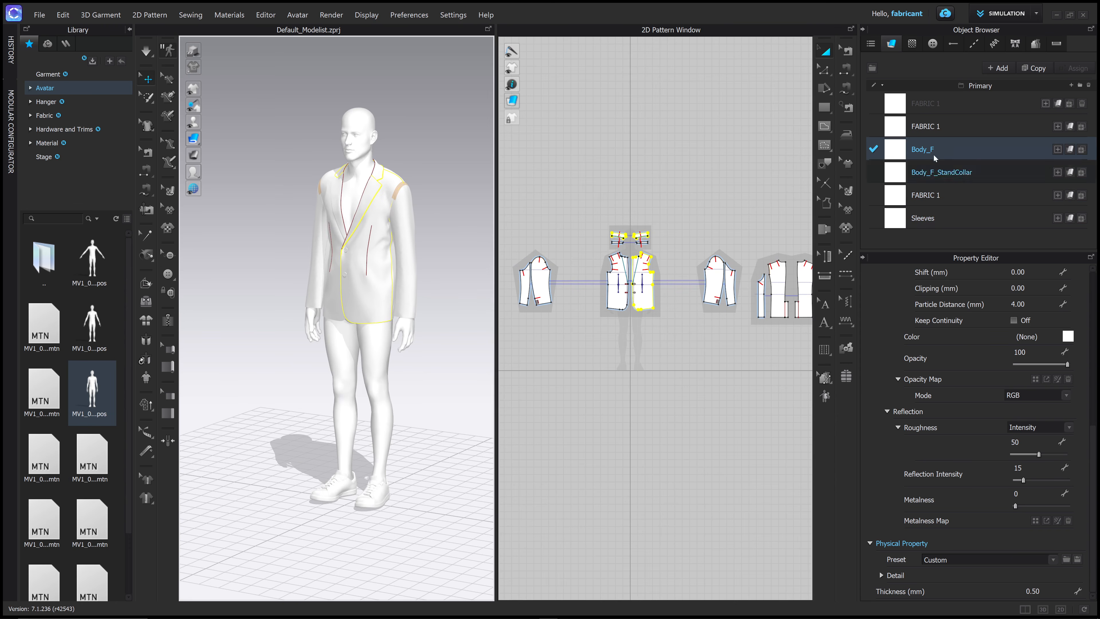
{"action": "right_click_drag", "start_coordinate": [372, 250], "coordinate": [391, 238]}
{"action": "scroll", "coordinate": [642, 281], "scroll_direction": "up", "scroll_amount": 3}
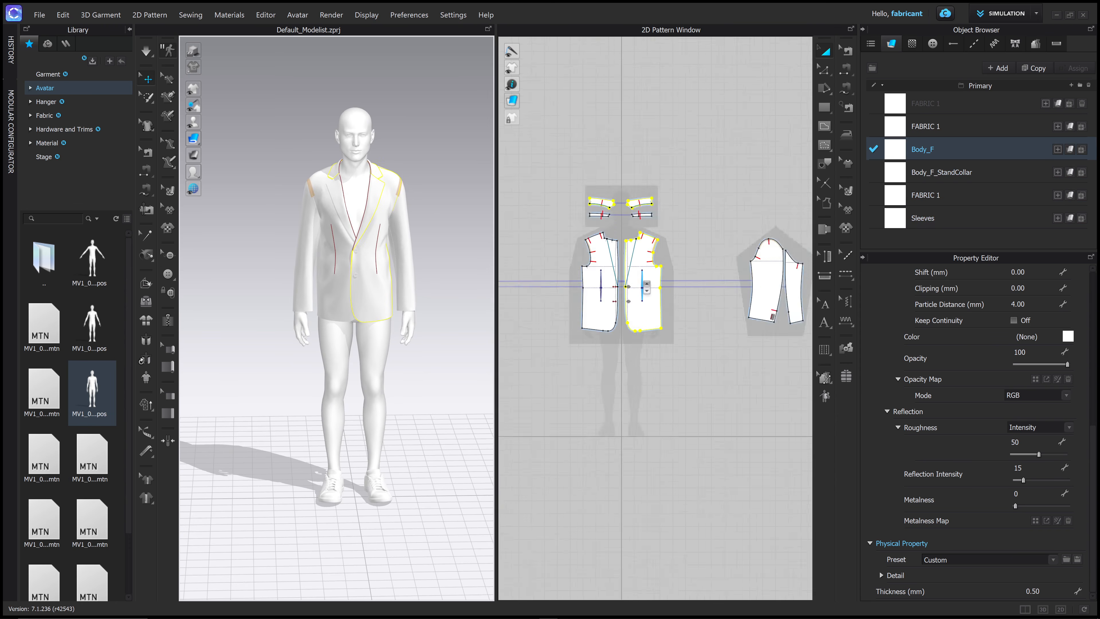
- Activate the Edit Pattern tool and look over the jacket's front, sleeve and back pattern pieces
{"action": "scroll", "coordinate": [642, 280], "scroll_direction": "up", "scroll_amount": 5}
{"action": "left_click", "coordinate": [823, 70]}
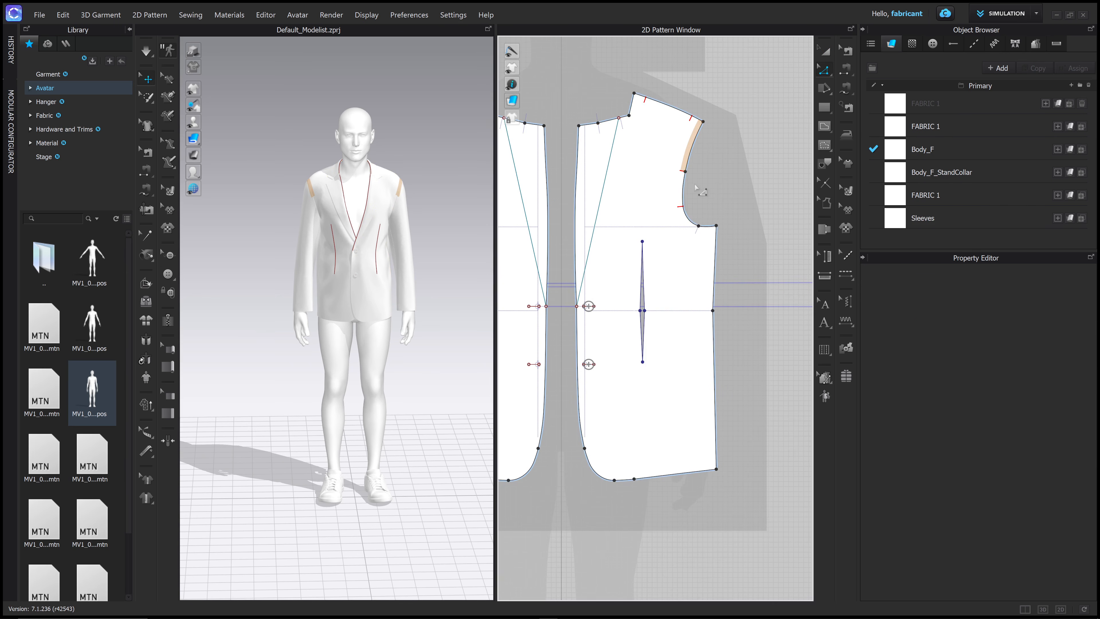
{"action": "scroll", "coordinate": [695, 187], "scroll_direction": "down", "scroll_amount": 4}
{"action": "scroll", "coordinate": [669, 129], "scroll_direction": "down", "scroll_amount": 3}
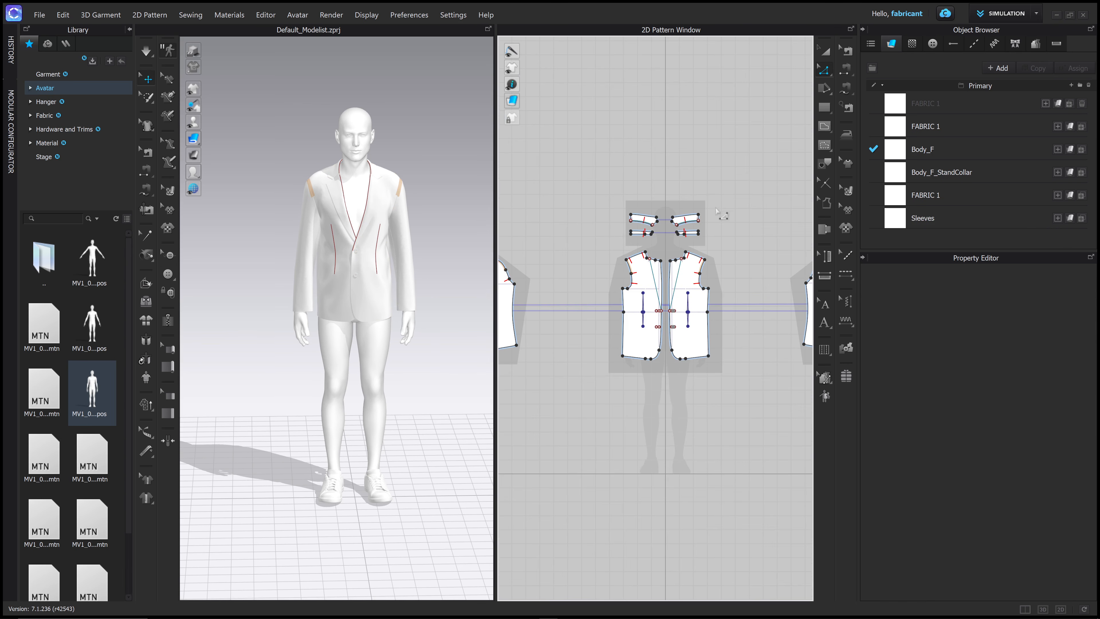
{"action": "middle_click_drag", "start_coordinate": [659, 302], "coordinate": [509, 291]}
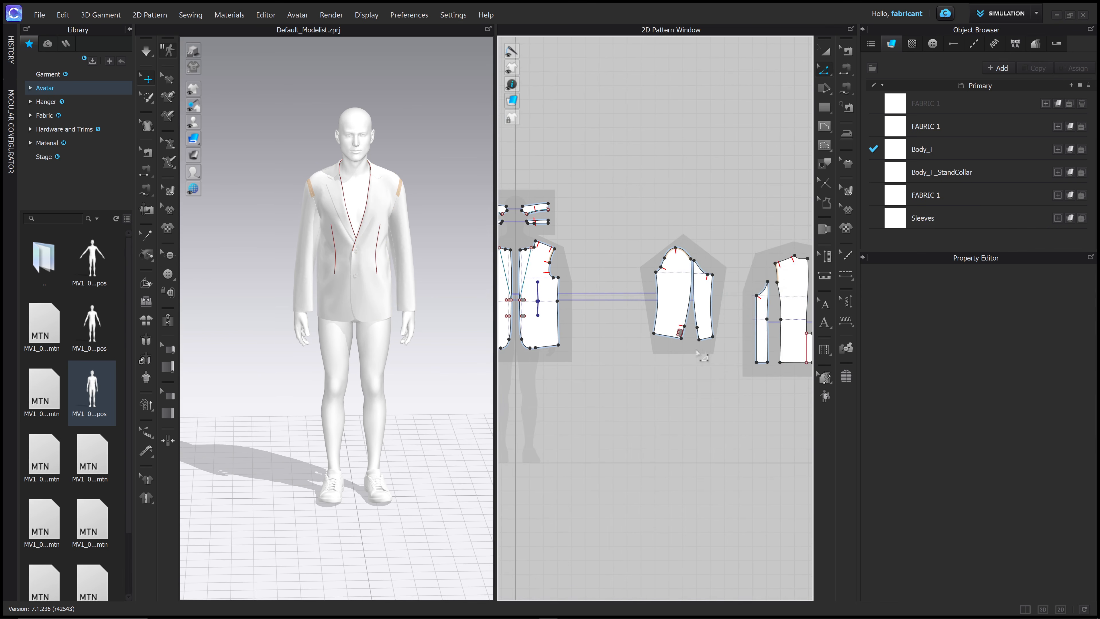
{"action": "middle_click_drag", "start_coordinate": [696, 350], "coordinate": [673, 276]}
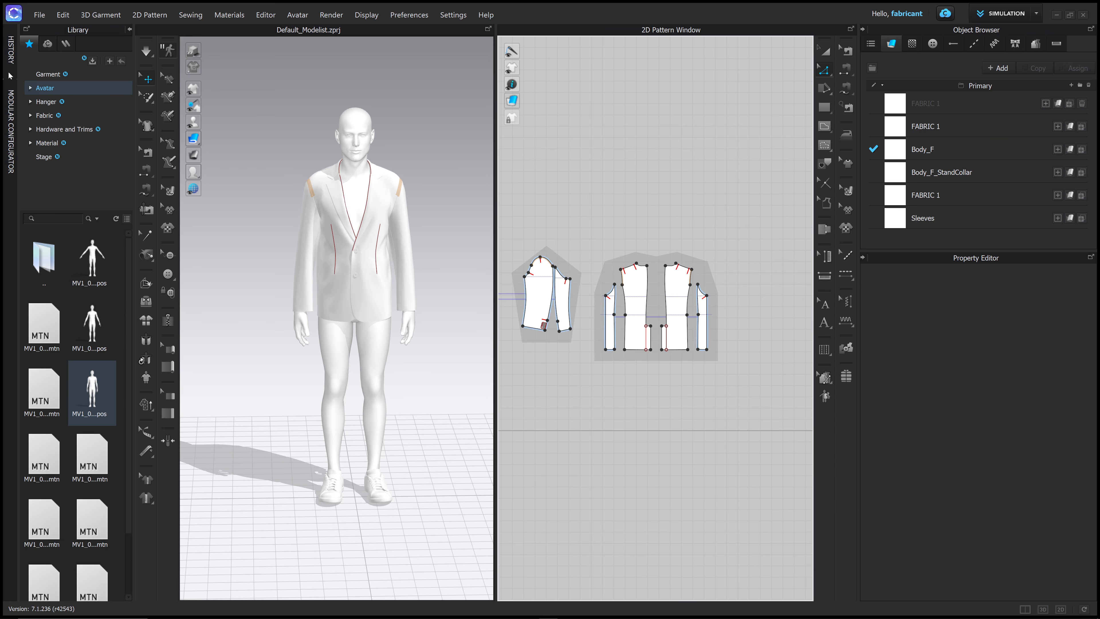
- Replace the single-breasted jacket's back block with the first back style and move its pieces backward, away from the avatar
{"action": "left_click", "coordinate": [12, 110]}
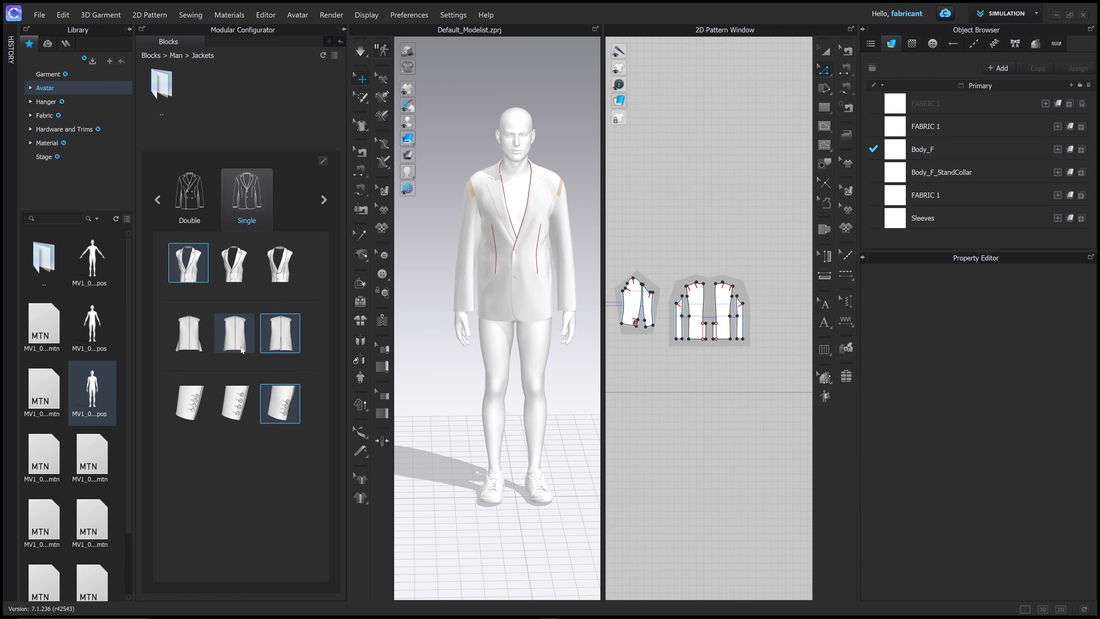
{"action": "left_click", "coordinate": [189, 345]}
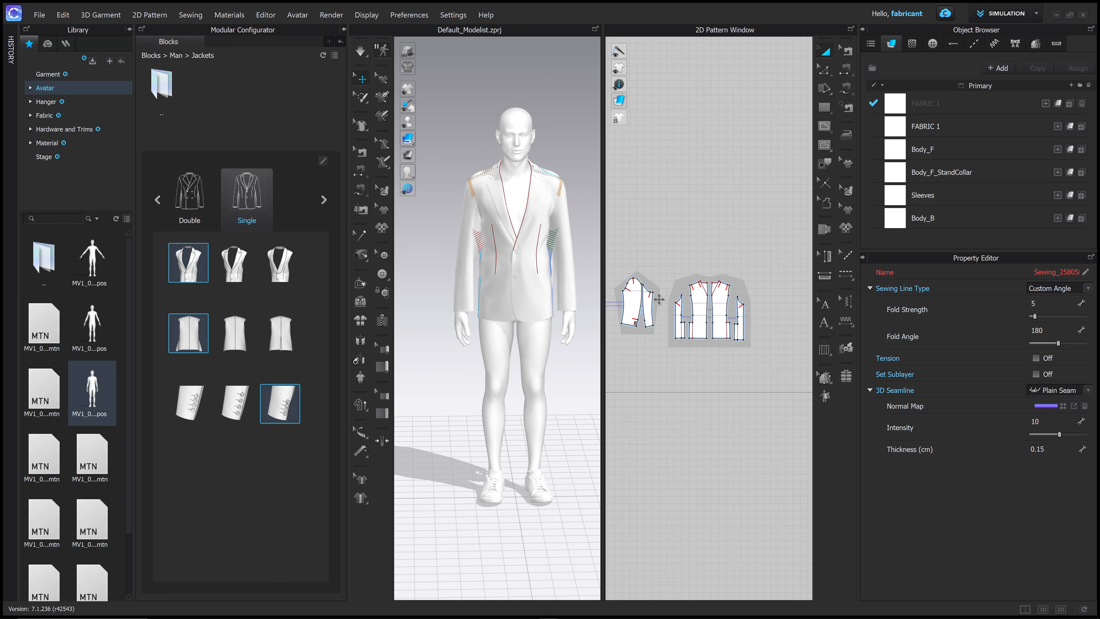
{"action": "right_click_drag", "start_coordinate": [558, 297], "coordinate": [411, 298]}
{"action": "left_click_drag", "start_coordinate": [664, 254], "coordinate": [783, 373]}
{"action": "right_click_drag", "start_coordinate": [503, 264], "coordinate": [527, 278]}
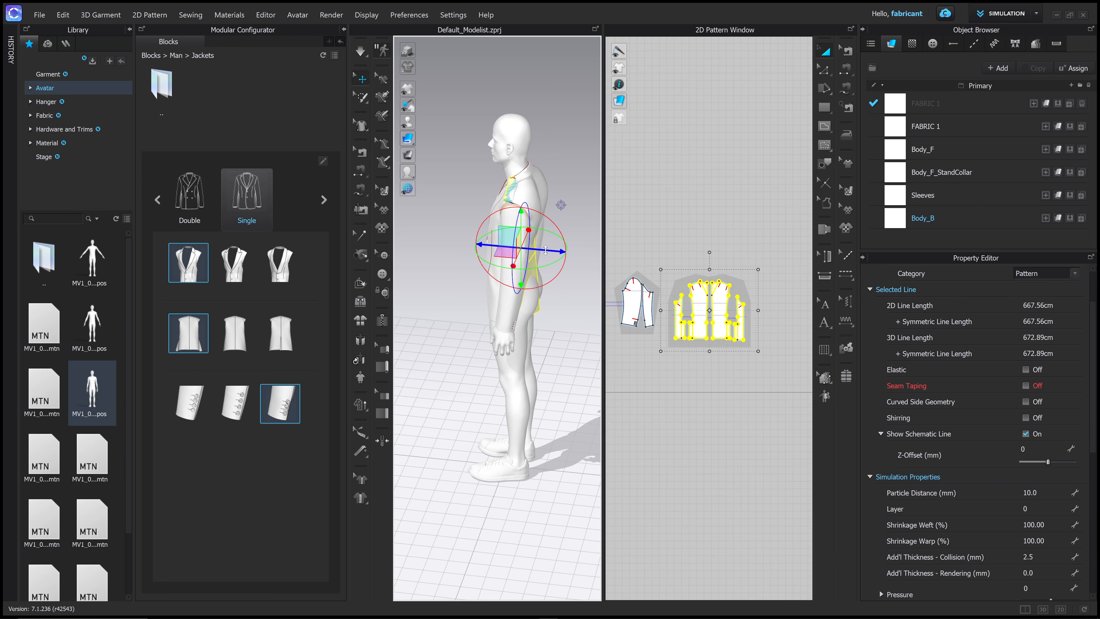
{"action": "mouse_move", "coordinate": [543, 251]}
{"action": "left_mouse_down"}
{"action": "mouse_move", "coordinate": [571, 253]}
{"action": "mouse_move", "coordinate": [562, 253]}
{"action": "left_mouse_up"}
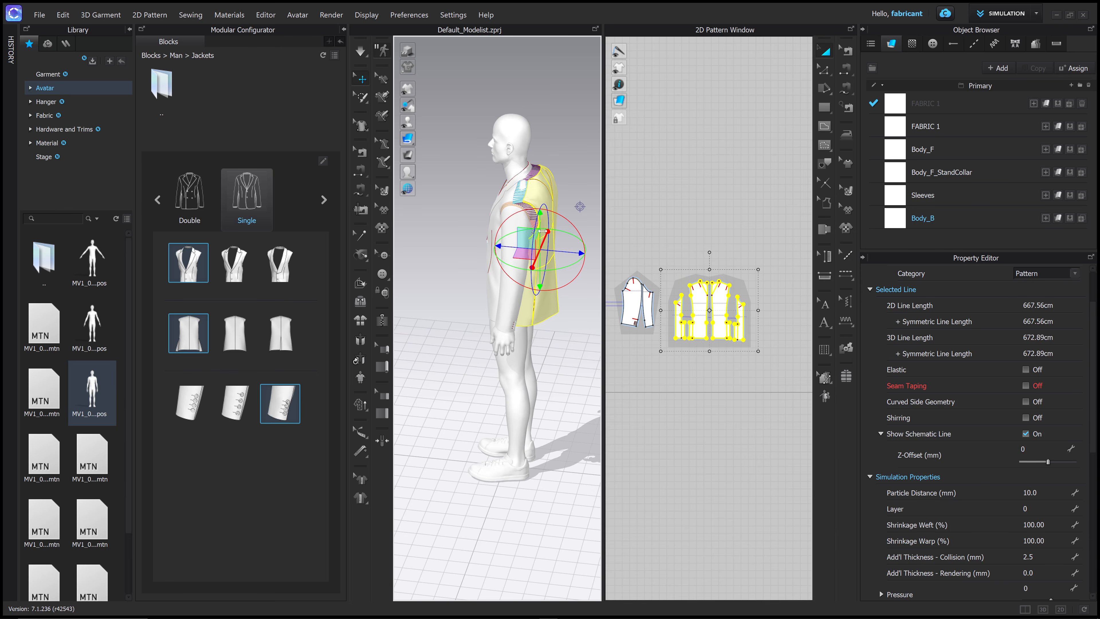
- Simulate the jacket until the new back drapes on the avatar, stop the simulation, and check it from the front
{"action": "right_click_drag", "start_coordinate": [541, 228], "coordinate": [487, 212]}
{"action": "key", "text": "space"}
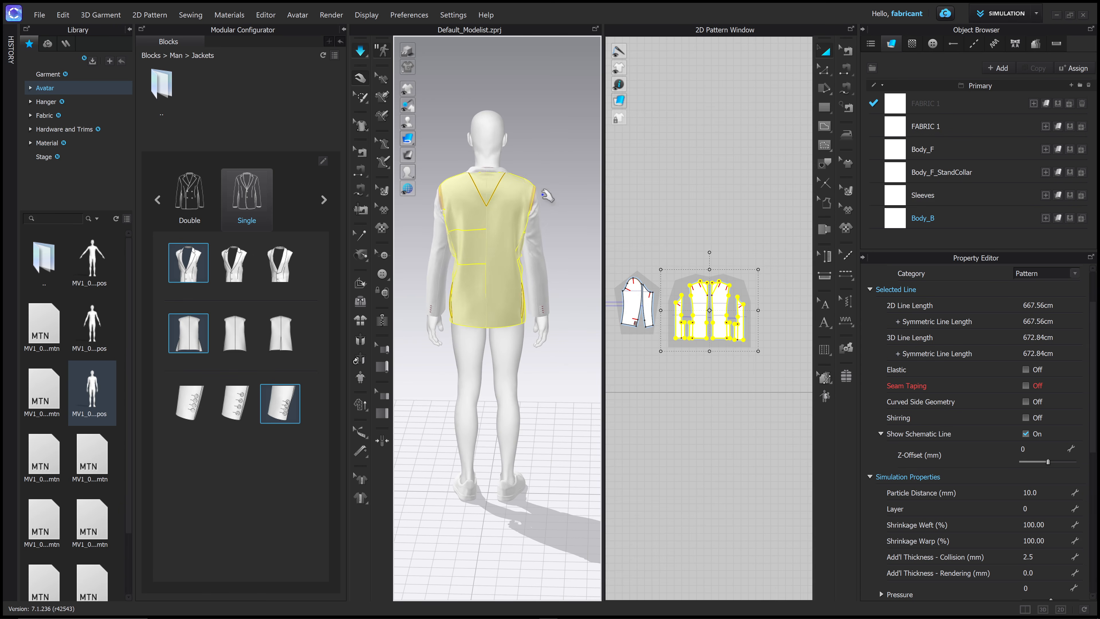
{"action": "right_click_drag", "start_coordinate": [545, 190], "coordinate": [566, 237]}
{"action": "key", "text": "space"}
{"action": "right_click_drag", "start_coordinate": [480, 253], "coordinate": [550, 239]}
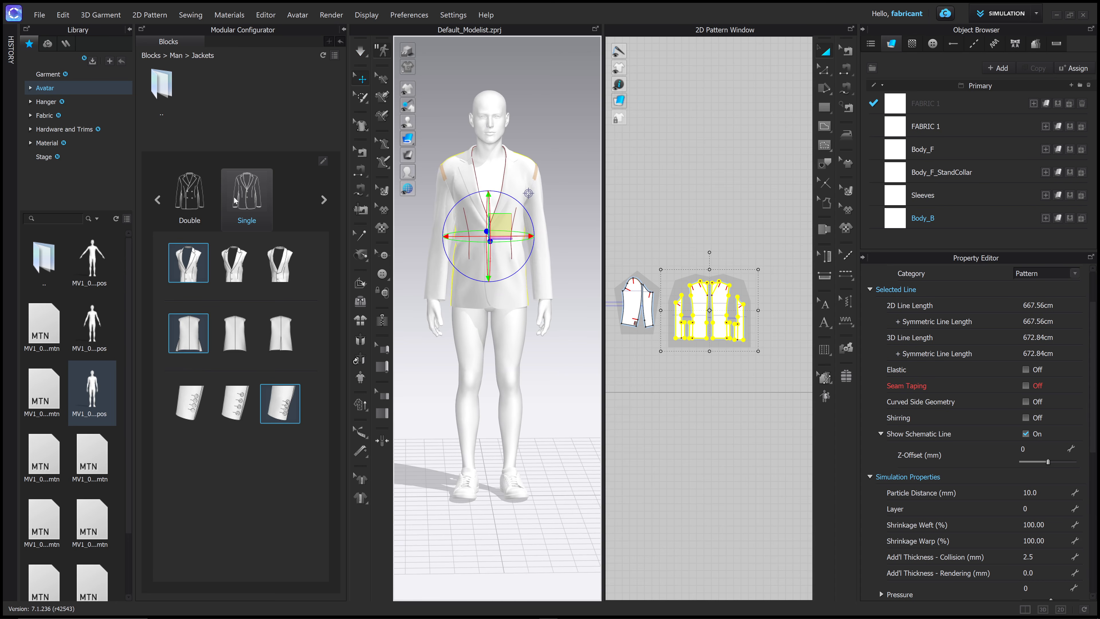
- Close the Modular Configurator and delete all of the jacket's pattern pieces
{"action": "left_click", "coordinate": [344, 30]}
{"action": "scroll", "coordinate": [619, 216], "scroll_direction": "up", "scroll_amount": 8}
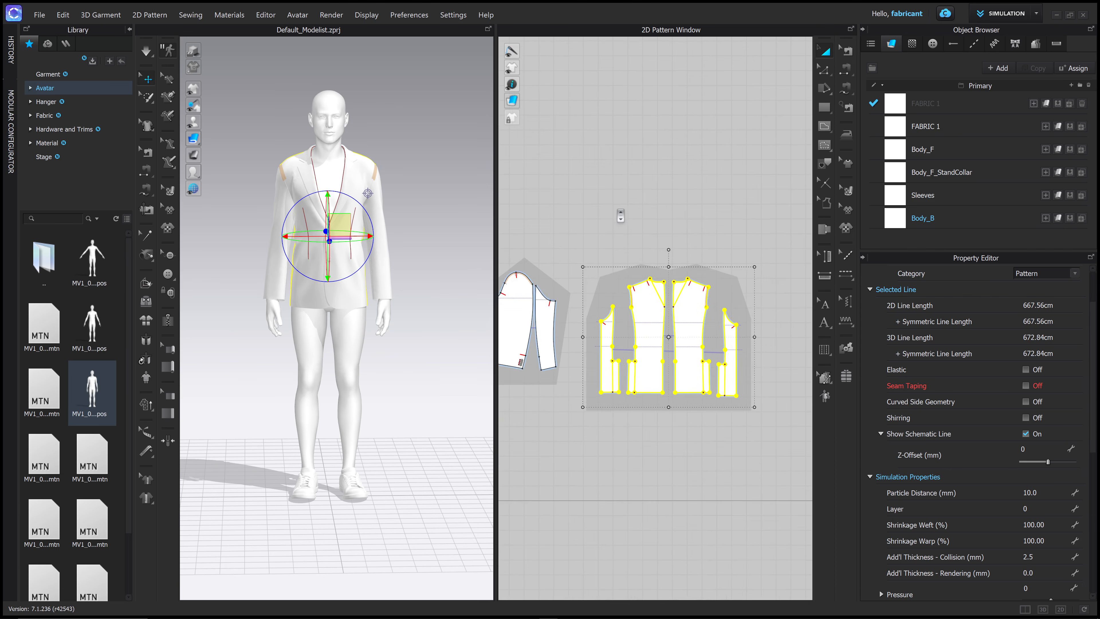
{"action": "key", "text": "ctrl+a"}
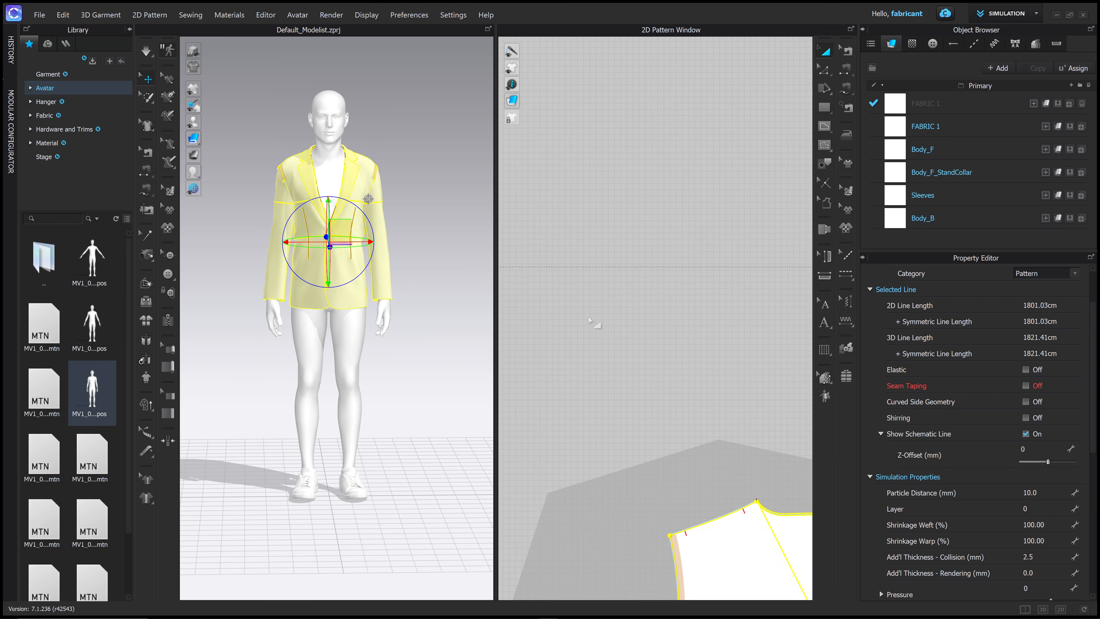
{"action": "key", "text": "Delete"}
{"action": "left_click", "coordinate": [531, 349]}
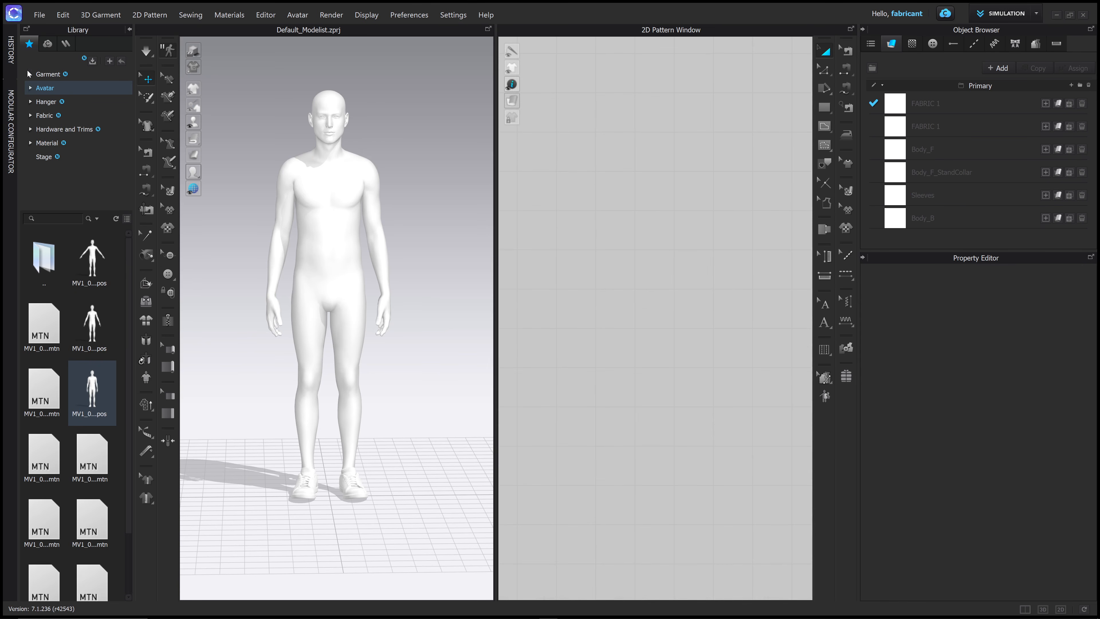
- Switch to the reference image board and place its window over the workspace with all bomber jacket images in view
{"action": "left_click_drag", "start_coordinate": [95, 0], "coordinate": [728, 345]}
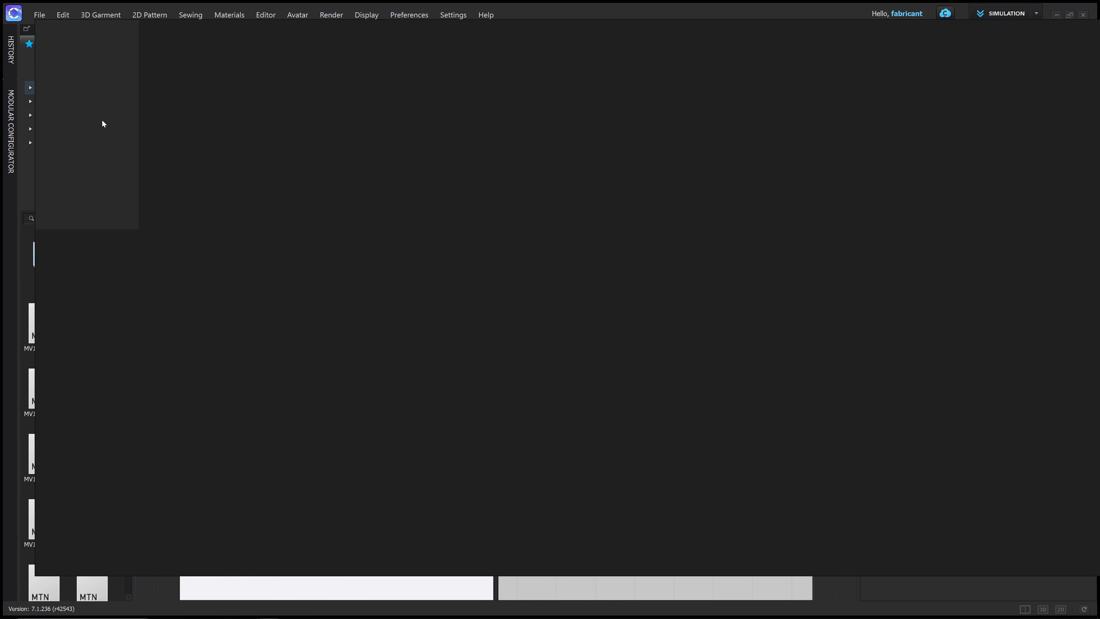
{"action": "right_click_drag", "start_coordinate": [102, 120], "coordinate": [140, 143]}
{"action": "left_click_drag", "start_coordinate": [137, 136], "coordinate": [514, 341]}
{"action": "mouse_move", "coordinate": [449, 314]}
{"action": "right_mouse_down"}
{"action": "mouse_move", "coordinate": [9, 22]}
{"action": "mouse_move", "coordinate": [23, 45]}
{"action": "right_mouse_up"}
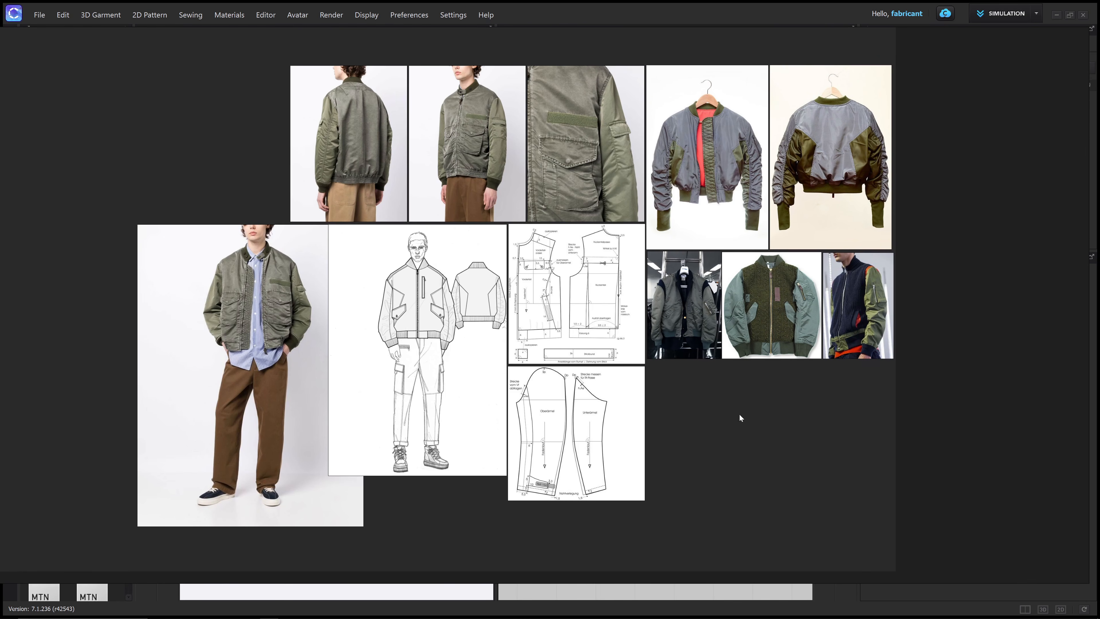
- Examine the bomber jacket photos, the technical sketch and the flat pattern drafts on the reference board
{"action": "scroll", "coordinate": [732, 409], "scroll_direction": "up", "scroll_amount": 2}
{"action": "scroll", "coordinate": [728, 406], "scroll_direction": "up", "scroll_amount": 5}
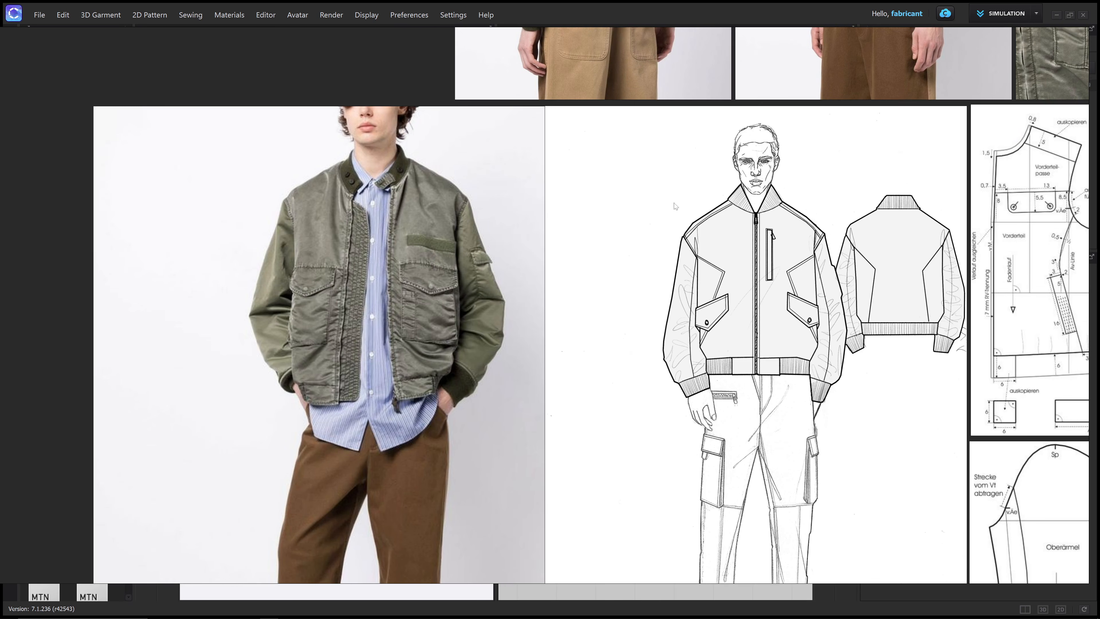
{"action": "left_click_drag", "start_coordinate": [807, 266], "coordinate": [394, 395]}
{"action": "scroll", "coordinate": [550, 335], "scroll_direction": "down", "scroll_amount": 1}
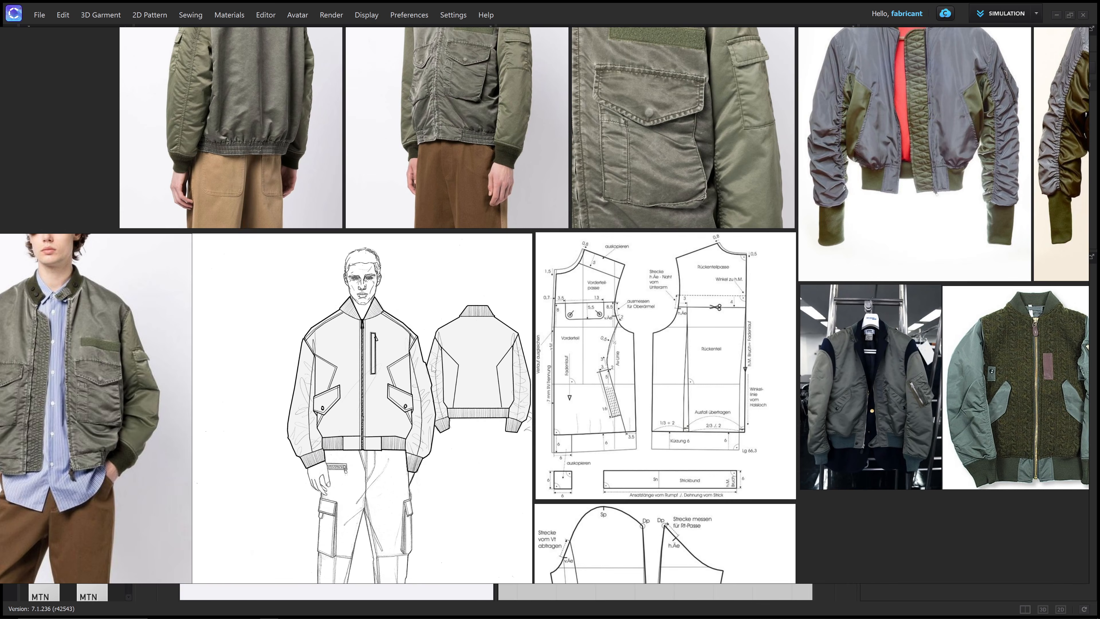
{"action": "left_click_drag", "start_coordinate": [480, 323], "coordinate": [410, 353]}
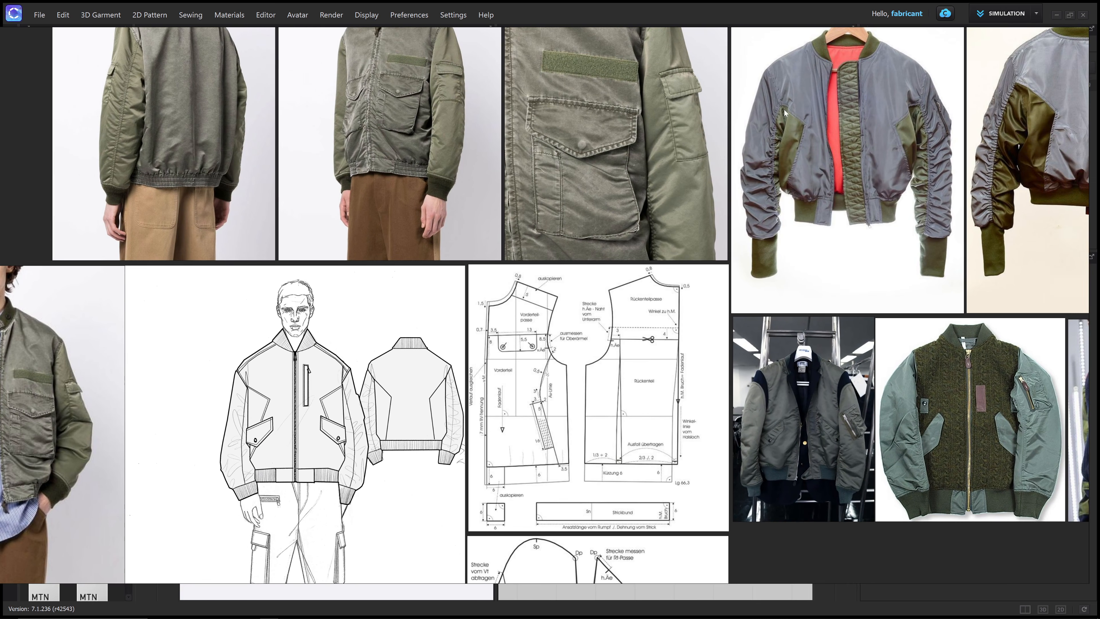
{"action": "middle_click_drag", "start_coordinate": [1016, 117], "coordinate": [956, 140]}
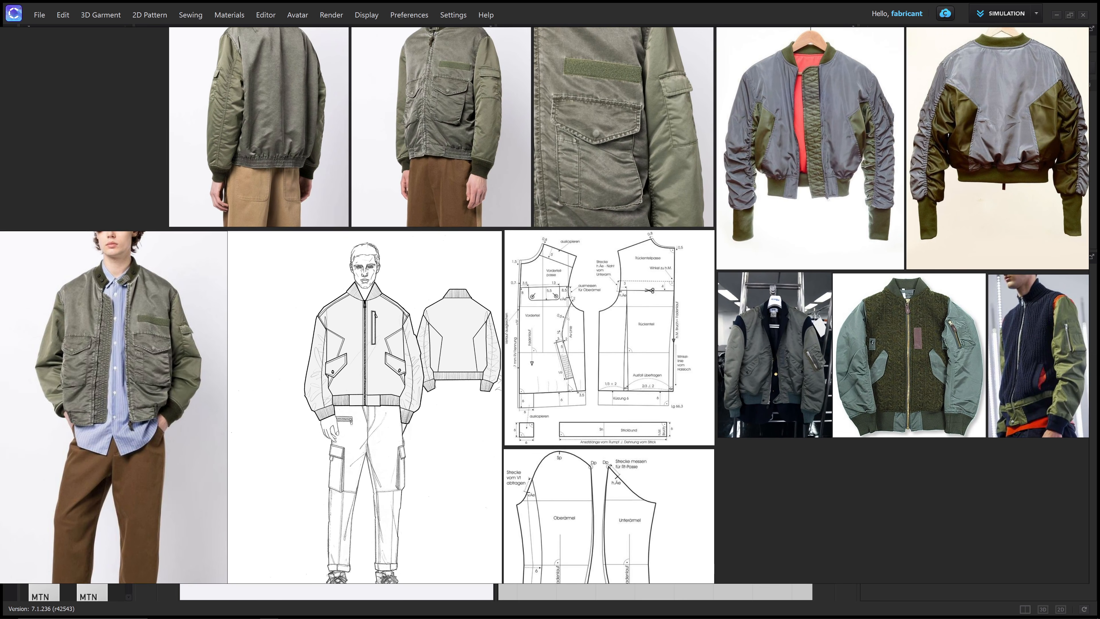
{"action": "middle_click_drag", "start_coordinate": [531, 276], "coordinate": [529, 301]}
{"action": "scroll", "coordinate": [530, 300], "scroll_direction": "down", "scroll_amount": 2}
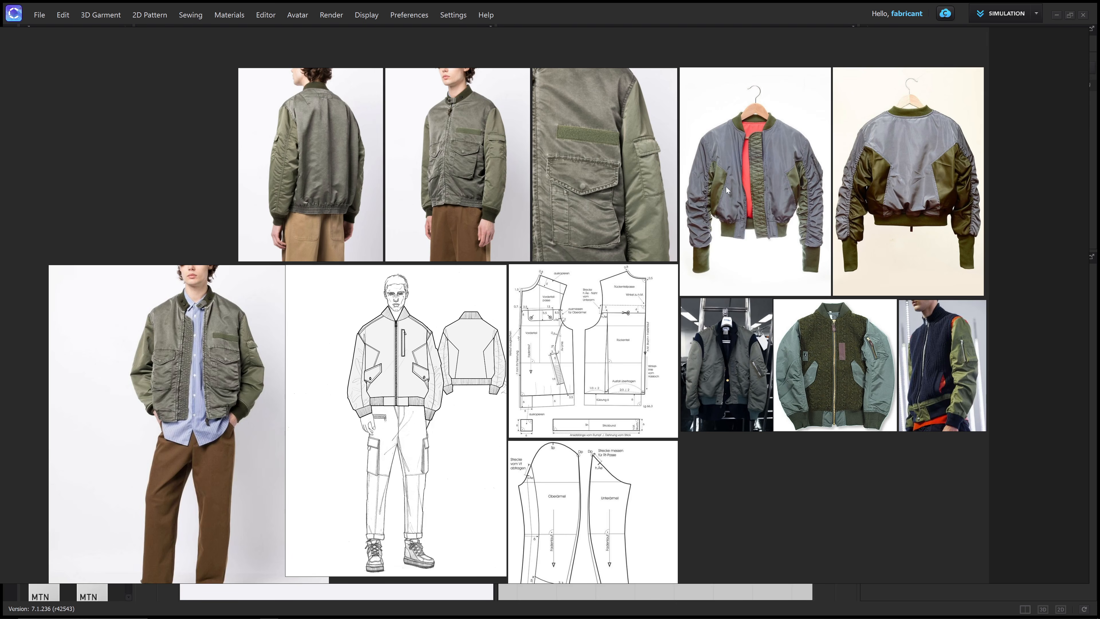
- Select the green and the navy bomber jacket photos together, enlarge them, and undo the resizing
{"action": "left_click", "coordinate": [755, 195]}
{"action": "left_click", "coordinate": [908, 196]}
{"action": "left_click_drag", "start_coordinate": [940, 479], "coordinate": [834, 377]}
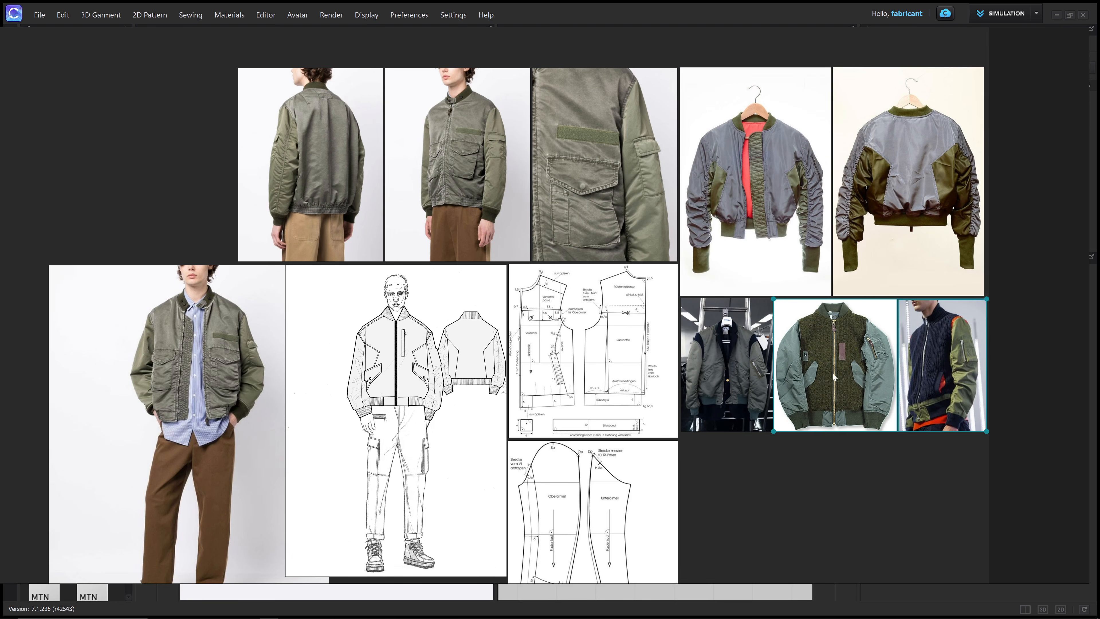
{"action": "left_click_drag", "start_coordinate": [990, 433], "coordinate": [1071, 494]}
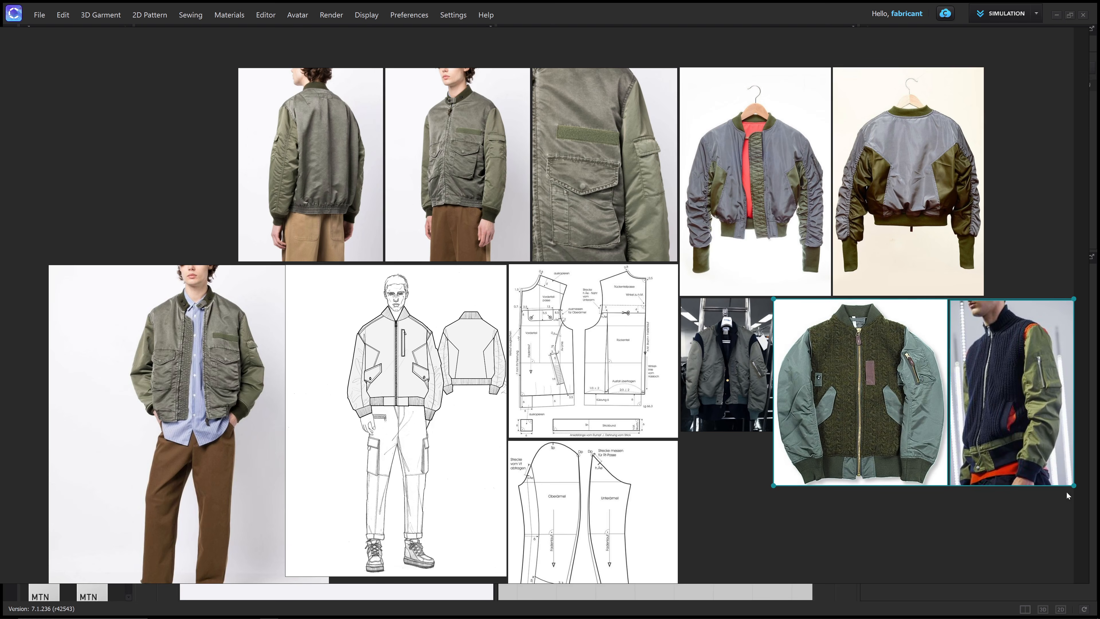
{"action": "key", "text": "ctrl+z"}
- Examine the bomber jacket sketch with the body and sleeve pattern drafts, and return to the garment workspace
{"action": "middle_click_drag", "start_coordinate": [632, 370], "coordinate": [604, 377]}
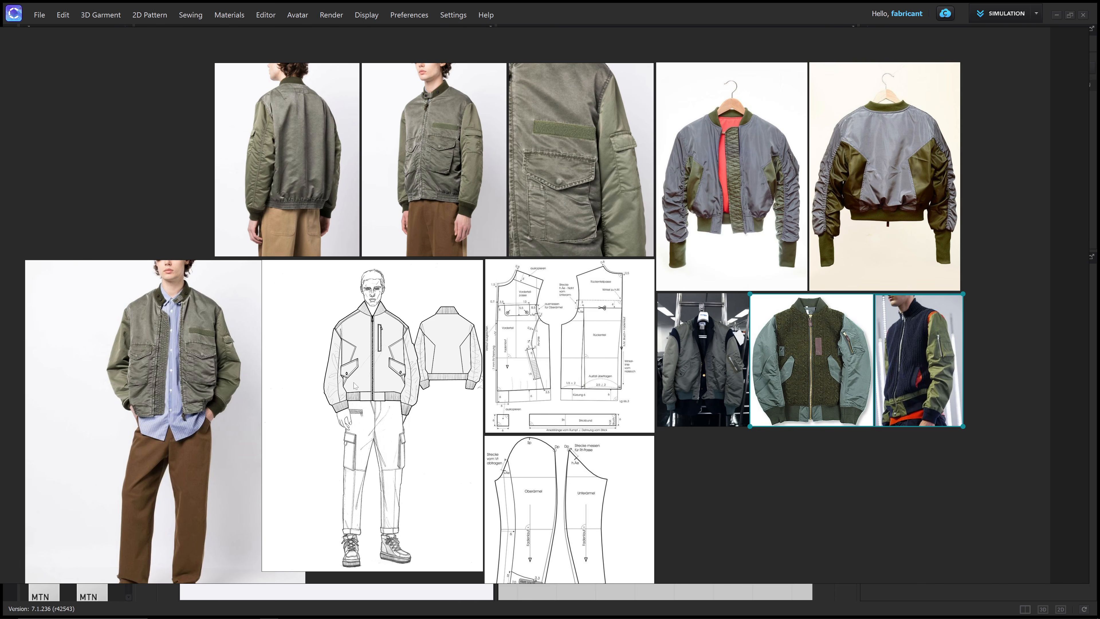
{"action": "scroll", "coordinate": [353, 382], "scroll_direction": "up", "scroll_amount": 3}
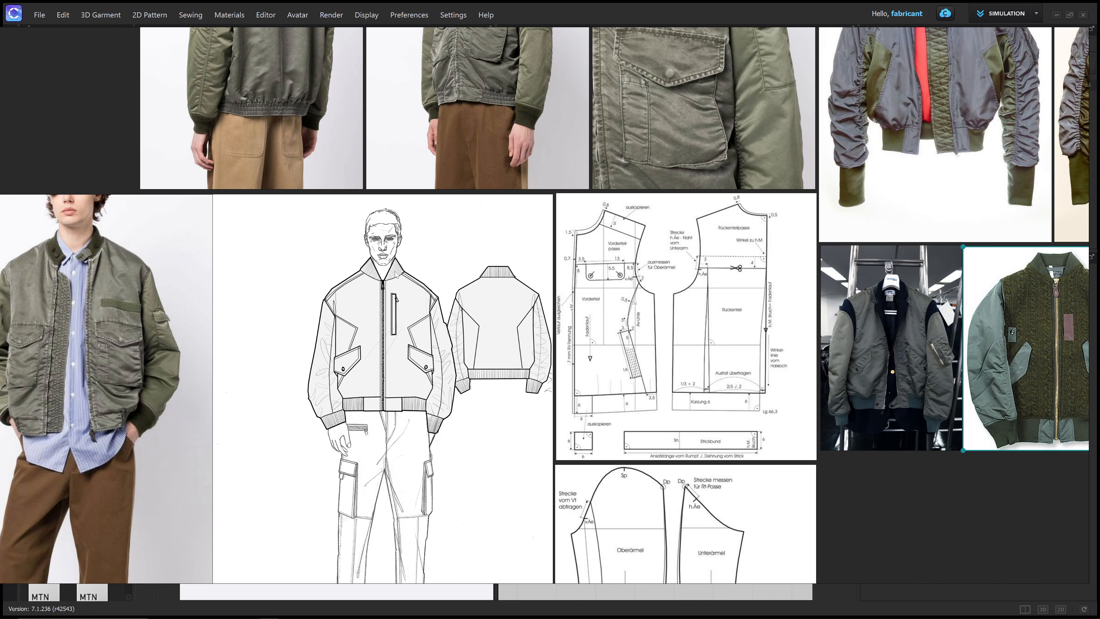
{"action": "middle_click_drag", "start_coordinate": [371, 338], "coordinate": [528, 335]}
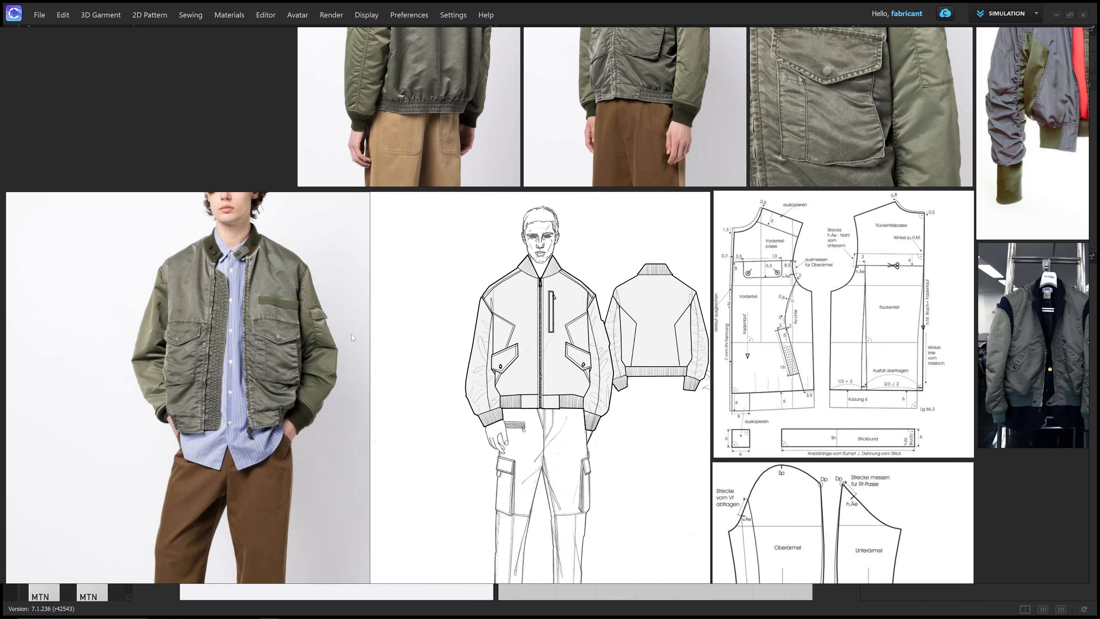
{"action": "middle_click_drag", "start_coordinate": [352, 335], "coordinate": [319, 195]}
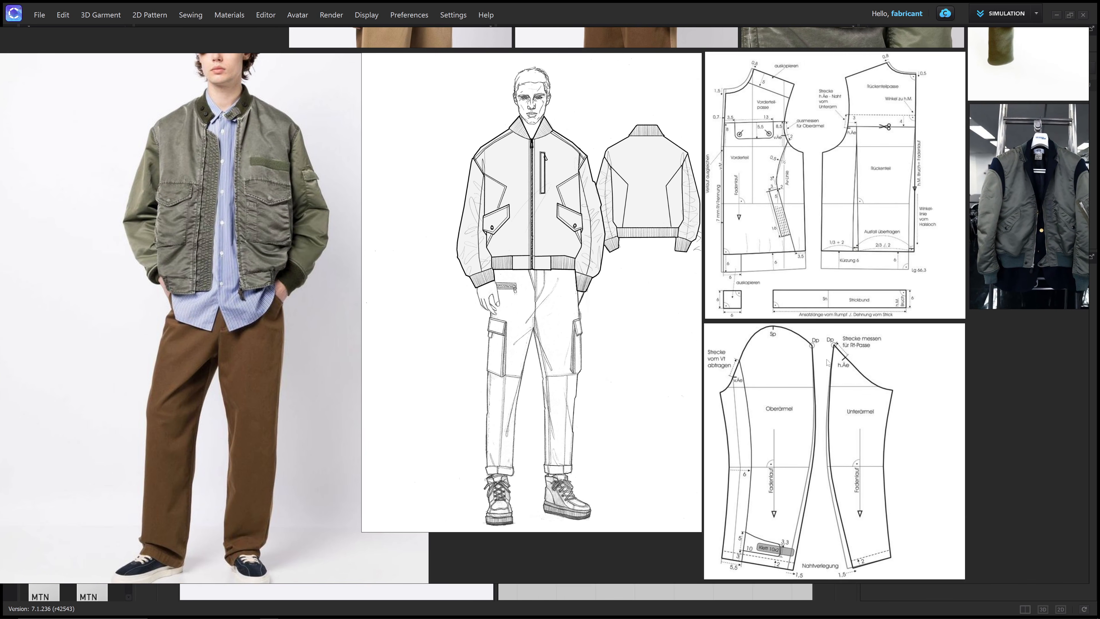
{"action": "middle_click_drag", "start_coordinate": [766, 351], "coordinate": [764, 397]}
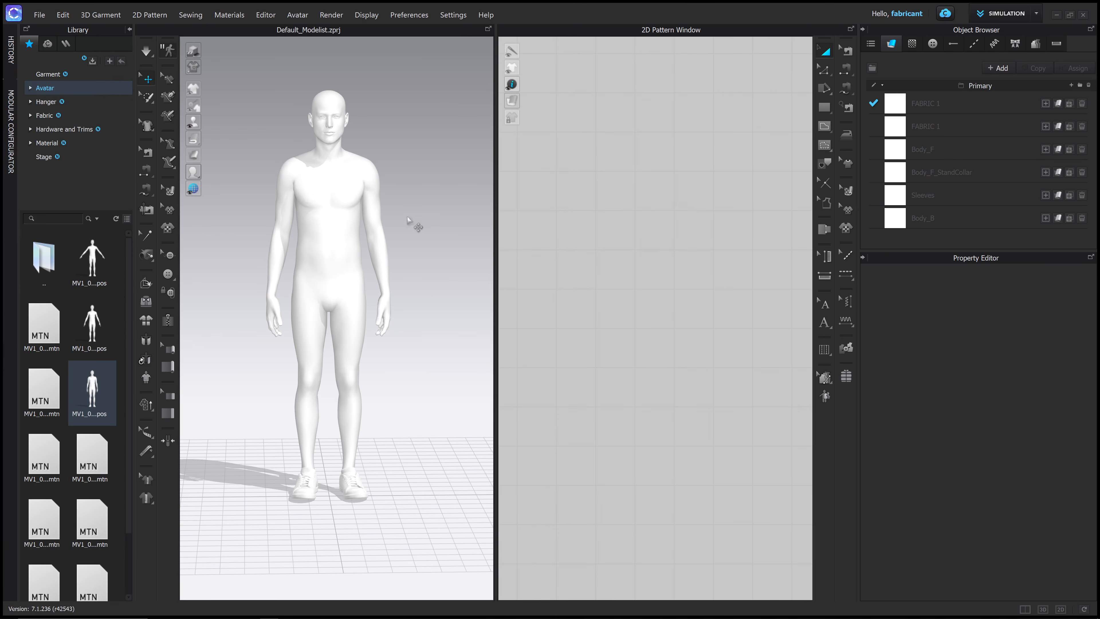
- Delete the male avatar from the 3D scene
{"action": "mouse_move", "coordinate": [413, 229]}
{"action": "right_mouse_down"}
{"action": "mouse_move", "coordinate": [382, 216]}
{"action": "mouse_move", "coordinate": [420, 214]}
{"action": "right_mouse_up"}
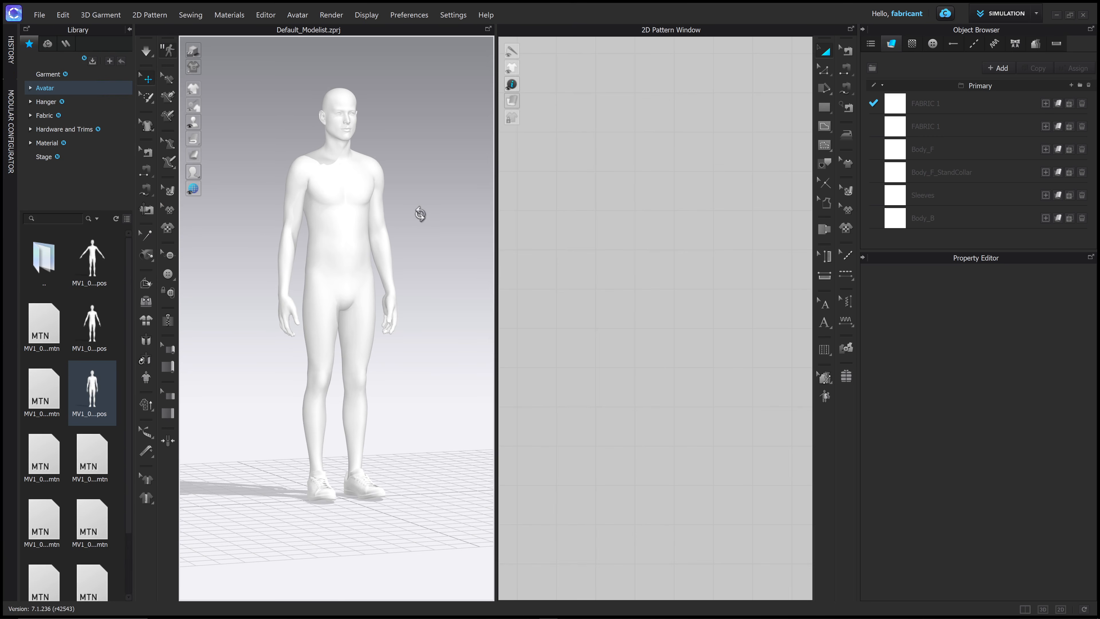
{"action": "middle_click_drag", "start_coordinate": [435, 224], "coordinate": [432, 219]}
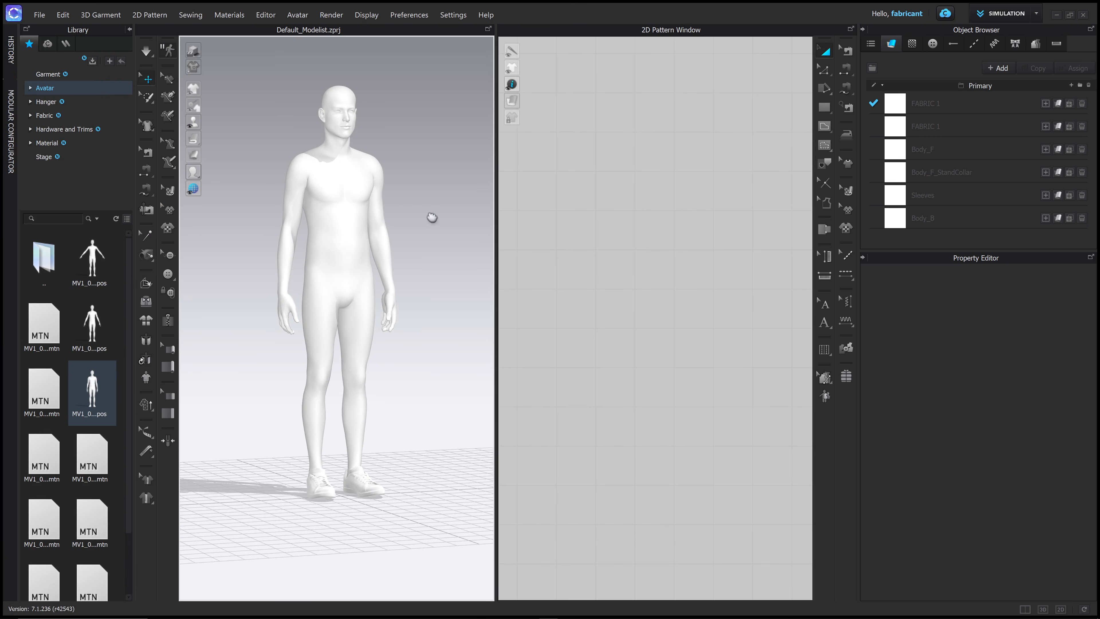
{"action": "left_click", "coordinate": [352, 181]}
{"action": "key", "text": "Delete"}
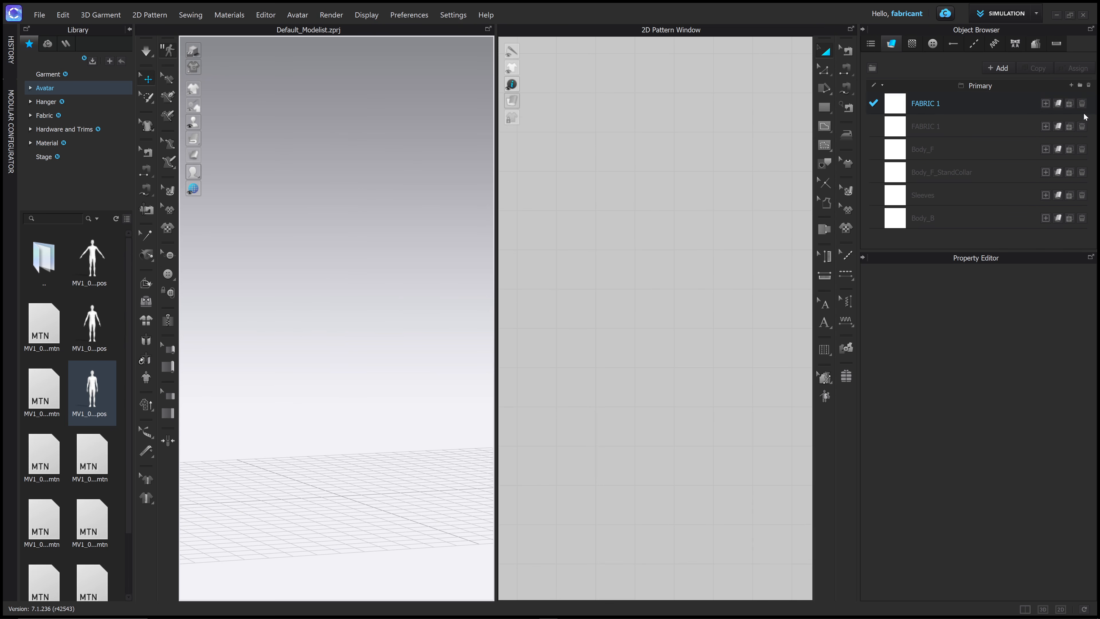
- Delete the unused fabrics, including Body_F, Body_F_StandCollar, Sleeves and Body_B, keeping only the first FABRIC 1
{"action": "left_click", "coordinate": [1081, 126]}
{"action": "left_click", "coordinate": [1082, 126]}
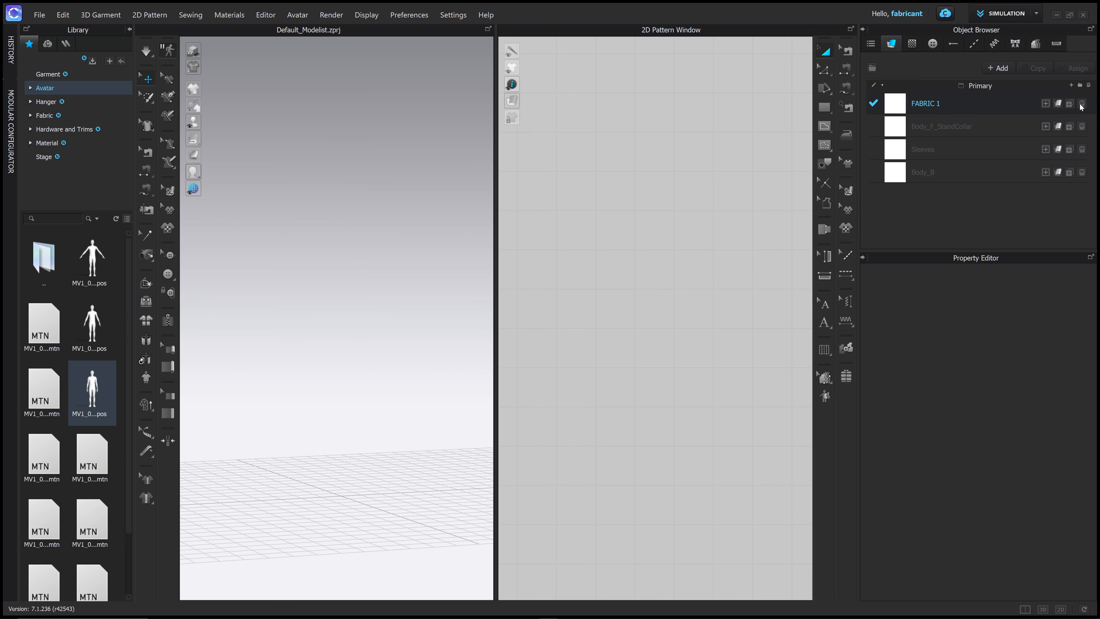
{"action": "left_click", "coordinate": [1082, 128]}
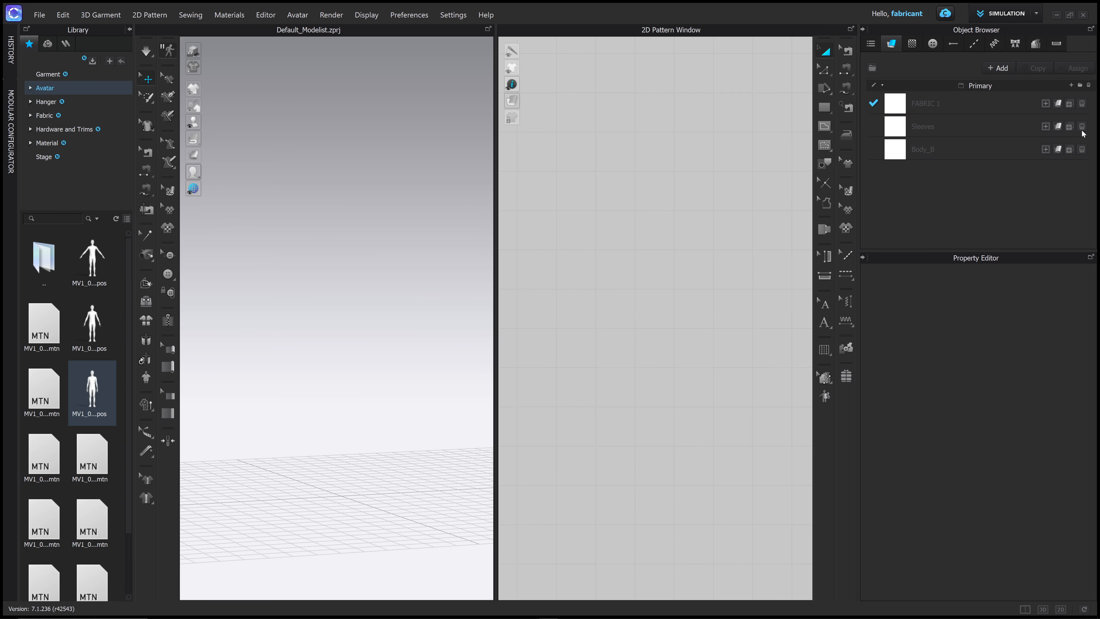
{"action": "left_click", "coordinate": [1082, 129]}
{"action": "left_click", "coordinate": [1081, 129]}
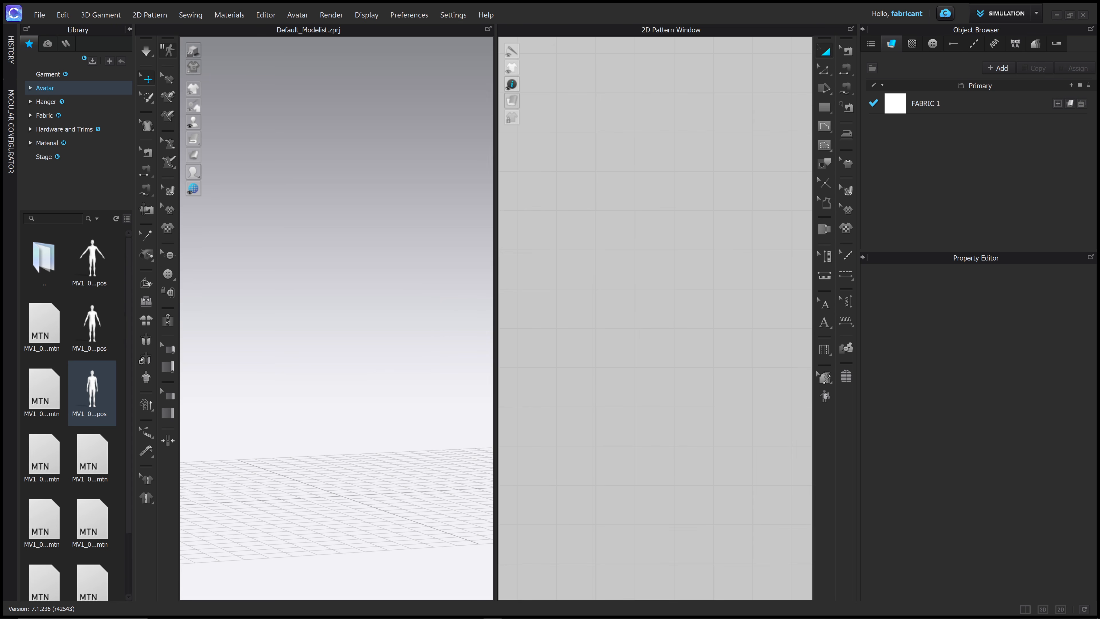
- Open the Avatars > OBJ_avatar folder of clo_intro_01 and bring t_pose.obj into the 3D scene without saving the current project
{"action": "left_click_drag", "start_coordinate": [555, 0], "coordinate": [768, 104]}
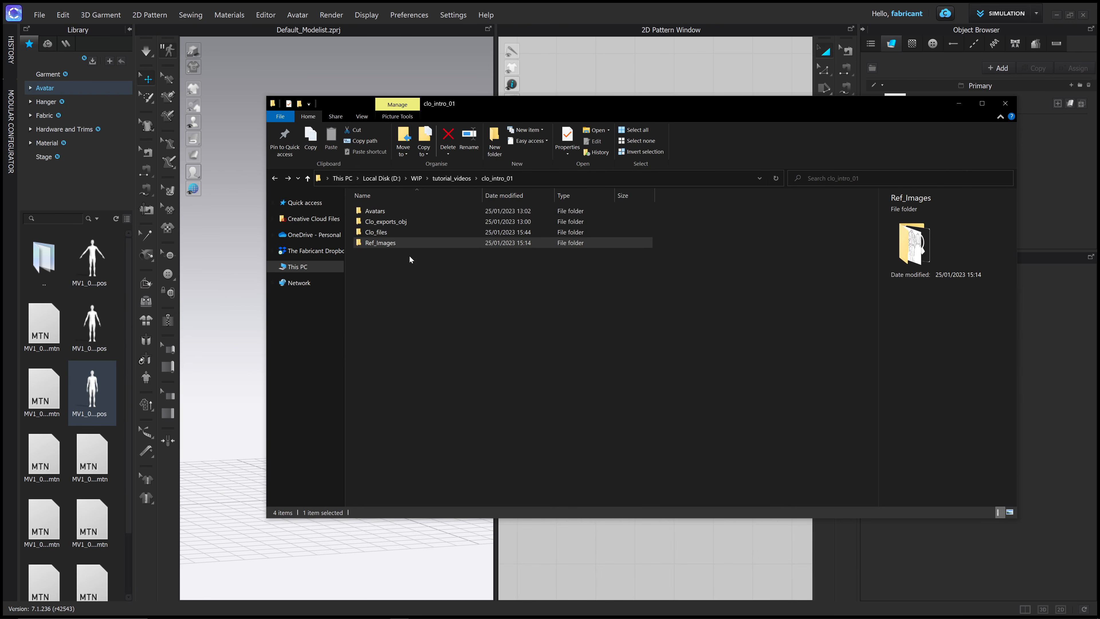
{"action": "double_click", "coordinate": [391, 214]}
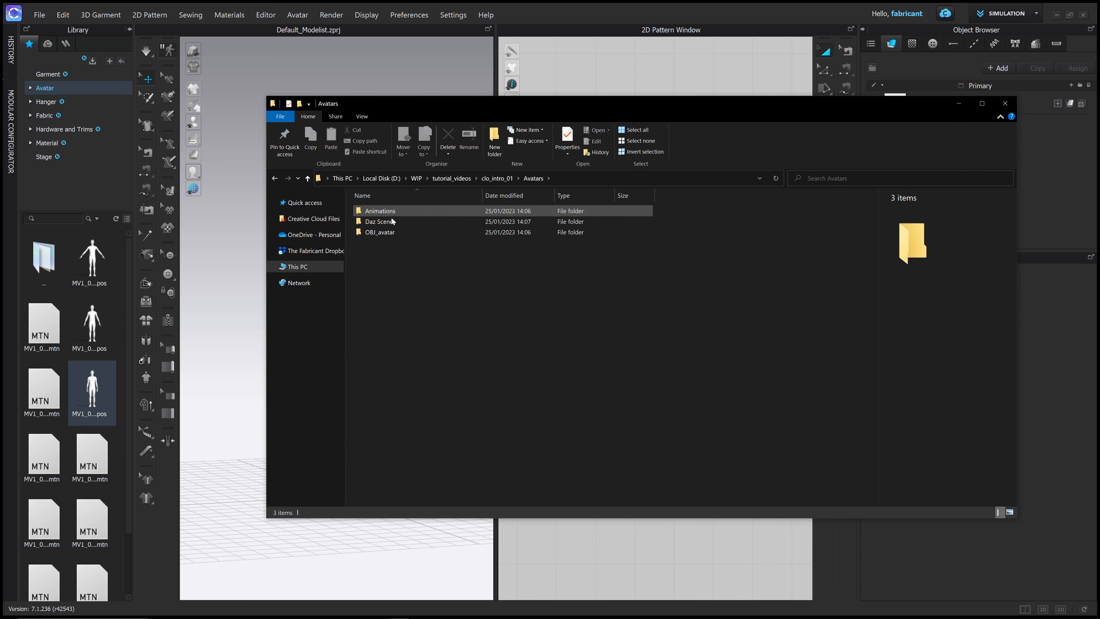
{"action": "left_click", "coordinate": [391, 233]}
{"action": "double_click", "coordinate": [390, 232]}
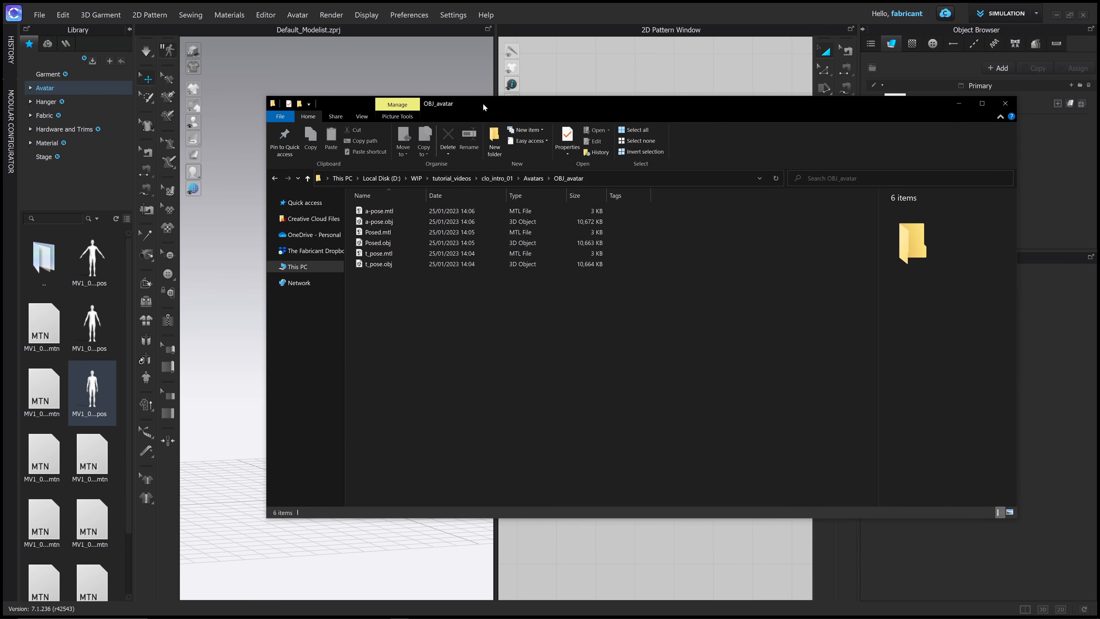
{"action": "left_click_drag", "start_coordinate": [482, 102], "coordinate": [578, 110]}
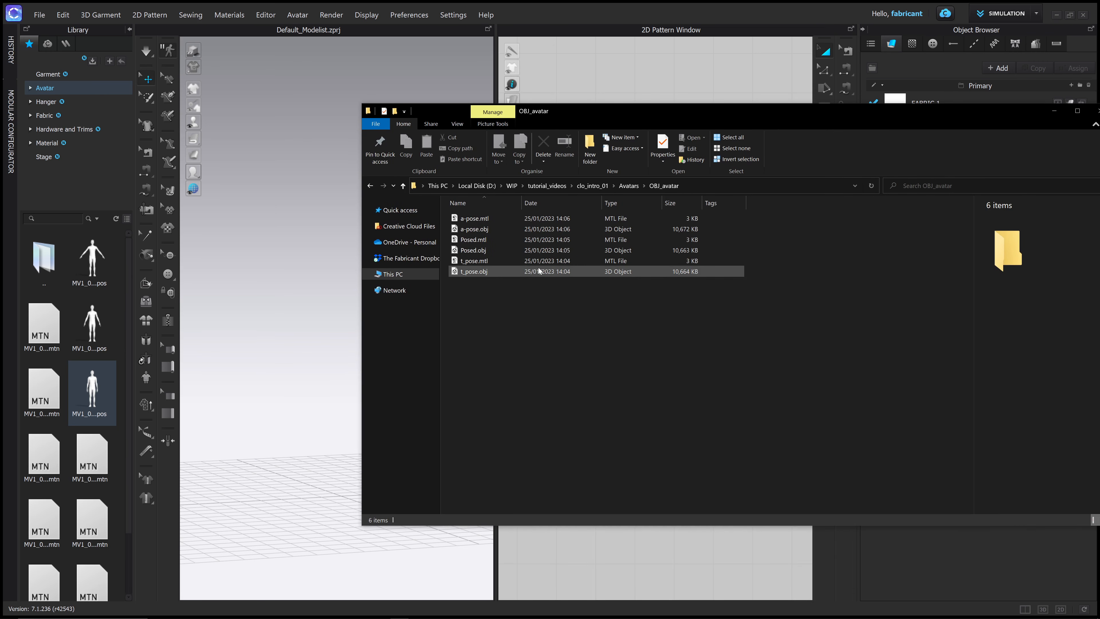
{"action": "left_click", "coordinate": [500, 271]}
{"action": "left_click_drag", "start_coordinate": [500, 272], "coordinate": [263, 194]}
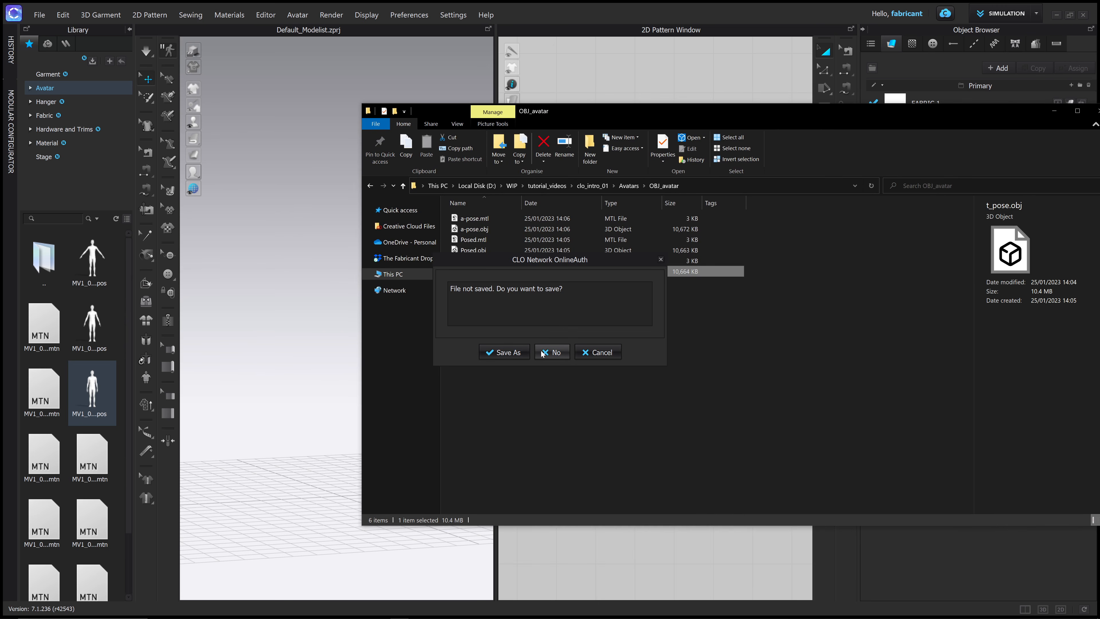
{"action": "left_click", "coordinate": [556, 353]}
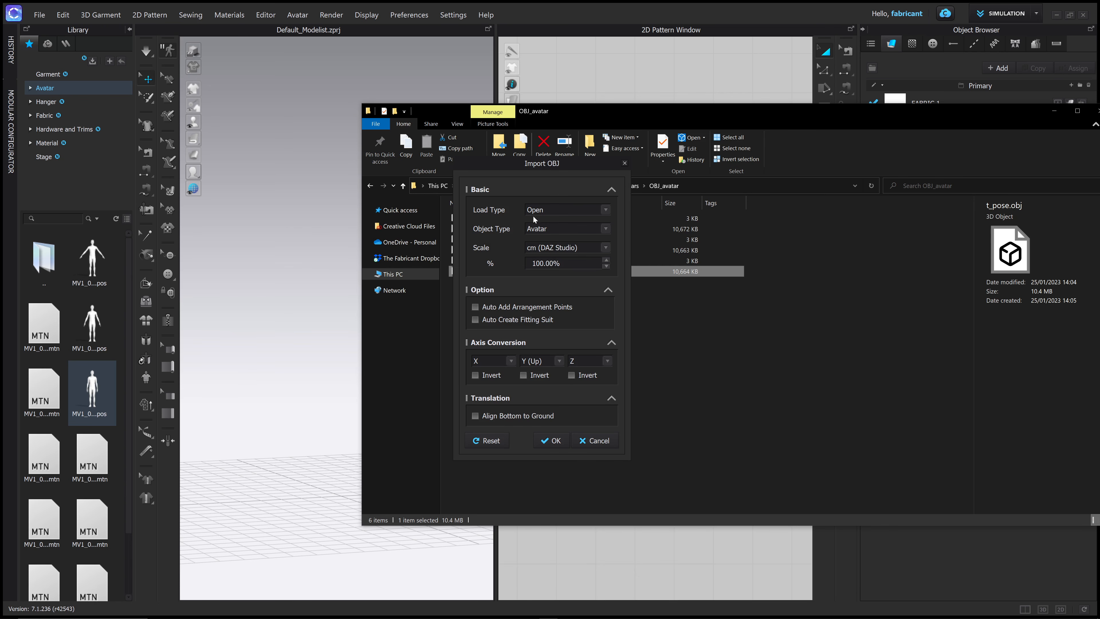
- Import t_pose.obj as an Avatar with load type Add and scale cm (DAZ Studio) at 100%
{"action": "left_click", "coordinate": [542, 212]}
{"action": "left_click", "coordinate": [489, 209]}
{"action": "left_click", "coordinate": [555, 210]}
{"action": "left_click", "coordinate": [557, 228]}
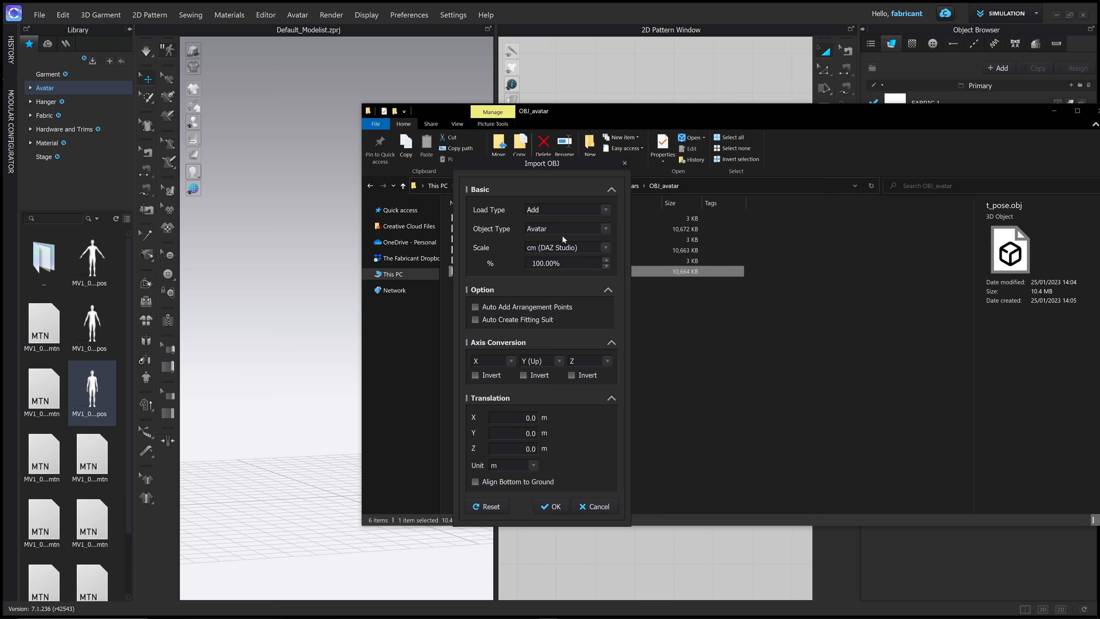
{"action": "left_click", "coordinate": [555, 507]}
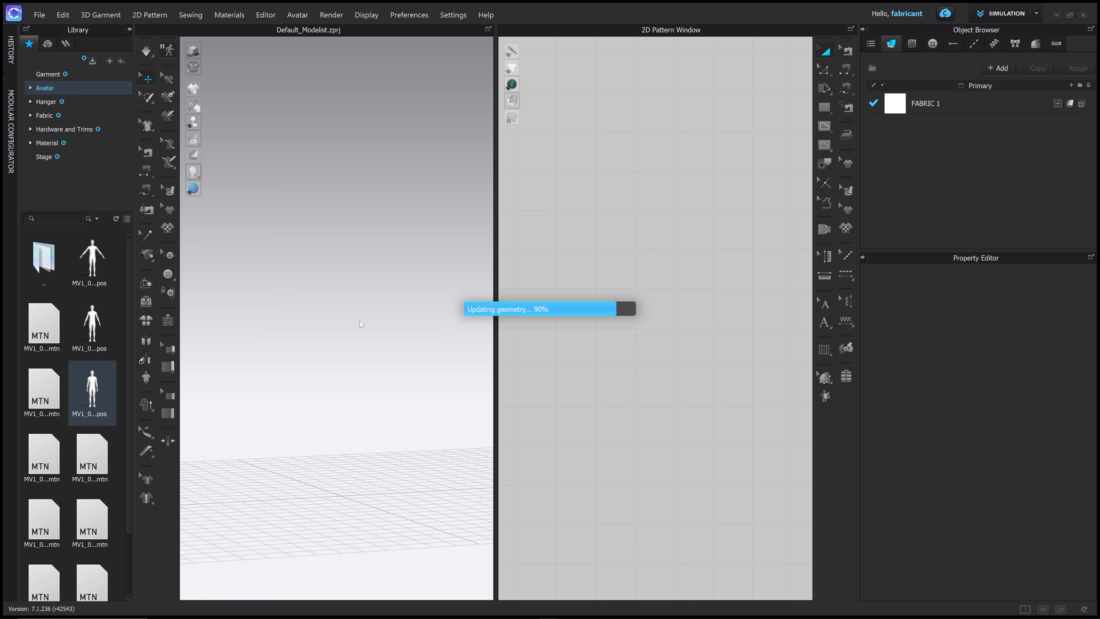
- Examine the imported avatar from several angles in 3D and its silhouette in the 2D pattern window
{"action": "right_click_drag", "start_coordinate": [386, 288], "coordinate": [464, 319]}
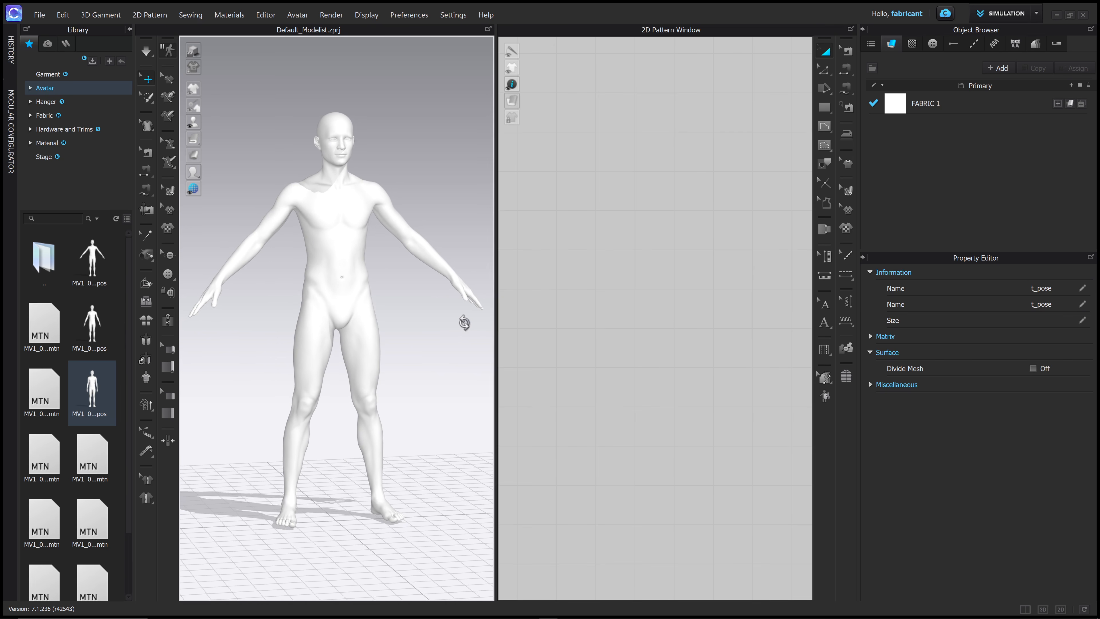
{"action": "scroll", "coordinate": [688, 373], "scroll_direction": "up", "scroll_amount": 2}
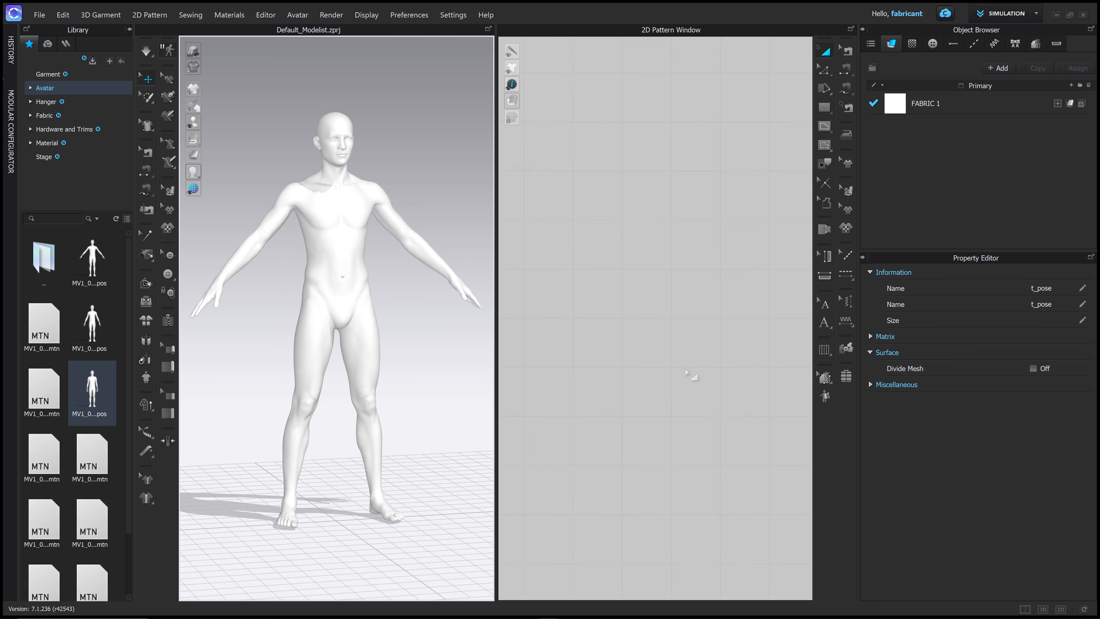
{"action": "scroll", "coordinate": [684, 372], "scroll_direction": "down", "scroll_amount": 5}
{"action": "middle_click_drag", "start_coordinate": [674, 381], "coordinate": [759, 329]}
{"action": "scroll", "coordinate": [691, 354], "scroll_direction": "up", "scroll_amount": 5}
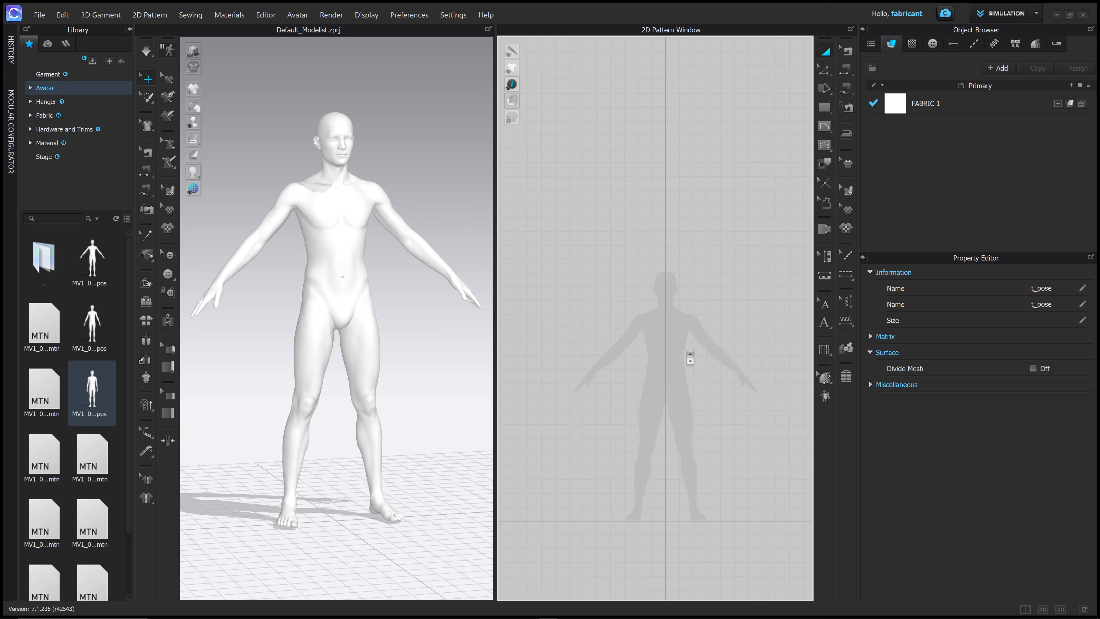
{"action": "middle_click_drag", "start_coordinate": [687, 347], "coordinate": [687, 247]}
{"action": "right_click_drag", "start_coordinate": [457, 365], "coordinate": [432, 371]}
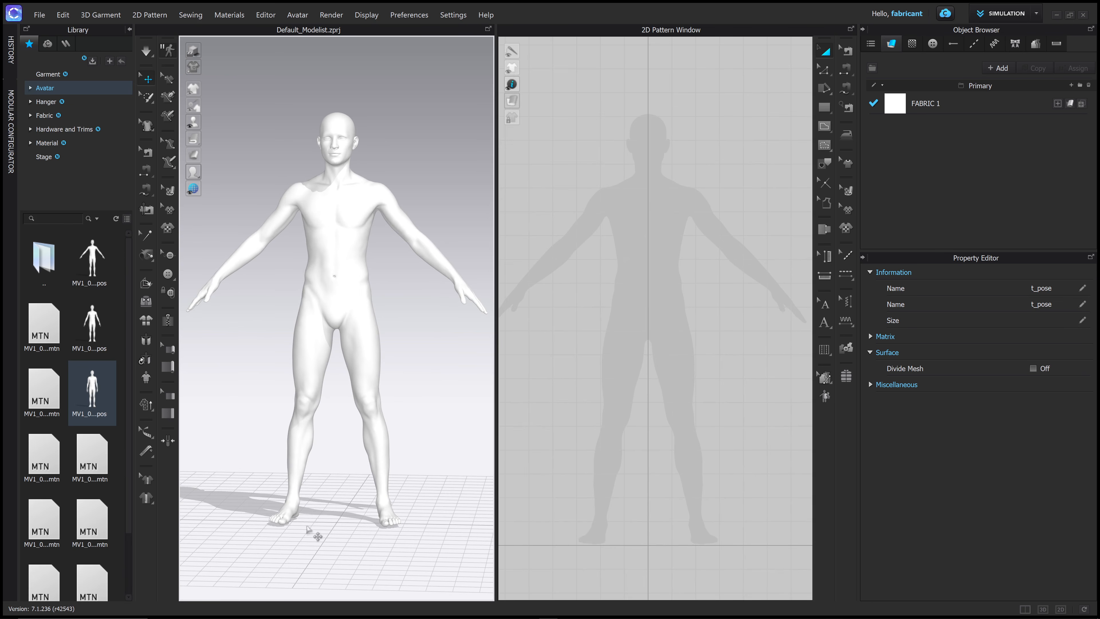
{"action": "right_click_drag", "start_coordinate": [367, 534], "coordinate": [303, 479]}
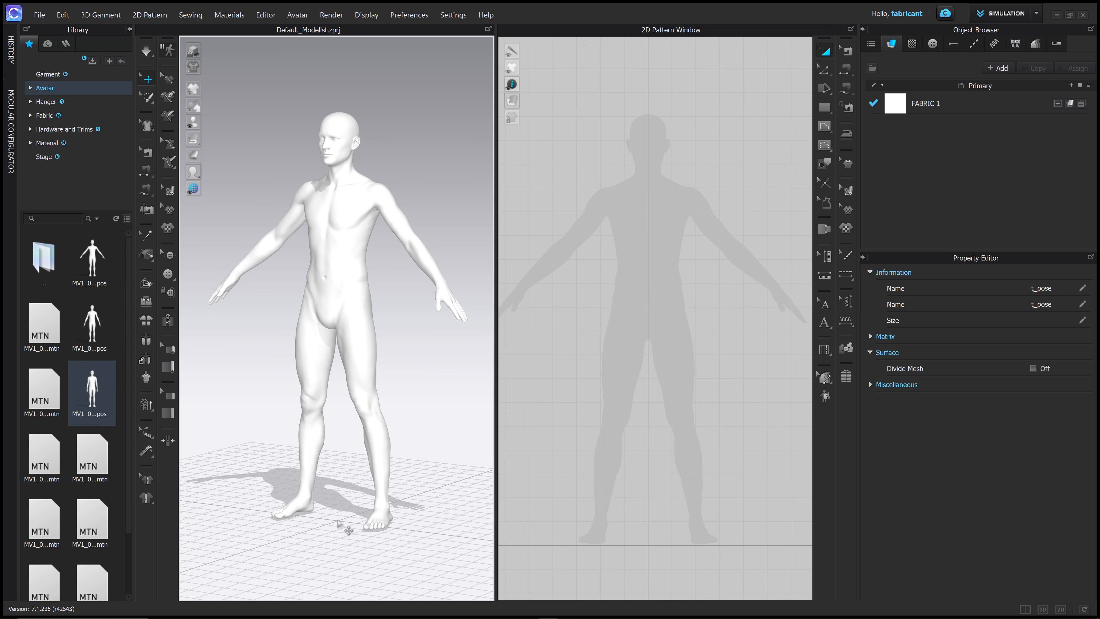
{"action": "scroll", "coordinate": [325, 429], "scroll_direction": "down", "scroll_amount": 3}
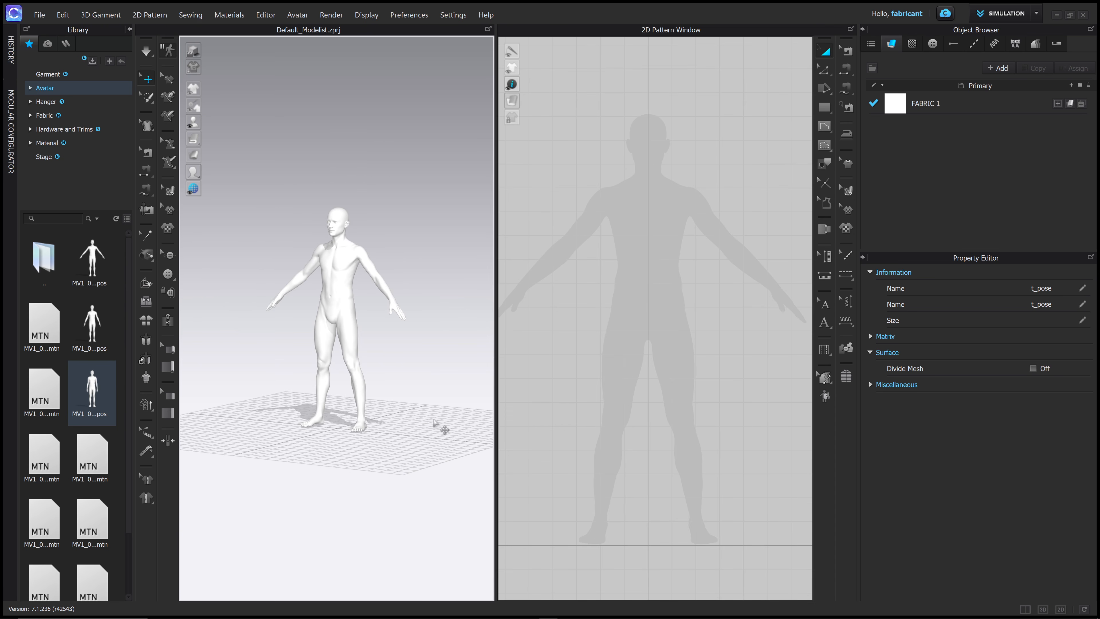
{"action": "right_click_drag", "start_coordinate": [375, 326], "coordinate": [411, 323]}
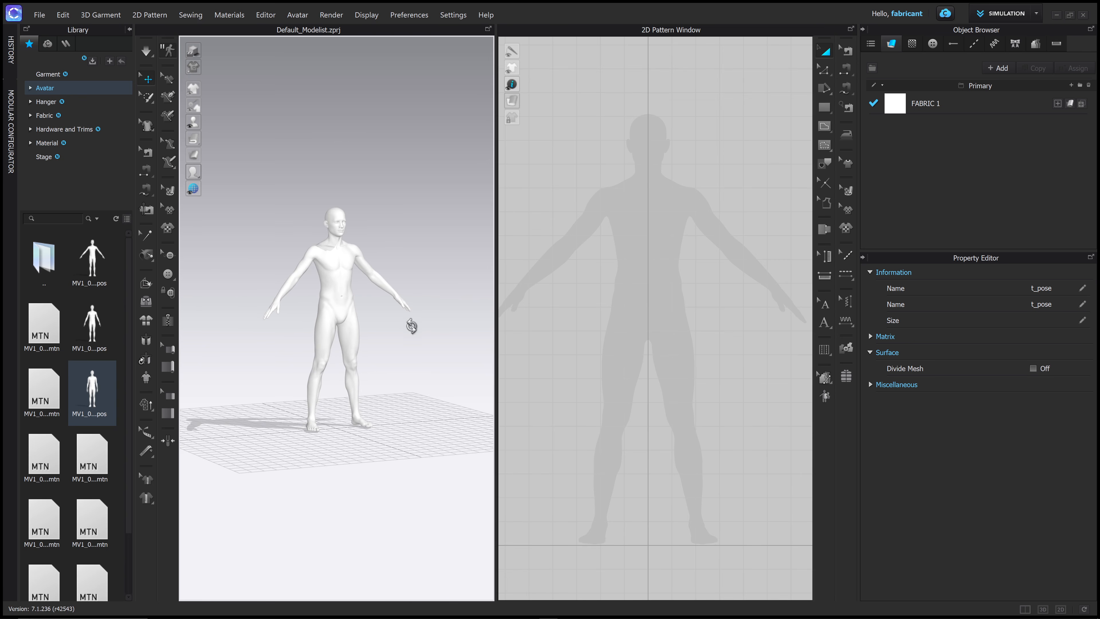
- Draw a narrow rectangle about 17 by 181 cm spanning the avatar silhouette's height as a scale check, and delete it
{"action": "left_click", "coordinate": [824, 107]}
{"action": "left_click_drag", "start_coordinate": [648, 114], "coordinate": [689, 545]}
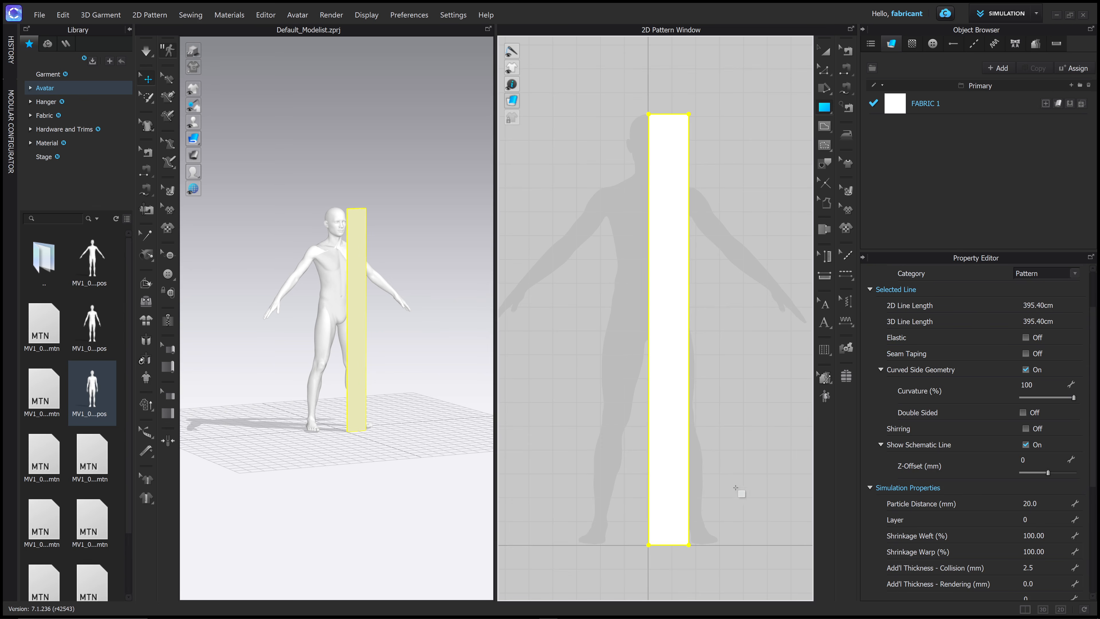
{"action": "right_click_drag", "start_coordinate": [384, 284], "coordinate": [279, 248]}
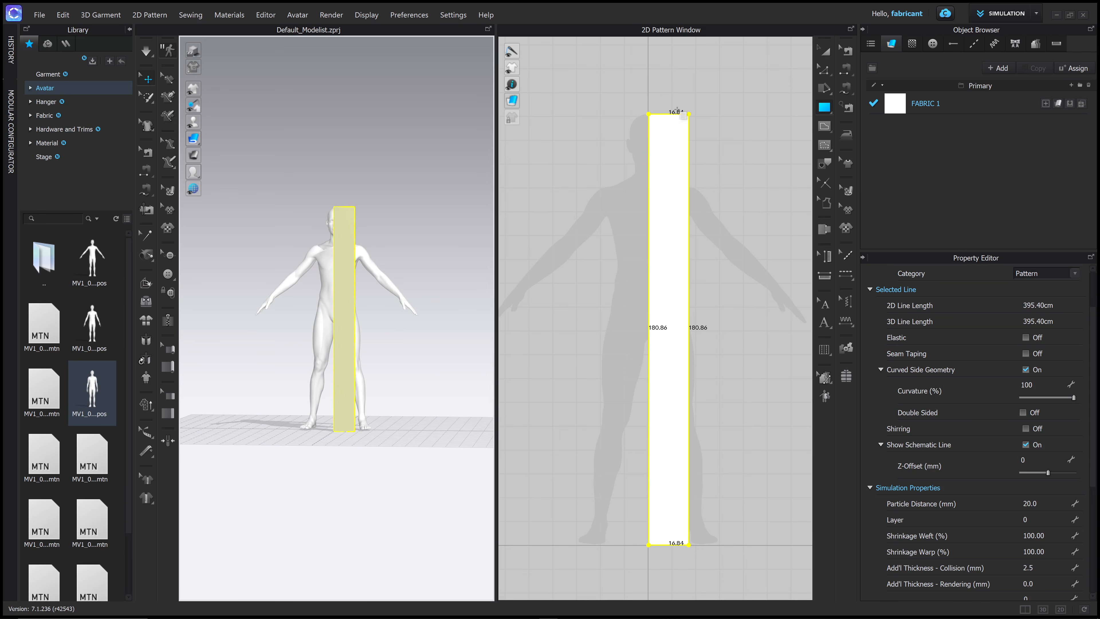
{"action": "left_click", "coordinate": [825, 51]}
{"action": "left_click", "coordinate": [665, 197]}
{"action": "key", "text": "Delete"}
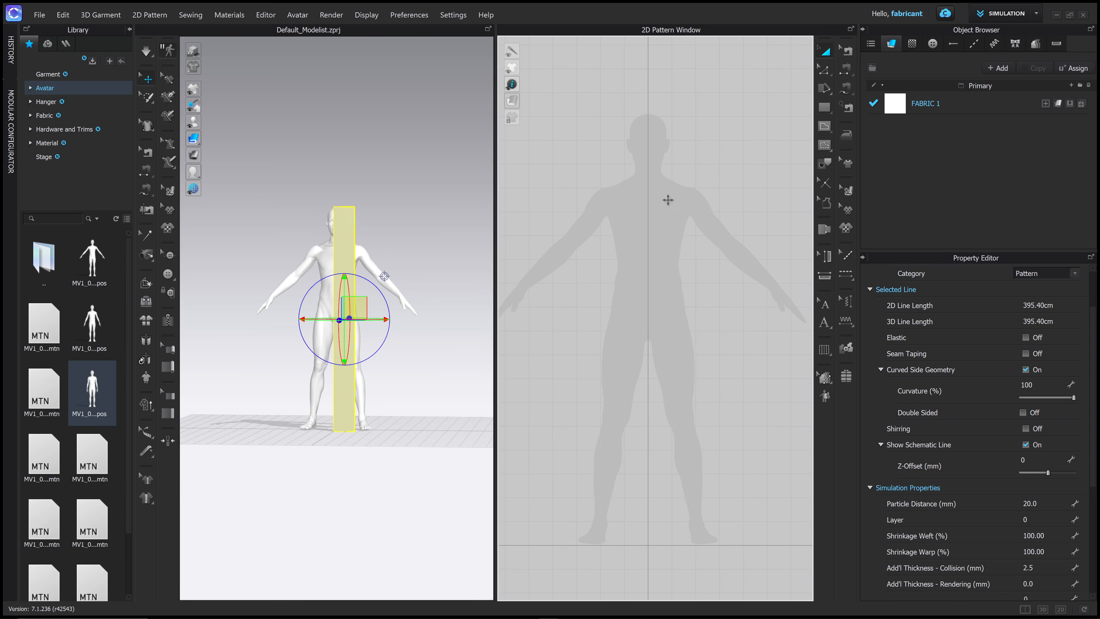
{"action": "right_click_drag", "start_coordinate": [344, 245], "coordinate": [356, 244]}
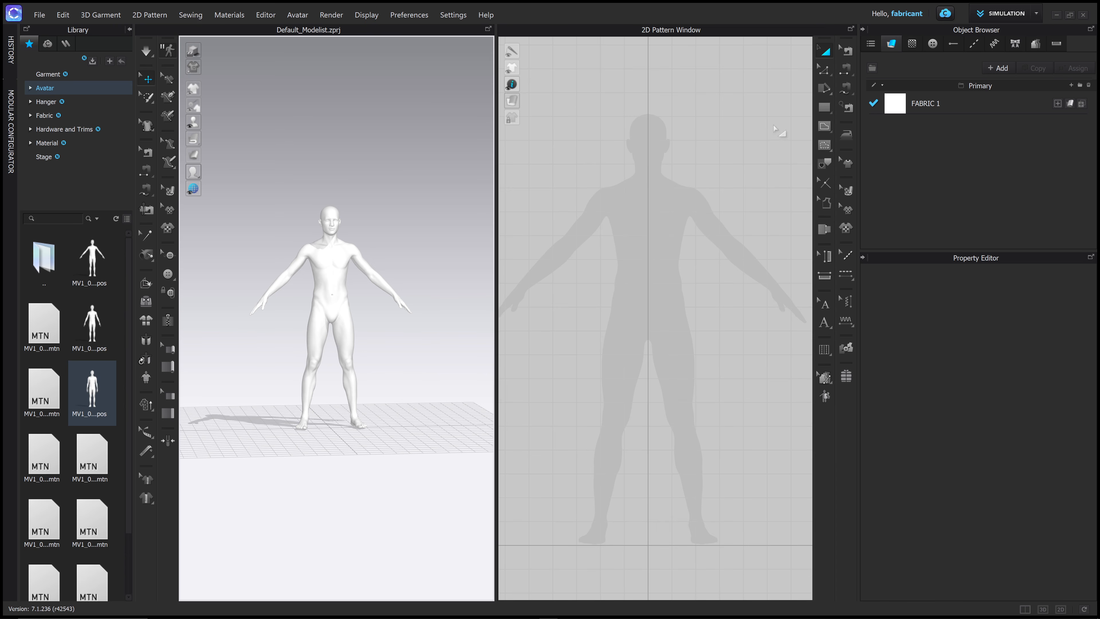
- Draw a rectangle about 115 by 139 cm over the avatar silhouette and apply the jacket body pattern draft image to it as a Texture map
{"action": "left_click", "coordinate": [827, 112]}
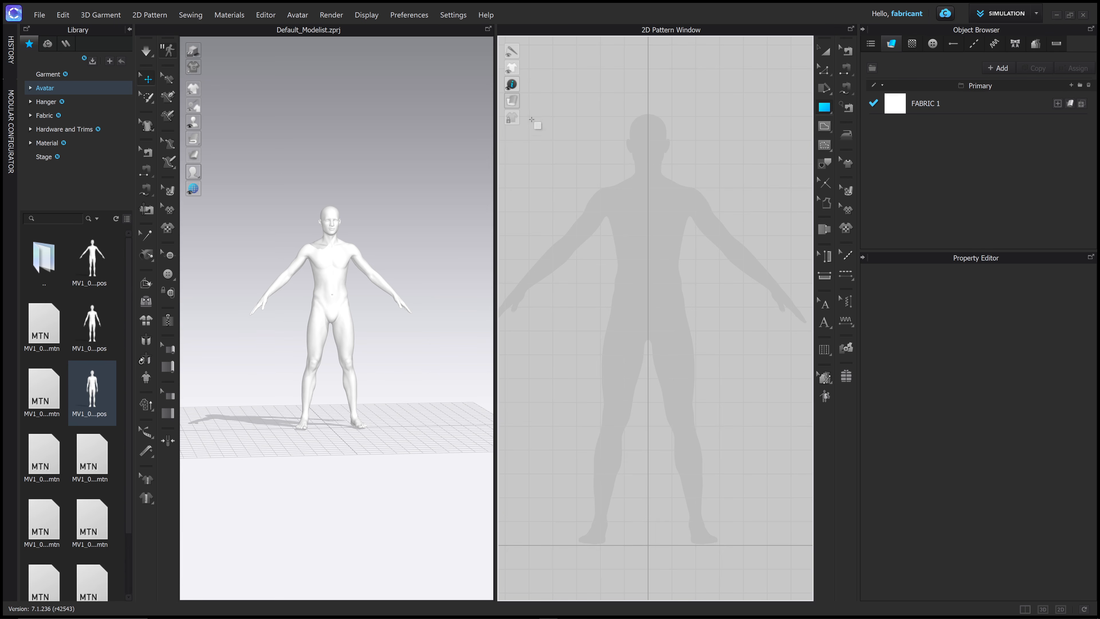
{"action": "left_click_drag", "start_coordinate": [529, 117], "coordinate": [808, 453]}
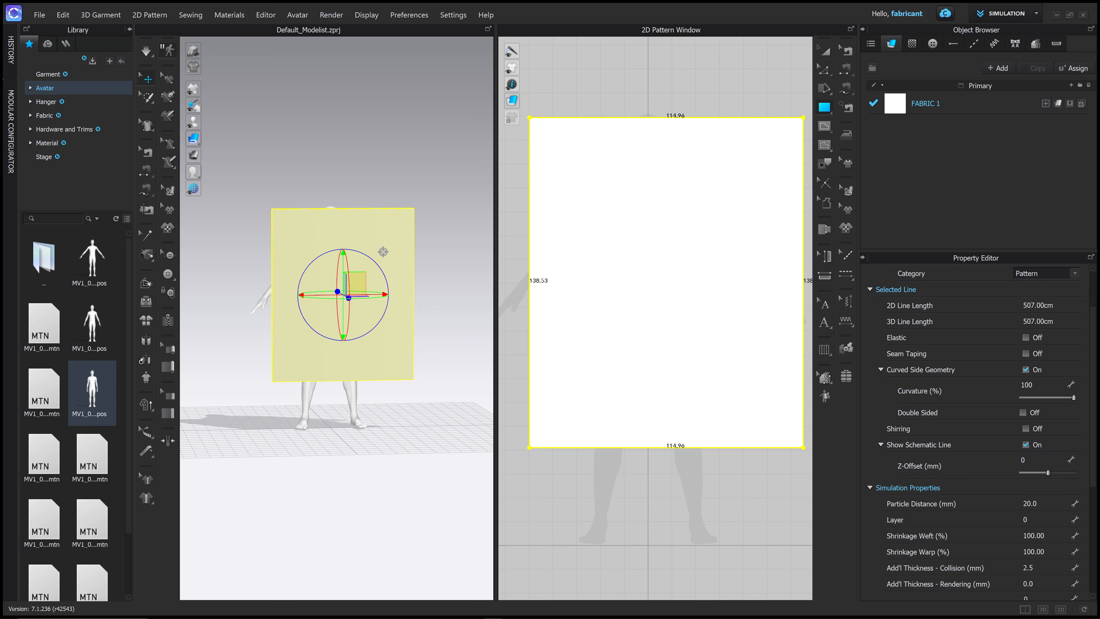
{"action": "mouse_move", "coordinate": [325, 613]}
{"action": "left_click", "coordinate": [398, 611]}
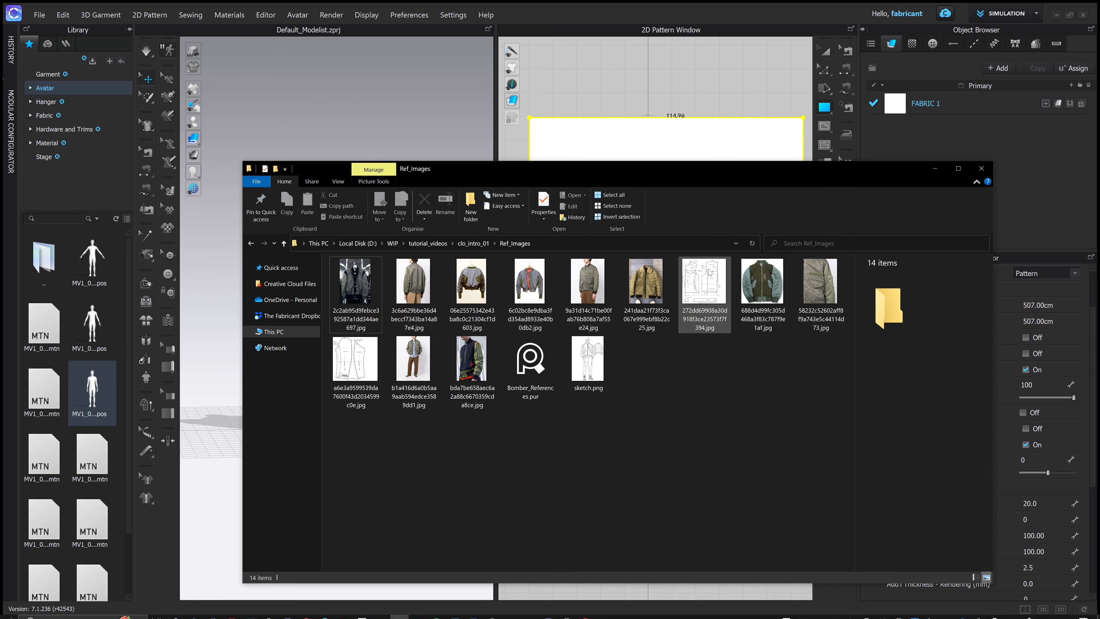
{"action": "left_click_drag", "start_coordinate": [725, 177], "coordinate": [703, 253]}
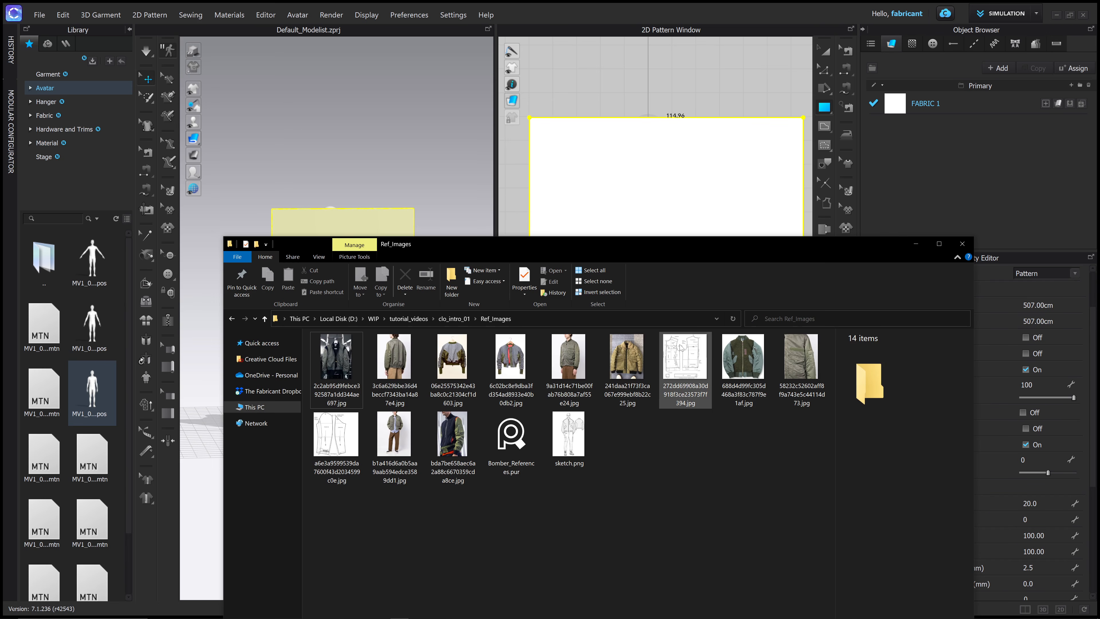
{"action": "left_click_drag", "start_coordinate": [684, 360], "coordinate": [711, 198]}
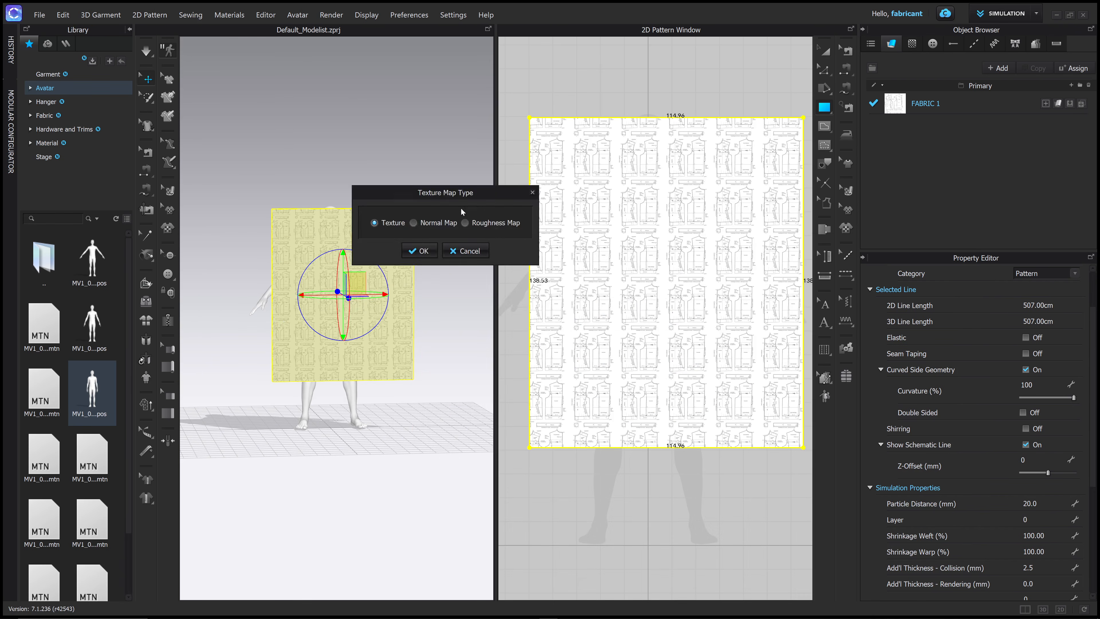
{"action": "left_click_drag", "start_coordinate": [466, 194], "coordinate": [497, 232]}
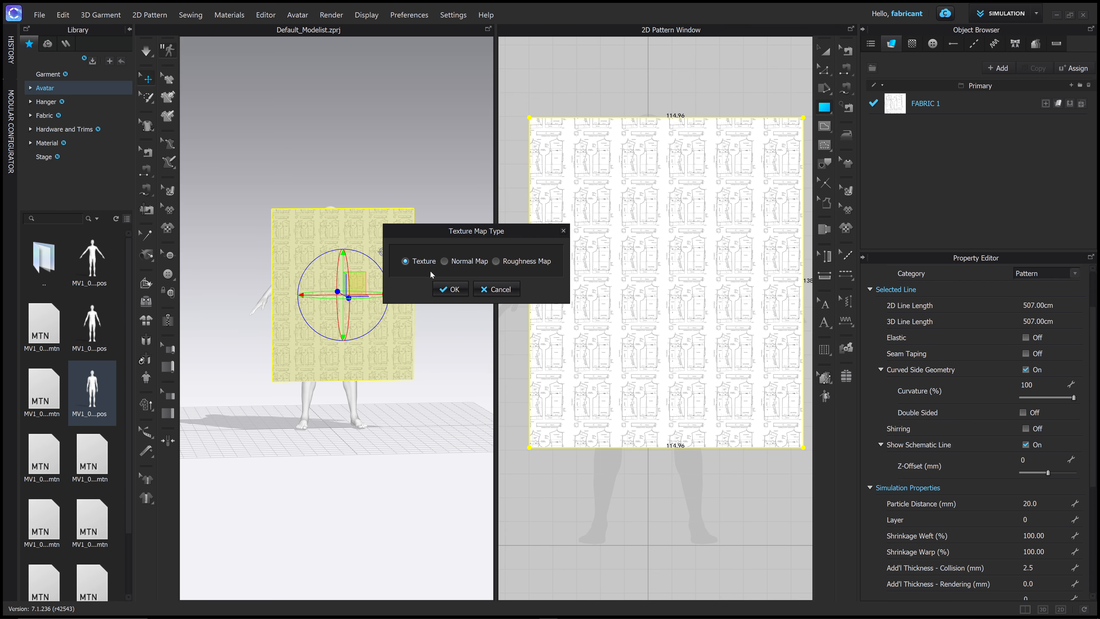
{"action": "left_click", "coordinate": [451, 289]}
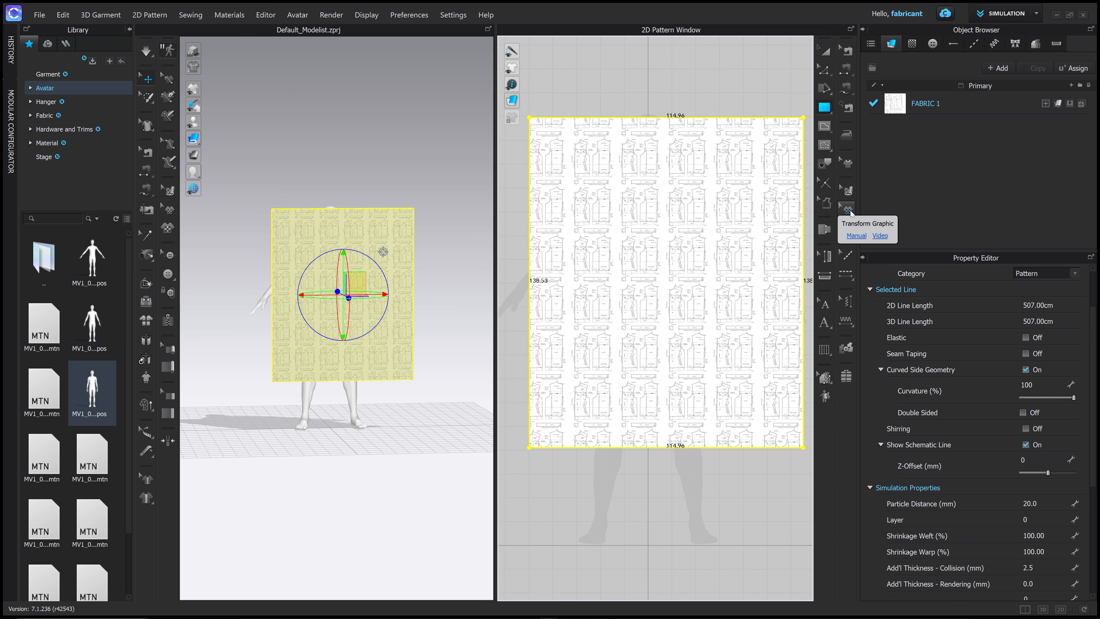
- Select FABRIC 1 and load the jacket body pattern draft 272dd69908a30d918f3ce23573f7f394.jpg from Ref_Images as its front texture
{"action": "left_click", "coordinate": [848, 210]}
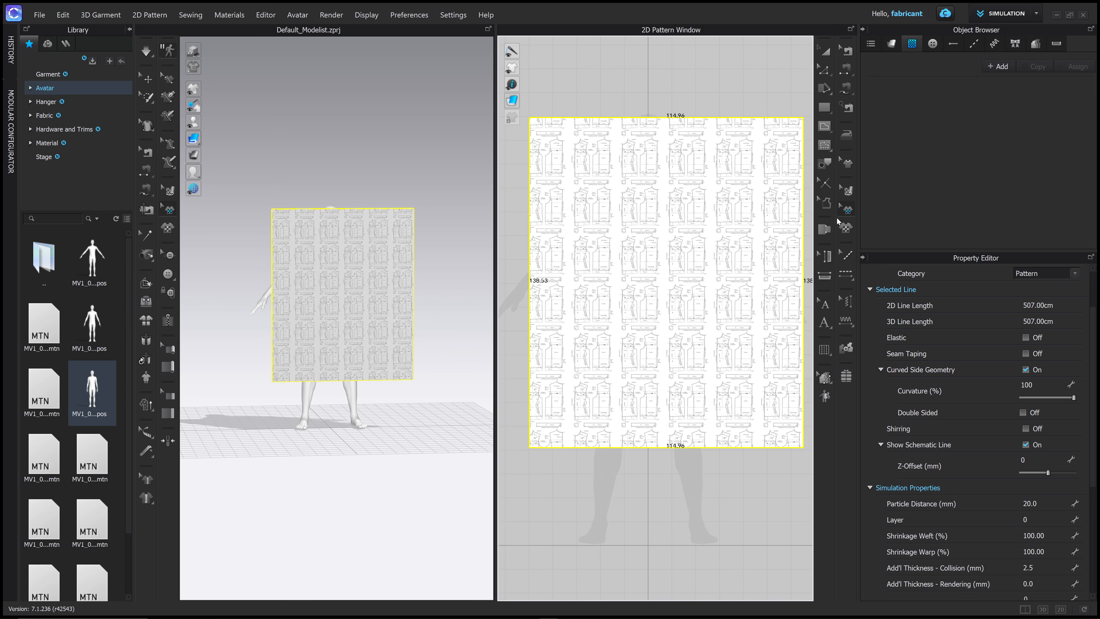
{"action": "left_click", "coordinate": [831, 51]}
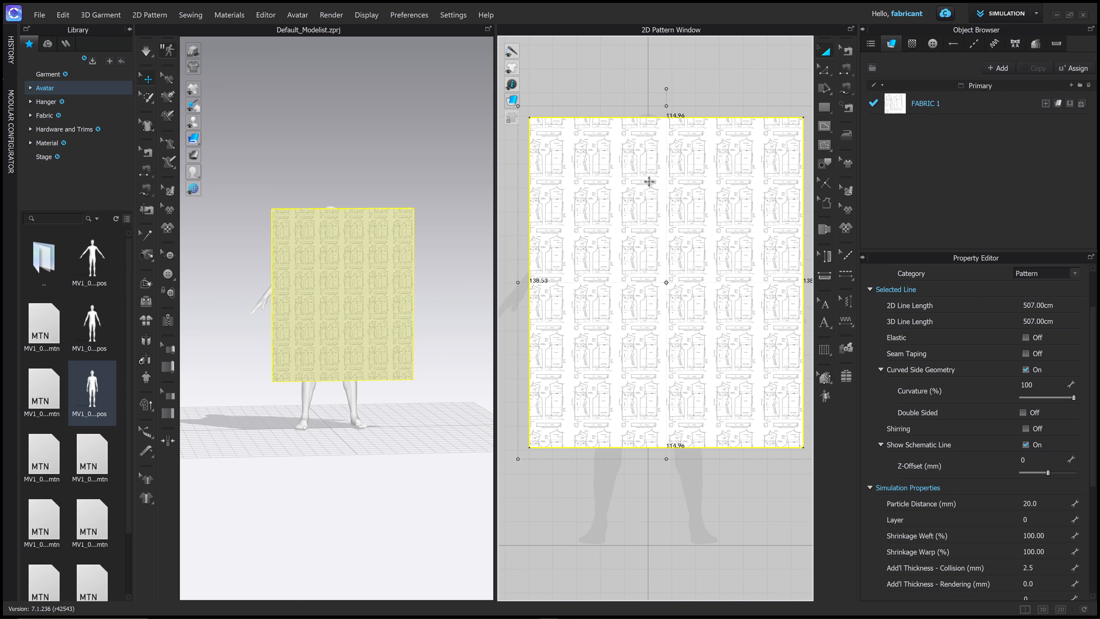
{"action": "left_click", "coordinate": [649, 179]}
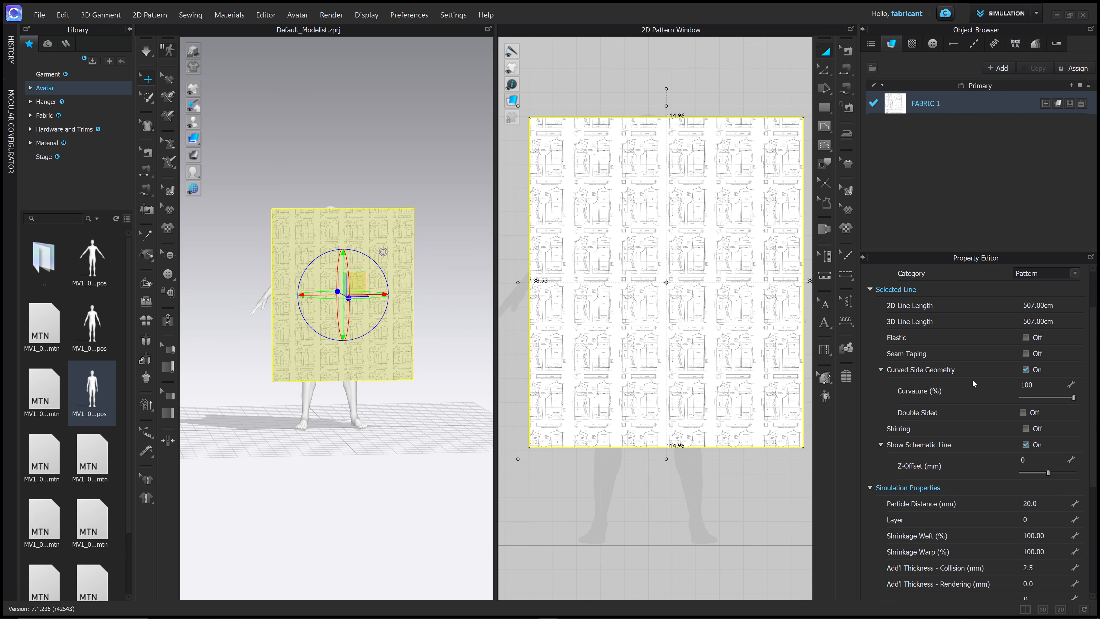
{"action": "scroll", "coordinate": [953, 360], "scroll_direction": "up", "scroll_amount": 2}
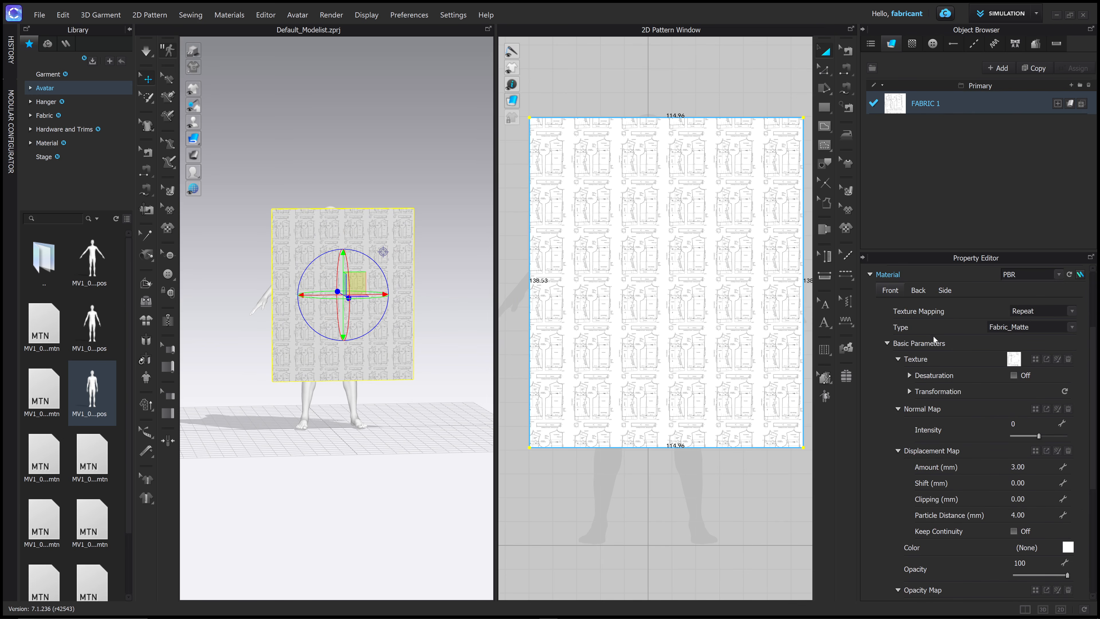
{"action": "left_click", "coordinate": [1036, 360]}
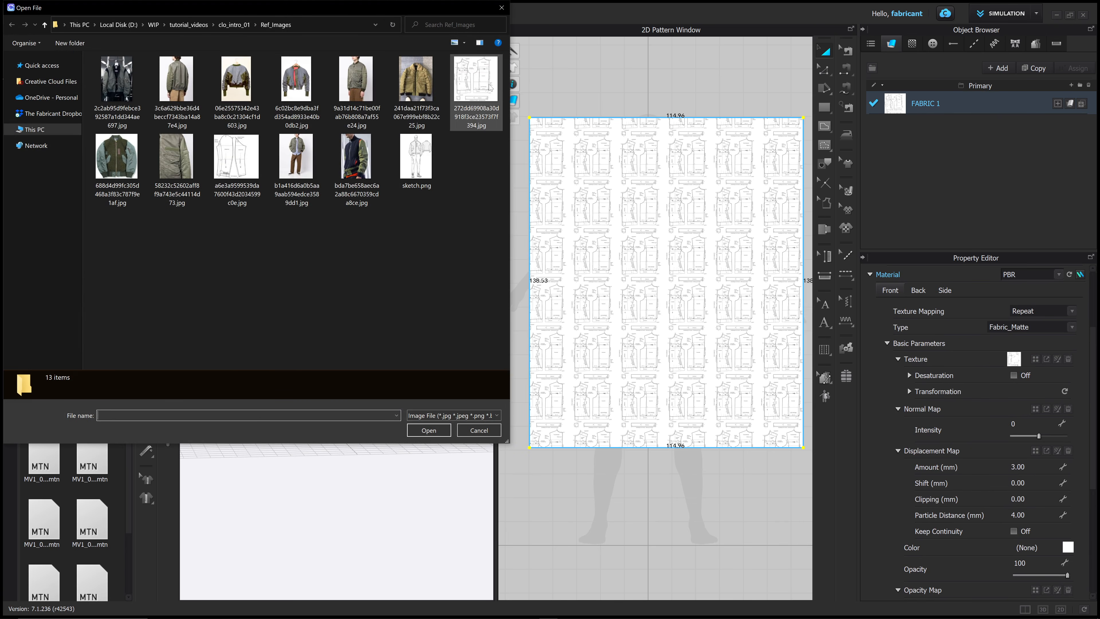
{"action": "left_click", "coordinate": [490, 88]}
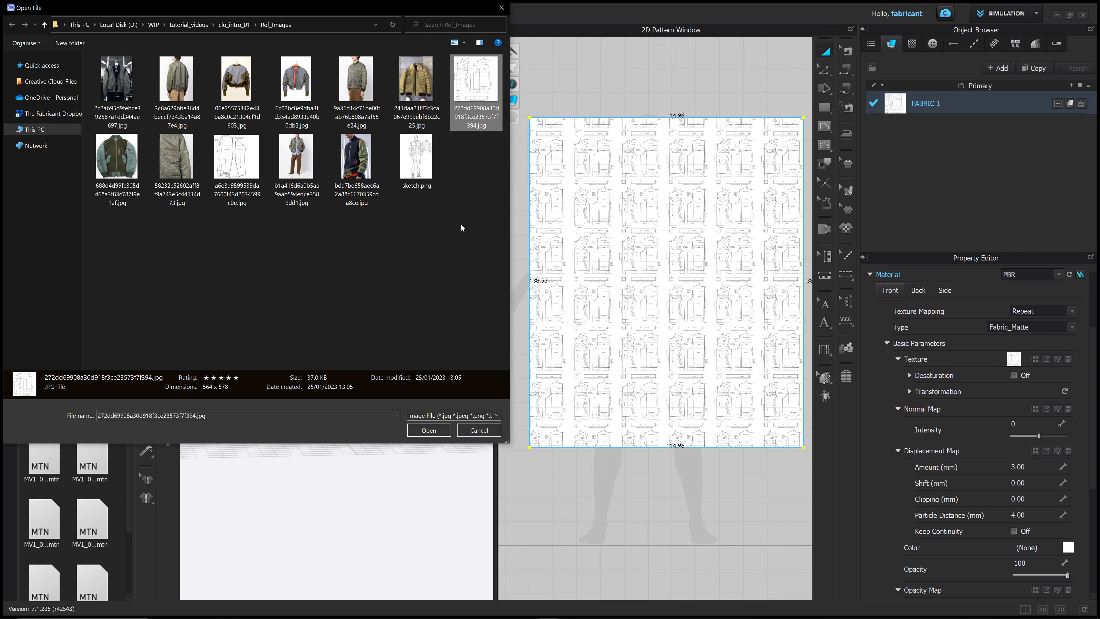
{"action": "left_click", "coordinate": [419, 430]}
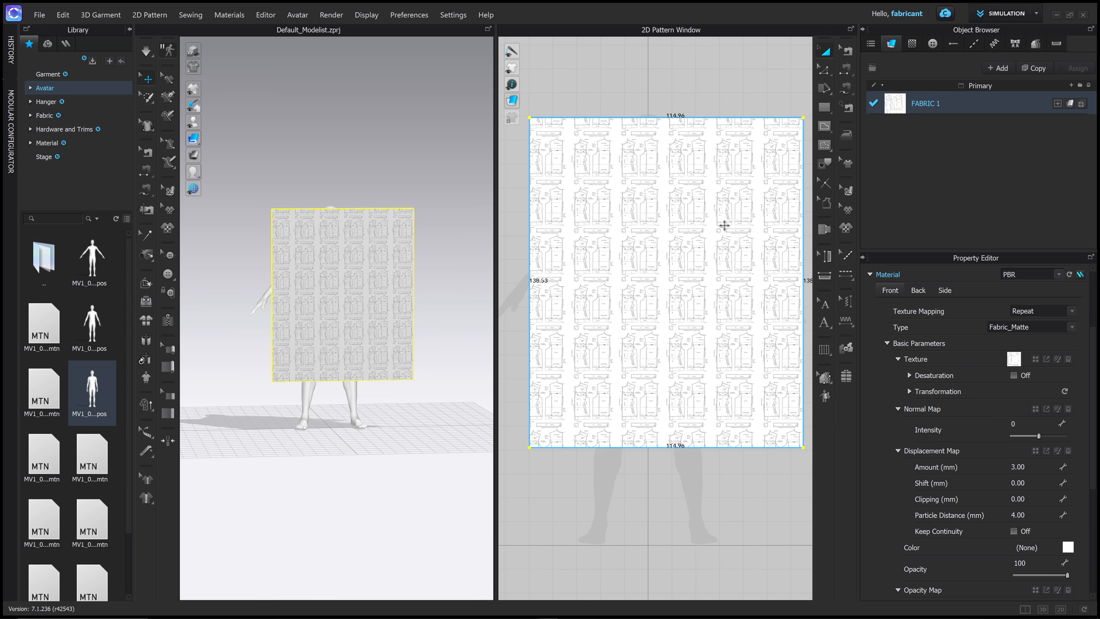
- Reposition and enlarge the draft texture on the rectangle with Edit Texture until one front and back bodice pair spans the avatar's torso
{"action": "left_click", "coordinate": [847, 192]}
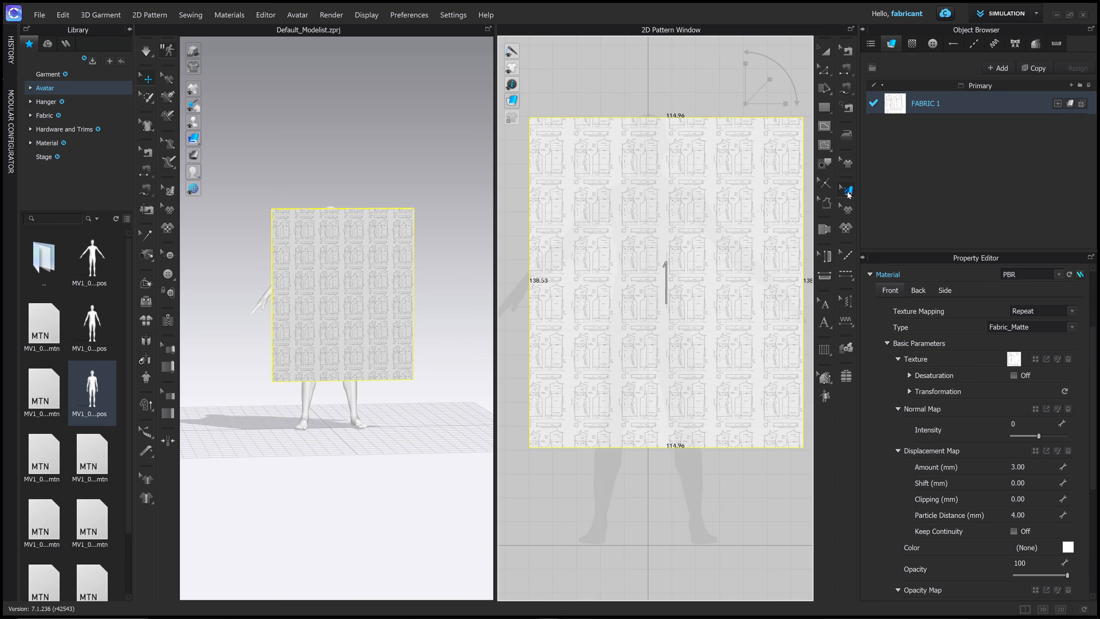
{"action": "left_click_drag", "start_coordinate": [694, 262], "coordinate": [714, 308]}
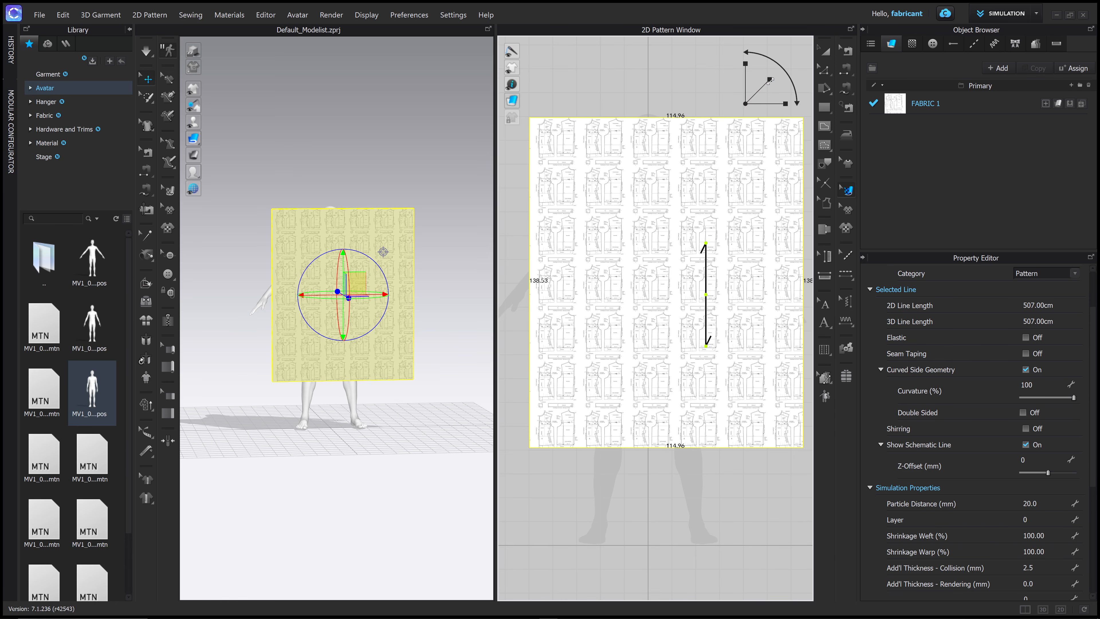
{"action": "mouse_move", "coordinate": [770, 81]}
{"action": "left_mouse_down"}
{"action": "mouse_move", "coordinate": [795, 73]}
{"action": "mouse_move", "coordinate": [769, 80]}
{"action": "left_mouse_up"}
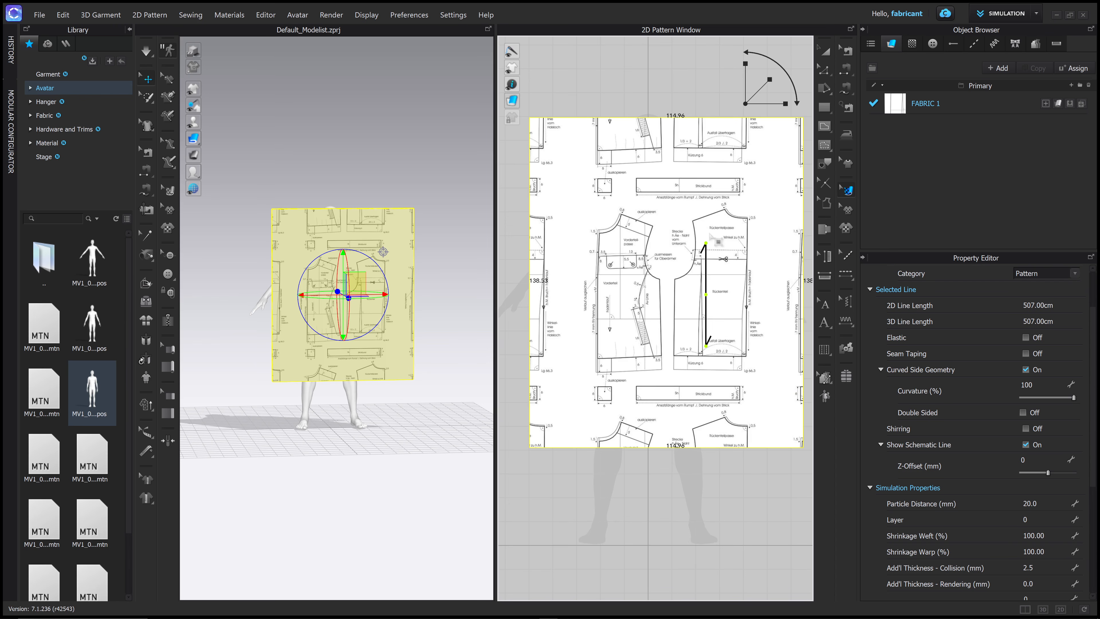
- Lower the opacity of FABRIC 1 to 11, and reduce it further to 5
{"action": "left_click", "coordinate": [962, 107]}
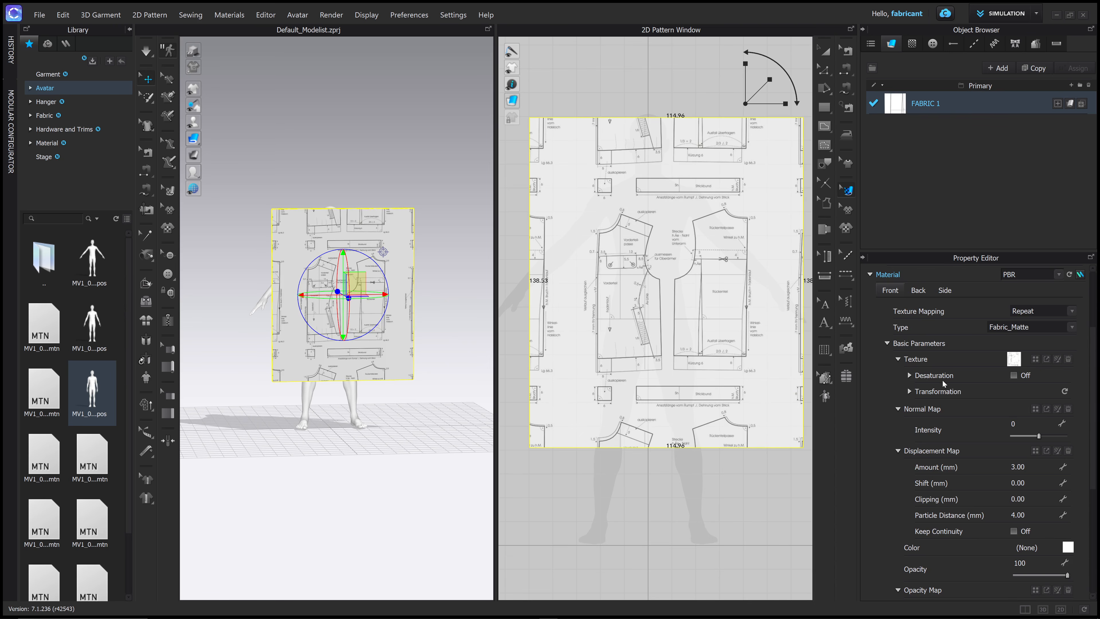
{"action": "scroll", "coordinate": [944, 383], "scroll_direction": "down", "scroll_amount": 3}
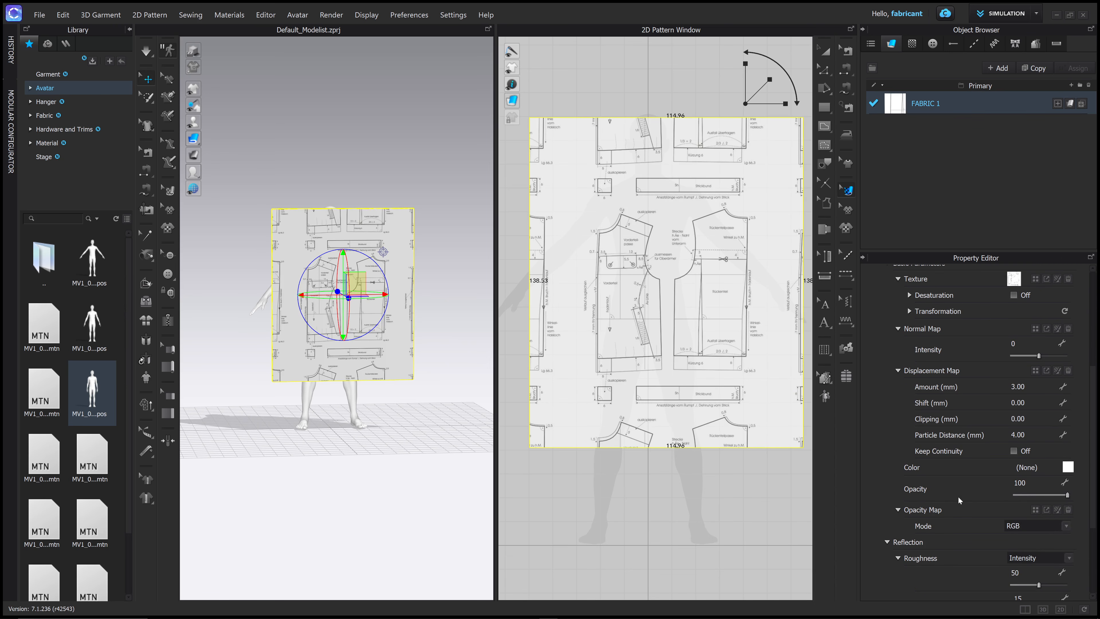
{"action": "left_click_drag", "start_coordinate": [1061, 501], "coordinate": [1018, 498]}
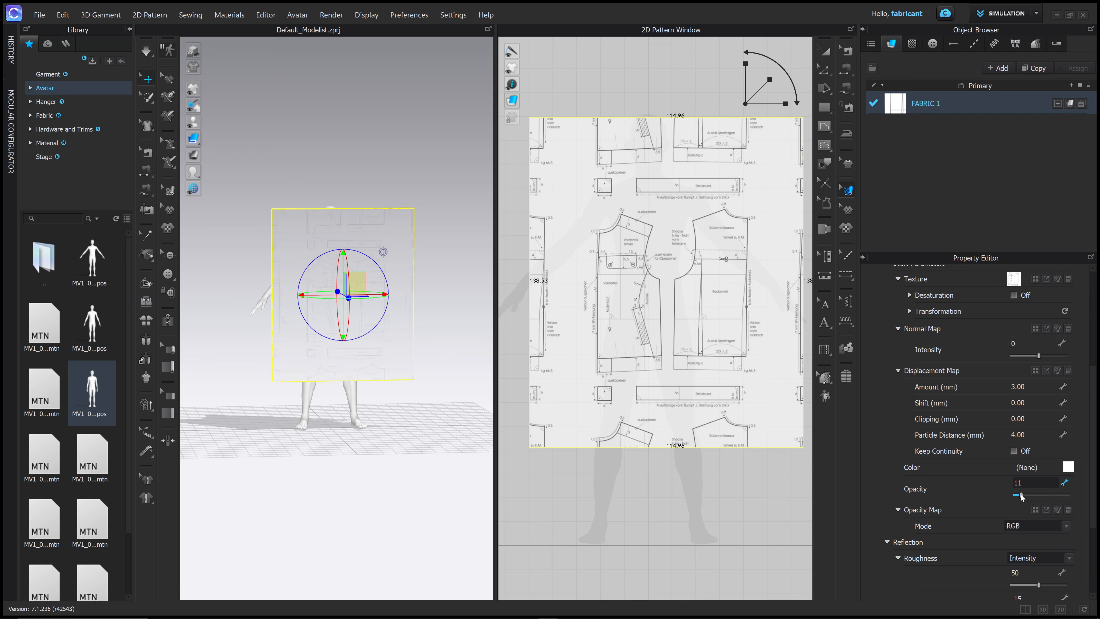
{"action": "scroll", "coordinate": [677, 321], "scroll_direction": "up", "scroll_amount": 2}
{"action": "scroll", "coordinate": [677, 321], "scroll_direction": "down", "scroll_amount": 5}
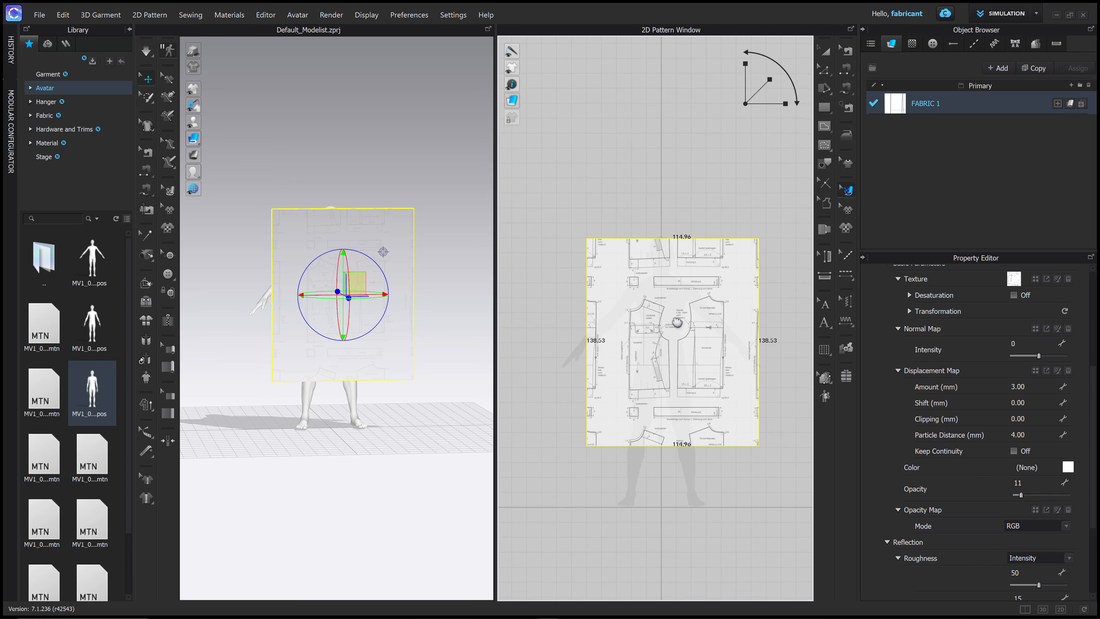
{"action": "scroll", "coordinate": [669, 324], "scroll_direction": "up", "scroll_amount": 3}
{"action": "scroll", "coordinate": [658, 327], "scroll_direction": "down", "scroll_amount": 2}
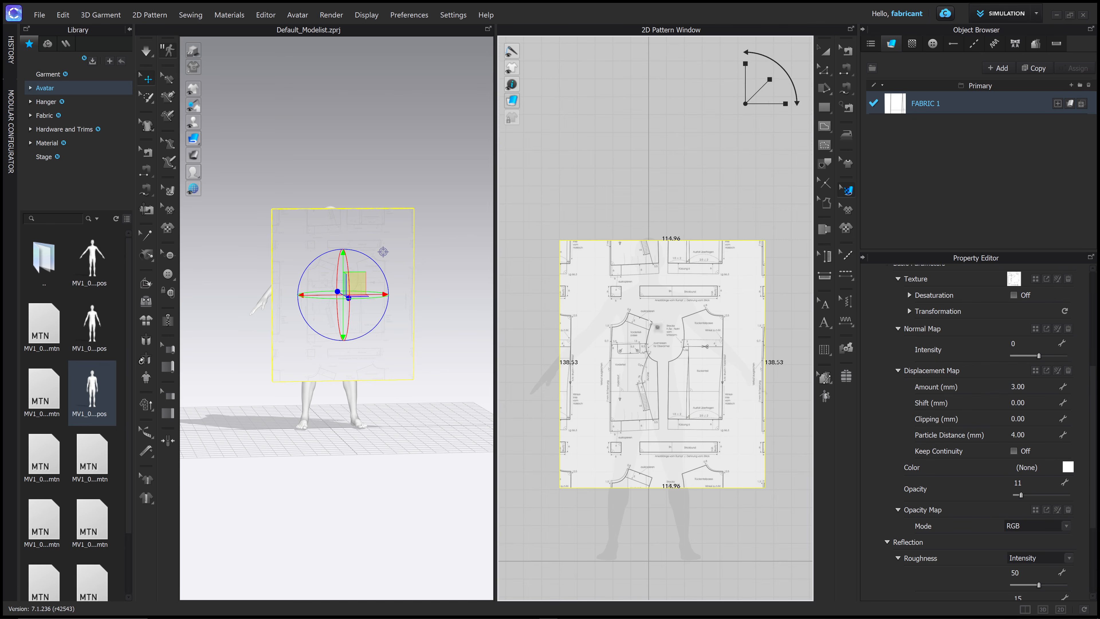
{"action": "left_click_drag", "start_coordinate": [1020, 495], "coordinate": [1018, 495]}
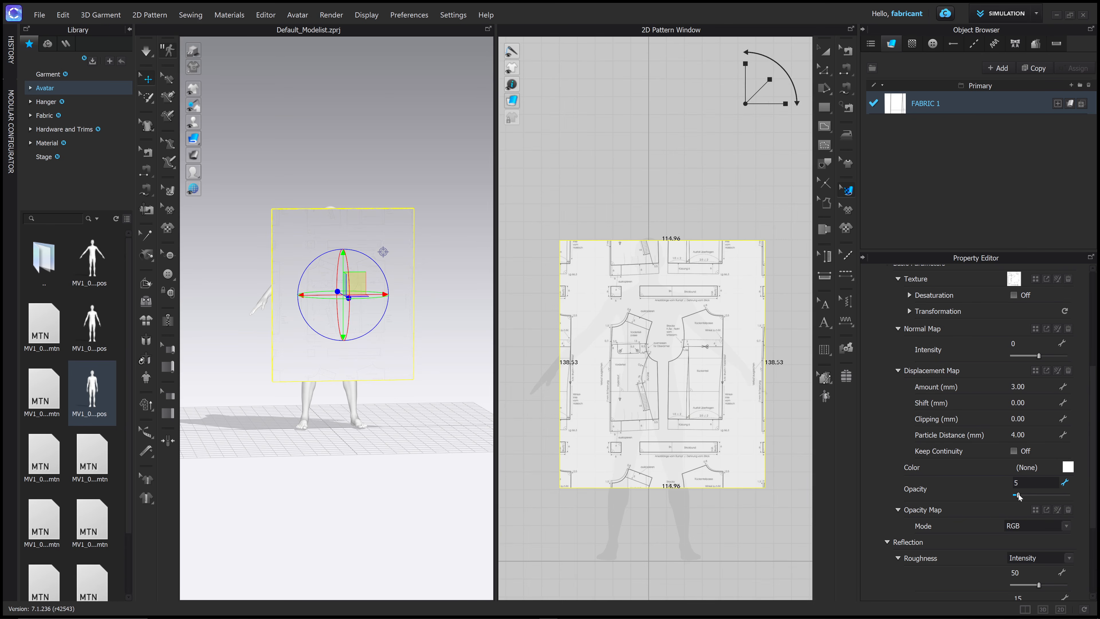
{"action": "scroll", "coordinate": [667, 304], "scroll_direction": "down", "scroll_amount": 2}
{"action": "scroll", "coordinate": [667, 304], "scroll_direction": "up", "scroll_amount": 5}
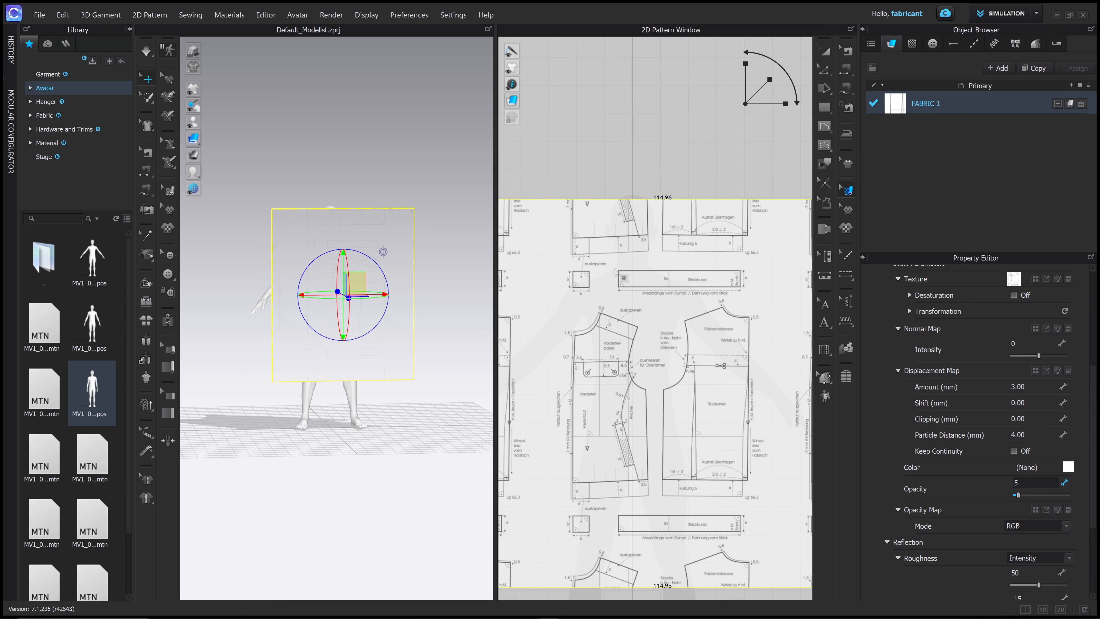
- Shift the draft texture so the front bodice's centre-front edge nears the avatar's centre line, and set FABRIC 1's opacity to 11
{"action": "left_click_drag", "start_coordinate": [615, 410], "coordinate": [730, 364]}
{"action": "left_click", "coordinate": [944, 110]}
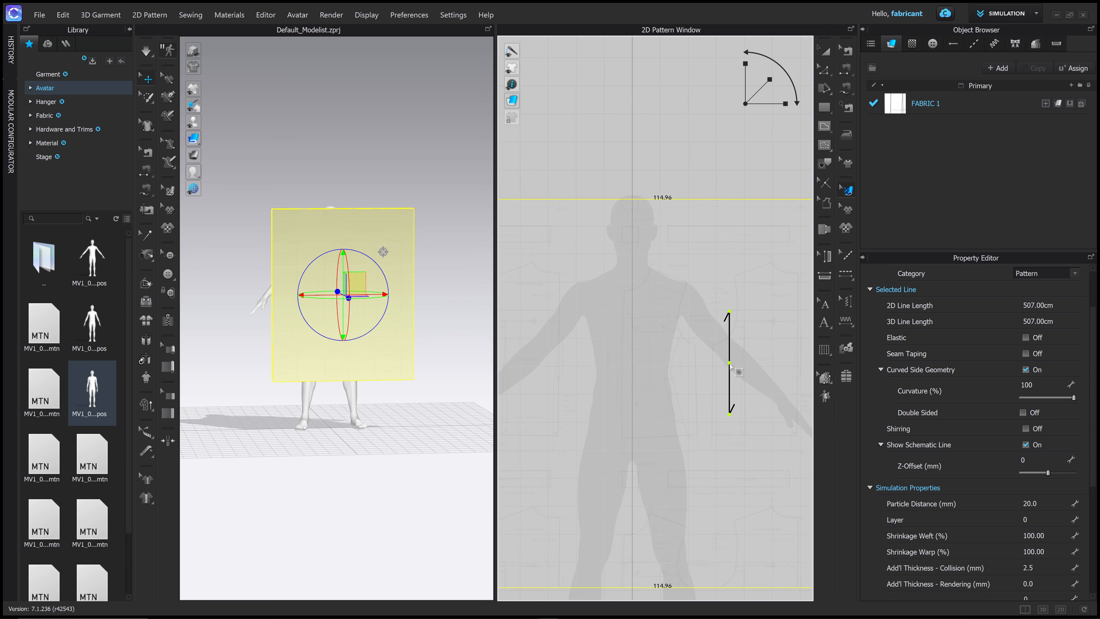
{"action": "left_click", "coordinate": [962, 106]}
{"action": "left_click", "coordinate": [1019, 495]}
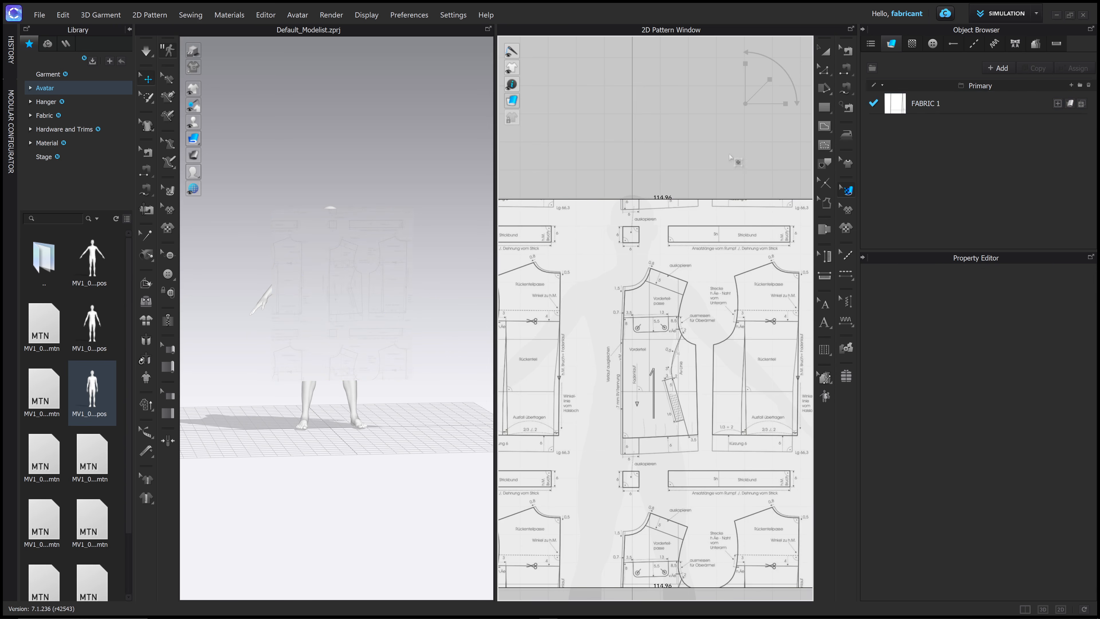
- Fine-tune the draft texture's position and scale so the front bodice's neckline, shoulder and armhole match one half of the avatar silhouette
{"action": "left_click", "coordinate": [725, 349]}
{"action": "left_click_drag", "start_coordinate": [726, 350], "coordinate": [732, 376]}
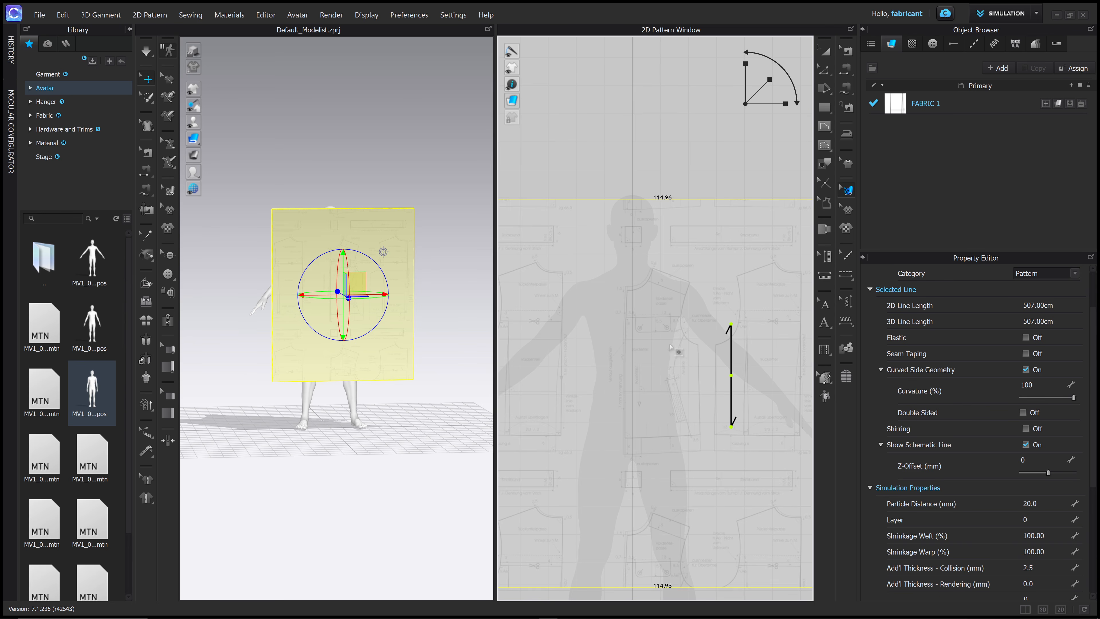
{"action": "left_click_drag", "start_coordinate": [664, 340], "coordinate": [665, 339]}
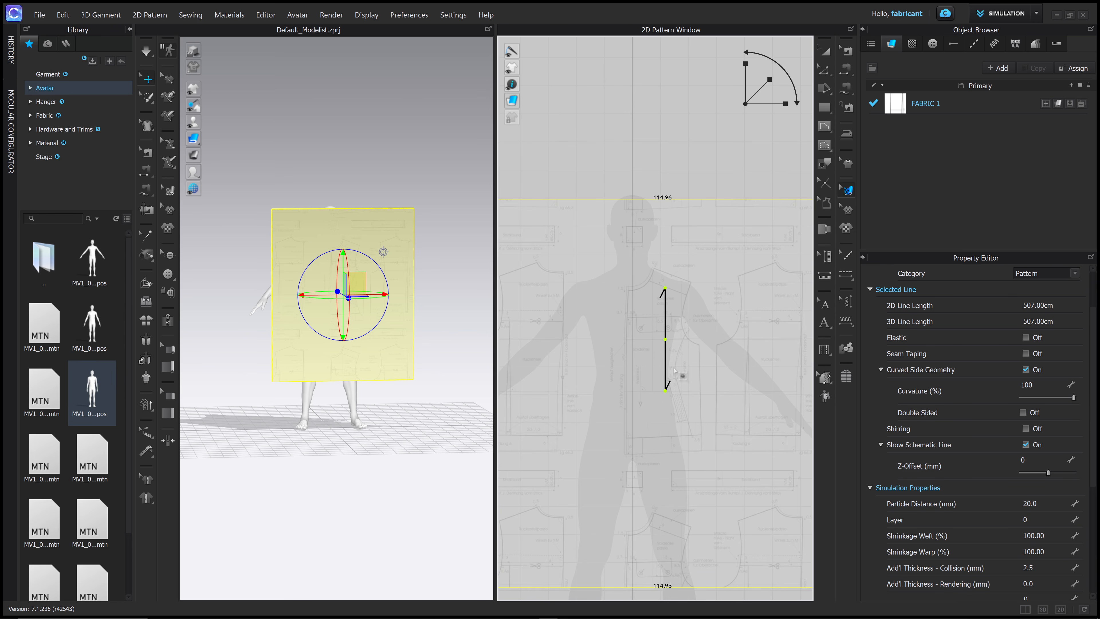
{"action": "mouse_move", "coordinate": [769, 79]}
{"action": "left_mouse_down"}
{"action": "mouse_move", "coordinate": [778, 75]}
{"action": "mouse_move", "coordinate": [771, 83]}
{"action": "left_mouse_up"}
{"action": "left_click_drag", "start_coordinate": [665, 339], "coordinate": [686, 358]}
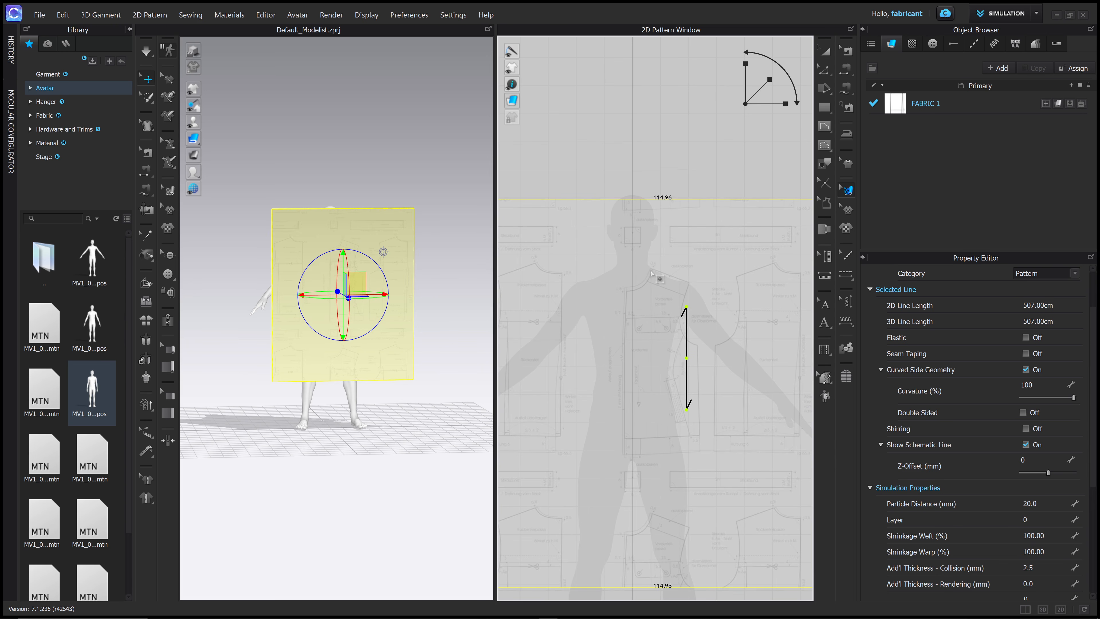
{"action": "left_click_drag", "start_coordinate": [658, 287], "coordinate": [656, 285]}
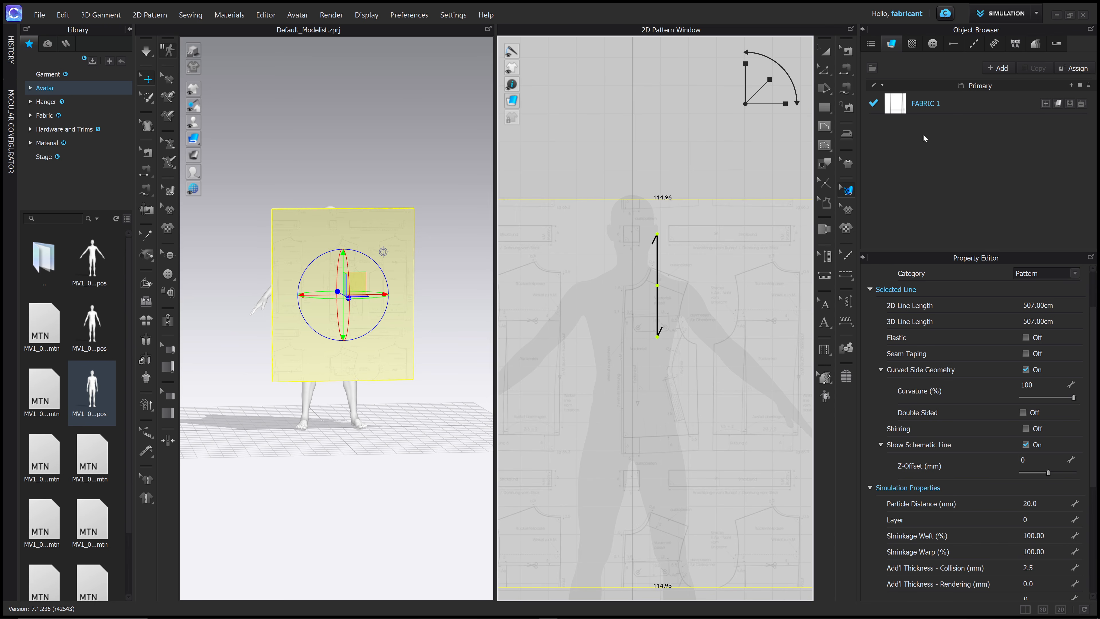
- Set the opacity of FABRIC 1 to 100, leave texture editing and deselect the rectangle
{"action": "scroll", "coordinate": [713, 186], "scroll_direction": "down", "scroll_amount": 3}
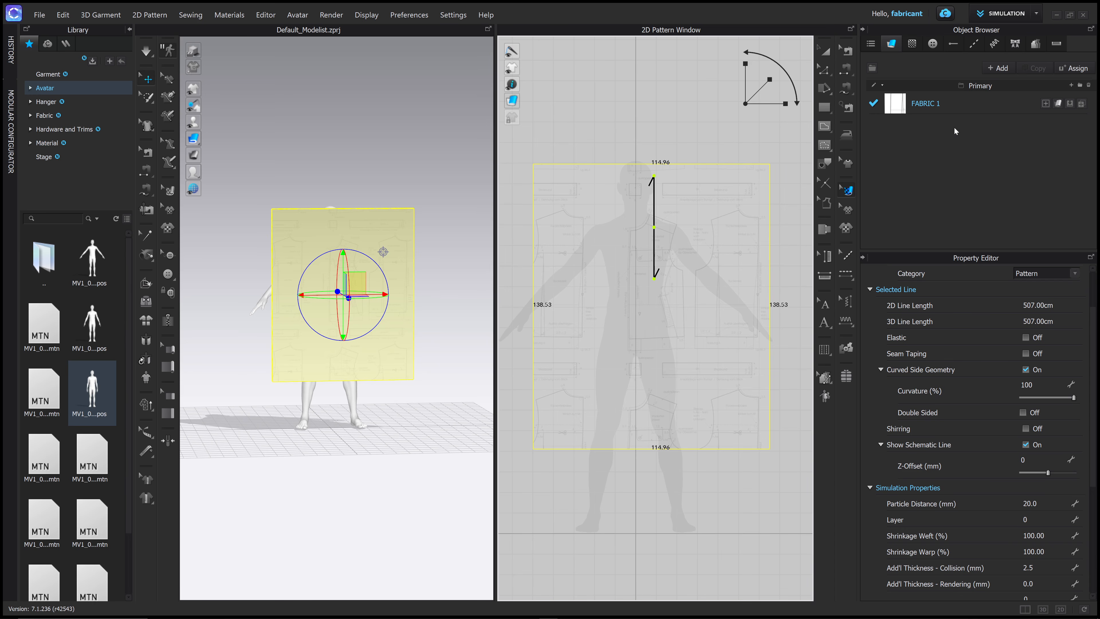
{"action": "left_click", "coordinate": [961, 107]}
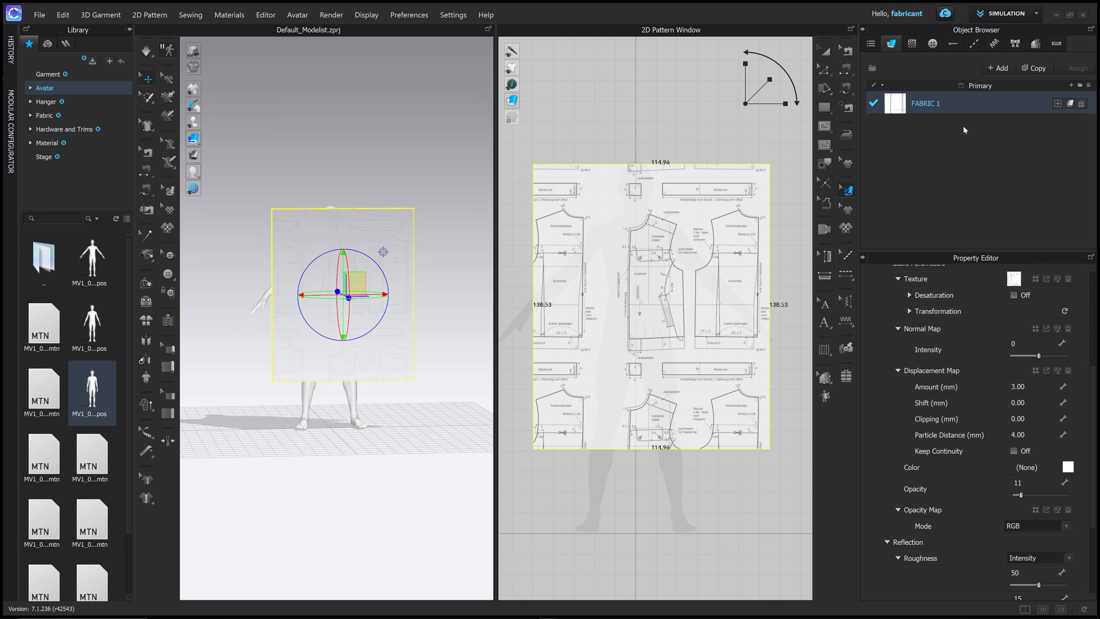
{"action": "left_click_drag", "start_coordinate": [1021, 494], "coordinate": [1067, 494]}
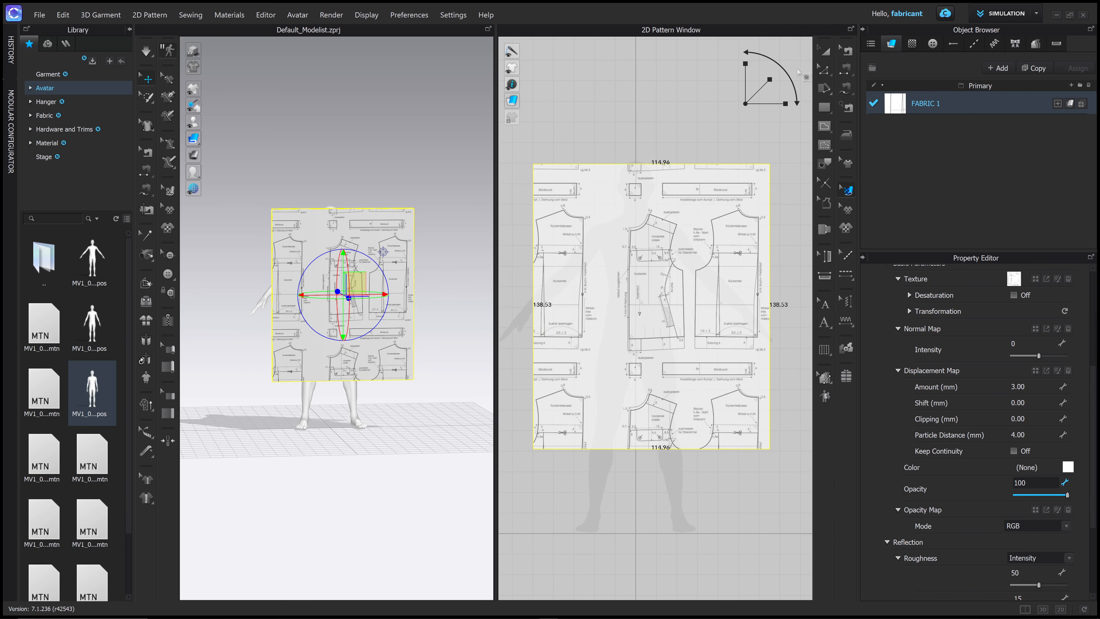
{"action": "left_click", "coordinate": [825, 51]}
{"action": "left_click", "coordinate": [623, 193]}
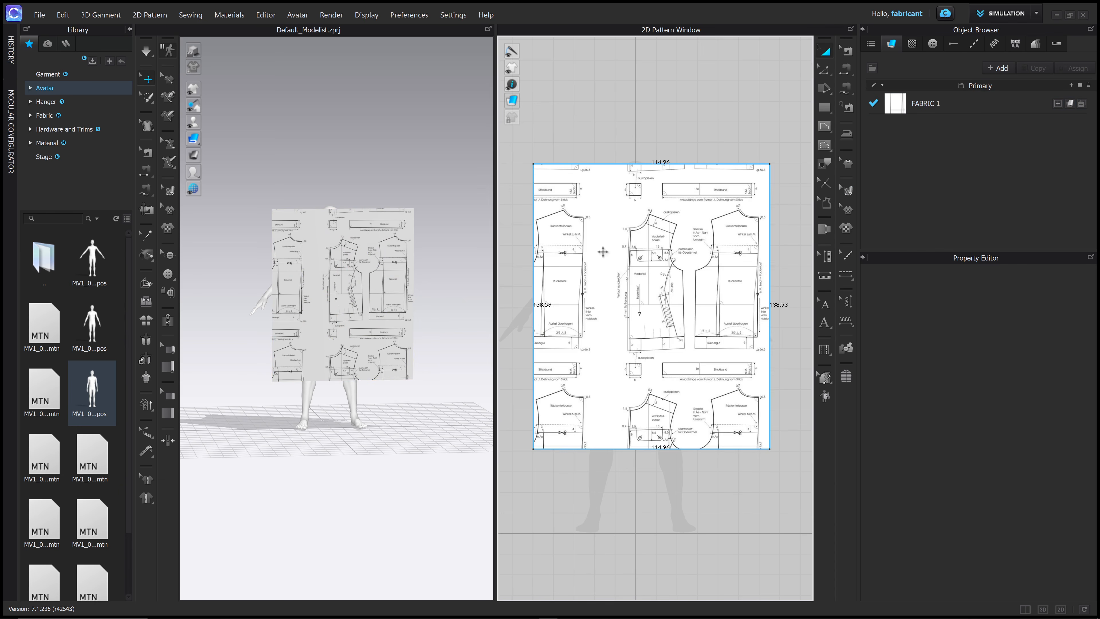
{"action": "scroll", "coordinate": [671, 286], "scroll_direction": "down", "scroll_amount": 3}
{"action": "scroll", "coordinate": [671, 286], "scroll_direction": "up", "scroll_amount": 7}
{"action": "scroll", "coordinate": [671, 286], "scroll_direction": "down", "scroll_amount": 5}
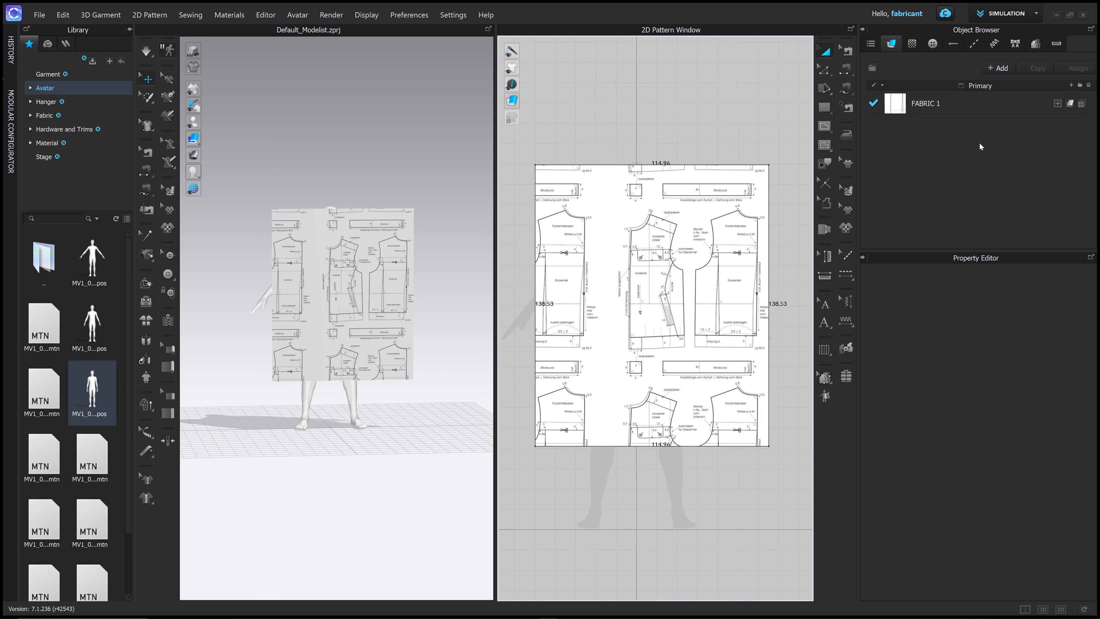
- Add a new fabric and rename it trace
{"action": "left_click", "coordinate": [999, 68]}
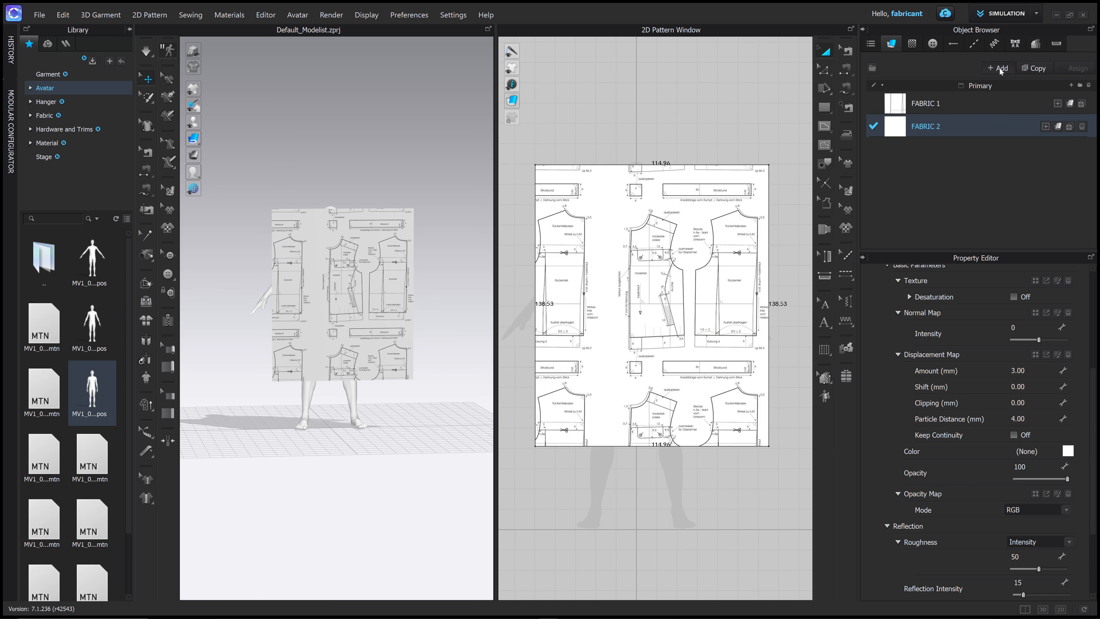
{"action": "double_click", "coordinate": [928, 127]}
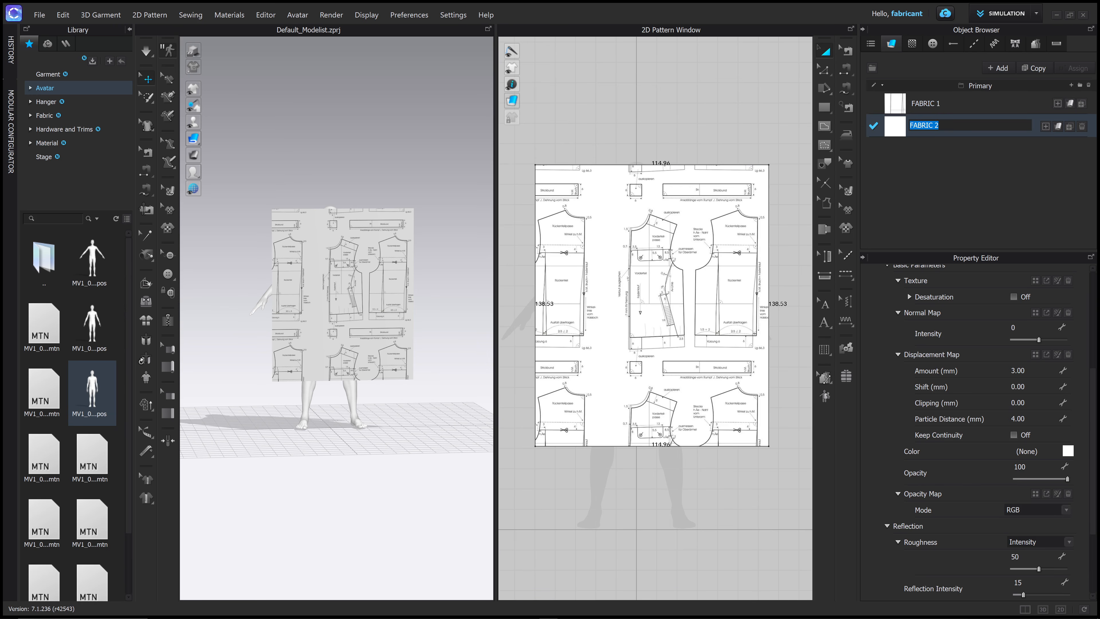
{"action": "type", "text": "trace"}
{"action": "key", "text": "Return"}
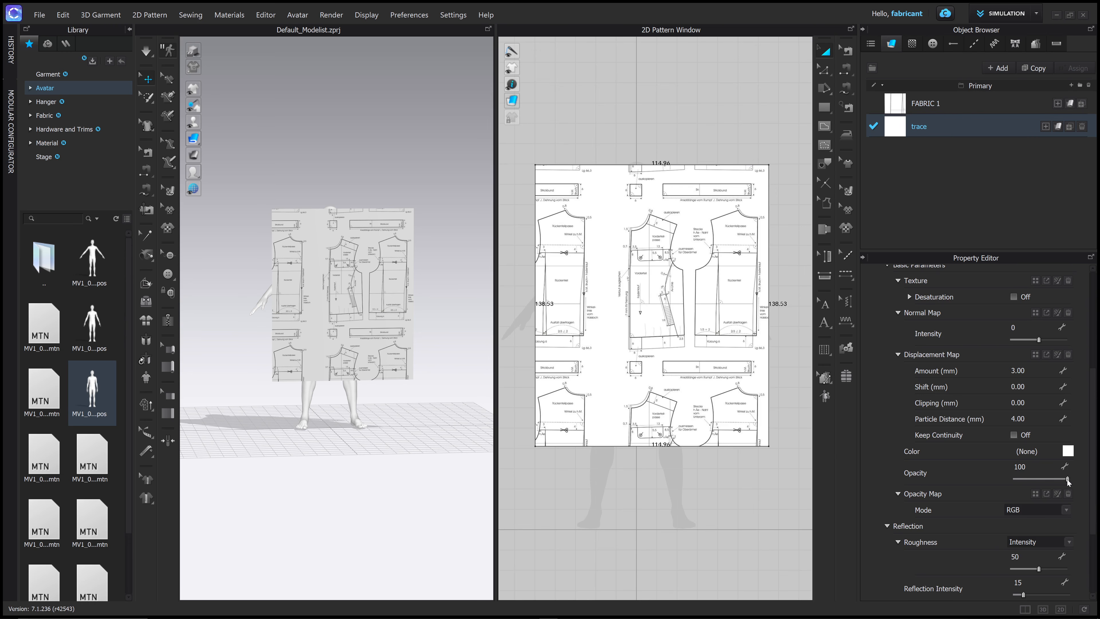
- Set the trace fabric's opacity to 48 and its colour to light pink EFA7A7
{"action": "left_click_drag", "start_coordinate": [1067, 479], "coordinate": [1055, 479]}
{"action": "left_click", "coordinate": [1069, 453]}
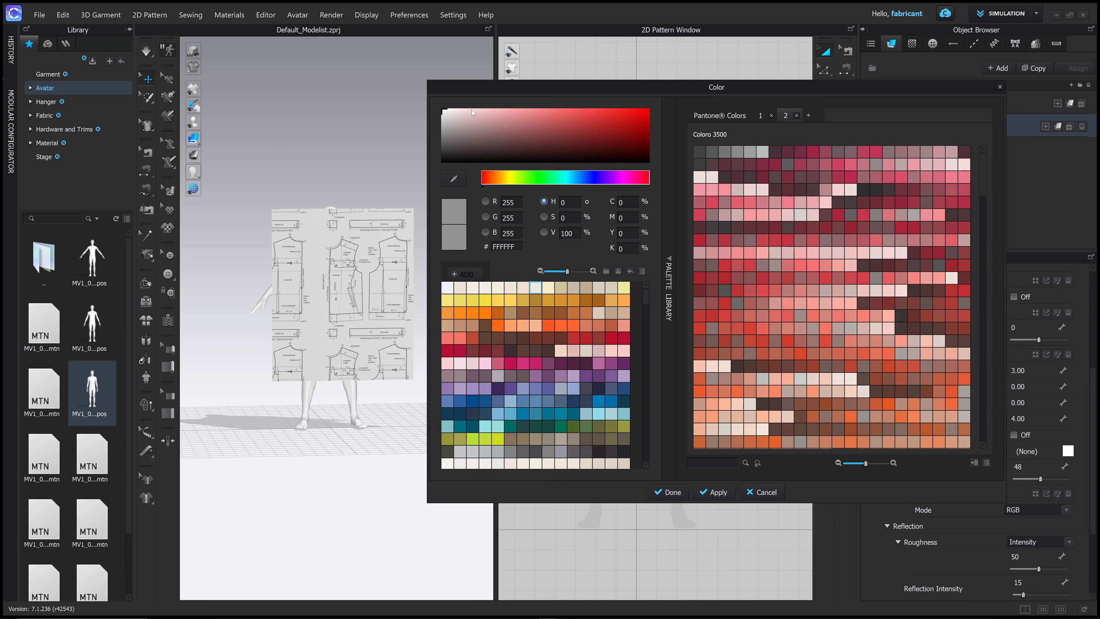
{"action": "left_click_drag", "start_coordinate": [472, 112], "coordinate": [505, 113]}
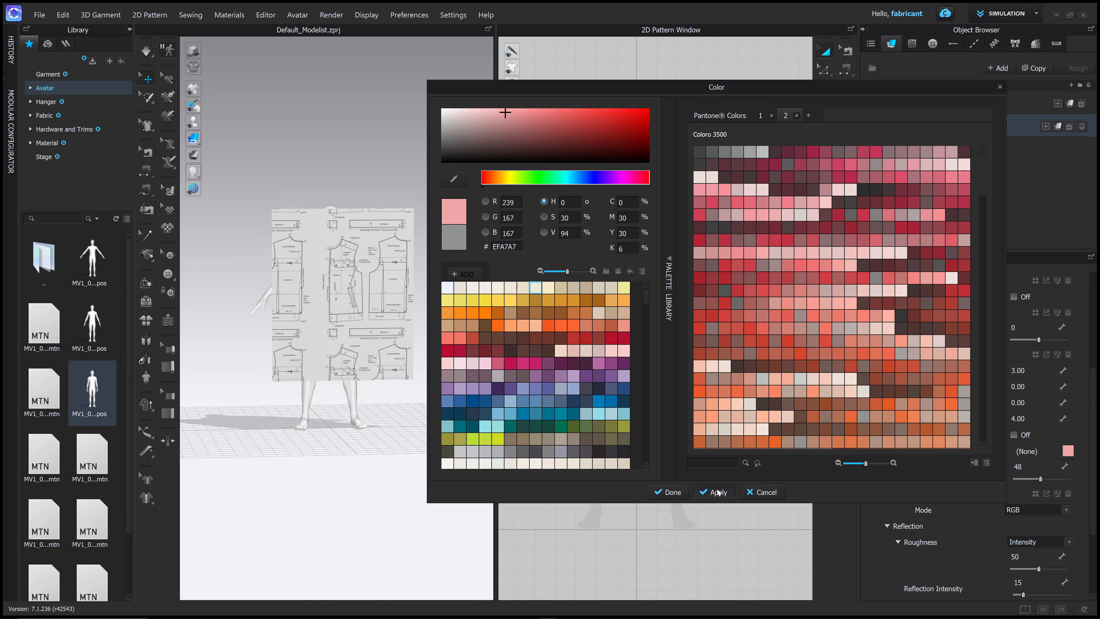
{"action": "left_click", "coordinate": [671, 492]}
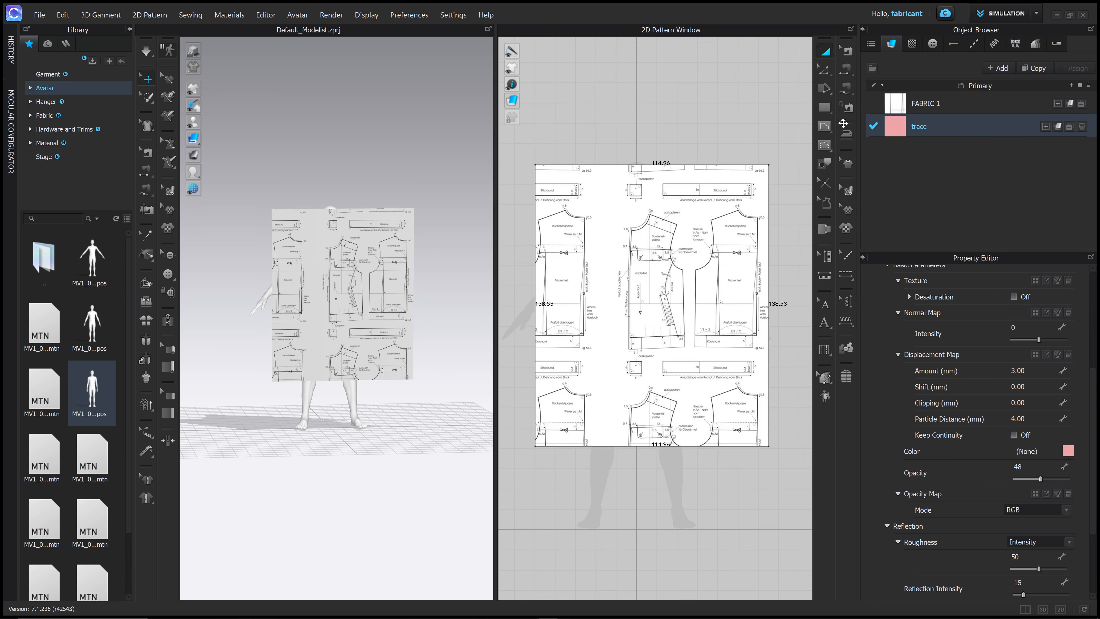
- Activate the Polygon tool and examine the outlines of the front and back bodice drafts up close for tracing
{"action": "left_click", "coordinate": [825, 108]}
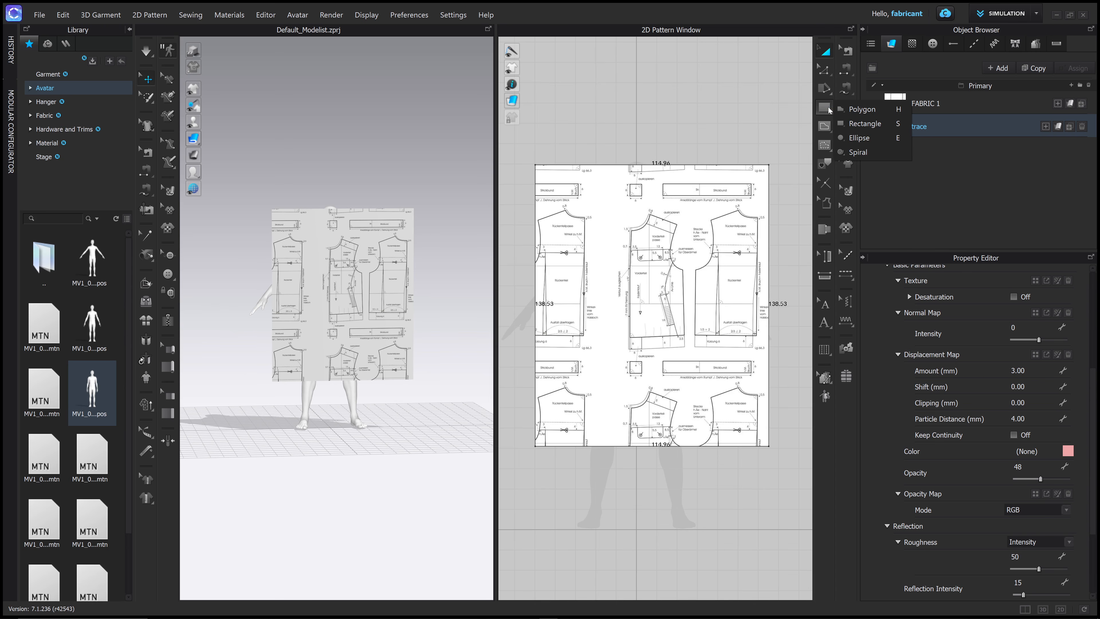
{"action": "left_click", "coordinate": [861, 111]}
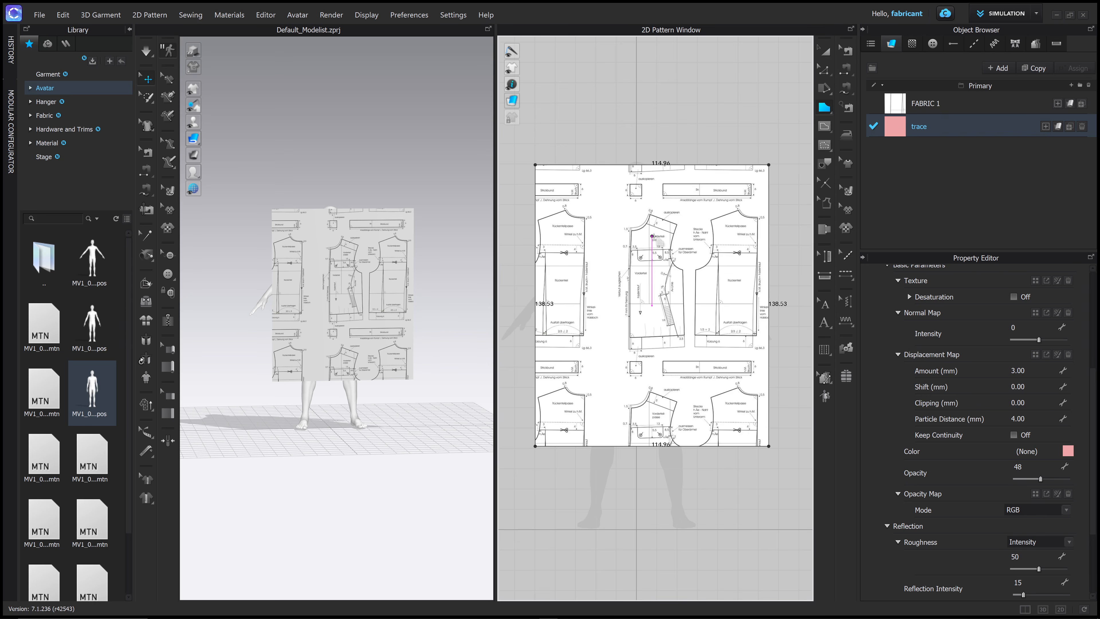
{"action": "left_click", "coordinate": [653, 260]}
{"action": "scroll", "coordinate": [652, 277], "scroll_direction": "down", "scroll_amount": 3}
{"action": "scroll", "coordinate": [652, 261], "scroll_direction": "down", "scroll_amount": 2}
{"action": "scroll", "coordinate": [658, 143], "scroll_direction": "up", "scroll_amount": 10}
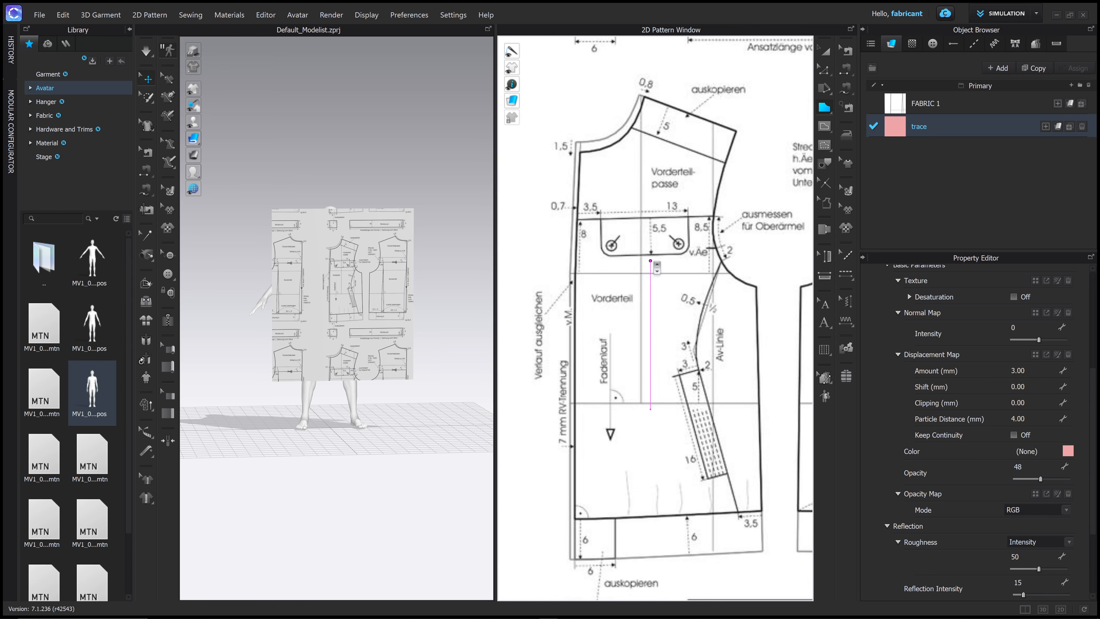
{"action": "scroll", "coordinate": [661, 141], "scroll_direction": "down", "scroll_amount": 2}
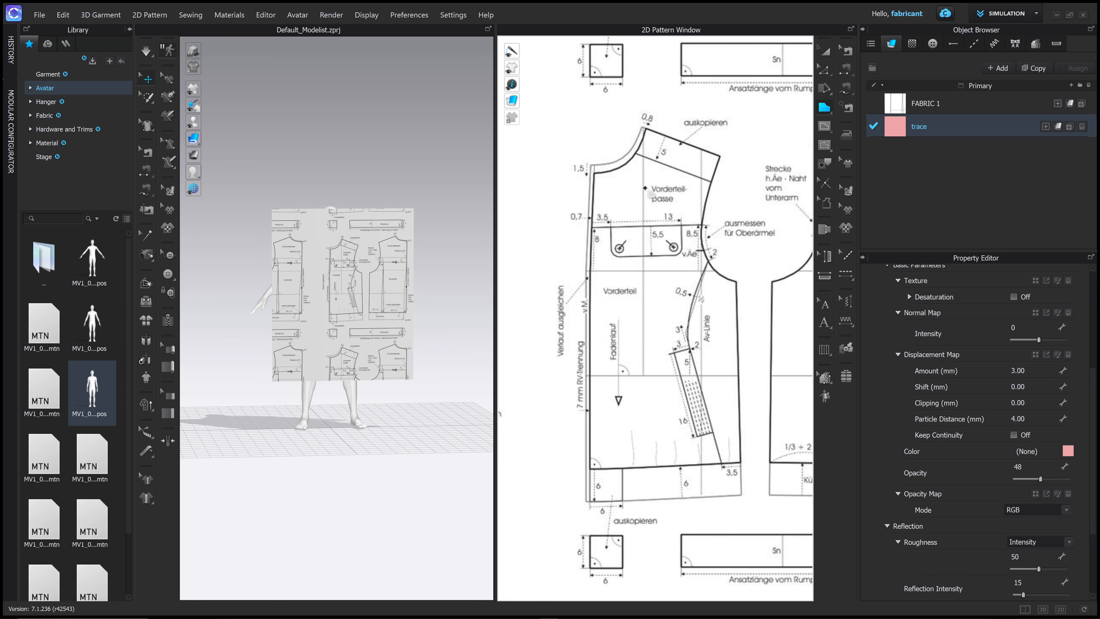
{"action": "scroll", "coordinate": [709, 264], "scroll_direction": "down", "scroll_amount": 3}
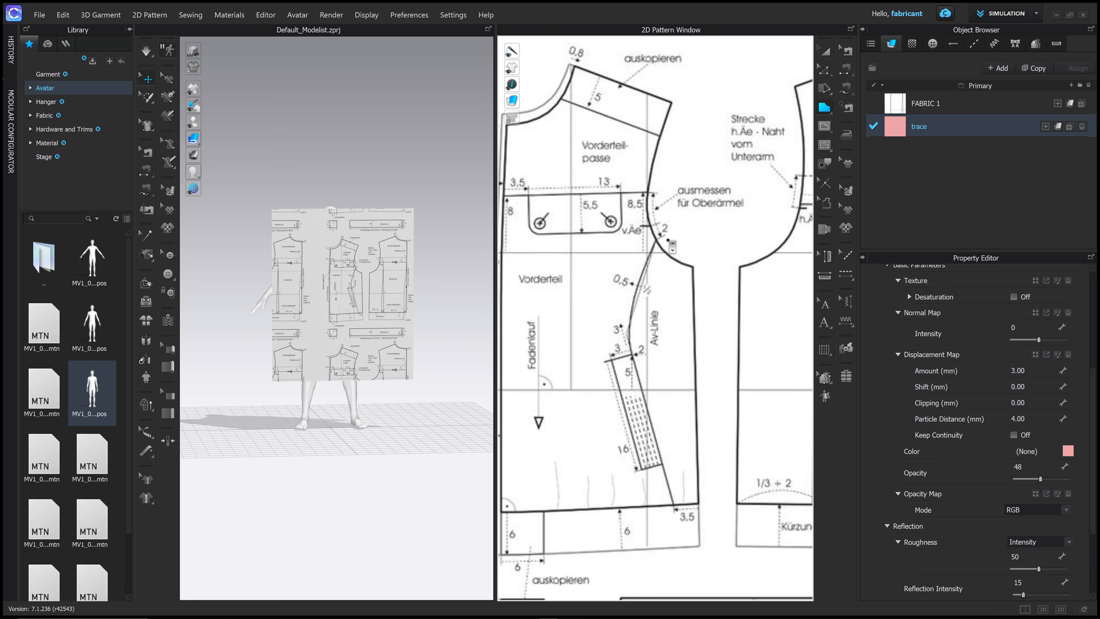
{"action": "scroll", "coordinate": [674, 247], "scroll_direction": "down", "scroll_amount": 3}
{"action": "scroll", "coordinate": [671, 248], "scroll_direction": "up", "scroll_amount": 6}
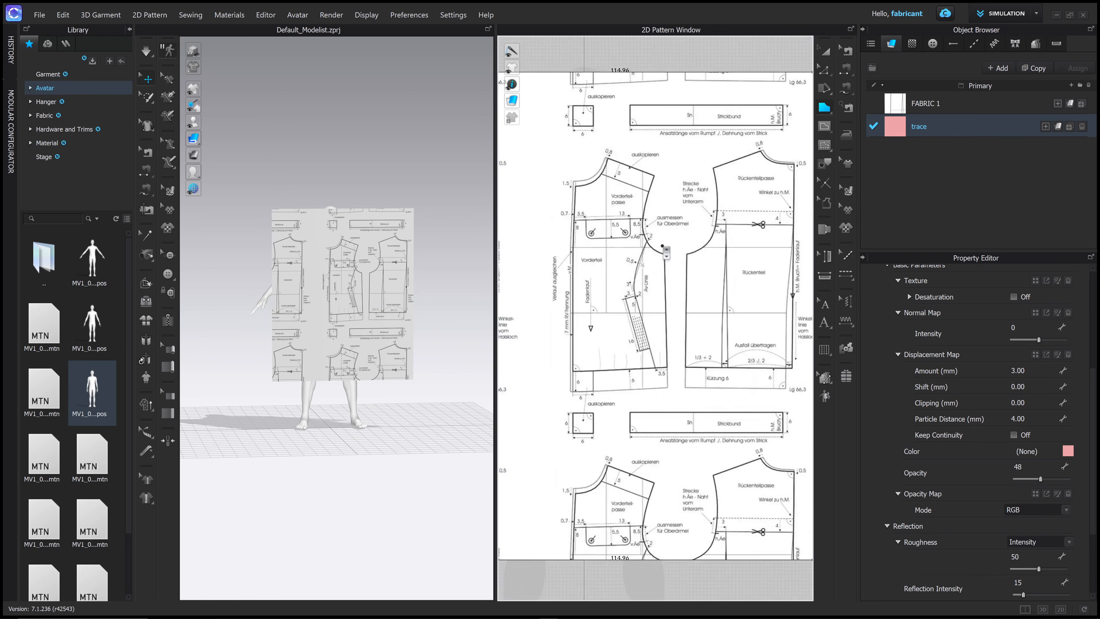
{"action": "scroll", "coordinate": [668, 249], "scroll_direction": "down", "scroll_amount": 1}
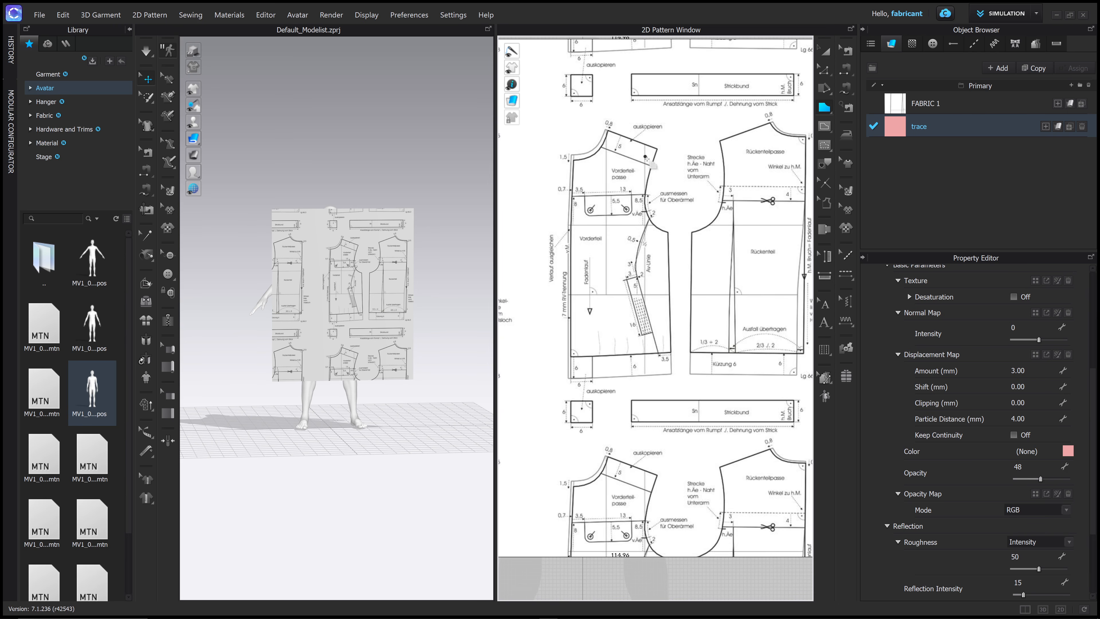
{"action": "middle_click_drag", "start_coordinate": [712, 200], "coordinate": [693, 212]}
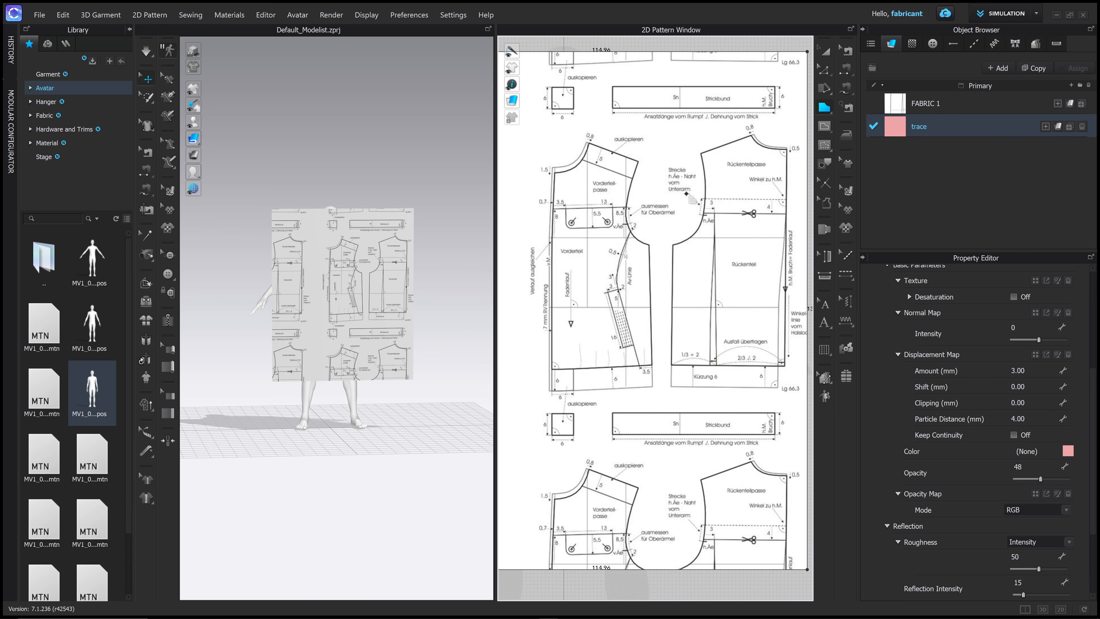
- Start tracing the front bodice with the Polygon tool: a shoulder line about 13.8 cm long and a curved neckline about 13.3 cm long
{"action": "scroll", "coordinate": [635, 165], "scroll_direction": "down", "scroll_amount": 2}
{"action": "scroll", "coordinate": [693, 239], "scroll_direction": "up", "scroll_amount": 4}
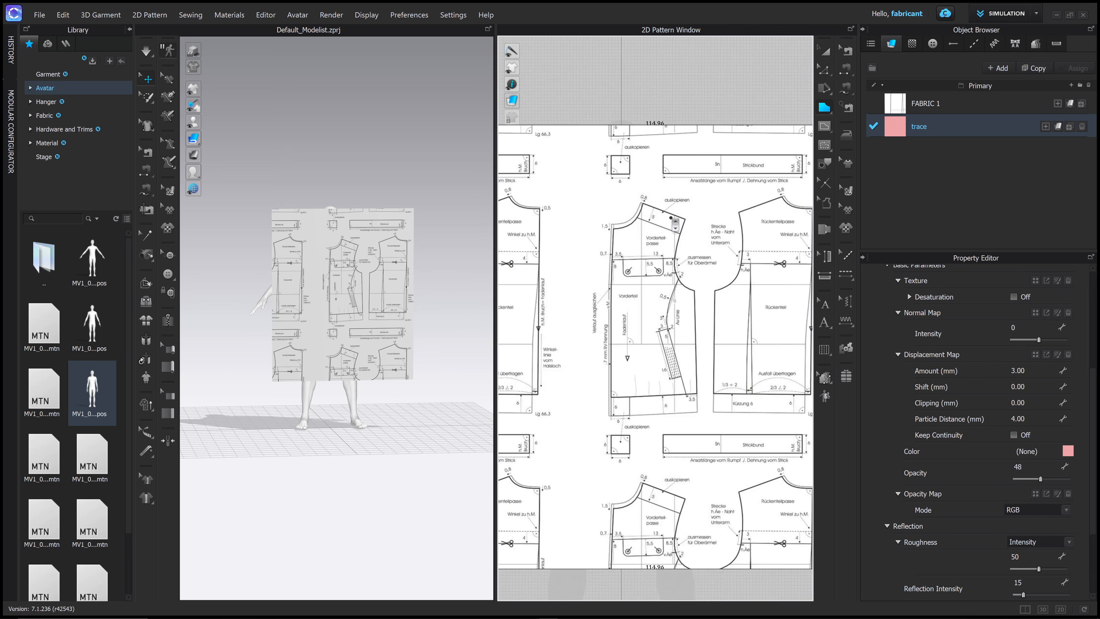
{"action": "middle_click_drag", "start_coordinate": [693, 242], "coordinate": [690, 184]}
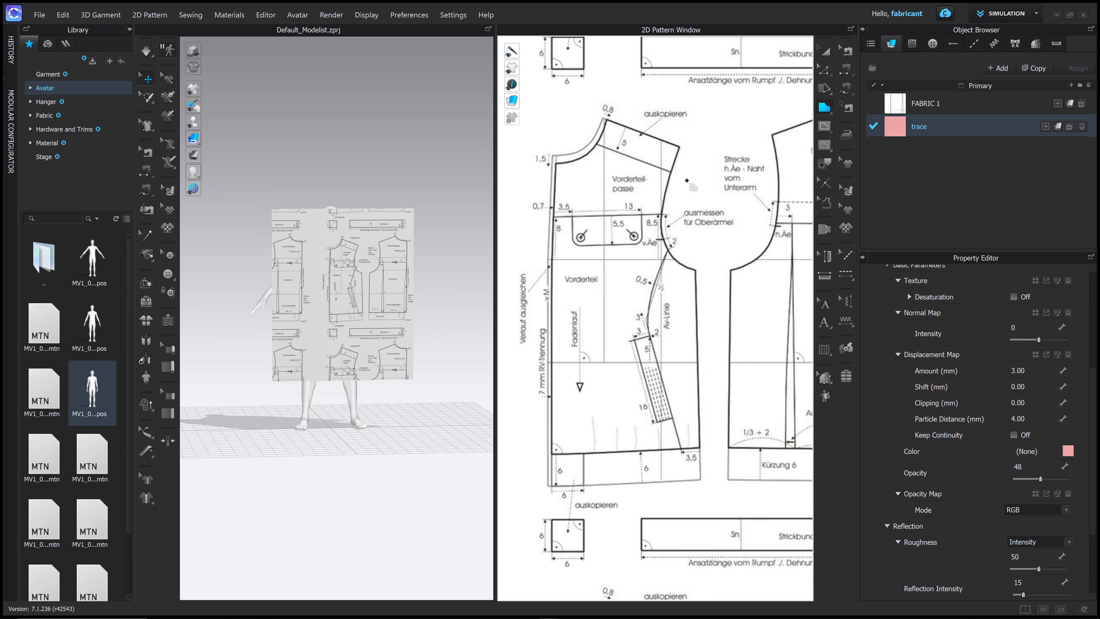
{"action": "scroll", "coordinate": [665, 164], "scroll_direction": "up", "scroll_amount": 3}
{"action": "scroll", "coordinate": [675, 164], "scroll_direction": "down", "scroll_amount": 2}
{"action": "middle_click_drag", "start_coordinate": [676, 165], "coordinate": [685, 162]}
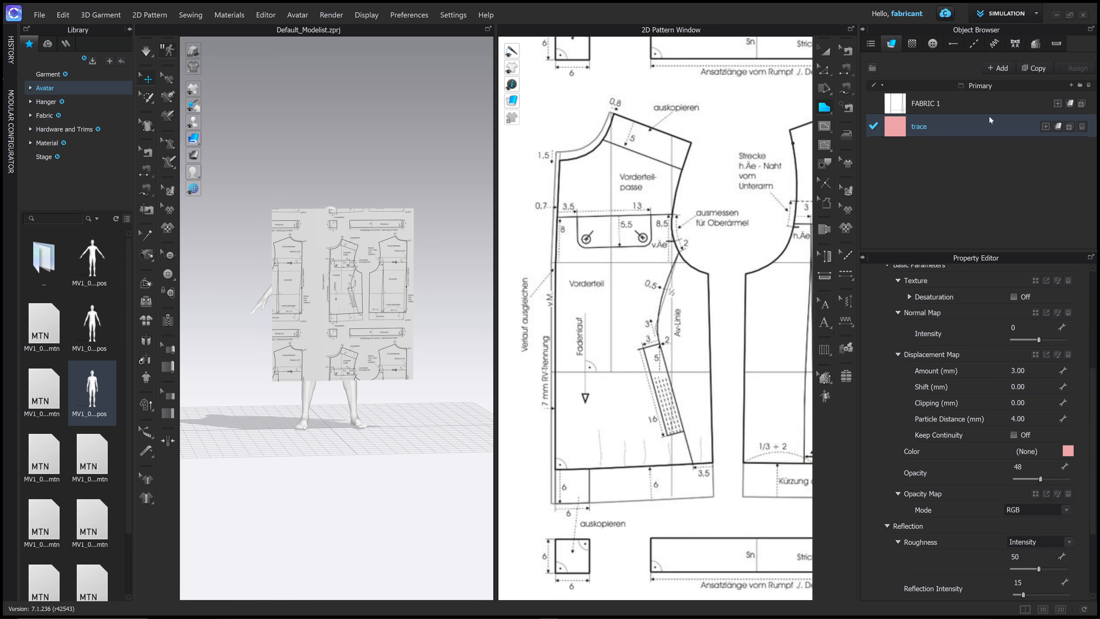
{"action": "left_click", "coordinate": [824, 109]}
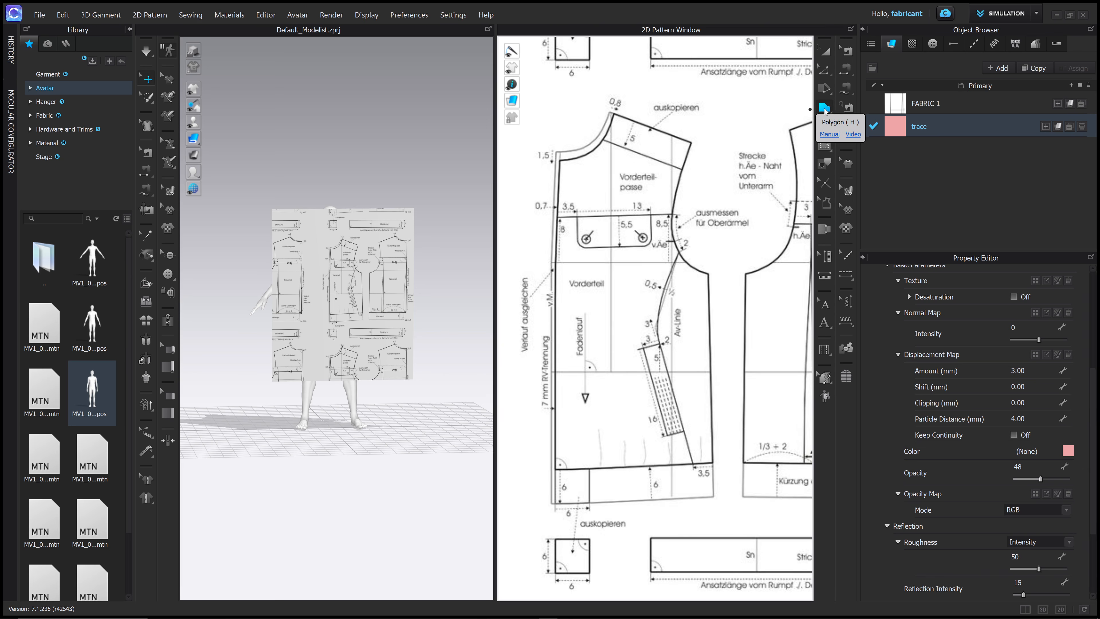
{"action": "left_click", "coordinate": [691, 142]}
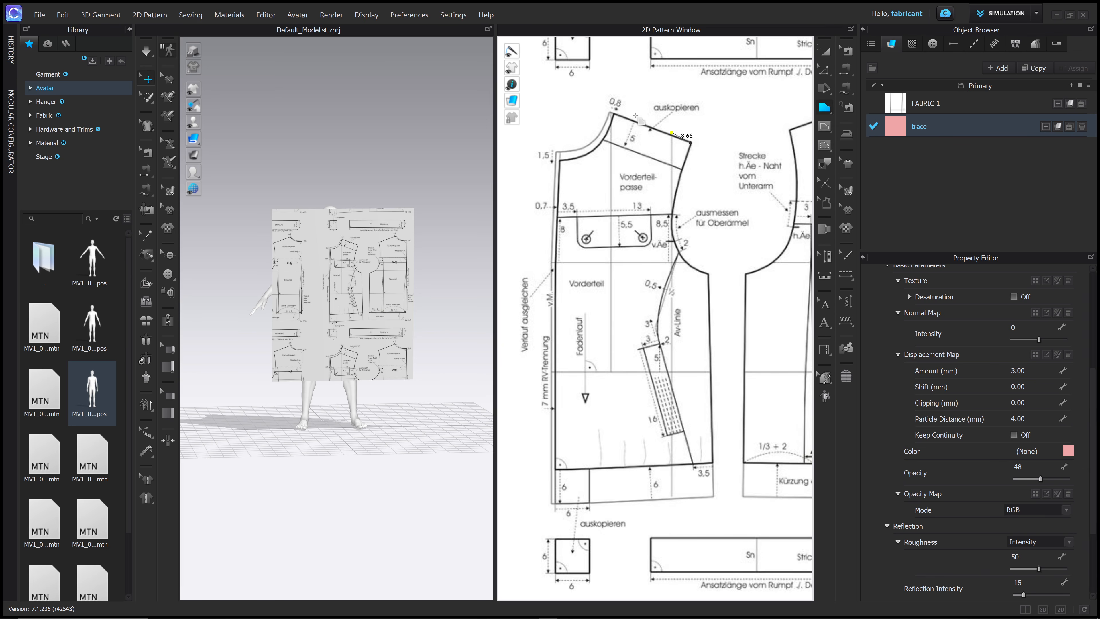
{"action": "left_click", "coordinate": [615, 114]}
{"action": "left_click_drag", "start_coordinate": [560, 160], "coordinate": [514, 158]}
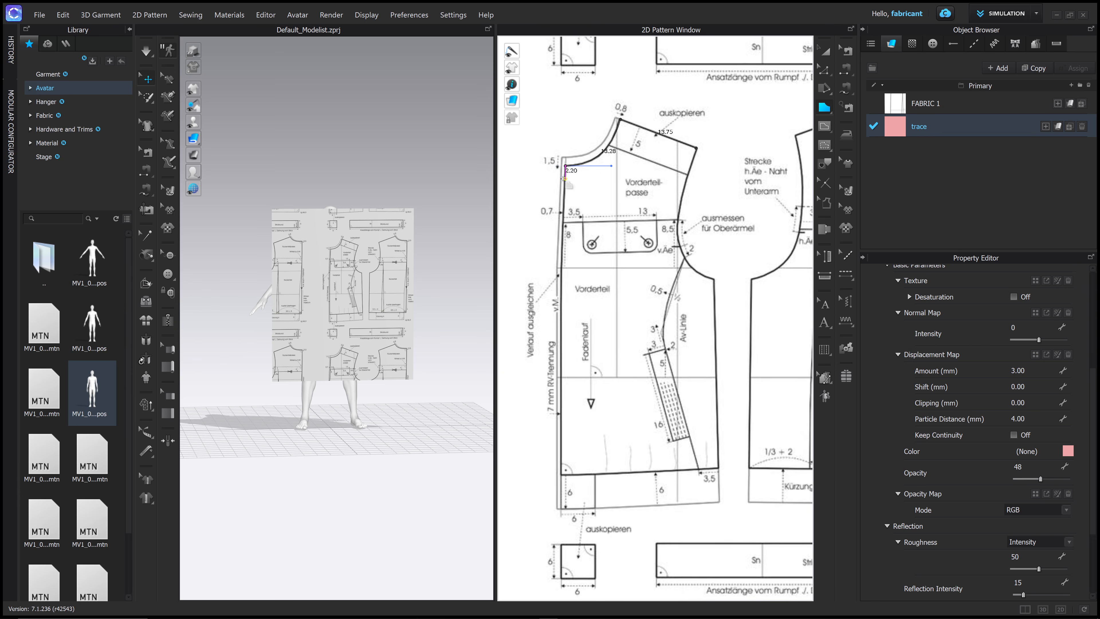
- Trace the front bodice's centre line about 52.7 cm, hem about 26.8 cm and side seam about 32 cm, closing the outline at the shoulder tip
{"action": "left_click", "coordinate": [560, 261]}
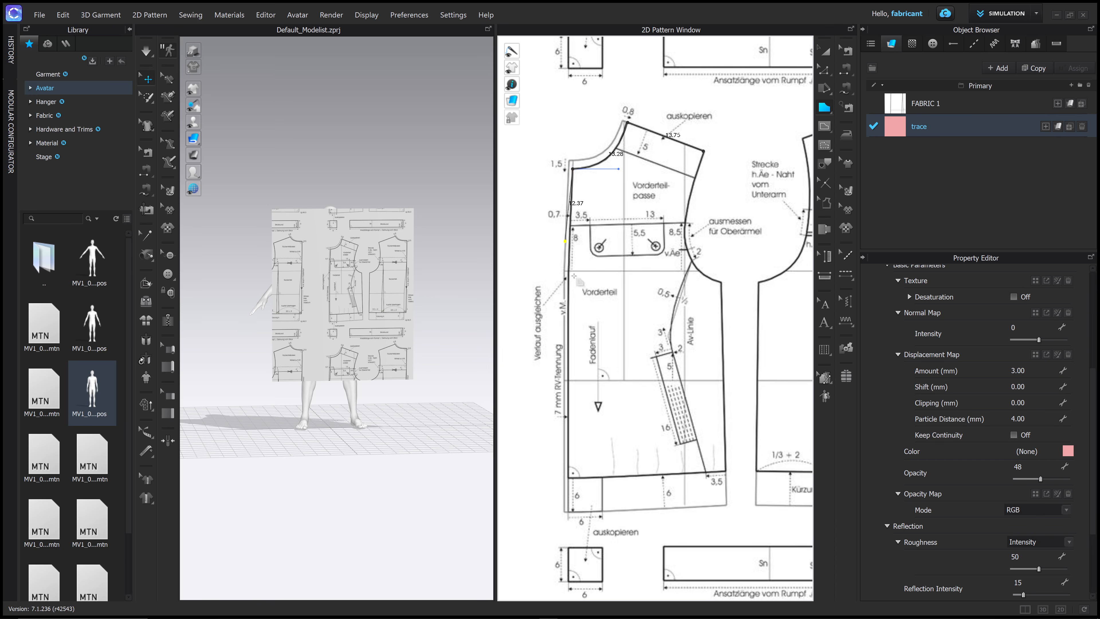
{"action": "left_click", "coordinate": [568, 478]}
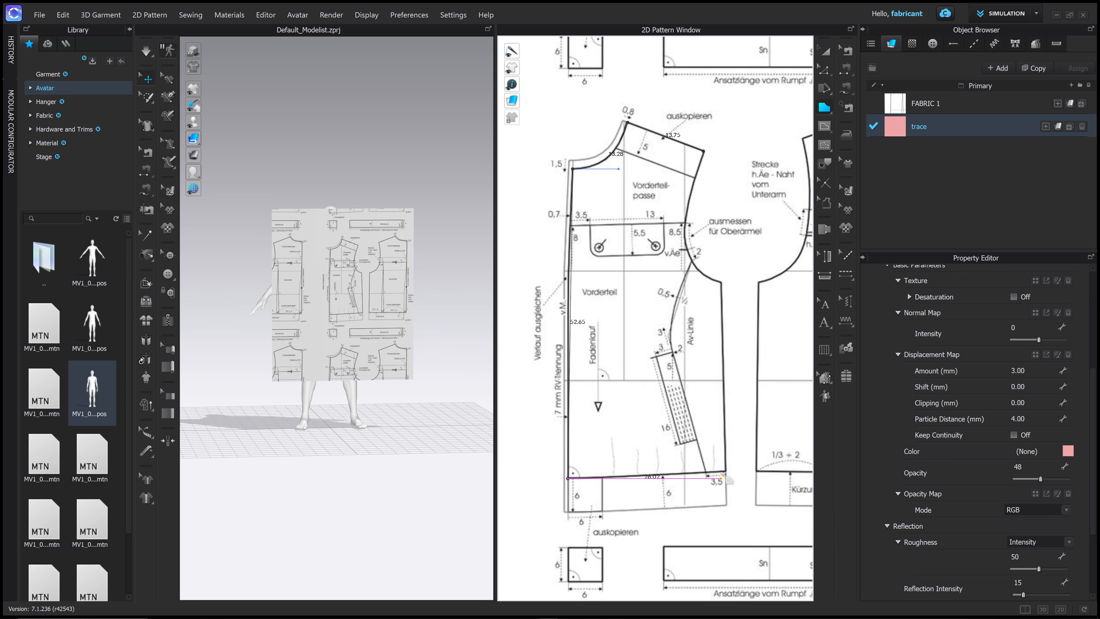
{"action": "left_click", "coordinate": [726, 470]}
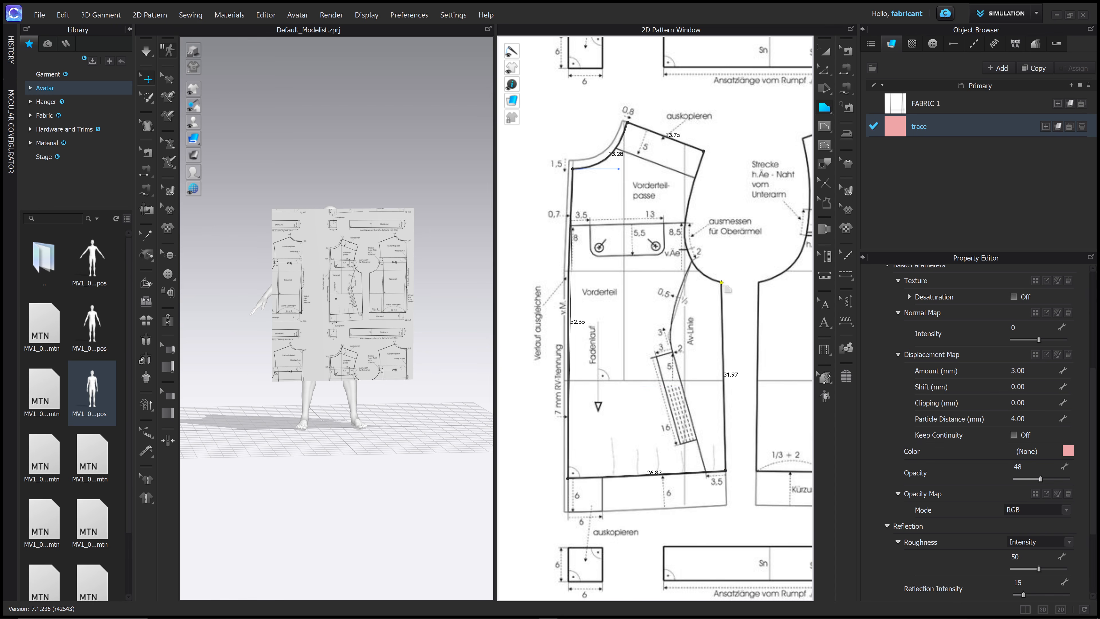
{"action": "left_click", "coordinate": [722, 282]}
{"action": "left_click", "coordinate": [713, 152]}
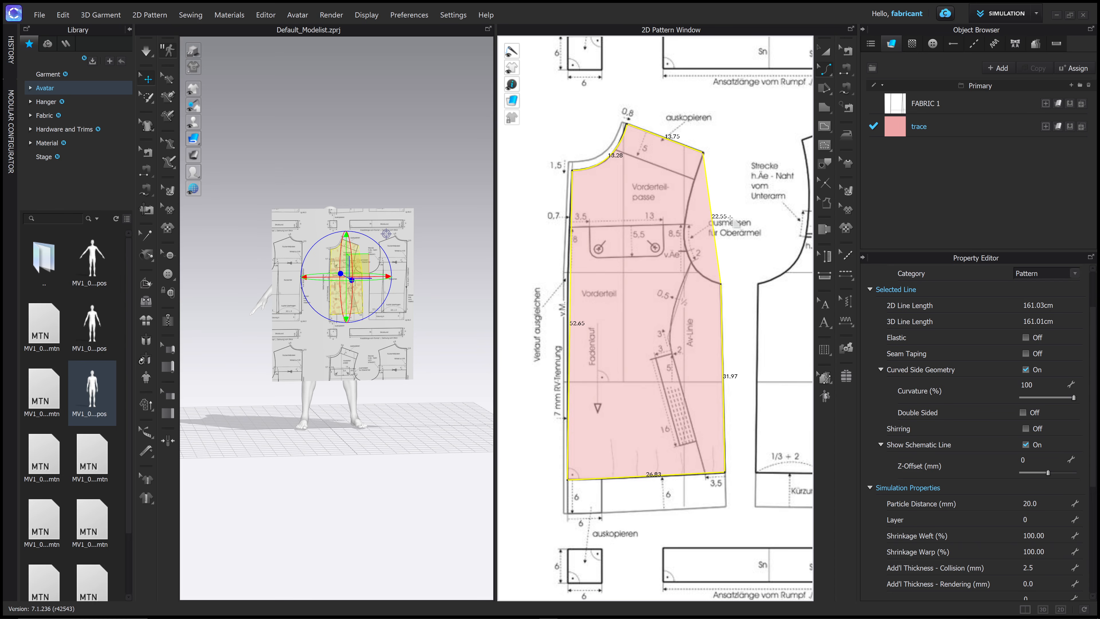
- Bend the front piece's straight armhole edge with Edit Curvature to follow the drafted armhole, about 25.6 cm long
{"action": "left_click", "coordinate": [825, 68]}
{"action": "left_click", "coordinate": [826, 70]}
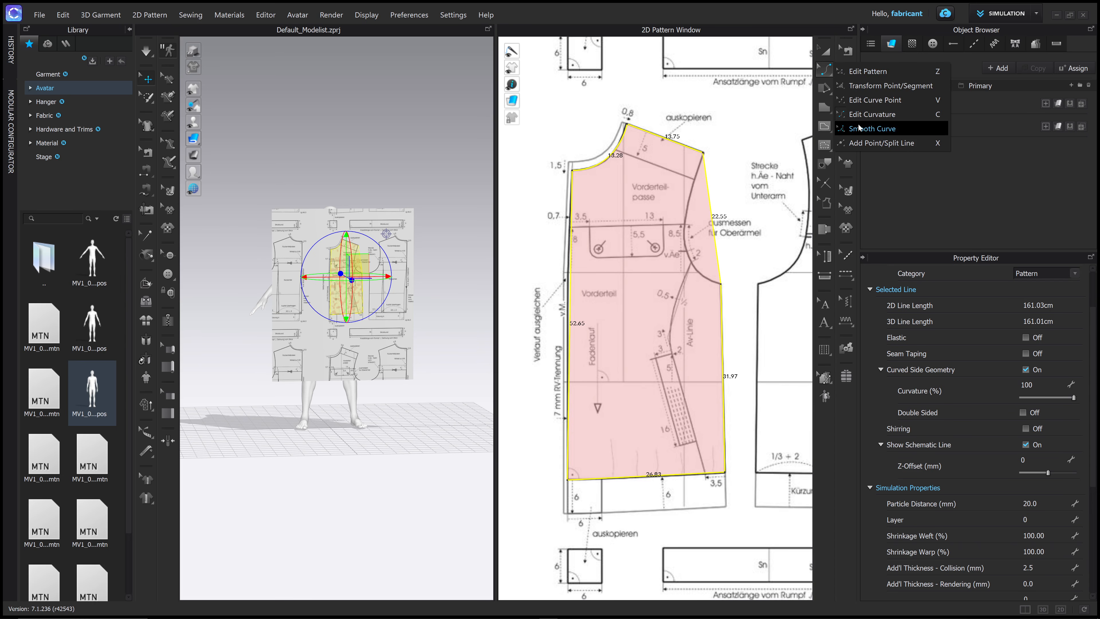
{"action": "left_click", "coordinate": [864, 115]}
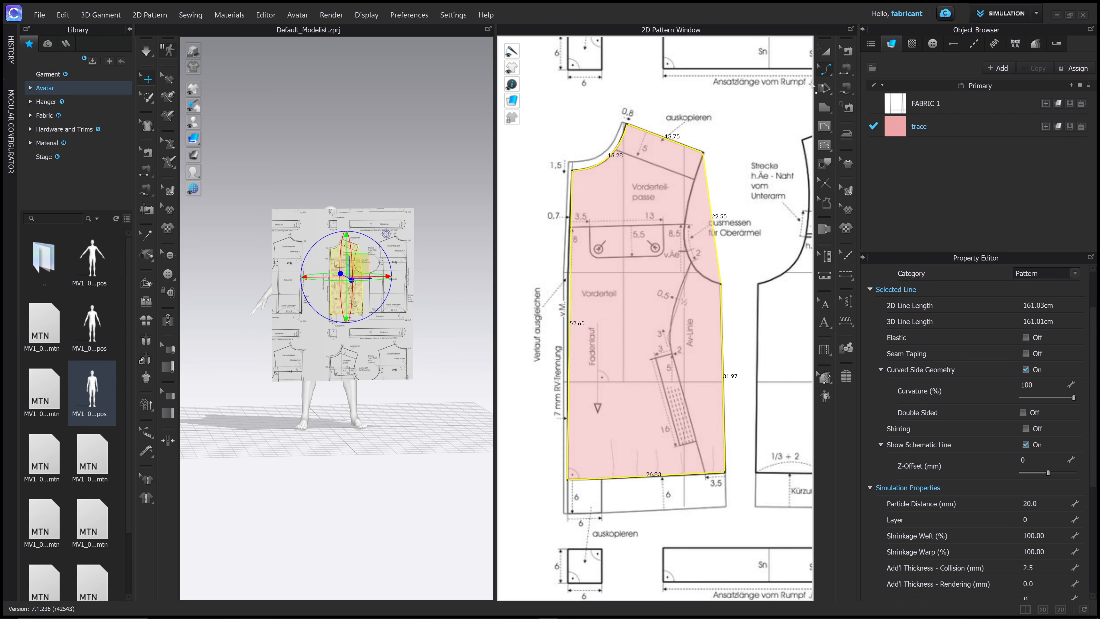
{"action": "left_click_drag", "start_coordinate": [720, 235], "coordinate": [692, 250]}
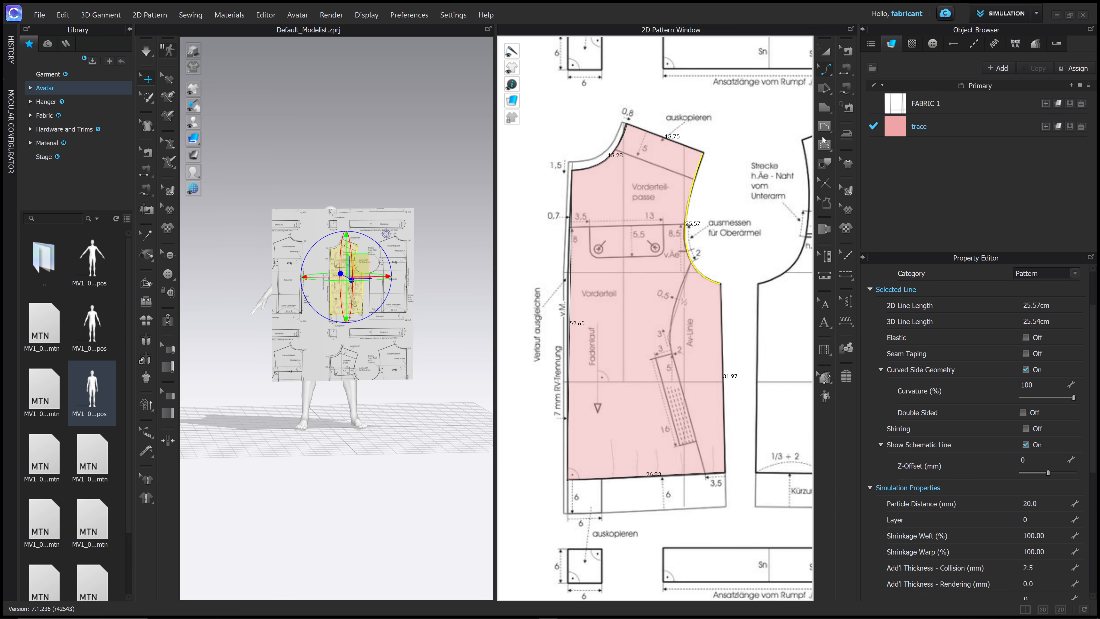
- Activate the Edit Pattern tool and deselect the front armhole edge
{"action": "scroll", "coordinate": [726, 294], "scroll_direction": "down", "scroll_amount": 4}
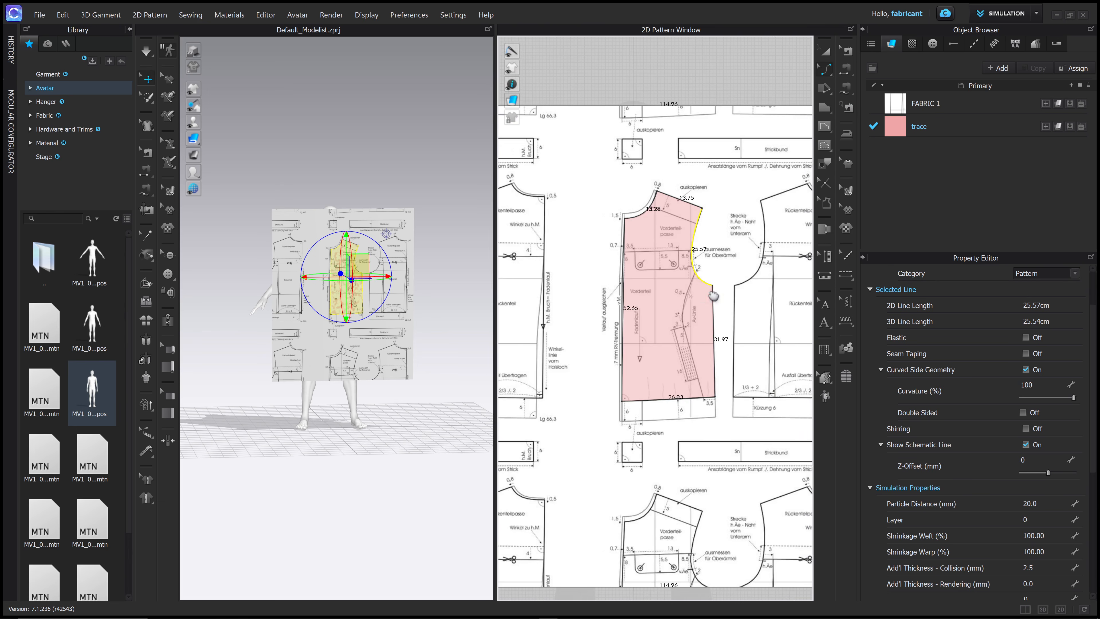
{"action": "middle_click_drag", "start_coordinate": [726, 295], "coordinate": [668, 292]}
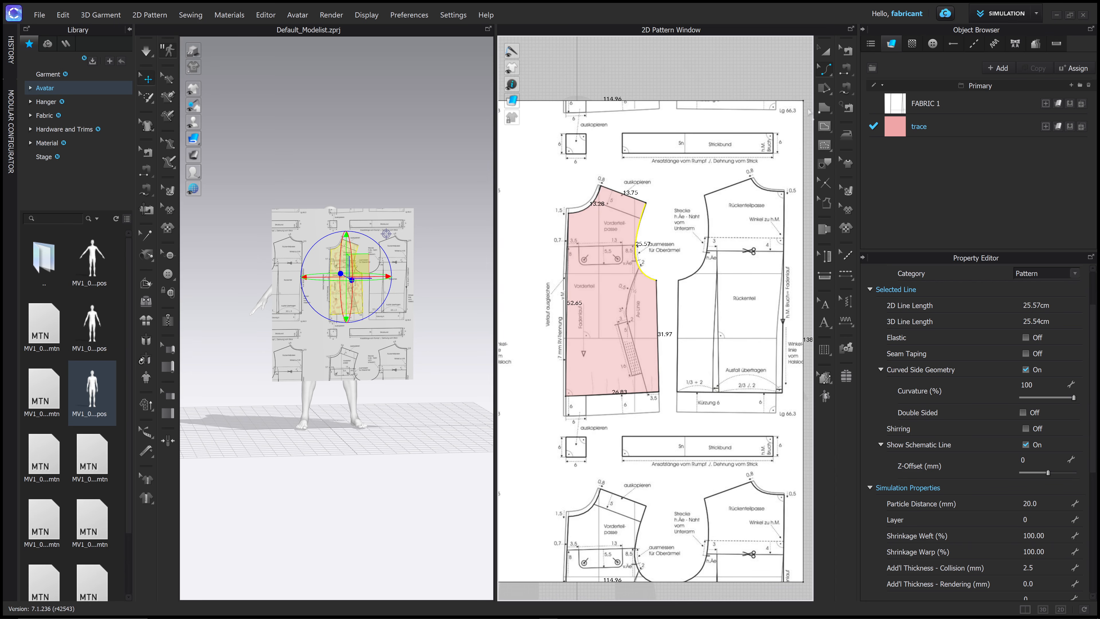
{"action": "left_click", "coordinate": [825, 108]}
{"action": "key", "text": "z"}
{"action": "left_click", "coordinate": [828, 71]}
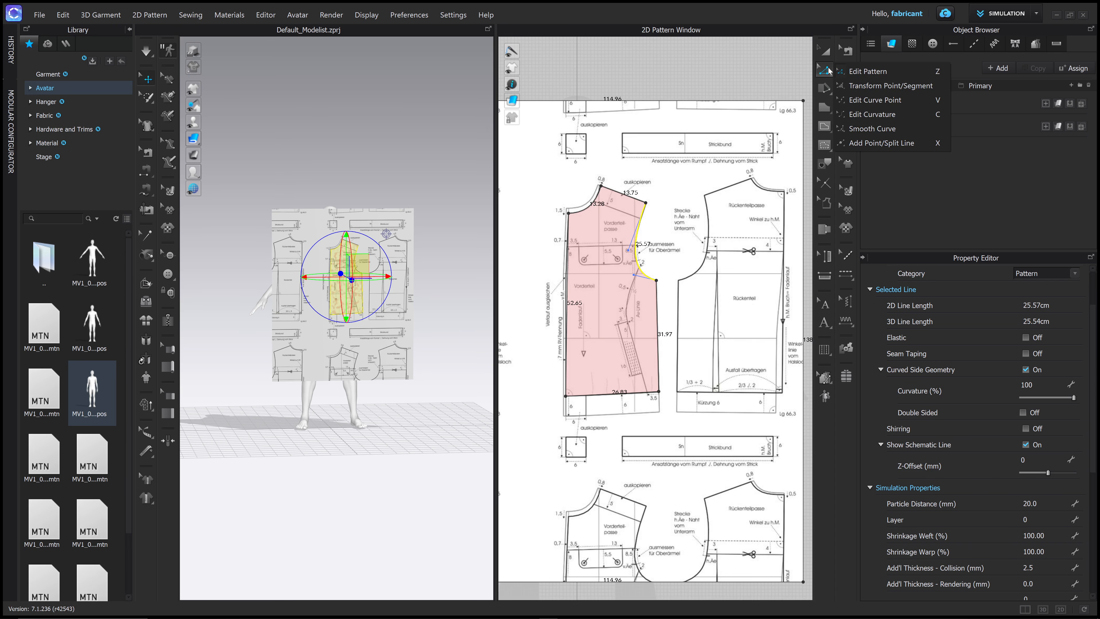
{"action": "left_click", "coordinate": [873, 73]}
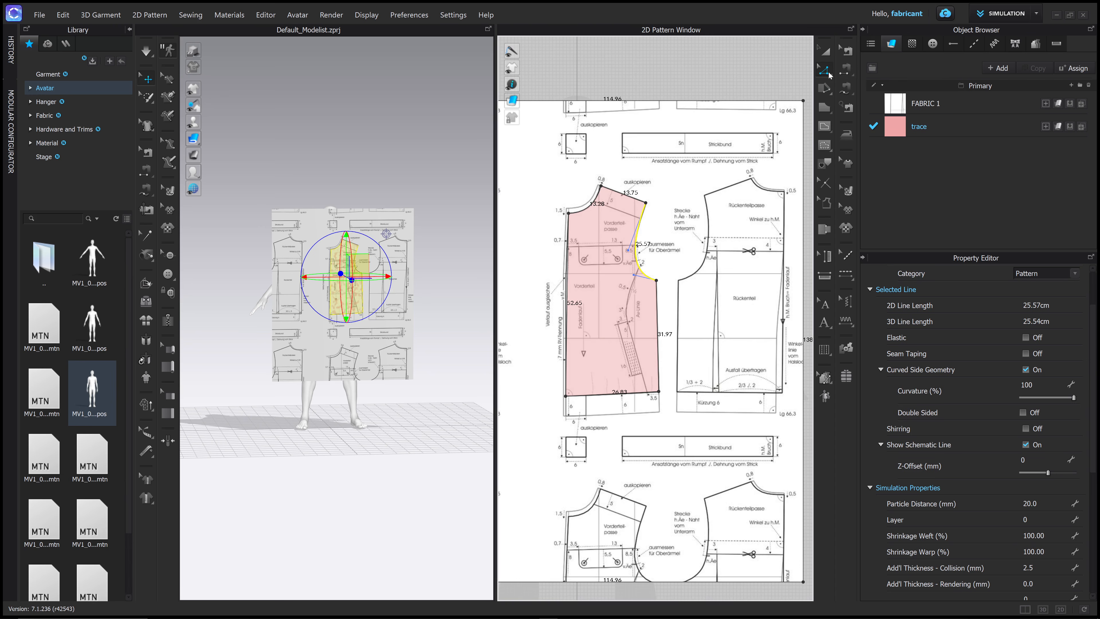
{"action": "key", "text": "Escape"}
- Move the front piece's centre-front neck point slightly outward to match the draft, making the neckline about 13.6 cm long
{"action": "scroll", "coordinate": [567, 231], "scroll_direction": "down", "scroll_amount": 4}
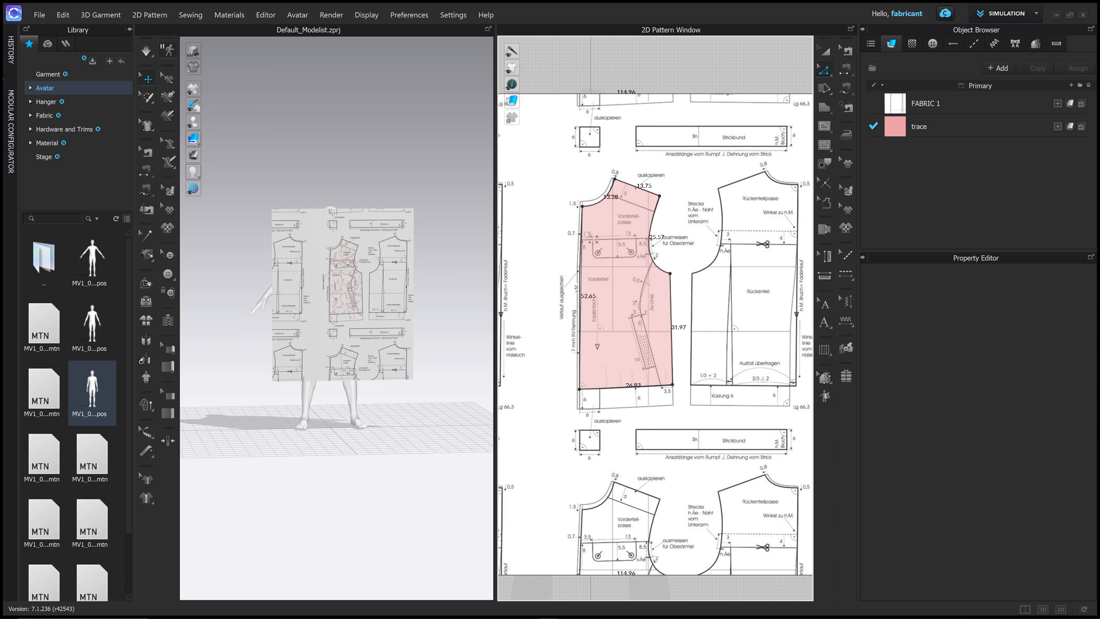
{"action": "scroll", "coordinate": [568, 232], "scroll_direction": "up", "scroll_amount": 5}
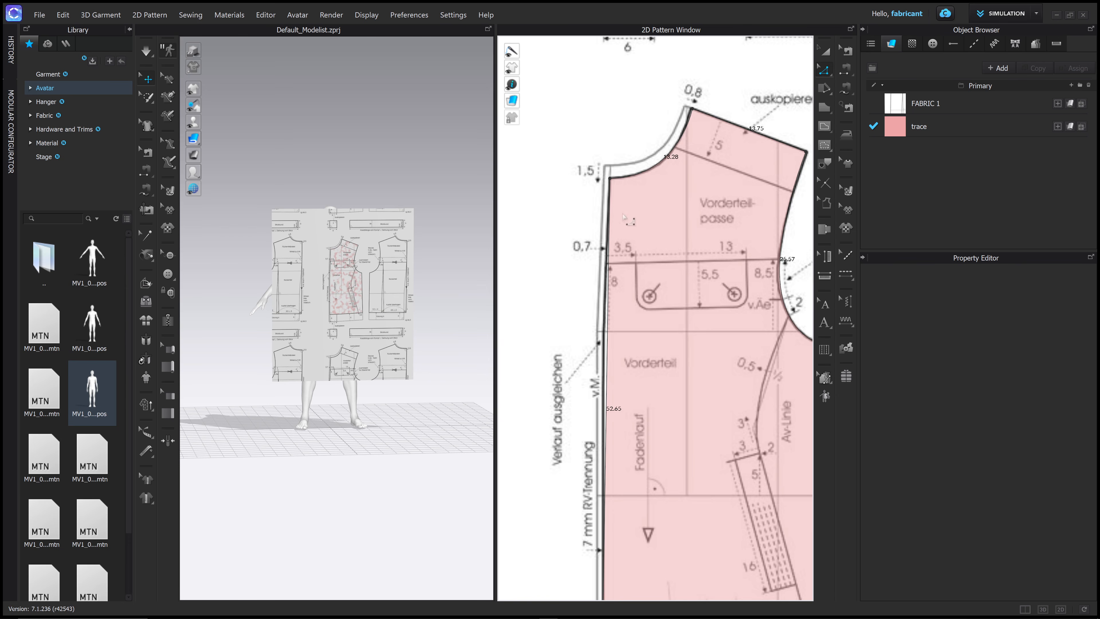
{"action": "scroll", "coordinate": [622, 181], "scroll_direction": "down", "scroll_amount": 2}
{"action": "scroll", "coordinate": [622, 143], "scroll_direction": "down", "scroll_amount": 2}
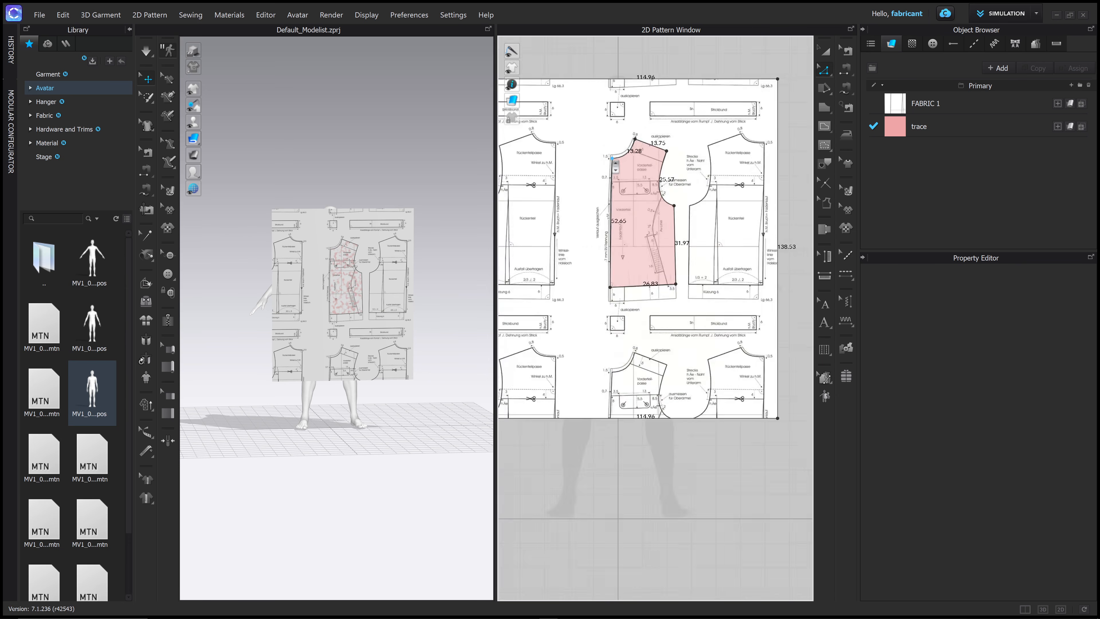
{"action": "scroll", "coordinate": [622, 143], "scroll_direction": "up", "scroll_amount": 6}
{"action": "left_click", "coordinate": [624, 146]}
{"action": "scroll", "coordinate": [624, 146], "scroll_direction": "down", "scroll_amount": 3}
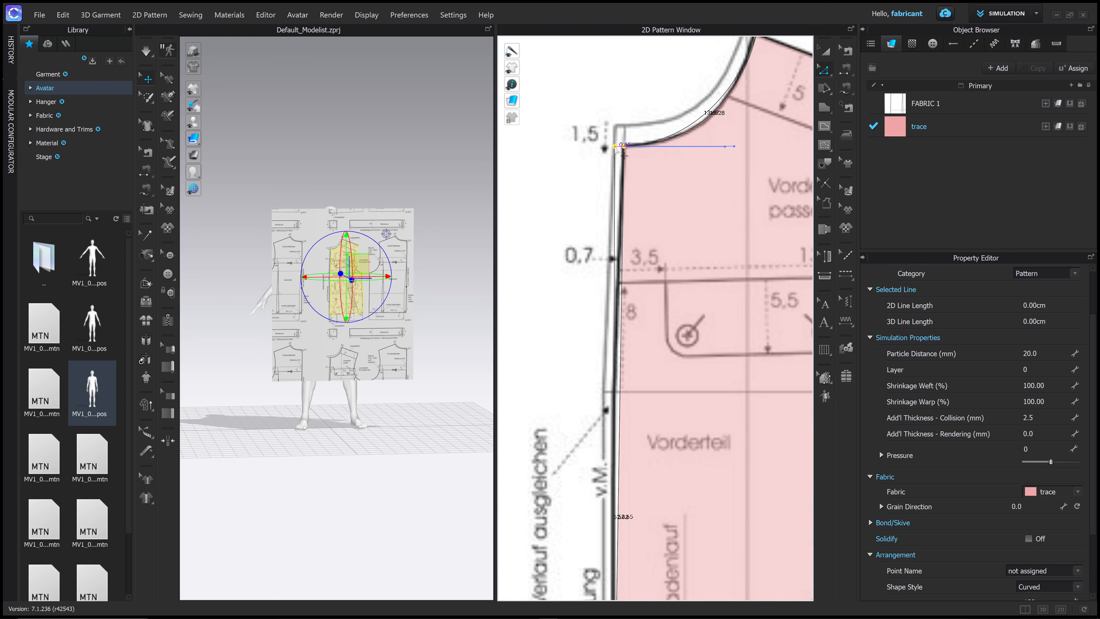
{"action": "scroll", "coordinate": [653, 292], "scroll_direction": "down", "scroll_amount": 2}
{"action": "right_click_drag", "start_coordinate": [653, 293], "coordinate": [613, 273]}
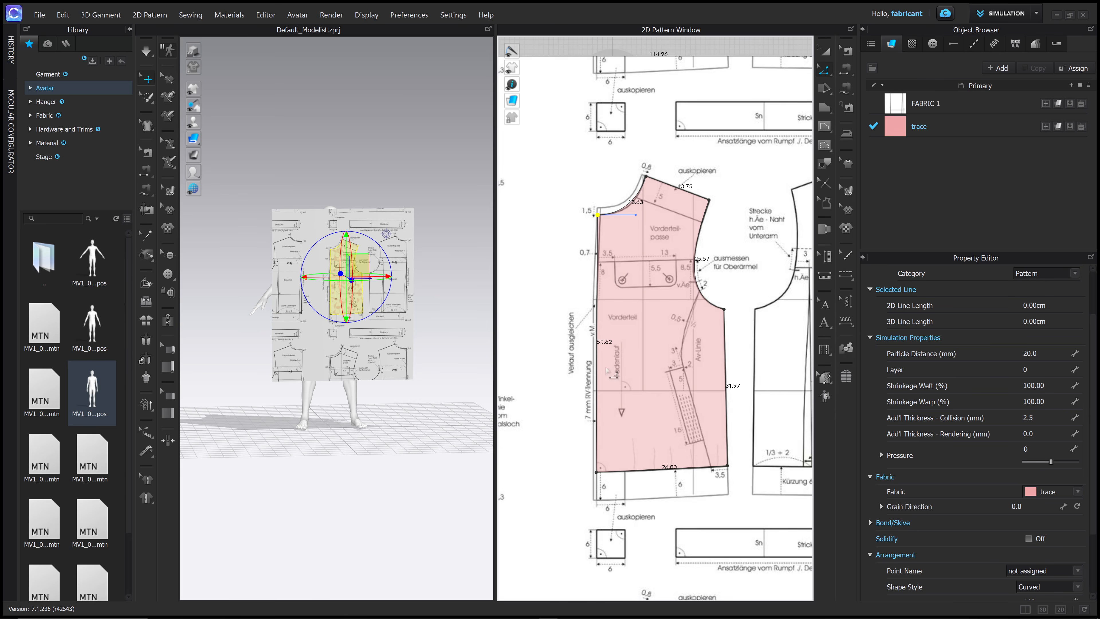
- Trace the back bodice's neckline about 10.4 cm, shoulder about 14.3 cm, armhole about 25.5 cm and side seam about 32 cm with the Polygon tool
{"action": "scroll", "coordinate": [606, 310], "scroll_direction": "down", "scroll_amount": 2}
{"action": "middle_click_drag", "start_coordinate": [606, 310], "coordinate": [499, 323]}
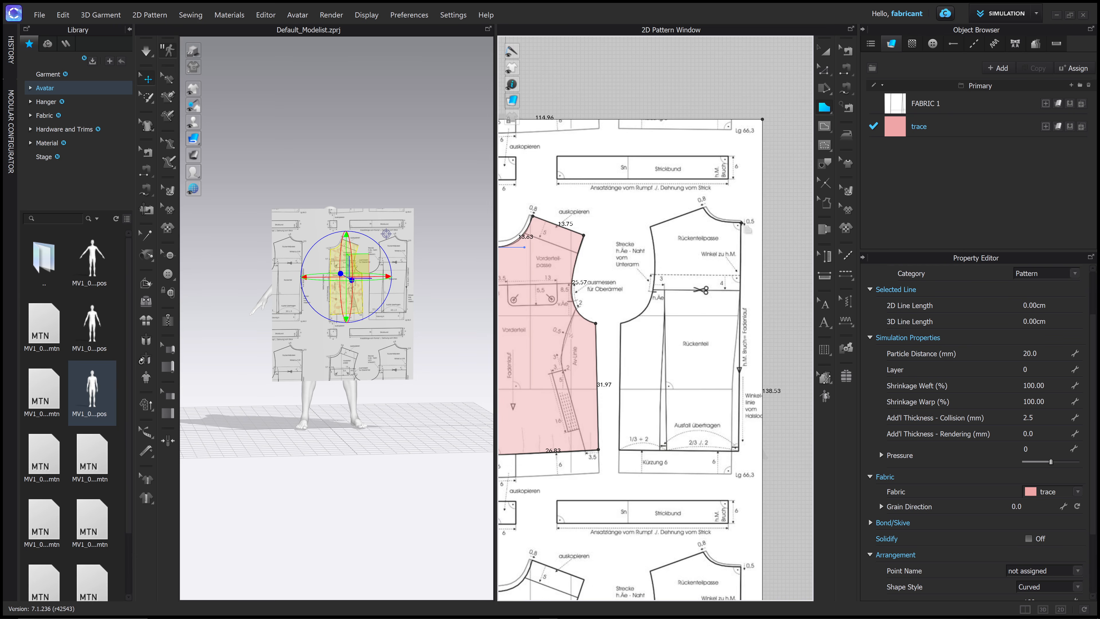
{"action": "left_click", "coordinate": [742, 222]}
{"action": "left_click", "coordinate": [703, 207]}
{"action": "left_click", "coordinate": [651, 227]}
{"action": "left_click", "coordinate": [621, 323]}
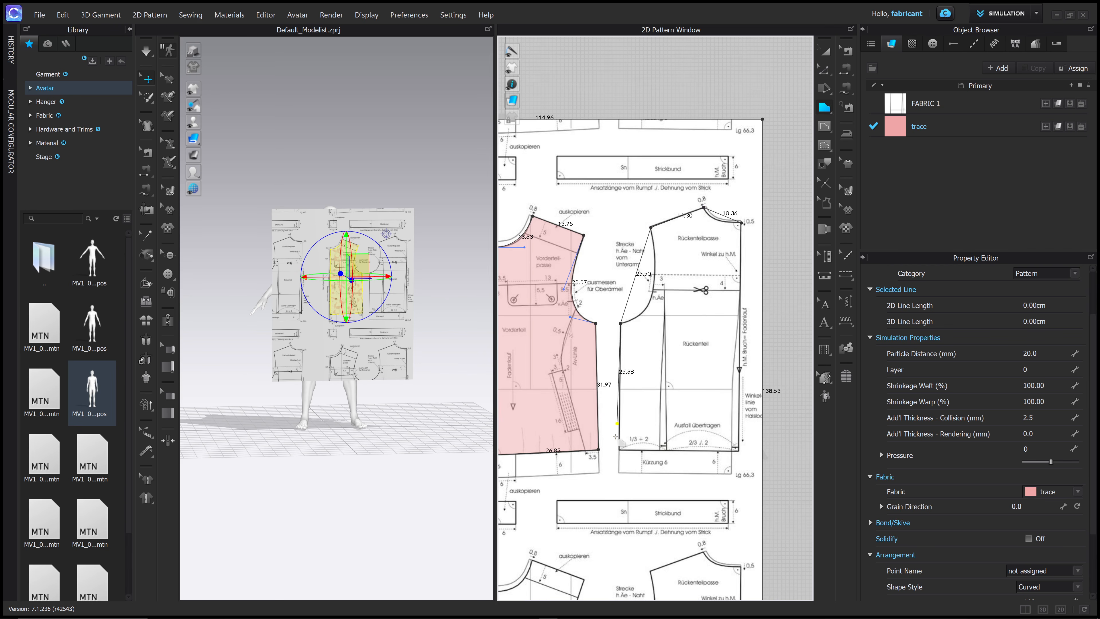
{"action": "left_click", "coordinate": [621, 449]}
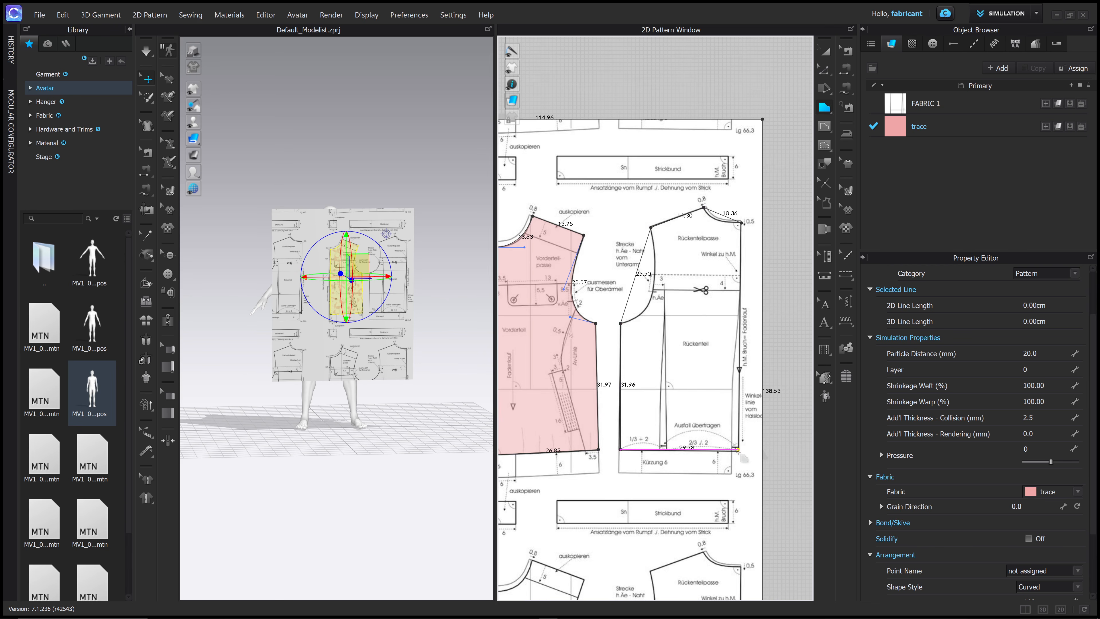
- Finish the back bodice outline with a hem about 30.1 cm and a centre-back line about 57.4 cm, closing it at the neck point
{"action": "scroll", "coordinate": [742, 454], "scroll_direction": "down", "scroll_amount": 5}
{"action": "scroll", "coordinate": [736, 446], "scroll_direction": "up", "scroll_amount": 10}
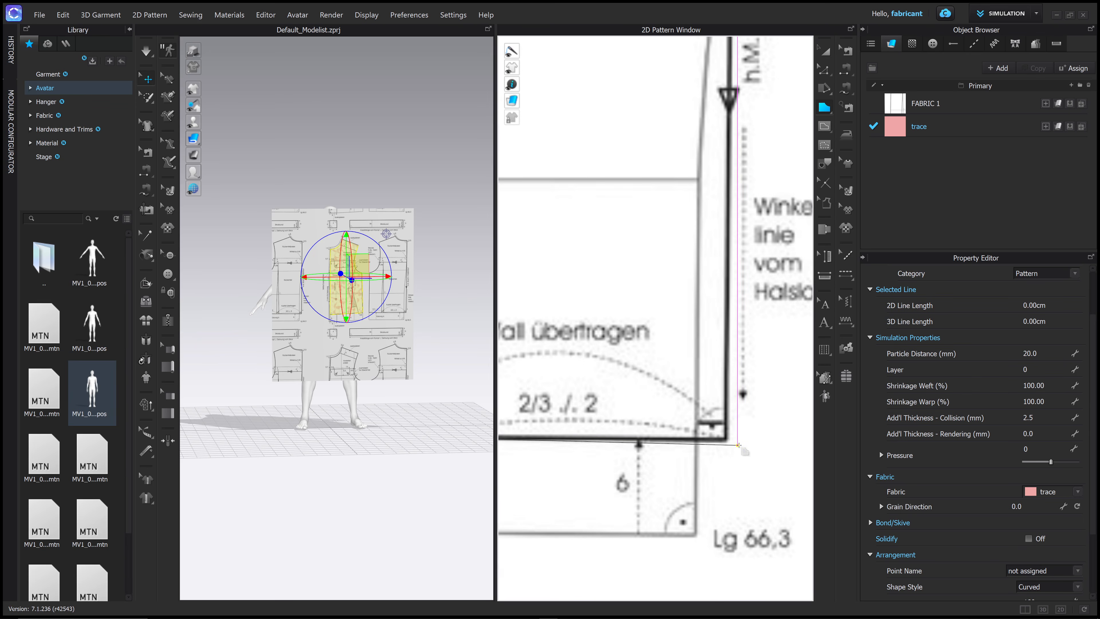
{"action": "scroll", "coordinate": [733, 441], "scroll_direction": "down", "scroll_amount": 5}
{"action": "left_click", "coordinate": [736, 437]}
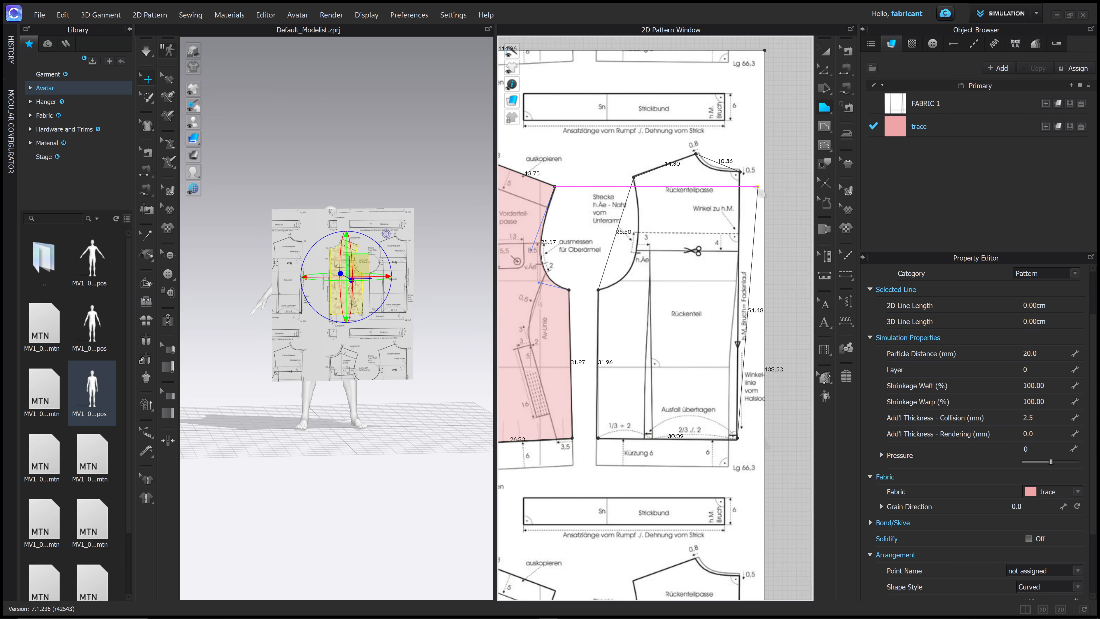
{"action": "left_click", "coordinate": [740, 173]}
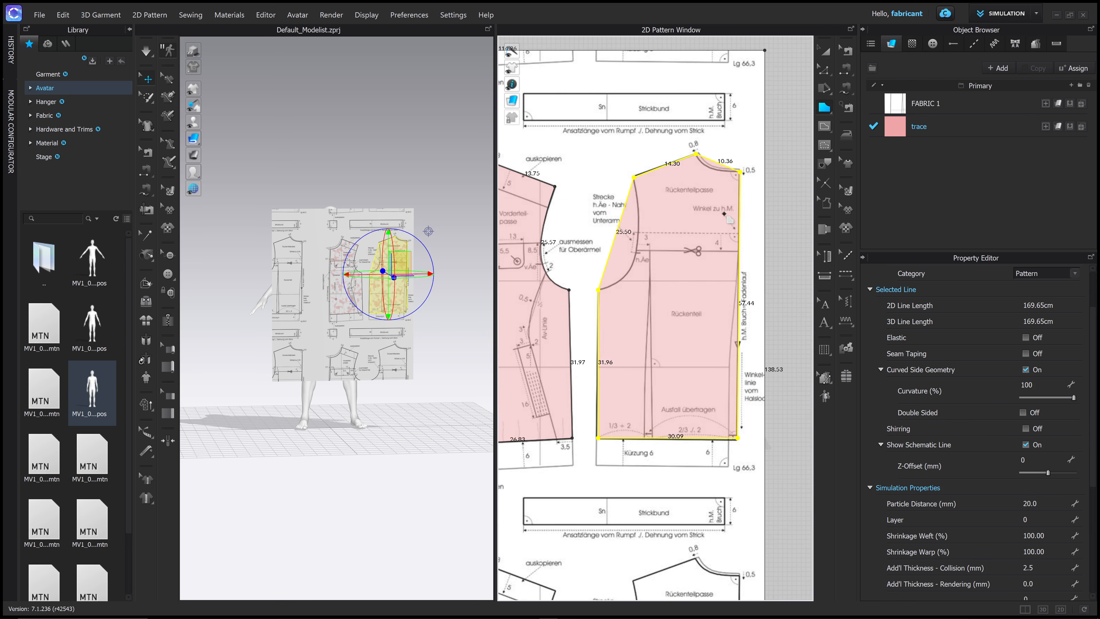
- Curve the back piece's neckline to about 10.9 cm and its armhole to about 28.3 cm to follow the draft
{"action": "key", "text": "v"}
{"action": "left_click_drag", "start_coordinate": [721, 170], "coordinate": [718, 174]}
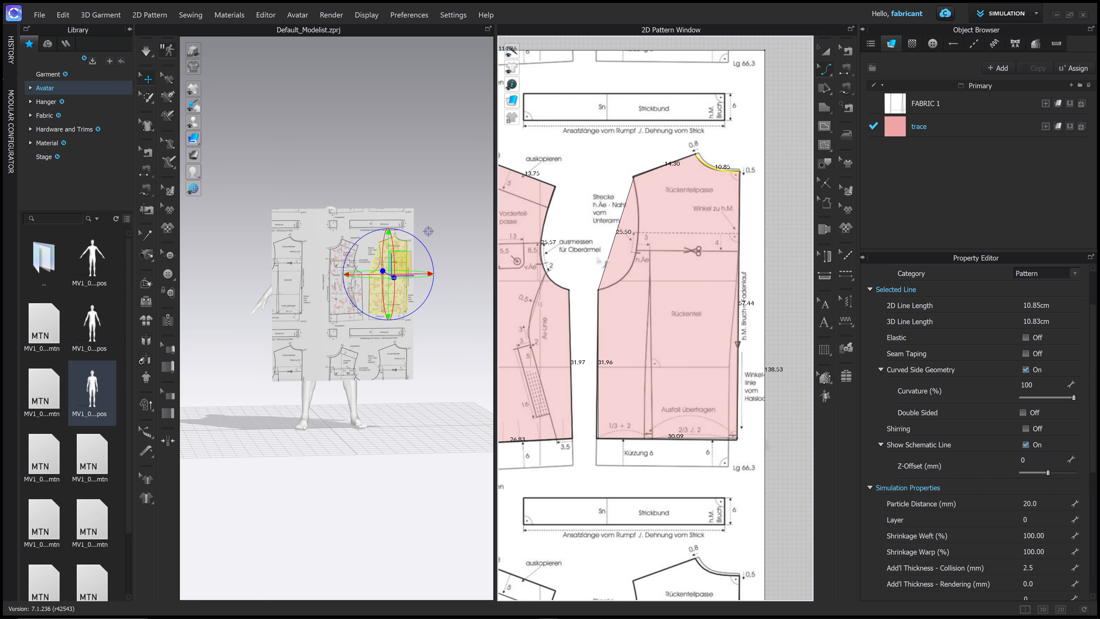
{"action": "left_click_drag", "start_coordinate": [607, 264], "coordinate": [655, 265]}
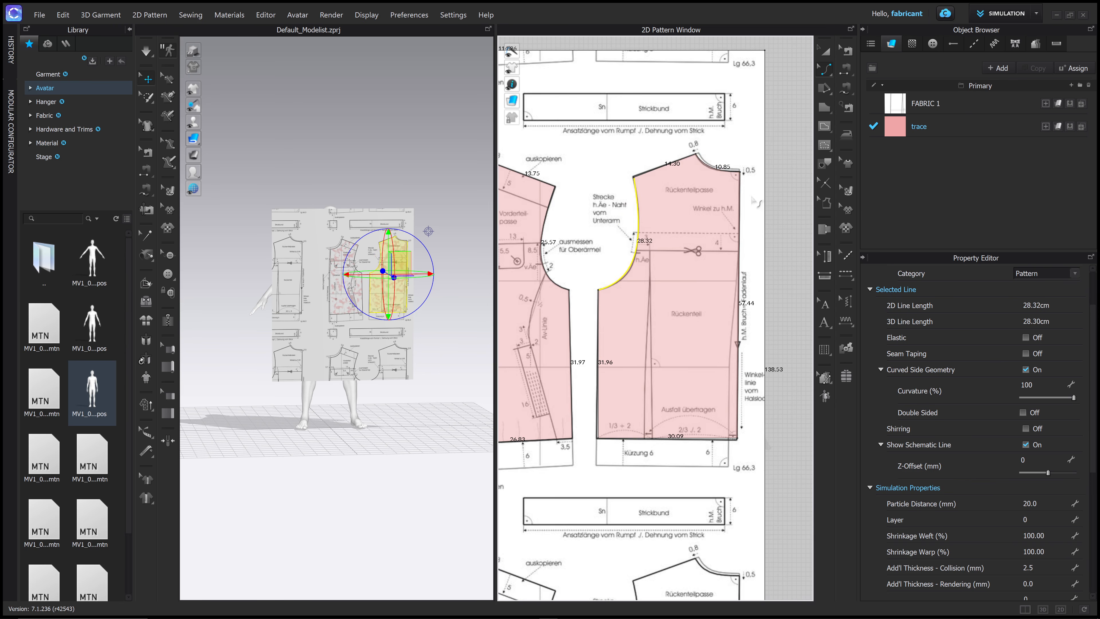
- With Edit Pattern, move the back piece's centre-back neck point onto the draft corner and reshape the neckline to about 10.8 cm using its curve handles
{"action": "scroll", "coordinate": [746, 178], "scroll_direction": "up", "scroll_amount": 5}
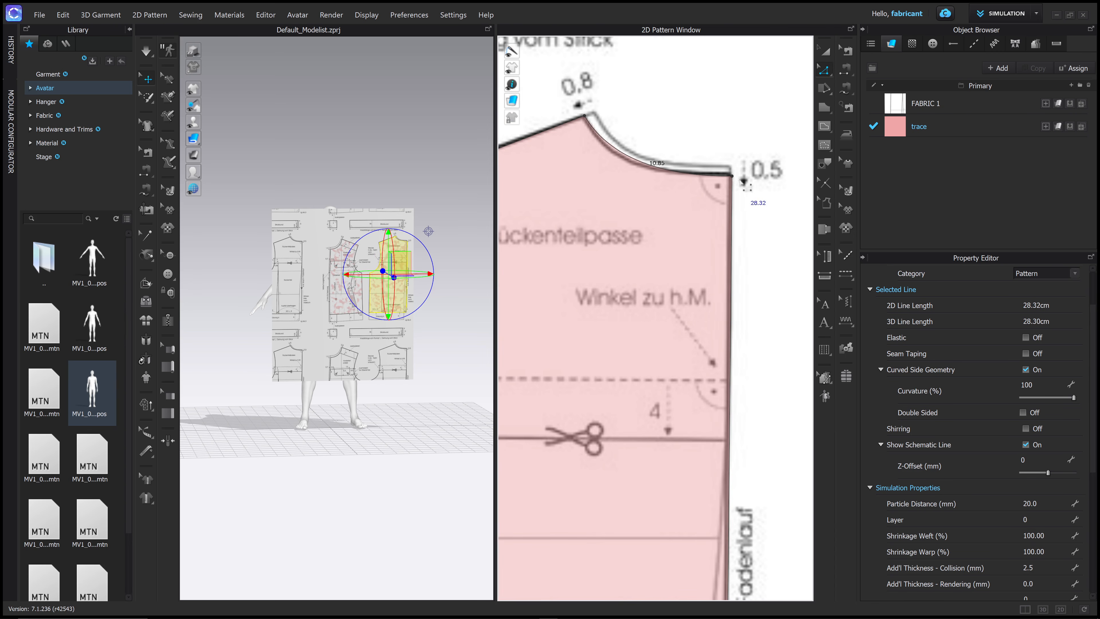
{"action": "left_click", "coordinate": [742, 181]}
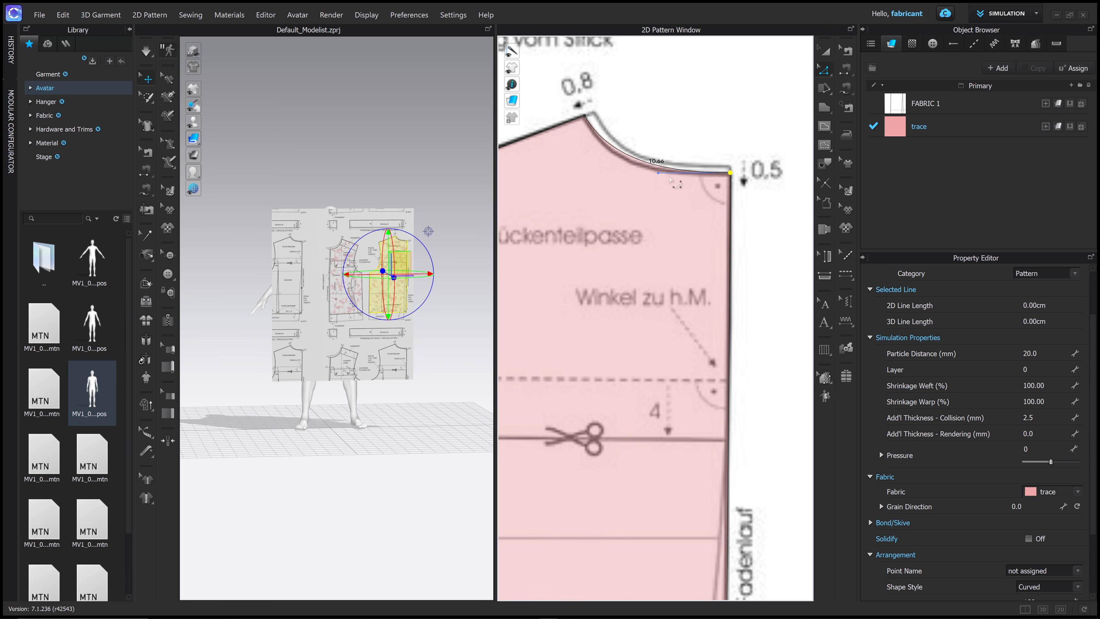
{"action": "left_click_drag", "start_coordinate": [657, 173], "coordinate": [614, 162]}
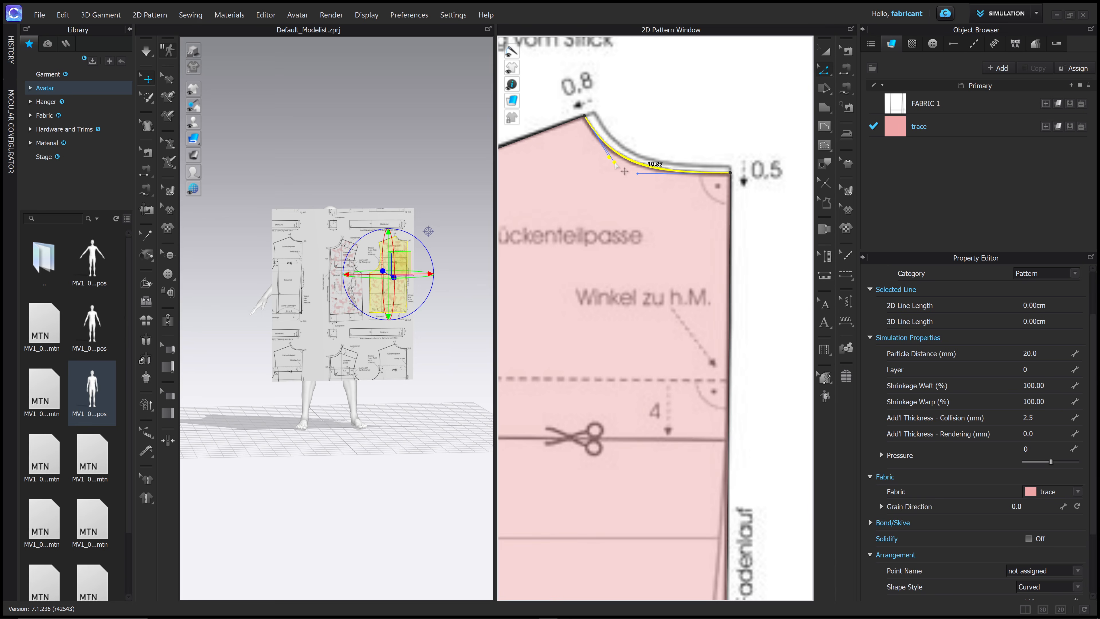
- Refine the lower part of the back armhole with its curve handle to match the draft, about 28.6 cm long
{"action": "scroll", "coordinate": [686, 226], "scroll_direction": "down", "scroll_amount": 4}
{"action": "scroll", "coordinate": [671, 239], "scroll_direction": "up", "scroll_amount": 4}
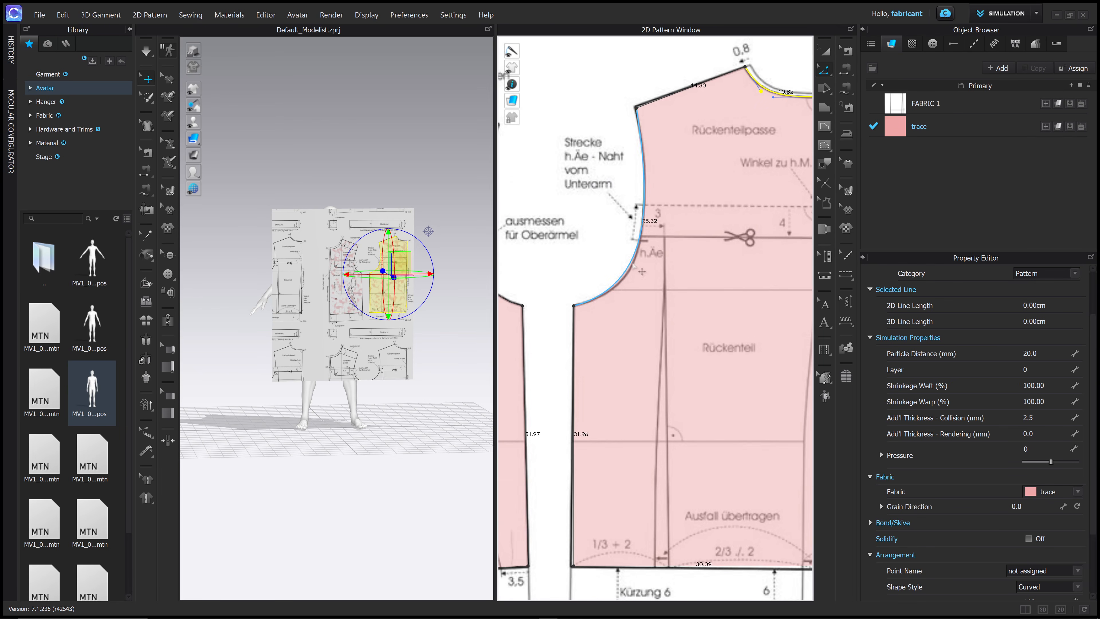
{"action": "left_click", "coordinate": [633, 263]}
{"action": "left_click_drag", "start_coordinate": [653, 284], "coordinate": [658, 291]}
{"action": "scroll", "coordinate": [700, 249], "scroll_direction": "down", "scroll_amount": 4}
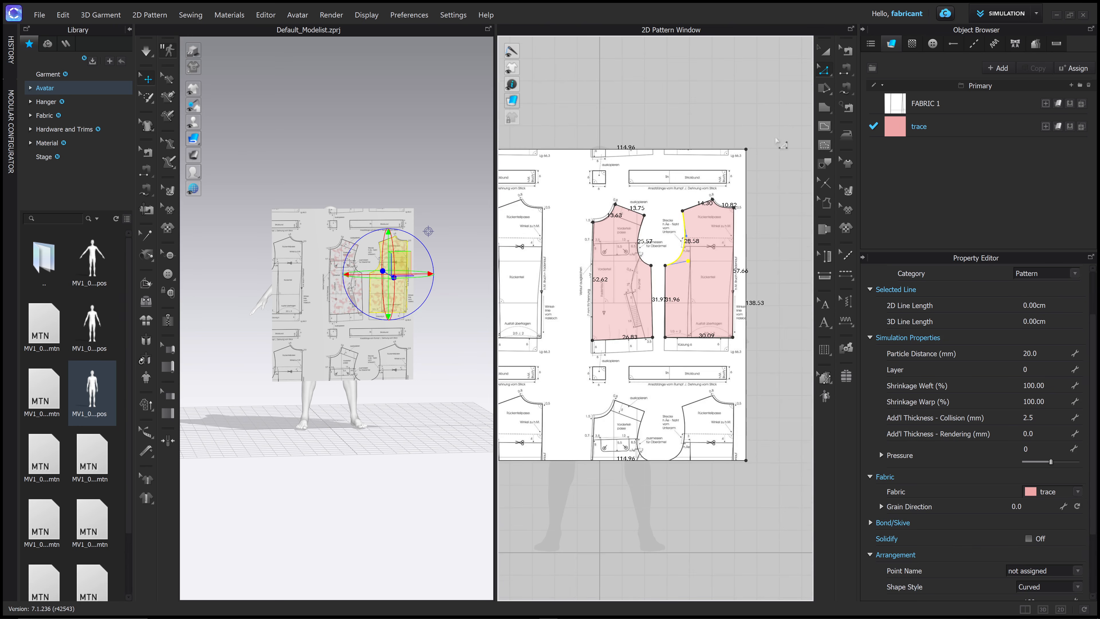
- Replace FABRIC 1's texture with the sleeve draft image a6e3a9599539da7600f43d2034599c0e.jpg from the Ref_Images folder
{"action": "key", "text": "a"}
{"action": "left_click", "coordinate": [691, 330]}
{"action": "scroll", "coordinate": [693, 334], "scroll_direction": "down", "scroll_amount": 2}
{"action": "scroll", "coordinate": [697, 343], "scroll_direction": "up", "scroll_amount": 1}
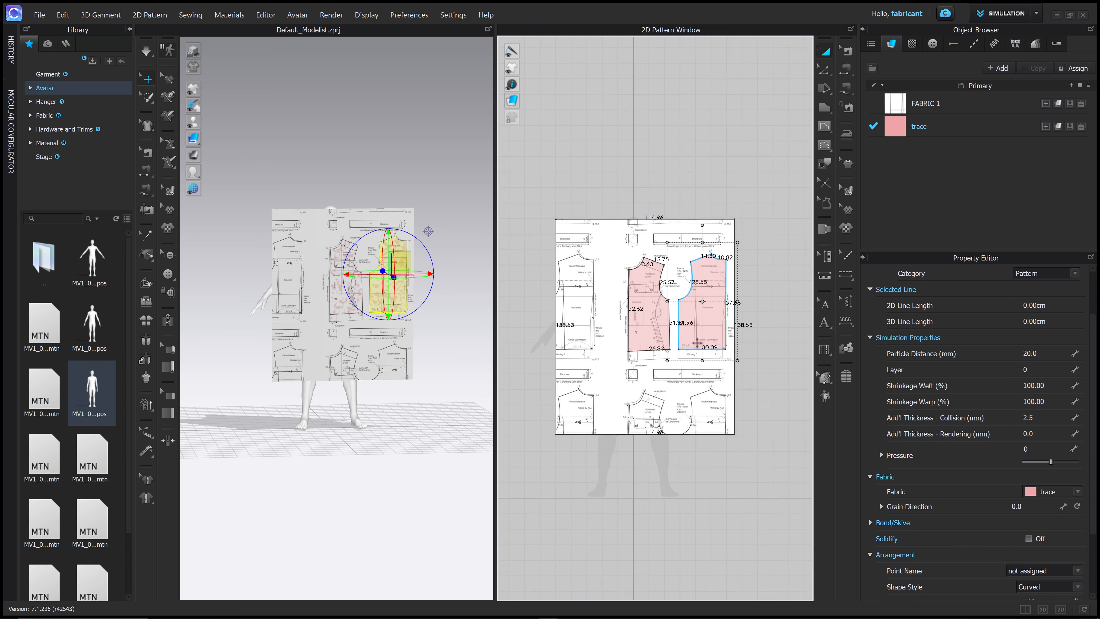
{"action": "left_click", "coordinate": [934, 104]}
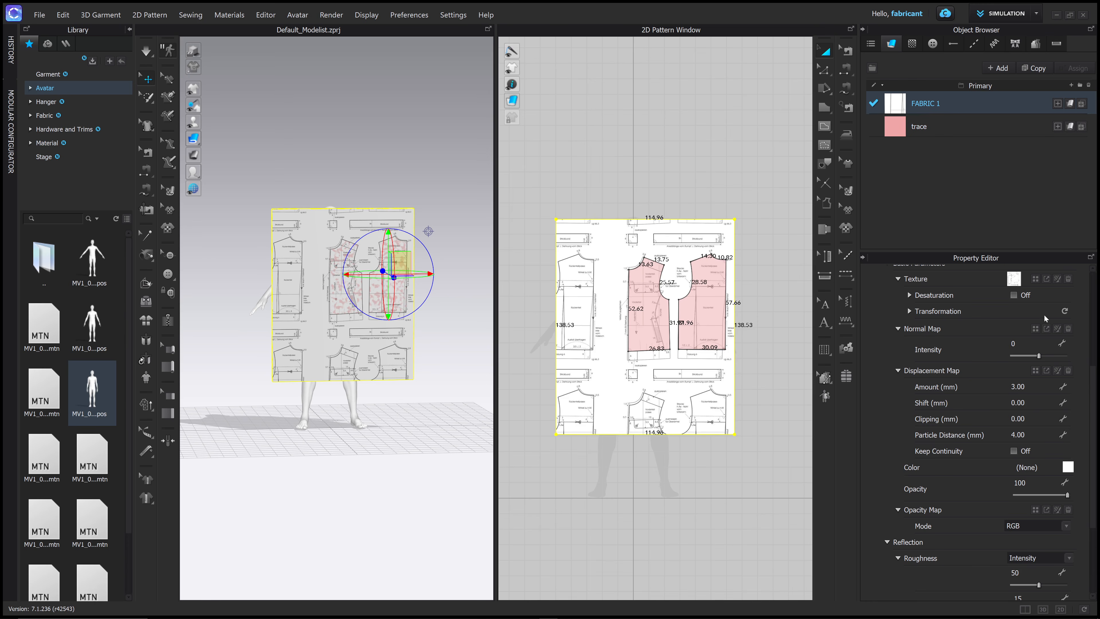
{"action": "left_click", "coordinate": [1035, 279]}
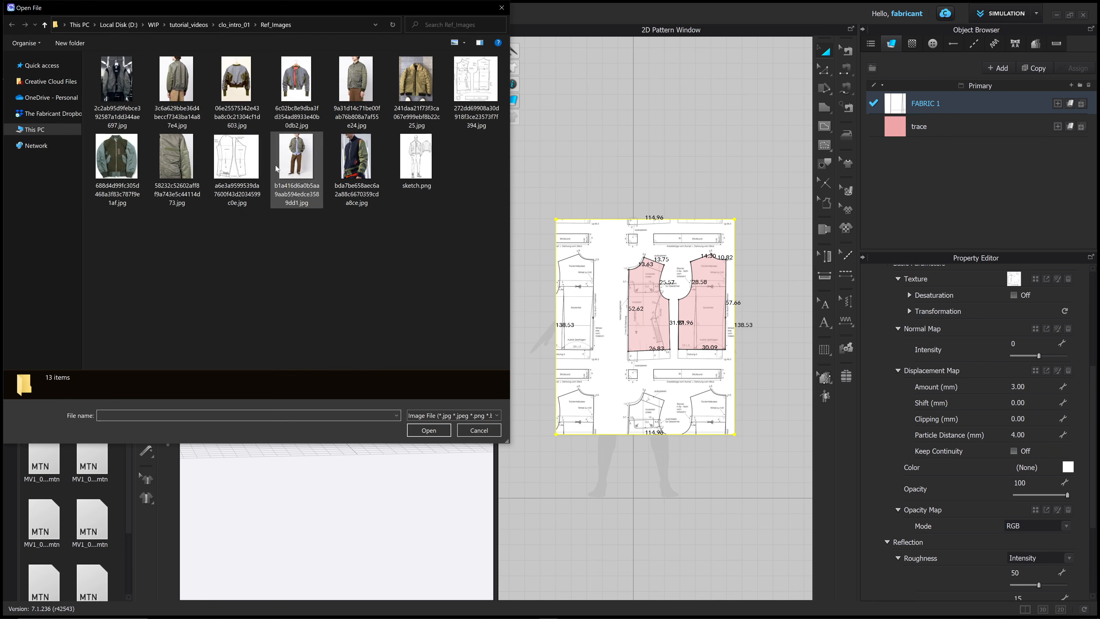
{"action": "left_click", "coordinate": [234, 158]}
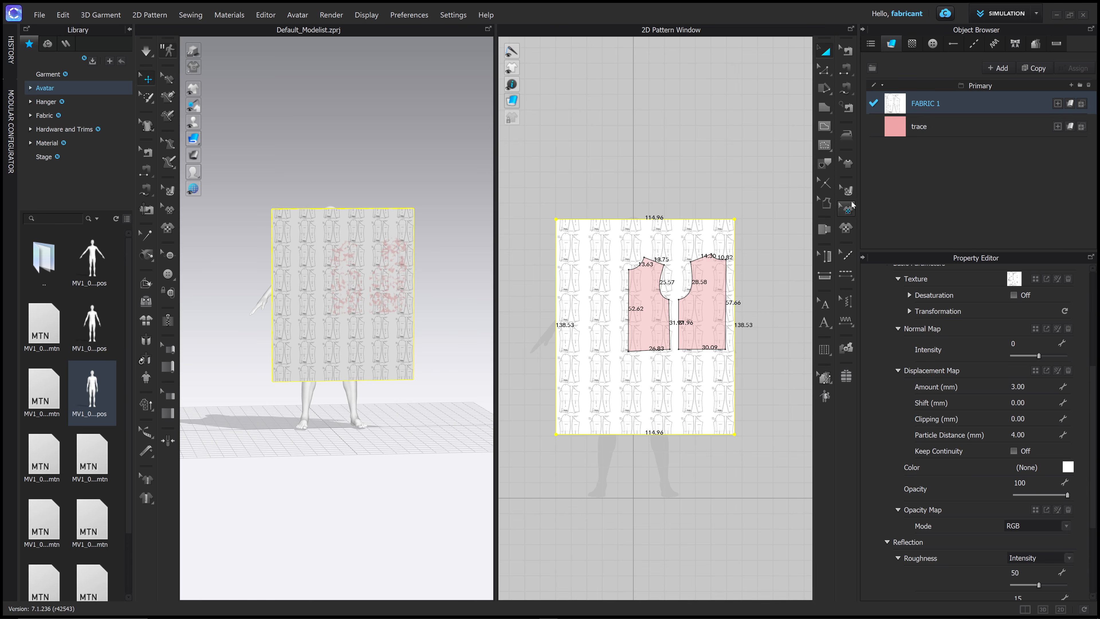
- Using Edit Texture (2D), proportionally enlarge the sleeve draft texture on the large background pattern so fewer repeats fit across it
{"action": "left_click", "coordinate": [840, 214]}
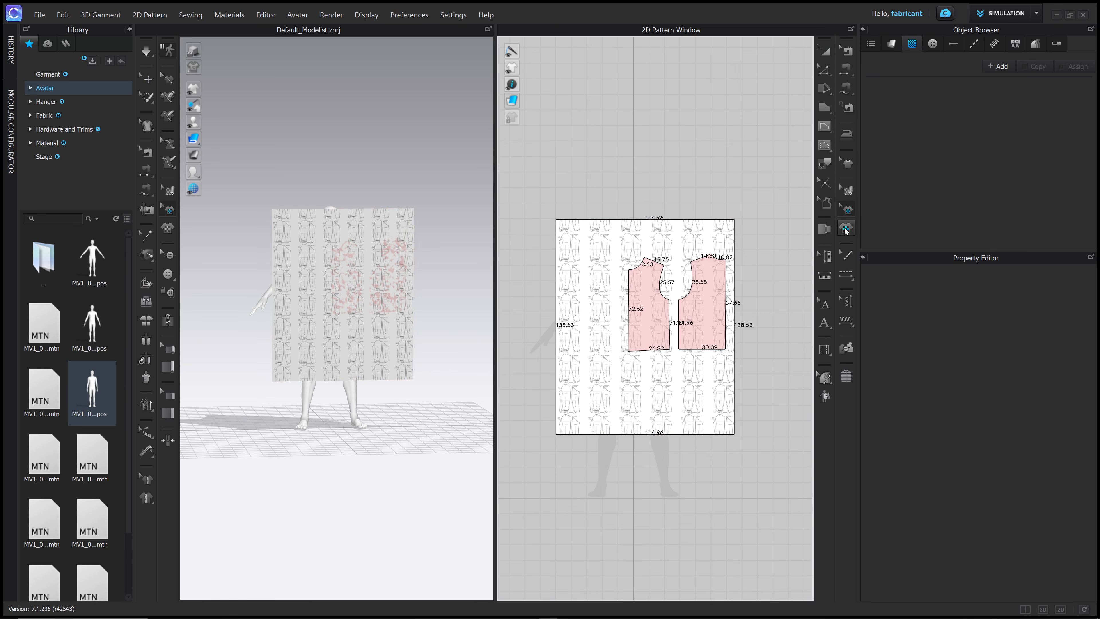
{"action": "left_click", "coordinate": [847, 191]}
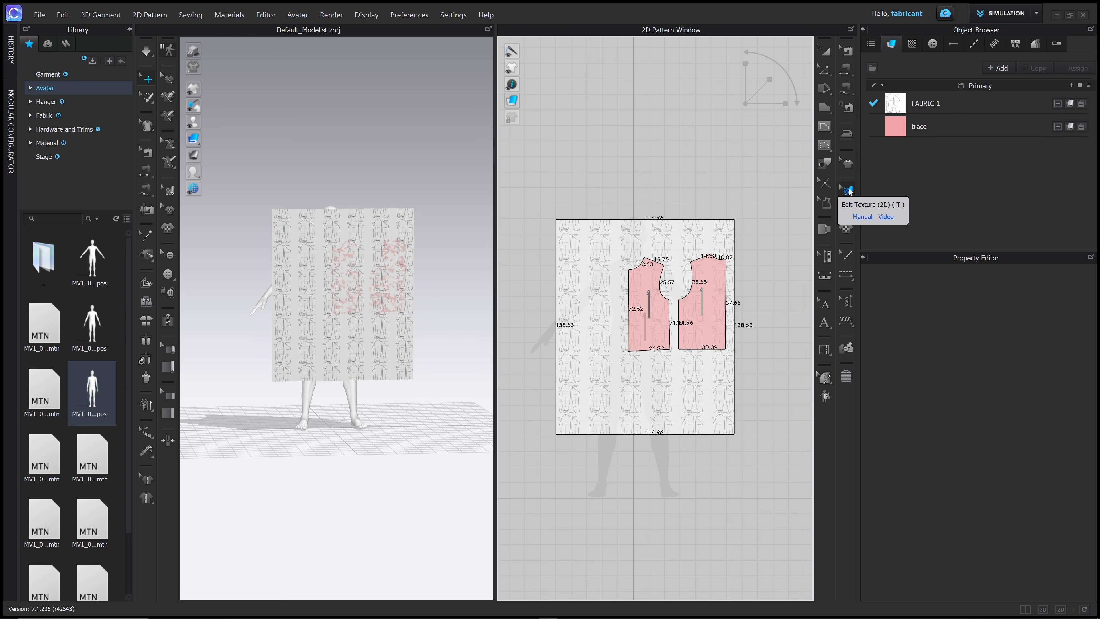
{"action": "left_click", "coordinate": [680, 243]}
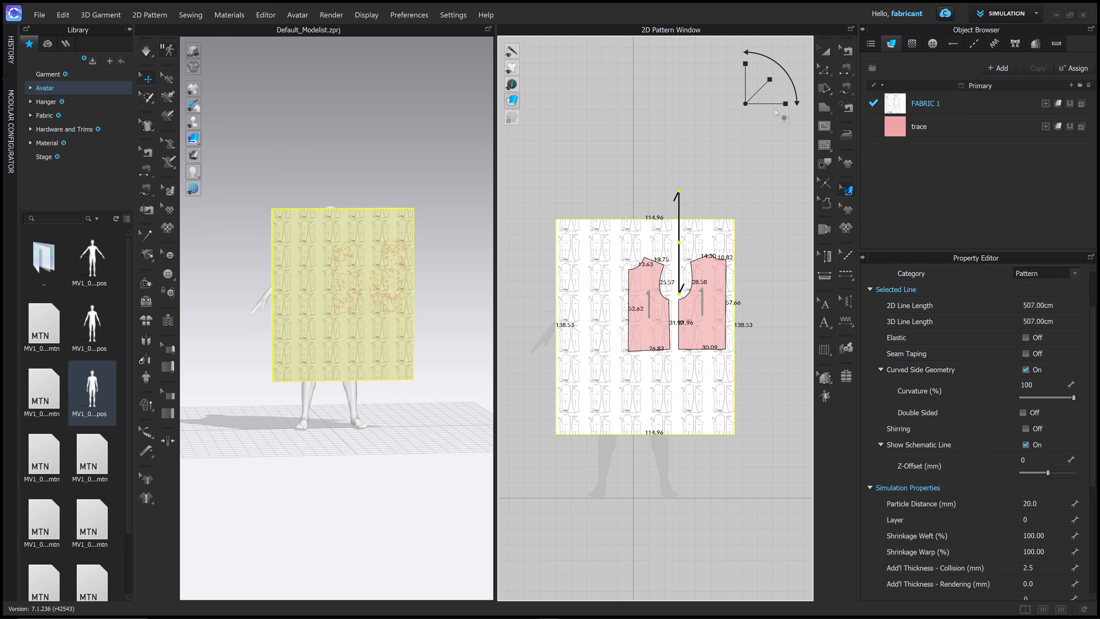
{"action": "left_click_drag", "start_coordinate": [770, 79], "coordinate": [776, 76]}
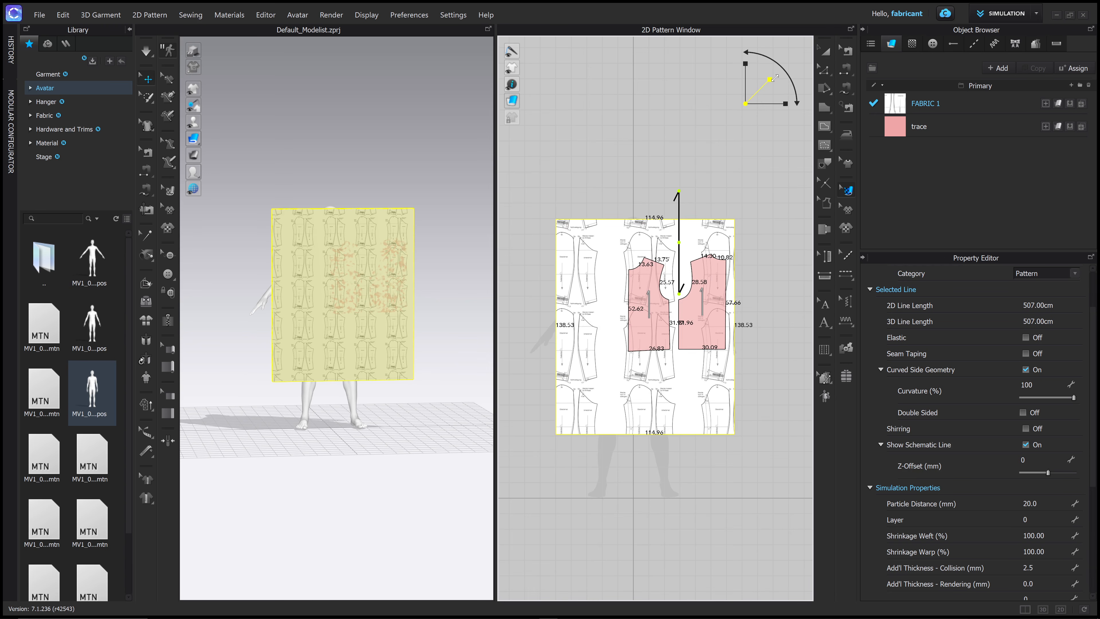
- Lower FABRIC 1's opacity to 27 so the avatar silhouette shows through the sleeve draft
{"action": "left_click", "coordinate": [968, 104]}
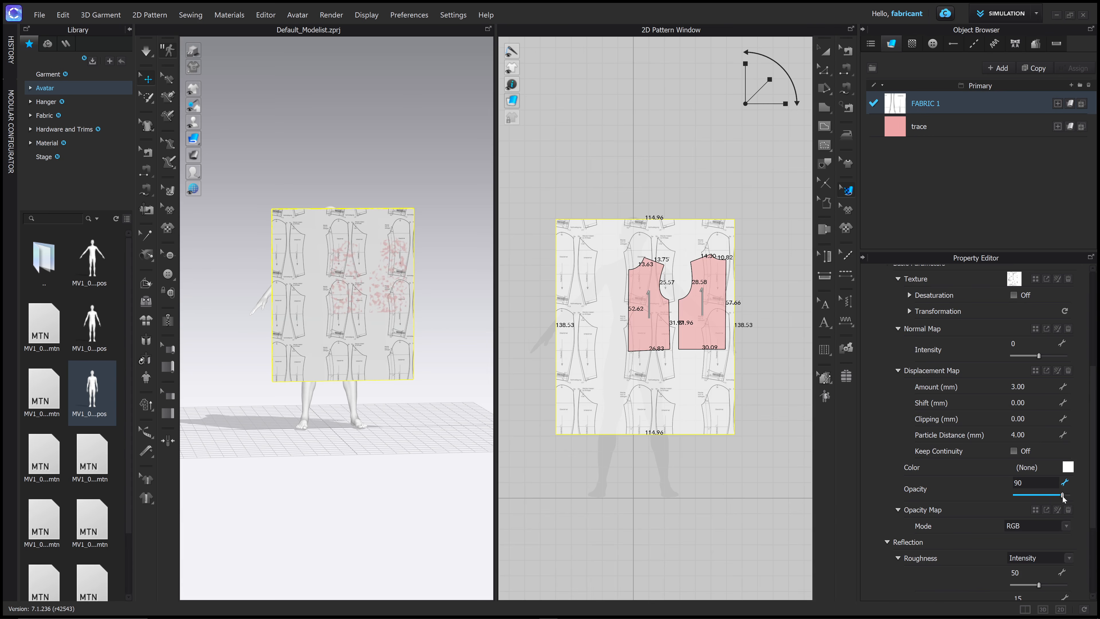
{"action": "left_click", "coordinate": [765, 251]}
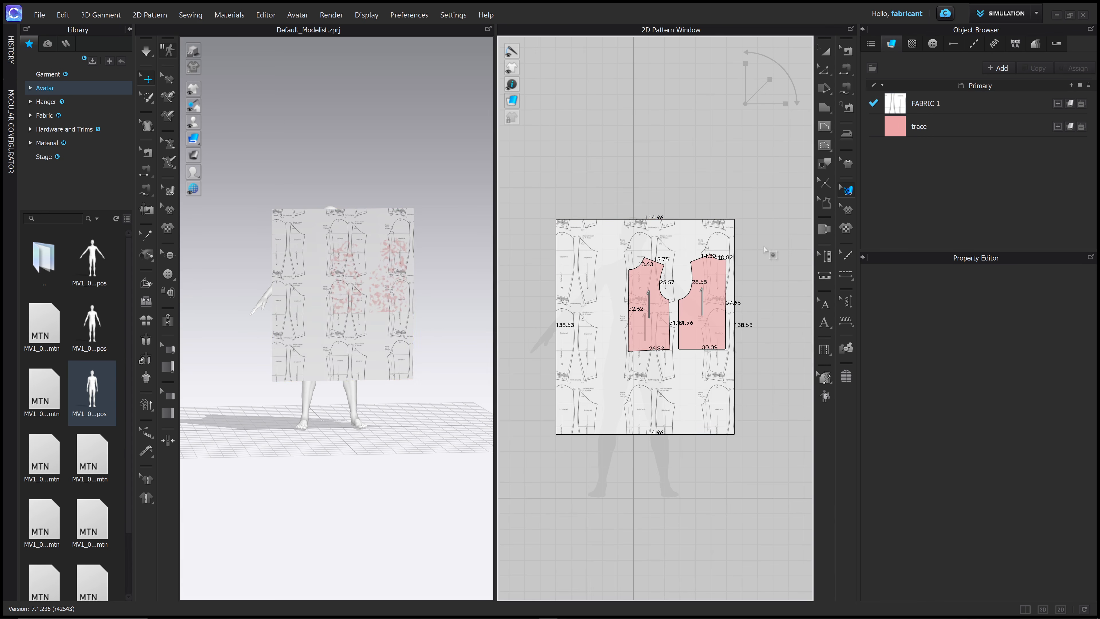
{"action": "left_click", "coordinate": [827, 53]}
{"action": "left_click", "coordinate": [682, 244]}
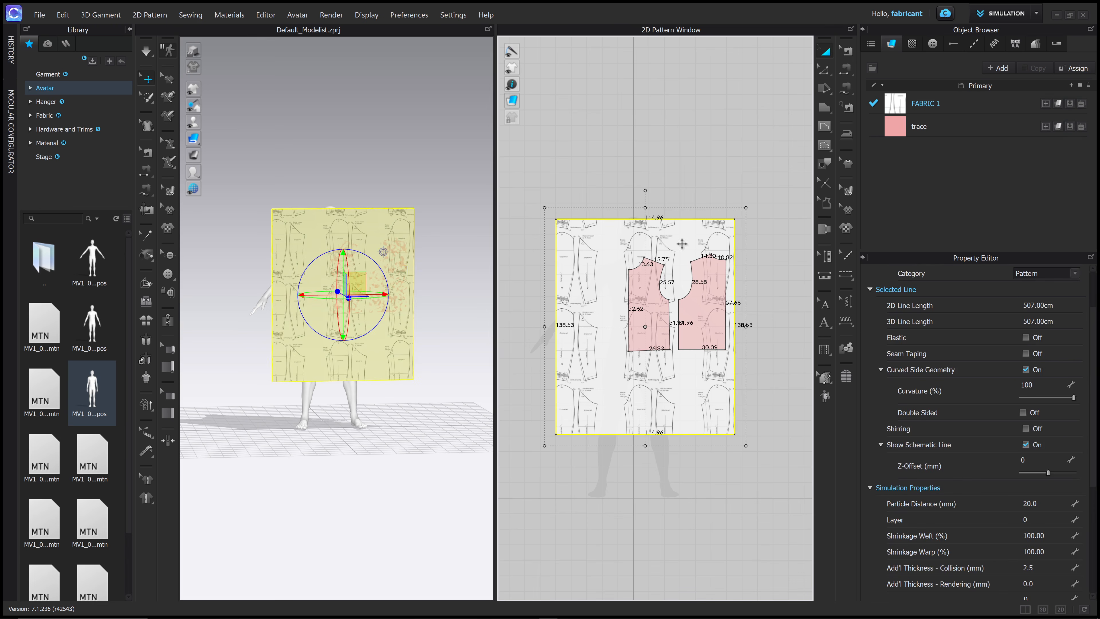
{"action": "left_click", "coordinate": [928, 106]}
{"action": "left_click_drag", "start_coordinate": [1054, 497], "coordinate": [1032, 496]}
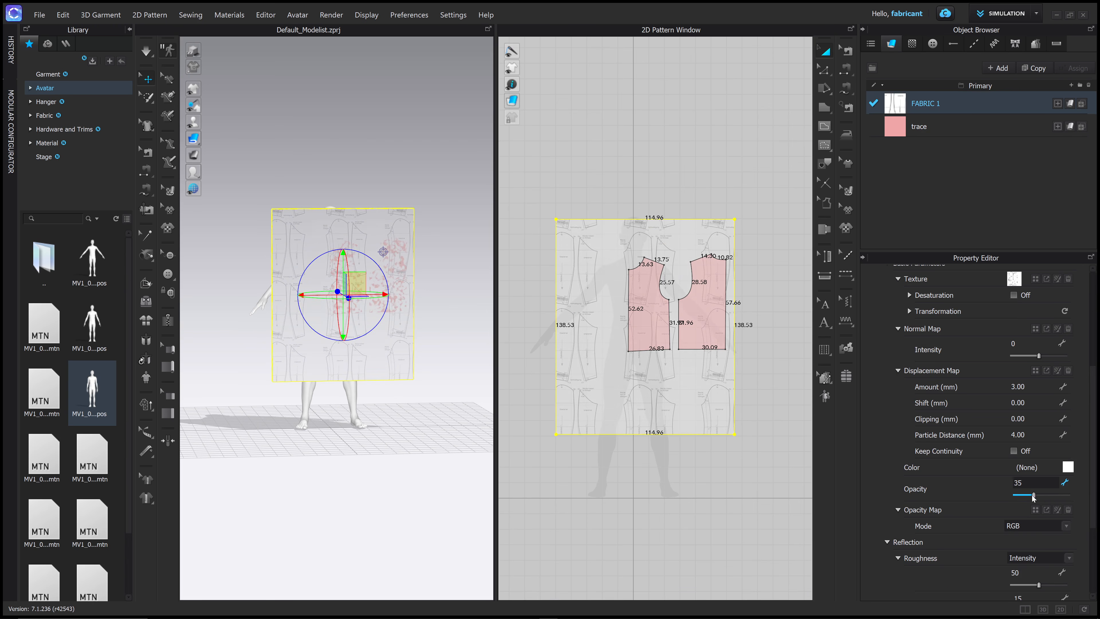
{"action": "scroll", "coordinate": [722, 204], "scroll_direction": "down", "scroll_amount": 3}
{"action": "scroll", "coordinate": [701, 243], "scroll_direction": "up", "scroll_amount": 6}
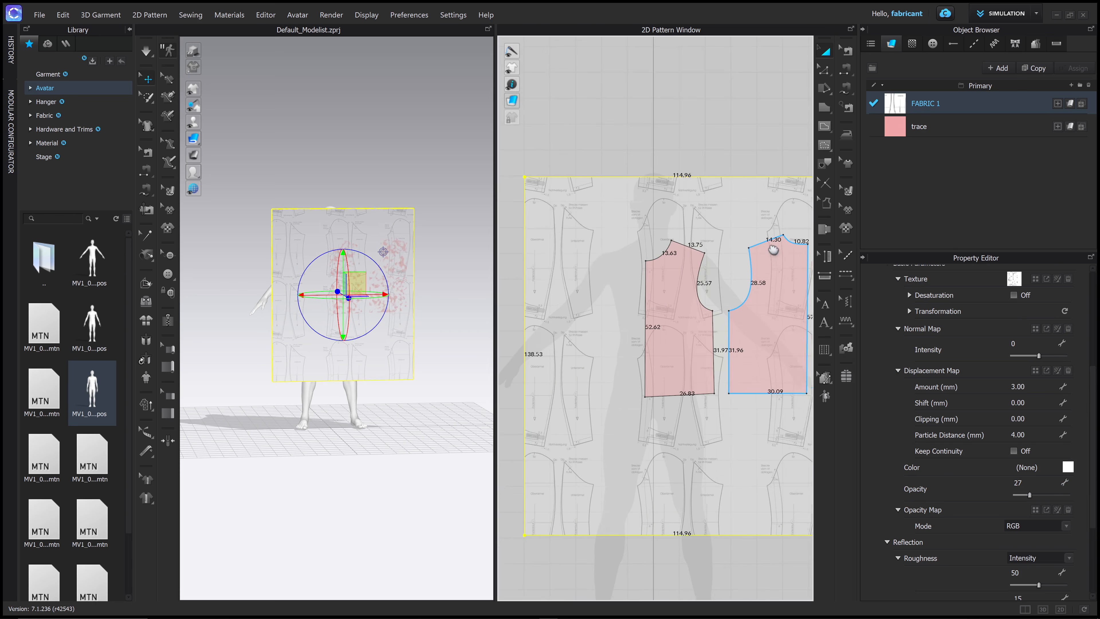
- Reselect the background pattern with Edit Texture (2D) and shift the sleeve draft texture downward over the avatar silhouette
{"action": "left_click", "coordinate": [699, 252]}
{"action": "middle_click_drag", "start_coordinate": [698, 252], "coordinate": [654, 258]}
{"action": "left_click", "coordinate": [845, 189]}
{"action": "left_click", "coordinate": [665, 269]}
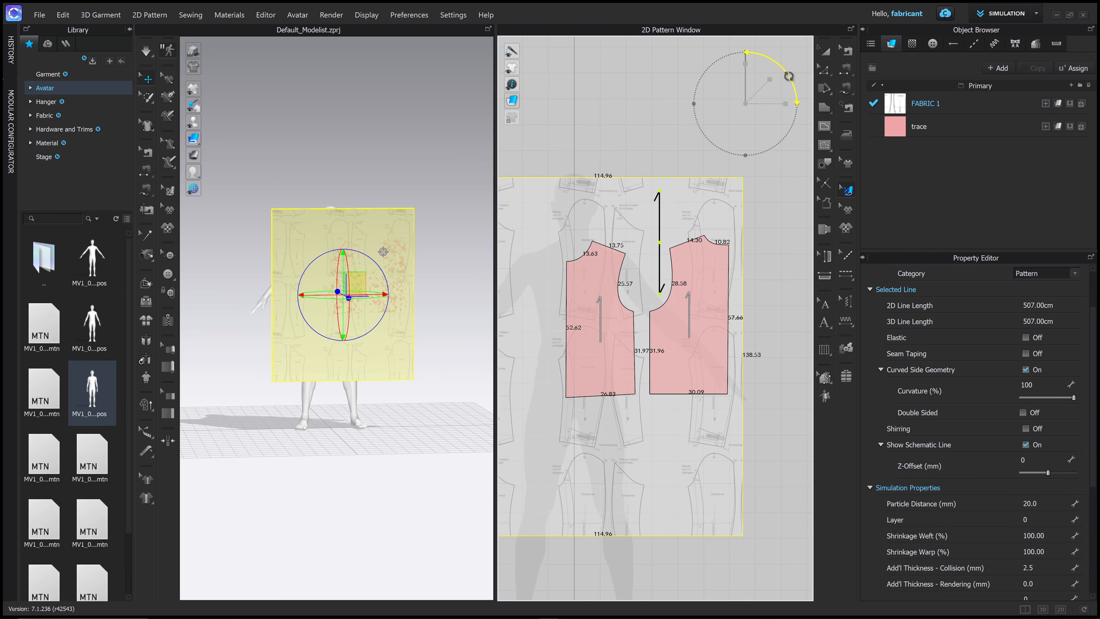
{"action": "left_click_drag", "start_coordinate": [659, 242], "coordinate": [665, 323]}
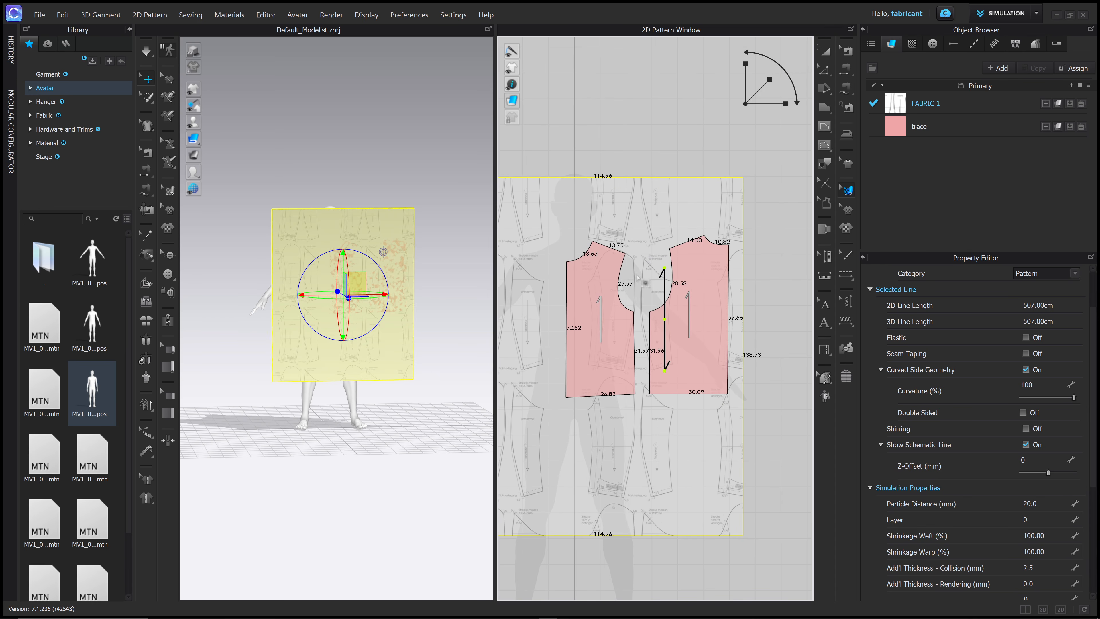
- Rotate the sleeve draft texture diagonally, enlarge it further and reposition it over the avatar silhouette's arm
{"action": "middle_click_drag", "start_coordinate": [509, 274], "coordinate": [621, 257]}
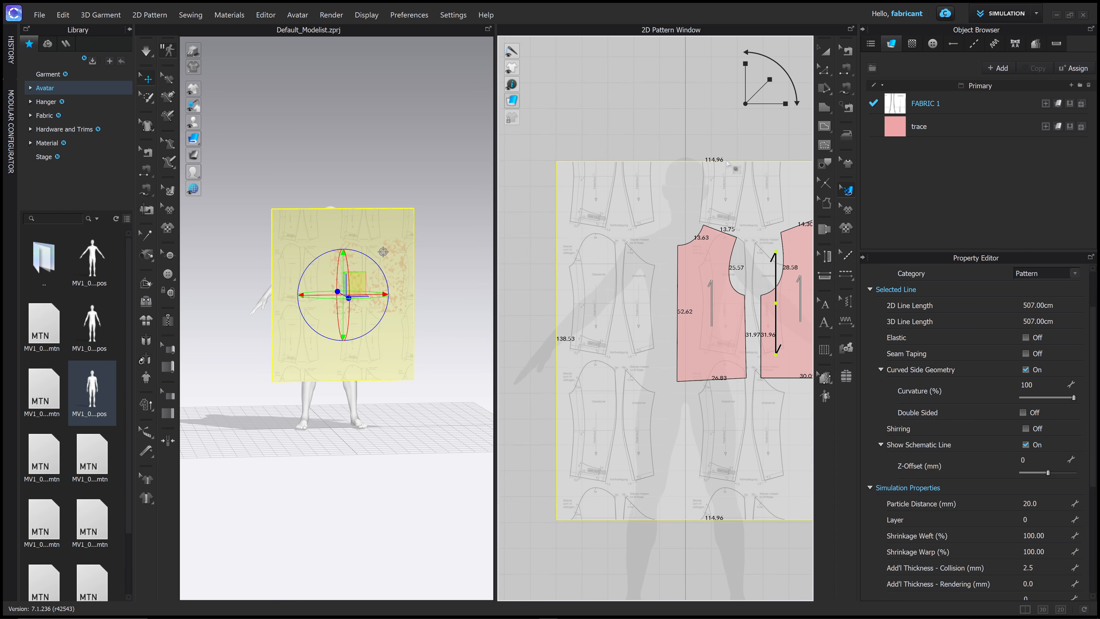
{"action": "left_click_drag", "start_coordinate": [769, 79], "coordinate": [820, 95]}
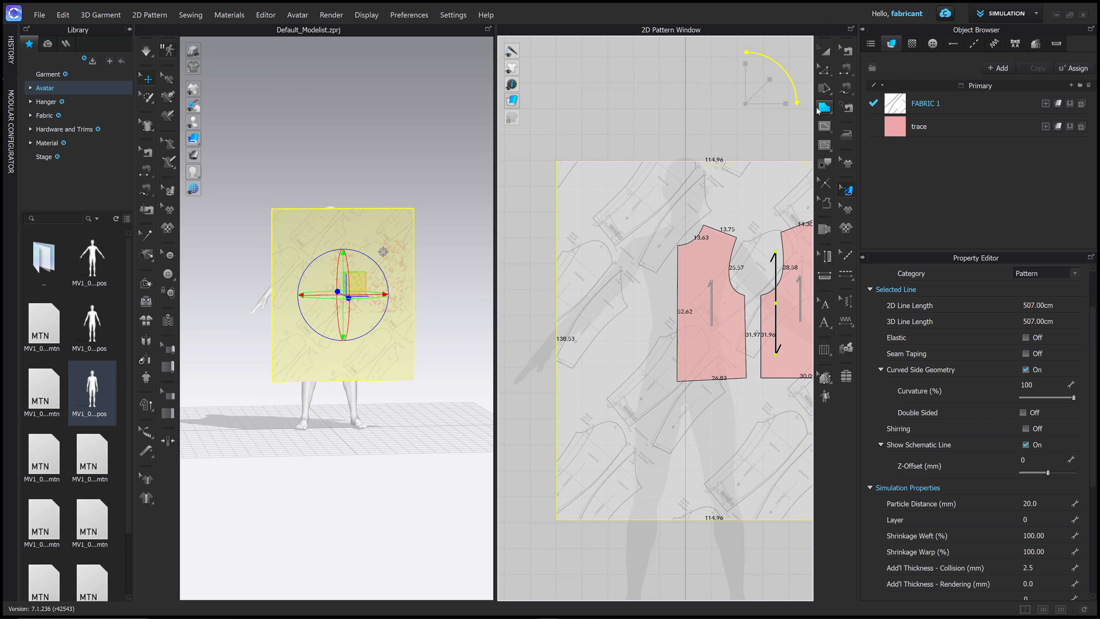
{"action": "left_click_drag", "start_coordinate": [630, 295], "coordinate": [661, 292]}
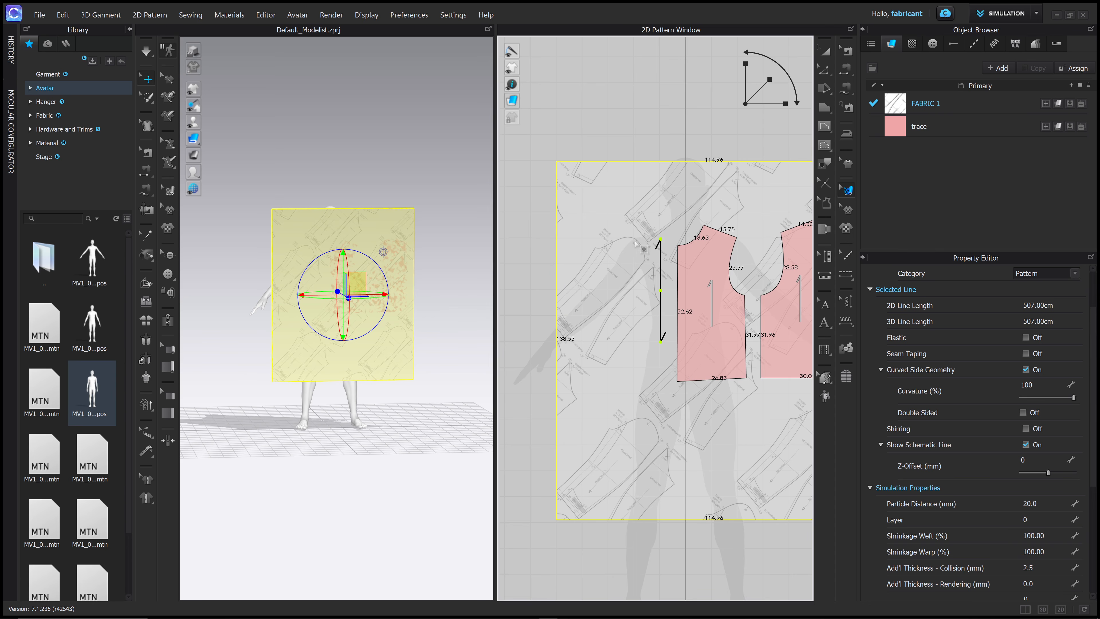
{"action": "middle_click_drag", "start_coordinate": [671, 291], "coordinate": [681, 248]}
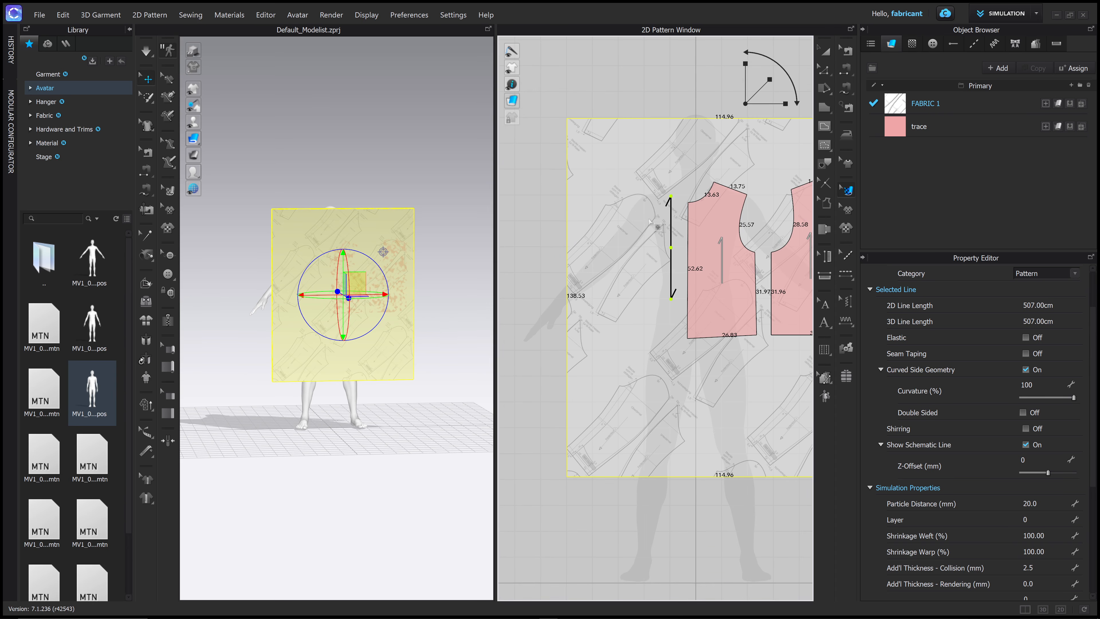
{"action": "mouse_move", "coordinate": [772, 78]}
{"action": "left_mouse_down"}
{"action": "mouse_move", "coordinate": [620, 219]}
{"action": "mouse_move", "coordinate": [668, 259]}
{"action": "mouse_move", "coordinate": [674, 303]}
{"action": "left_mouse_up"}
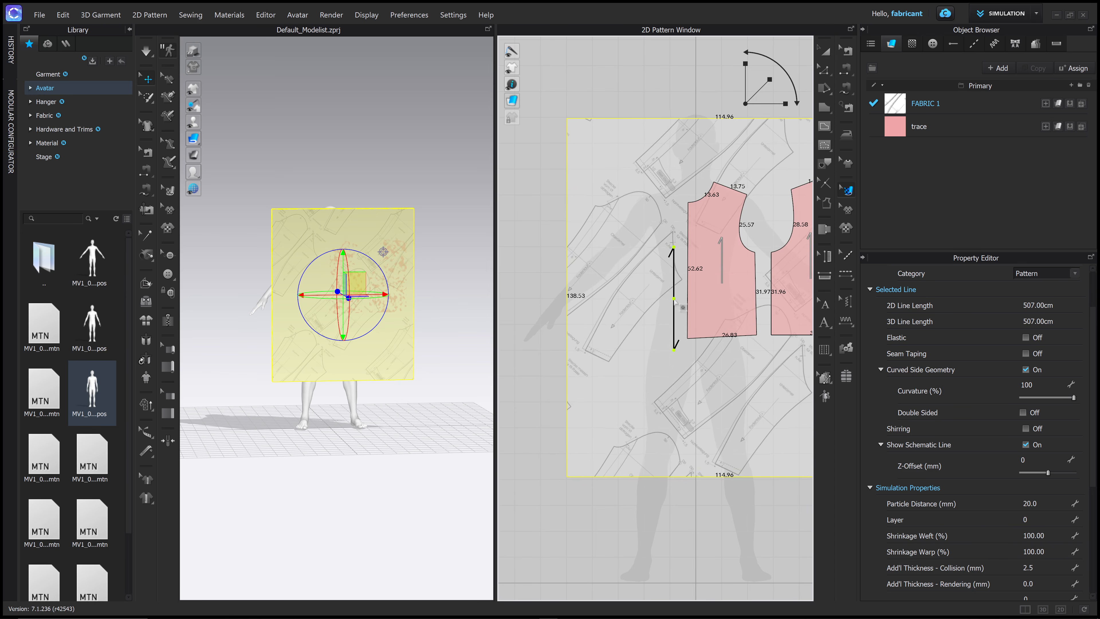
- Rotate the sleeve draft to the opposite diagonal and move it beneath the back bodice piece along the silhouette's other arm
{"action": "middle_click_drag", "start_coordinate": [728, 282], "coordinate": [594, 315]}
{"action": "left_click", "coordinate": [778, 66]}
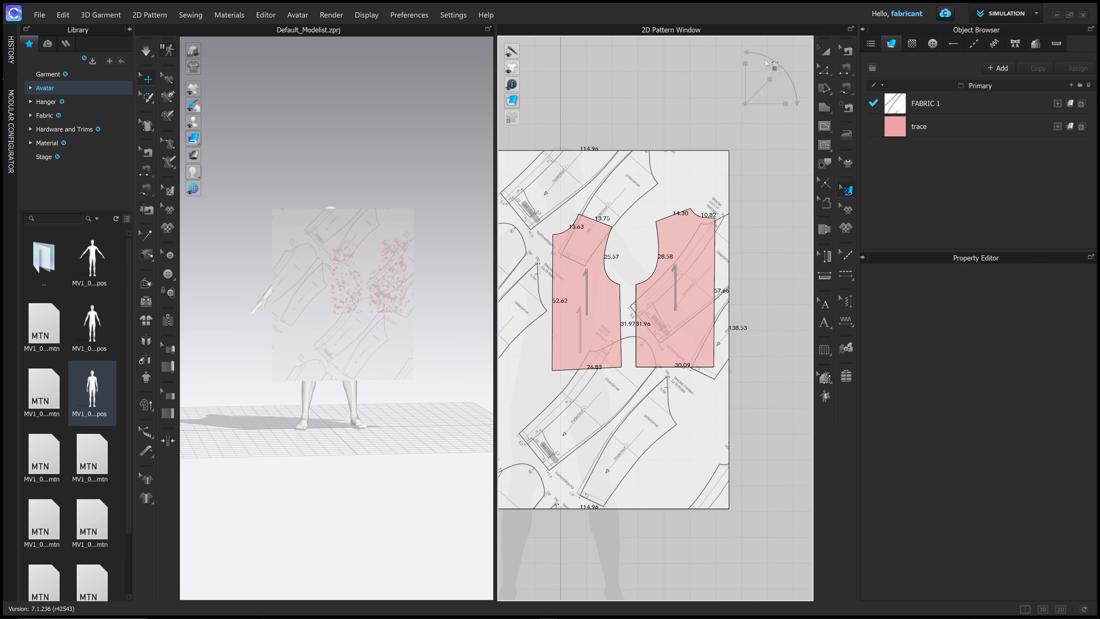
{"action": "left_click", "coordinate": [649, 199]}
{"action": "mouse_move", "coordinate": [780, 71]}
{"action": "left_mouse_down"}
{"action": "mouse_move", "coordinate": [762, 54]}
{"action": "mouse_move", "coordinate": [710, 56]}
{"action": "left_mouse_up"}
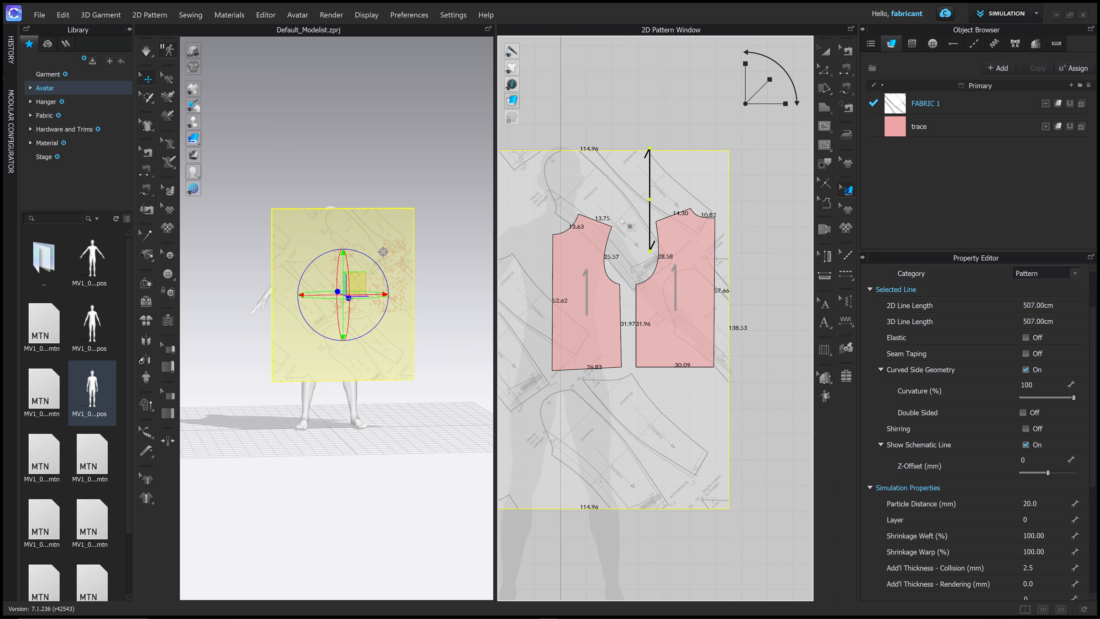
{"action": "mouse_move", "coordinate": [627, 219]}
{"action": "left_mouse_down"}
{"action": "mouse_move", "coordinate": [674, 305]}
{"action": "mouse_move", "coordinate": [690, 294]}
{"action": "left_mouse_up"}
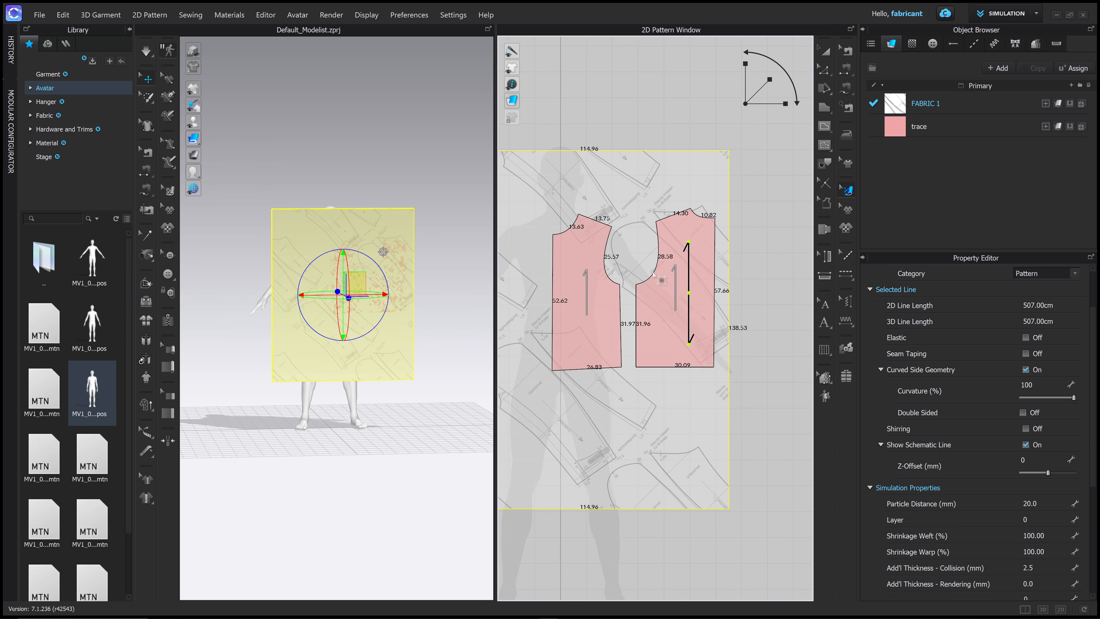
- Scale the sleeve draft texture down slightly to suit the silhouette's arm length, and move it back beneath the back bodice piece
{"action": "scroll", "coordinate": [718, 357], "scroll_direction": "up", "scroll_amount": 6}
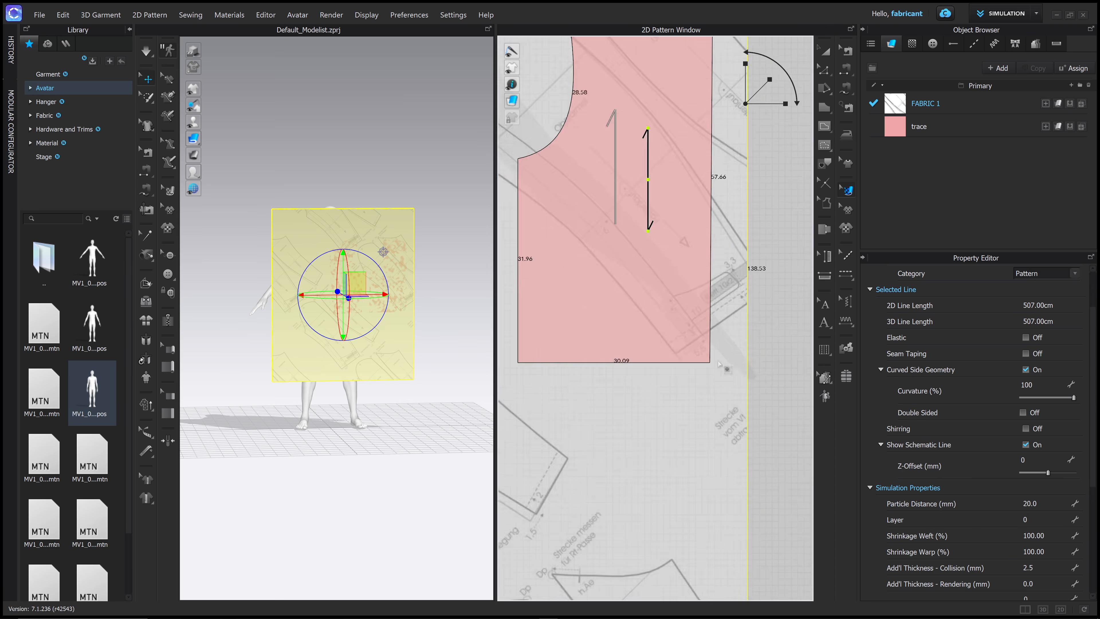
{"action": "scroll", "coordinate": [620, 299], "scroll_direction": "down", "scroll_amount": 5}
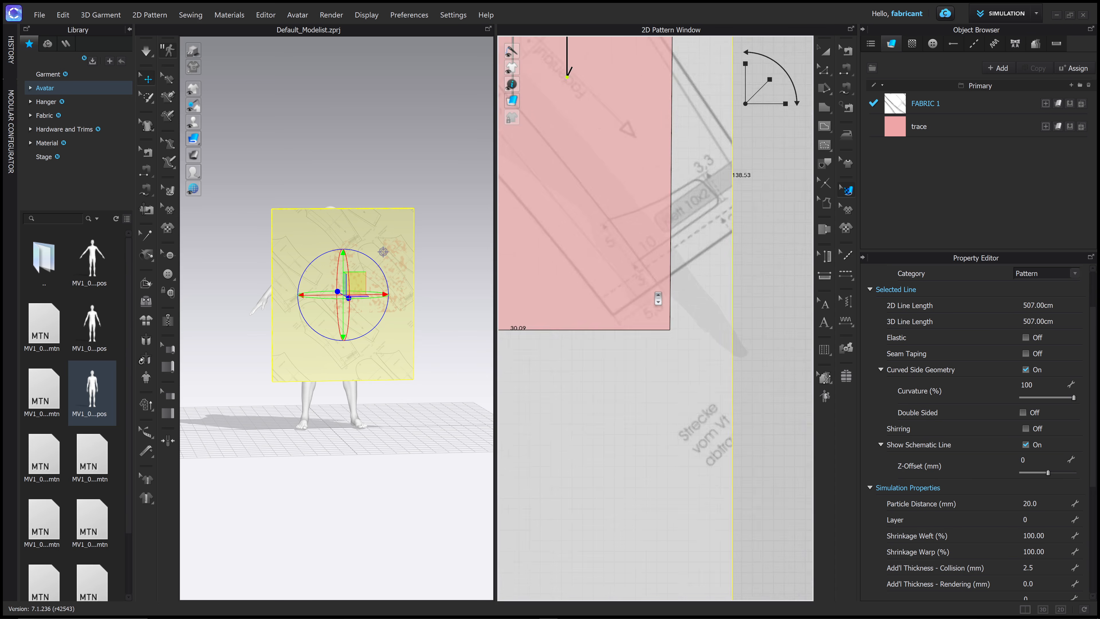
{"action": "right_click_drag", "start_coordinate": [650, 58], "coordinate": [680, 113]}
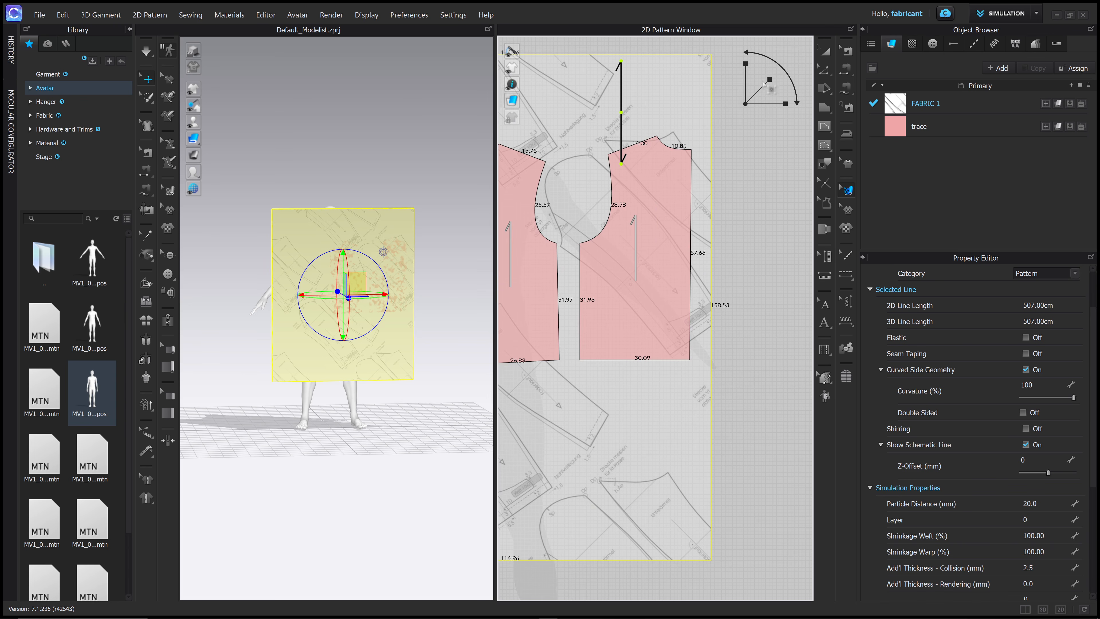
{"action": "left_click_drag", "start_coordinate": [765, 84], "coordinate": [765, 80]}
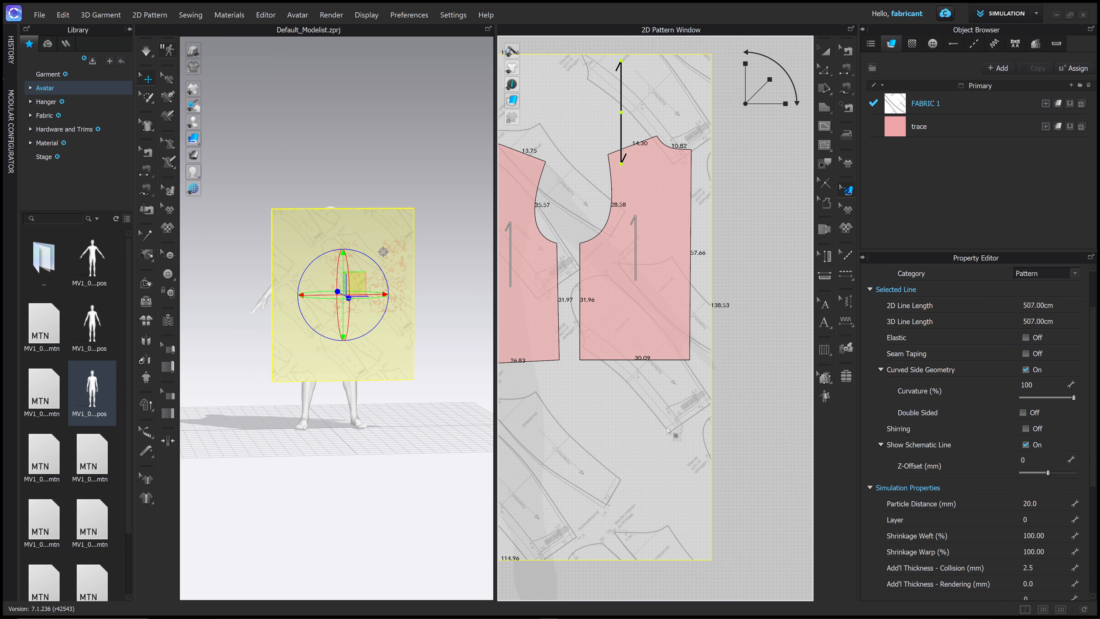
{"action": "mouse_move", "coordinate": [621, 112]}
{"action": "left_mouse_down"}
{"action": "mouse_move", "coordinate": [602, 374]}
{"action": "mouse_move", "coordinate": [640, 325]}
{"action": "mouse_move", "coordinate": [638, 308]}
{"action": "left_mouse_up"}
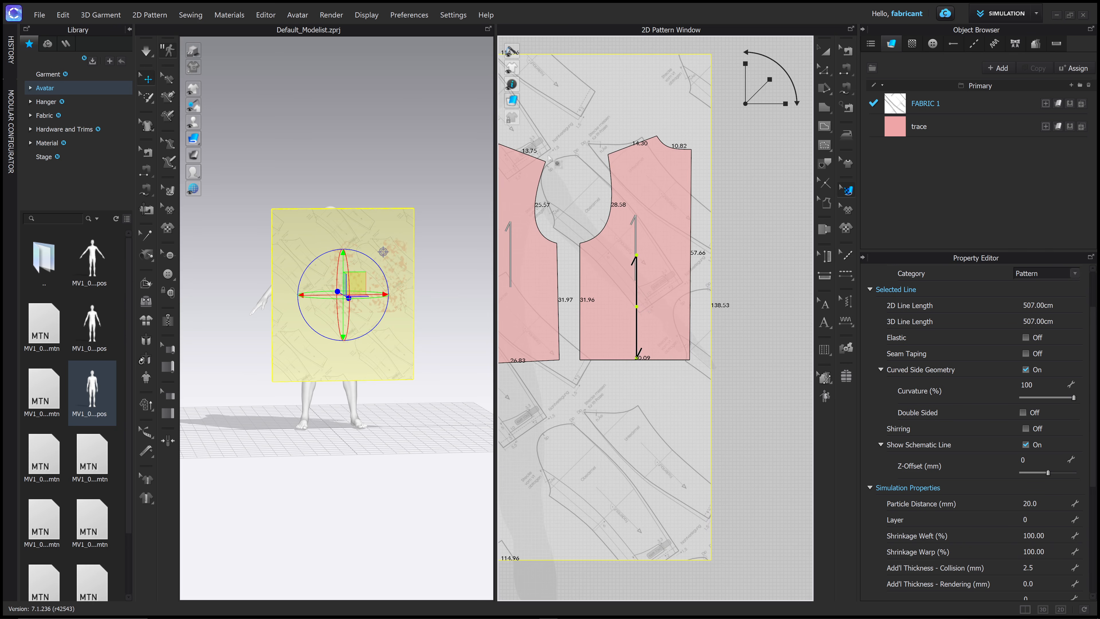
- Fine-tune the sleeve draft's scale and position so its sleeve cap sits at the silhouette's shoulder and its cuff near the wrist
{"action": "scroll", "coordinate": [670, 322], "scroll_direction": "up", "scroll_amount": 3}
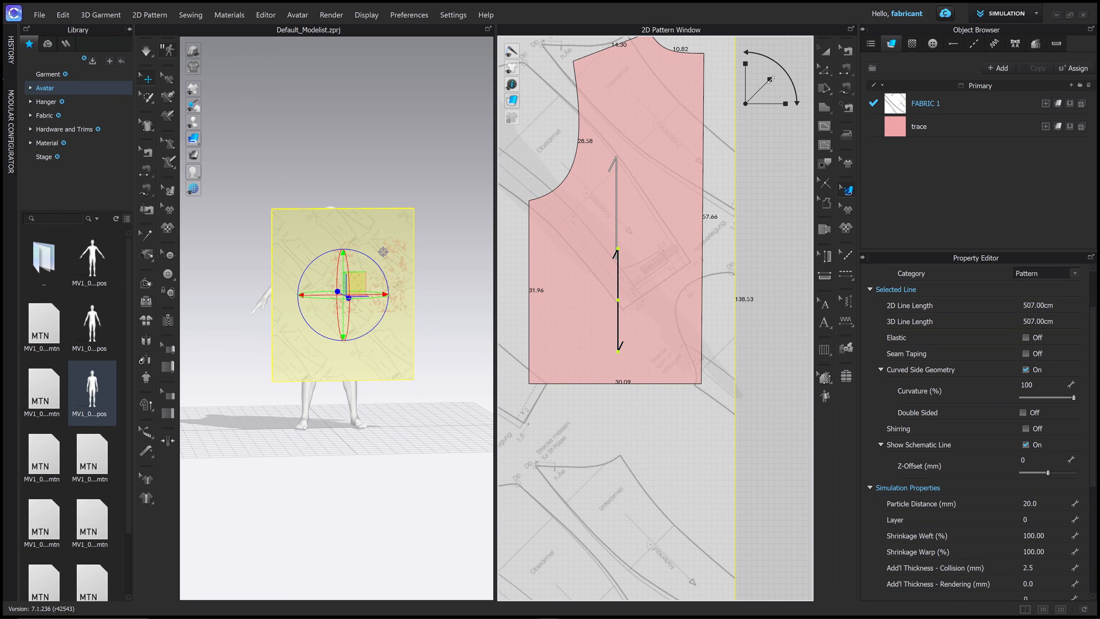
{"action": "left_click_drag", "start_coordinate": [770, 79], "coordinate": [773, 78]}
{"action": "left_click_drag", "start_coordinate": [562, 164], "coordinate": [568, 202]}
{"action": "scroll", "coordinate": [567, 201], "scroll_direction": "down", "scroll_amount": 3}
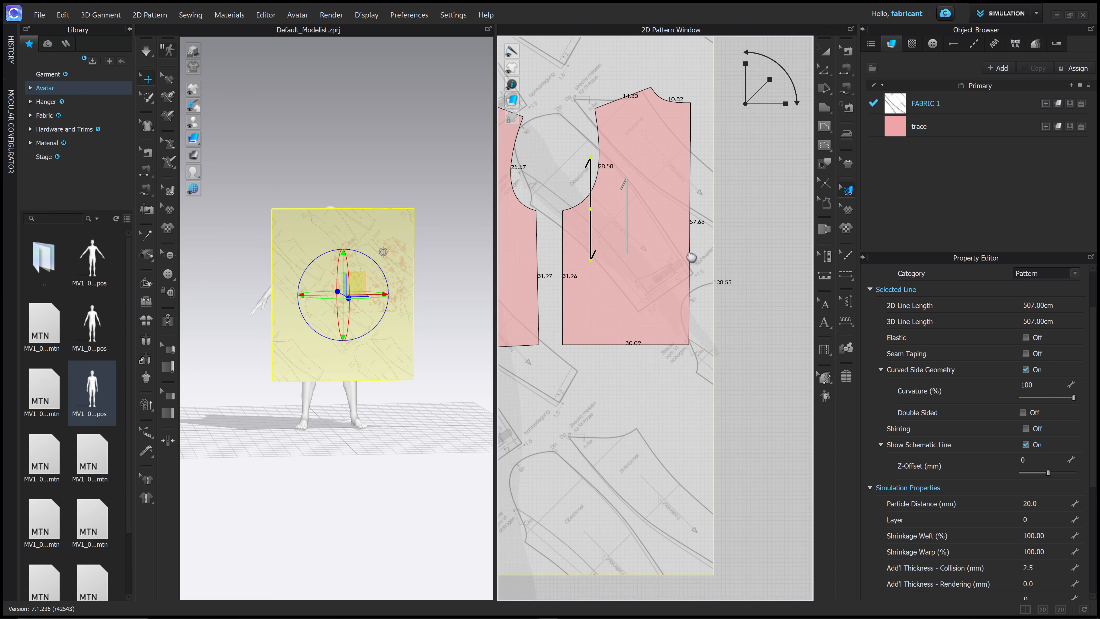
{"action": "middle_click_drag", "start_coordinate": [577, 160], "coordinate": [597, 173]}
{"action": "left_click_drag", "start_coordinate": [569, 153], "coordinate": [571, 147]}
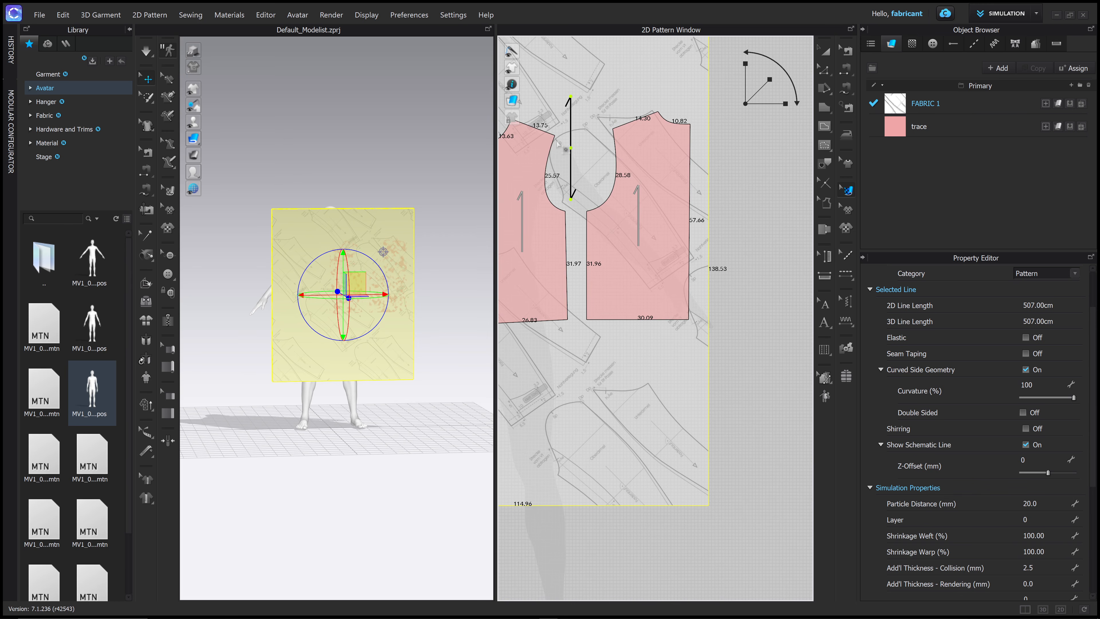
- Move the back bodice piece down and away from the sleeve draft, leaving the two sleeve outlines uncovered
{"action": "left_click", "coordinate": [665, 293]}
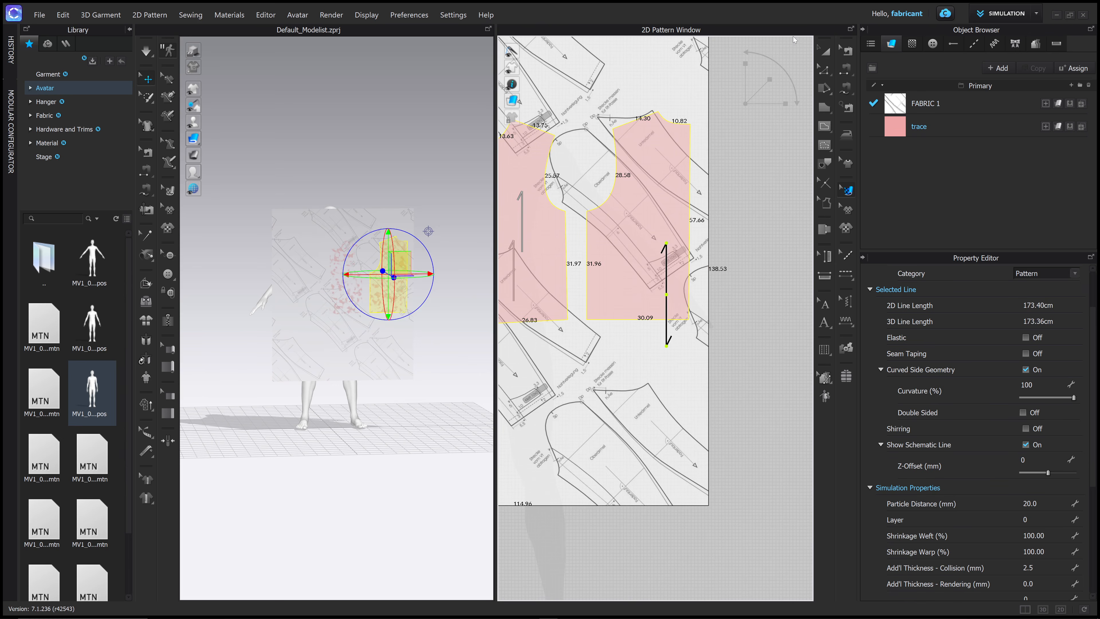
{"action": "key", "text": "a"}
{"action": "left_click_drag", "start_coordinate": [649, 264], "coordinate": [497, 523]}
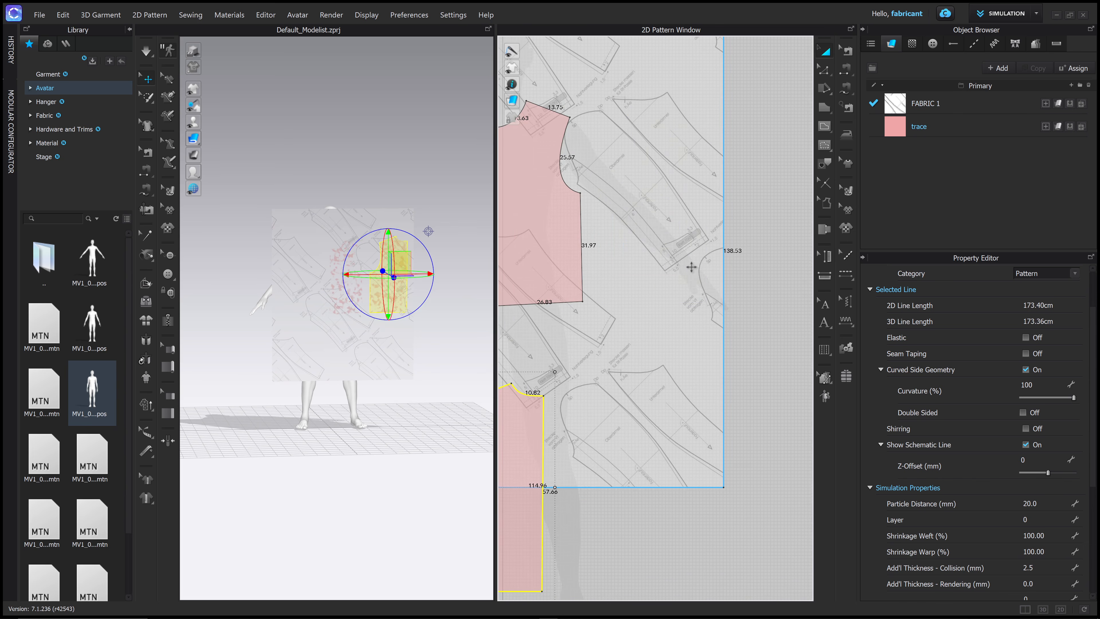
{"action": "scroll", "coordinate": [684, 244], "scroll_direction": "up", "scroll_amount": 3}
{"action": "middle_click_drag", "start_coordinate": [682, 226], "coordinate": [711, 349]}
{"action": "scroll", "coordinate": [713, 353], "scroll_direction": "down", "scroll_amount": 1}
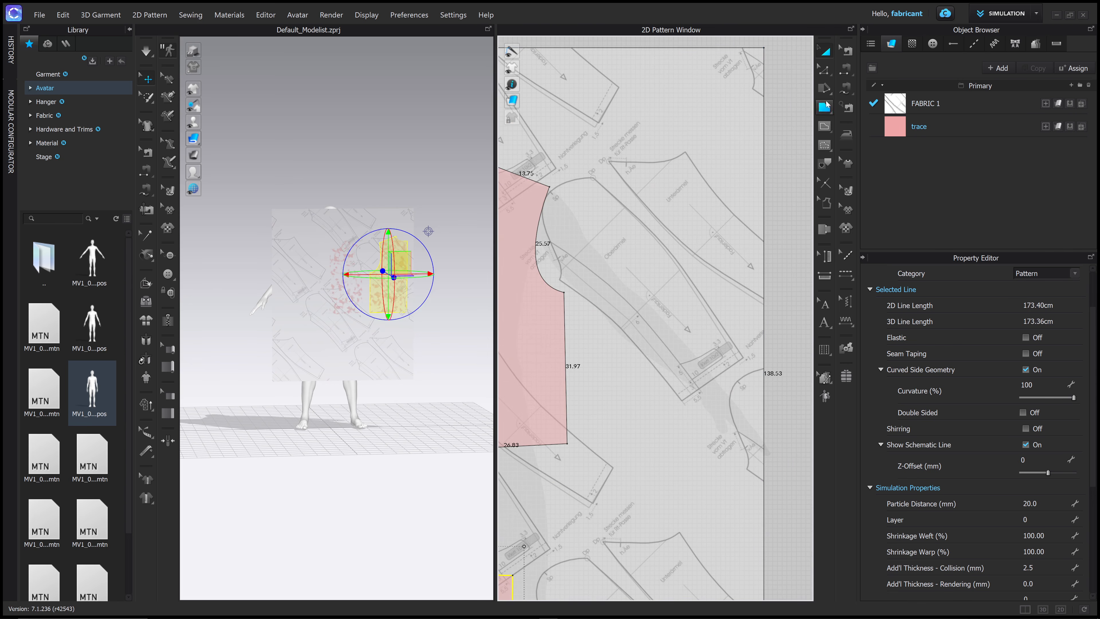
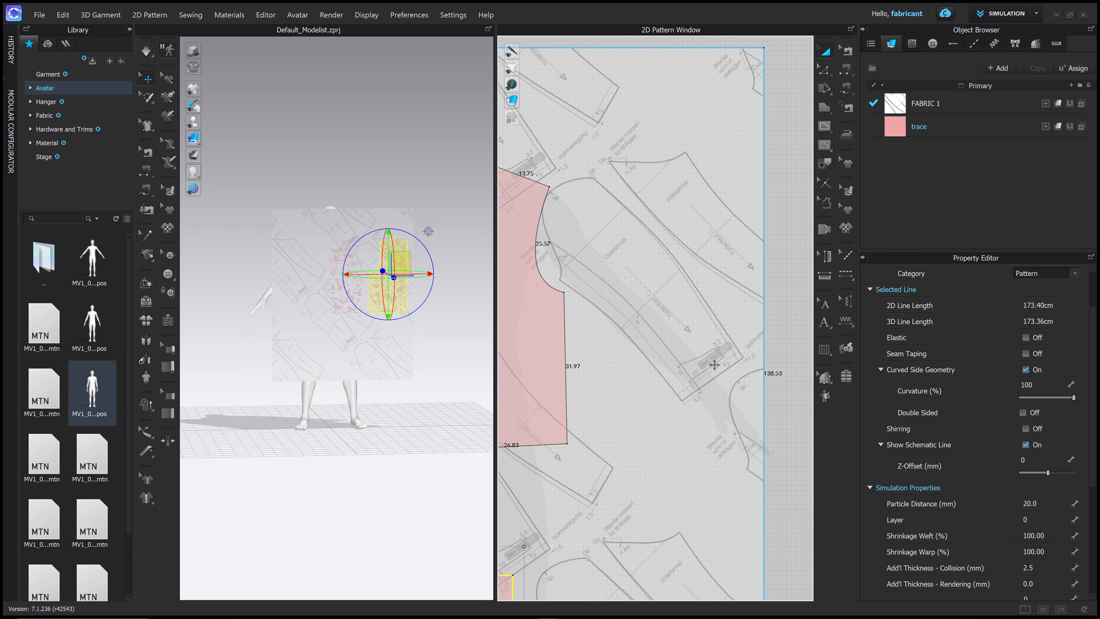
- Rotate the FABRIC 1 draft texture on the large rectangle so the sleeve outlines stand upright with vertical grainlines
{"action": "scroll", "coordinate": [658, 308], "scroll_direction": "down", "scroll_amount": 4}
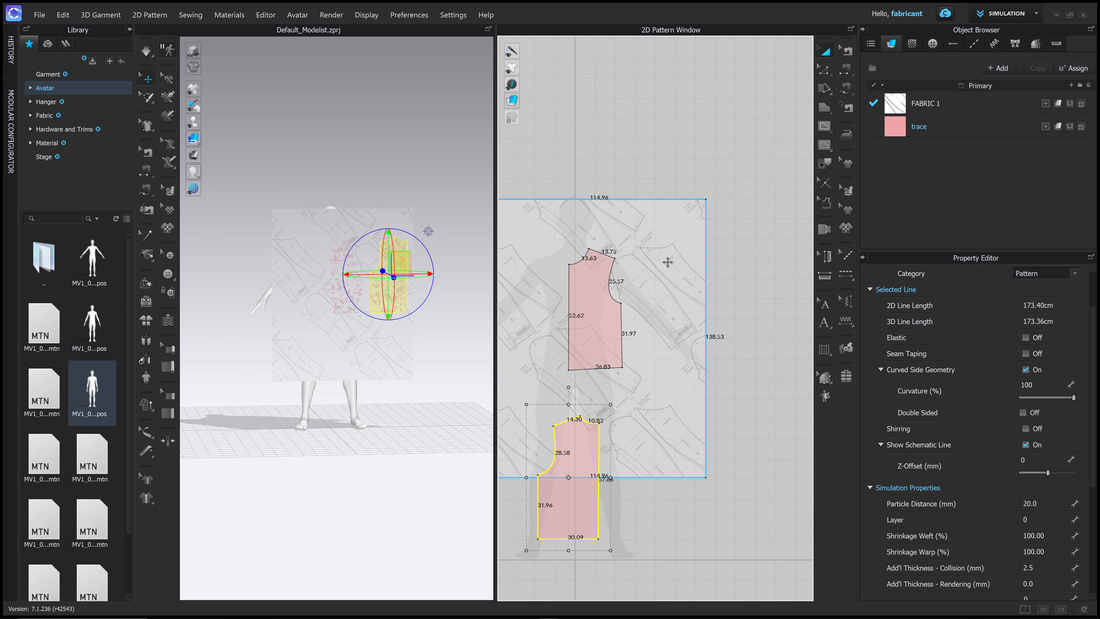
{"action": "left_click", "coordinate": [847, 190]}
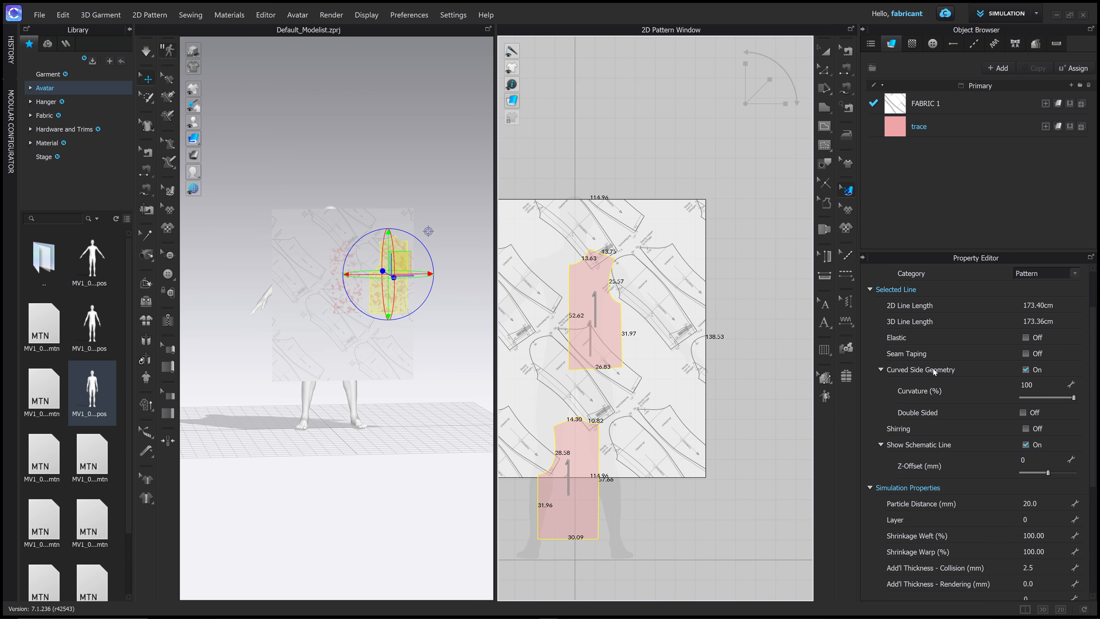
{"action": "scroll", "coordinate": [934, 371], "scroll_direction": "down", "scroll_amount": 10}
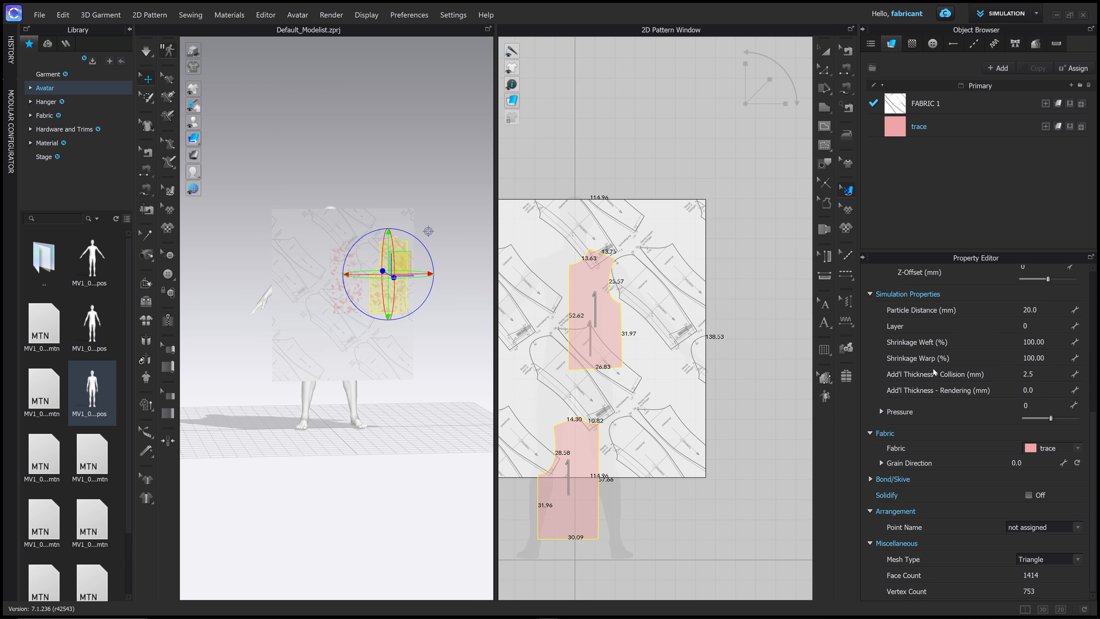
{"action": "left_click", "coordinate": [880, 463]}
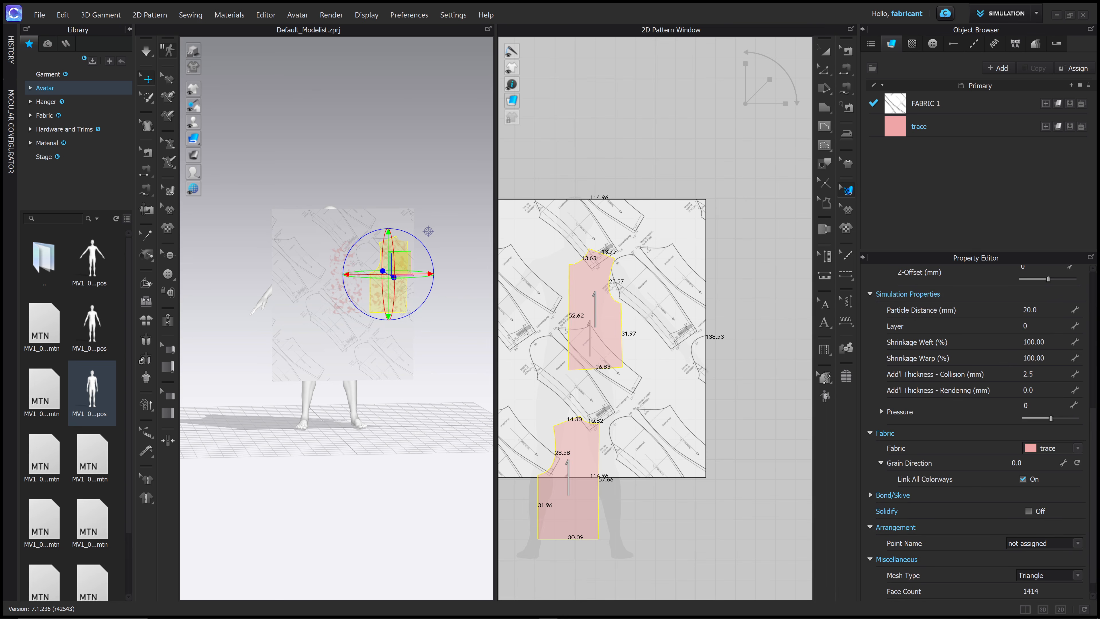
{"action": "left_click", "coordinate": [686, 292]}
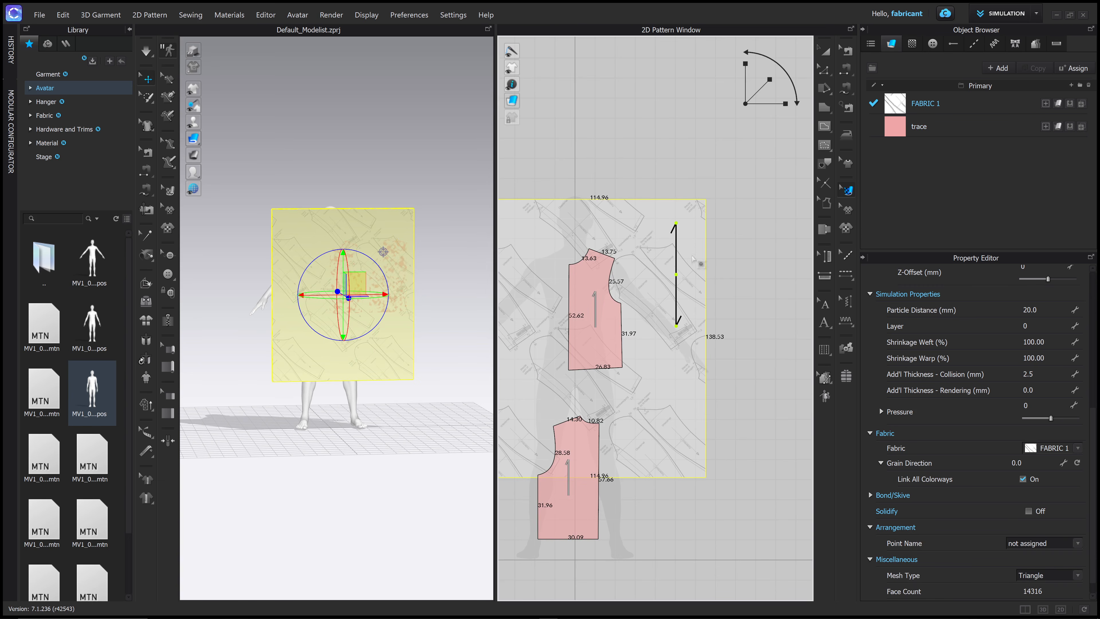
{"action": "left_click", "coordinate": [692, 255]}
{"action": "mouse_move", "coordinate": [764, 104]}
{"action": "left_mouse_down"}
{"action": "mouse_move", "coordinate": [801, 74]}
{"action": "mouse_move", "coordinate": [825, 123]}
{"action": "mouse_move", "coordinate": [795, 81]}
{"action": "mouse_move", "coordinate": [818, 105]}
{"action": "left_mouse_up"}
{"action": "middle_click_drag", "start_coordinate": [622, 148], "coordinate": [732, 103]}
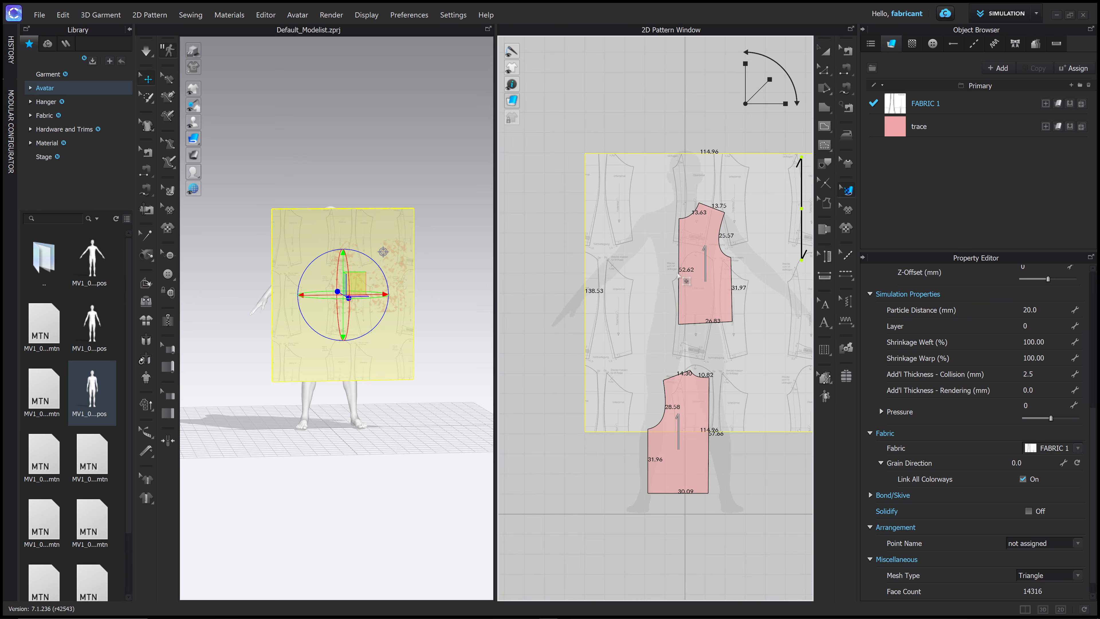
- Move both traced bodice pieces down to the draft's lower edge, side by side and clear of the middle row of sleeve outlines
{"action": "middle_click_drag", "start_coordinate": [698, 248], "coordinate": [609, 239]}
{"action": "left_click", "coordinate": [825, 51]}
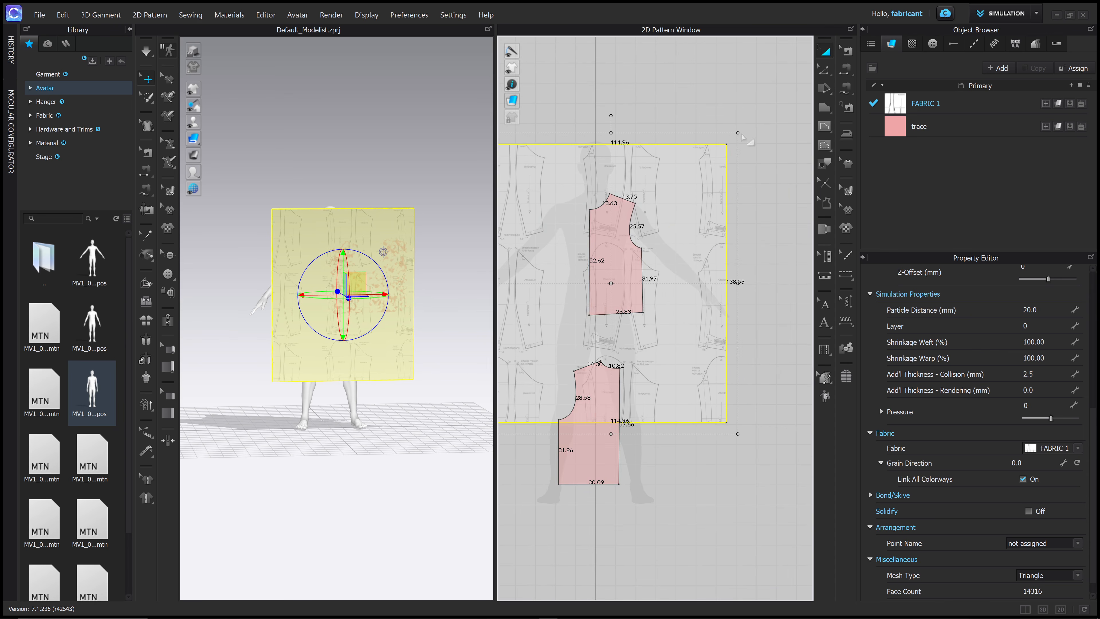
{"action": "left_click", "coordinate": [624, 274]}
{"action": "left_click_drag", "start_coordinate": [617, 282], "coordinate": [687, 456]}
{"action": "left_click_drag", "start_coordinate": [588, 426], "coordinate": [627, 462]}
{"action": "left_click", "coordinate": [666, 441]}
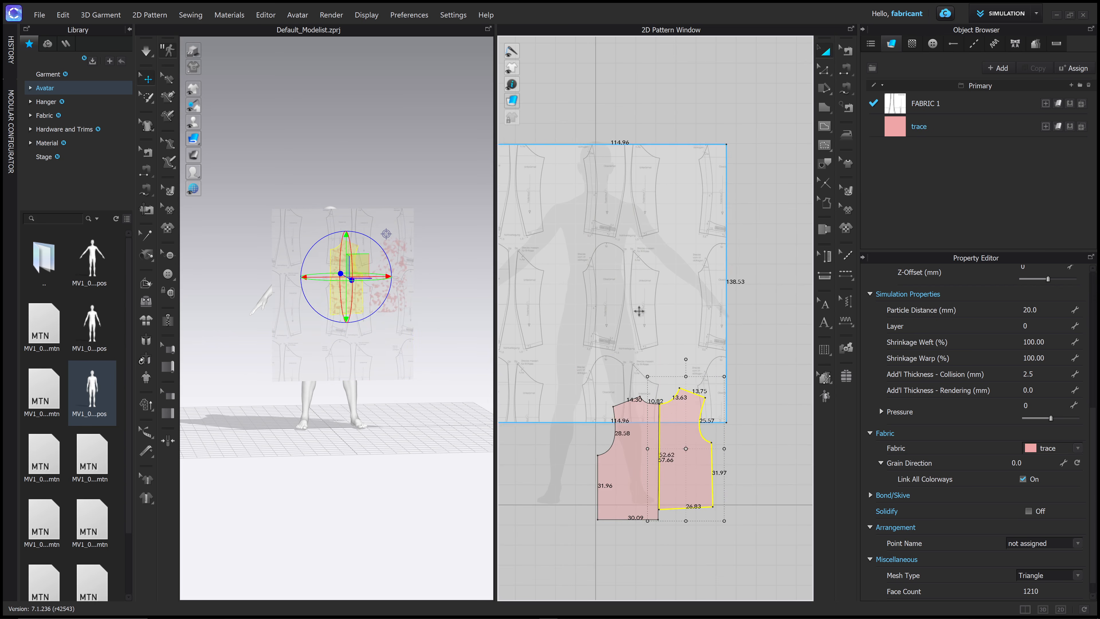
- Make trace the active fabric for new pieces before tracing the middle pair of sleeve outlines
{"action": "scroll", "coordinate": [649, 312], "scroll_direction": "up", "scroll_amount": 3}
{"action": "scroll", "coordinate": [662, 312], "scroll_direction": "up", "scroll_amount": 4}
{"action": "middle_click_drag", "start_coordinate": [662, 312], "coordinate": [709, 200]}
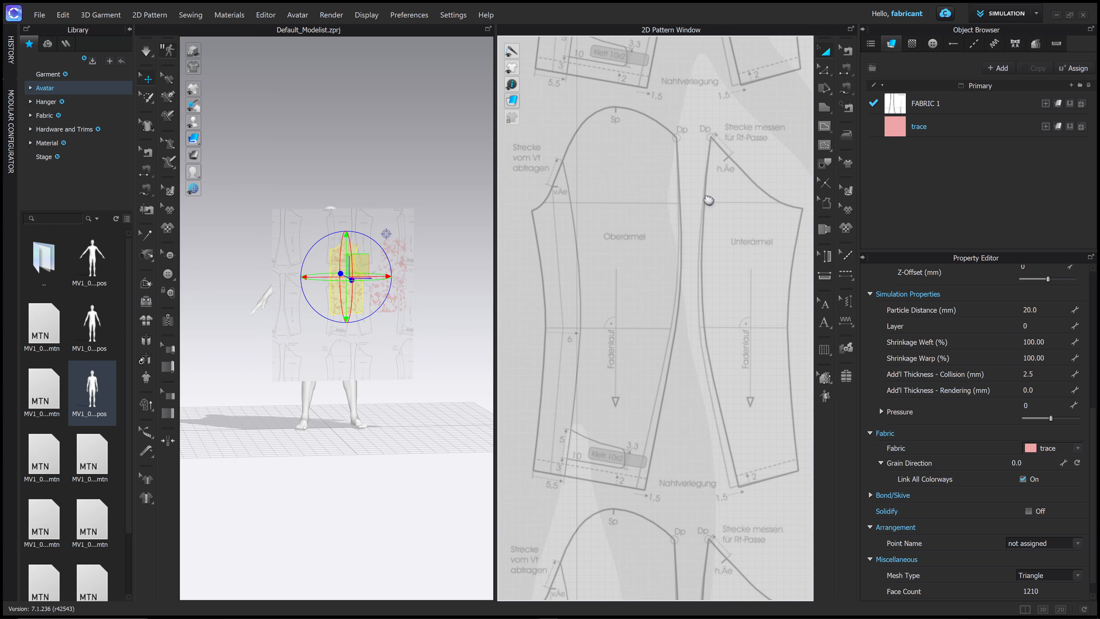
{"action": "scroll", "coordinate": [704, 146], "scroll_direction": "down", "scroll_amount": 4}
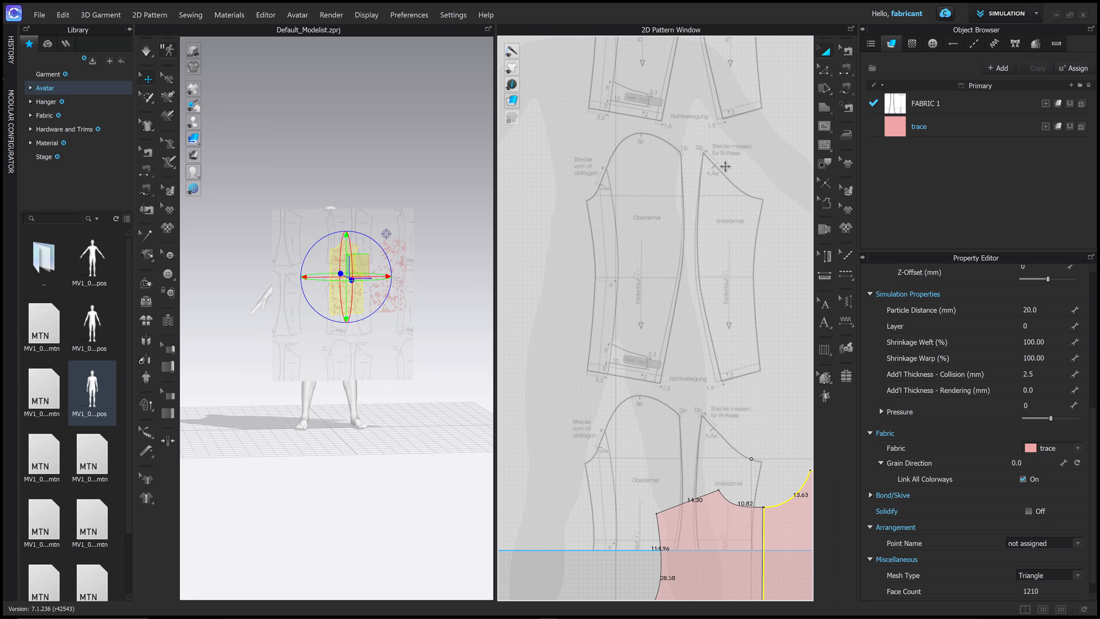
{"action": "left_click", "coordinate": [942, 129]}
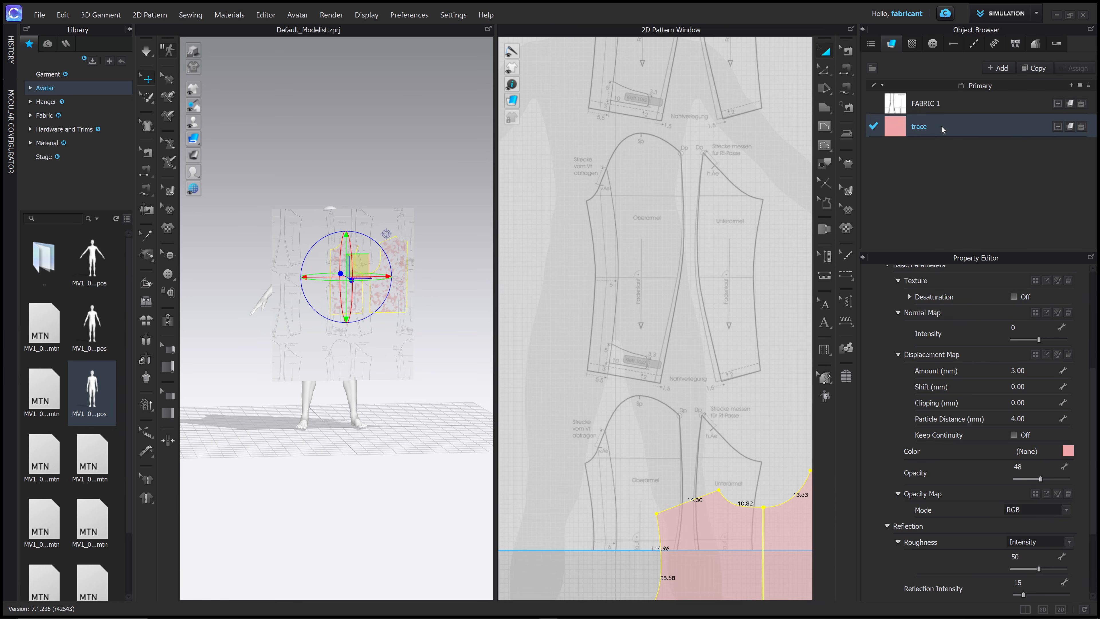
- Start a polygon on the upper sleeve (Oberärmel) outline, from the Dp point over cap point Sp to the underarm corner and down to the elbow line
{"action": "left_click", "coordinate": [826, 110]}
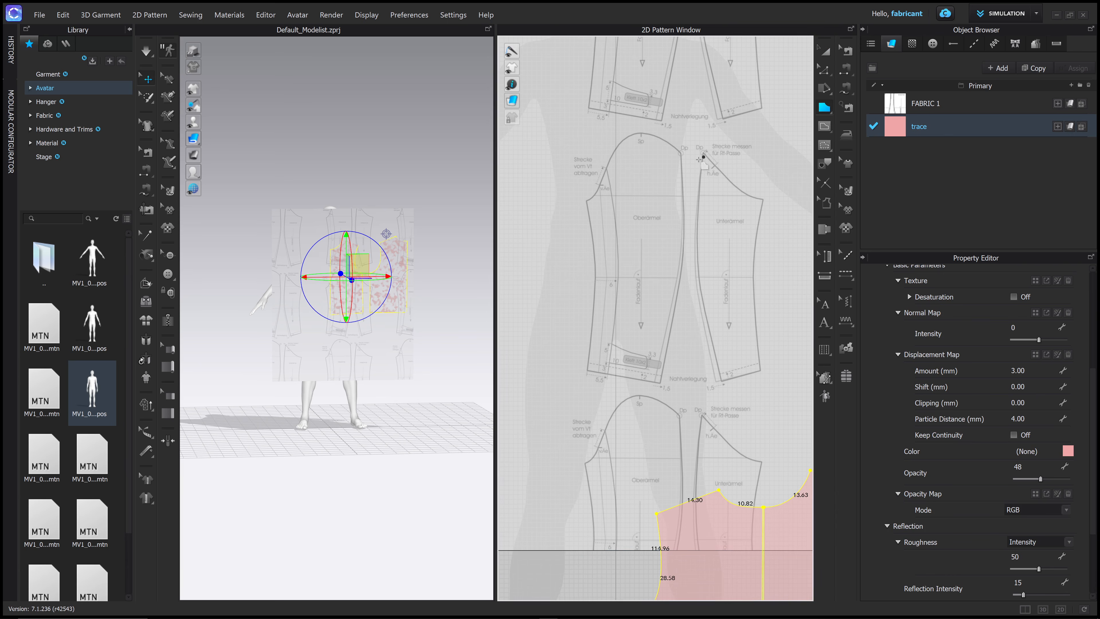
{"action": "scroll", "coordinate": [678, 155], "scroll_direction": "down", "scroll_amount": 3}
{"action": "scroll", "coordinate": [678, 155], "scroll_direction": "up", "scroll_amount": 4}
{"action": "scroll", "coordinate": [678, 155], "scroll_direction": "up", "scroll_amount": 3}
{"action": "middle_click_drag", "start_coordinate": [689, 160], "coordinate": [745, 162]}
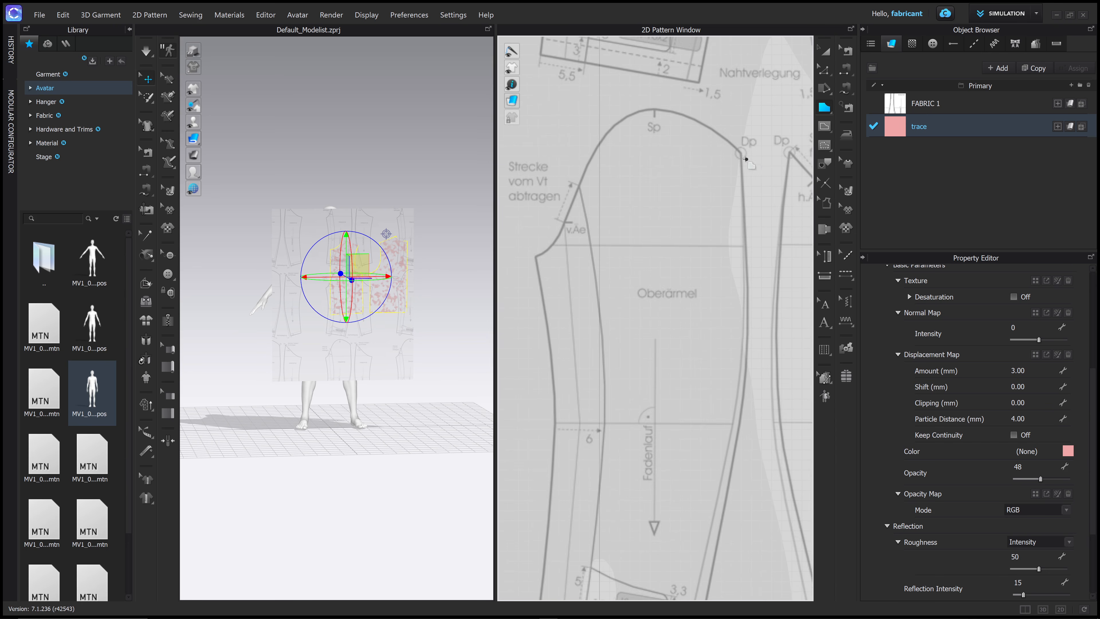
{"action": "scroll", "coordinate": [746, 163], "scroll_direction": "down", "scroll_amount": 1}
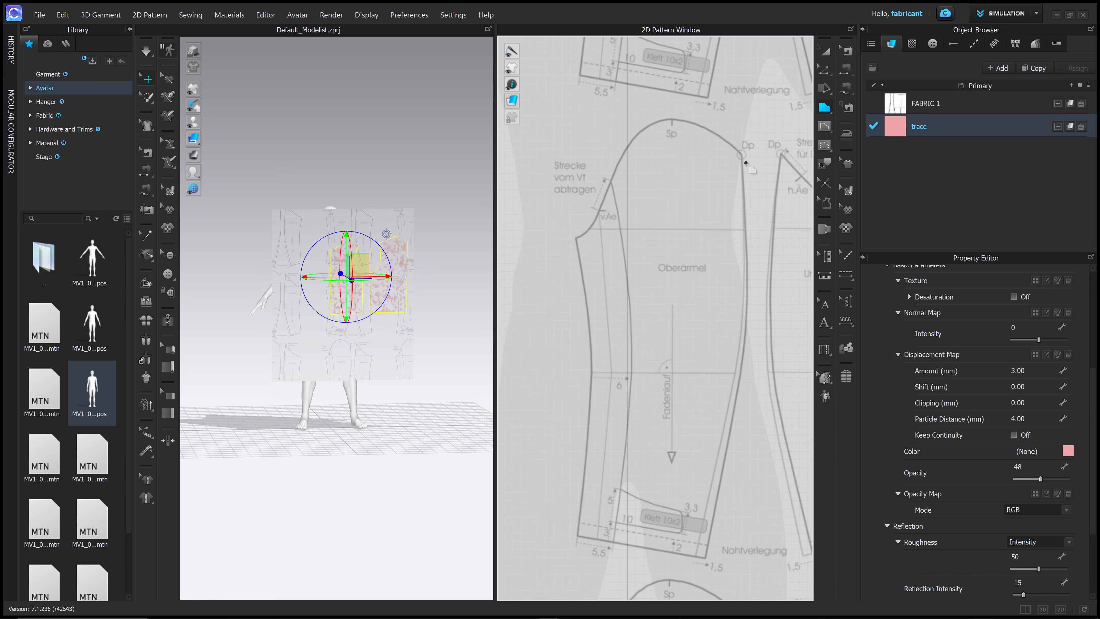
{"action": "left_click", "coordinate": [673, 119]}
{"action": "left_click", "coordinate": [575, 238]}
{"action": "middle_click_drag", "start_coordinate": [617, 360], "coordinate": [609, 284]}
{"action": "left_click", "coordinate": [583, 298]}
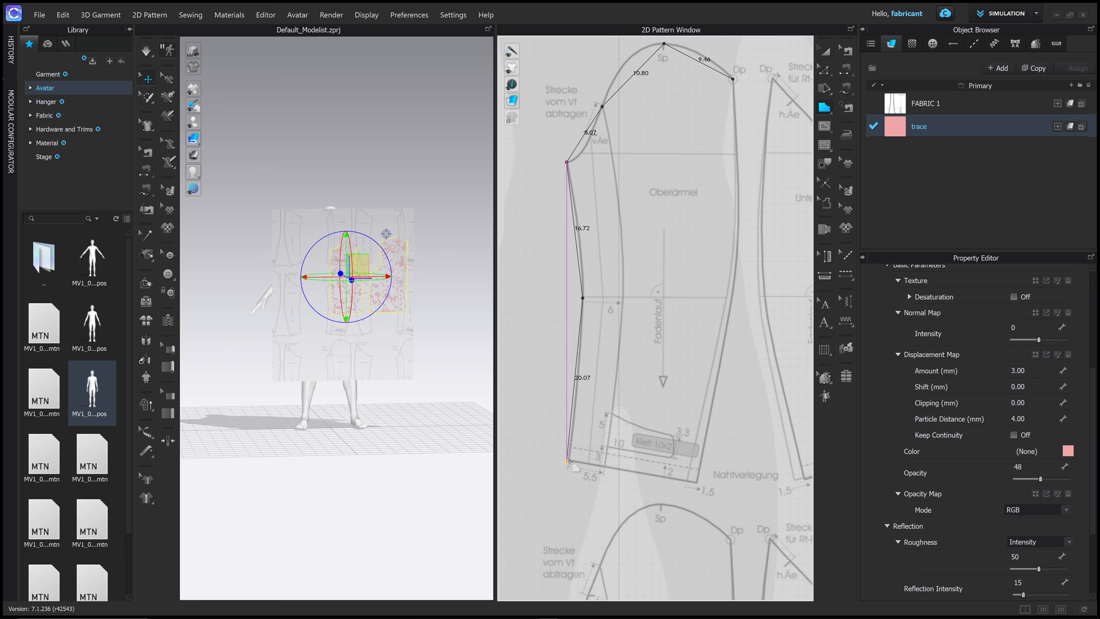
- Trace the upper sleeve's cuff edge, about 15.7 cm long, and the opposite seam through the elbow line, closing the polygon at Dp
{"action": "scroll", "coordinate": [574, 464], "scroll_direction": "up", "scroll_amount": 5}
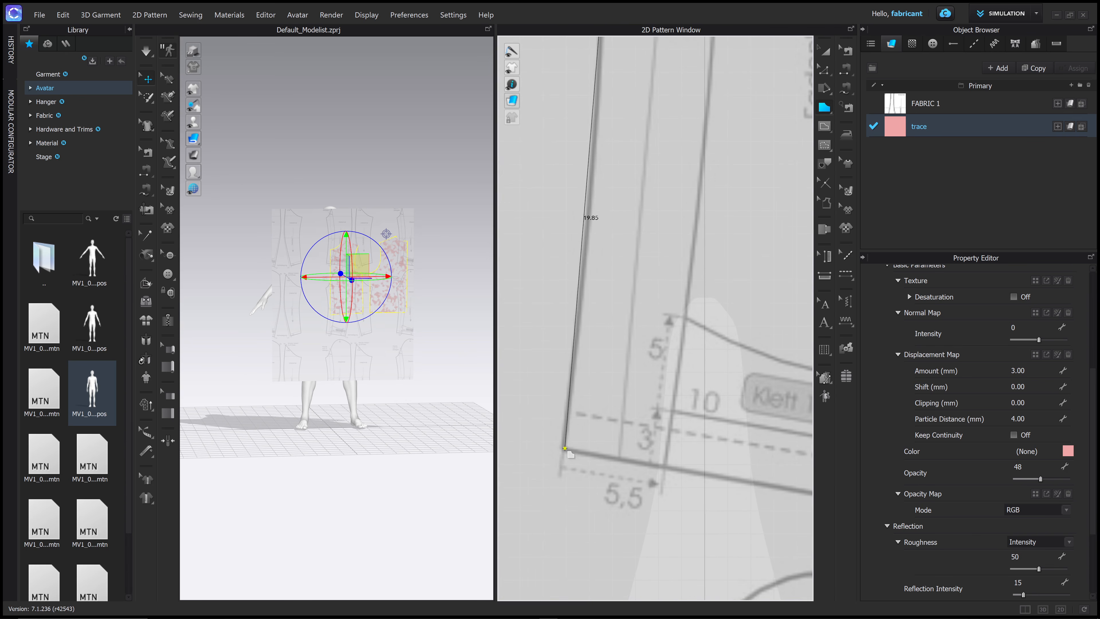
{"action": "left_click", "coordinate": [564, 448]}
{"action": "scroll", "coordinate": [564, 449], "scroll_direction": "down", "scroll_amount": 5}
{"action": "left_click", "coordinate": [700, 475]}
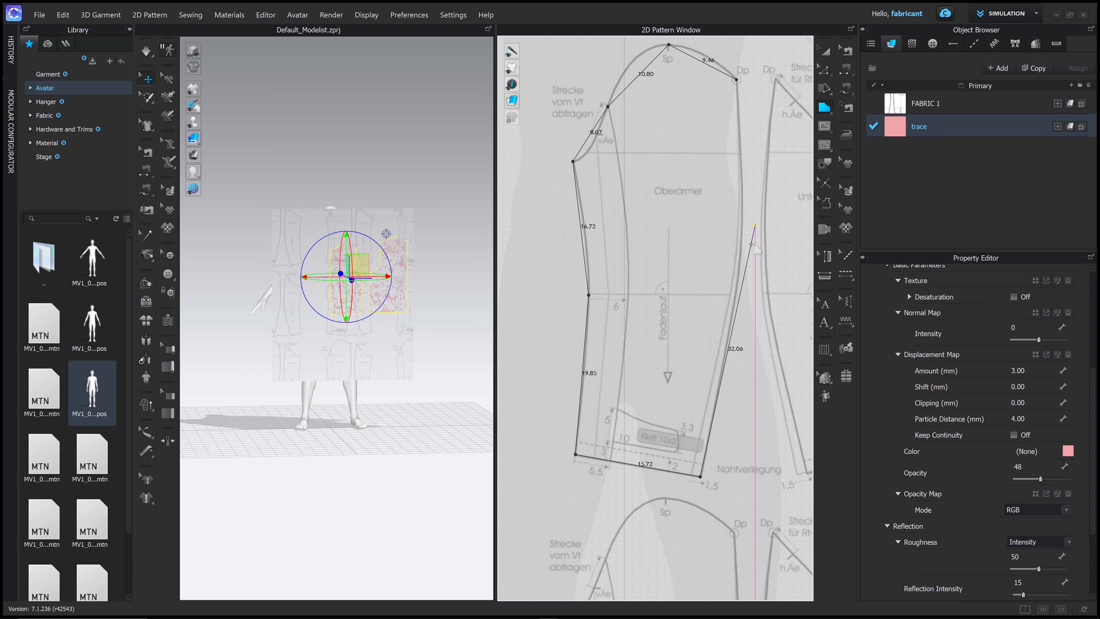
{"action": "scroll", "coordinate": [736, 284], "scroll_direction": "down", "scroll_amount": 2}
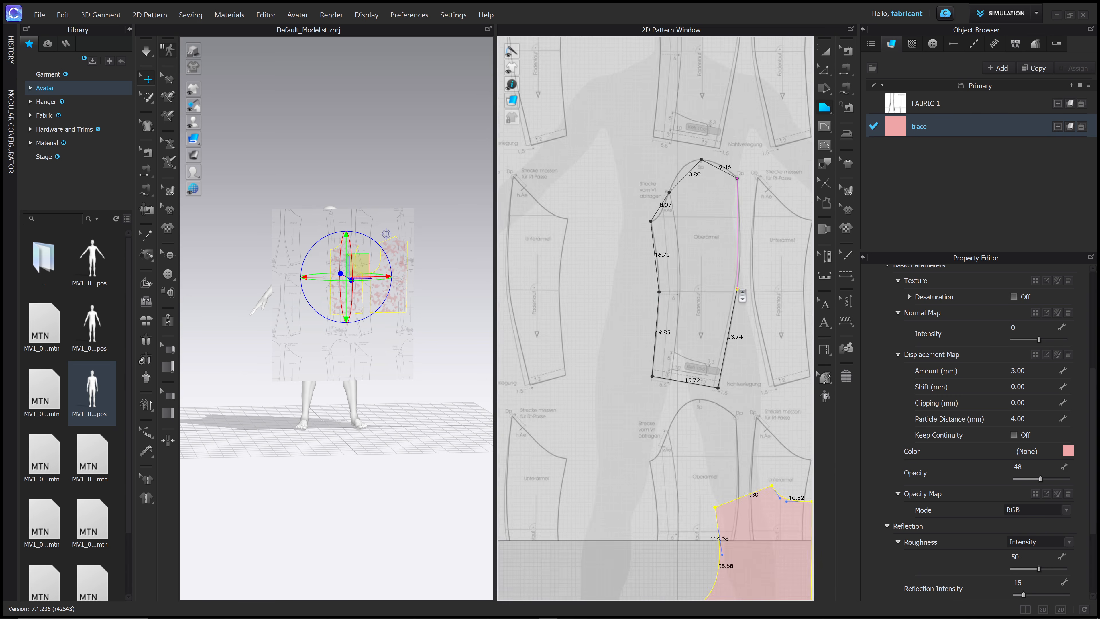
{"action": "scroll", "coordinate": [736, 290], "scroll_direction": "up", "scroll_amount": 6}
{"action": "left_click", "coordinate": [735, 298]}
{"action": "scroll", "coordinate": [736, 297], "scroll_direction": "down", "scroll_amount": 5}
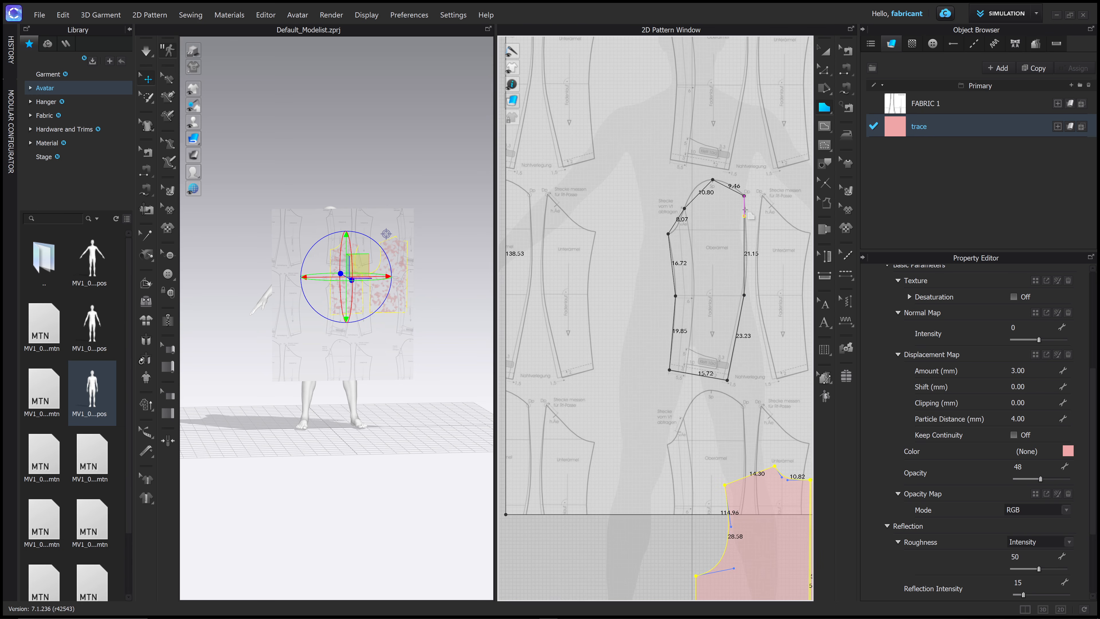
{"action": "left_click", "coordinate": [744, 195]}
- Trace the under sleeve (Unterärmel) as a closed polygon from Dp, with points at the armhole, underarm, elbow line and an about 8.7 cm cuff edge
{"action": "scroll", "coordinate": [697, 261], "scroll_direction": "up", "scroll_amount": 3}
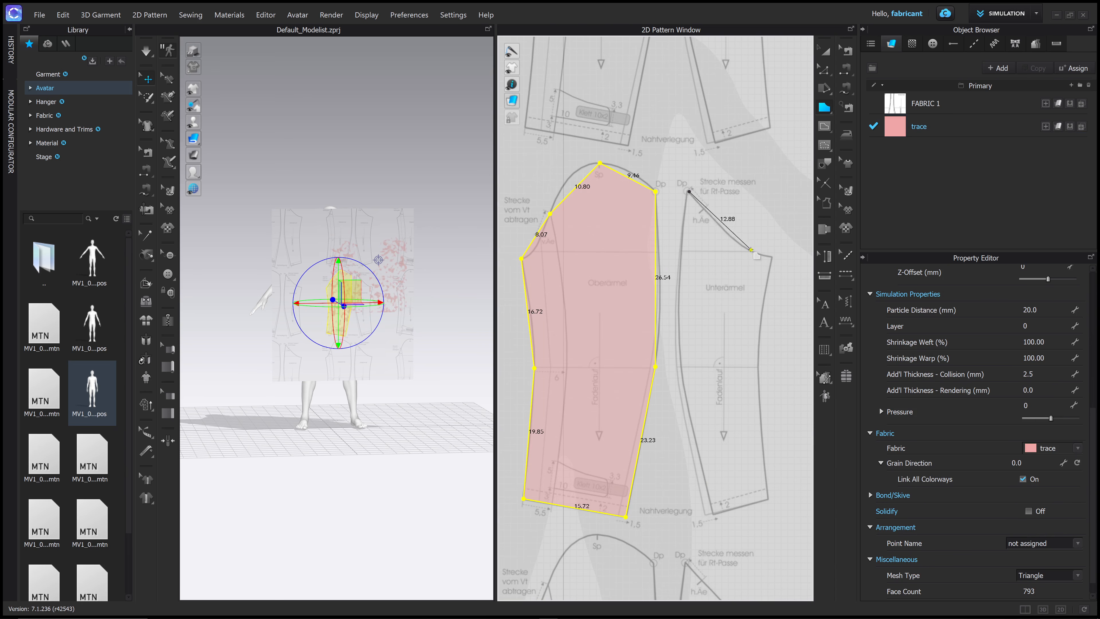
{"action": "left_click", "coordinate": [737, 242]}
{"action": "left_click", "coordinate": [773, 258]}
{"action": "left_click", "coordinate": [759, 367]}
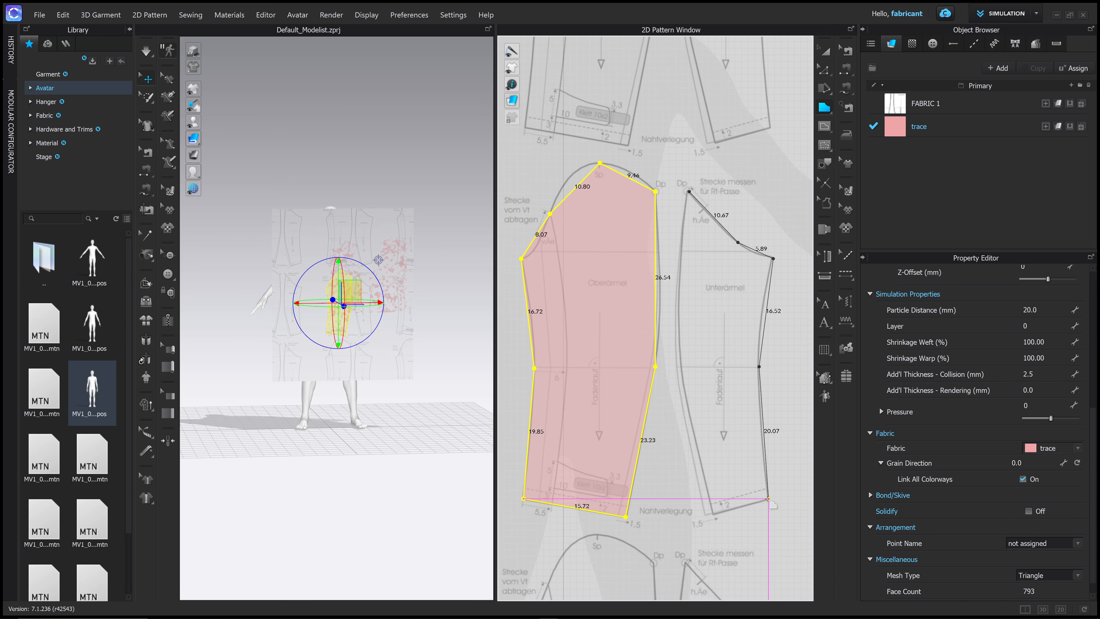
{"action": "left_click", "coordinate": [768, 498]}
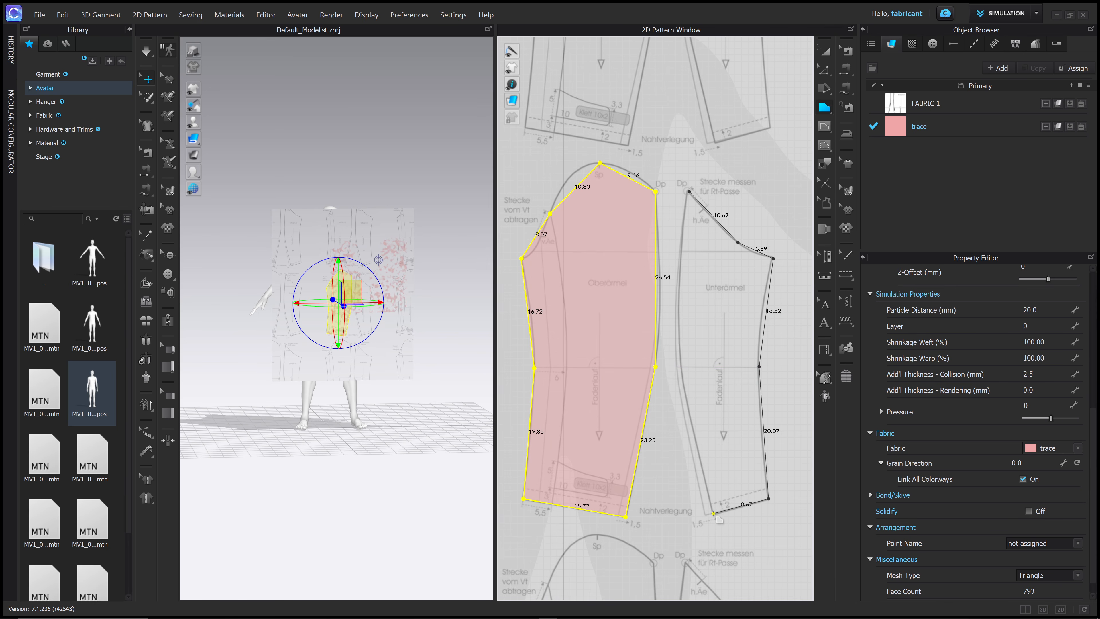
{"action": "left_click", "coordinate": [713, 513]}
{"action": "left_click", "coordinate": [682, 366]}
{"action": "left_click", "coordinate": [688, 191]}
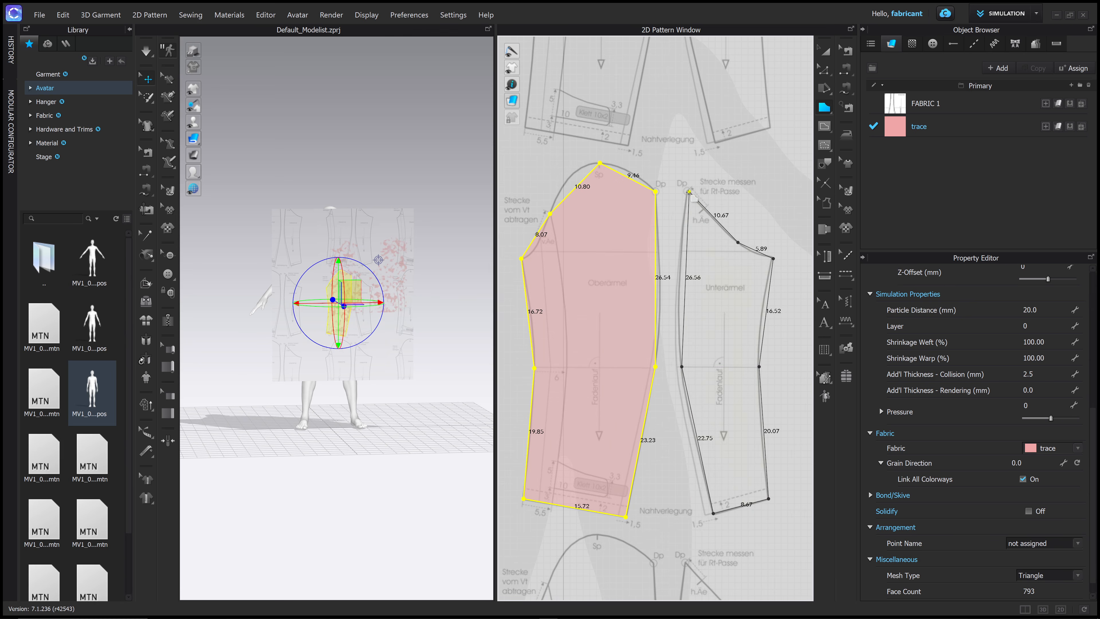
- Curve the upper sleeve's cap segments and both segments of its underarm-side seam to follow the draft lines
{"action": "key", "text": "c"}
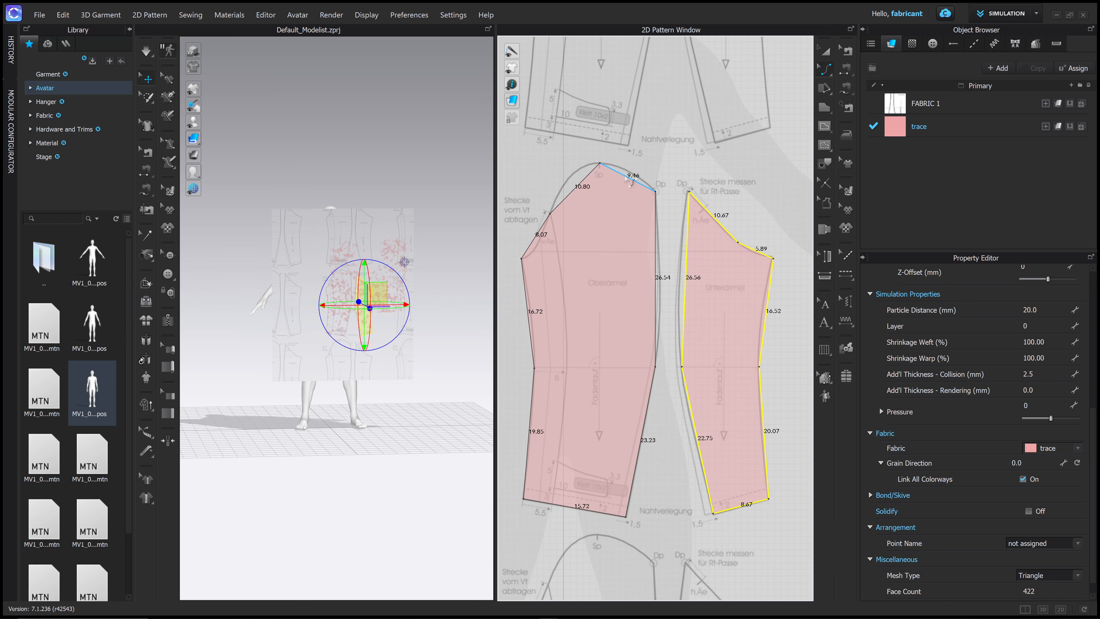
{"action": "left_click_drag", "start_coordinate": [628, 180], "coordinate": [577, 178]}
{"action": "left_click_drag", "start_coordinate": [536, 238], "coordinate": [535, 246]}
{"action": "left_click_drag", "start_coordinate": [528, 317], "coordinate": [530, 317]}
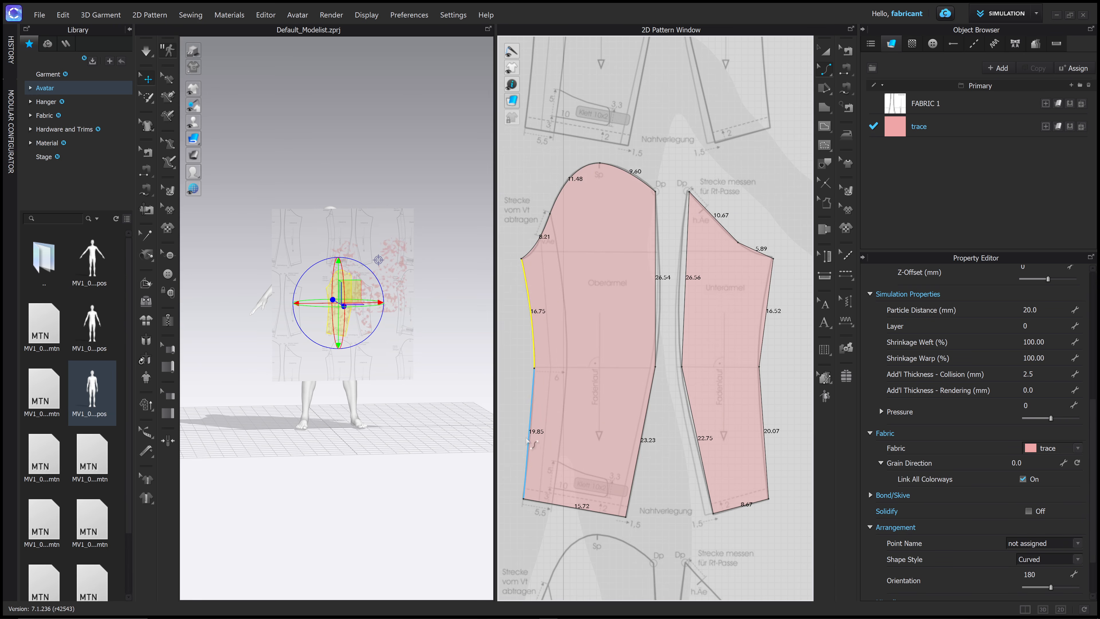
{"action": "left_click_drag", "start_coordinate": [527, 441], "coordinate": [529, 440]}
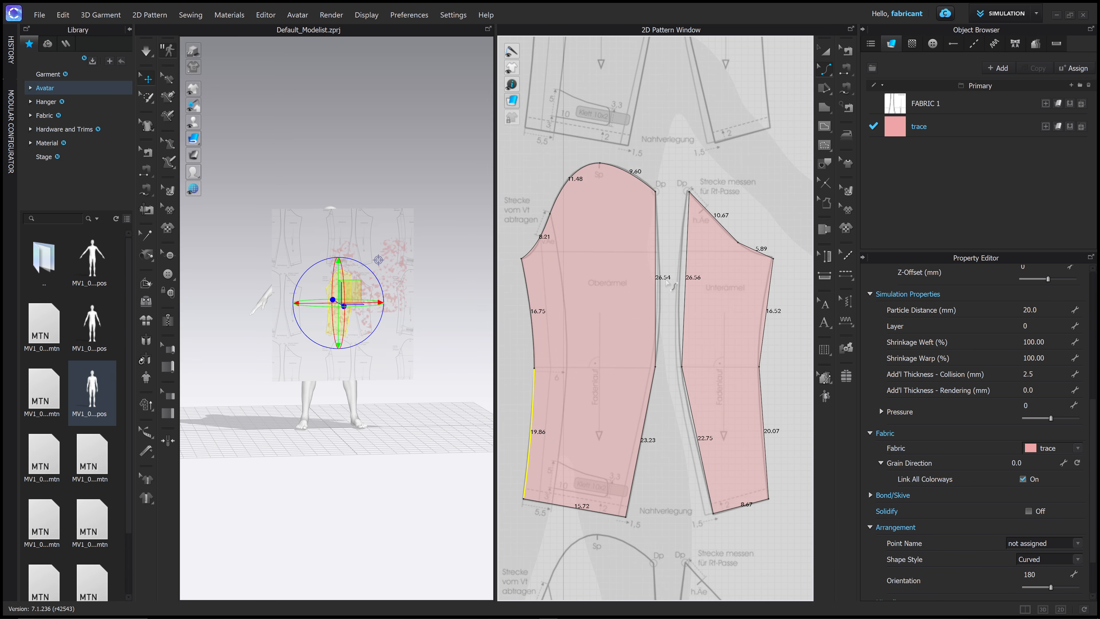
- Curve the facing upper seam segments between Dp and the elbow line on both sleeve pieces to follow the draft
{"action": "left_click_drag", "start_coordinate": [657, 289], "coordinate": [680, 303]}
{"action": "scroll", "coordinate": [685, 293], "scroll_direction": "up", "scroll_amount": 4}
{"action": "scroll", "coordinate": [685, 292], "scroll_direction": "down", "scroll_amount": 7}
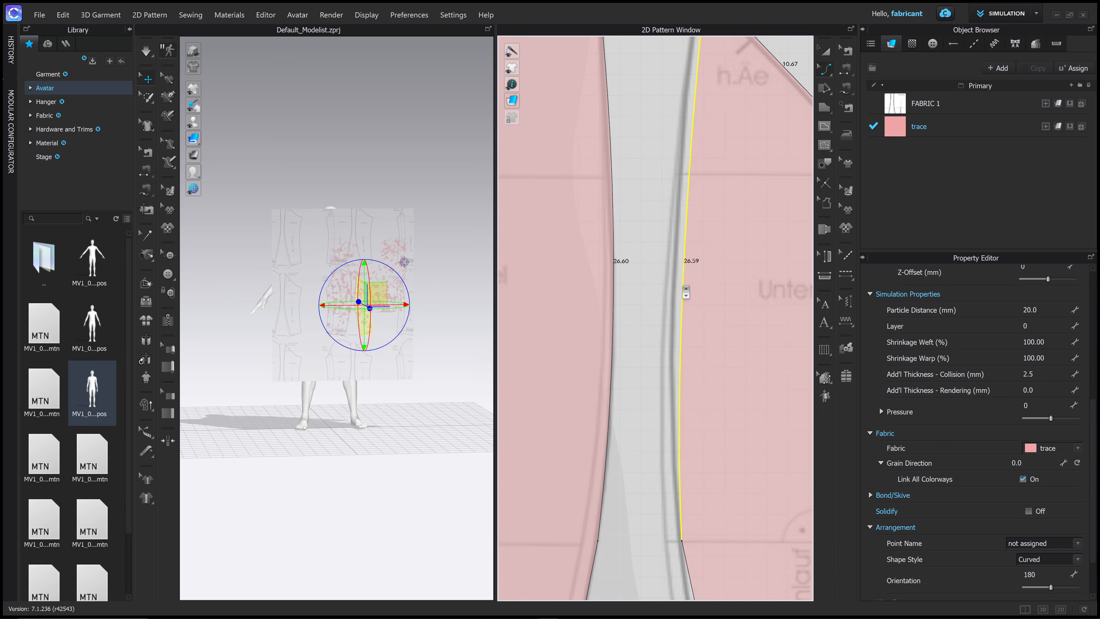
{"action": "scroll", "coordinate": [684, 288], "scroll_direction": "up", "scroll_amount": 3}
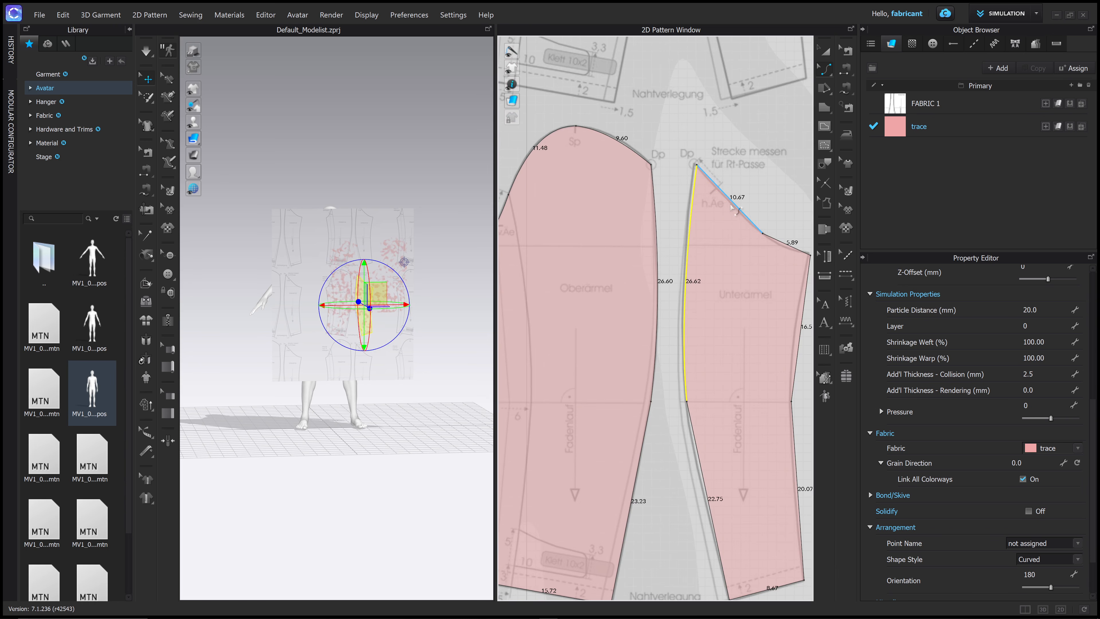
- Curve the under sleeve's two armhole segments, its underarm-side seam and its lower back seam to match the draft
{"action": "left_click_drag", "start_coordinate": [733, 208], "coordinate": [731, 211]}
{"action": "left_click_drag", "start_coordinate": [789, 245], "coordinate": [793, 261]}
{"action": "middle_click_drag", "start_coordinate": [795, 299], "coordinate": [714, 276]}
{"action": "left_click_drag", "start_coordinate": [720, 303], "coordinate": [715, 304]}
{"action": "left_click_drag", "start_coordinate": [718, 467], "coordinate": [719, 469]}
{"action": "left_click_drag", "start_coordinate": [622, 460], "coordinate": [622, 460]}
{"action": "scroll", "coordinate": [671, 447], "scroll_direction": "down", "scroll_amount": 5}
{"action": "middle_click_drag", "start_coordinate": [670, 443], "coordinate": [663, 332]}
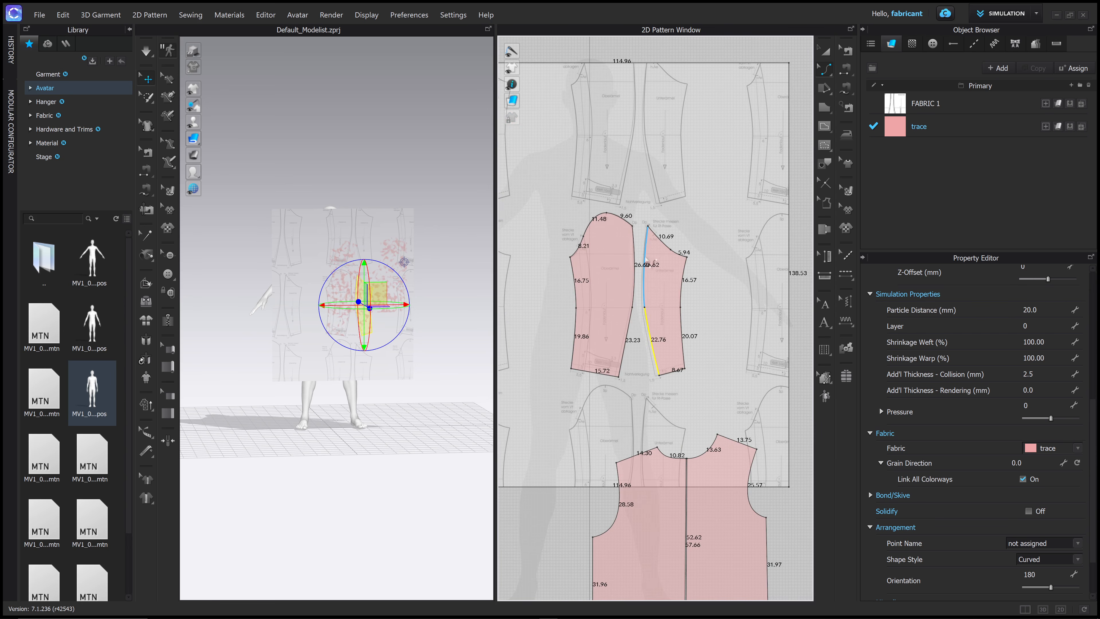
- Add a notch at the Sp point on top of the upper sleeve's cap
{"action": "scroll", "coordinate": [647, 235], "scroll_direction": "up", "scroll_amount": 1}
{"action": "middle_click_drag", "start_coordinate": [650, 237], "coordinate": [680, 220]}
{"action": "scroll", "coordinate": [657, 242], "scroll_direction": "up", "scroll_amount": 4}
{"action": "scroll", "coordinate": [660, 240], "scroll_direction": "down", "scroll_amount": 2}
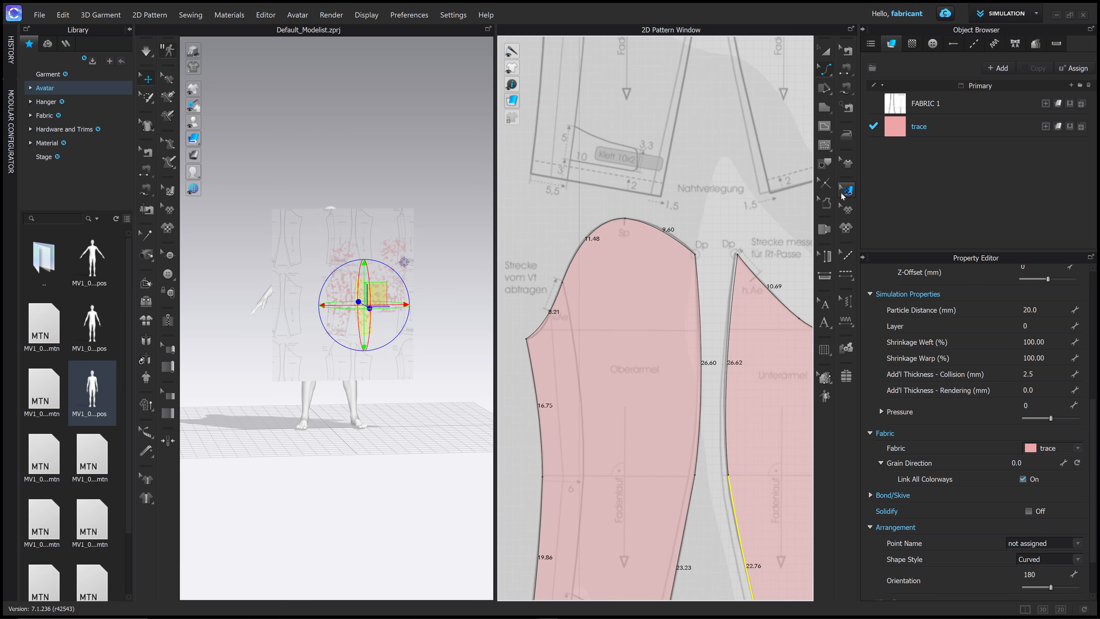
{"action": "left_click", "coordinate": [827, 186]}
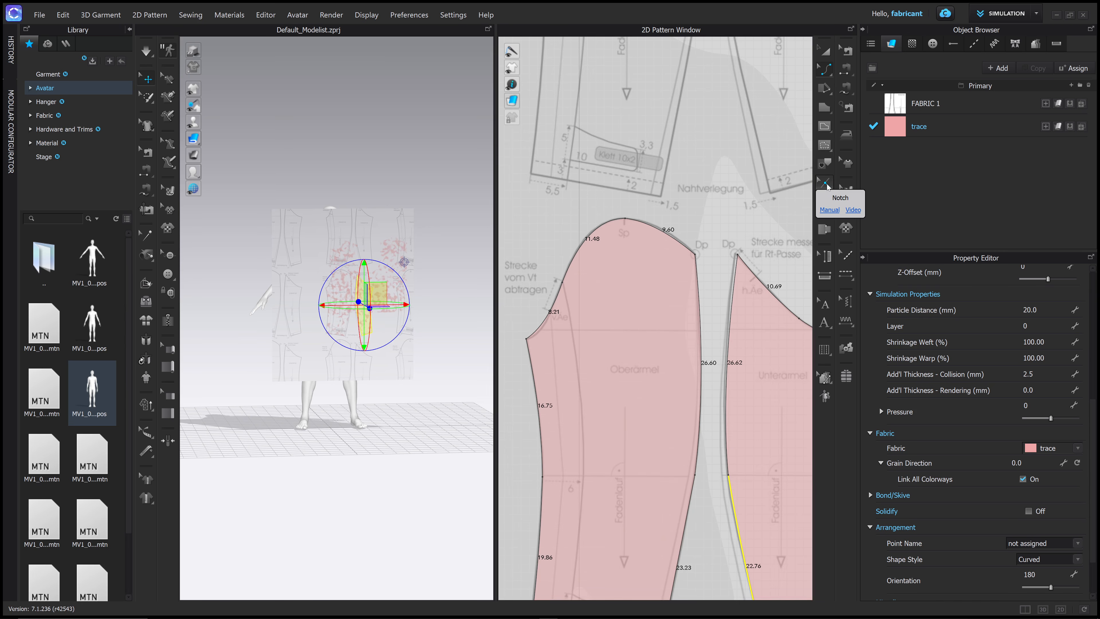
{"action": "left_click", "coordinate": [625, 219]}
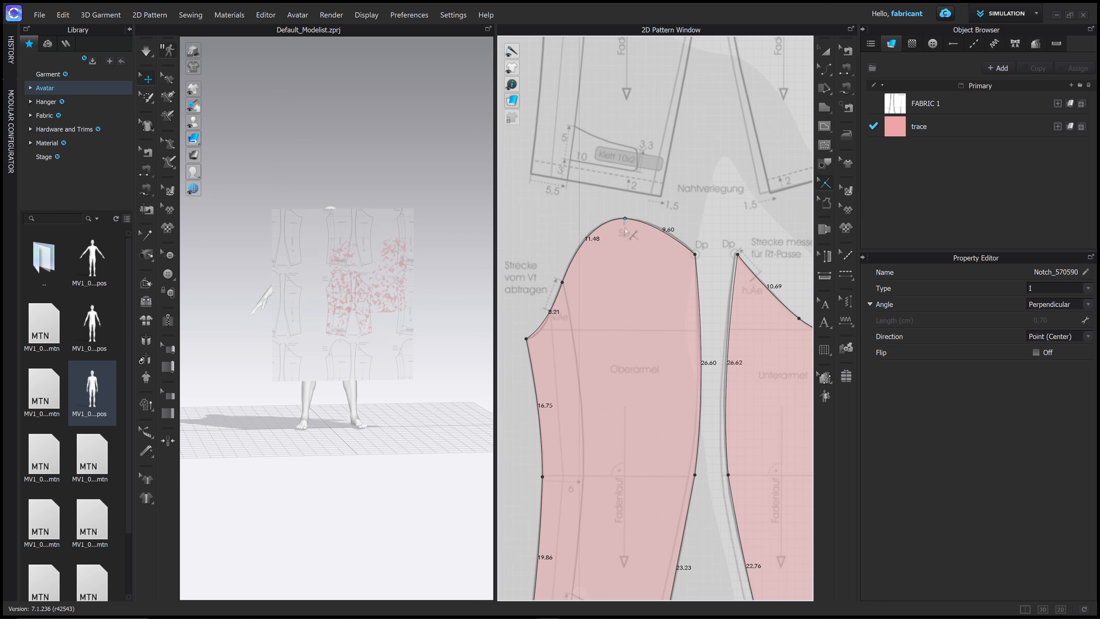
{"action": "scroll", "coordinate": [626, 231], "scroll_direction": "down", "scroll_amount": 5}
{"action": "scroll", "coordinate": [631, 237], "scroll_direction": "up", "scroll_amount": 10}
{"action": "scroll", "coordinate": [626, 221], "scroll_direction": "down", "scroll_amount": 2}
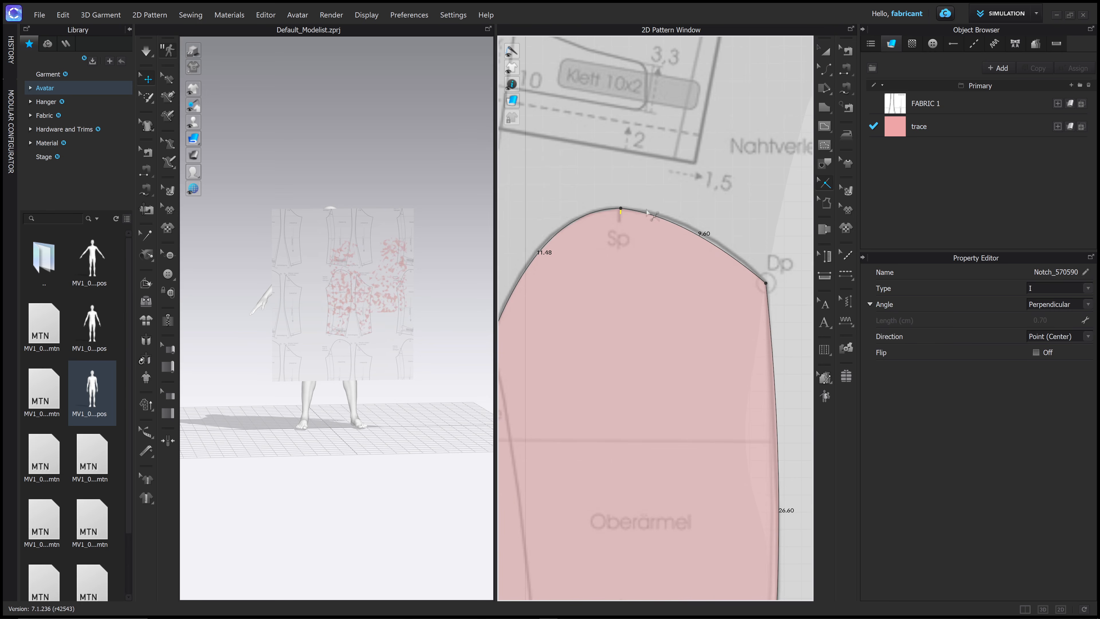
- Move the back and front bodice pieces up from below the draft and place them on either side of the sleeve pieces
{"action": "left_click", "coordinate": [824, 51]}
{"action": "left_click", "coordinate": [735, 122]}
{"action": "scroll", "coordinate": [639, 245], "scroll_direction": "down", "scroll_amount": 5}
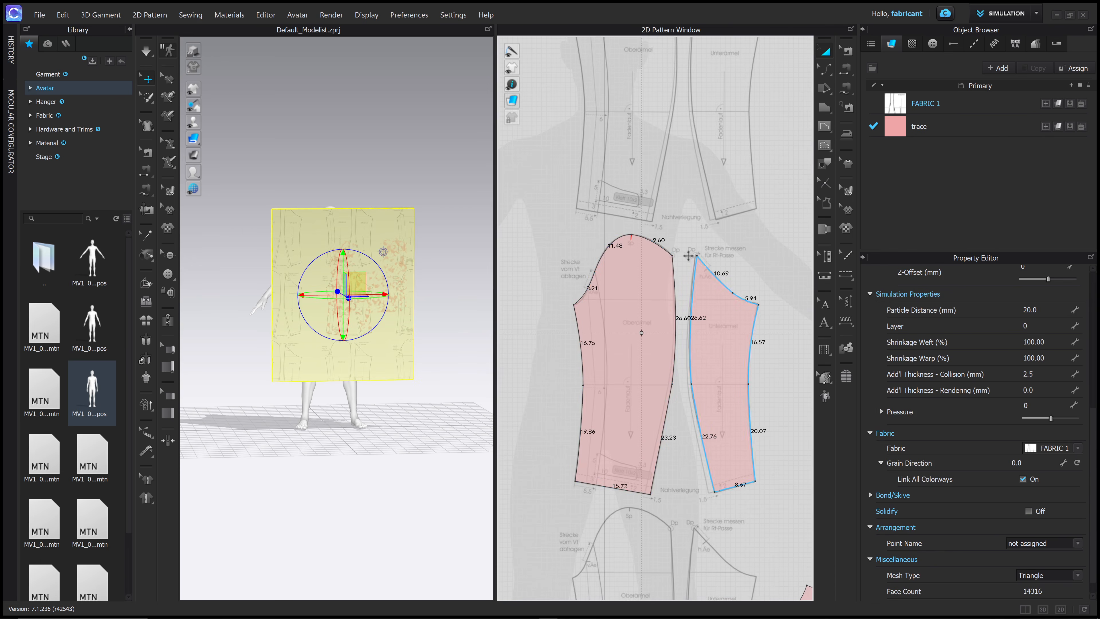
{"action": "scroll", "coordinate": [674, 255], "scroll_direction": "down", "scroll_amount": 4}
{"action": "scroll", "coordinate": [674, 256], "scroll_direction": "up", "scroll_amount": 4}
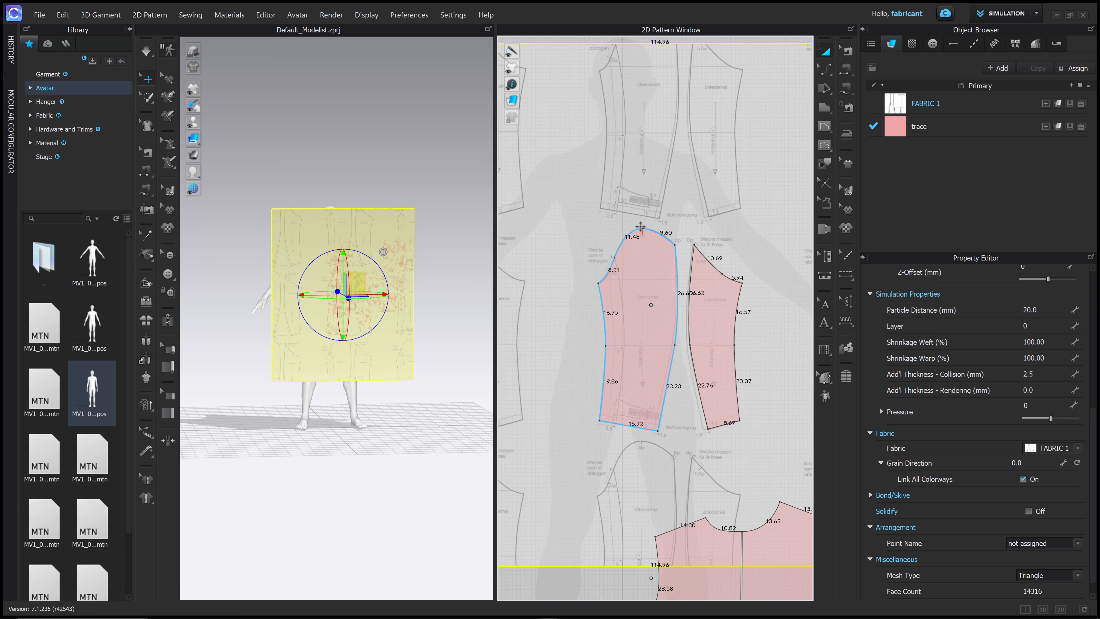
{"action": "scroll", "coordinate": [662, 319], "scroll_direction": "up", "scroll_amount": 4}
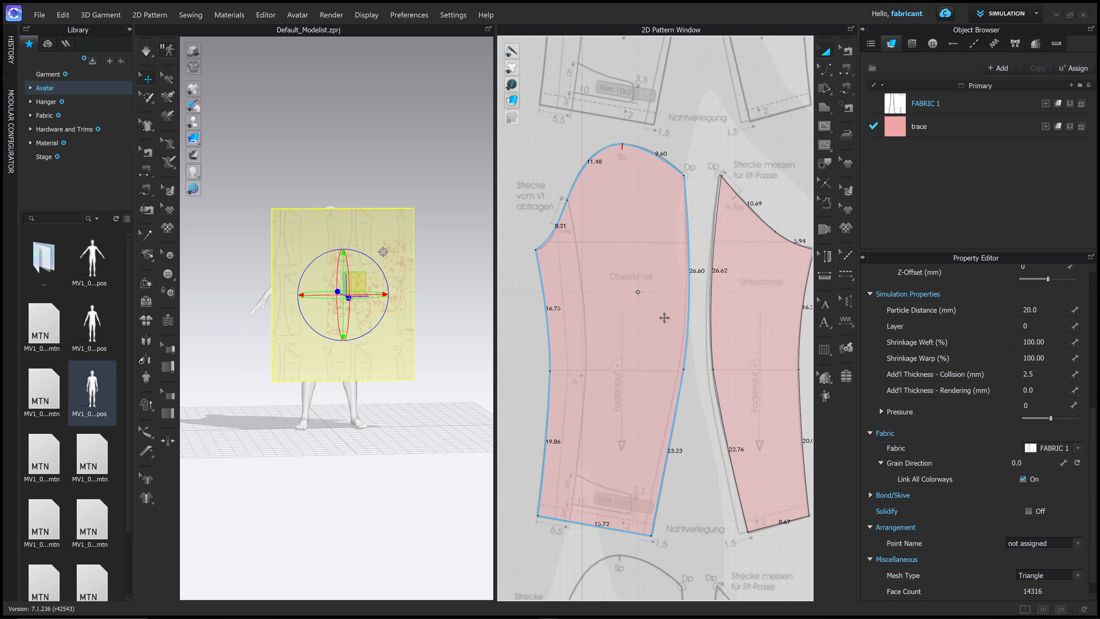
{"action": "scroll", "coordinate": [662, 320], "scroll_direction": "up", "scroll_amount": 2}
{"action": "scroll", "coordinate": [676, 338], "scroll_direction": "down", "scroll_amount": 6}
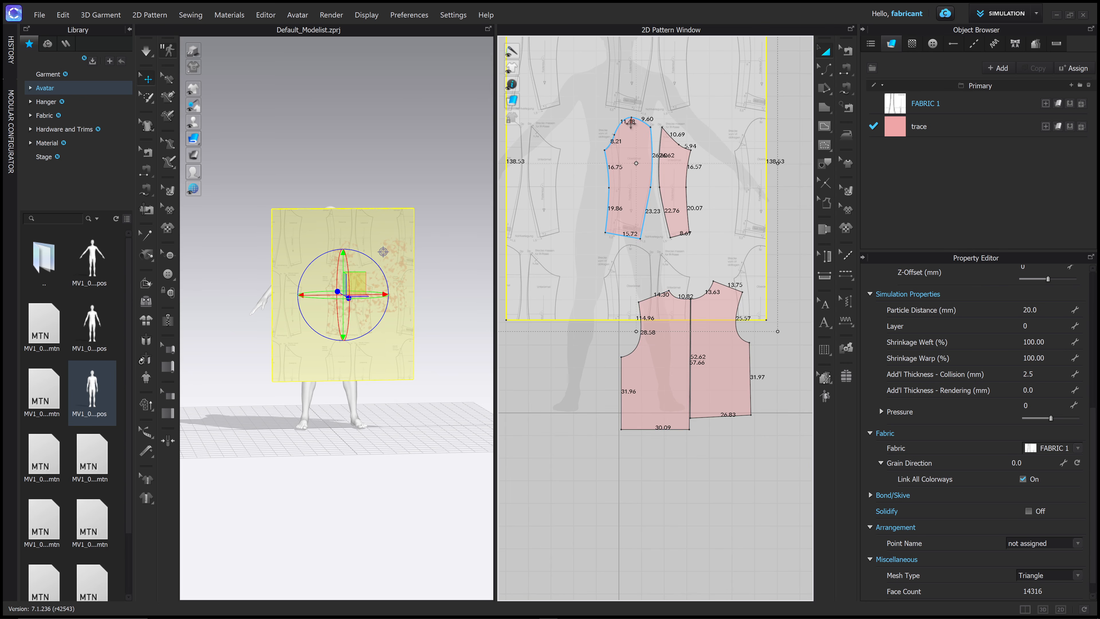
{"action": "middle_click_drag", "start_coordinate": [622, 203], "coordinate": [648, 317]}
{"action": "middle_click_drag", "start_coordinate": [728, 336], "coordinate": [714, 274]}
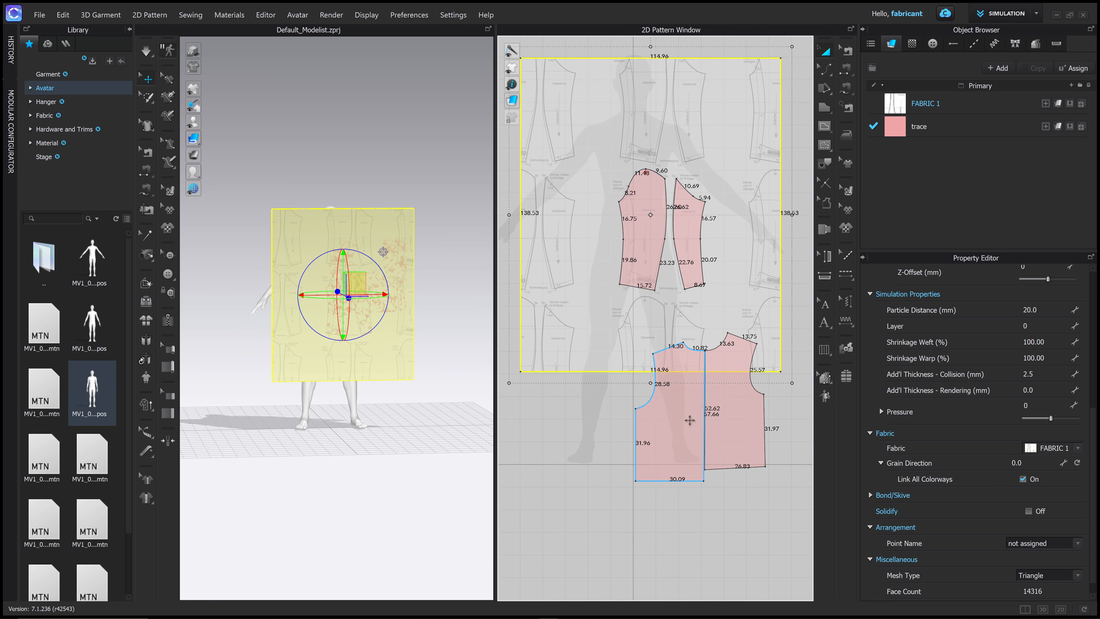
{"action": "left_click_drag", "start_coordinate": [677, 395], "coordinate": [573, 186]}
{"action": "left_click_drag", "start_coordinate": [737, 399], "coordinate": [766, 188]}
- Delete the draft image's pattern piece and remove the unused fabric FABRIC 1
{"action": "left_click", "coordinate": [682, 98]}
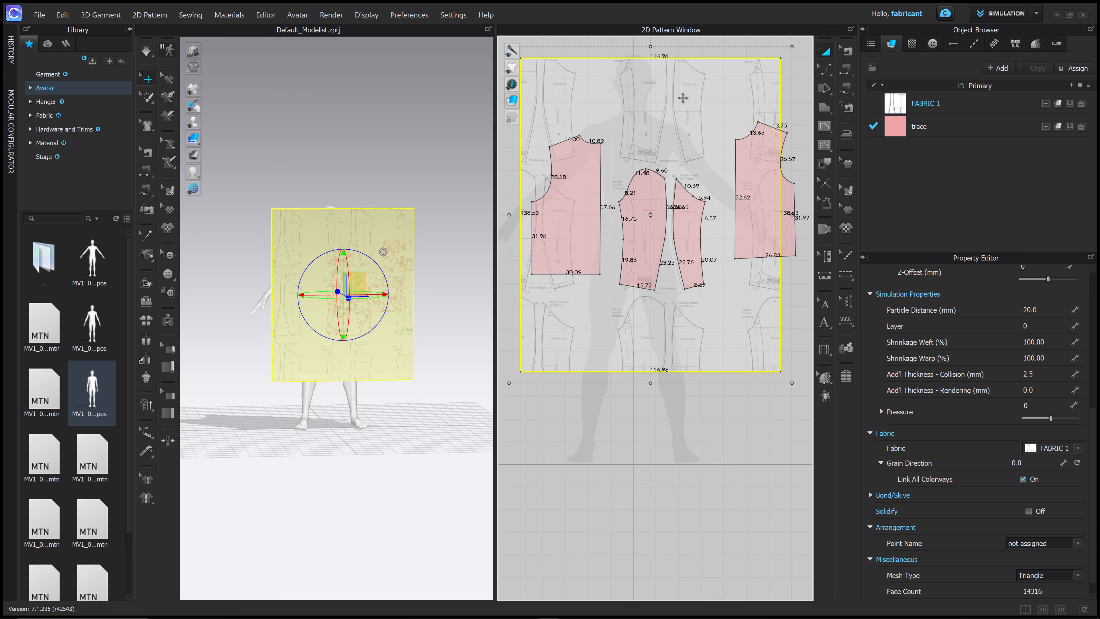
{"action": "key", "text": "Delete"}
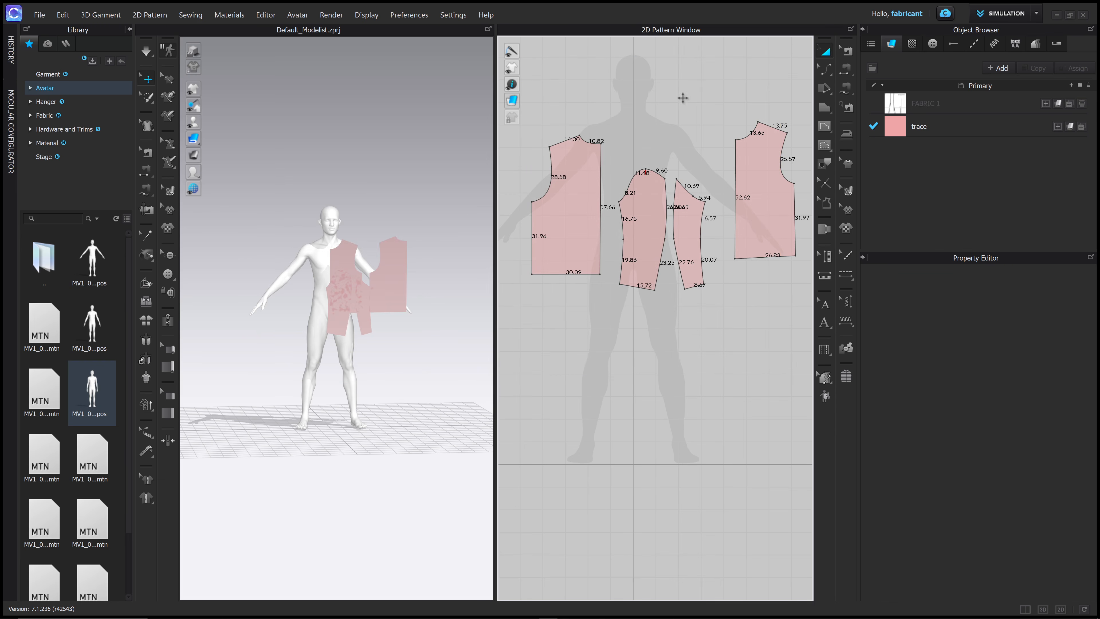
{"action": "left_click", "coordinate": [1084, 105]}
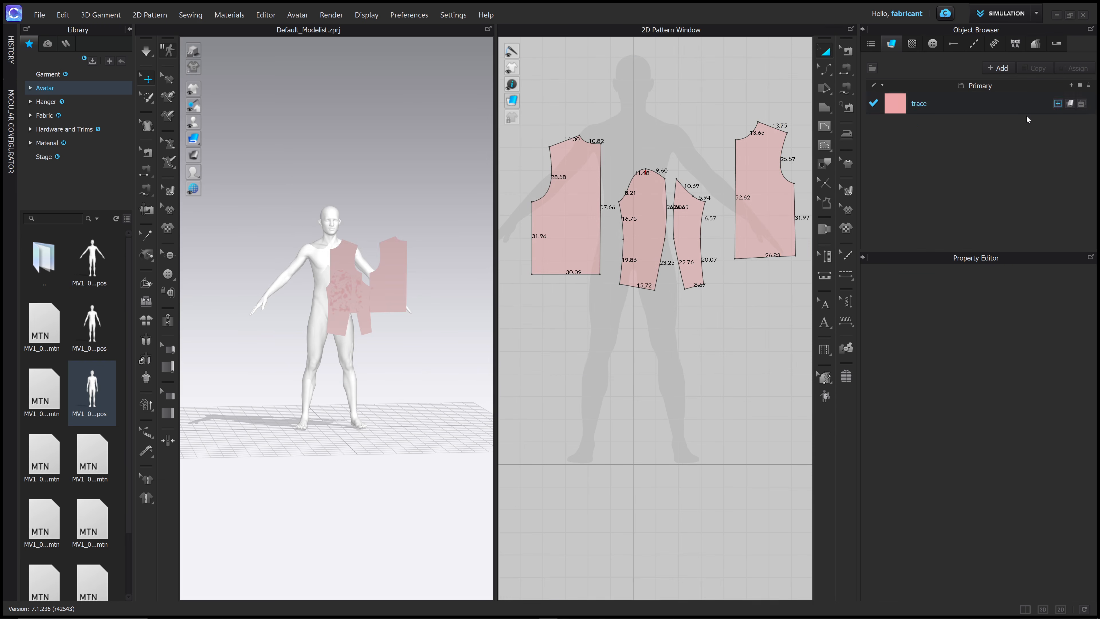
- Hide the segment length labels on the 2D pattern pieces
{"action": "scroll", "coordinate": [701, 255], "scroll_direction": "down", "scroll_amount": 2}
{"action": "middle_click_drag", "start_coordinate": [682, 254], "coordinate": [682, 254]}
{"action": "mouse_move", "coordinate": [403, 322]}
{"action": "right_mouse_down"}
{"action": "mouse_move", "coordinate": [388, 324]}
{"action": "mouse_move", "coordinate": [411, 327]}
{"action": "mouse_move", "coordinate": [391, 327]}
{"action": "right_mouse_up"}
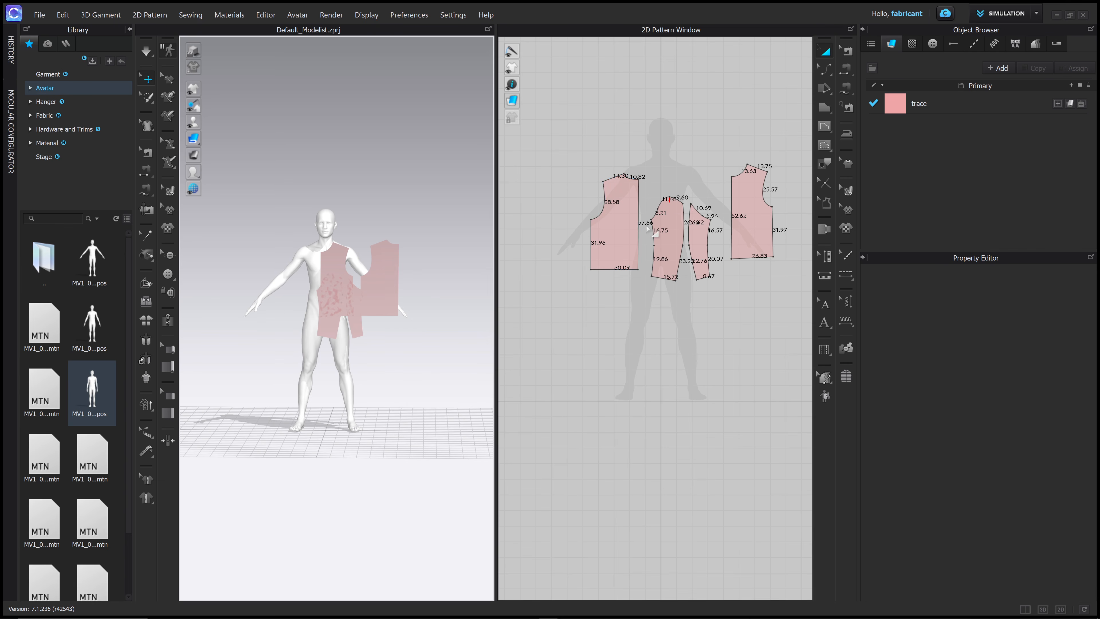
{"action": "key", "text": "shift+z"}
{"action": "scroll", "coordinate": [655, 219], "scroll_direction": "up", "scroll_amount": 3}
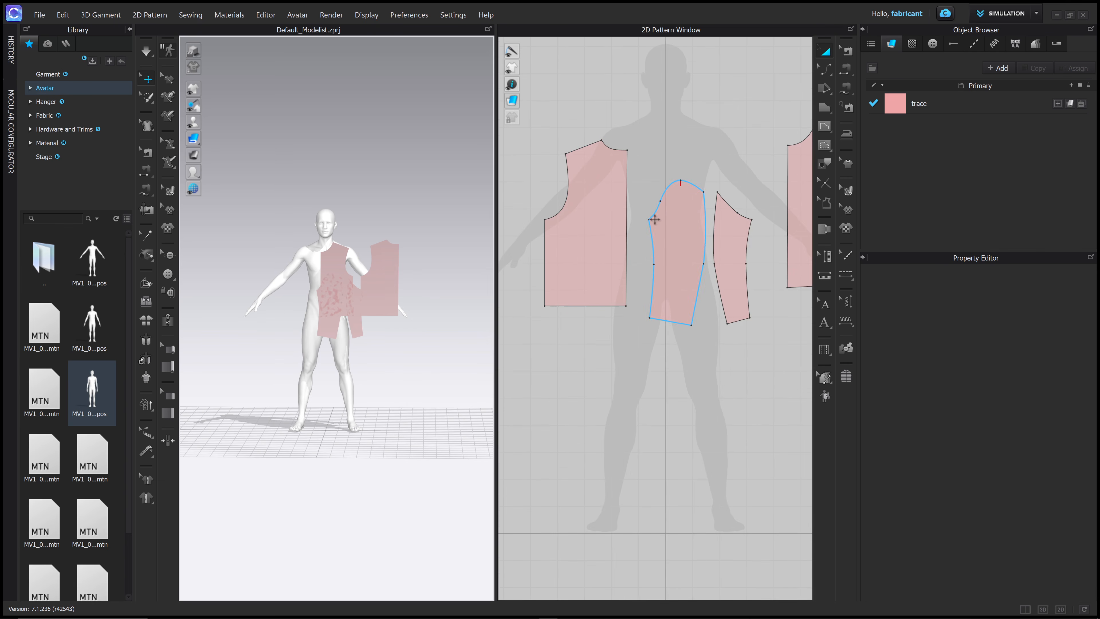
{"action": "scroll", "coordinate": [656, 217], "scroll_direction": "down", "scroll_amount": 2}
{"action": "middle_click_drag", "start_coordinate": [657, 238], "coordinate": [656, 239]}
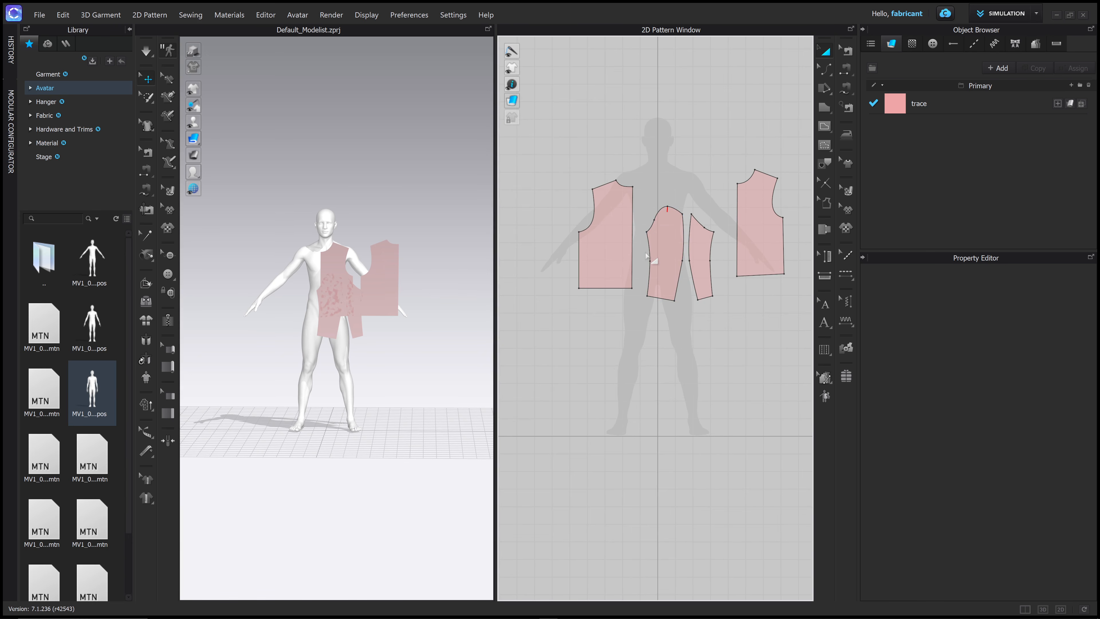
- Rearrange the pieces in a row, with the back bodice apart, the front bodice at the avatar's centre line and both sleeve pieces beside it
{"action": "left_click_drag", "start_coordinate": [620, 238], "coordinate": [582, 211]}
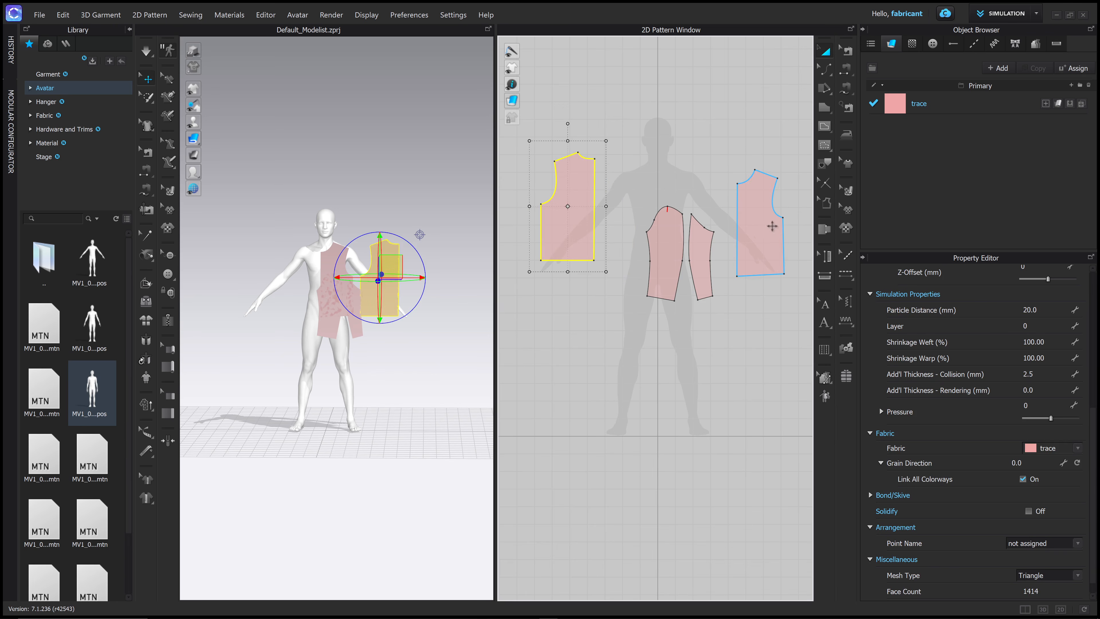
{"action": "left_click_drag", "start_coordinate": [767, 224], "coordinate": [695, 208]}
{"action": "left_click_drag", "start_coordinate": [663, 272], "coordinate": [744, 226]}
{"action": "left_click_drag", "start_coordinate": [702, 284], "coordinate": [784, 243]}
{"action": "right_click_drag", "start_coordinate": [716, 251], "coordinate": [708, 263]}
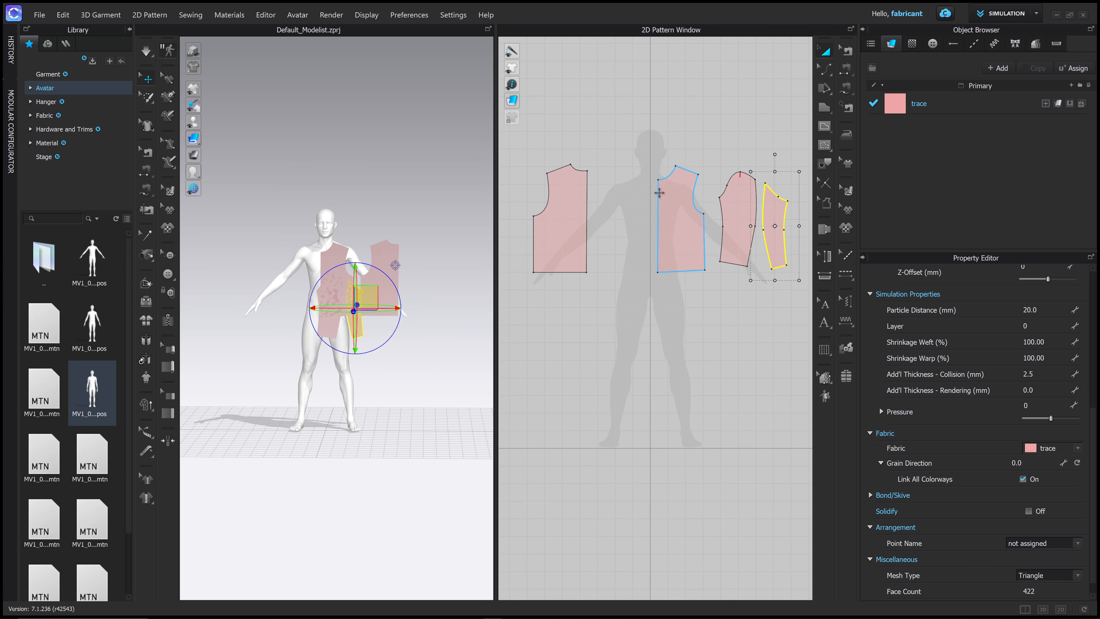
- Collapse the library and narrow the 3D view to enlarge the 2D pattern workspace
{"action": "left_click_drag", "start_coordinate": [496, 265], "coordinate": [298, 262]}
{"action": "scroll", "coordinate": [533, 303], "scroll_direction": "up", "scroll_amount": 3}
{"action": "scroll", "coordinate": [532, 303], "scroll_direction": "down", "scroll_amount": 5}
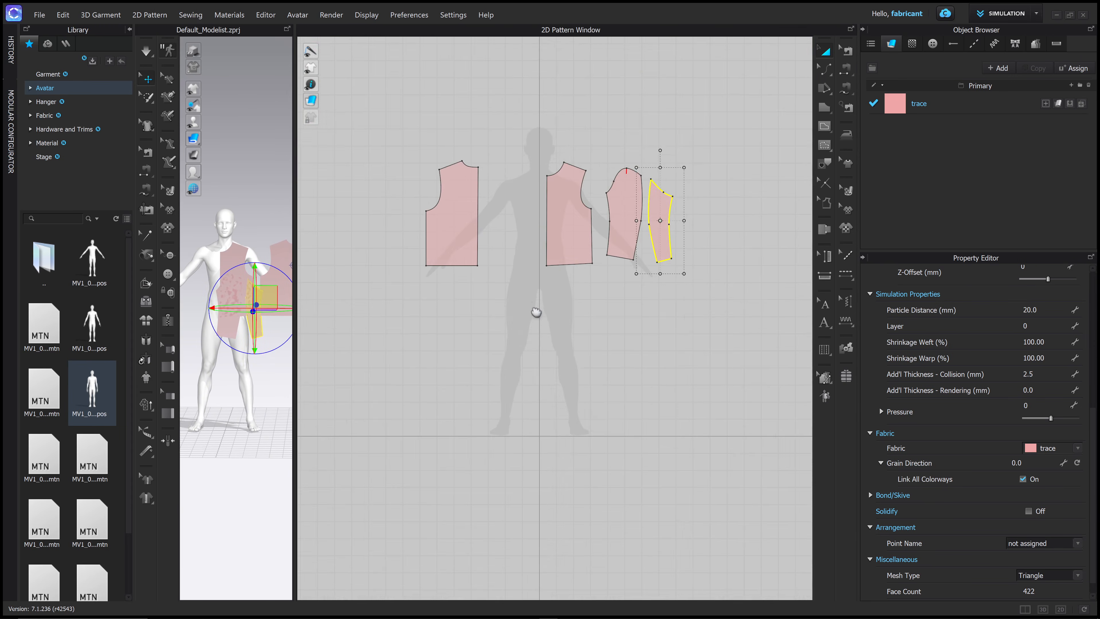
{"action": "scroll", "coordinate": [554, 282], "scroll_direction": "up", "scroll_amount": 2}
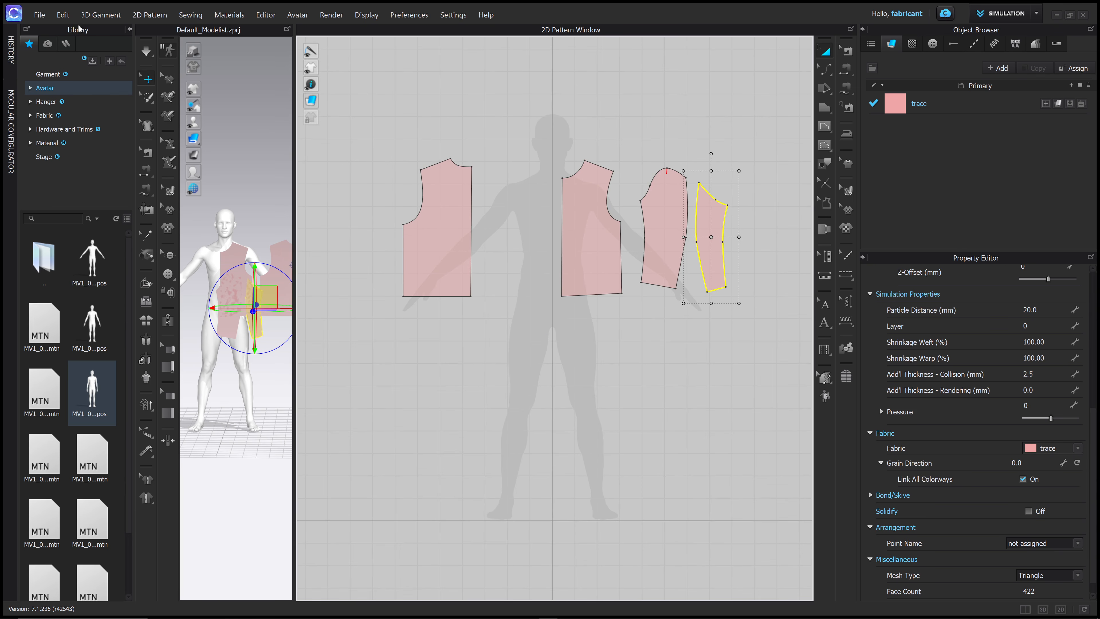
{"action": "left_click", "coordinate": [129, 29]}
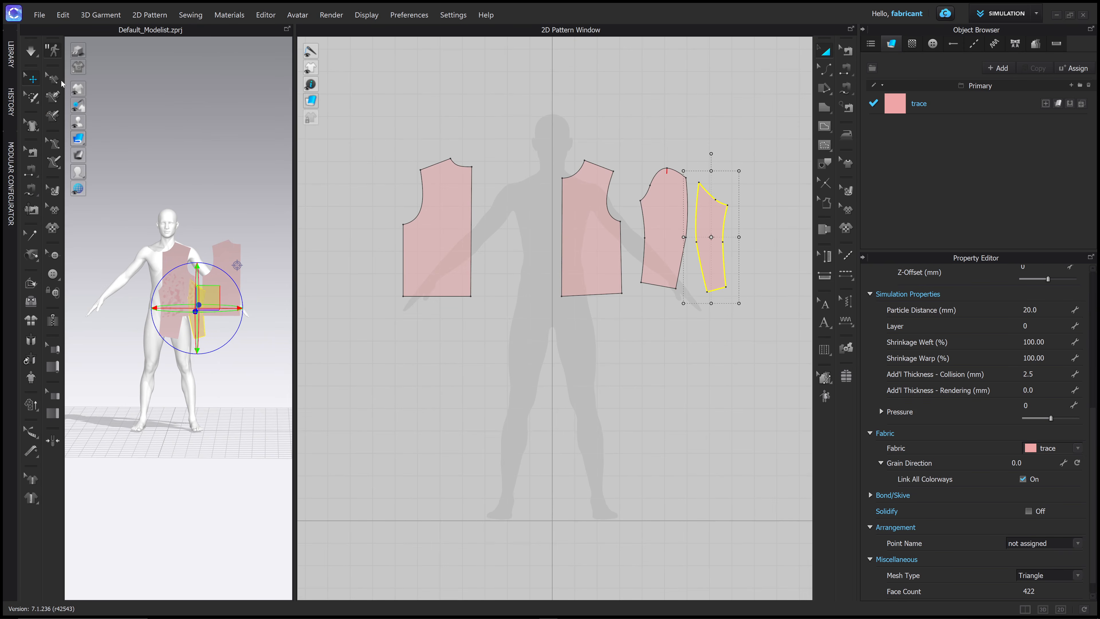
{"action": "left_click", "coordinate": [7, 51]}
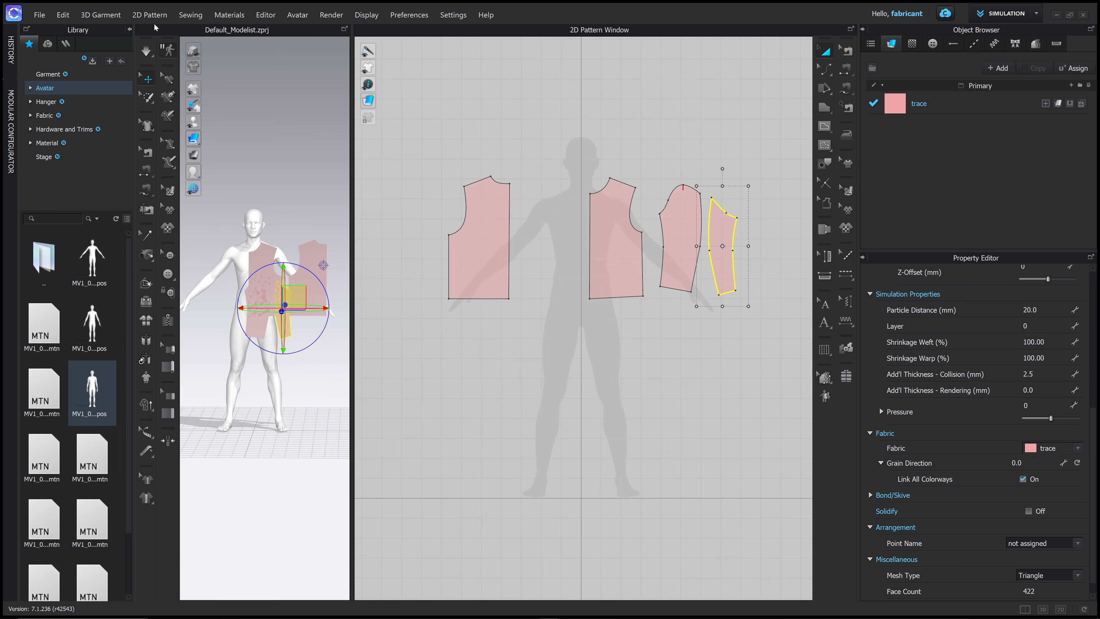
{"action": "left_click", "coordinate": [130, 28]}
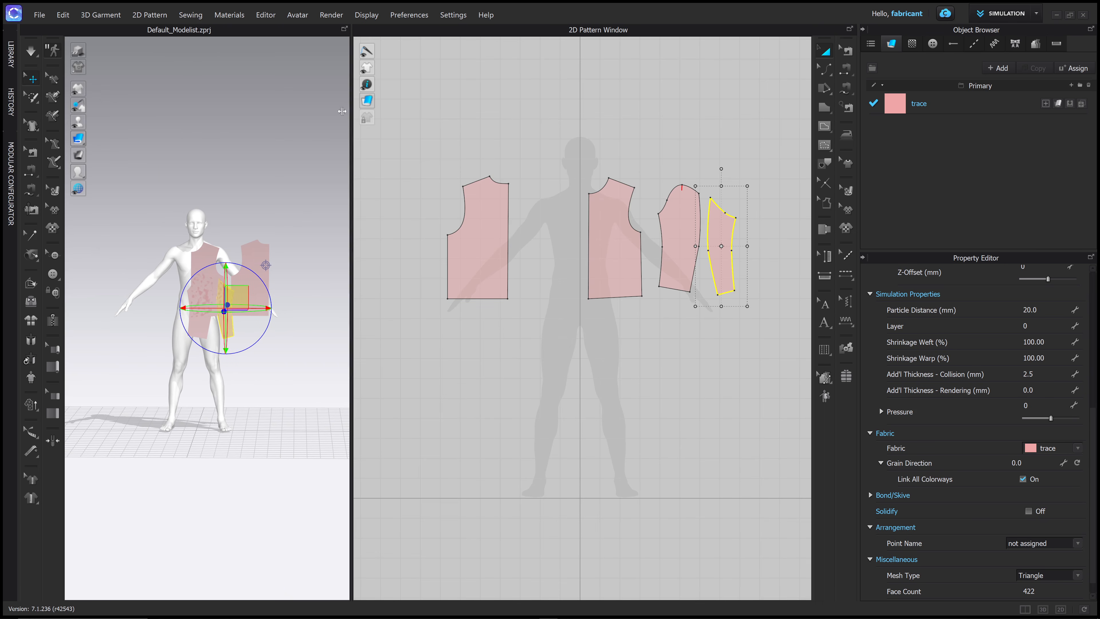
{"action": "left_click_drag", "start_coordinate": [350, 110], "coordinate": [295, 112]}
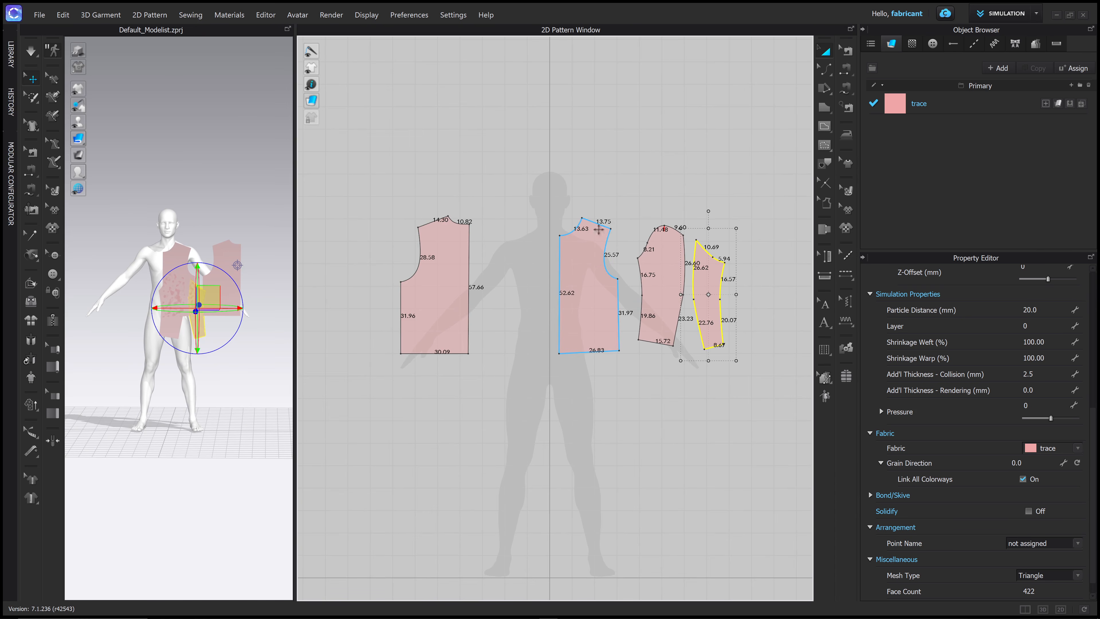
- Set the front bodice at the avatar's centre line, shift both sleeve pieces up and away, and place the back bodice beside the front's side seam
{"action": "scroll", "coordinate": [599, 270], "scroll_direction": "up", "scroll_amount": 3}
{"action": "middle_click_drag", "start_coordinate": [598, 271], "coordinate": [634, 271]}
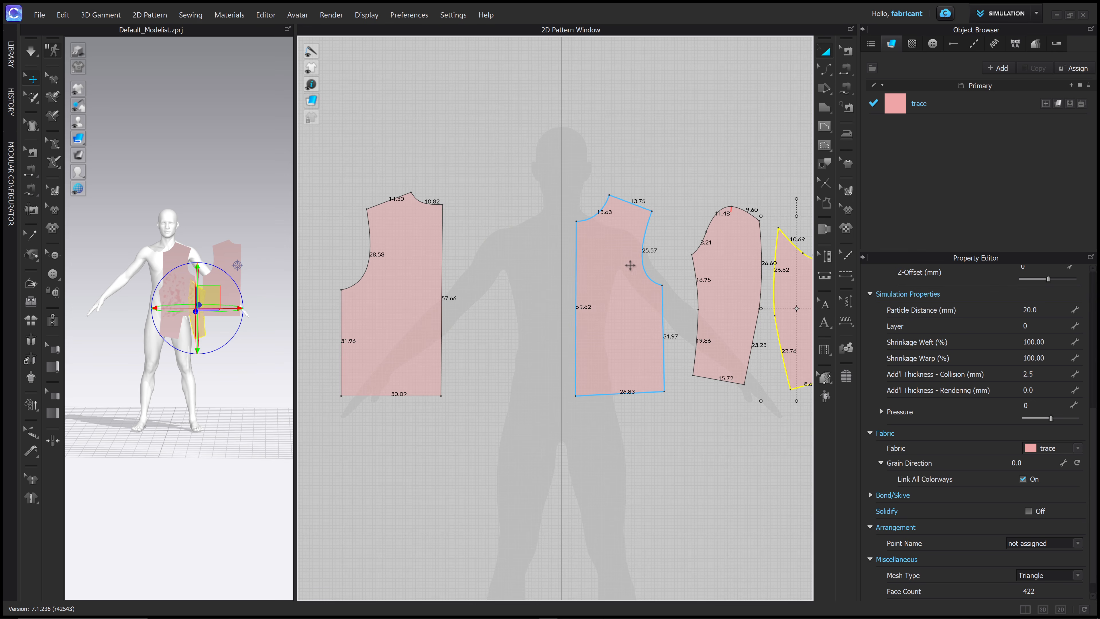
{"action": "left_click_drag", "start_coordinate": [611, 282], "coordinate": [594, 298]}
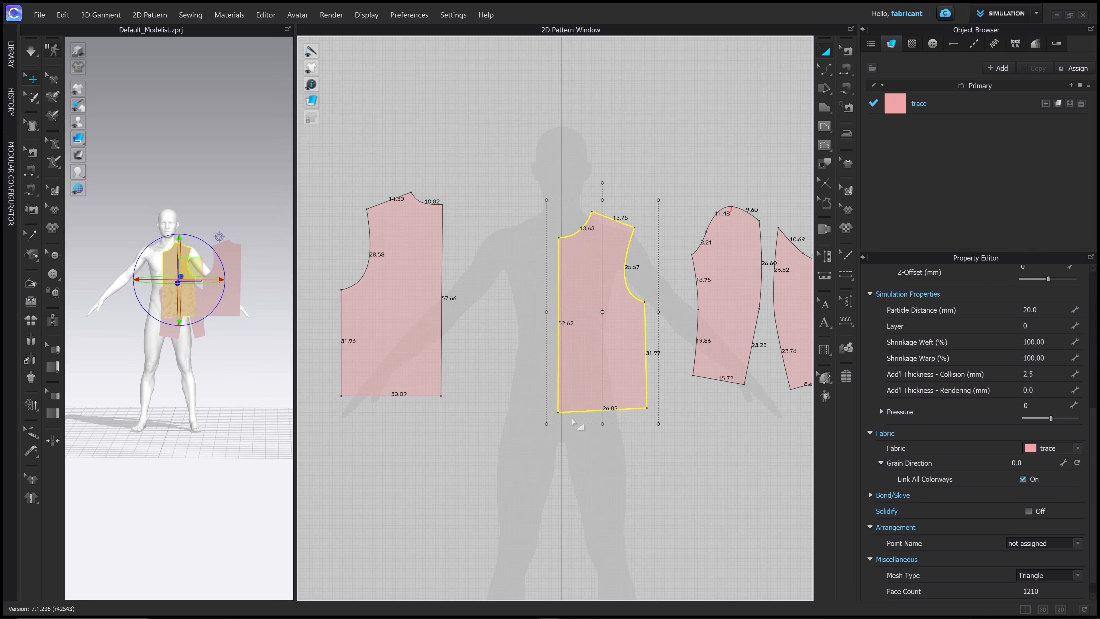
{"action": "middle_click_drag", "start_coordinate": [575, 390], "coordinate": [491, 385]}
{"action": "left_click_drag", "start_coordinate": [643, 295], "coordinate": [678, 206]}
{"action": "left_click_drag", "start_coordinate": [711, 322], "coordinate": [789, 192]}
{"action": "left_click_drag", "start_coordinate": [694, 220], "coordinate": [744, 185]}
{"action": "left_click_drag", "start_coordinate": [342, 268], "coordinate": [653, 276]}
- Move the front bodice's side hem corner inward until its side seam is vertical and 32.00 cm long
{"action": "left_click", "coordinate": [824, 69]}
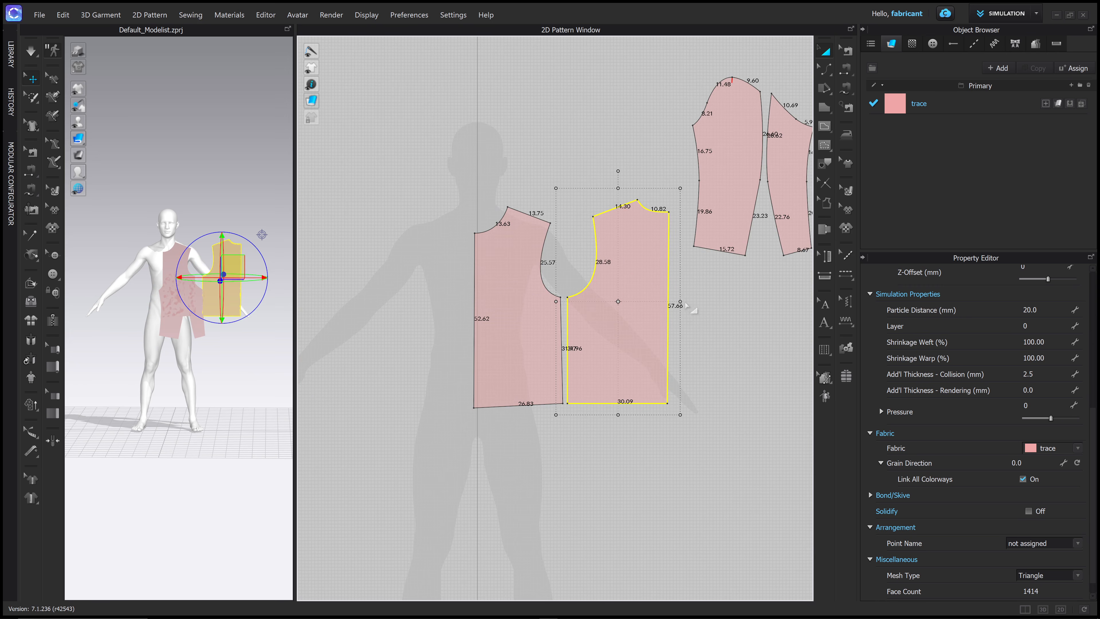
{"action": "left_click", "coordinate": [562, 403]}
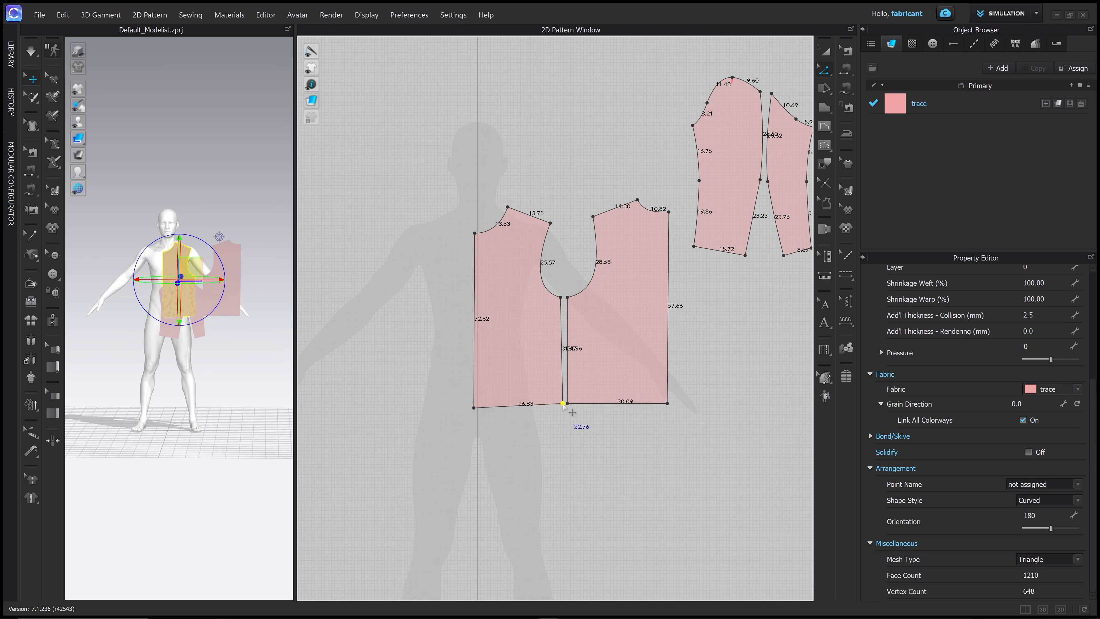
{"action": "scroll", "coordinate": [567, 411], "scroll_direction": "down", "scroll_amount": 2}
{"action": "middle_click_drag", "start_coordinate": [567, 411], "coordinate": [621, 385]}
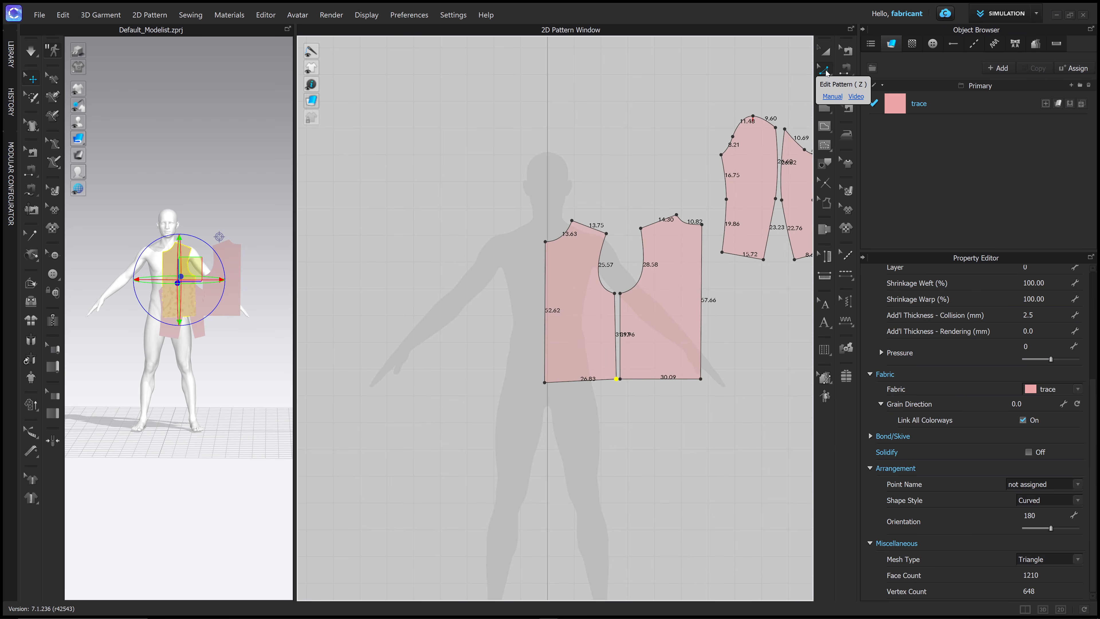
{"action": "left_click", "coordinate": [825, 70]}
{"action": "scroll", "coordinate": [617, 384], "scroll_direction": "up", "scroll_amount": 5}
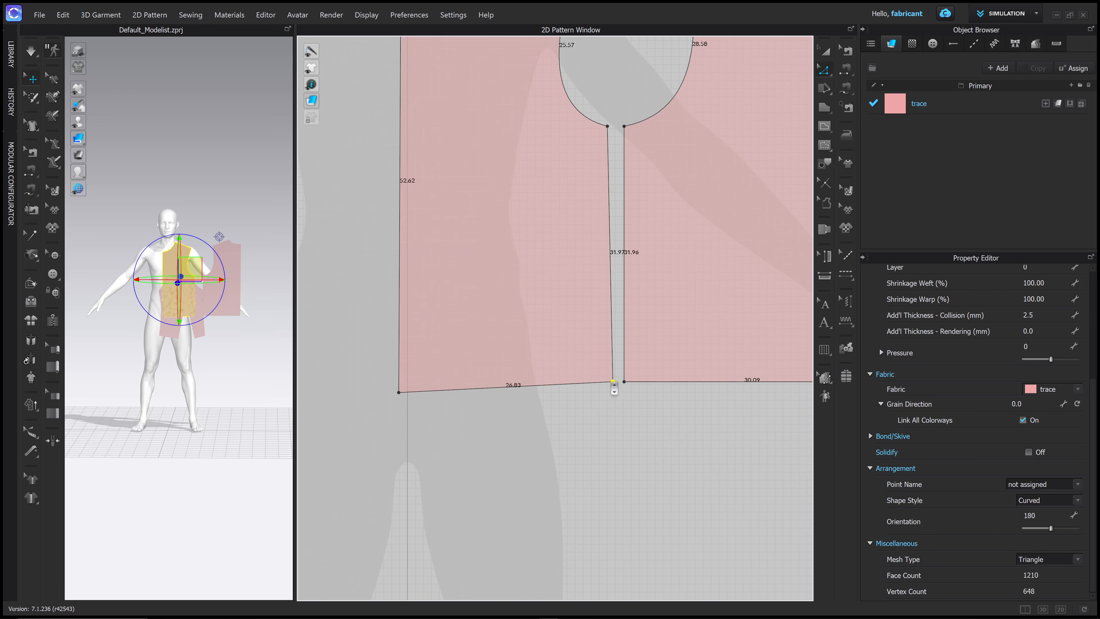
{"action": "left_click_drag", "start_coordinate": [613, 383], "coordinate": [547, 390]}
{"action": "left_click_drag", "start_coordinate": [494, 384], "coordinate": [607, 382]}
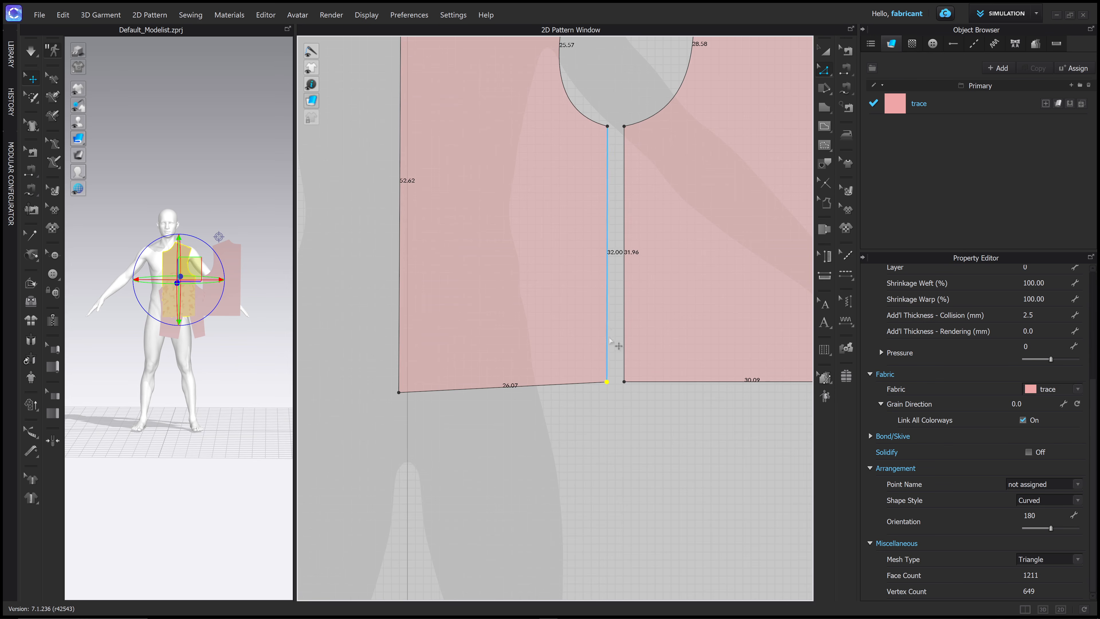
- Nudge the front bodice's side hem corner slightly upward to bring the side seam to 31.94 cm
{"action": "scroll", "coordinate": [609, 343], "scroll_direction": "down", "scroll_amount": 1}
{"action": "scroll", "coordinate": [602, 277], "scroll_direction": "up", "scroll_amount": 6}
{"action": "scroll", "coordinate": [604, 276], "scroll_direction": "down", "scroll_amount": 2}
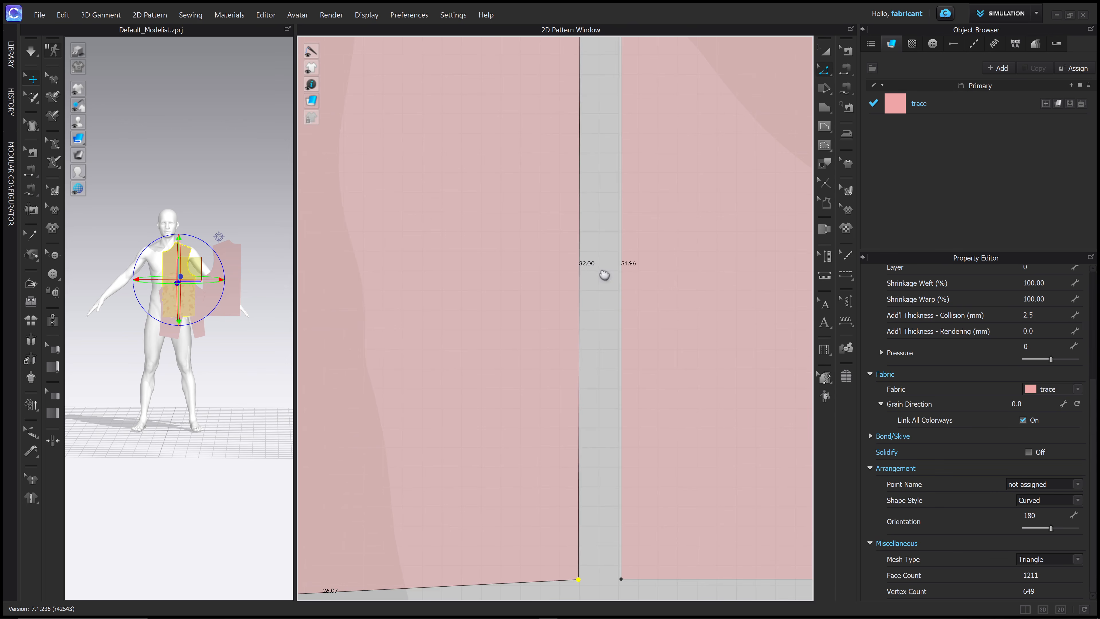
{"action": "middle_click_drag", "start_coordinate": [604, 275], "coordinate": [605, 258]}
{"action": "left_click_drag", "start_coordinate": [580, 562], "coordinate": [580, 561]}
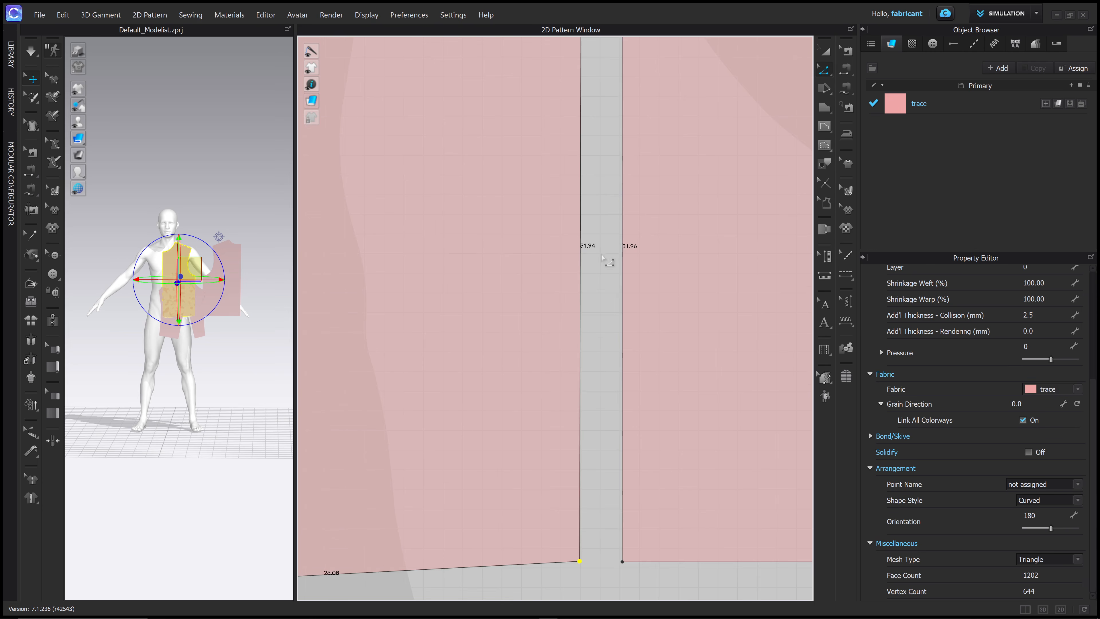
- Shift the front bodice's centre front hem corner slightly inward, bringing the hem to 26.01 cm
{"action": "scroll", "coordinate": [665, 352], "scroll_direction": "down", "scroll_amount": 5}
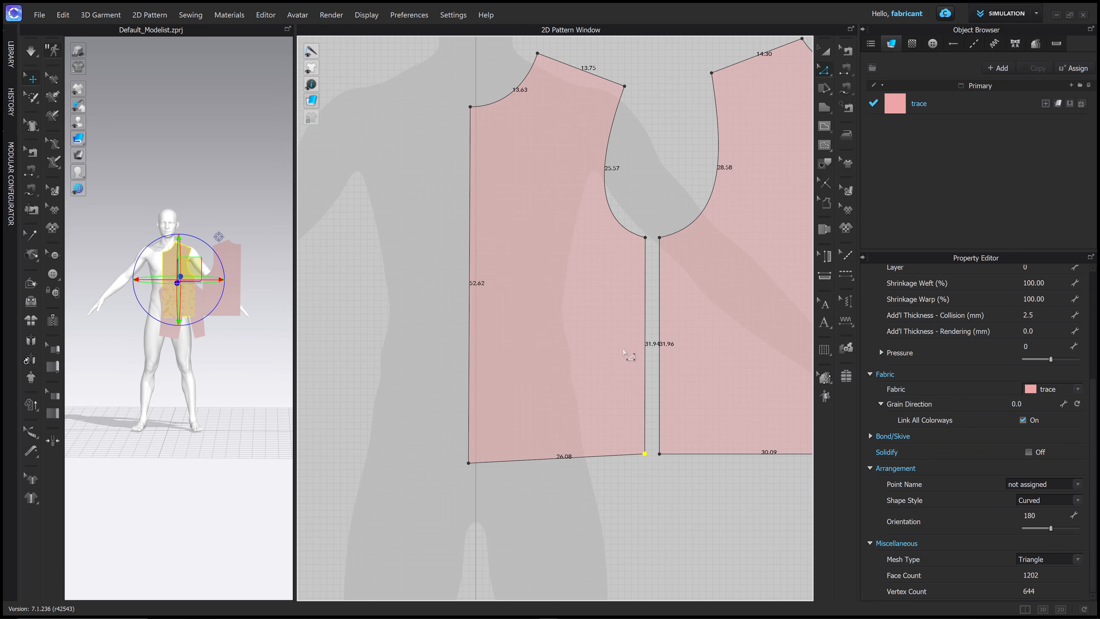
{"action": "middle_click_drag", "start_coordinate": [606, 303], "coordinate": [564, 318]}
{"action": "middle_click_drag", "start_coordinate": [510, 225], "coordinate": [585, 205]}
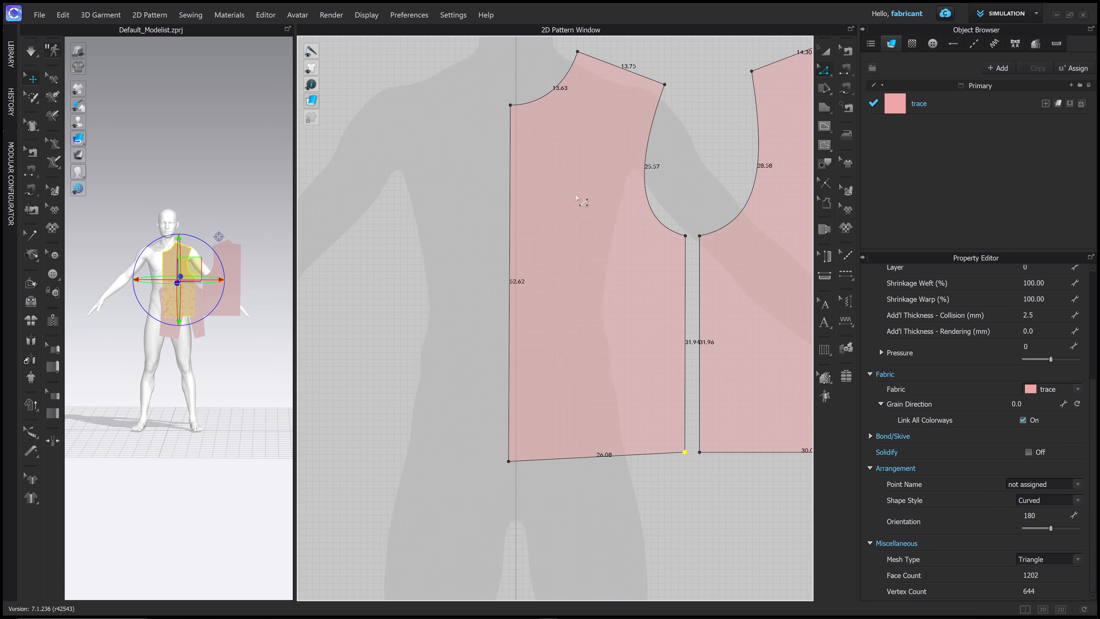
{"action": "scroll", "coordinate": [565, 196], "scroll_direction": "down", "scroll_amount": 3}
{"action": "scroll", "coordinate": [563, 195], "scroll_direction": "up", "scroll_amount": 5}
{"action": "middle_click_drag", "start_coordinate": [557, 347], "coordinate": [568, 164]}
{"action": "scroll", "coordinate": [485, 493], "scroll_direction": "up", "scroll_amount": 3}
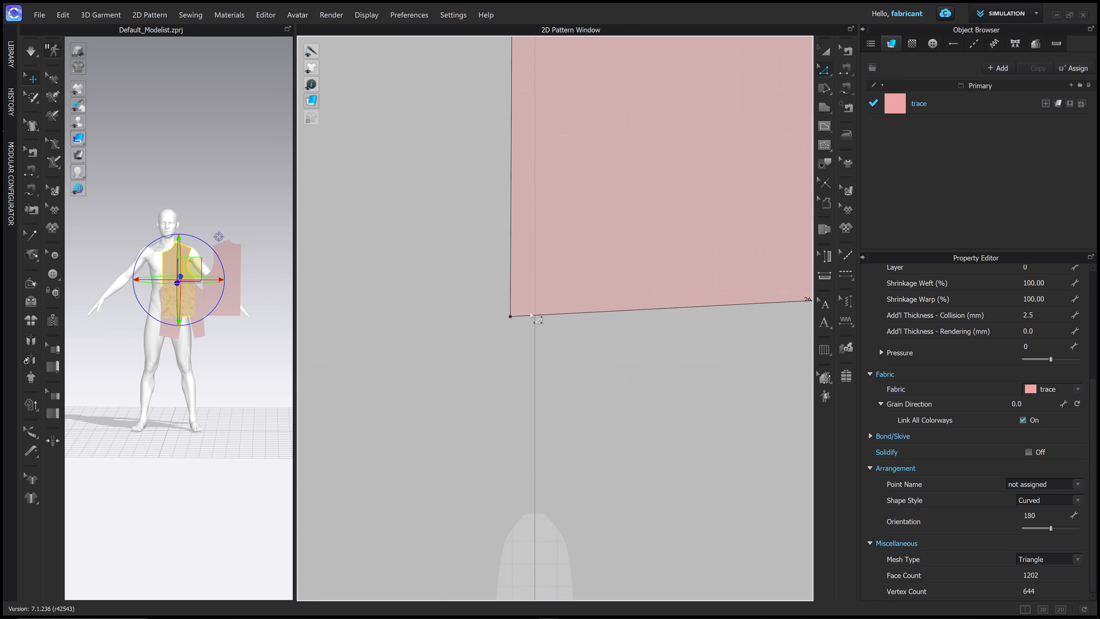
{"action": "middle_click_drag", "start_coordinate": [529, 326], "coordinate": [485, 355]}
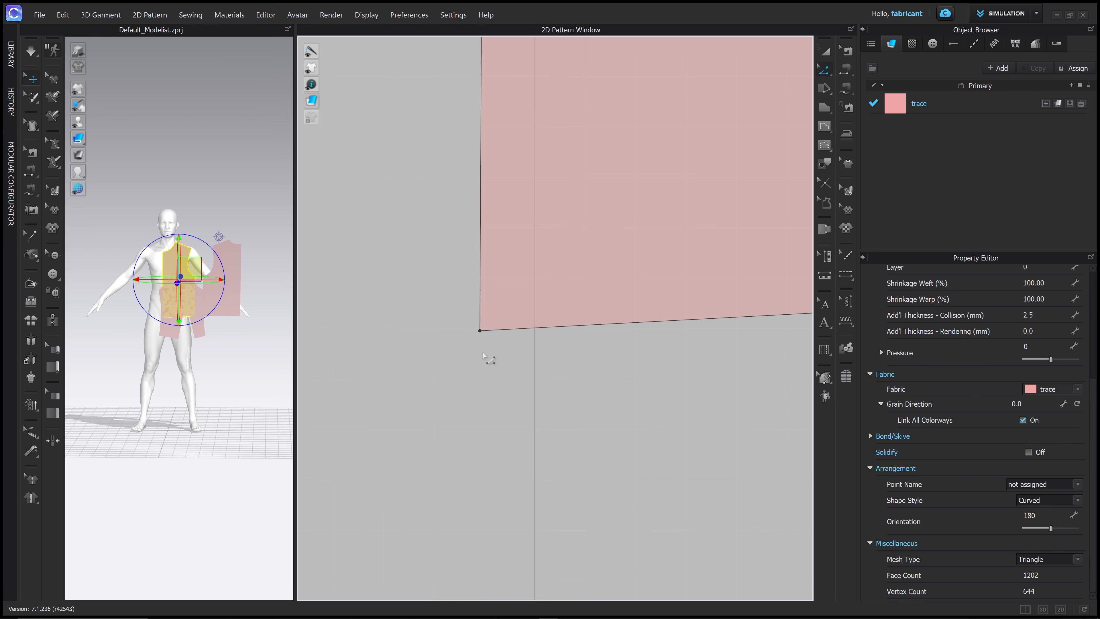
{"action": "left_click_drag", "start_coordinate": [481, 332], "coordinate": [486, 333]}
- Move the front bodice's centre neckline corner slightly outward so the centre front edge is vertical
{"action": "scroll", "coordinate": [496, 341], "scroll_direction": "down", "scroll_amount": 5}
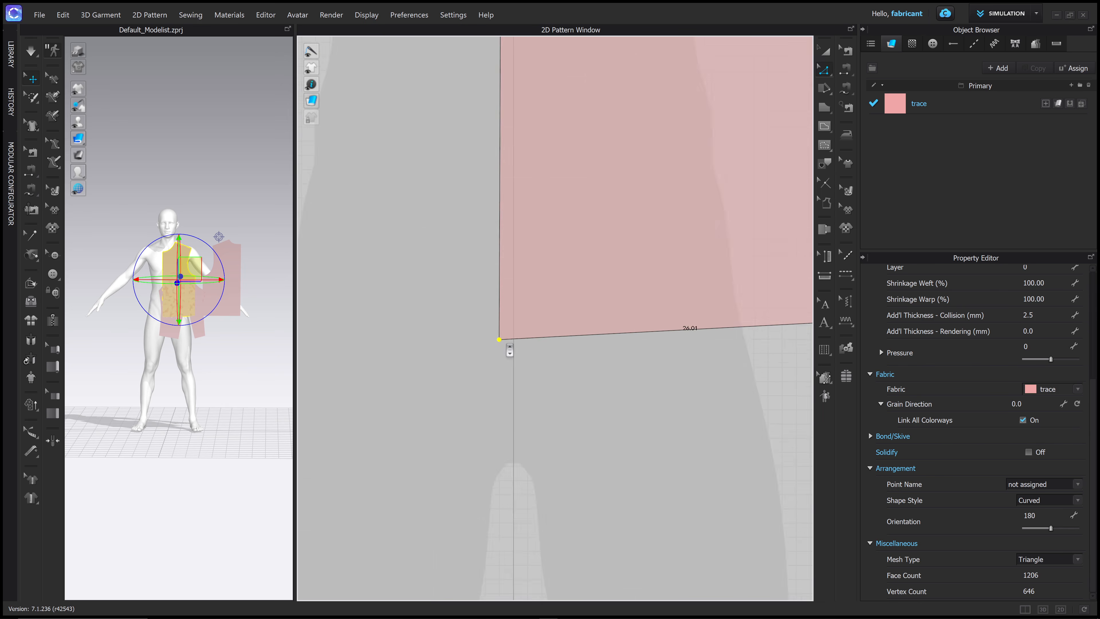
{"action": "middle_click_drag", "start_coordinate": [541, 88], "coordinate": [547, 154]}
{"action": "scroll", "coordinate": [535, 153], "scroll_direction": "up", "scroll_amount": 5}
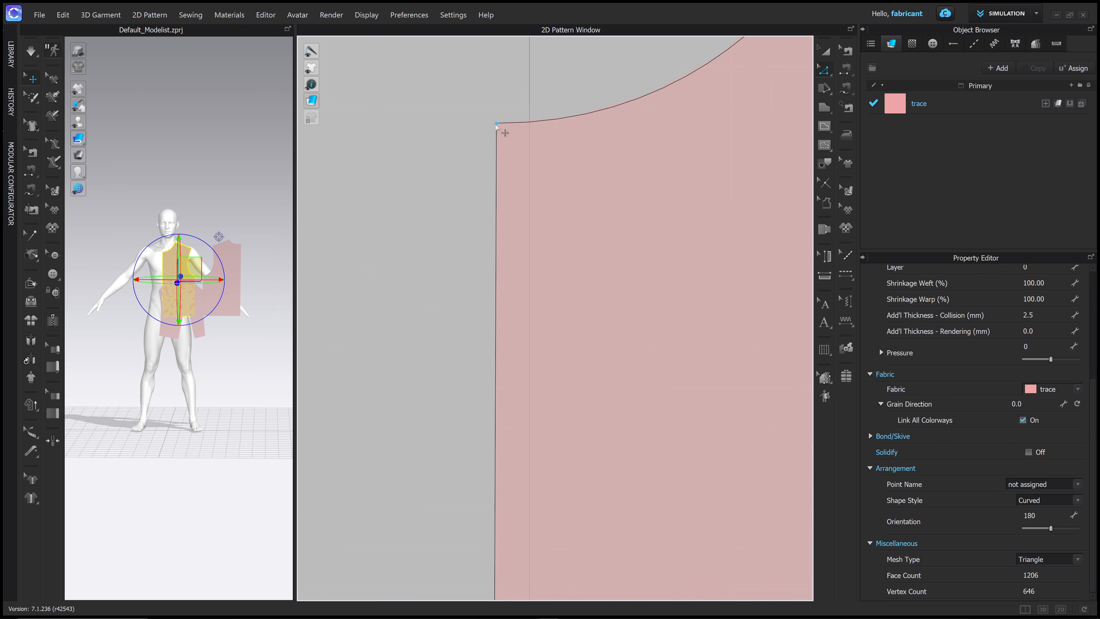
{"action": "left_click_drag", "start_coordinate": [497, 123], "coordinate": [491, 124]}
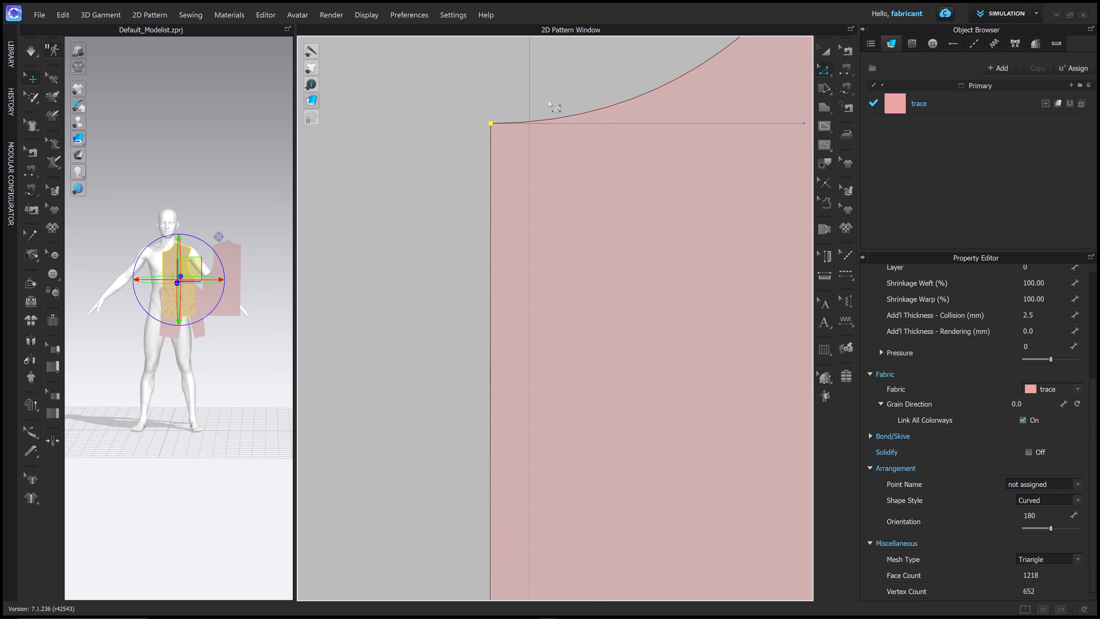
- Examine the front bodice's centre front edge and hem corner, and compare the front and back bodice seam lengths
{"action": "left_click", "coordinate": [491, 108]}
{"action": "middle_click_drag", "start_coordinate": [535, 172], "coordinate": [542, 179]}
{"action": "scroll", "coordinate": [542, 180], "scroll_direction": "down", "scroll_amount": 6}
{"action": "scroll", "coordinate": [331, 206], "scroll_direction": "up", "scroll_amount": 1}
{"action": "middle_click_drag", "start_coordinate": [331, 206], "coordinate": [540, 219]}
{"action": "scroll", "coordinate": [537, 195], "scroll_direction": "up", "scroll_amount": 2}
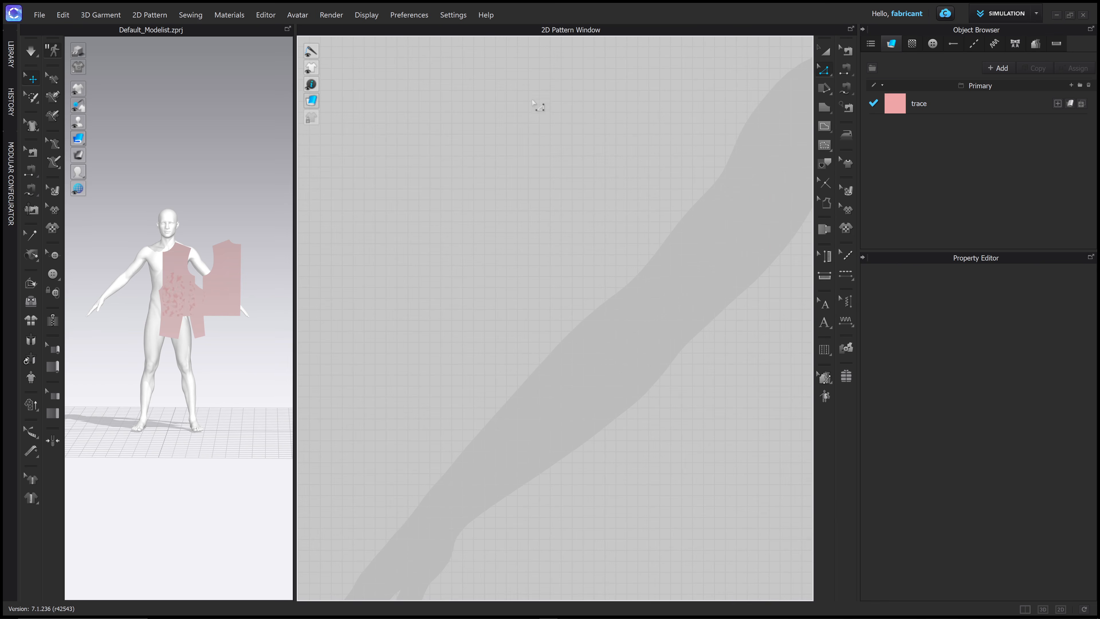
{"action": "scroll", "coordinate": [583, 353], "scroll_direction": "down", "scroll_amount": 6}
{"action": "middle_click_drag", "start_coordinate": [756, 334], "coordinate": [590, 197]}
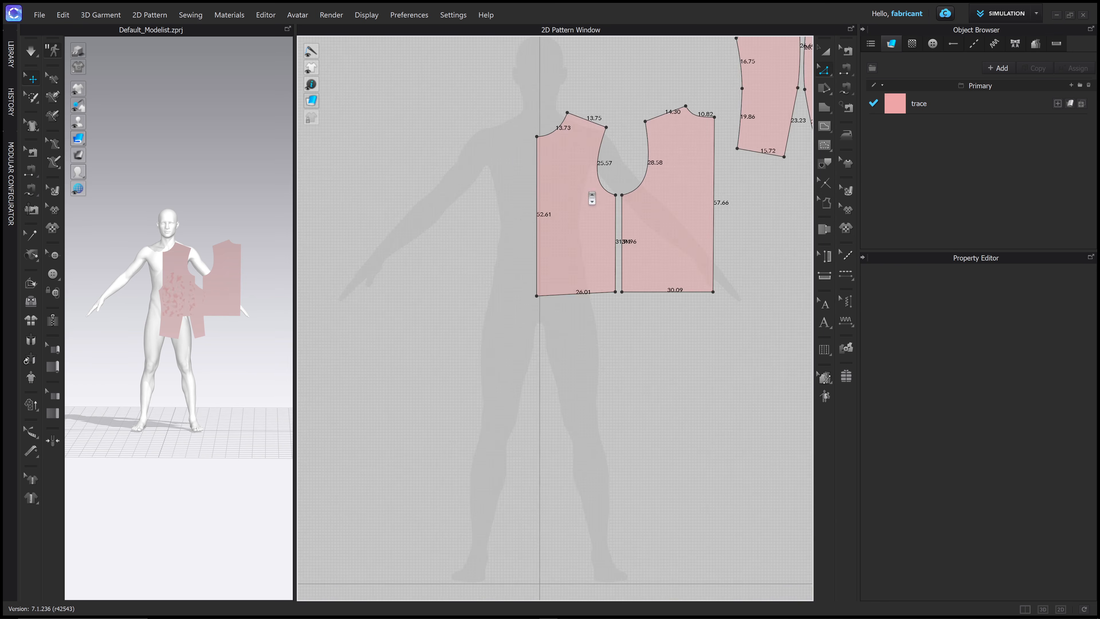
{"action": "scroll", "coordinate": [588, 195], "scroll_direction": "up", "scroll_amount": 4}
{"action": "middle_click_drag", "start_coordinate": [475, 234], "coordinate": [480, 209]}
{"action": "middle_click_drag", "start_coordinate": [489, 304], "coordinate": [504, 230]}
{"action": "scroll", "coordinate": [486, 341], "scroll_direction": "up", "scroll_amount": 6}
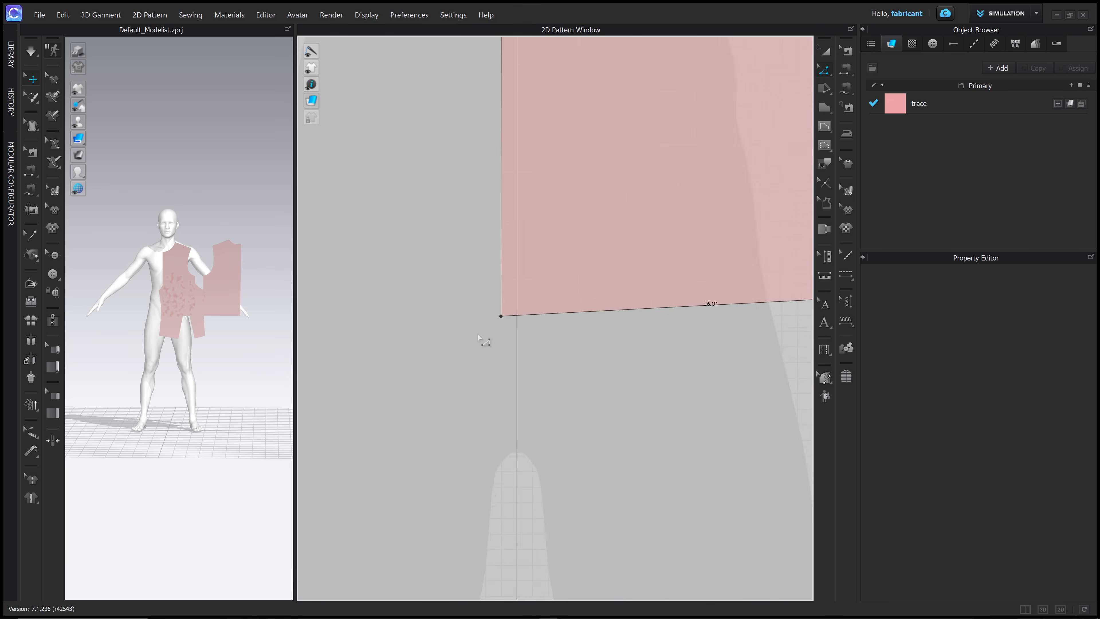
{"action": "scroll", "coordinate": [512, 302], "scroll_direction": "down", "scroll_amount": 9}
{"action": "middle_click_drag", "start_coordinate": [533, 315], "coordinate": [519, 368]}
{"action": "scroll", "coordinate": [570, 347], "scroll_direction": "up", "scroll_amount": 2}
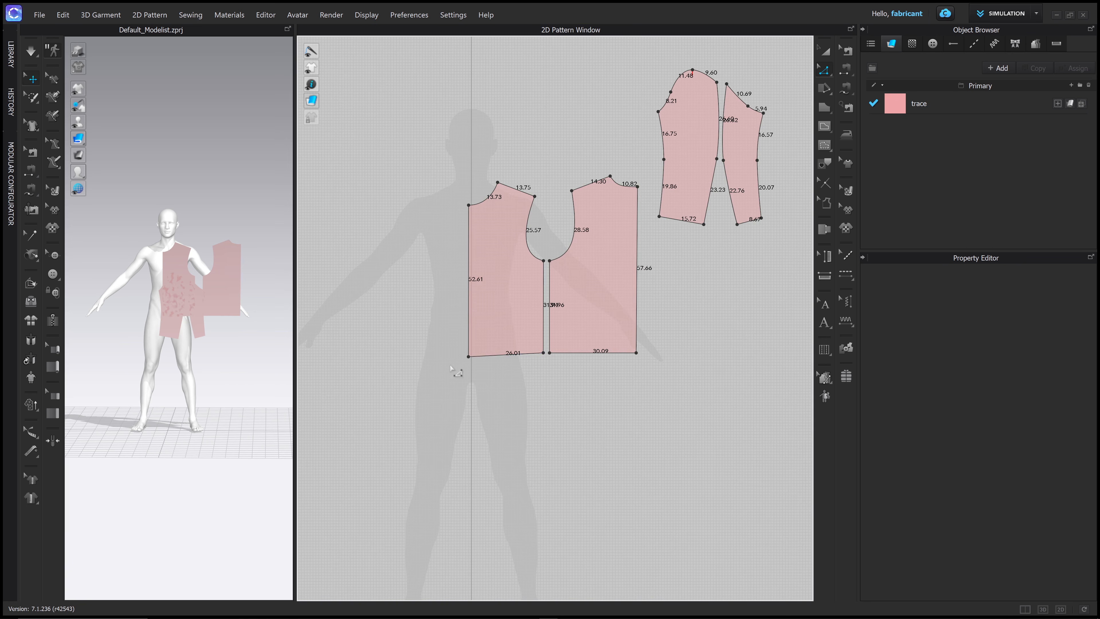
{"action": "middle_click_drag", "start_coordinate": [581, 351], "coordinate": [571, 365]}
{"action": "scroll", "coordinate": [542, 223], "scroll_direction": "up", "scroll_amount": 4}
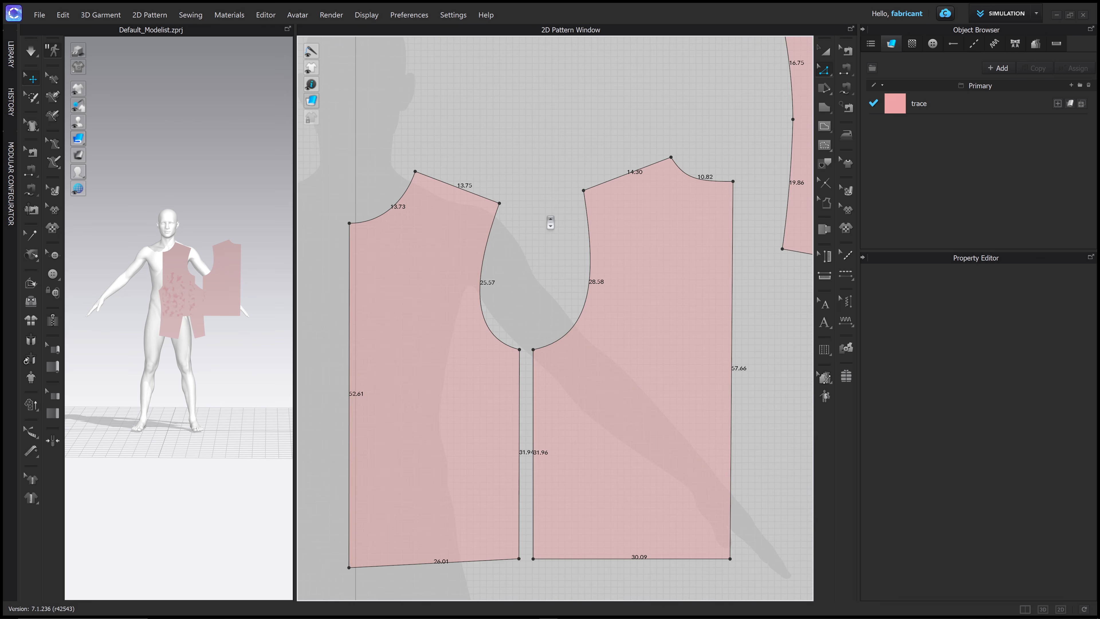
- Extend the front bodice's shoulder seam by moving its neck-side point toward the neck, about 0.32 cm and another 0.19 cm
{"action": "scroll", "coordinate": [499, 203], "scroll_direction": "up", "scroll_amount": 1}
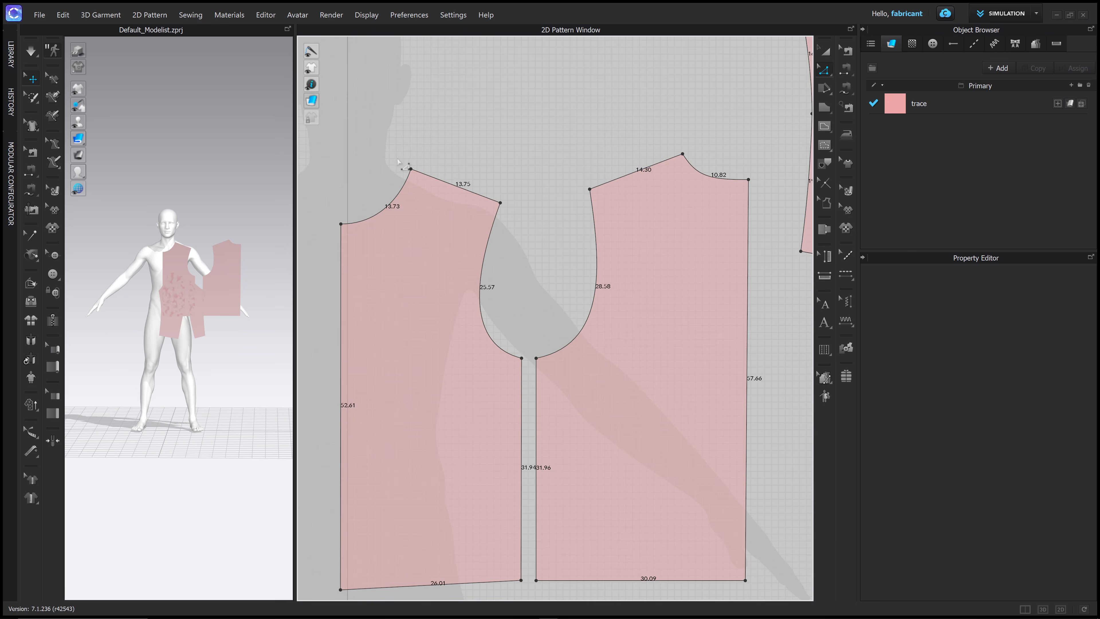
{"action": "scroll", "coordinate": [406, 182], "scroll_direction": "up", "scroll_amount": 2}
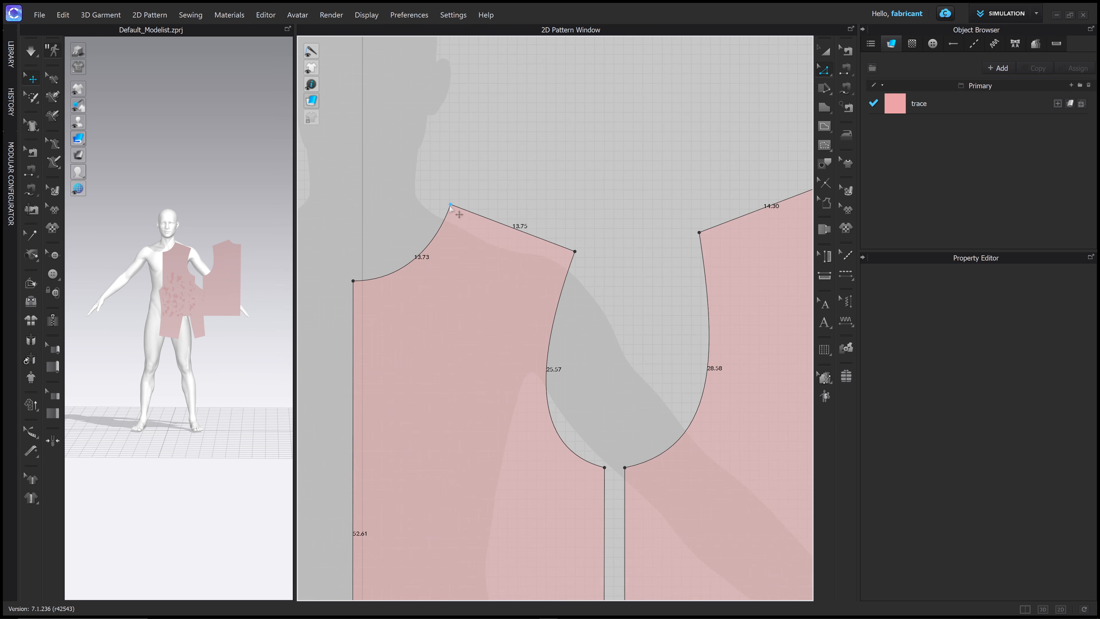
{"action": "left_click", "coordinate": [451, 205]}
{"action": "left_click_drag", "start_coordinate": [450, 205], "coordinate": [448, 204]}
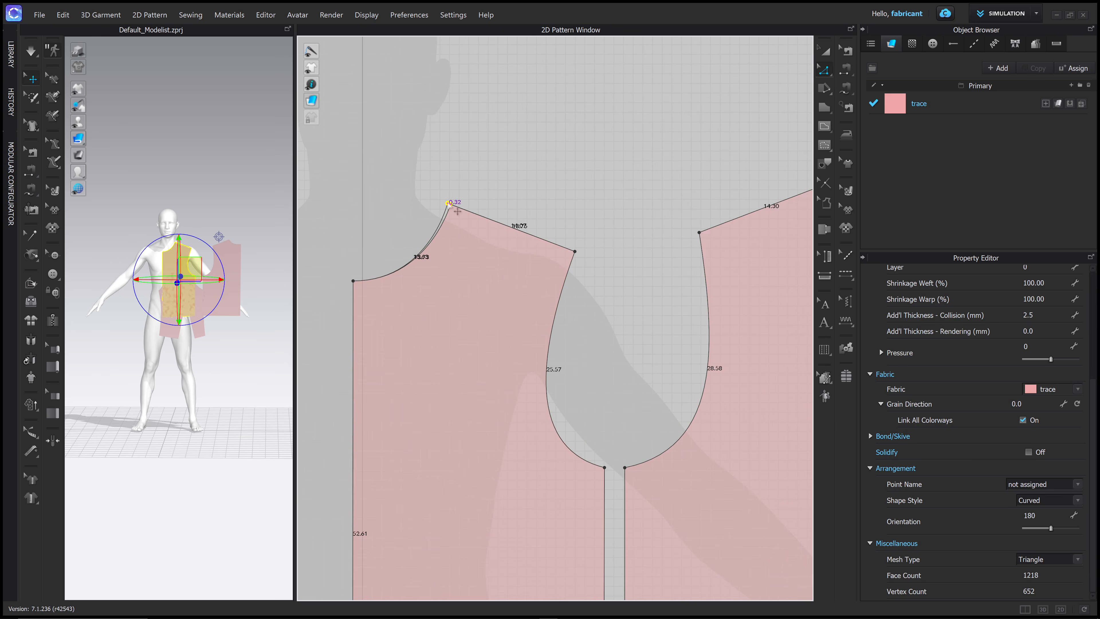
{"action": "left_click_drag", "start_coordinate": [449, 204], "coordinate": [446, 203]}
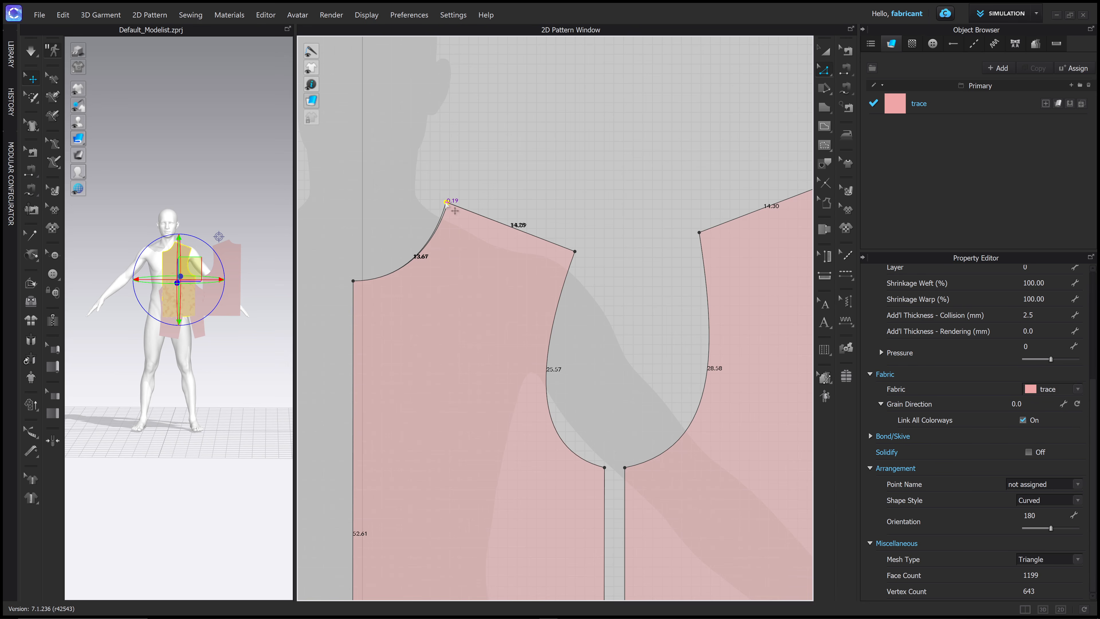
- Nudge the front bodice's neck-shoulder point slightly, bringing the shoulder line to about 14.3 cm
{"action": "left_click_drag", "start_coordinate": [446, 202], "coordinate": [446, 202]}
{"action": "scroll", "coordinate": [706, 238], "scroll_direction": "down", "scroll_amount": 6}
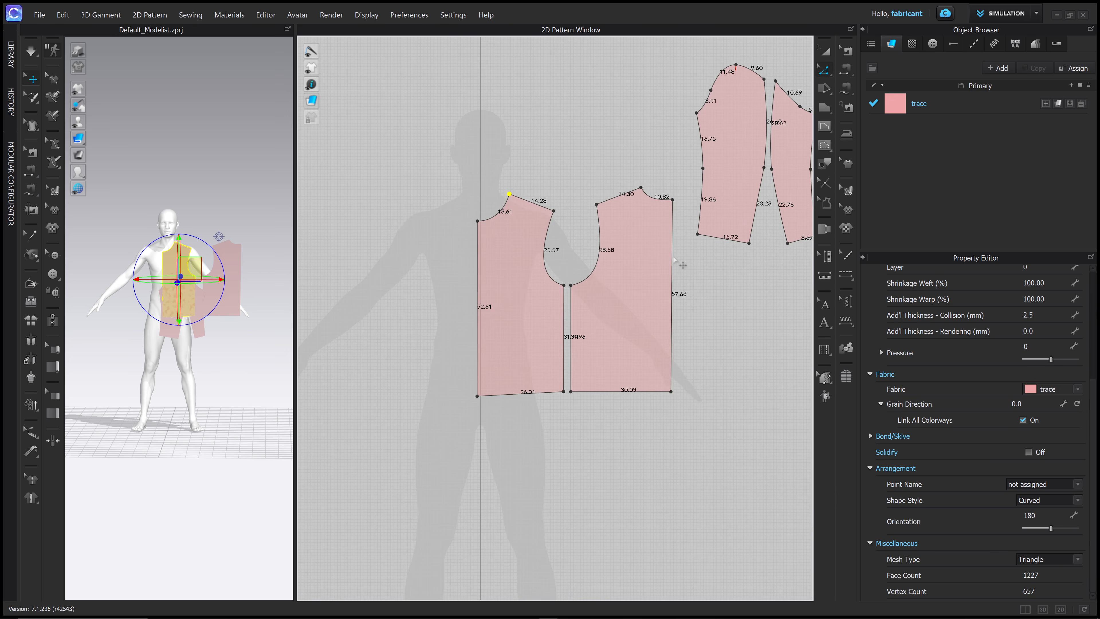
{"action": "right_click_drag", "start_coordinate": [665, 248], "coordinate": [639, 251]}
- Move both sleeve pieces down so they sit side by side next to the back bodice piece
{"action": "key", "text": "a"}
{"action": "left_click", "coordinate": [505, 297]}
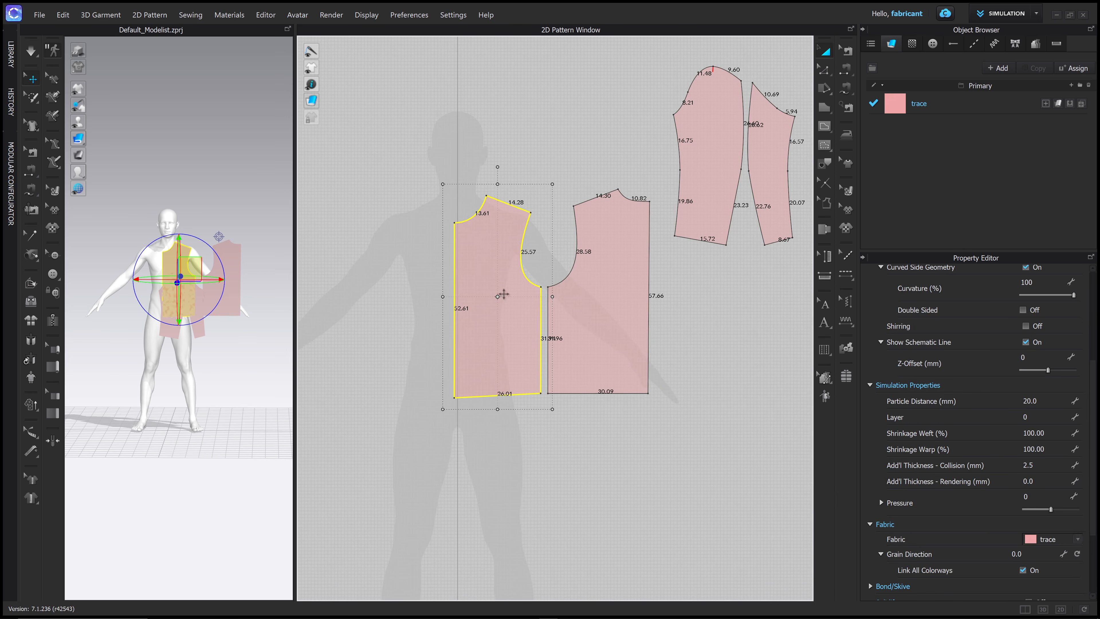
{"action": "left_click", "coordinate": [611, 297]}
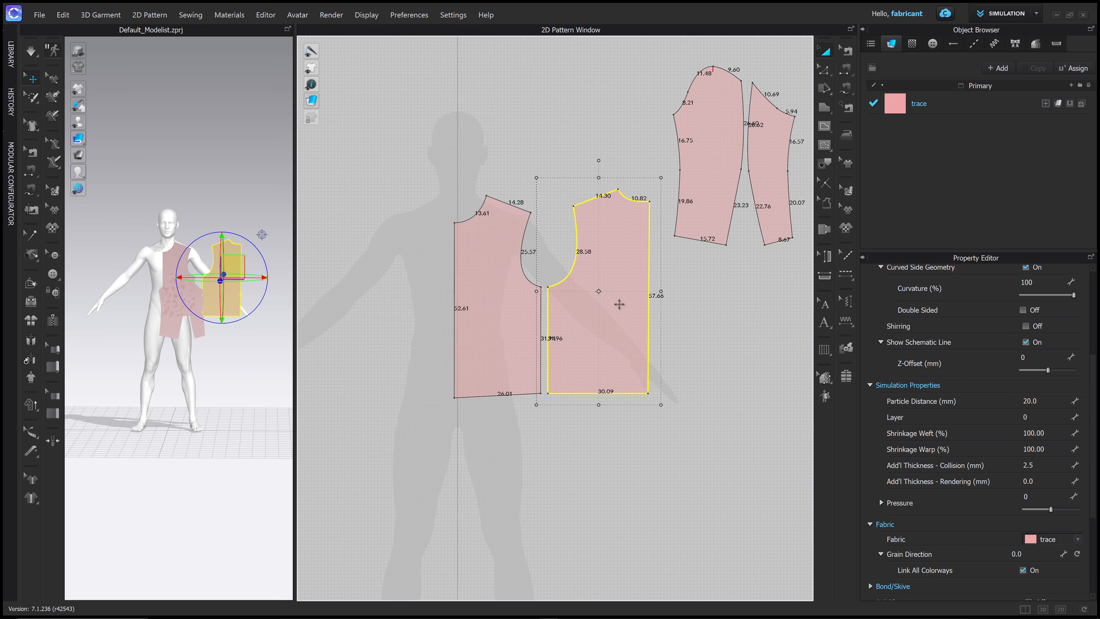
{"action": "scroll", "coordinate": [621, 307], "scroll_direction": "down", "scroll_amount": 2}
{"action": "scroll", "coordinate": [660, 253], "scroll_direction": "up", "scroll_amount": 3}
{"action": "left_click_drag", "start_coordinate": [660, 254], "coordinate": [654, 383]}
{"action": "left_click_drag", "start_coordinate": [730, 242], "coordinate": [732, 374]}
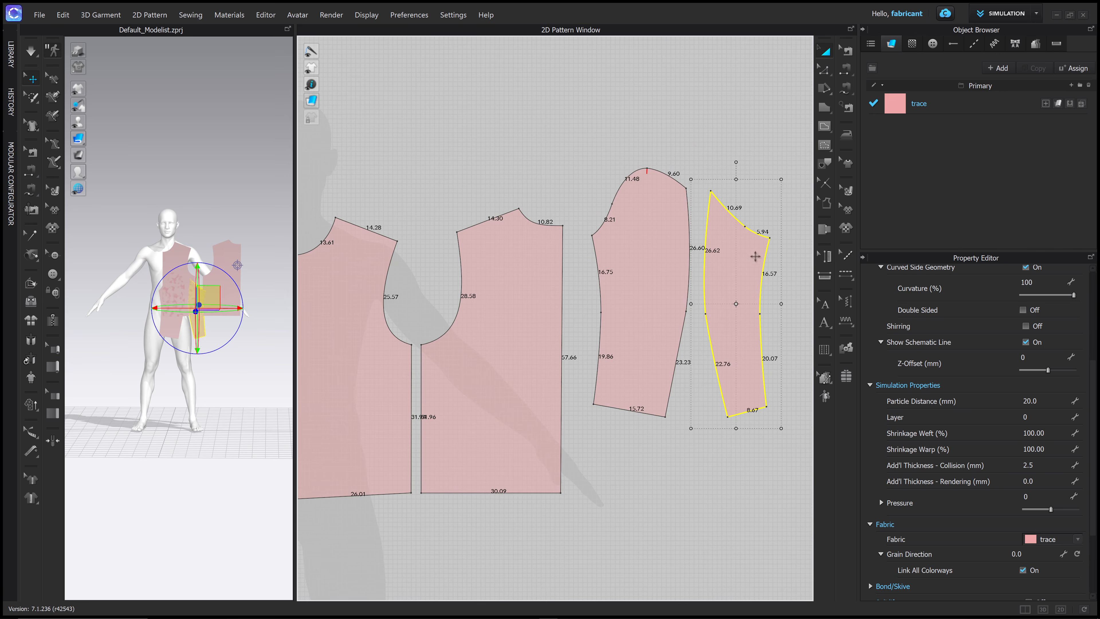
{"action": "middle_click_drag", "start_coordinate": [693, 153], "coordinate": [692, 150]}
{"action": "left_click", "coordinate": [659, 224]}
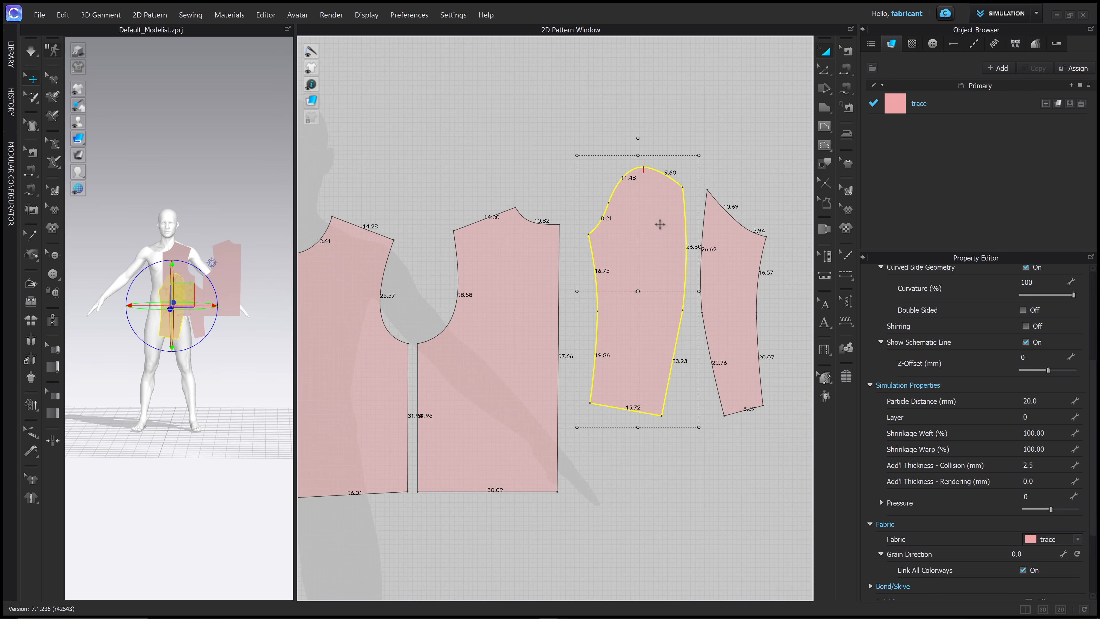
{"action": "left_click", "coordinate": [724, 273]}
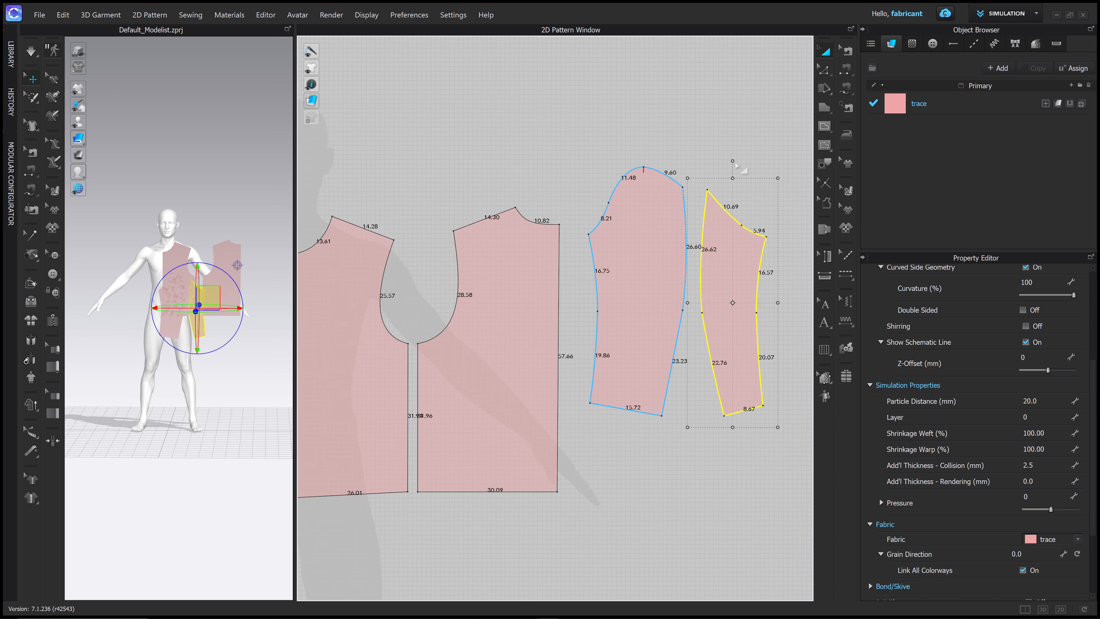
{"action": "left_click", "coordinate": [692, 172]}
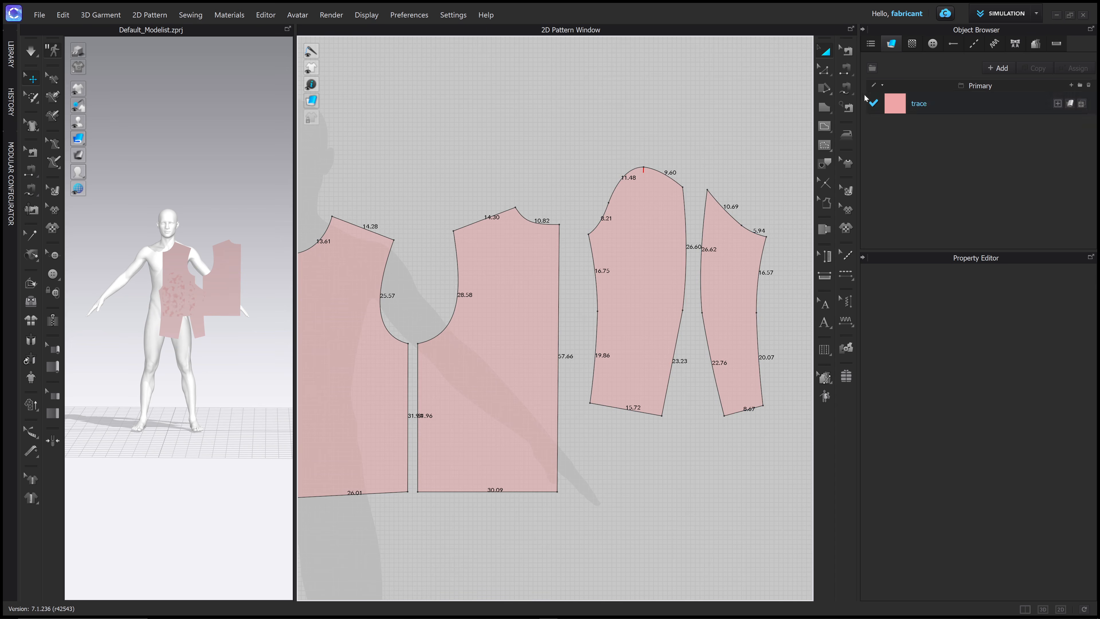
- Free-sew the facing long edges of the large and small sleeve pieces together, from the cap down to the hem
{"action": "left_click", "coordinate": [847, 88]}
{"action": "left_click", "coordinate": [682, 187]}
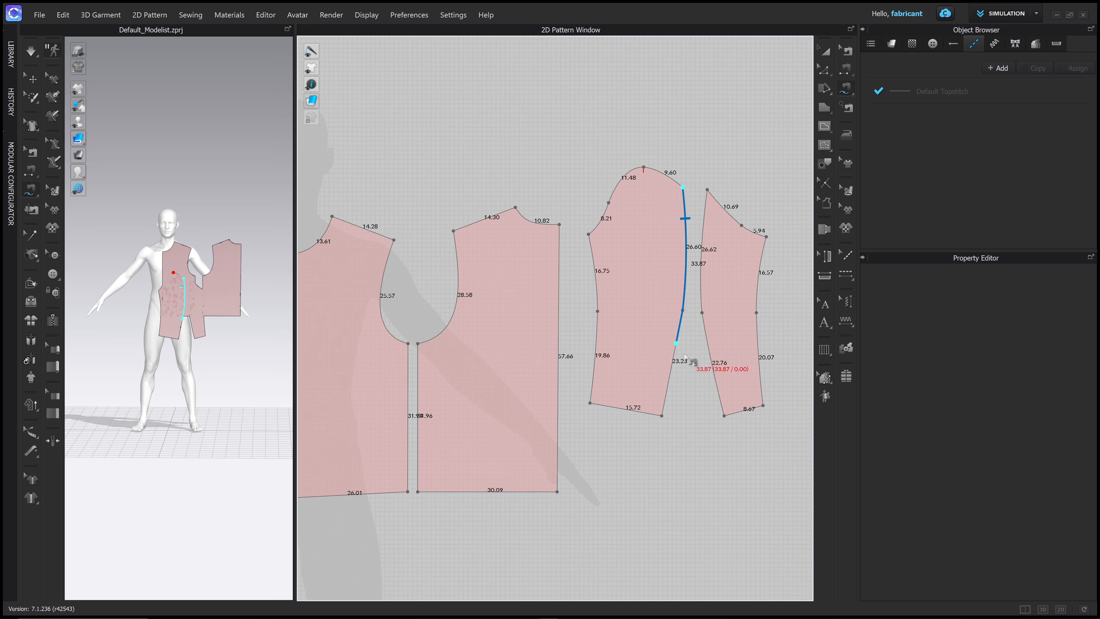
{"action": "left_click", "coordinate": [662, 415]}
{"action": "left_click", "coordinate": [707, 190]}
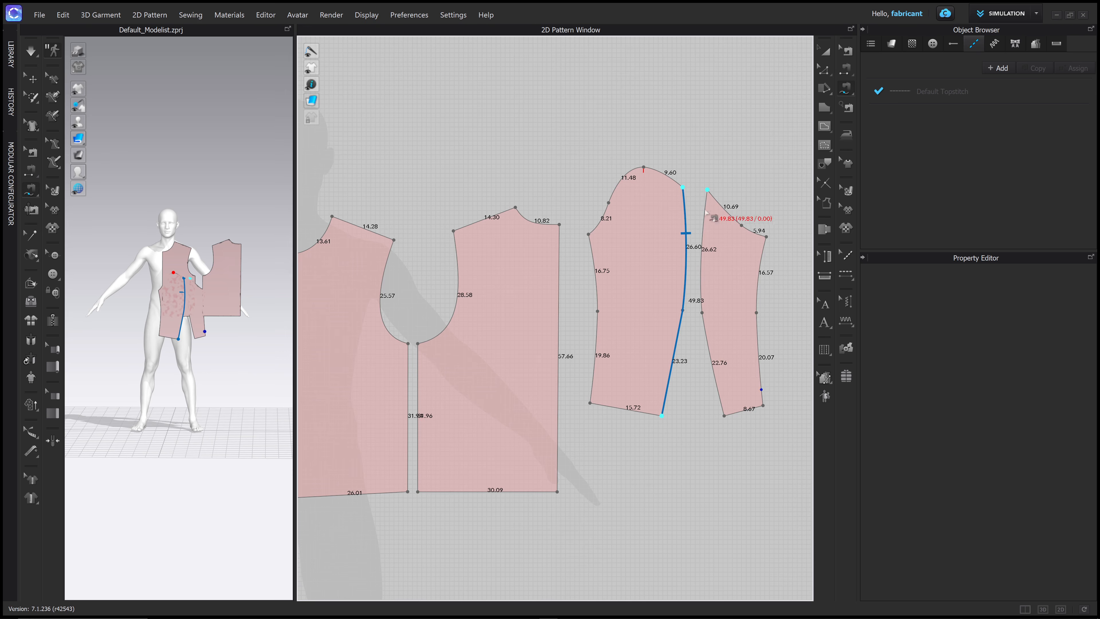
{"action": "left_click", "coordinate": [724, 415]}
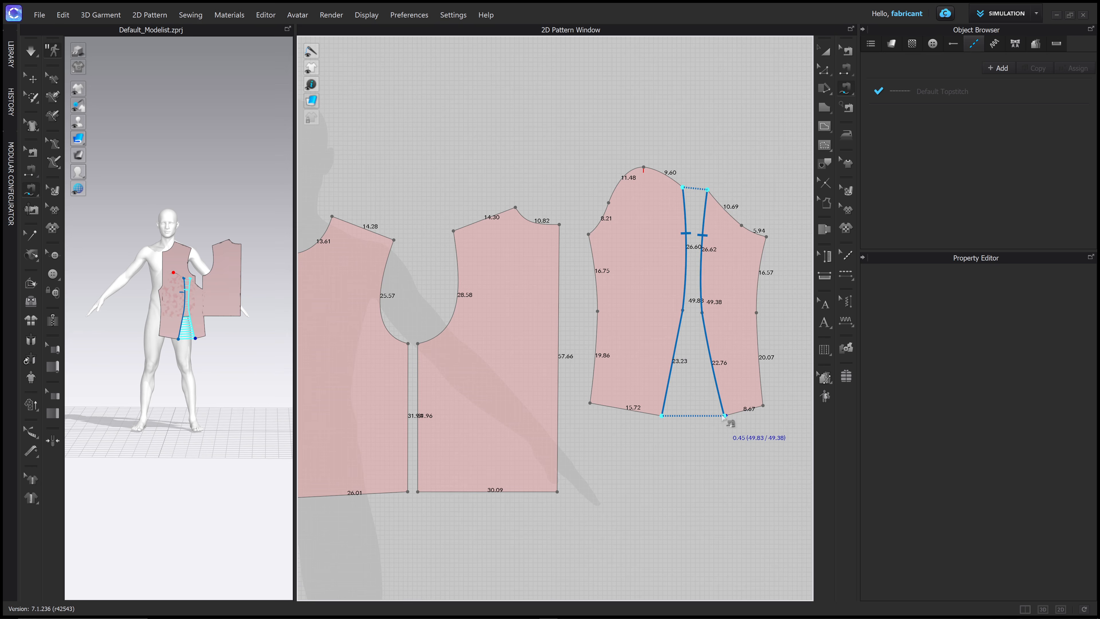
{"action": "left_click", "coordinate": [724, 415]}
- Compare the sewn sleeve edges' lengths and curve the lower seam edge of the small sleeve piece to about 22.8 cm
{"action": "scroll", "coordinate": [712, 368], "scroll_direction": "down", "scroll_amount": 2}
{"action": "scroll", "coordinate": [710, 367], "scroll_direction": "up", "scroll_amount": 5}
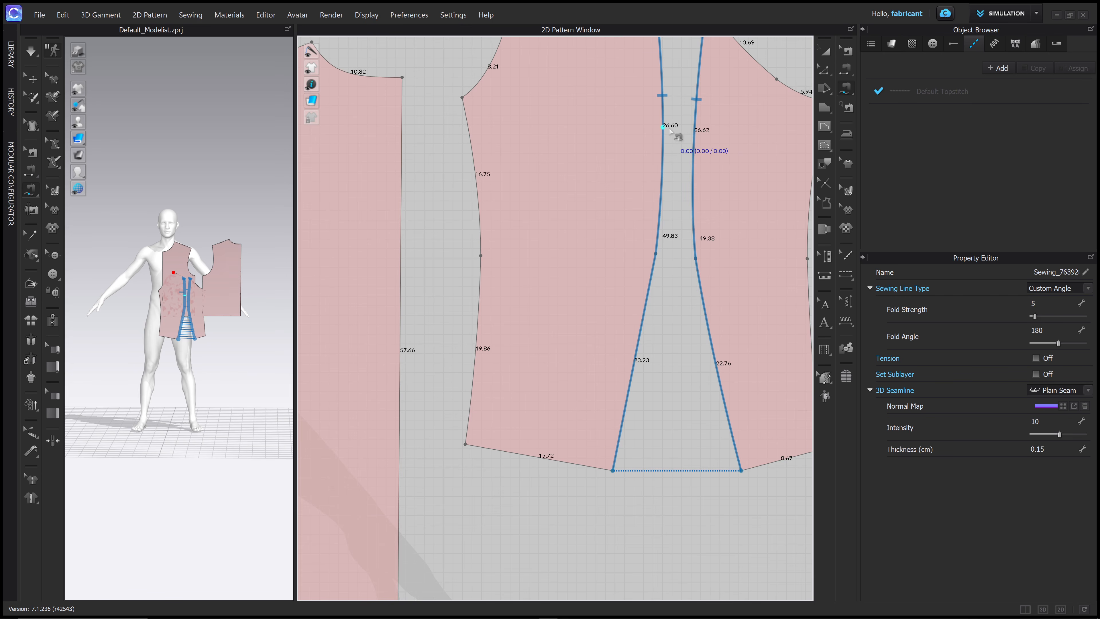
{"action": "scroll", "coordinate": [705, 149], "scroll_direction": "down", "scroll_amount": 3}
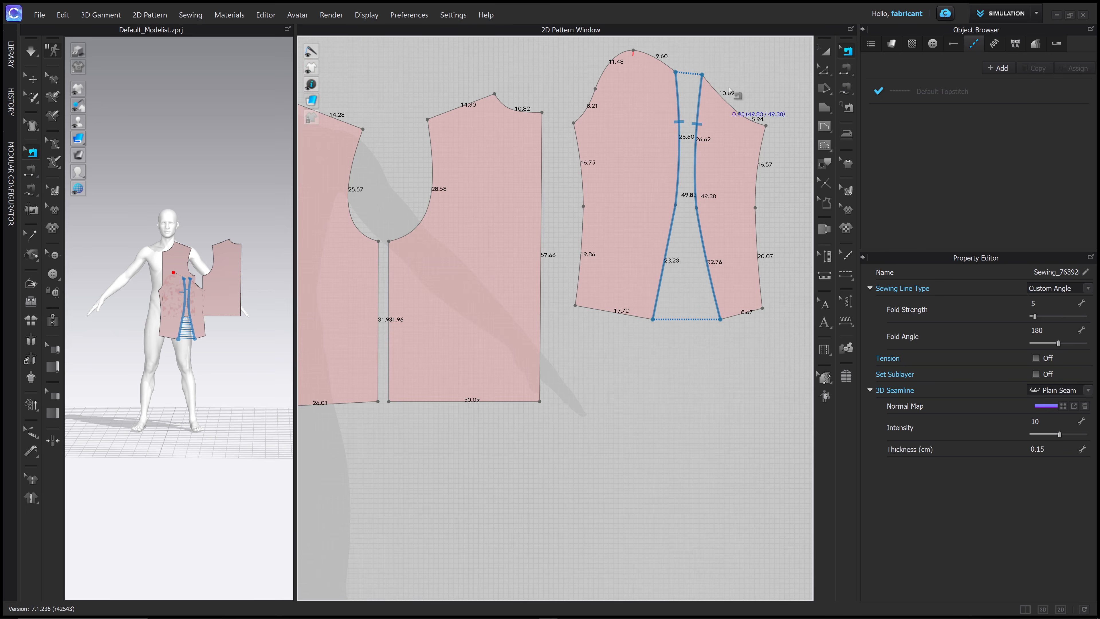
{"action": "left_click", "coordinate": [754, 72]}
{"action": "left_click", "coordinate": [694, 156]}
{"action": "scroll", "coordinate": [705, 196], "scroll_direction": "down", "scroll_amount": 2}
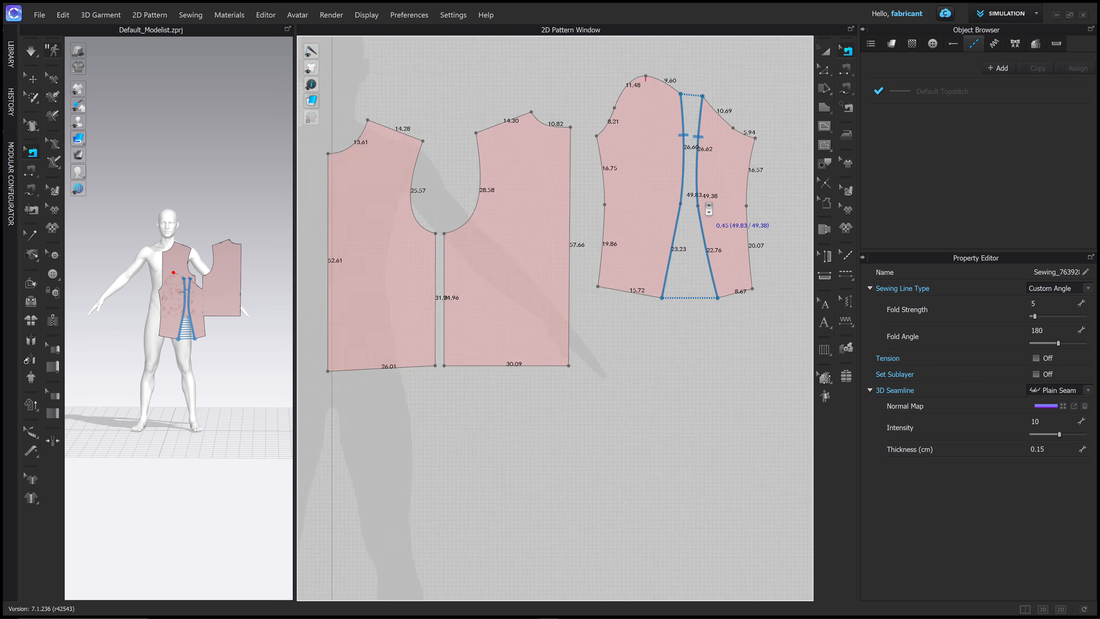
{"action": "scroll", "coordinate": [705, 200], "scroll_direction": "up", "scroll_amount": 3}
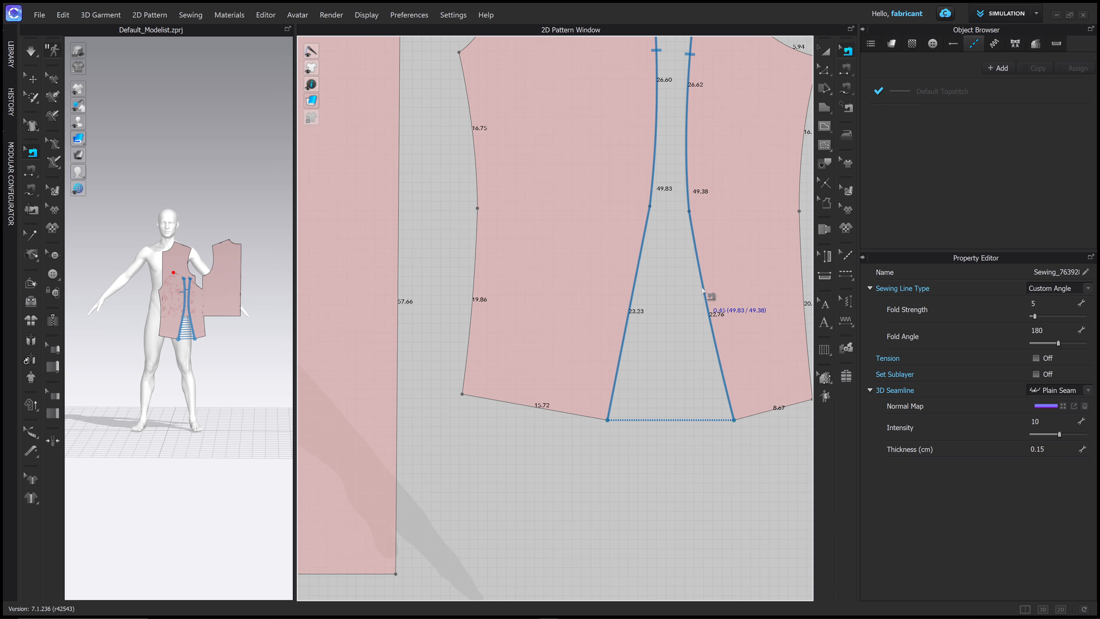
{"action": "key", "text": "a"}
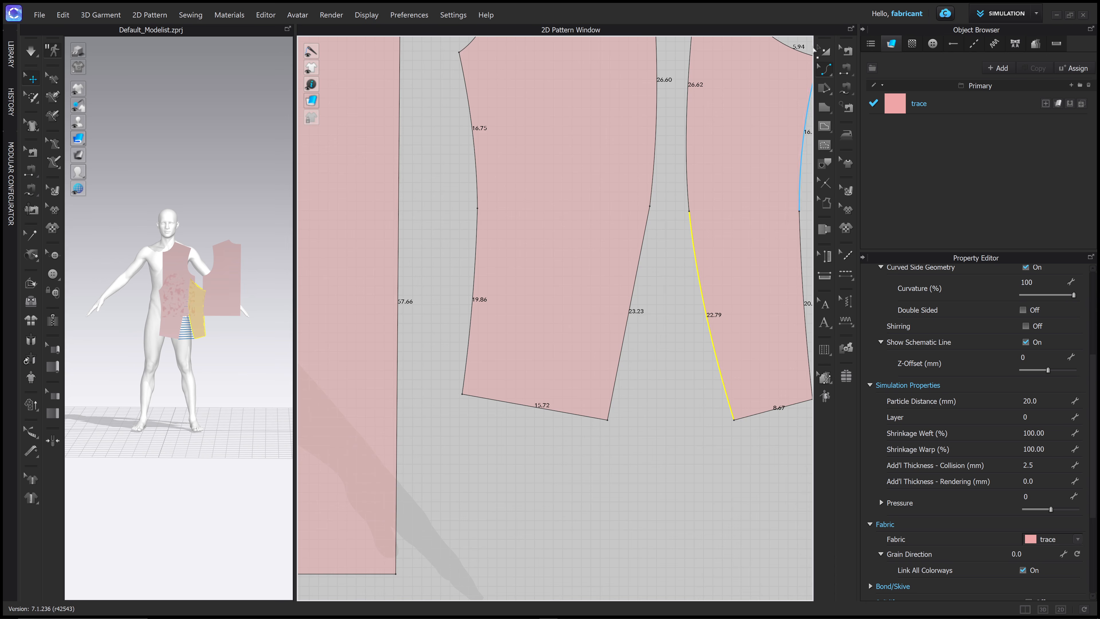
- Shift the small sleeve piece's seam-side hem corner slightly outward, lengthening the lower edge to about 23 cm, and recheck the sewn lengths
{"action": "left_click", "coordinate": [848, 51]}
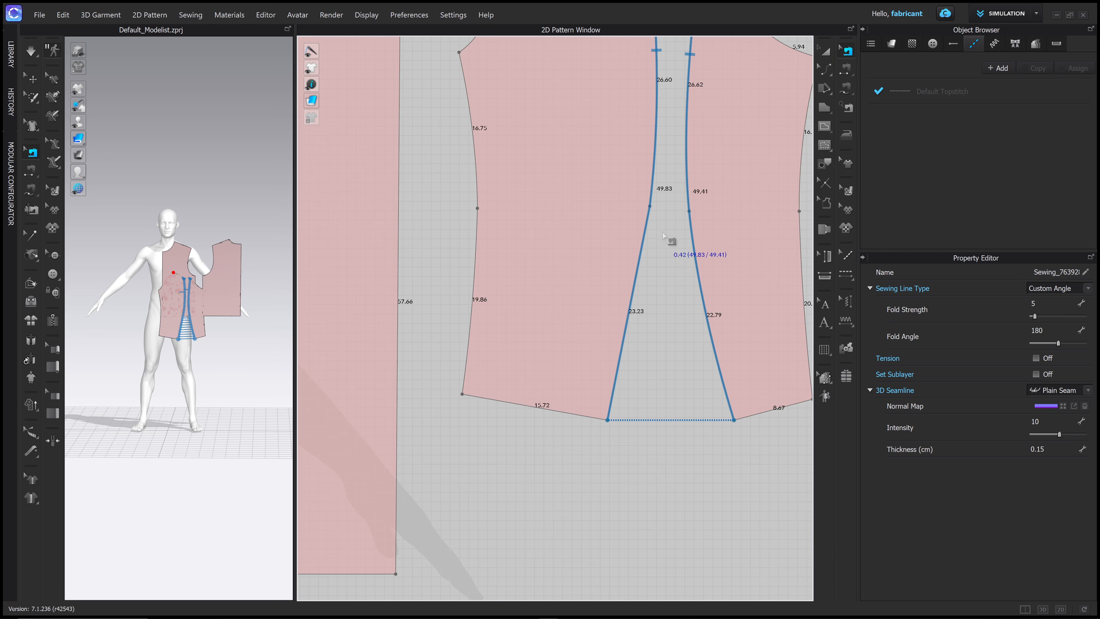
{"action": "scroll", "coordinate": [739, 429], "scroll_direction": "up", "scroll_amount": 4}
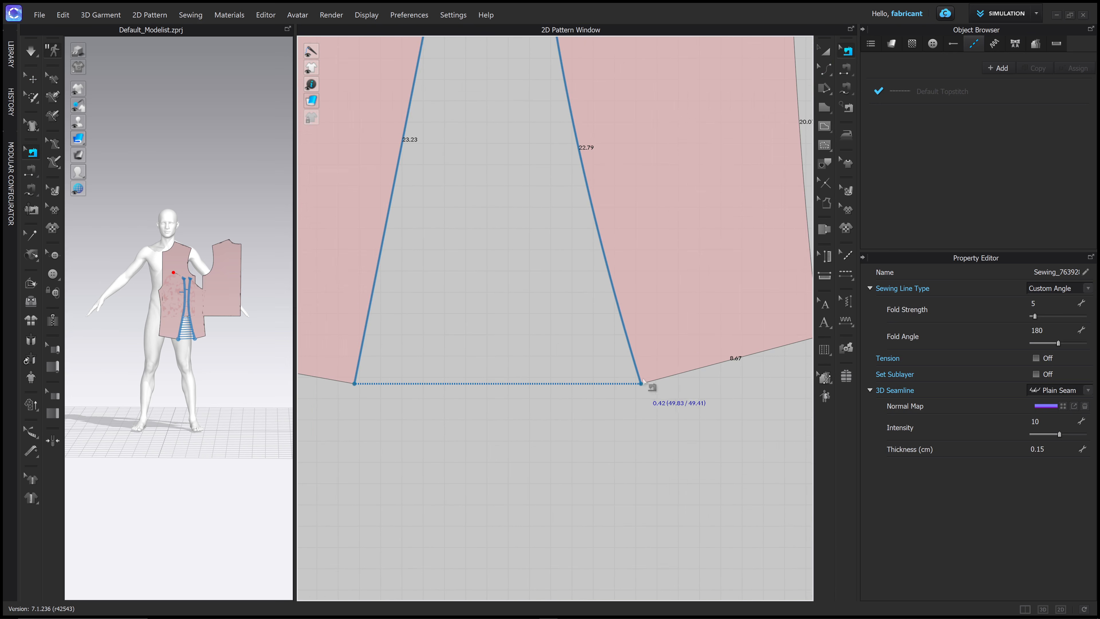
{"action": "middle_click_drag", "start_coordinate": [677, 277], "coordinate": [695, 458]}
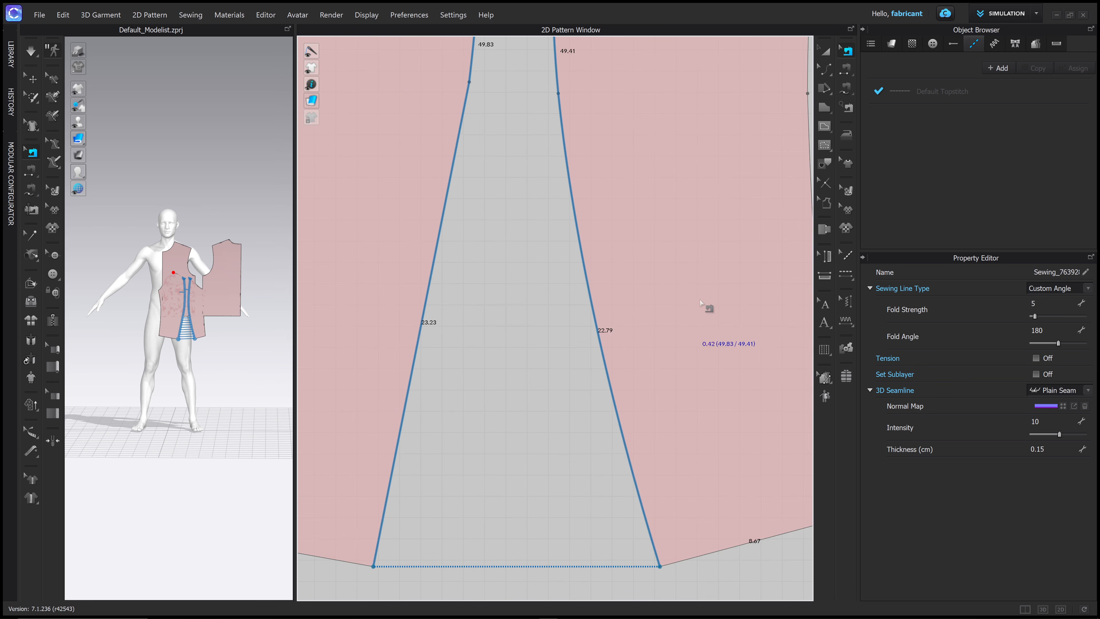
{"action": "key", "text": "z"}
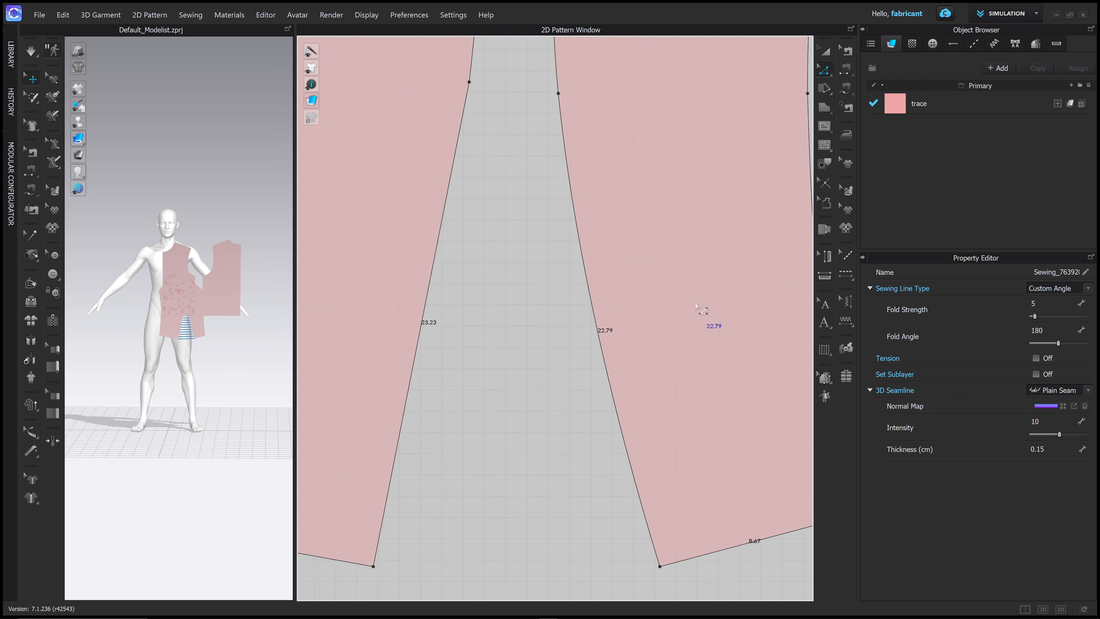
{"action": "middle_click_drag", "start_coordinate": [682, 399], "coordinate": [678, 300]}
{"action": "left_click_drag", "start_coordinate": [656, 470], "coordinate": [657, 475]}
{"action": "scroll", "coordinate": [651, 455], "scroll_direction": "down", "scroll_amount": 5}
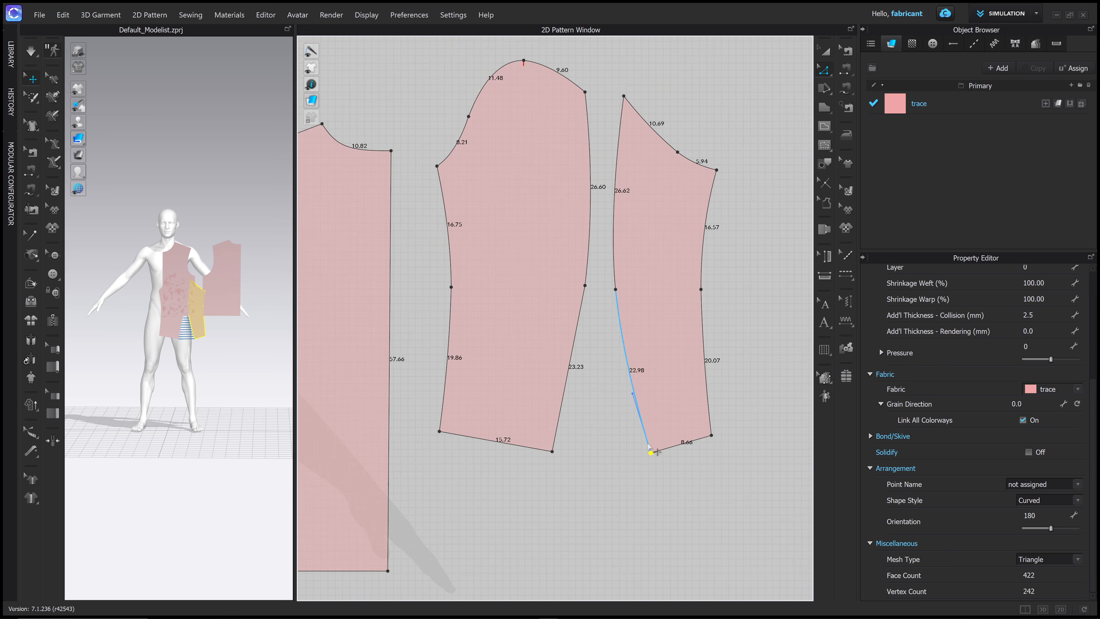
{"action": "left_click", "coordinate": [846, 51]}
{"action": "left_click", "coordinate": [615, 182]}
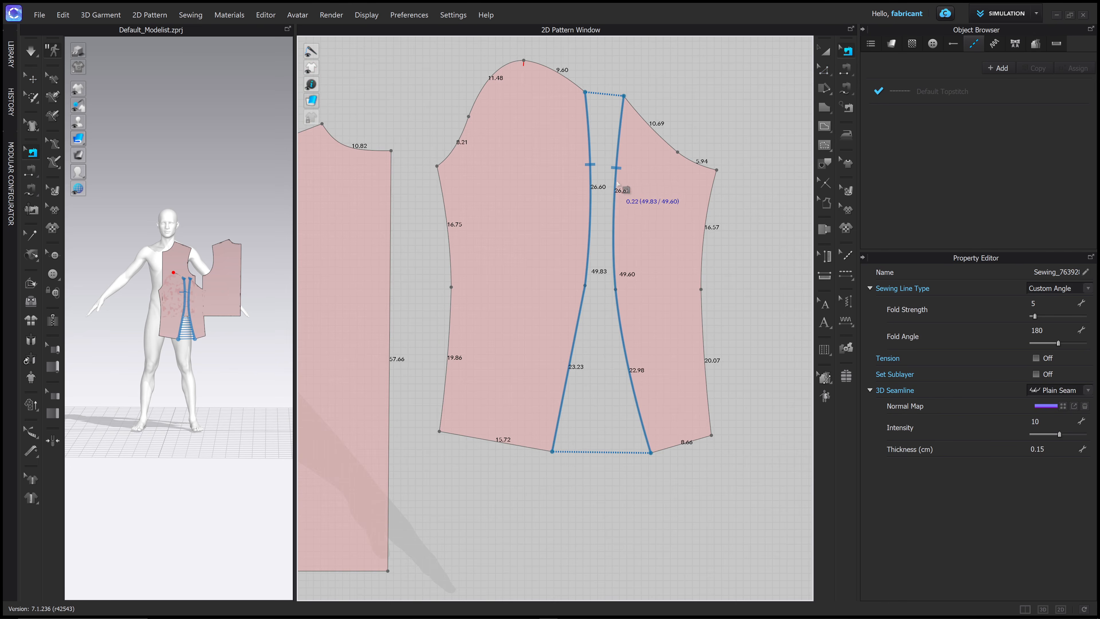
{"action": "scroll", "coordinate": [608, 288], "scroll_direction": "down", "scroll_amount": 1}
{"action": "scroll", "coordinate": [611, 291], "scroll_direction": "down", "scroll_amount": 1}
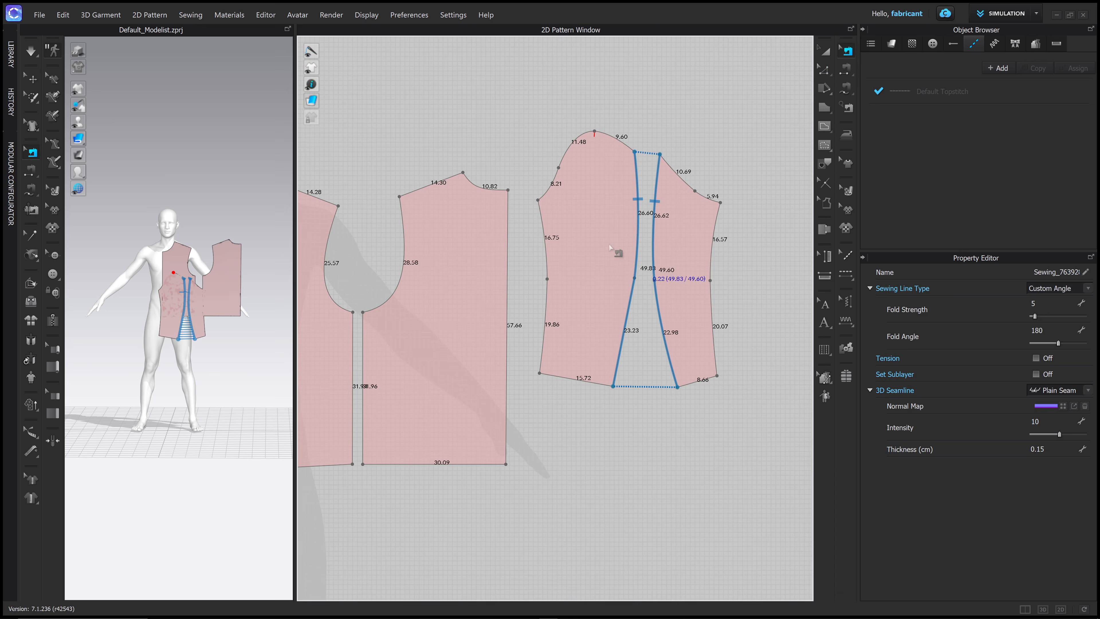
{"action": "left_click", "coordinate": [845, 89]}
{"action": "left_click", "coordinate": [538, 201]}
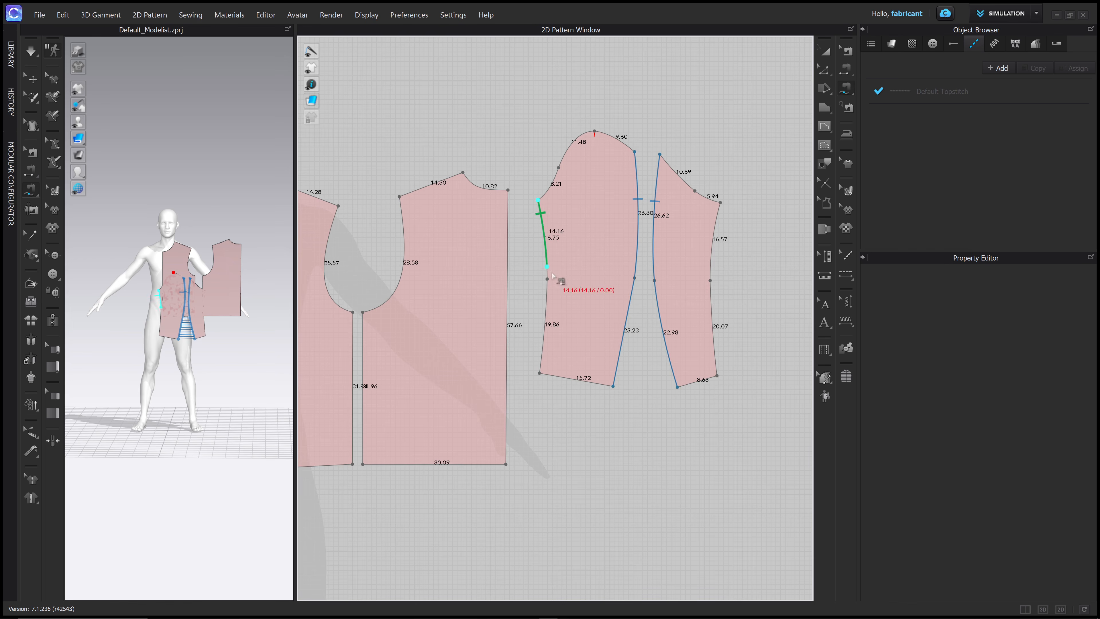
{"action": "left_click", "coordinate": [539, 373]}
{"action": "left_click", "coordinate": [848, 52]}
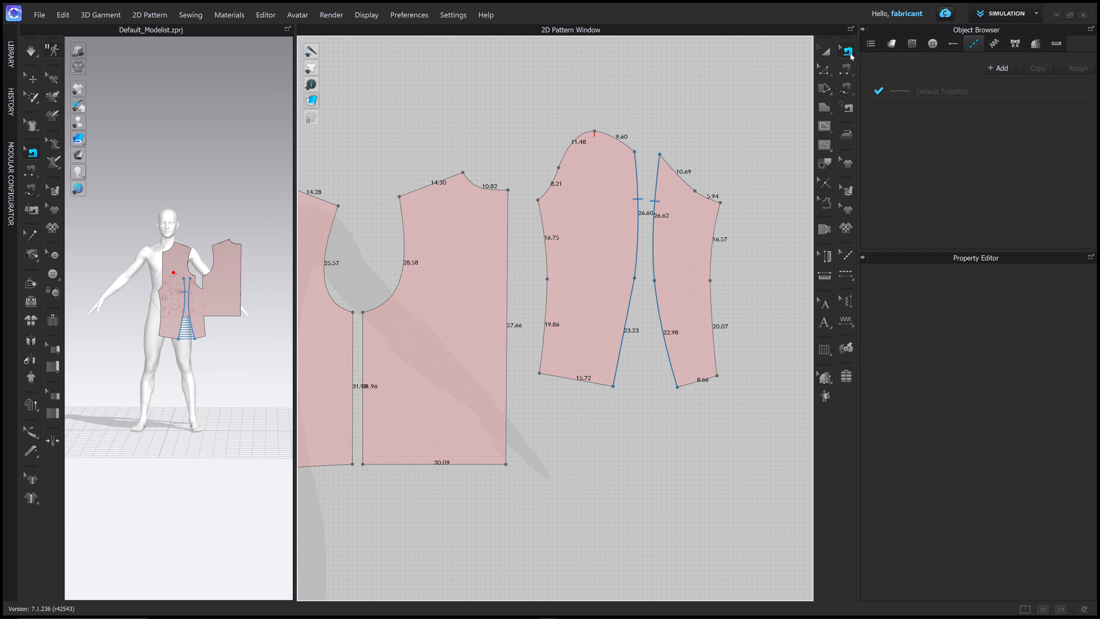
- Free-sew the outer long edge of the large sleeve piece to the outer long edge of the small one, from underarm to hem
{"action": "left_click", "coordinate": [848, 93]}
{"action": "left_click", "coordinate": [539, 201]}
{"action": "left_click", "coordinate": [540, 373]}
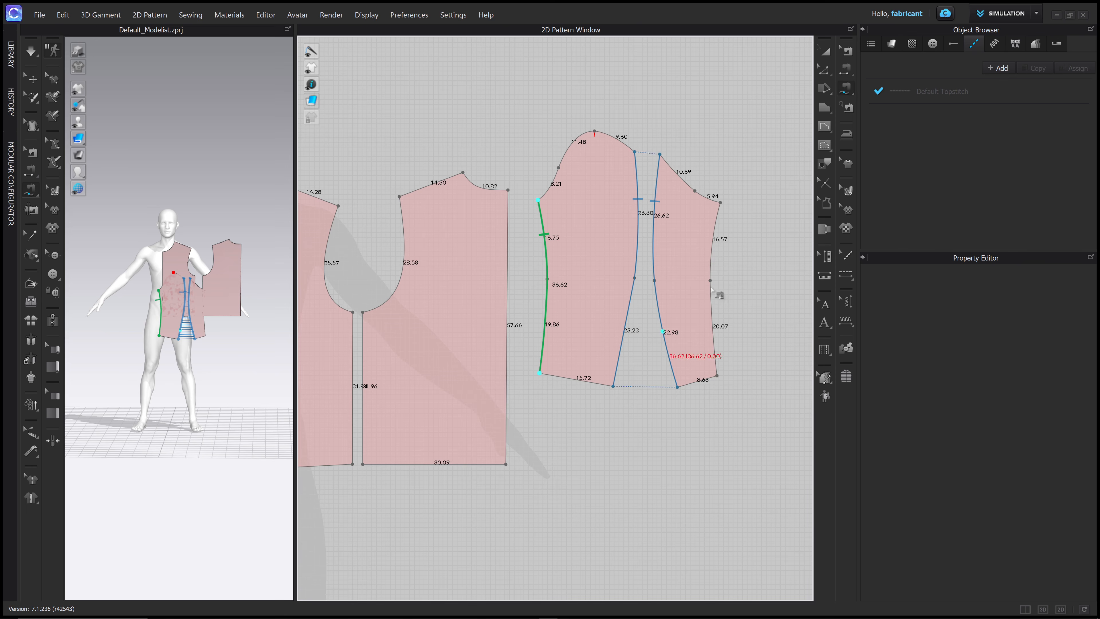
{"action": "left_click", "coordinate": [720, 202]}
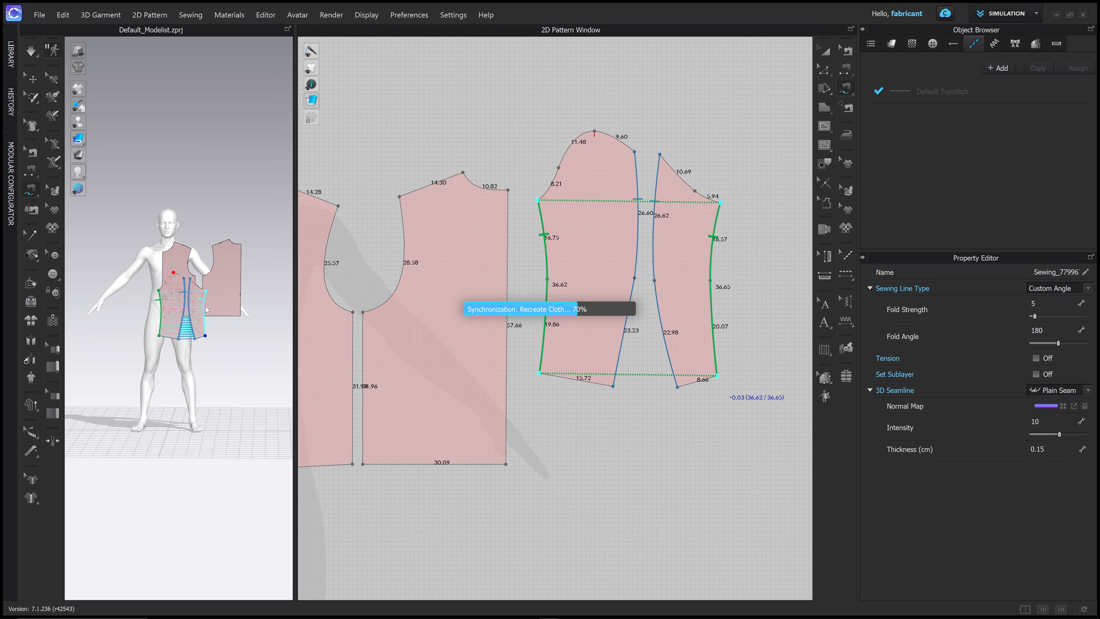
{"action": "scroll", "coordinate": [189, 321], "scroll_direction": "down", "scroll_amount": 3}
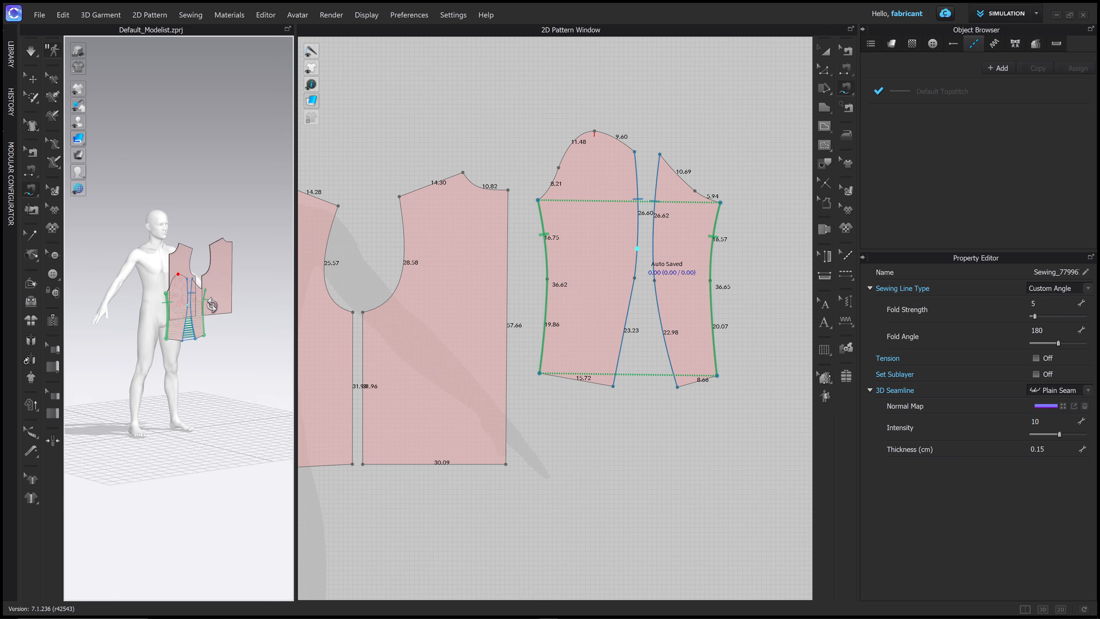
{"action": "scroll", "coordinate": [188, 322], "scroll_direction": "up", "scroll_amount": 5}
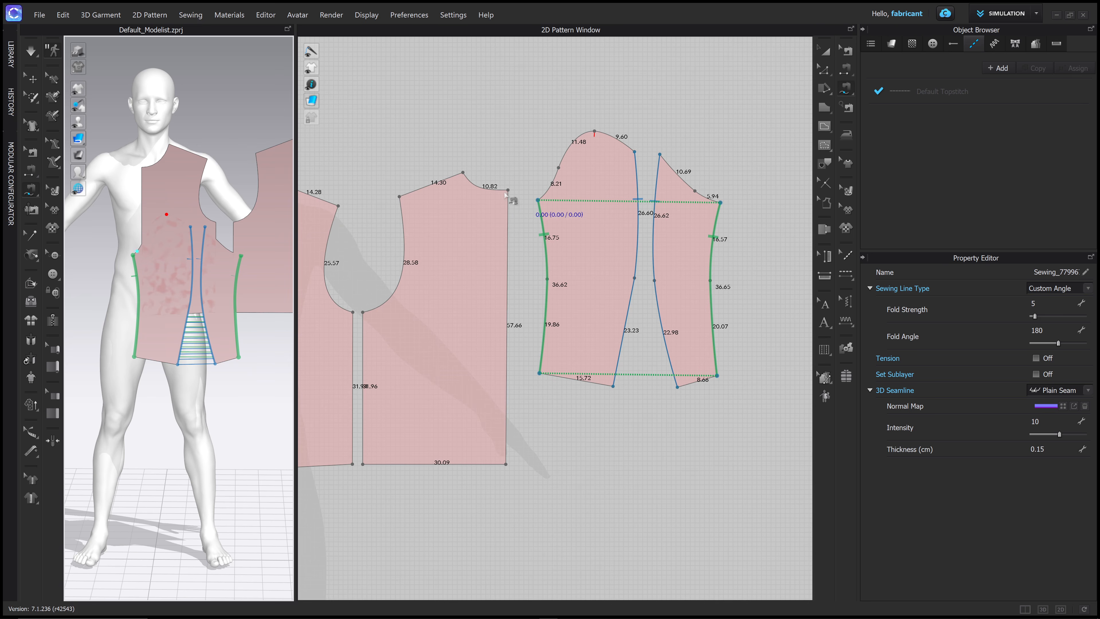
- Free-sew the large sleeve's front cap curve, from the cap notch to the underarm corner, to the front armhole starting at the shoulder tip
{"action": "middle_click_drag", "start_coordinate": [555, 180], "coordinate": [618, 193]}
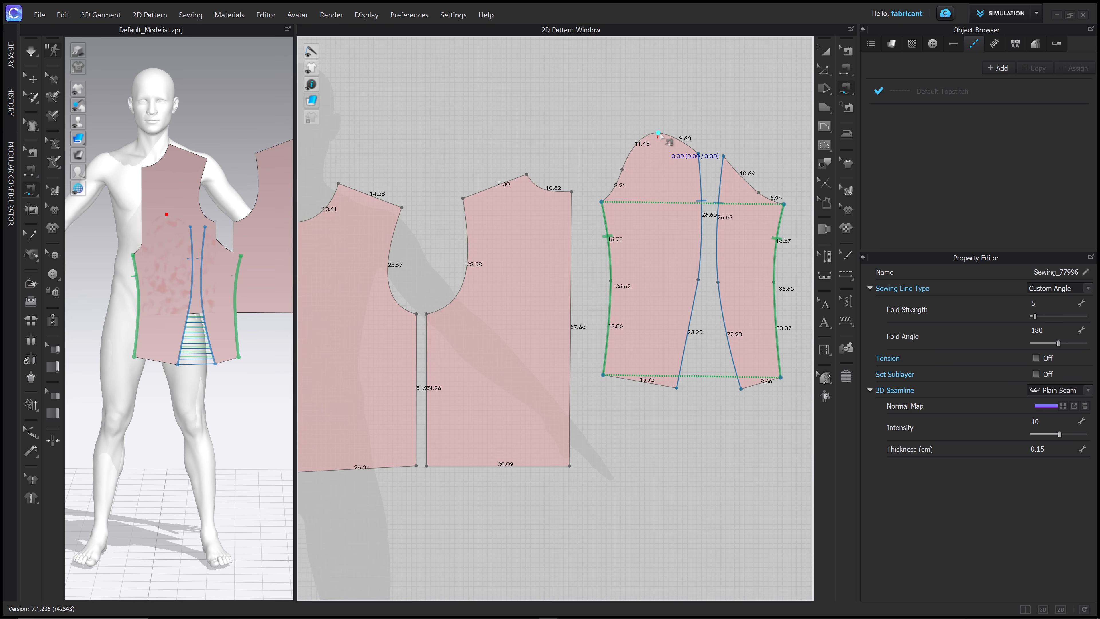
{"action": "key", "text": "Escape"}
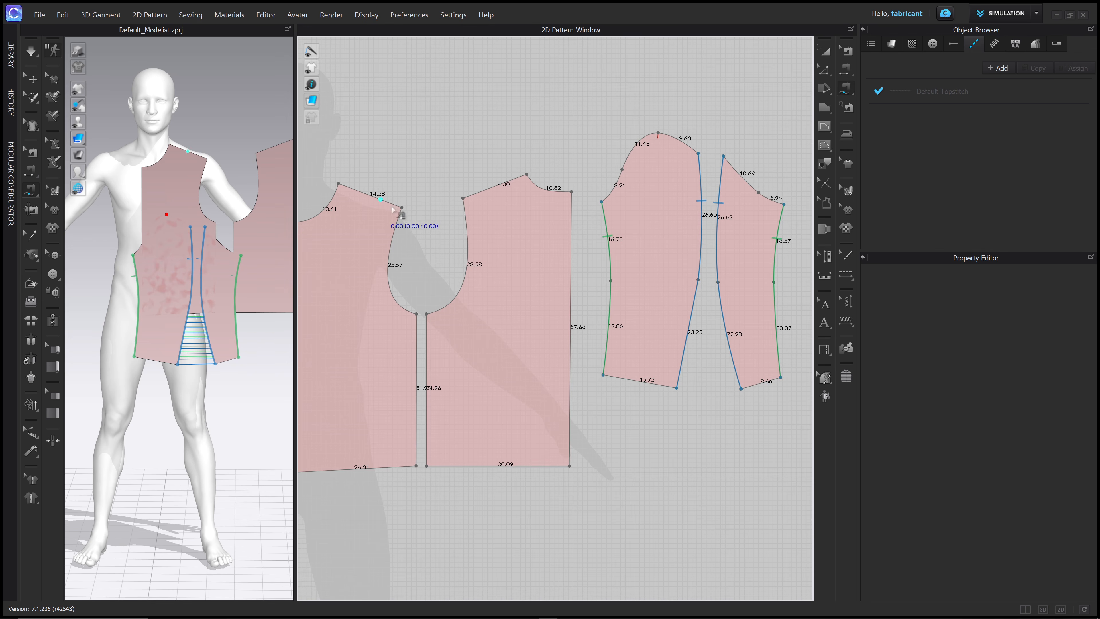
{"action": "left_click", "coordinate": [657, 133]}
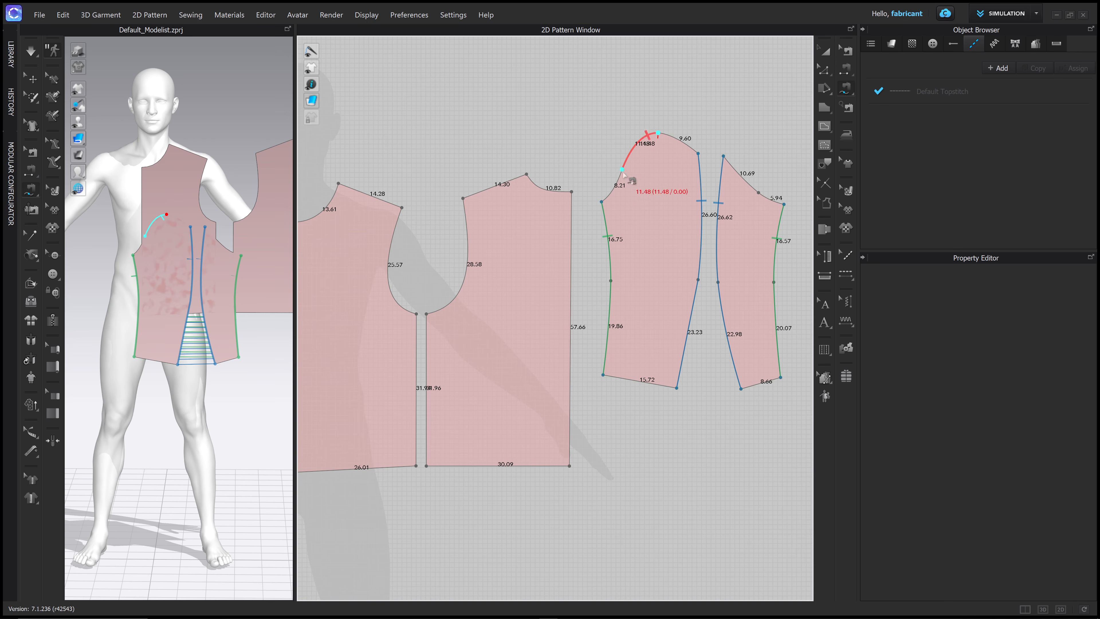
{"action": "left_click", "coordinate": [601, 201]}
{"action": "left_click", "coordinate": [402, 208]}
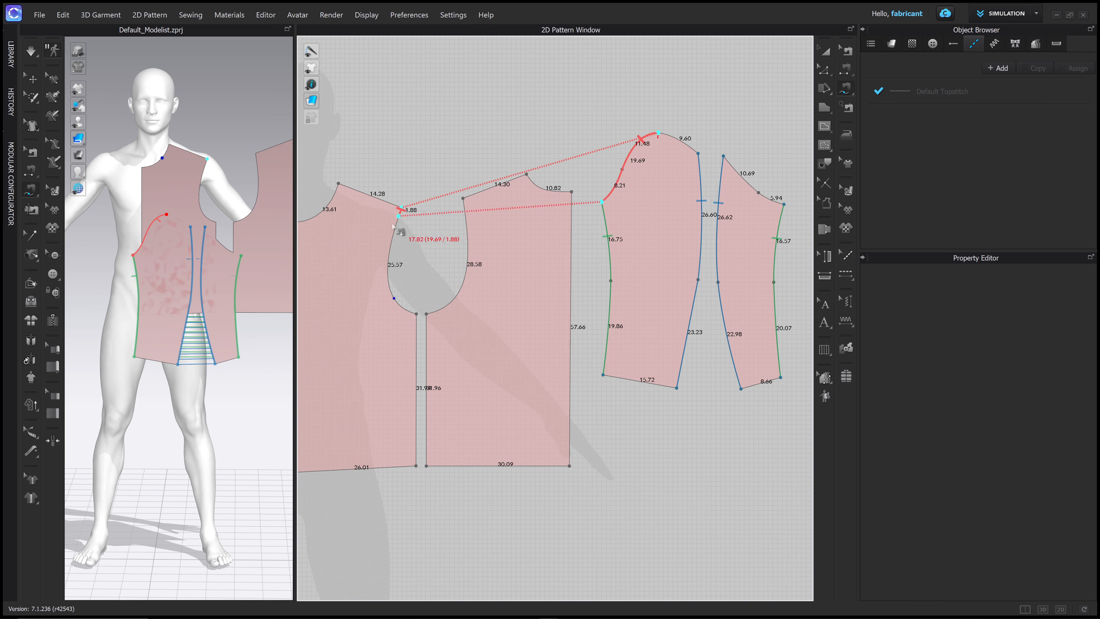
{"action": "left_click", "coordinate": [393, 298]}
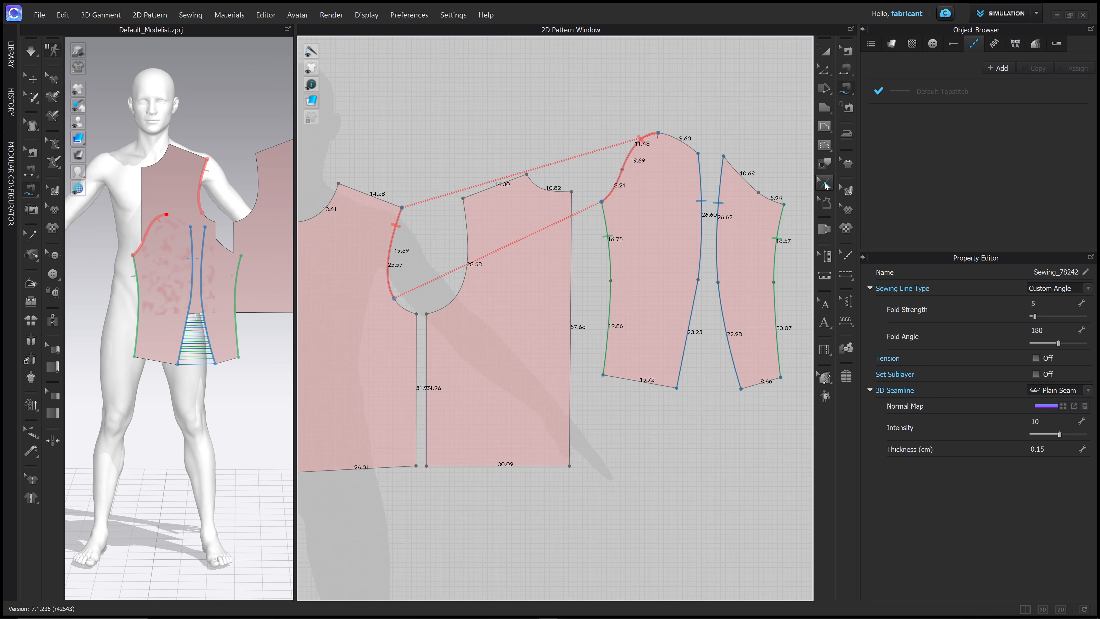
- Add a notch on the front armhole where the sleeve cap seam ends
{"action": "left_click", "coordinate": [825, 185]}
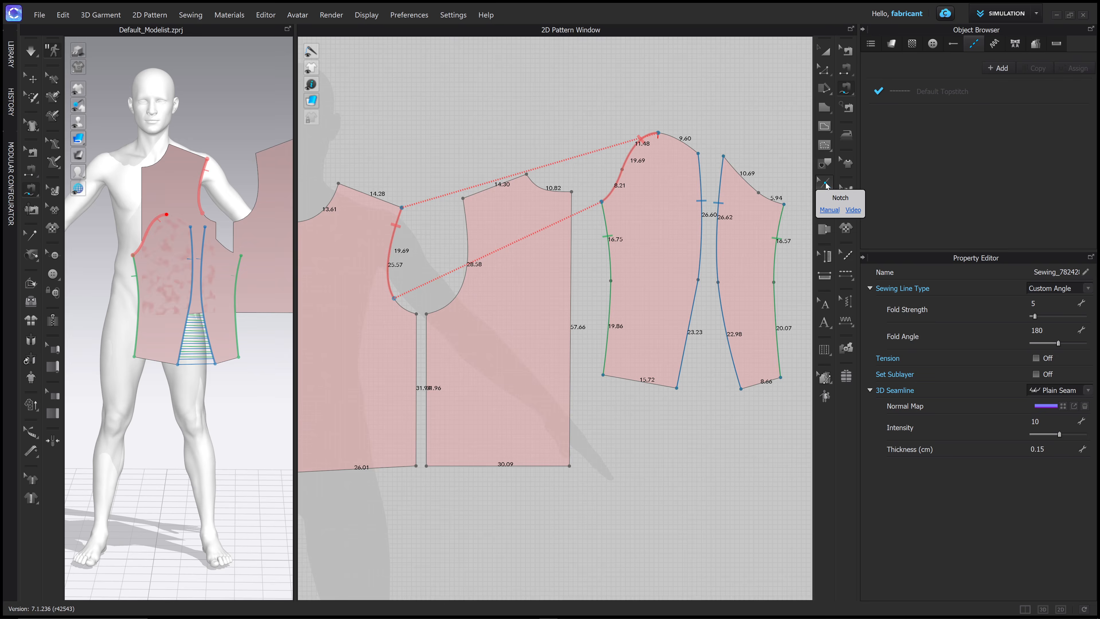
{"action": "left_click", "coordinate": [395, 300]}
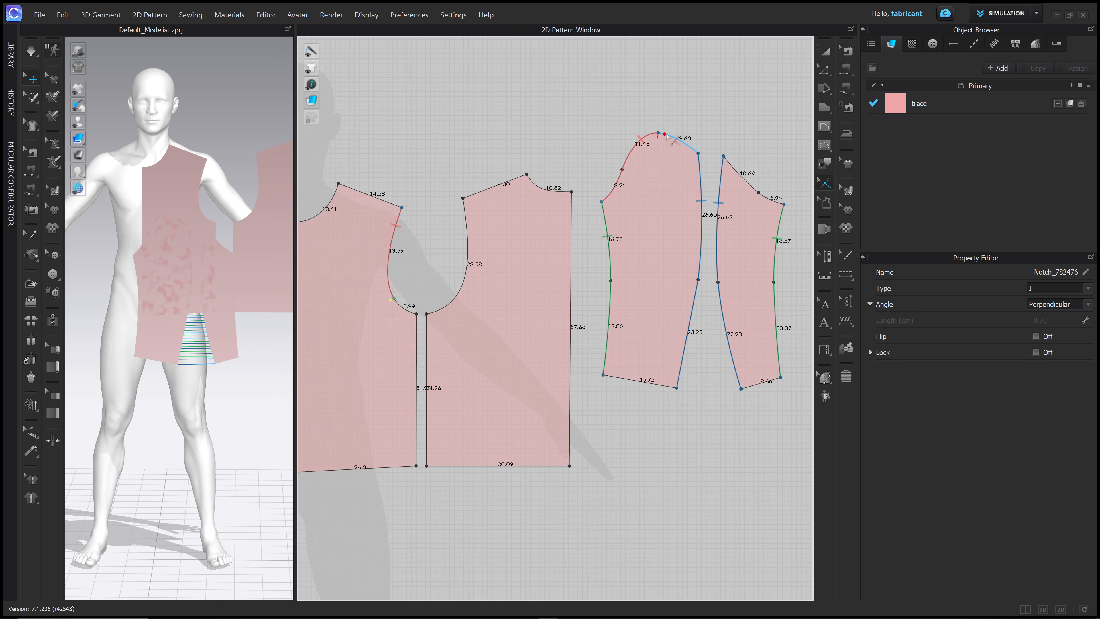
- Free-sew the large sleeve's back cap curve, starting at the cap notch, to the back armhole from the shoulder tip, and notch the armhole where the seam ends
{"action": "left_click", "coordinate": [848, 93]}
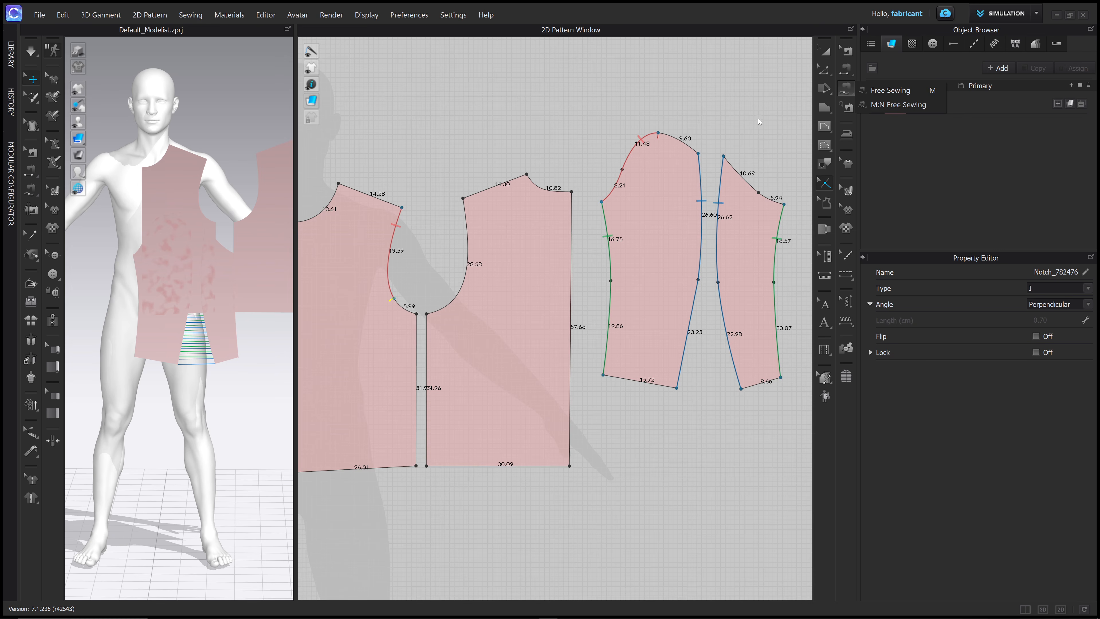
{"action": "left_click", "coordinate": [872, 90]}
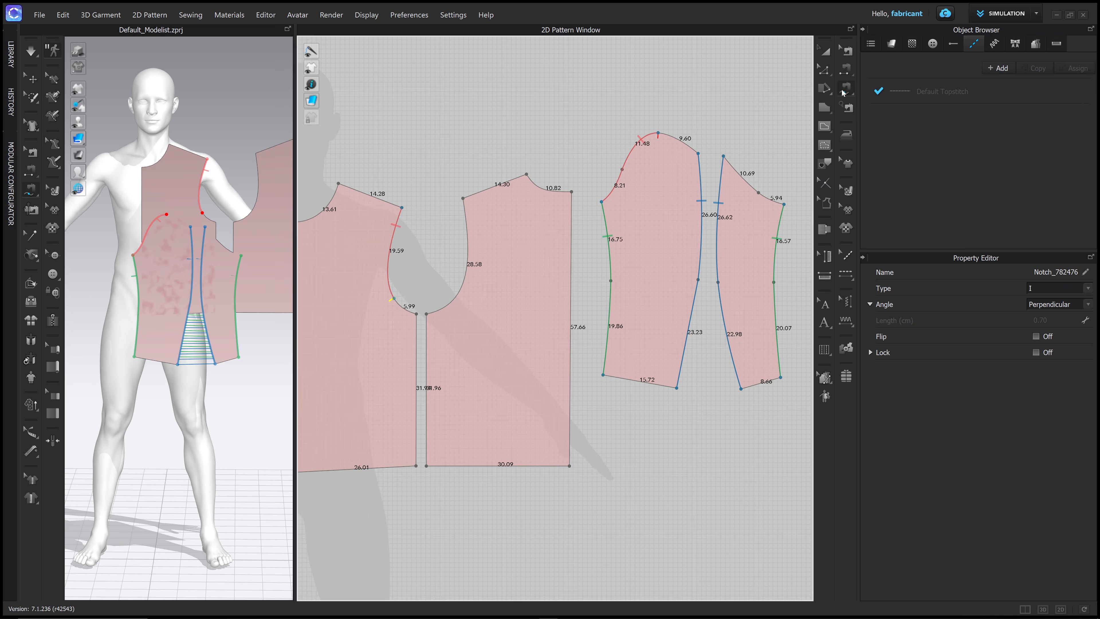
{"action": "left_click", "coordinate": [658, 133]}
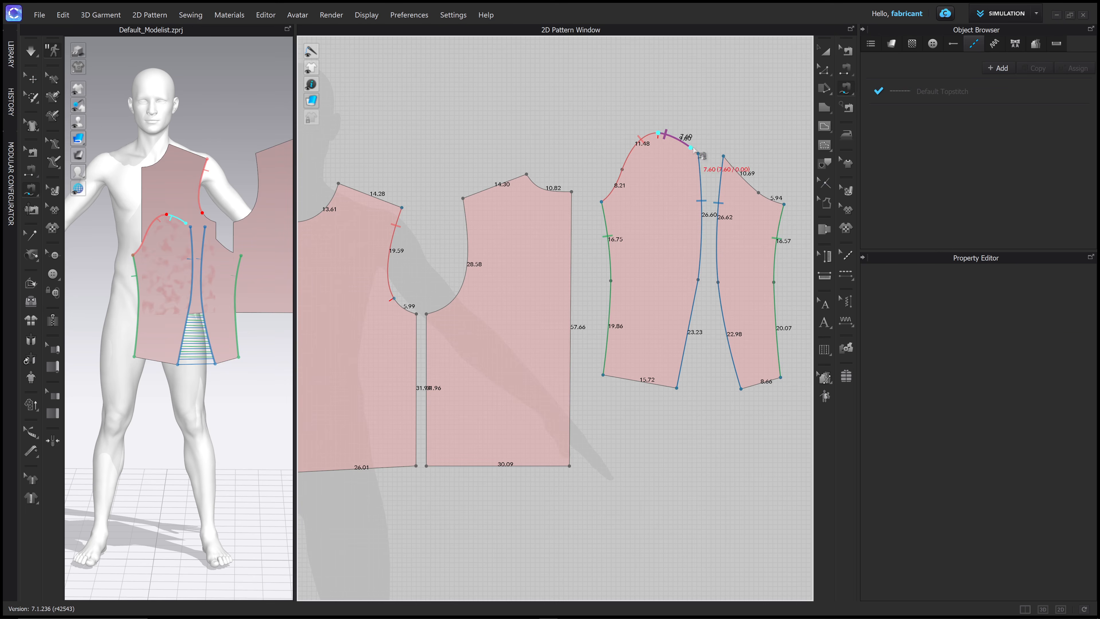
{"action": "left_click", "coordinate": [698, 154]}
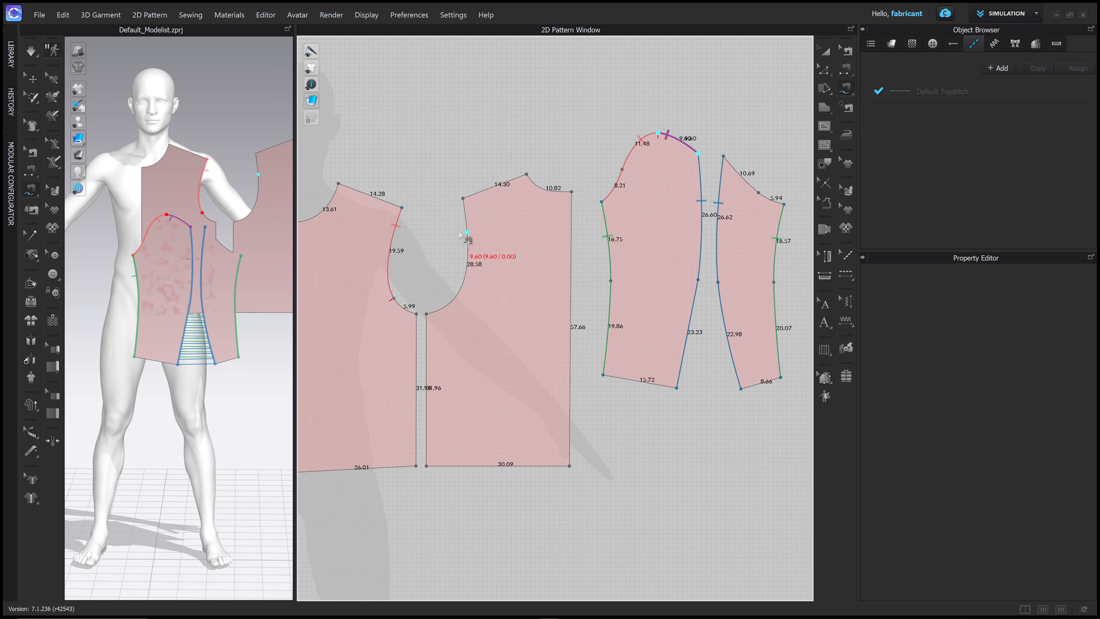
{"action": "left_click", "coordinate": [463, 198]}
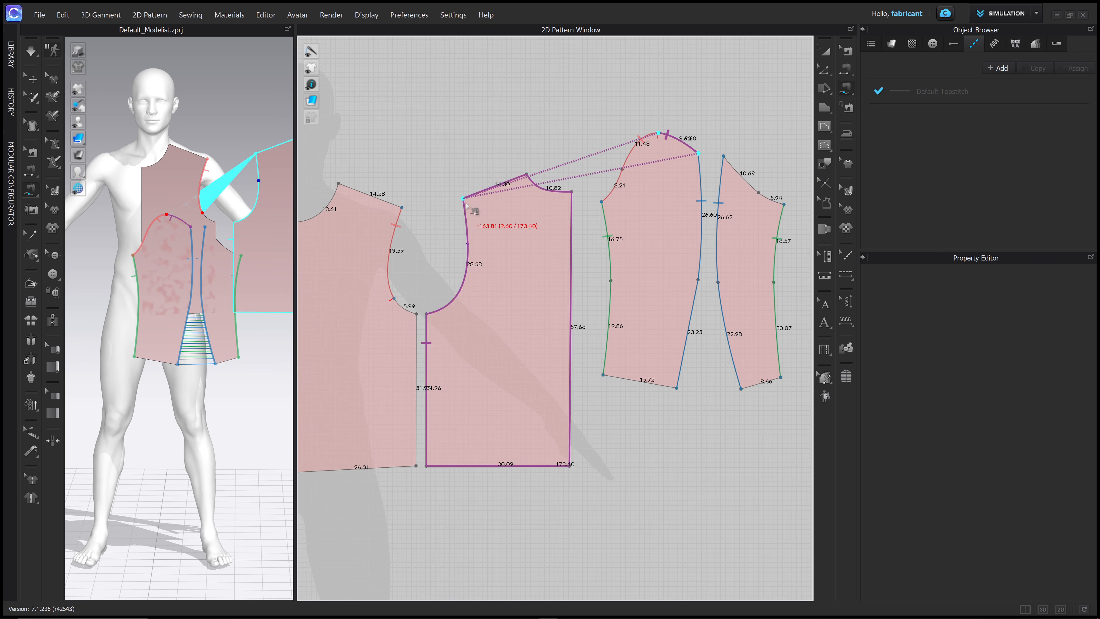
{"action": "left_click", "coordinate": [467, 243]}
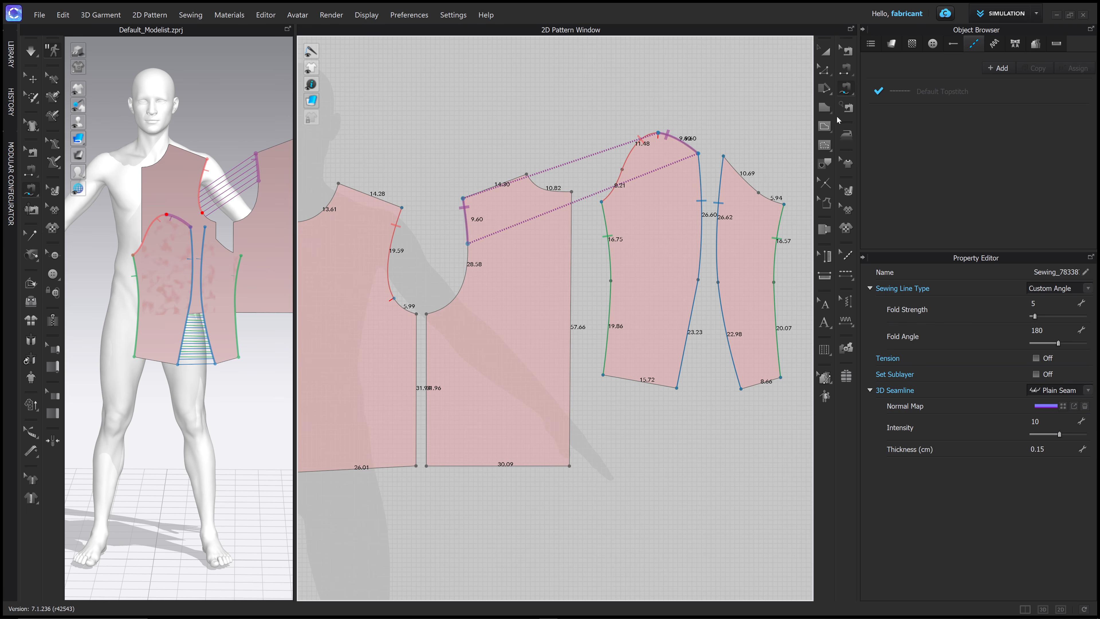
{"action": "left_click", "coordinate": [824, 184]}
{"action": "left_click", "coordinate": [468, 244]}
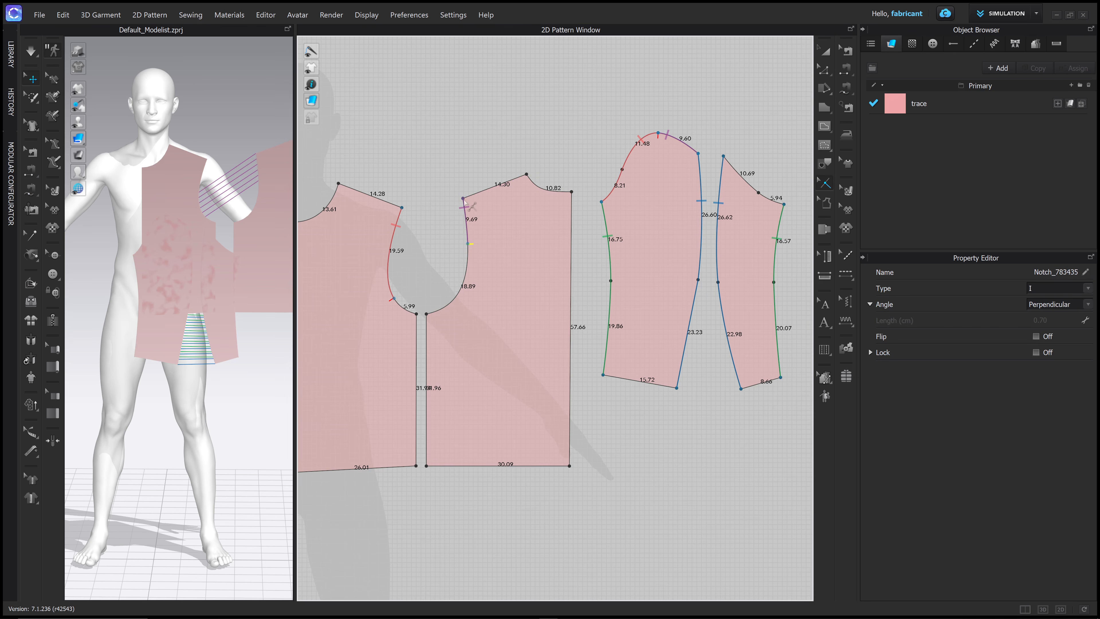
- Free-sew the small sleeve piece's entire top curve to the back armhole, from the new notch toward the underarm, over a matching length
{"action": "left_click", "coordinate": [846, 87]}
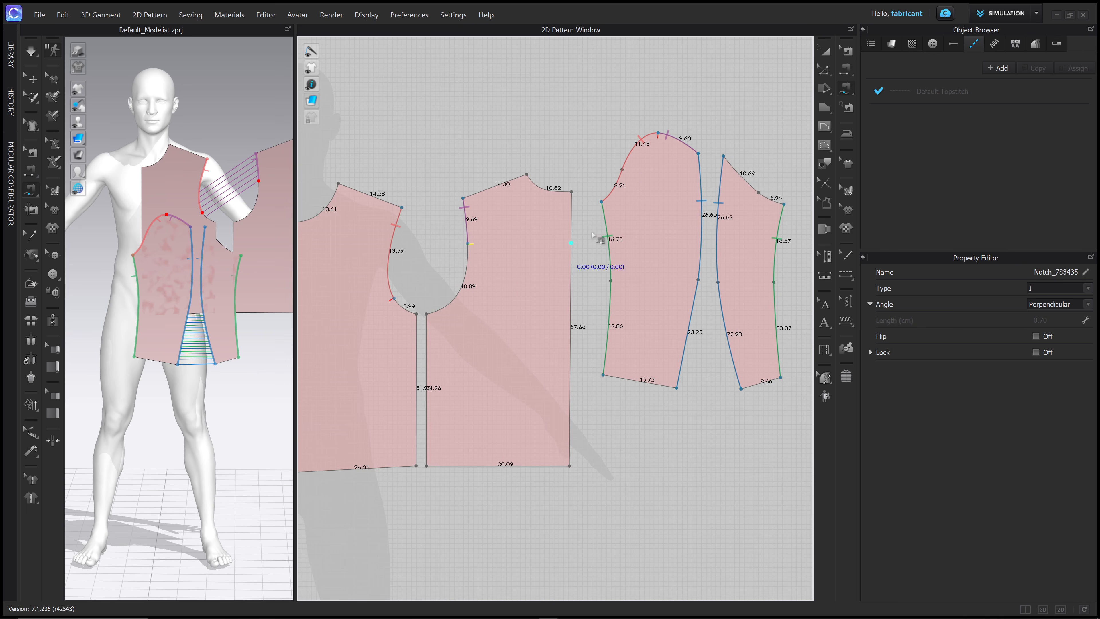
{"action": "left_click", "coordinate": [684, 181]}
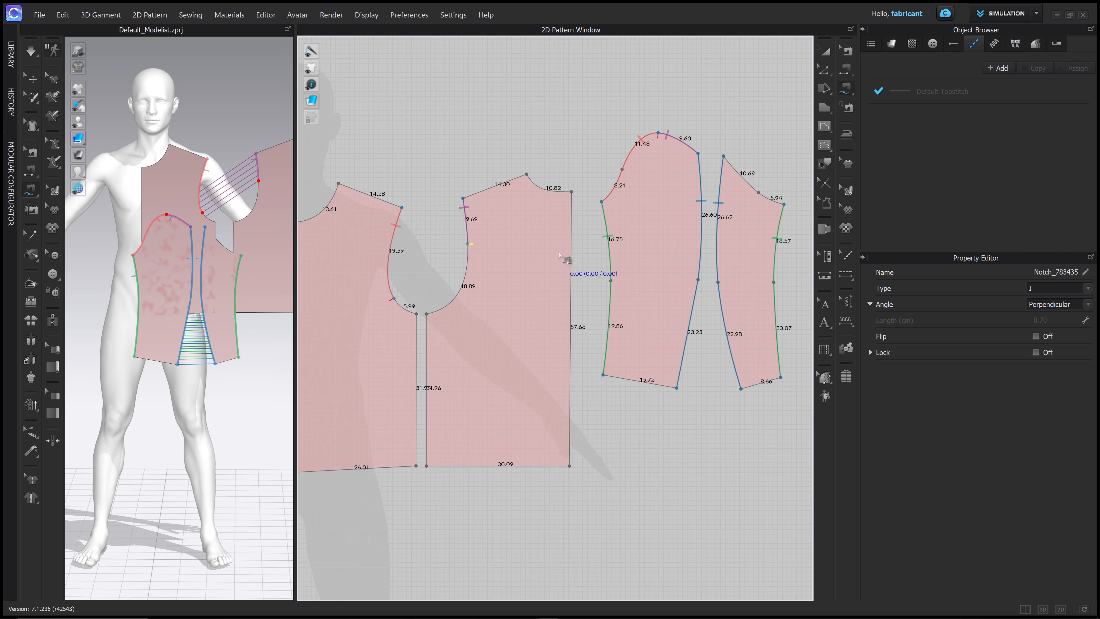
{"action": "left_click", "coordinate": [723, 156]}
{"action": "left_click", "coordinate": [783, 203]}
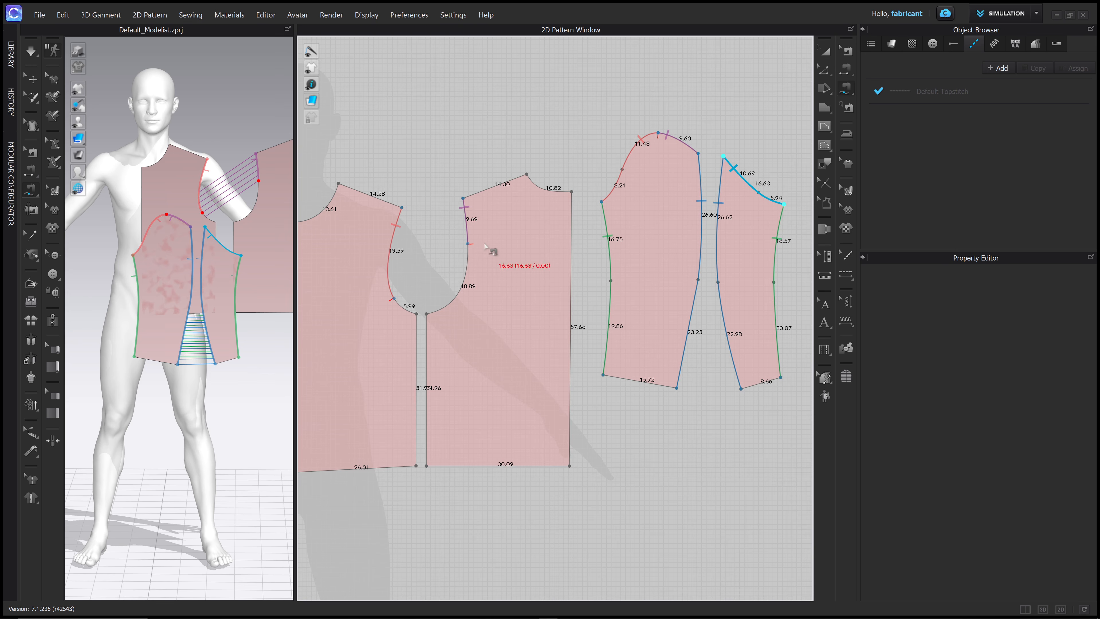
{"action": "left_click", "coordinate": [468, 243]}
{"action": "left_click", "coordinate": [447, 305]}
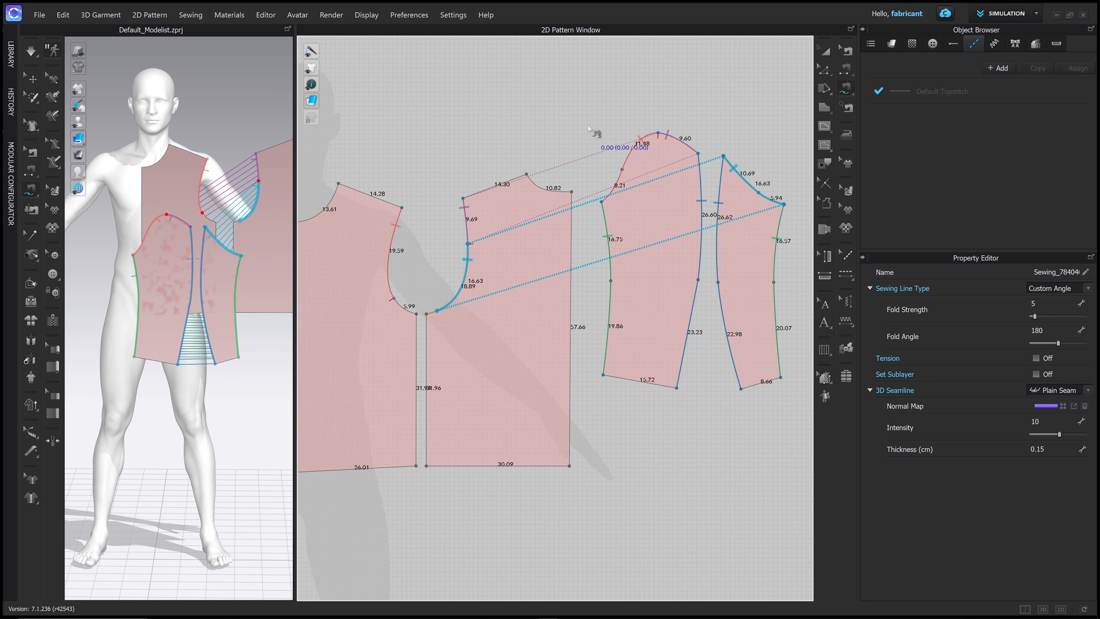
- Shift the front bodice piece sideways in the 2D pattern layout until its side seam meets the back piece
{"action": "scroll", "coordinate": [702, 184], "scroll_direction": "down", "scroll_amount": 2}
{"action": "scroll", "coordinate": [704, 185], "scroll_direction": "up", "scroll_amount": 4}
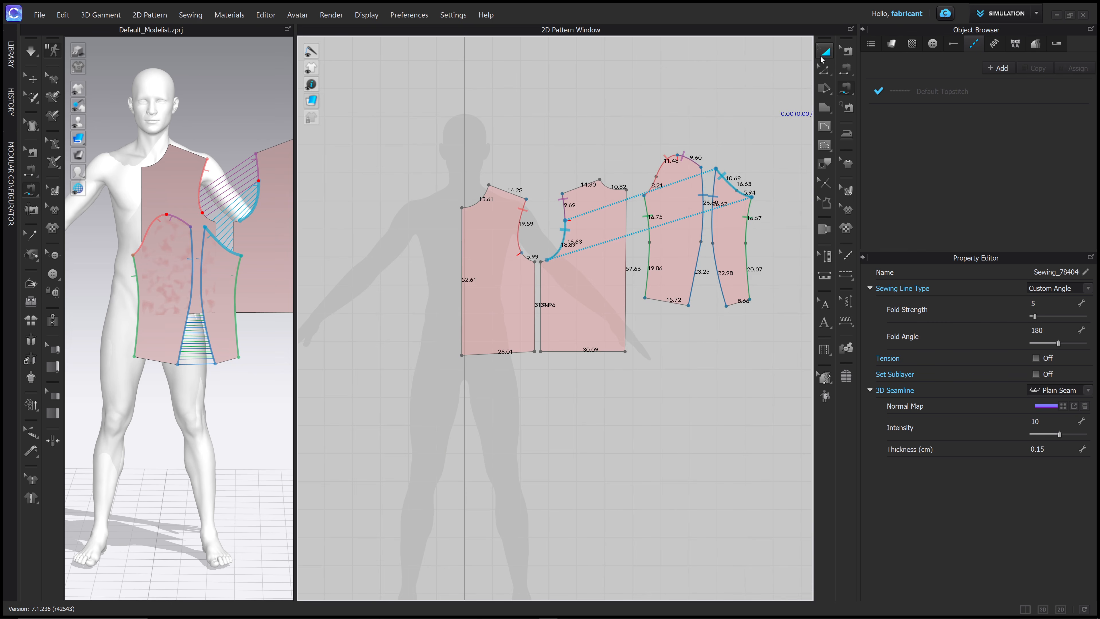
{"action": "left_click", "coordinate": [823, 55]}
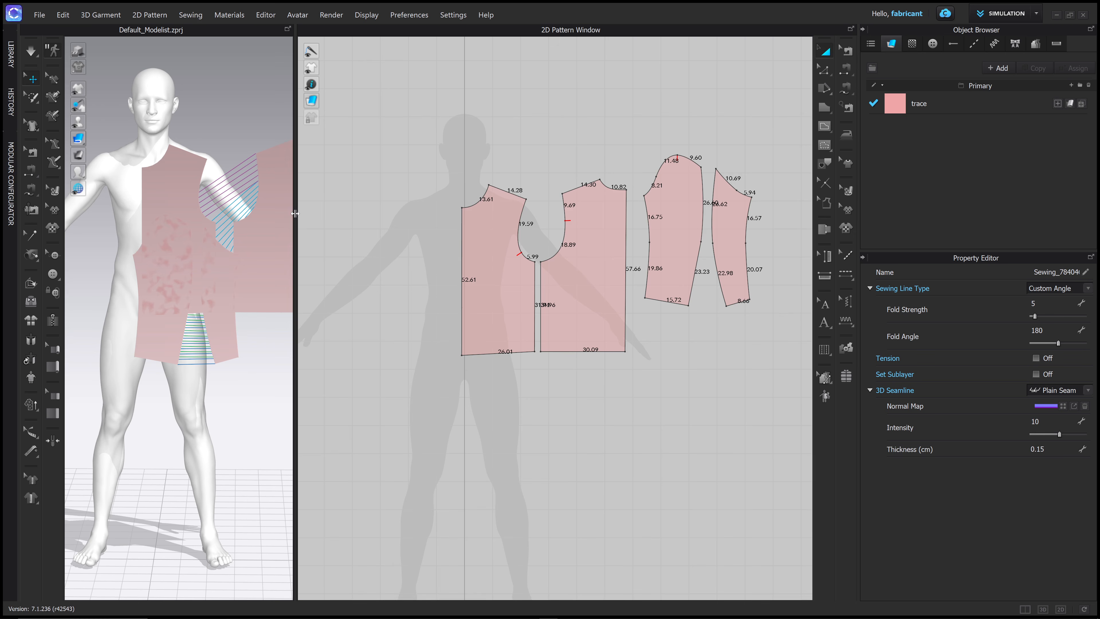
{"action": "left_click_drag", "start_coordinate": [295, 214], "coordinate": [296, 213]}
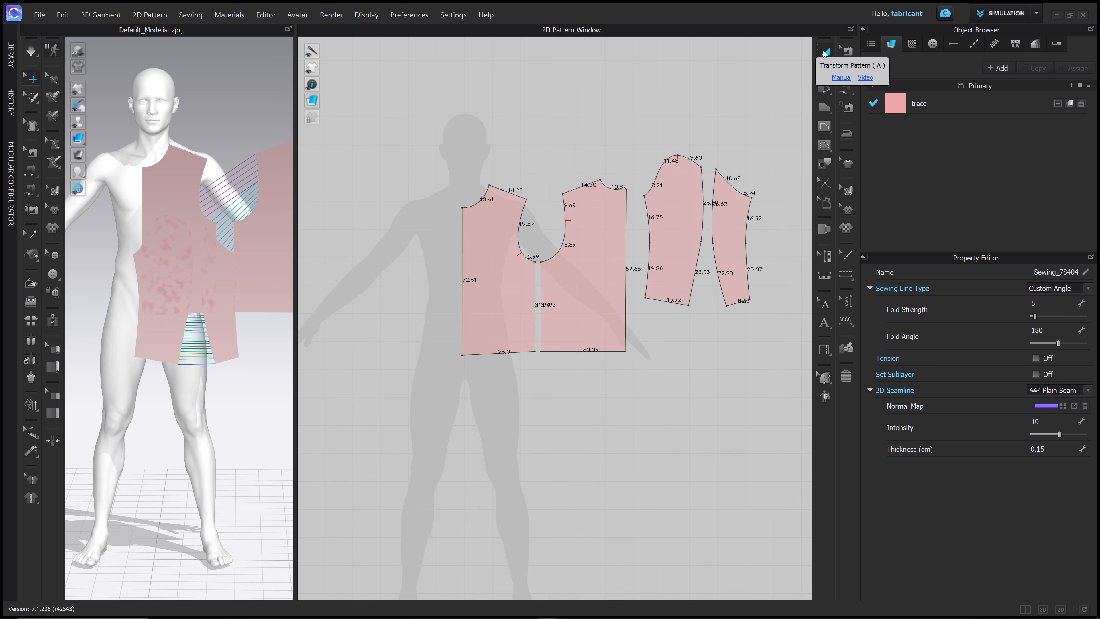
{"action": "left_click", "coordinate": [824, 53]}
{"action": "left_click_drag", "start_coordinate": [505, 303], "coordinate": [511, 304]}
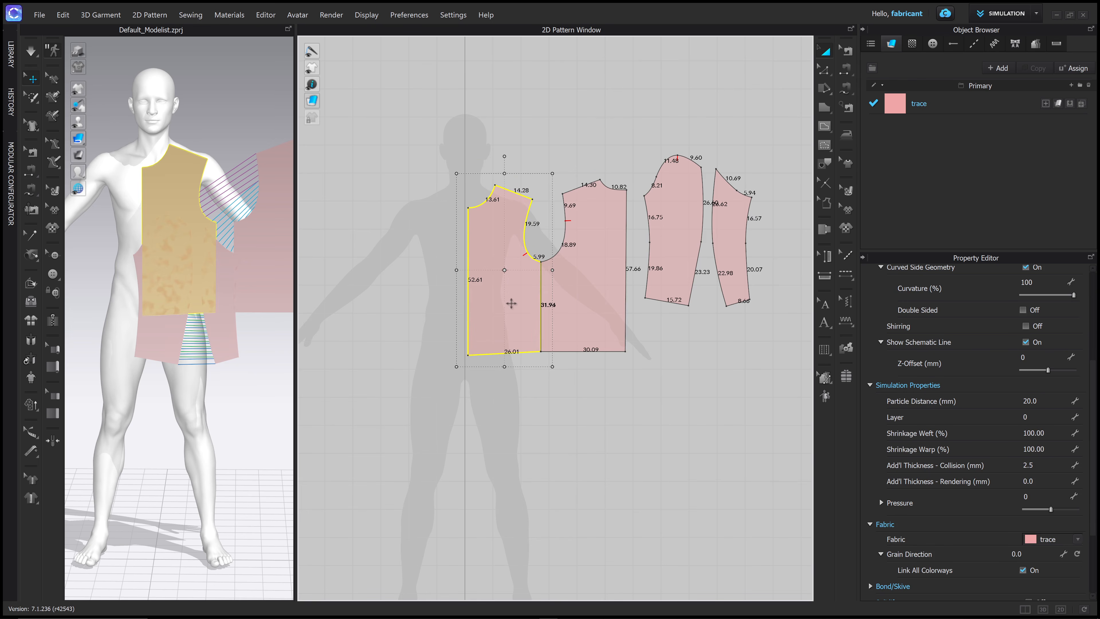
- Enlarge the 3D view and apply Reset 2D Arrangement (Selected) to all pattern pieces
{"action": "left_click_drag", "start_coordinate": [296, 271], "coordinate": [482, 275]}
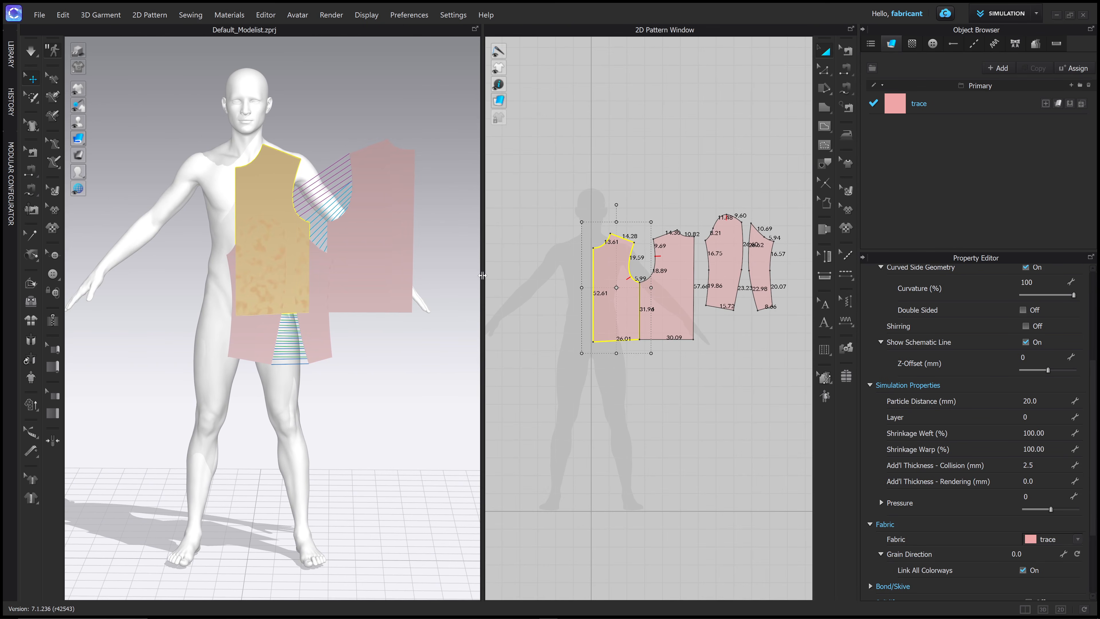
{"action": "left_click", "coordinate": [312, 236]}
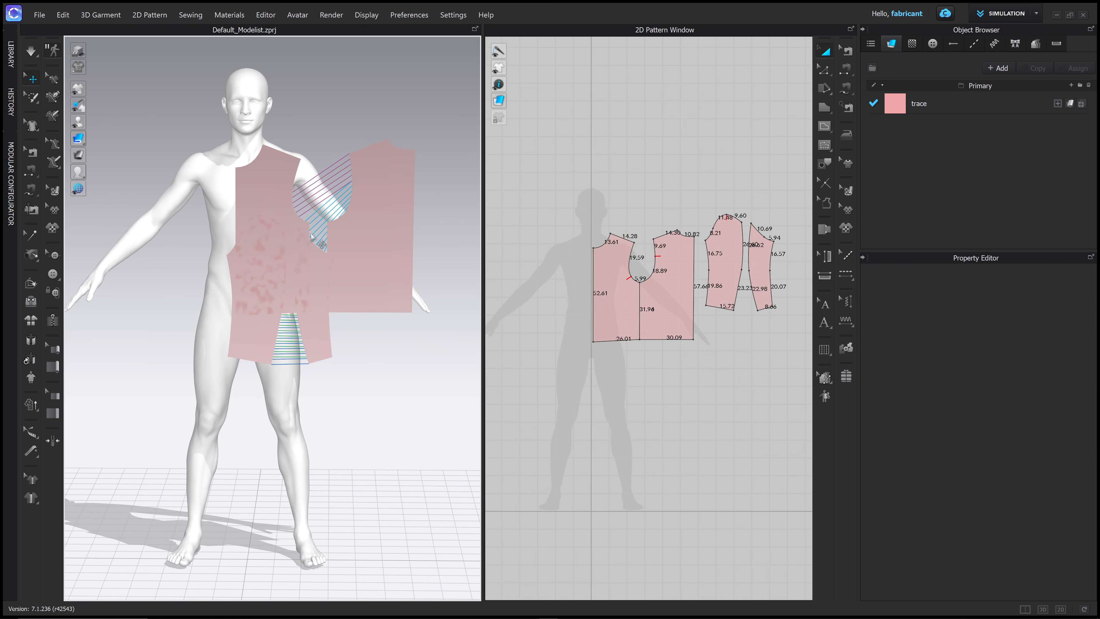
{"action": "key", "text": "ctrl+a"}
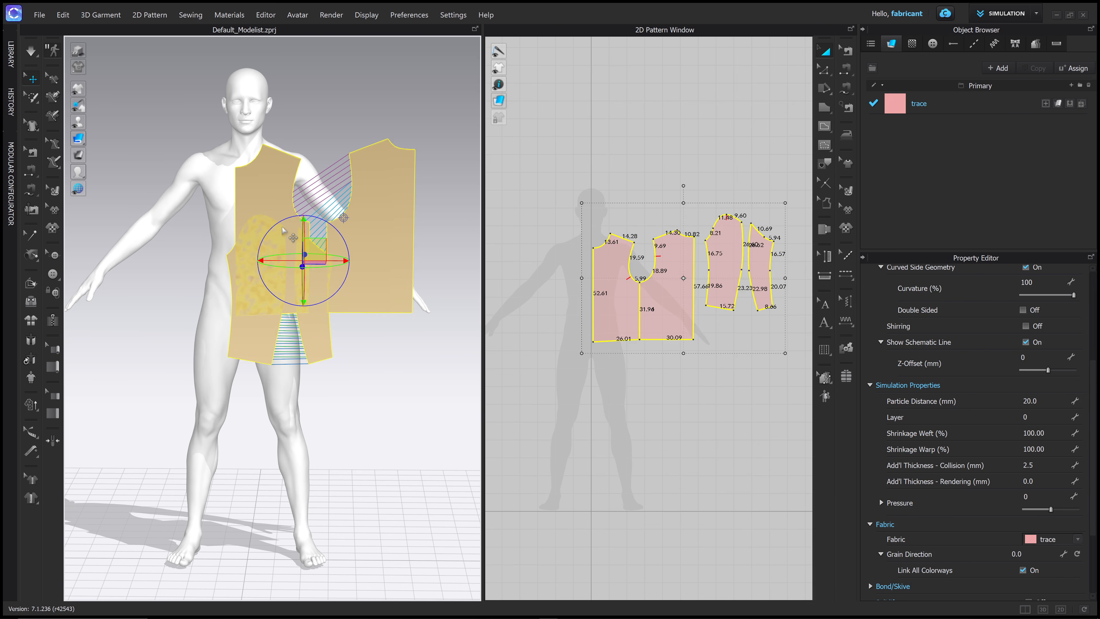
{"action": "right_click", "coordinate": [264, 182]}
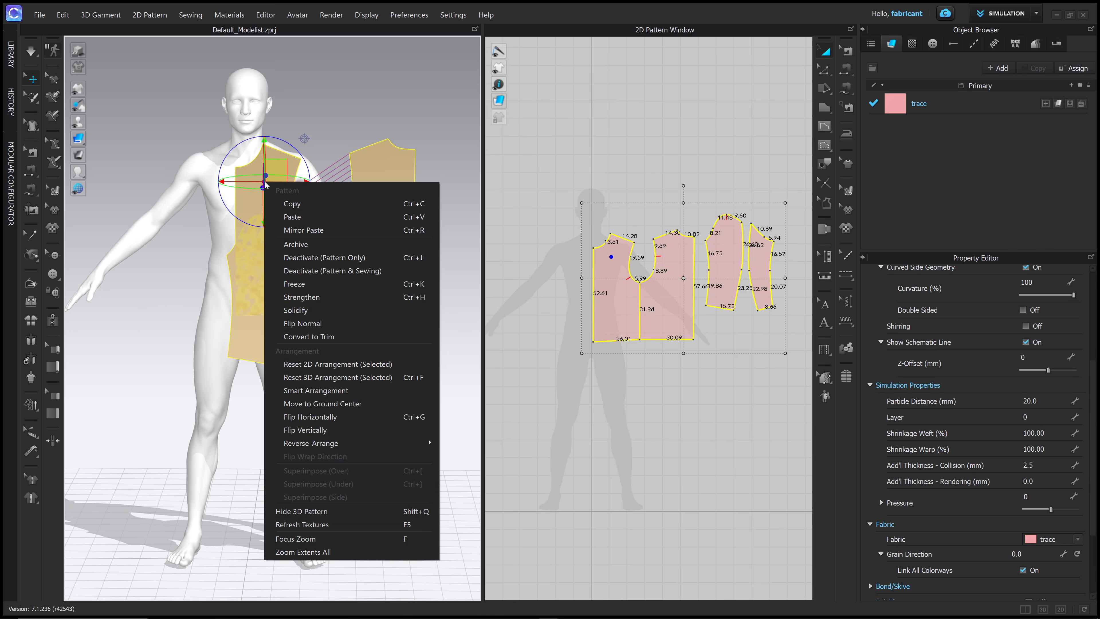
{"action": "left_click", "coordinate": [313, 364]}
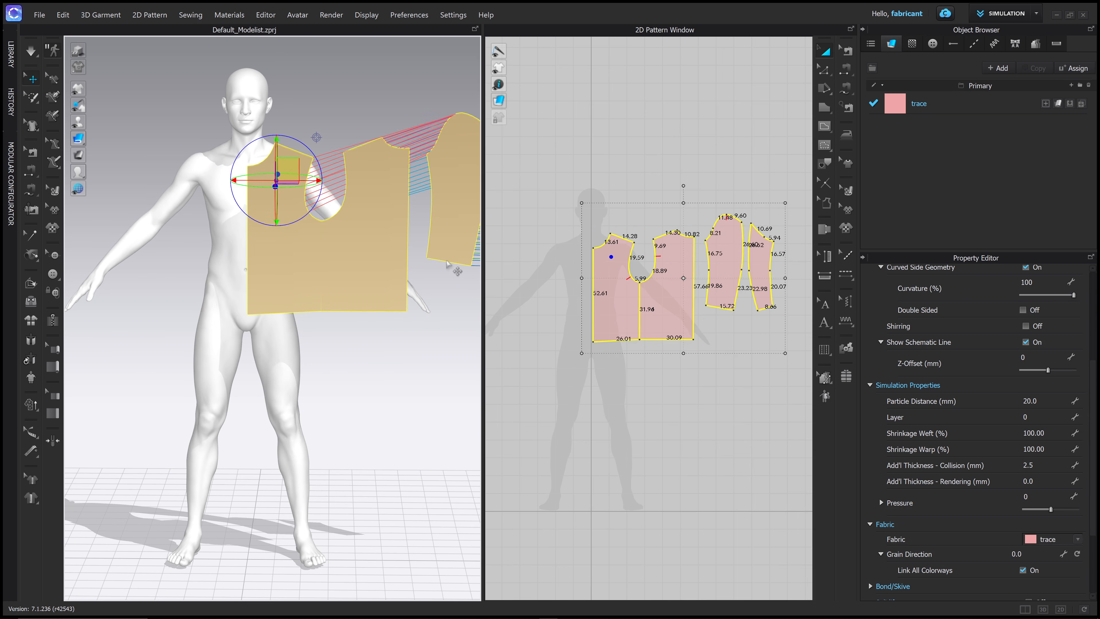
{"action": "scroll", "coordinate": [412, 234], "scroll_direction": "down", "scroll_amount": 2}
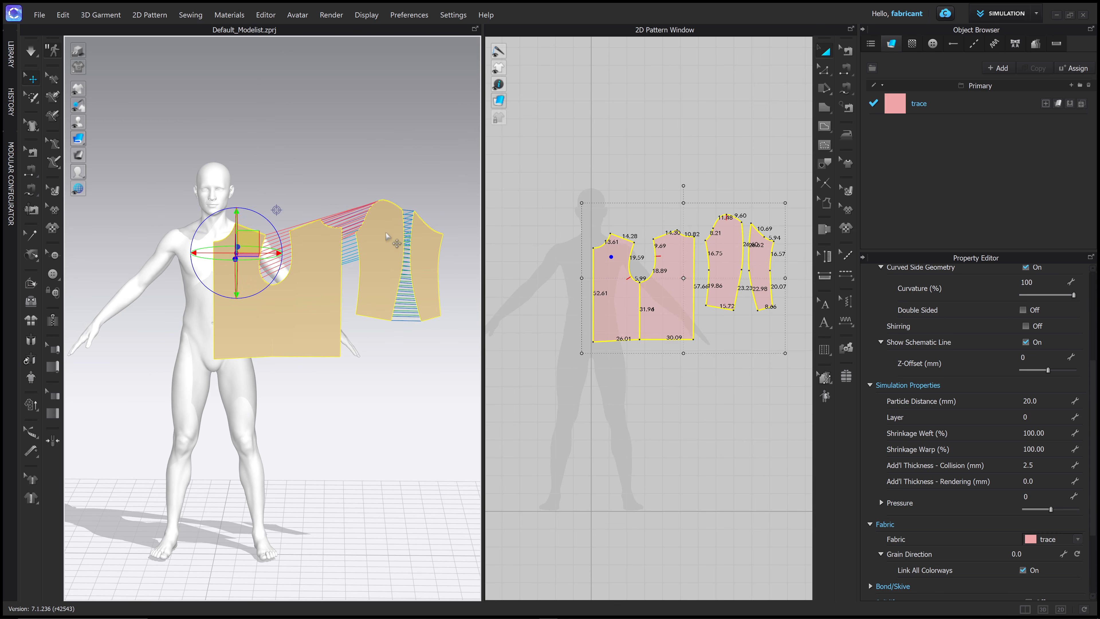
- Deactivate both sleeve pieces together with their sewing
{"action": "left_click", "coordinate": [386, 236]}
{"action": "left_click", "coordinate": [425, 153]}
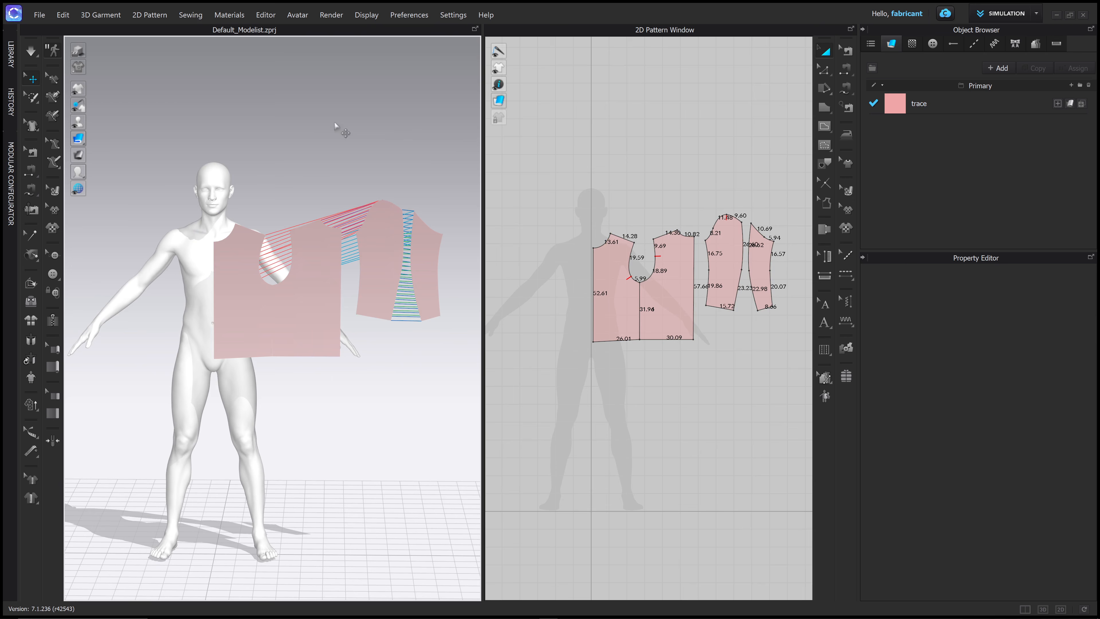
{"action": "left_click", "coordinate": [393, 227]}
{"action": "left_click", "coordinate": [423, 240], "text": "shift"}
{"action": "right_click", "coordinate": [423, 241]}
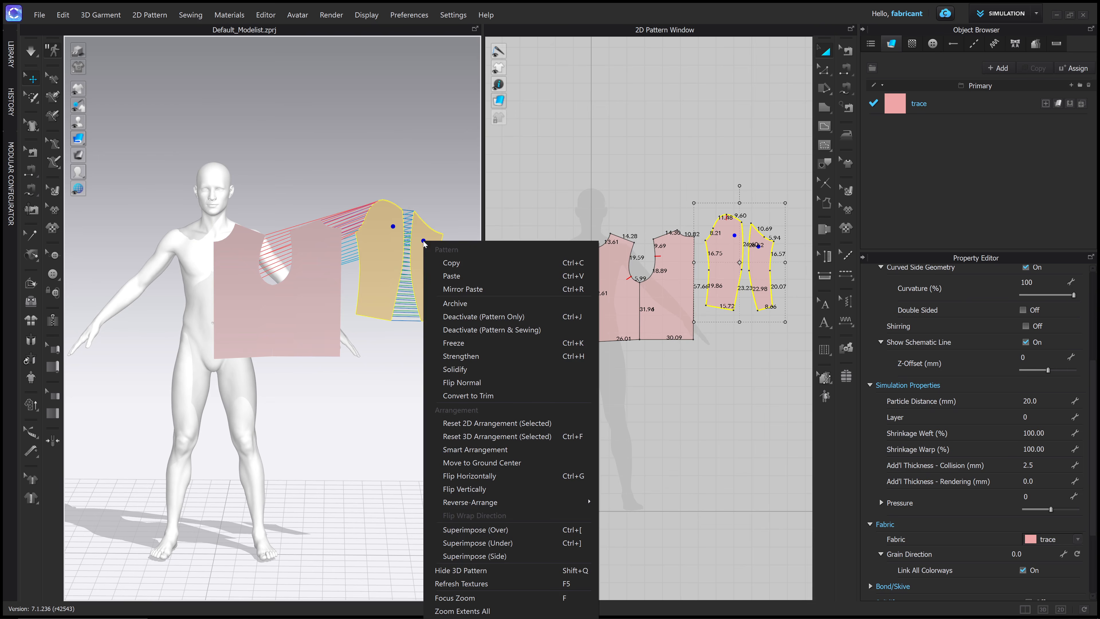
{"action": "left_click", "coordinate": [510, 331]}
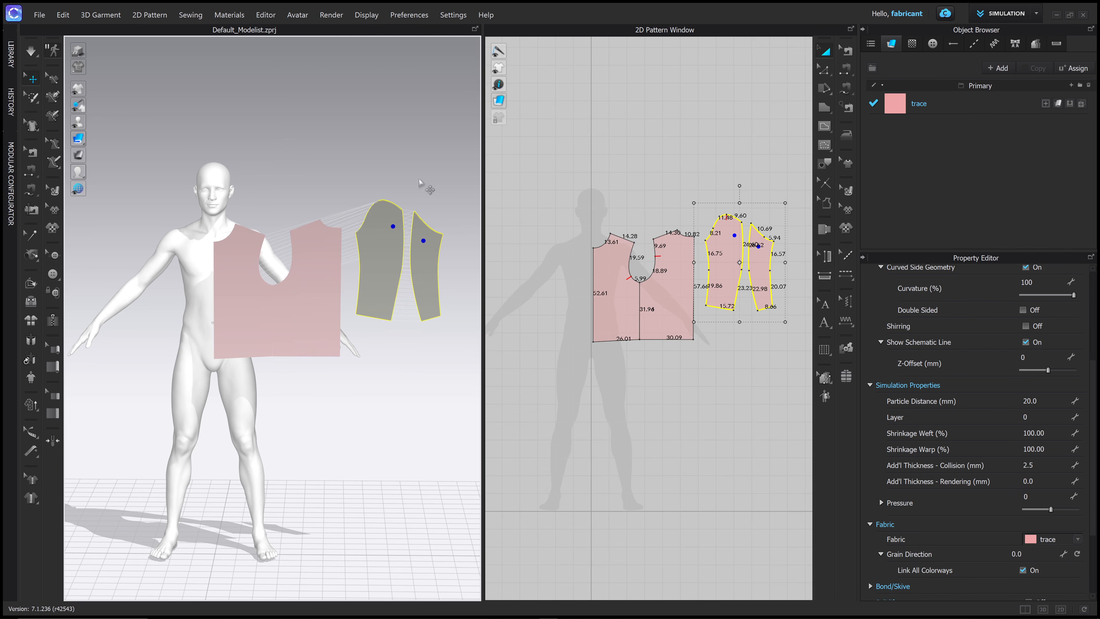
- Reposition the front and back bodice pieces in 3D so that a small gap separates them at the side seam
{"action": "right_click_drag", "start_coordinate": [378, 247], "coordinate": [411, 289]}
{"action": "left_click", "coordinate": [411, 290]}
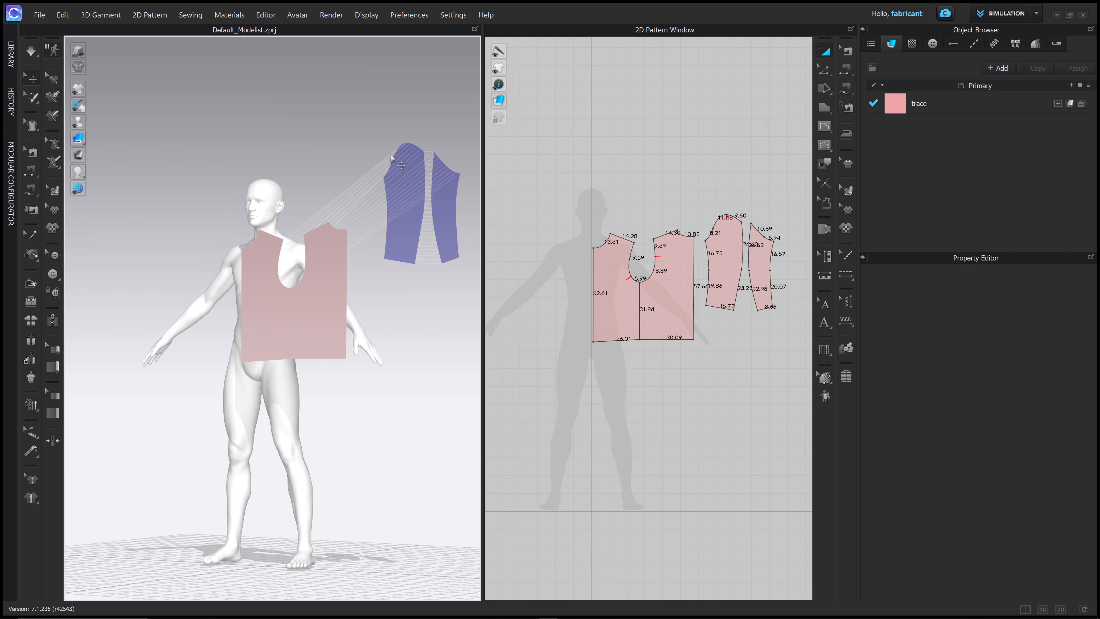
{"action": "right_click_drag", "start_coordinate": [450, 193], "coordinate": [436, 168]}
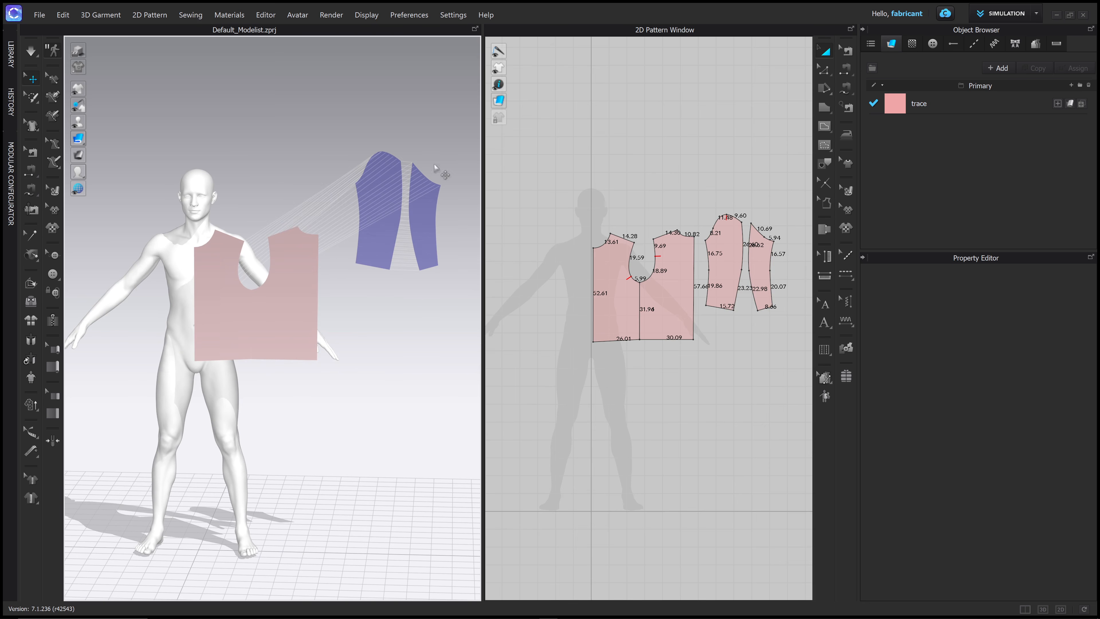
{"action": "middle_click_drag", "start_coordinate": [342, 283], "coordinate": [358, 231]}
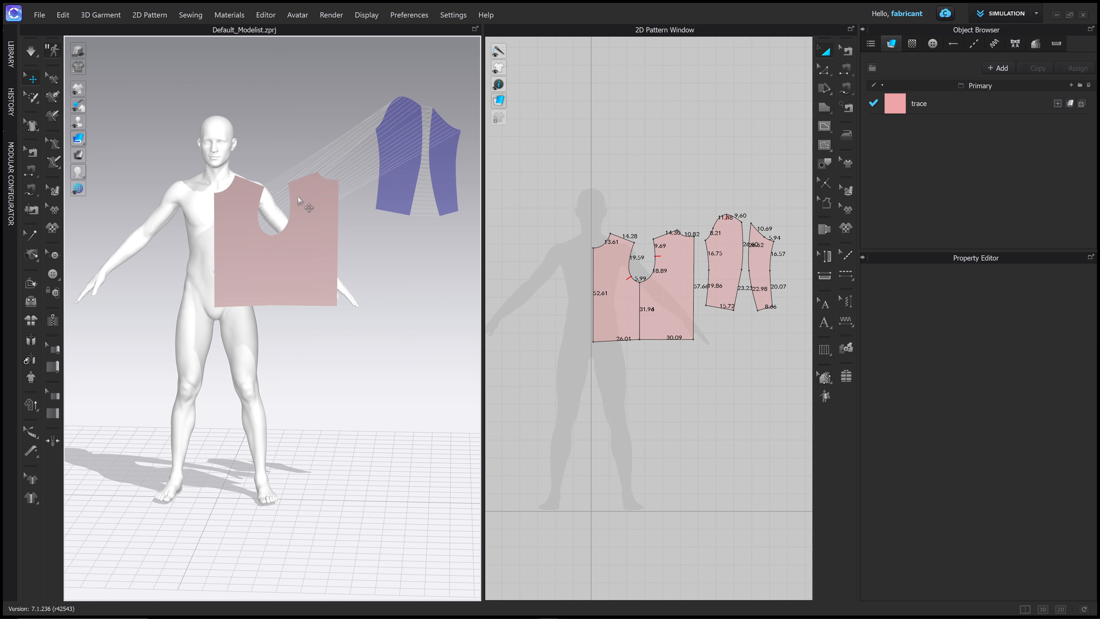
{"action": "left_click_drag", "start_coordinate": [313, 221], "coordinate": [325, 223]}
{"action": "left_click_drag", "start_coordinate": [249, 232], "coordinate": [246, 231]}
{"action": "left_click_drag", "start_coordinate": [311, 243], "coordinate": [302, 239]}
- Move both sleeve pieces together farther away from the bodice in the 2D pattern layout
{"action": "left_click", "coordinate": [728, 281]}
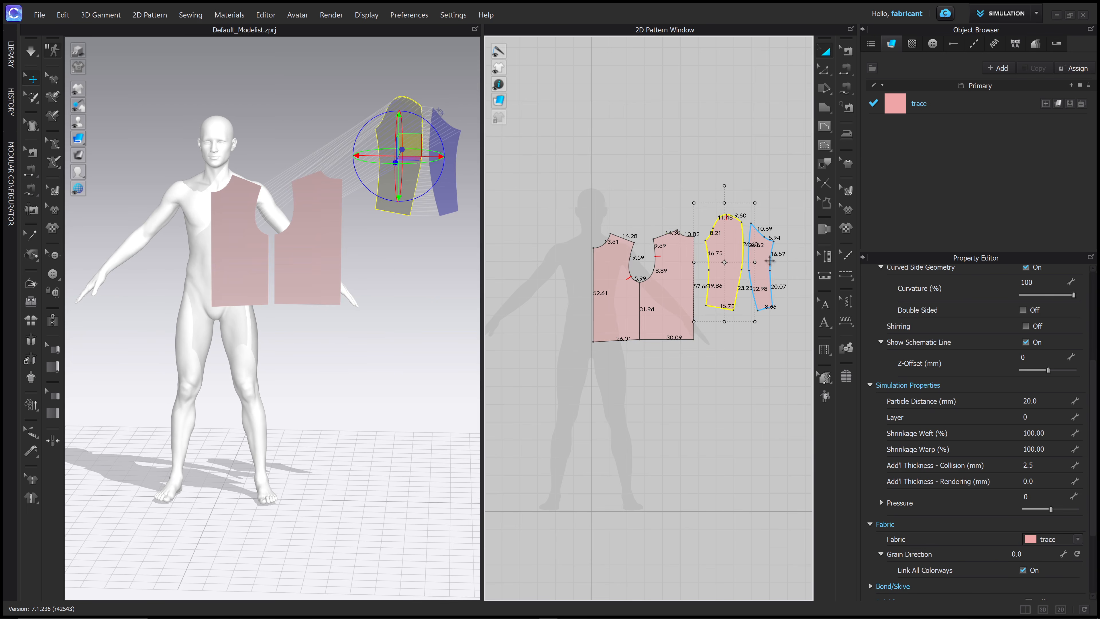
{"action": "left_click", "coordinate": [763, 261], "text": "shift"}
{"action": "left_click_drag", "start_coordinate": [763, 261], "coordinate": [793, 248]}
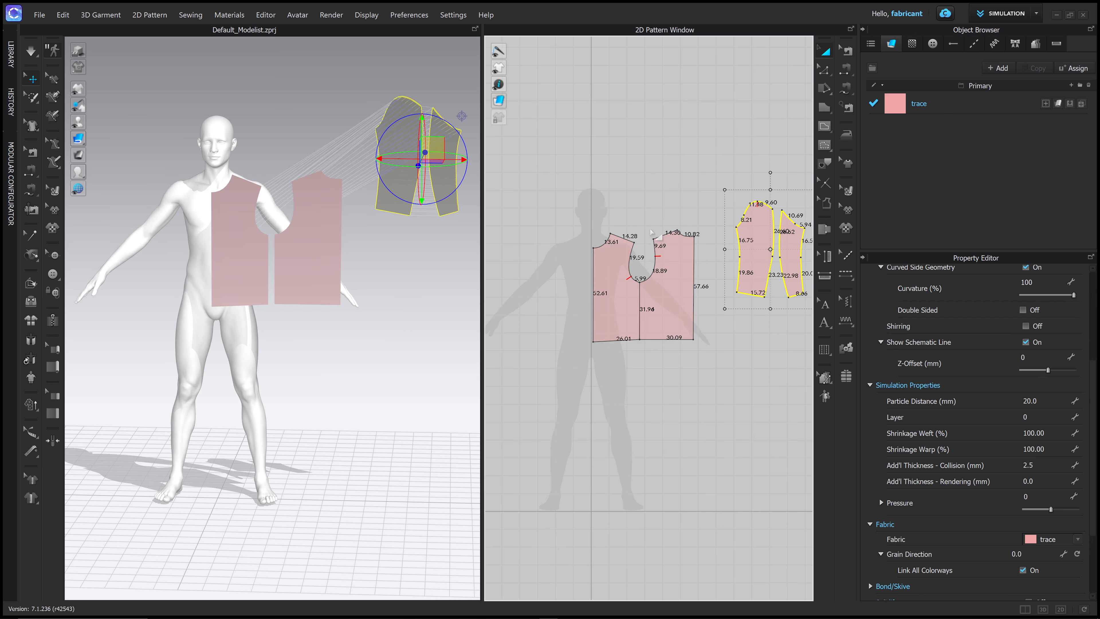
- Clone the front and back bodice pieces as Symmetric Pattern (with Sewing) and place the copies across the centre front line
{"action": "left_click", "coordinate": [623, 299]}
{"action": "left_click", "coordinate": [665, 297], "text": "shift"}
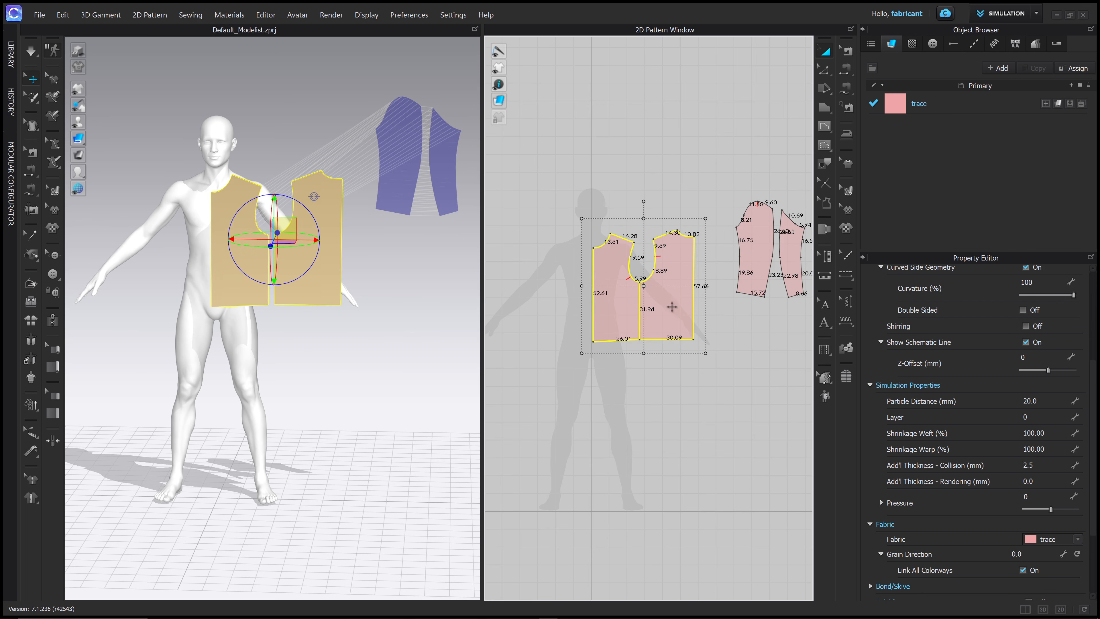
{"action": "right_click", "coordinate": [674, 300]}
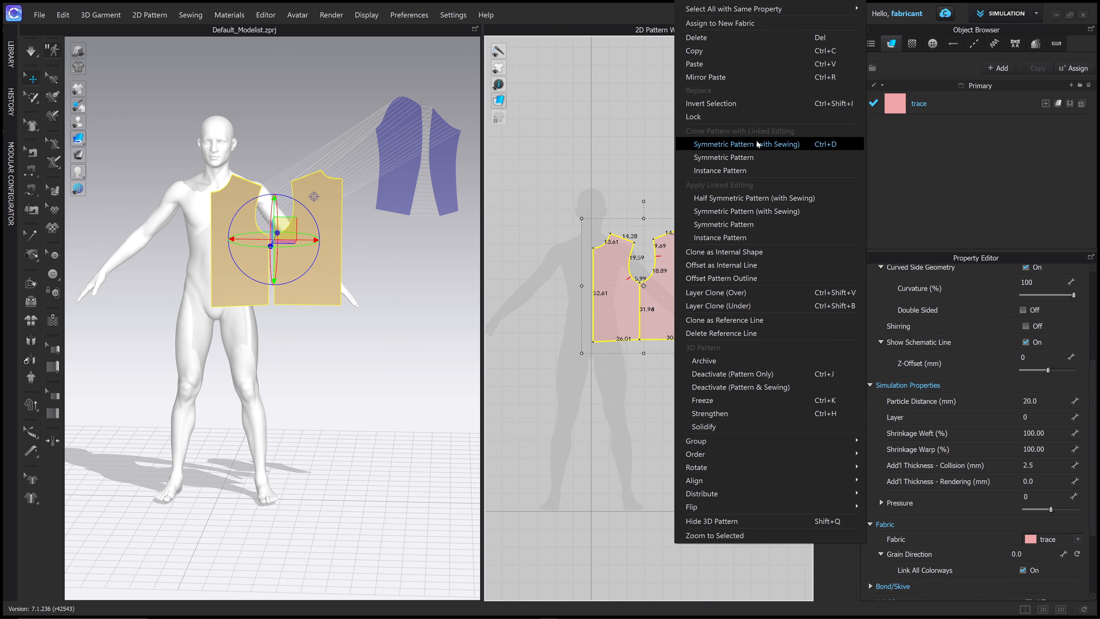
{"action": "left_click", "coordinate": [746, 145]}
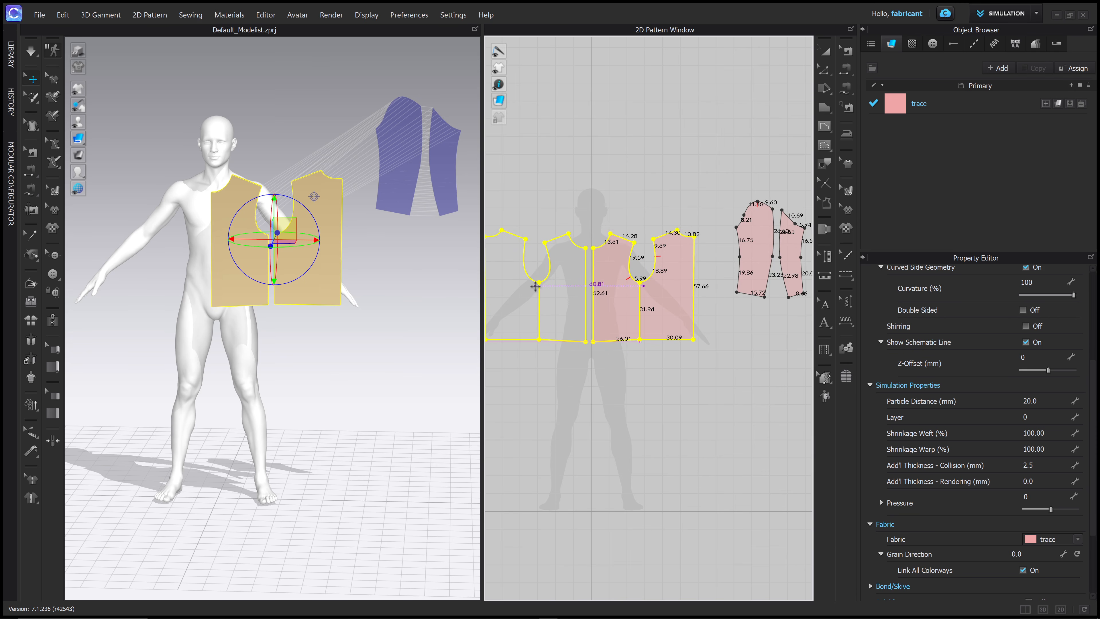
{"action": "left_click", "coordinate": [538, 290]}
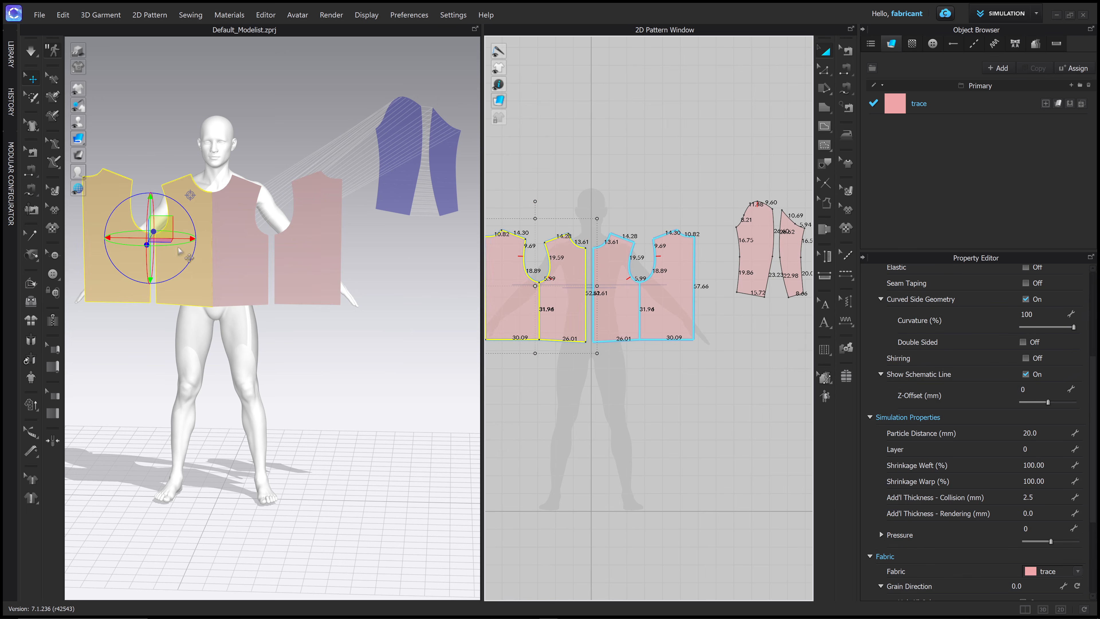
{"action": "right_click_drag", "start_coordinate": [180, 251], "coordinate": [247, 260]}
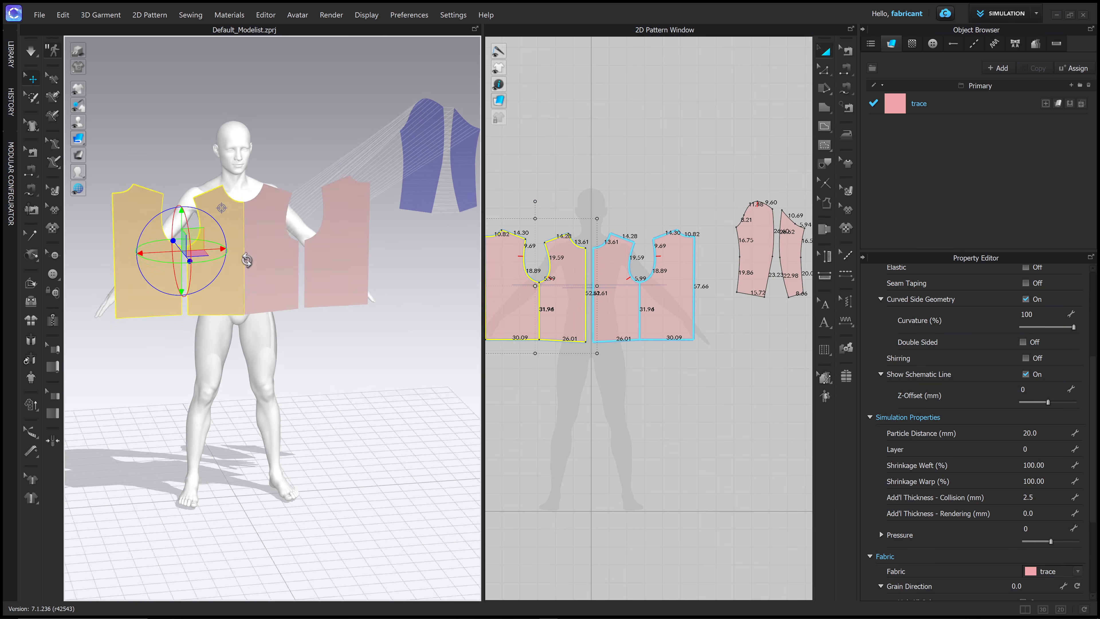
{"action": "key", "text": "2"}
{"action": "middle_click_drag", "start_coordinate": [601, 264], "coordinate": [645, 258]}
{"action": "left_click", "coordinate": [687, 189]}
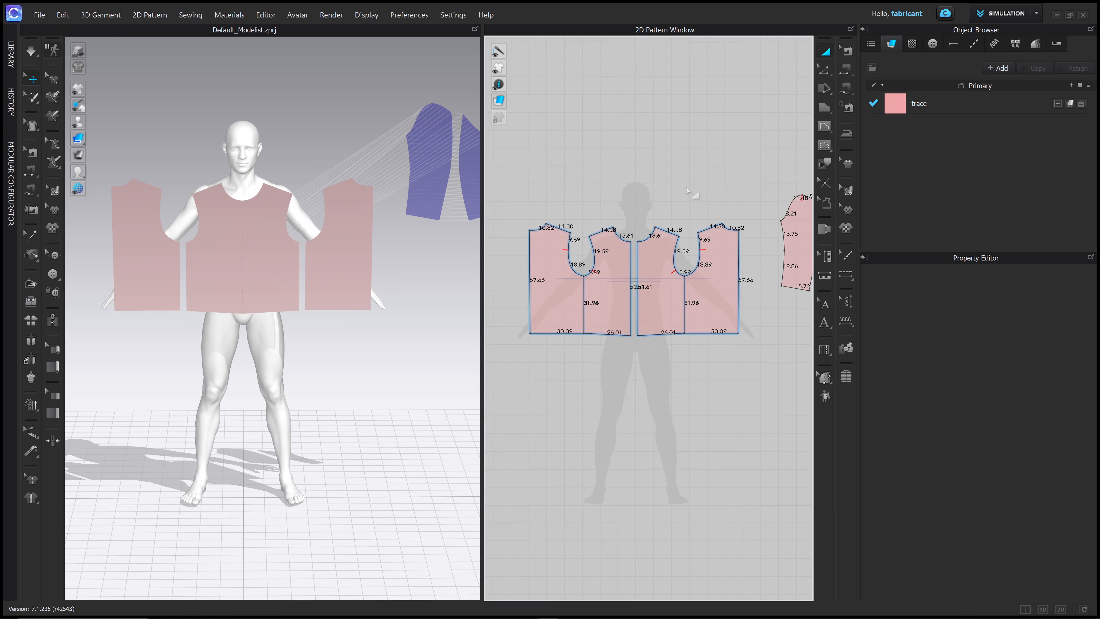
- Shift the two back bodice pieces outward in the 2D layout so a small gap separates each from its front piece
{"action": "scroll", "coordinate": [702, 172], "scroll_direction": "up", "scroll_amount": 1}
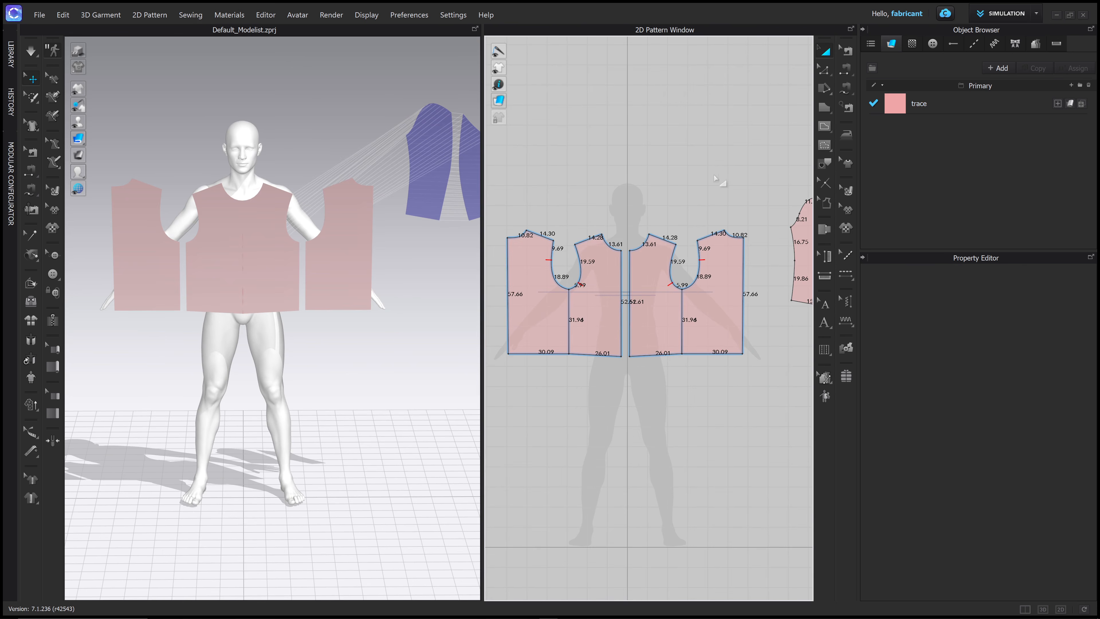
{"action": "left_click_drag", "start_coordinate": [716, 297], "coordinate": [722, 297]}
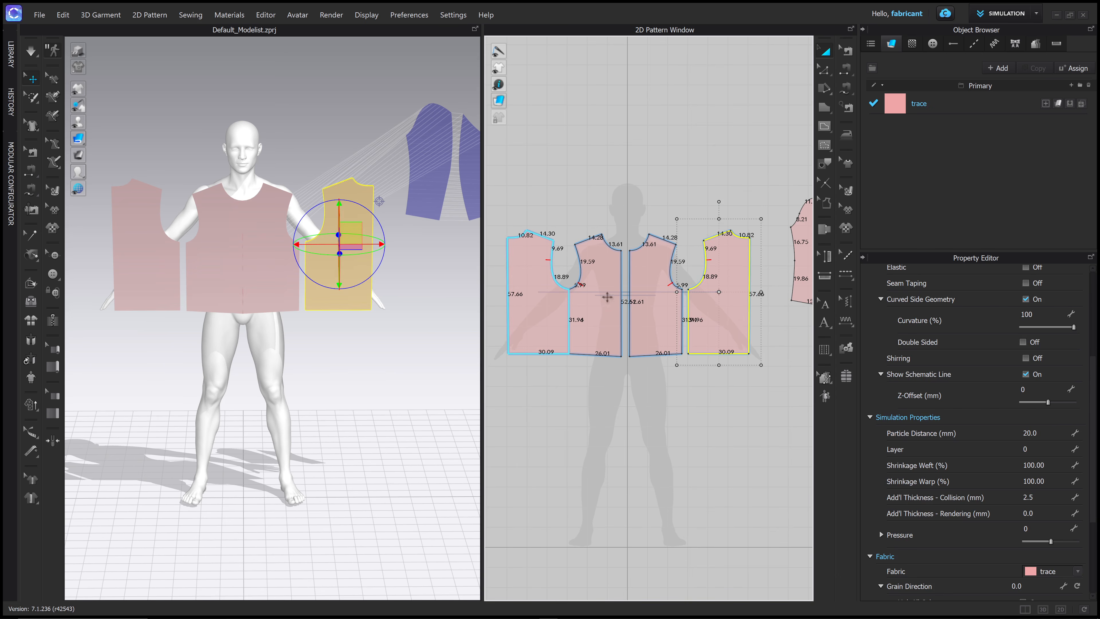
{"action": "left_click_drag", "start_coordinate": [552, 308], "coordinate": [546, 307]}
{"action": "left_click", "coordinate": [697, 196]}
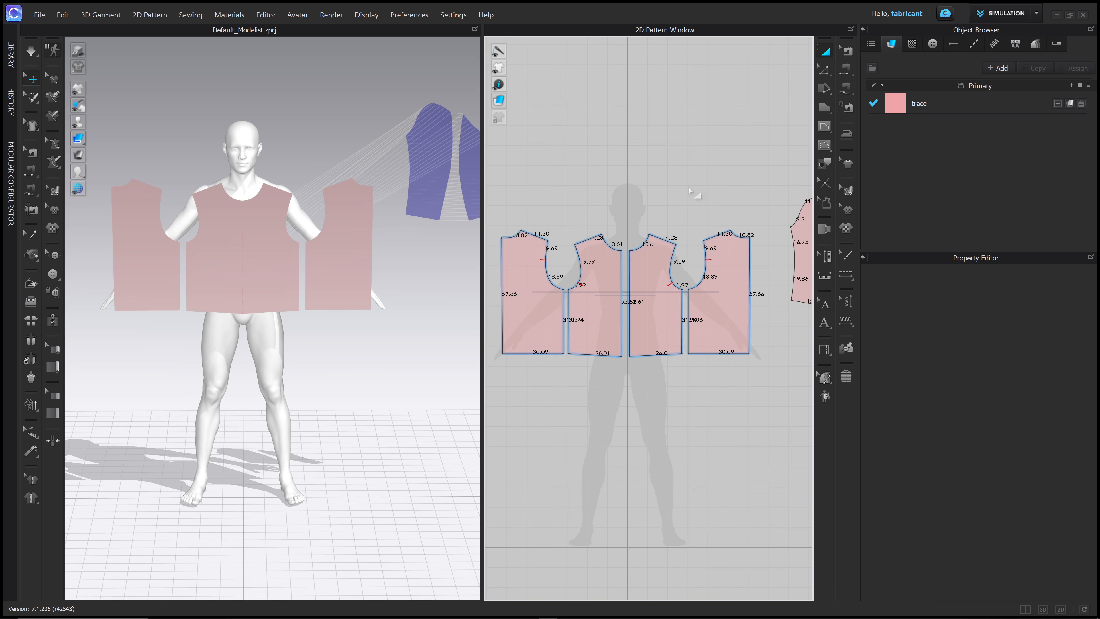
- Sew the front shoulder edge to the matching back shoulder edge with Segment Sewing
{"action": "scroll", "coordinate": [694, 194], "scroll_direction": "up", "scroll_amount": 2}
{"action": "middle_click_drag", "start_coordinate": [694, 194], "coordinate": [689, 184]}
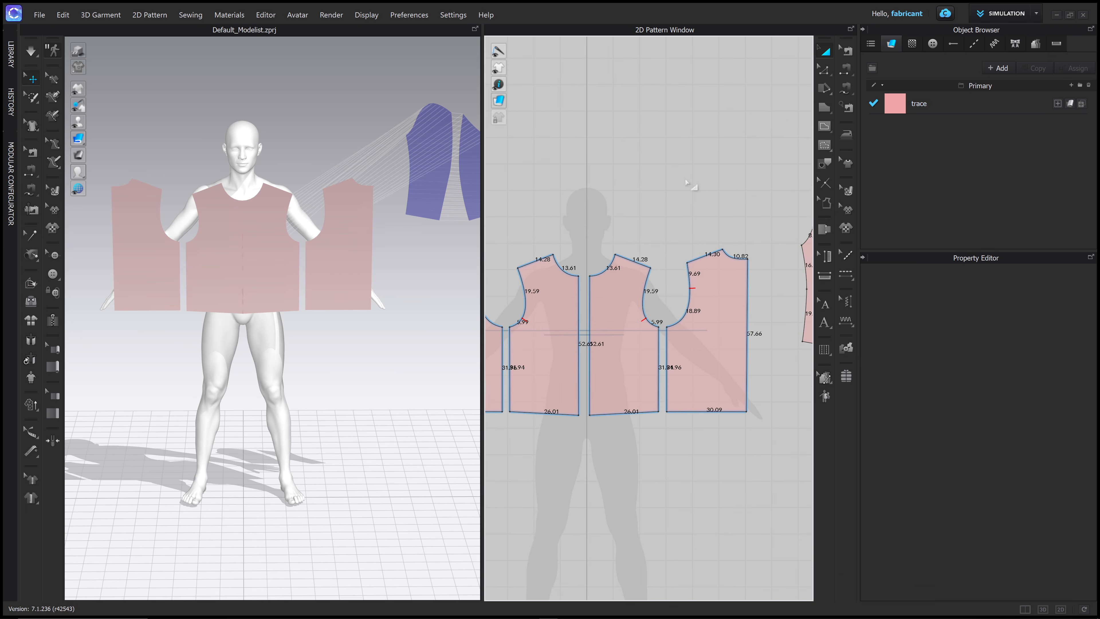
{"action": "left_click", "coordinate": [842, 73]}
{"action": "left_click", "coordinate": [645, 265]}
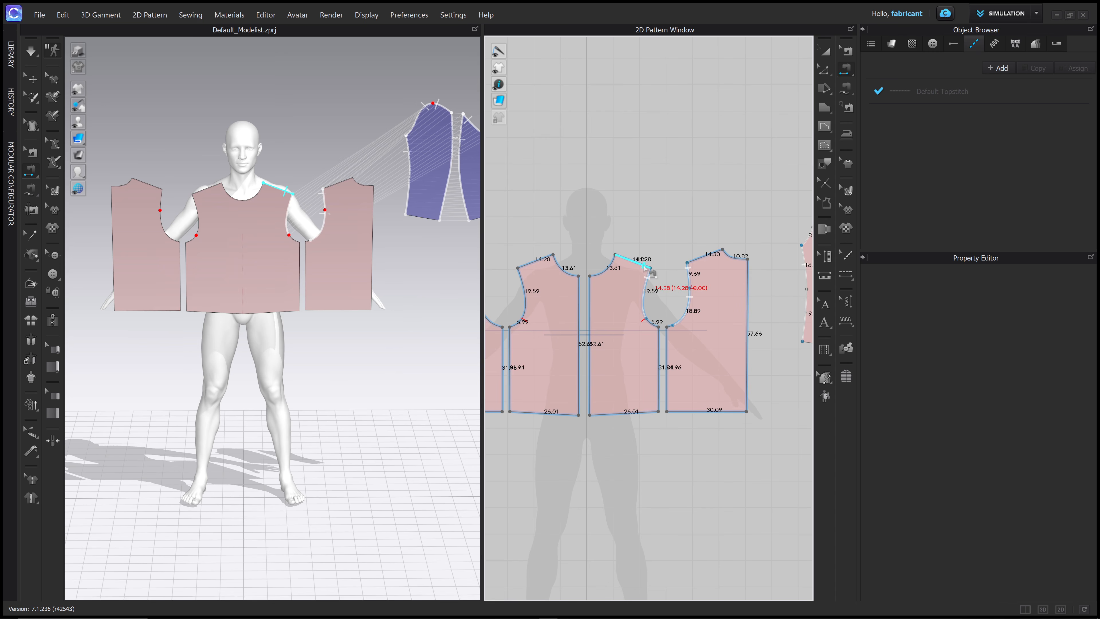
{"action": "scroll", "coordinate": [645, 268], "scroll_direction": "up", "scroll_amount": 5}
{"action": "scroll", "coordinate": [645, 270], "scroll_direction": "down", "scroll_amount": 3}
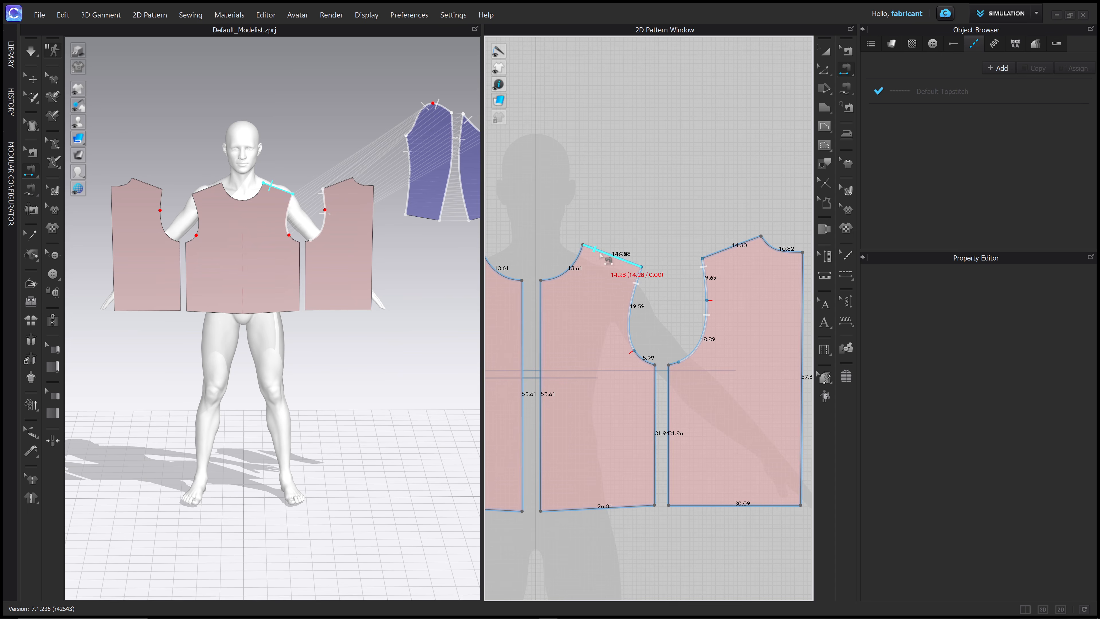
{"action": "left_click", "coordinate": [631, 263]}
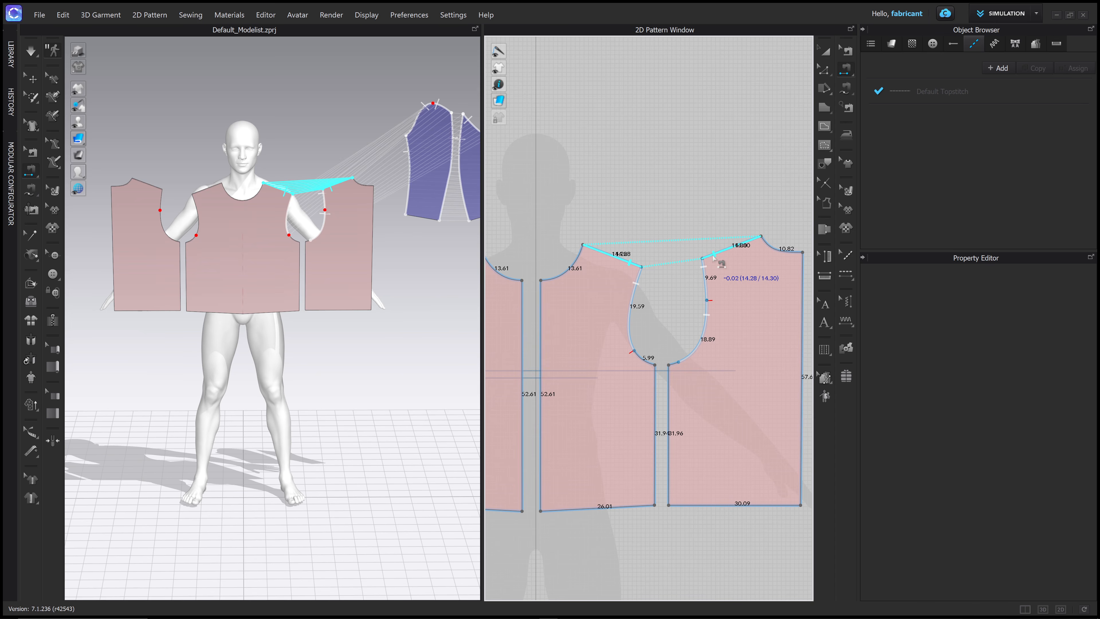
{"action": "left_click", "coordinate": [714, 259]}
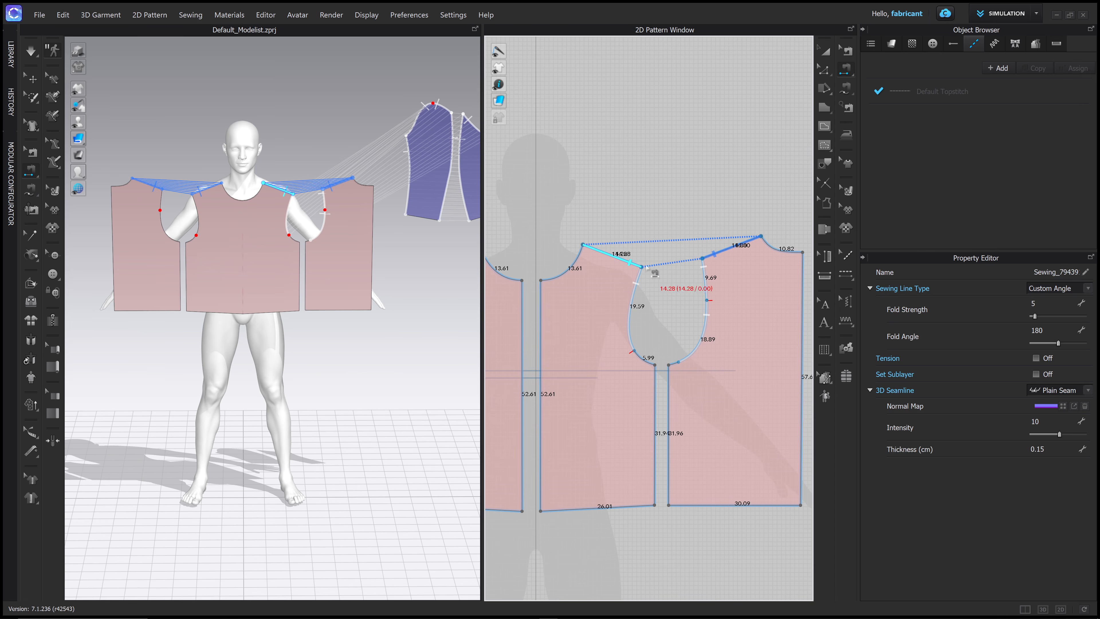
- Sew the back side edge to the front side edge, then undo that seam
{"action": "left_click", "coordinate": [668, 388]}
{"action": "left_click", "coordinate": [655, 394]}
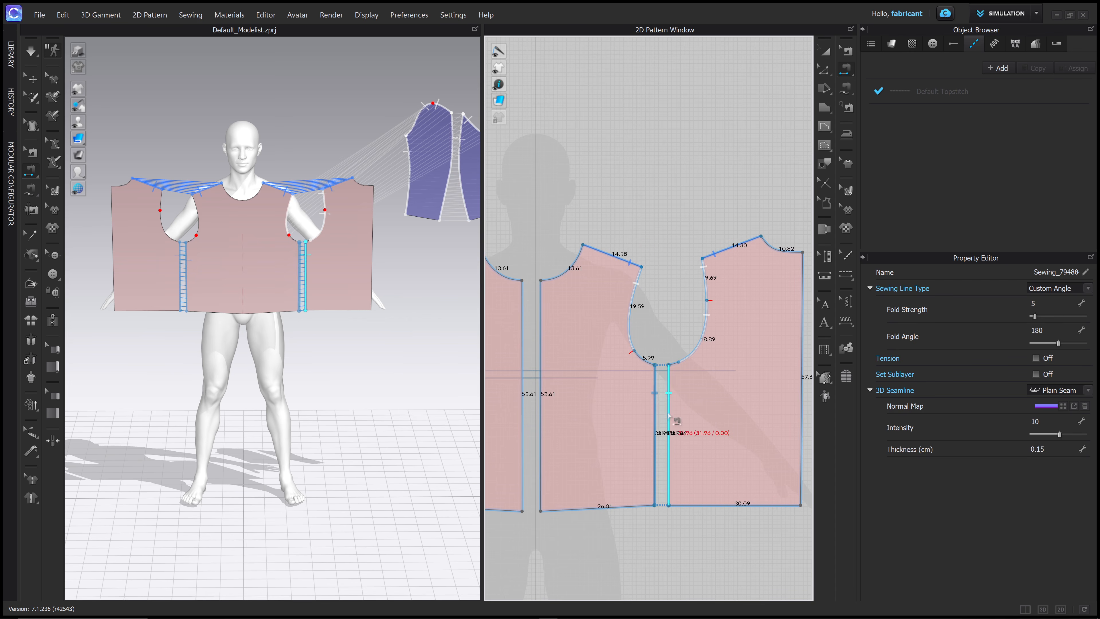
{"action": "scroll", "coordinate": [210, 350], "scroll_direction": "up", "scroll_amount": 5}
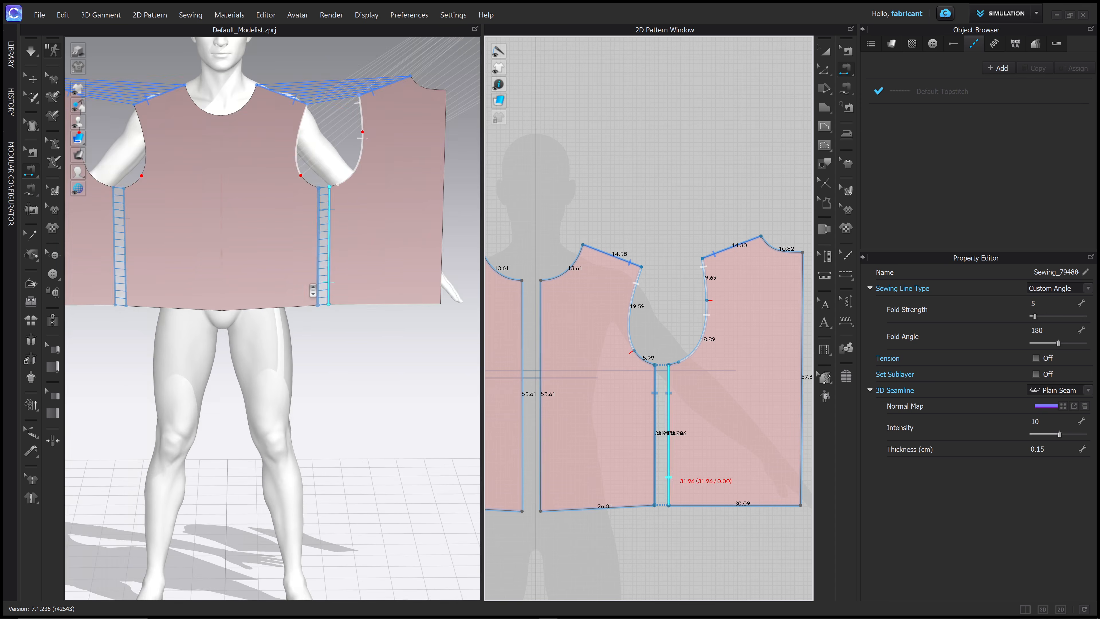
{"action": "key", "text": "Delete"}
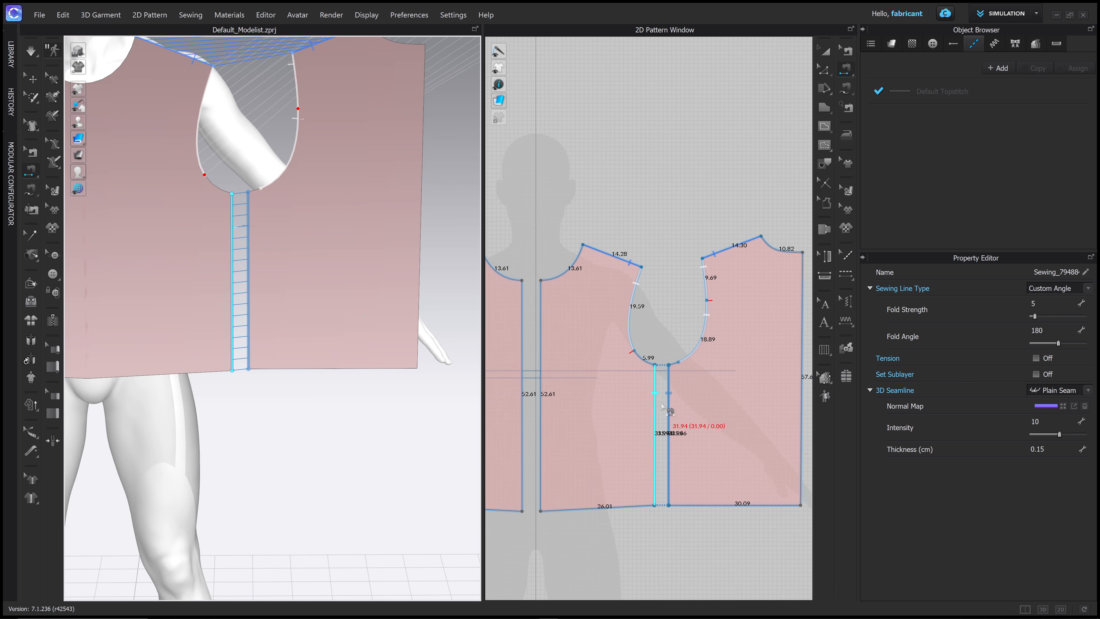
{"action": "key", "text": "ctrl+z"}
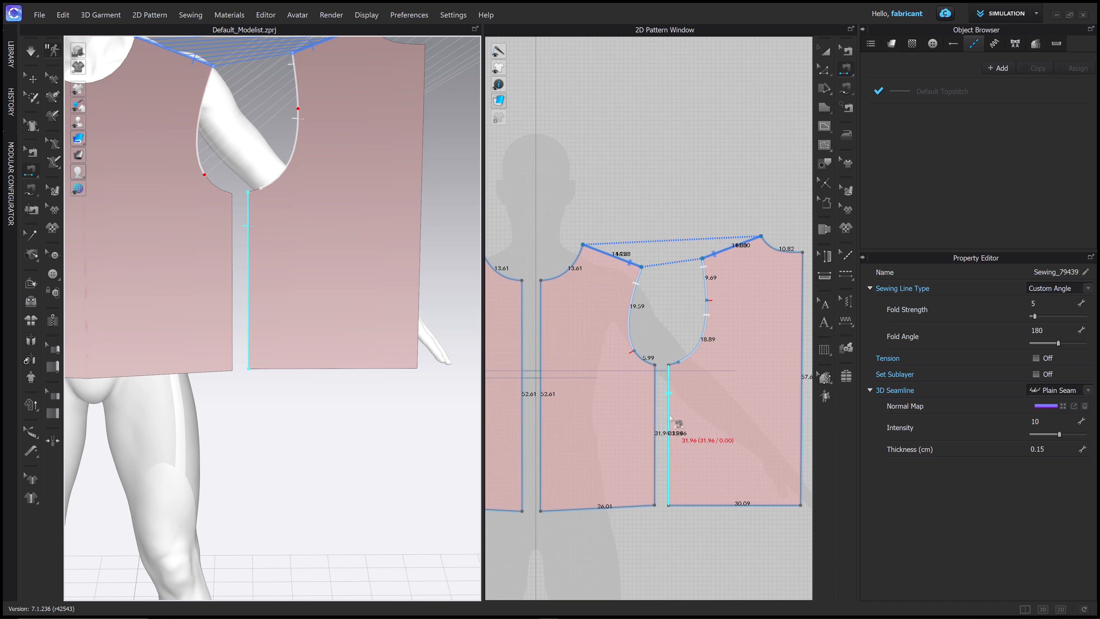
- Sew the front and back side edges together in crossed directions, then correct the twist with Reverse Sewing
{"action": "left_click", "coordinate": [655, 393]}
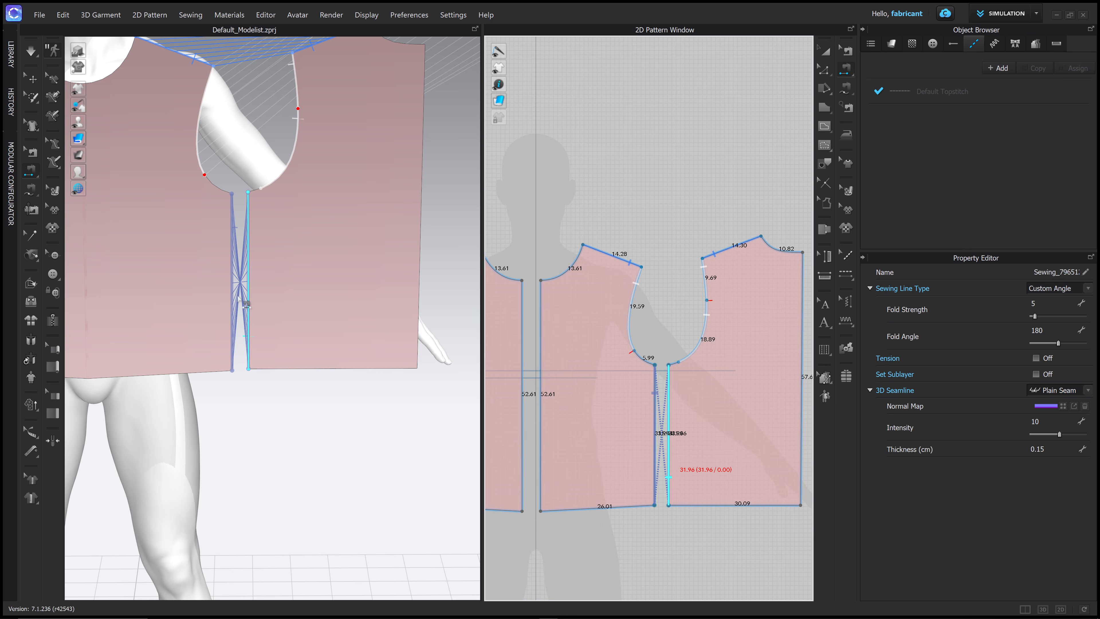
{"action": "right_click", "coordinate": [669, 412]}
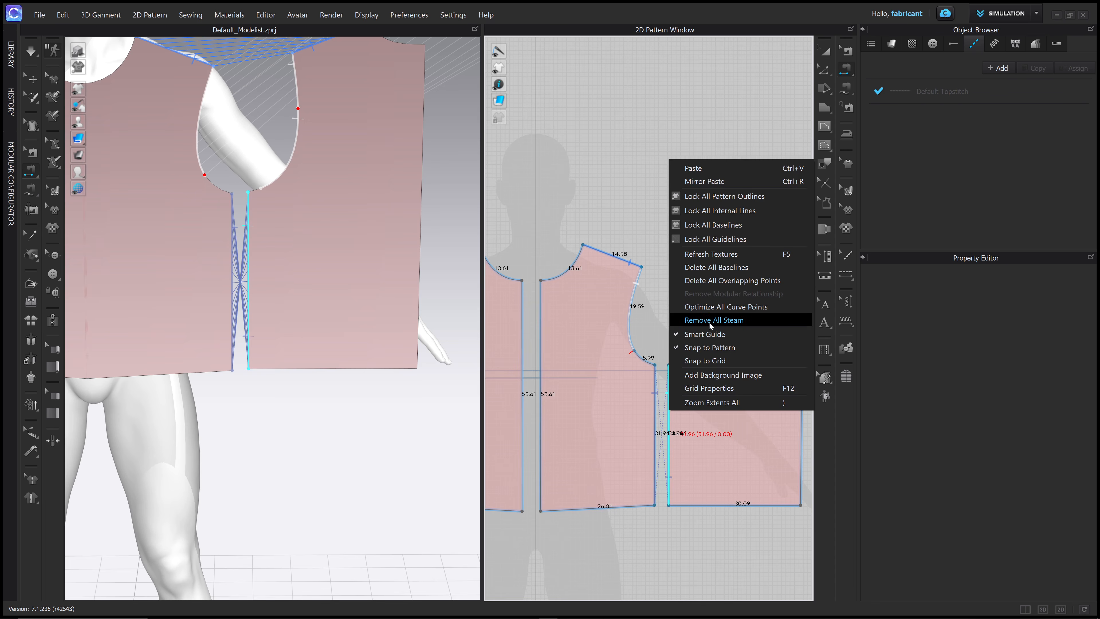
{"action": "left_click", "coordinate": [848, 51]}
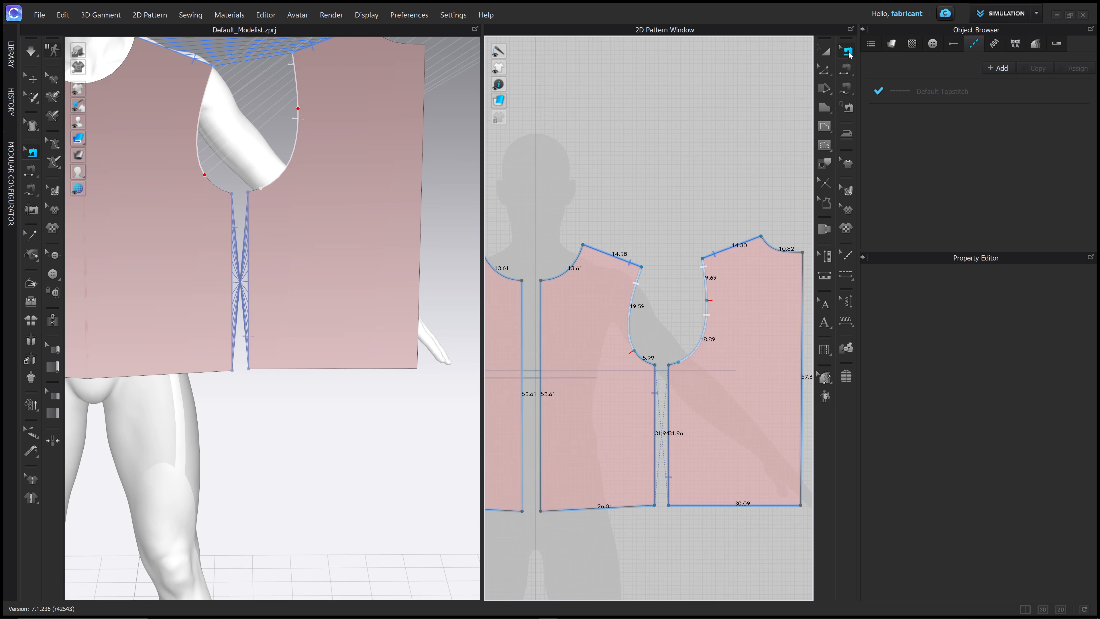
{"action": "right_click", "coordinate": [669, 396]}
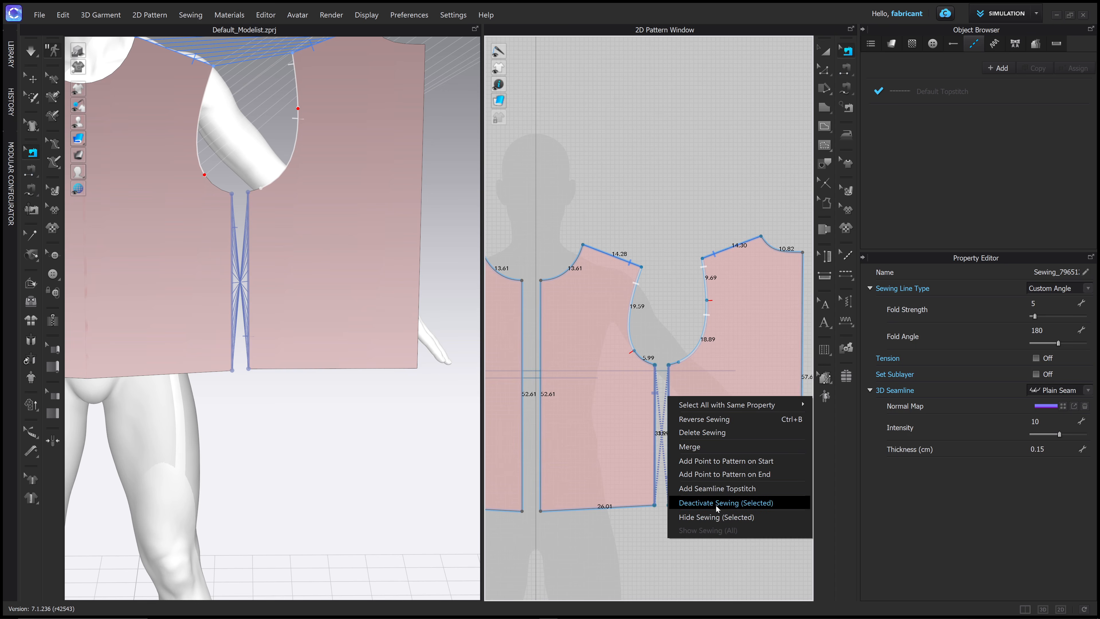
{"action": "left_click", "coordinate": [724, 419]}
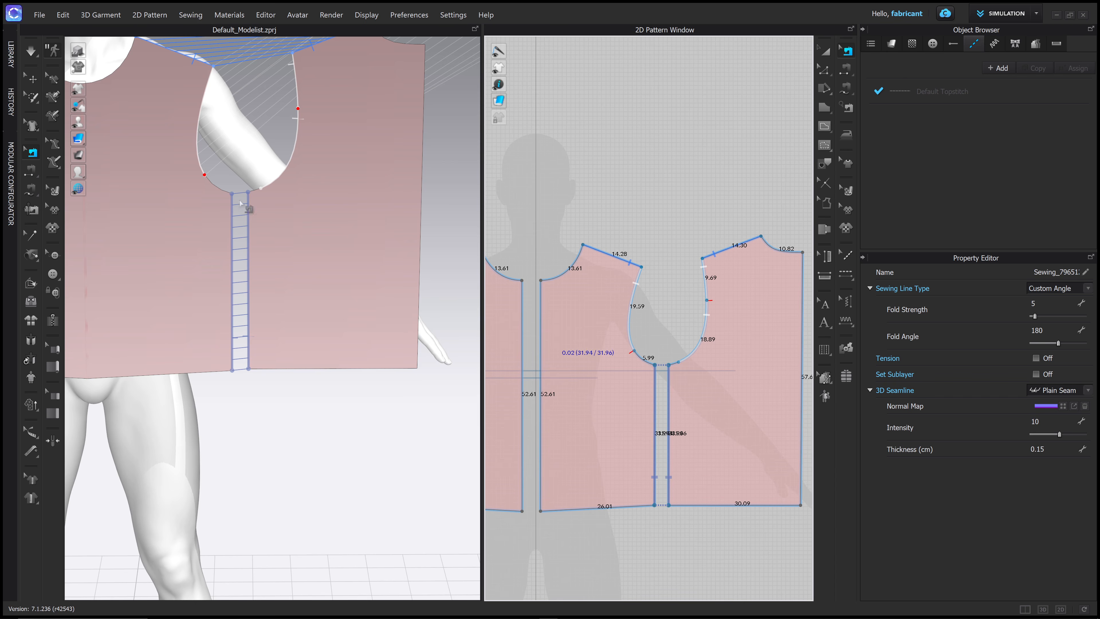
- Sew the two front pieces together along the centre front edges with Segment Sewing
{"action": "left_click", "coordinate": [846, 68]}
{"action": "scroll", "coordinate": [595, 290], "scroll_direction": "down", "scroll_amount": 3}
{"action": "scroll", "coordinate": [594, 291], "scroll_direction": "up", "scroll_amount": 2}
{"action": "scroll", "coordinate": [594, 289], "scroll_direction": "down", "scroll_amount": 1}
{"action": "middle_click_drag", "start_coordinate": [595, 289], "coordinate": [647, 257]}
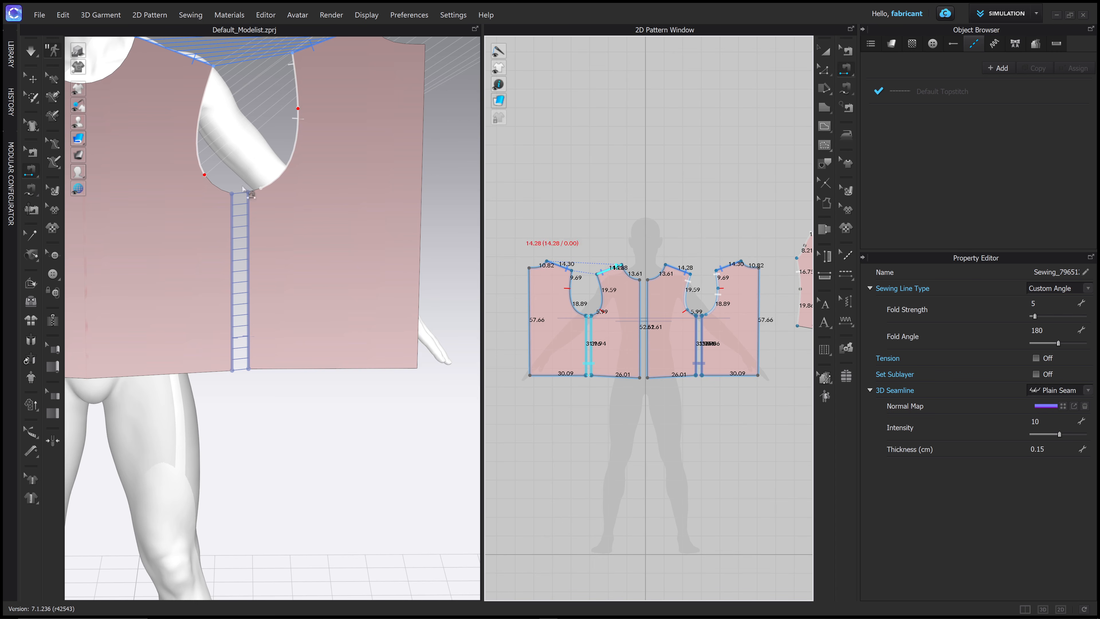
{"action": "middle_click_drag", "start_coordinate": [148, 193], "coordinate": [298, 277]}
{"action": "scroll", "coordinate": [295, 276], "scroll_direction": "down", "scroll_amount": 5}
{"action": "middle_click_drag", "start_coordinate": [202, 259], "coordinate": [169, 241]}
{"action": "middle_click_drag", "start_coordinate": [673, 233], "coordinate": [655, 206]}
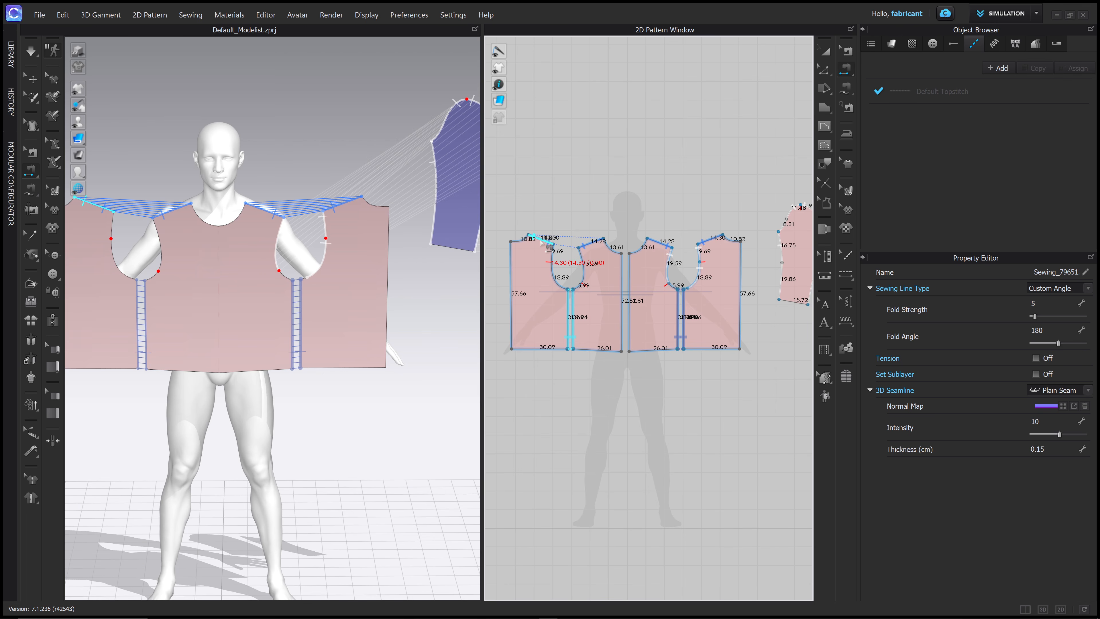
{"action": "middle_click_drag", "start_coordinate": [689, 215], "coordinate": [683, 216]}
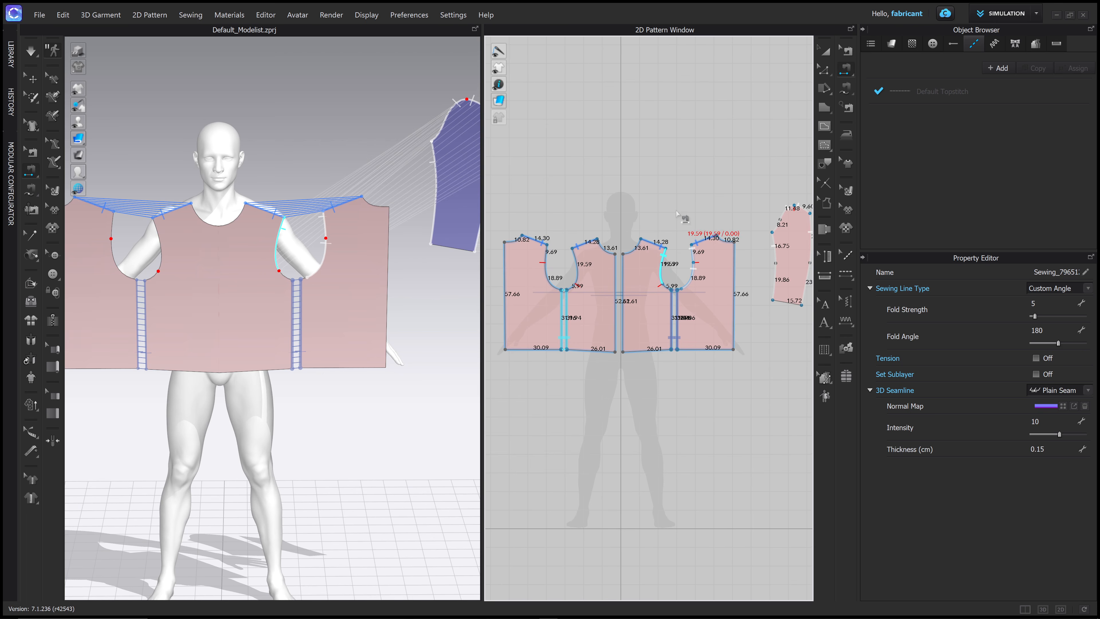
{"action": "scroll", "coordinate": [622, 286], "scroll_direction": "up", "scroll_amount": 3}
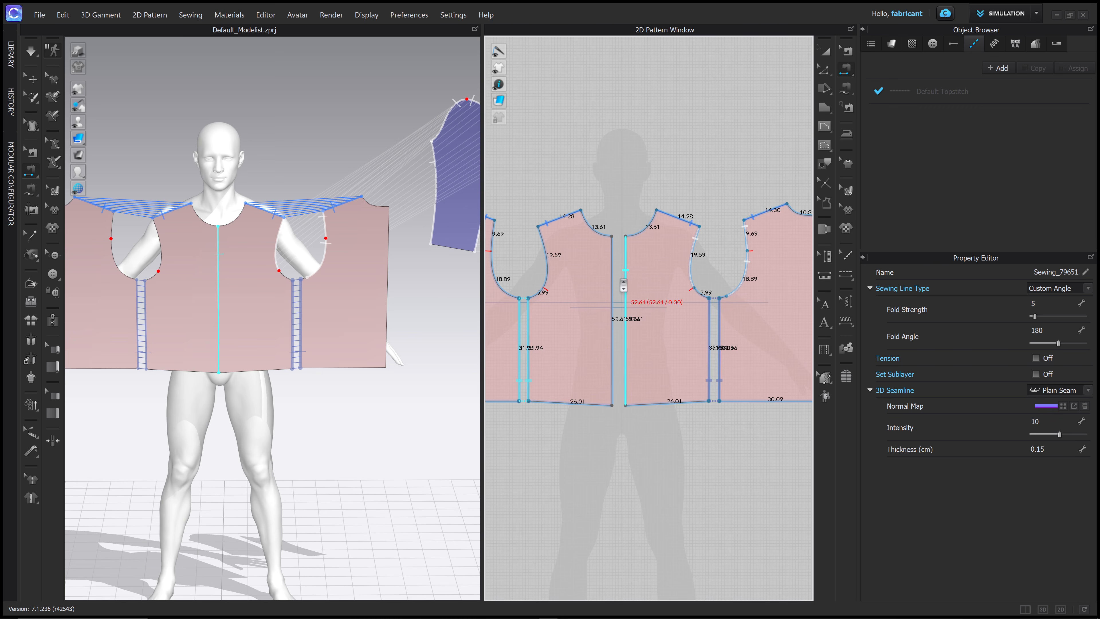
{"action": "left_click", "coordinate": [627, 258]}
{"action": "left_click", "coordinate": [611, 273]}
- Sew the centre back edges of the two back pieces to each other
{"action": "scroll", "coordinate": [650, 352], "scroll_direction": "down", "scroll_amount": 3}
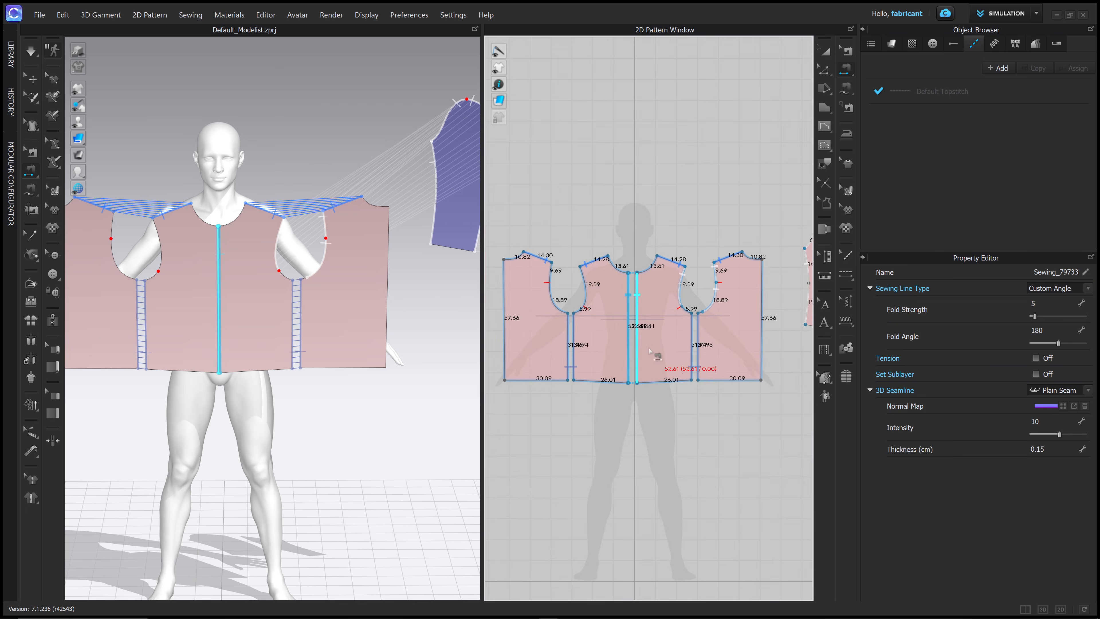
{"action": "middle_click_drag", "start_coordinate": [631, 350], "coordinate": [659, 347]}
{"action": "left_click", "coordinate": [533, 283]}
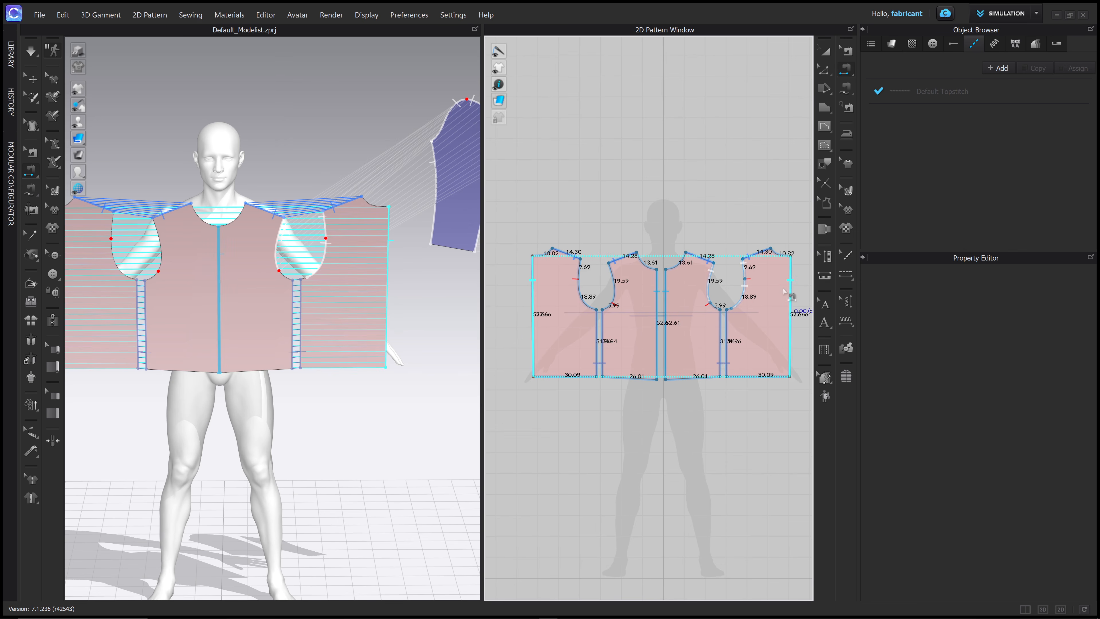
{"action": "left_click", "coordinate": [790, 283]}
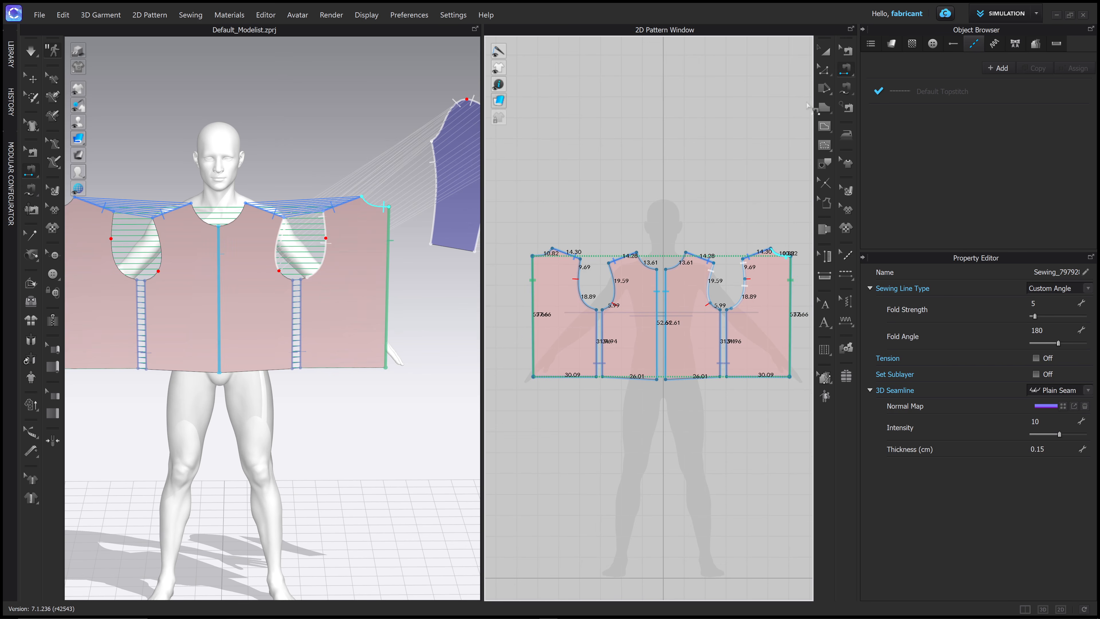
- Select both front bodice pieces and move them together closer to the avatar's torso in 3D
{"action": "left_click", "coordinate": [830, 55]}
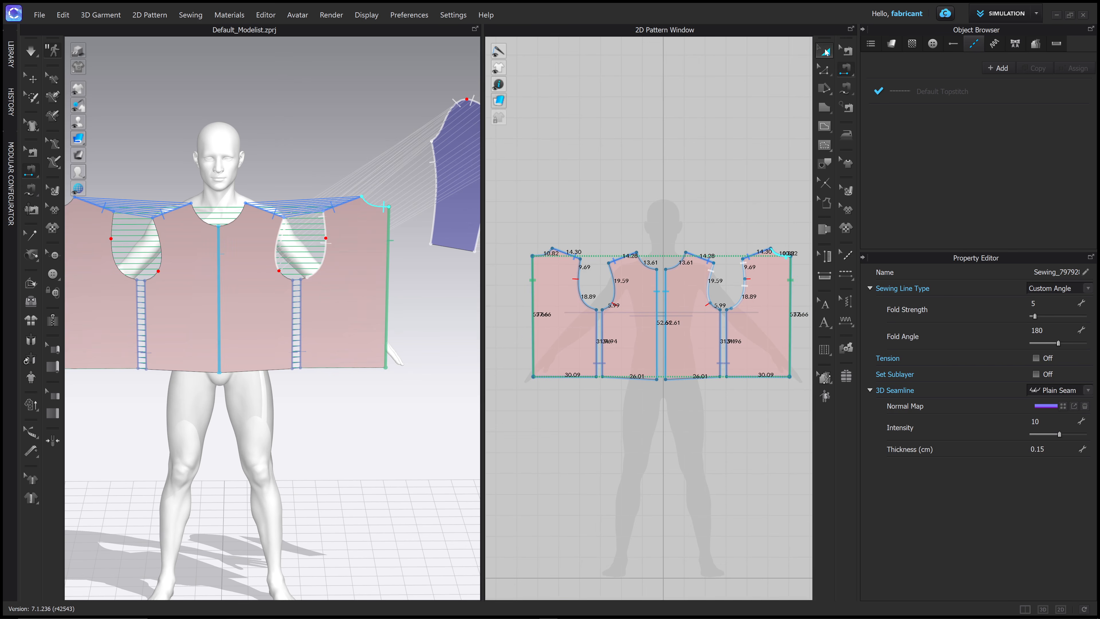
{"action": "left_click", "coordinate": [252, 264]}
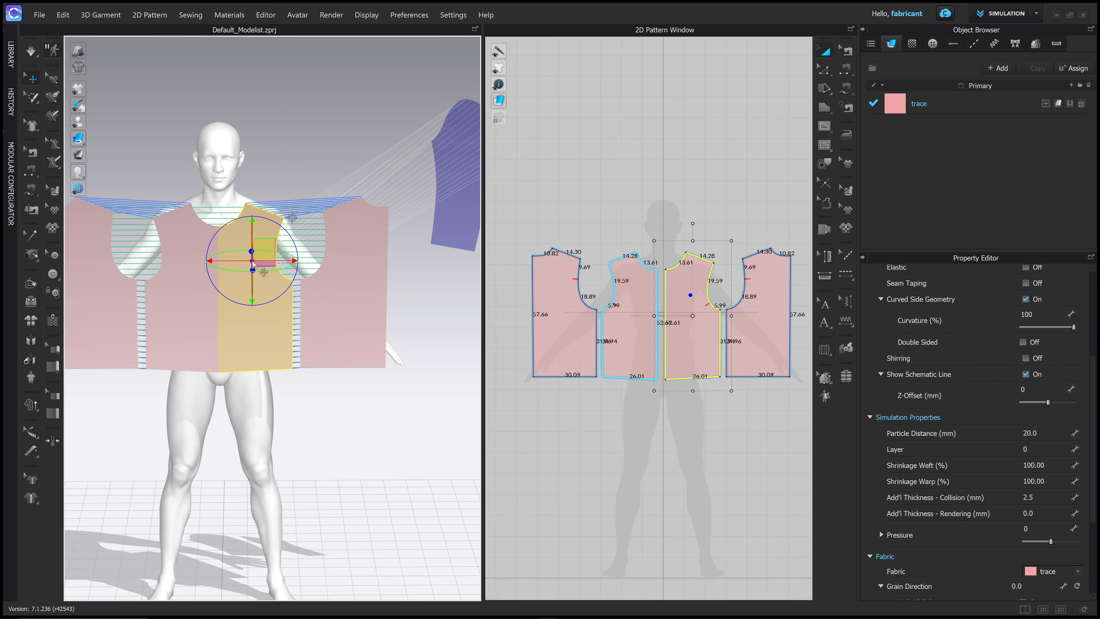
{"action": "left_click", "coordinate": [178, 249], "text": "shift"}
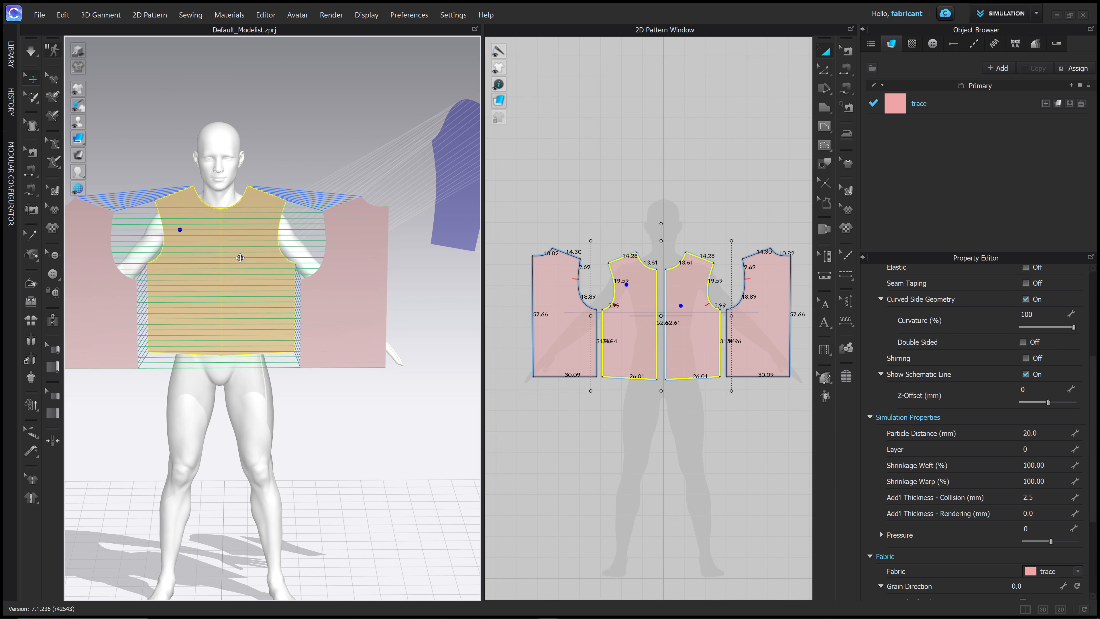
{"action": "right_click_drag", "start_coordinate": [241, 279], "coordinate": [289, 281]}
{"action": "key", "text": "2"}
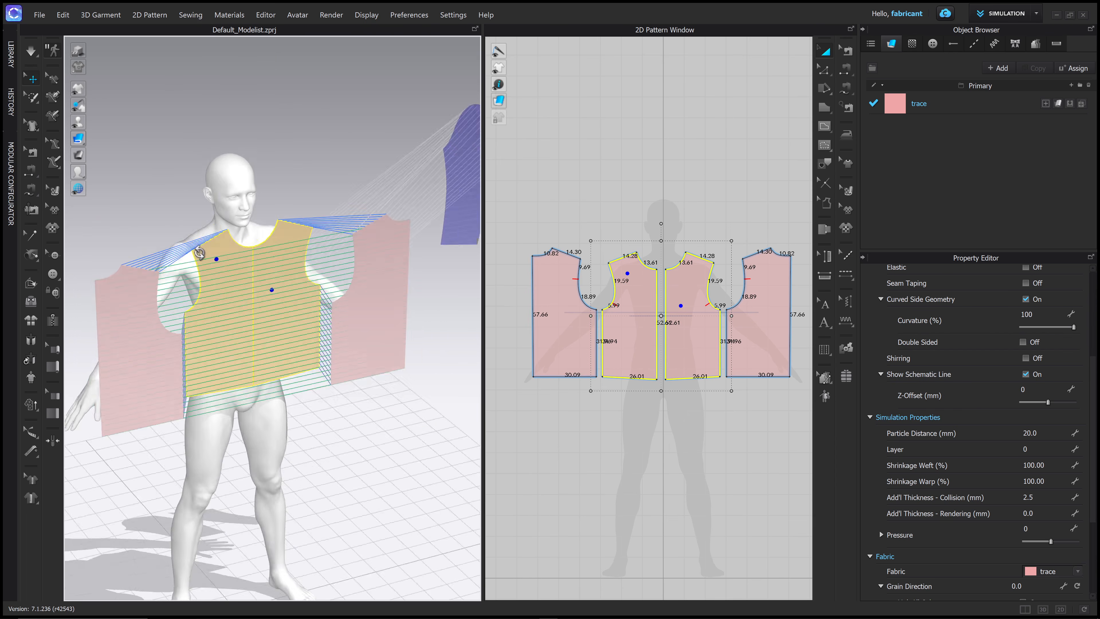
{"action": "left_click_drag", "start_coordinate": [260, 299], "coordinate": [262, 300]}
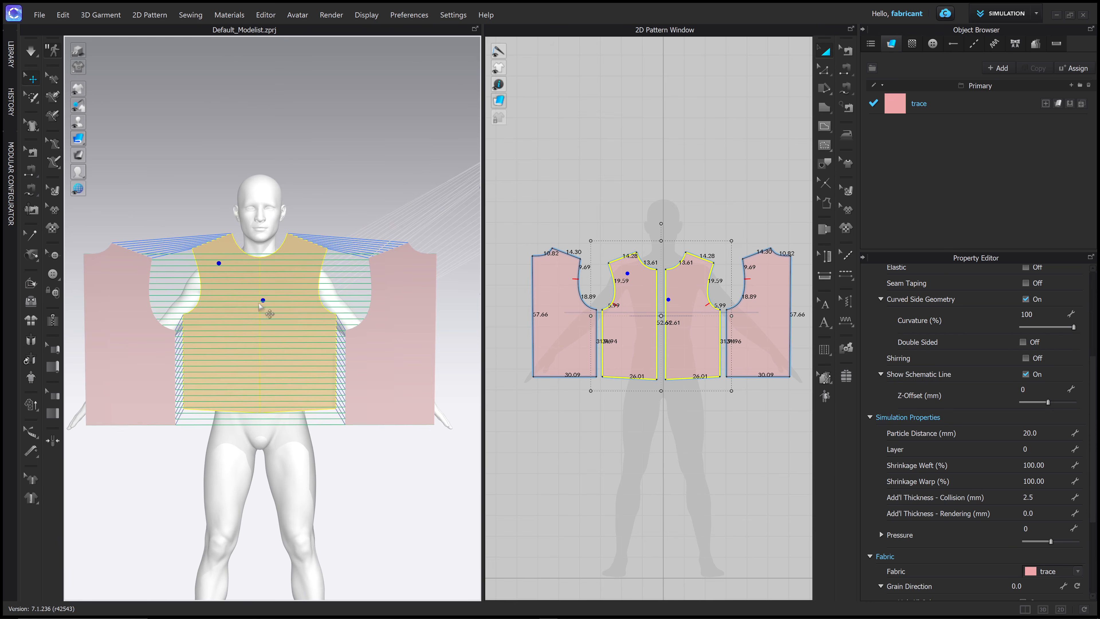
- Move one back piece across in 3D so its centre back edge lies next to that of the other back piece
{"action": "left_click", "coordinate": [373, 346]}
{"action": "scroll", "coordinate": [380, 406], "scroll_direction": "down", "scroll_amount": 2}
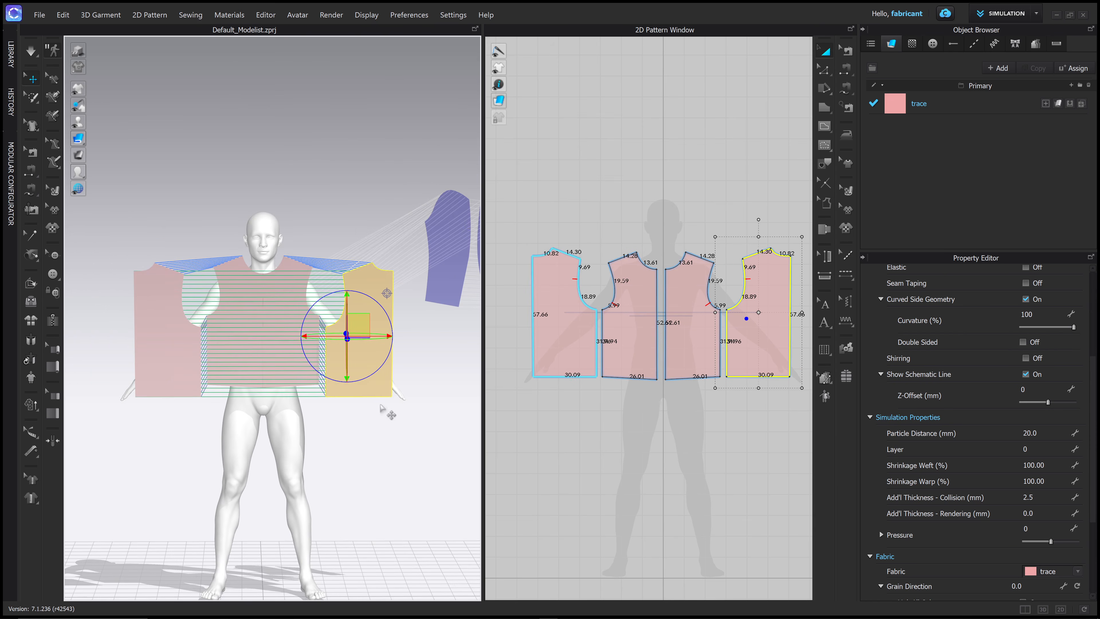
{"action": "left_click_drag", "start_coordinate": [360, 327], "coordinate": [100, 328]}
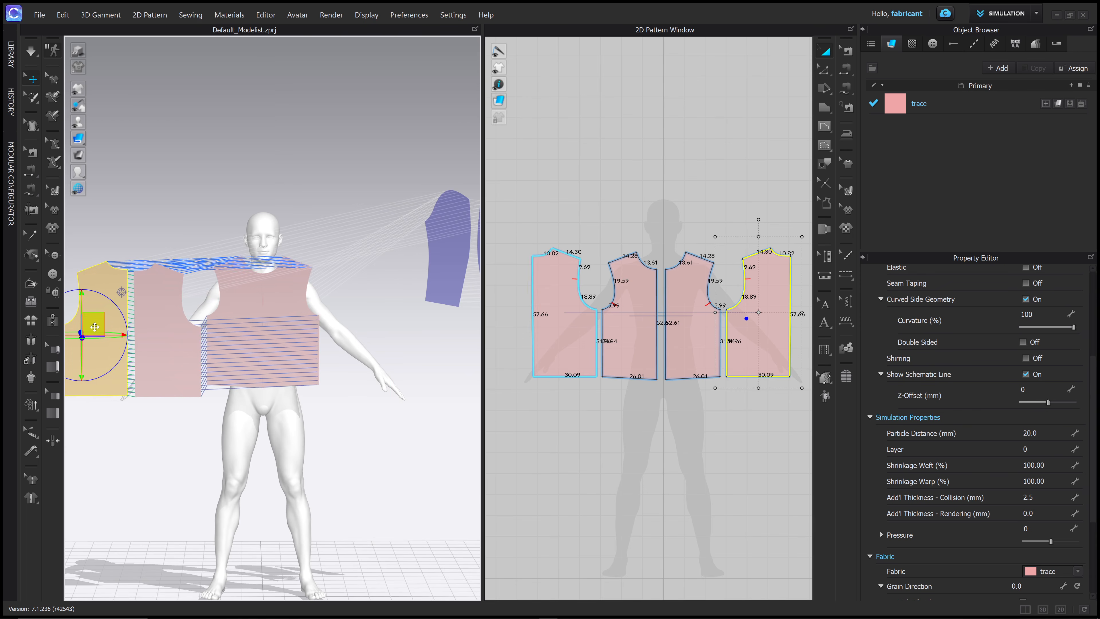
- Add the other back piece to the selection and move both back pieces behind the avatar in 3D
{"action": "left_click", "coordinate": [160, 316], "text": "shift"}
{"action": "right_click_drag", "start_coordinate": [160, 313], "coordinate": [158, 293]}
{"action": "left_click_drag", "start_coordinate": [184, 306], "coordinate": [118, 270]}
{"action": "right_click_drag", "start_coordinate": [203, 281], "coordinate": [251, 315]}
{"action": "left_click_drag", "start_coordinate": [181, 299], "coordinate": [116, 279]}
{"action": "right_click_drag", "start_coordinate": [116, 279], "coordinate": [368, 382]}
{"action": "left_click_drag", "start_coordinate": [286, 417], "coordinate": [215, 414]}
{"action": "right_click_drag", "start_coordinate": [152, 412], "coordinate": [224, 418]}
- Fine-tune the depth and height of the two back pieces behind the avatar's torso
{"action": "middle_click_drag", "start_coordinate": [224, 418], "coordinate": [246, 390]}
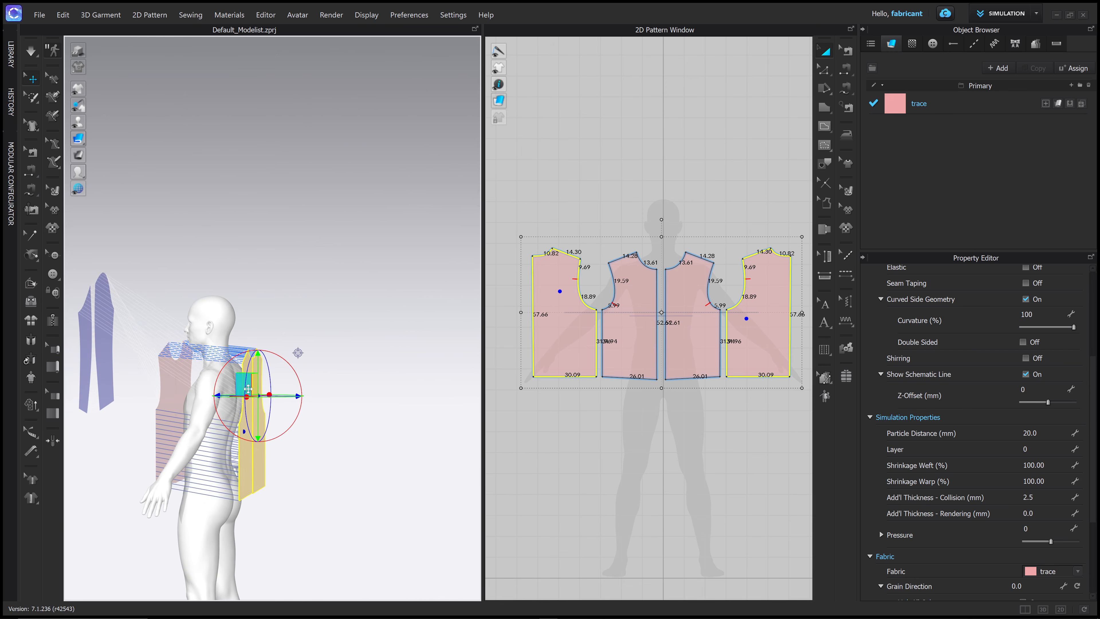
{"action": "left_click_drag", "start_coordinate": [248, 389], "coordinate": [251, 391]}
{"action": "right_click_drag", "start_coordinate": [162, 349], "coordinate": [327, 362]}
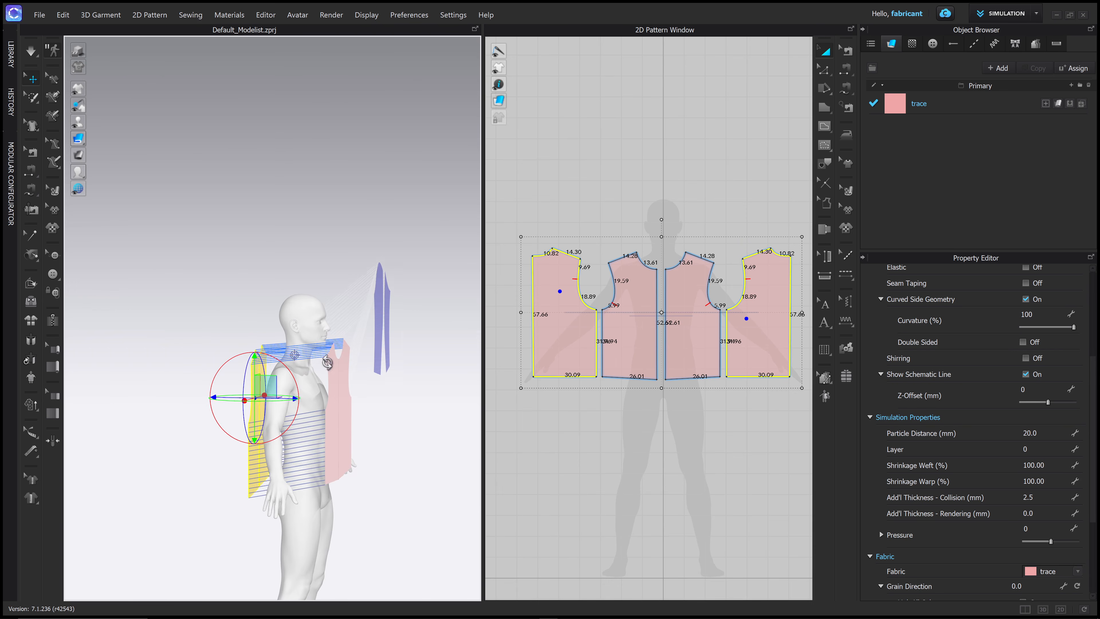
{"action": "left_click_drag", "start_coordinate": [262, 399], "coordinate": [268, 376]}
{"action": "right_click_drag", "start_coordinate": [267, 380], "coordinate": [326, 393]}
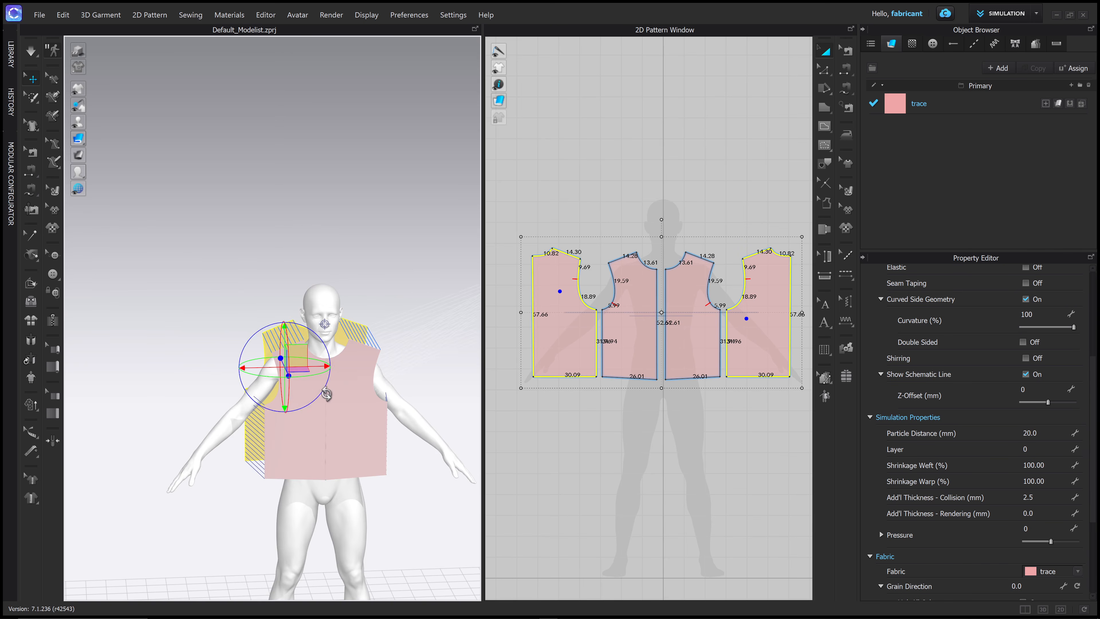
- Nudge the back pieces sideways behind the avatar in 3D and simulate the bodice
{"action": "left_click_drag", "start_coordinate": [301, 403], "coordinate": [308, 403]}
{"action": "left_click", "coordinate": [307, 411]}
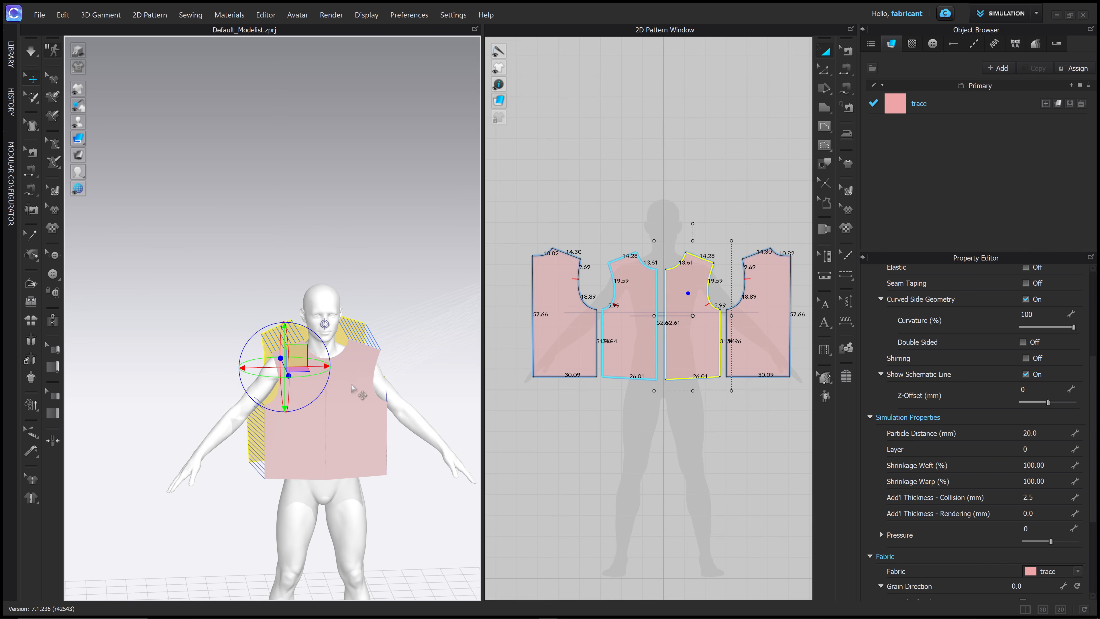
{"action": "right_click_drag", "start_coordinate": [334, 417], "coordinate": [259, 280]}
{"action": "key", "text": "space"}
- Tug the front and back pieces of the bodice during simulation to settle the drape on the avatar
{"action": "left_click_drag", "start_coordinate": [233, 274], "coordinate": [243, 266]}
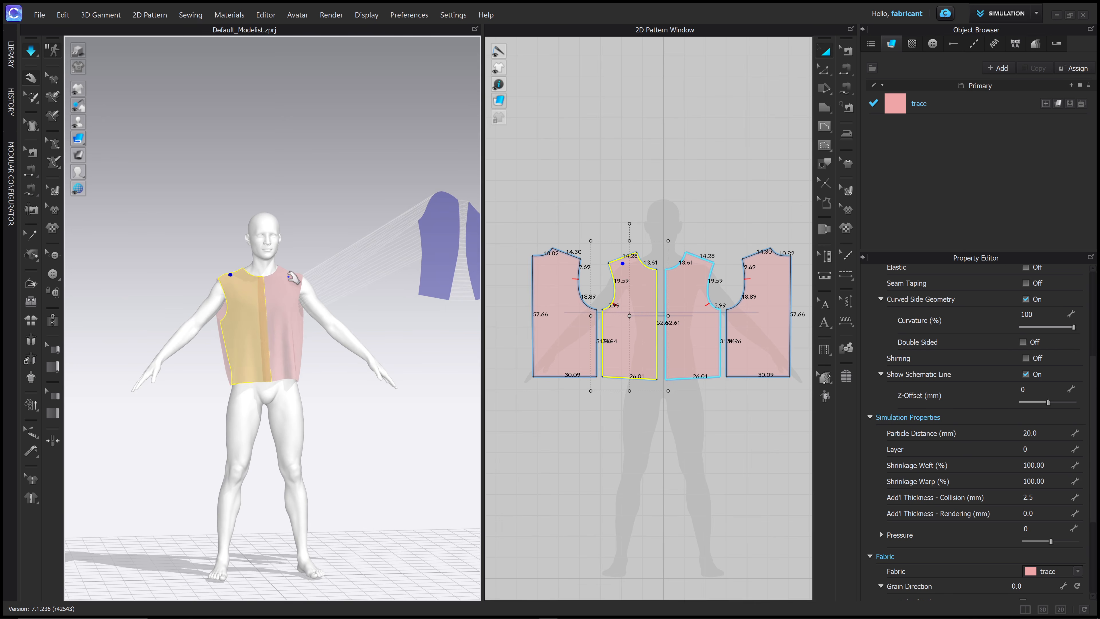
{"action": "left_click", "coordinate": [296, 281]}
{"action": "right_click_drag", "start_coordinate": [291, 388], "coordinate": [245, 314]}
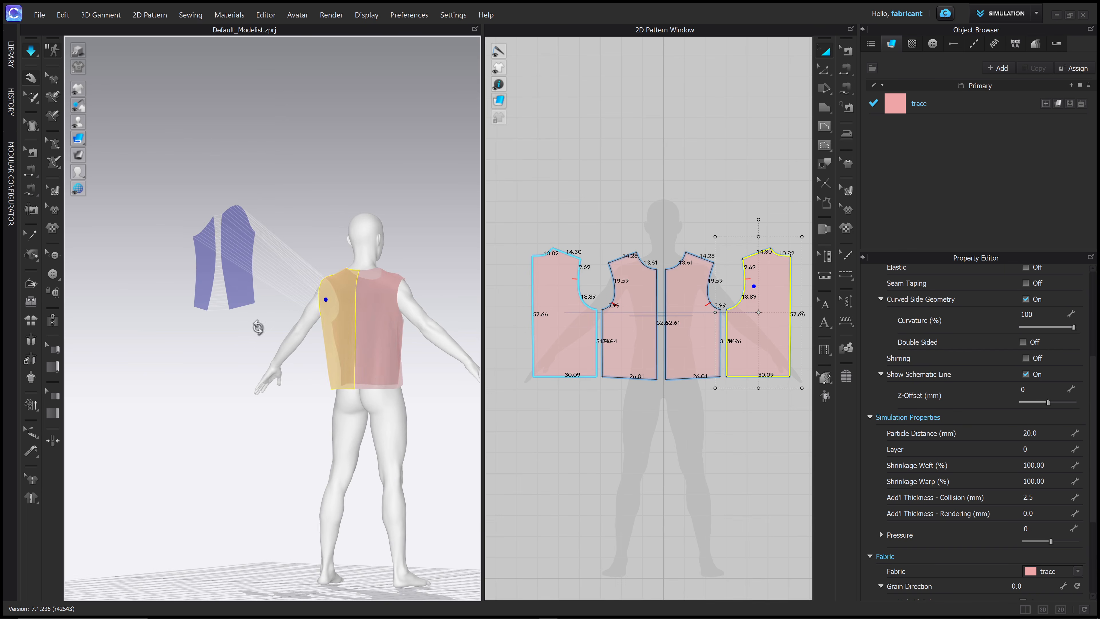
{"action": "left_click", "coordinate": [377, 378]}
{"action": "left_click", "coordinate": [334, 376]}
{"action": "right_click_drag", "start_coordinate": [376, 351], "coordinate": [401, 363]}
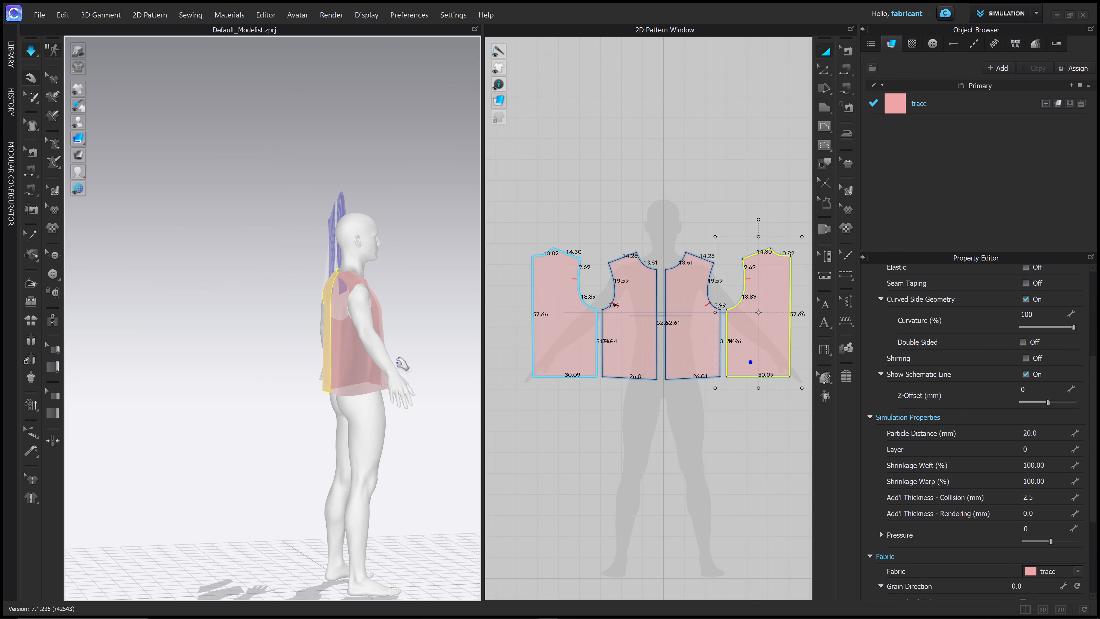
- Raise the trace fabric's opacity to 100
{"action": "left_click", "coordinate": [939, 107]}
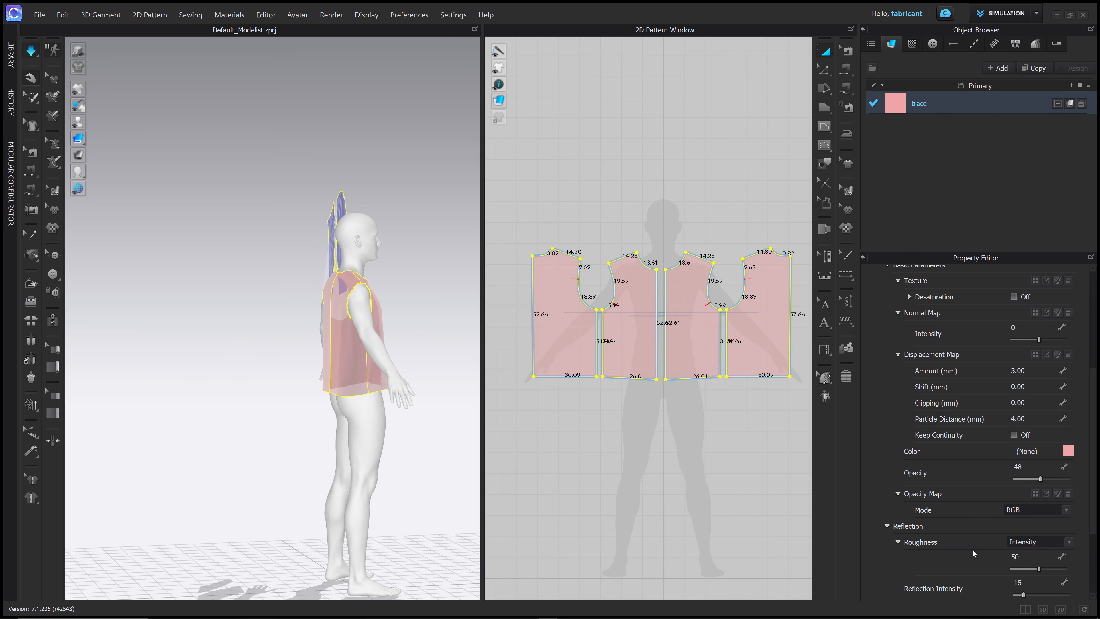
{"action": "left_click_drag", "start_coordinate": [1040, 478], "coordinate": [1070, 478]}
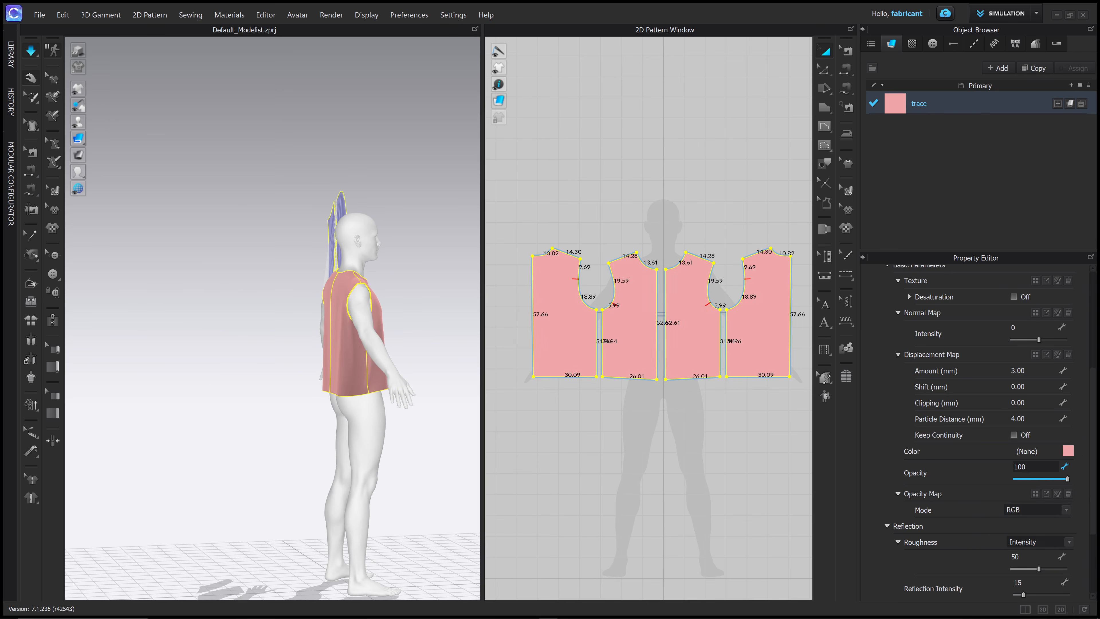
{"action": "right_click_drag", "start_coordinate": [427, 302], "coordinate": [484, 306]}
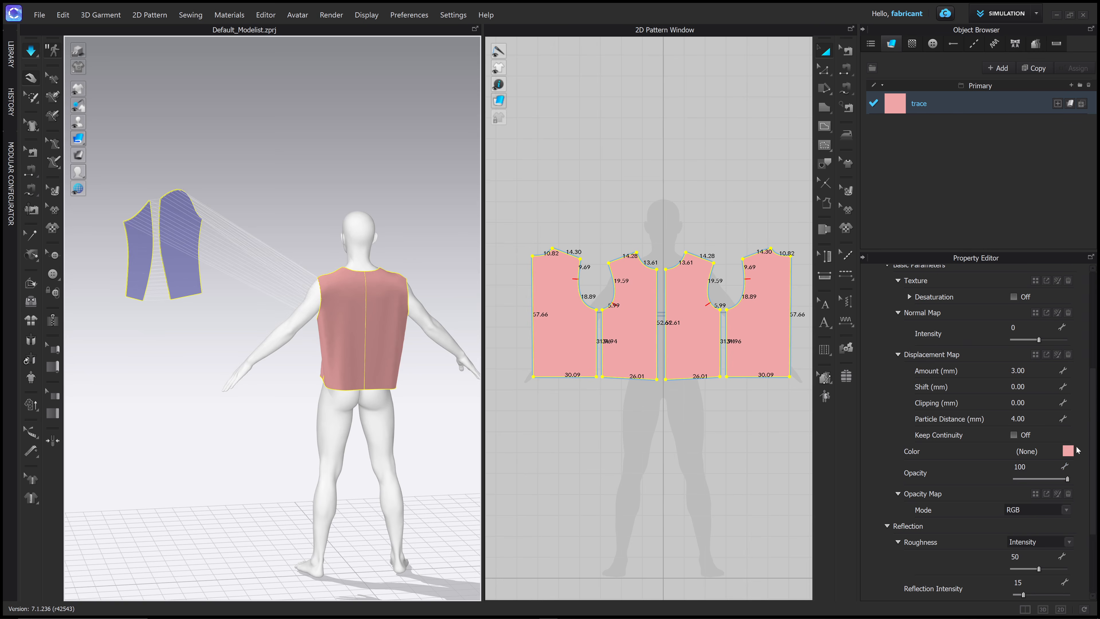
- Change the trace fabric's color to pale lavender, hex CBCEE5
{"action": "left_click", "coordinate": [1068, 451]}
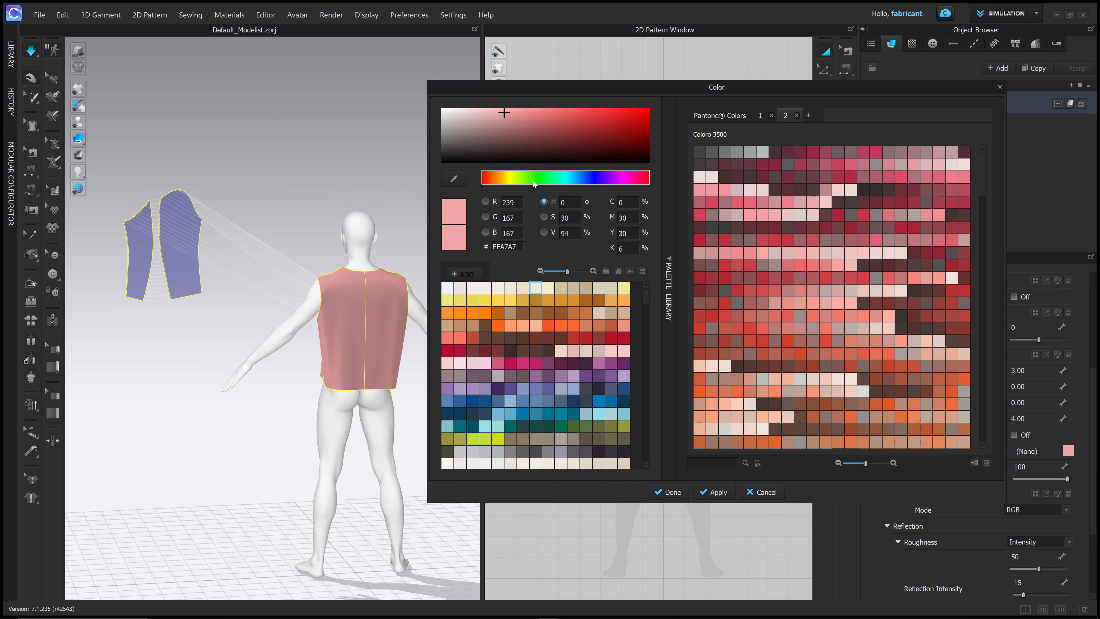
{"action": "left_click", "coordinate": [599, 388]}
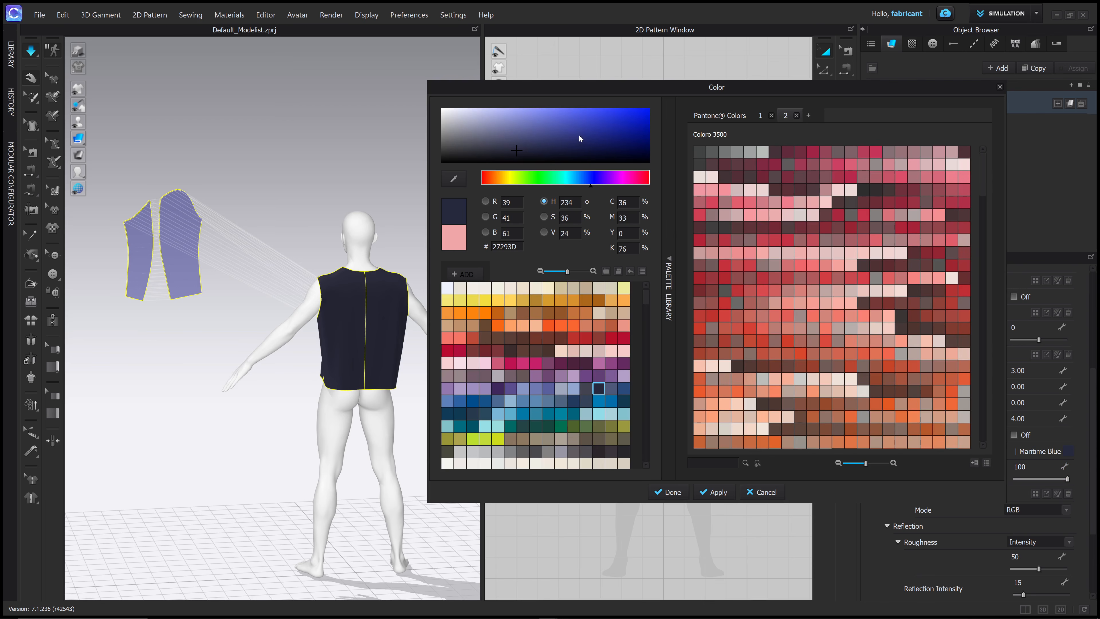
{"action": "left_click_drag", "start_coordinate": [525, 148], "coordinate": [465, 114]}
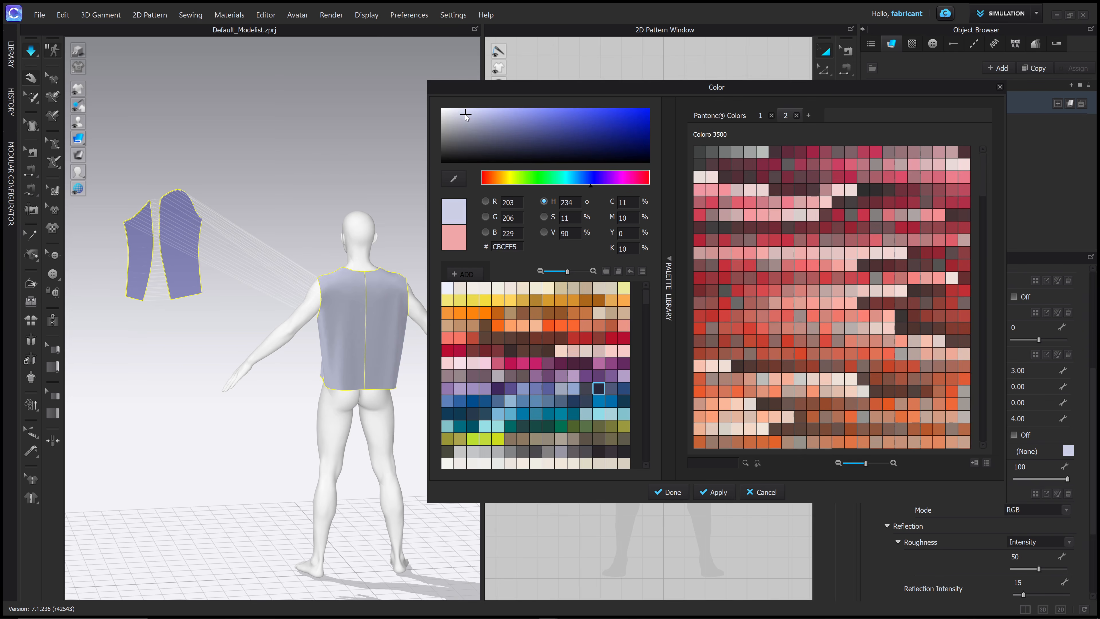
{"action": "left_click", "coordinate": [670, 492]}
- Stop the garment simulation with the avatar viewed from the front
{"action": "right_click_drag", "start_coordinate": [320, 184], "coordinate": [429, 175]}
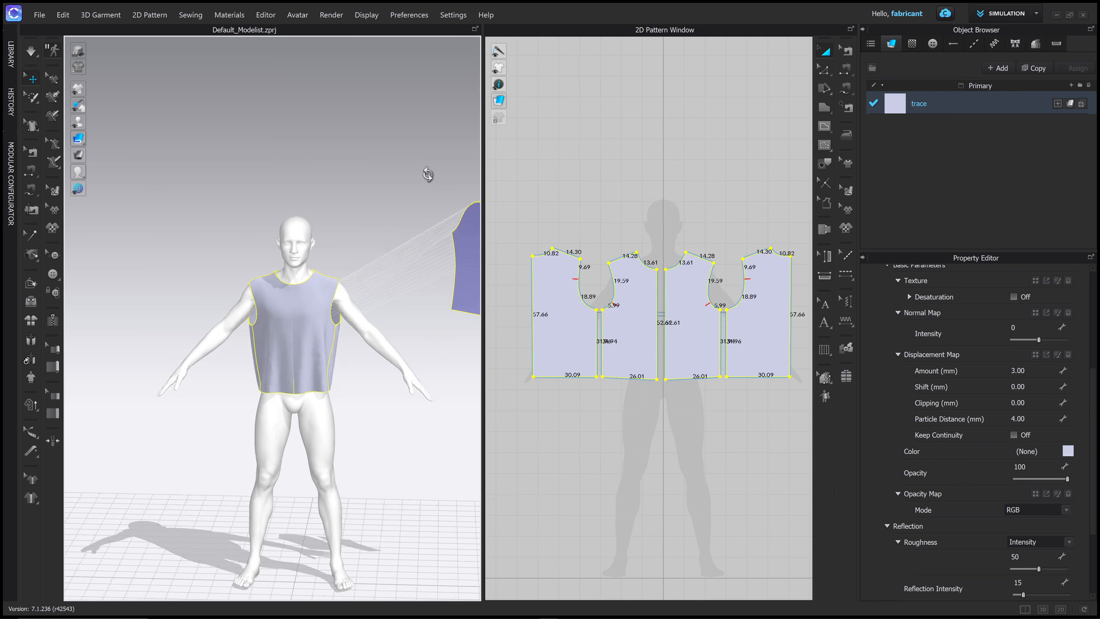
{"action": "middle_click_drag", "start_coordinate": [354, 225], "coordinate": [361, 187]}
{"action": "right_click_drag", "start_coordinate": [361, 187], "coordinate": [372, 195]}
{"action": "key", "text": "space"}
- Rotate the large sleeve piece about its vertical axis in 3D so that it stands edge-on to the front
{"action": "scroll", "coordinate": [378, 264], "scroll_direction": "down", "scroll_amount": 3}
{"action": "scroll", "coordinate": [377, 265], "scroll_direction": "up", "scroll_amount": 5}
{"action": "middle_click_drag", "start_coordinate": [378, 264], "coordinate": [317, 281]}
{"action": "scroll", "coordinate": [341, 252], "scroll_direction": "down", "scroll_amount": 3}
{"action": "scroll", "coordinate": [317, 281], "scroll_direction": "down", "scroll_amount": 3}
{"action": "mouse_move", "coordinate": [303, 271]}
{"action": "right_mouse_down"}
{"action": "mouse_move", "coordinate": [359, 269]}
{"action": "mouse_move", "coordinate": [300, 268]}
{"action": "right_mouse_up"}
{"action": "middle_click_drag", "start_coordinate": [342, 269], "coordinate": [339, 289]}
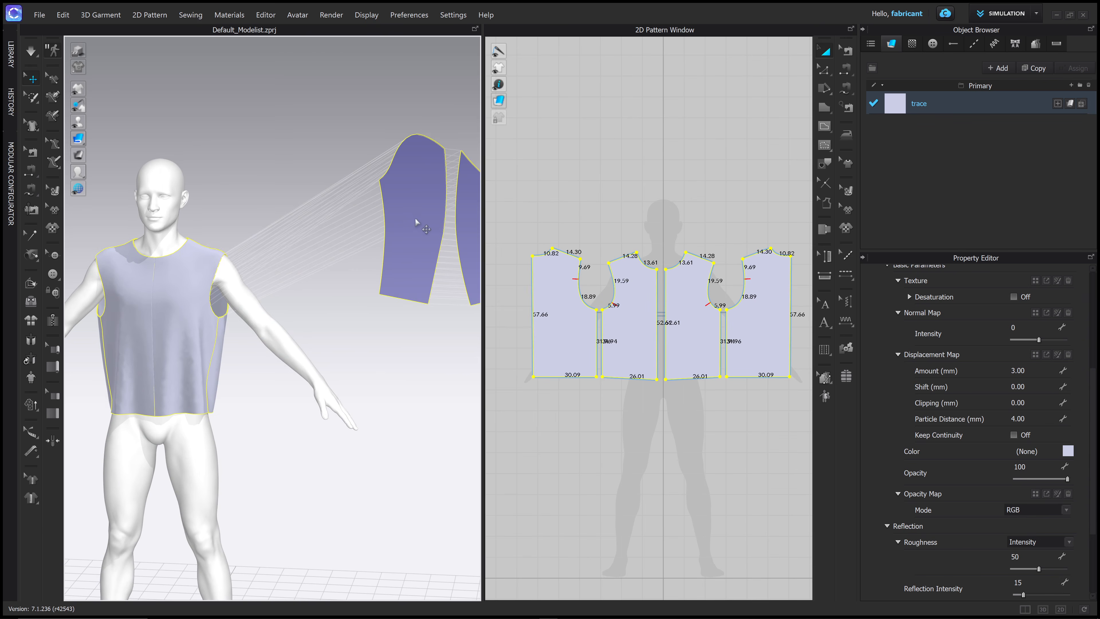
{"action": "left_click", "coordinate": [412, 201]}
{"action": "right_click_drag", "start_coordinate": [413, 201], "coordinate": [453, 214]}
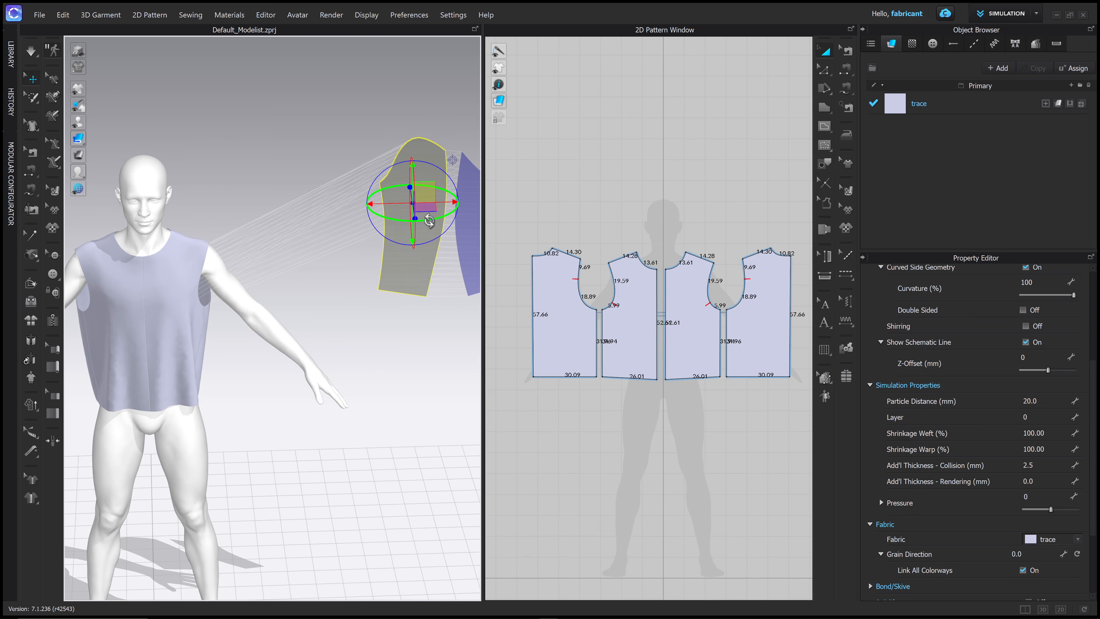
{"action": "left_click_drag", "start_coordinate": [453, 214], "coordinate": [438, 228]}
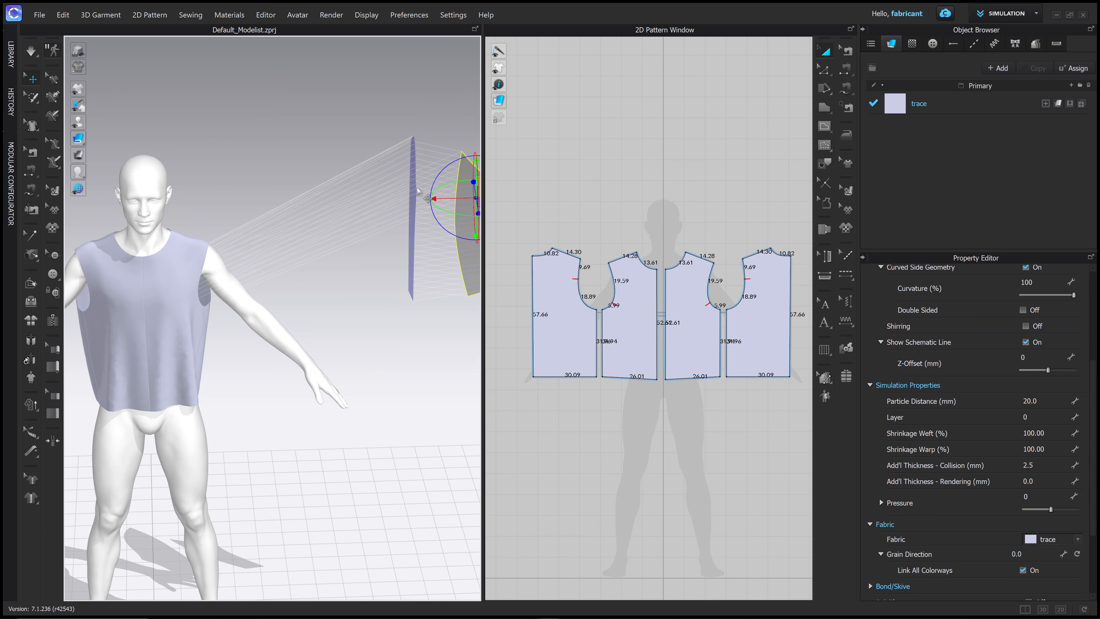
- Move the large sleeve piece beside the avatar's arm in 3D and tilt it to follow the arm's slope
{"action": "left_click_drag", "start_coordinate": [452, 169], "coordinate": [284, 261]}
{"action": "right_click_drag", "start_coordinate": [283, 261], "coordinate": [208, 251]}
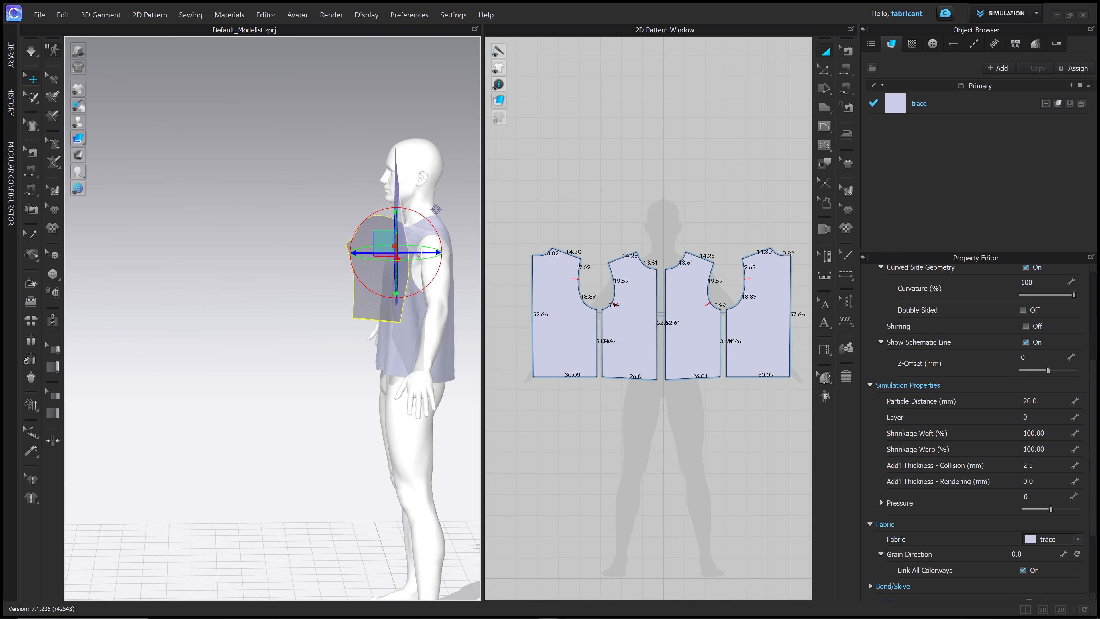
{"action": "left_click_drag", "start_coordinate": [421, 253], "coordinate": [468, 257]}
{"action": "right_click_drag", "start_coordinate": [346, 256], "coordinate": [407, 243]}
{"action": "left_click_drag", "start_coordinate": [409, 238], "coordinate": [408, 246]}
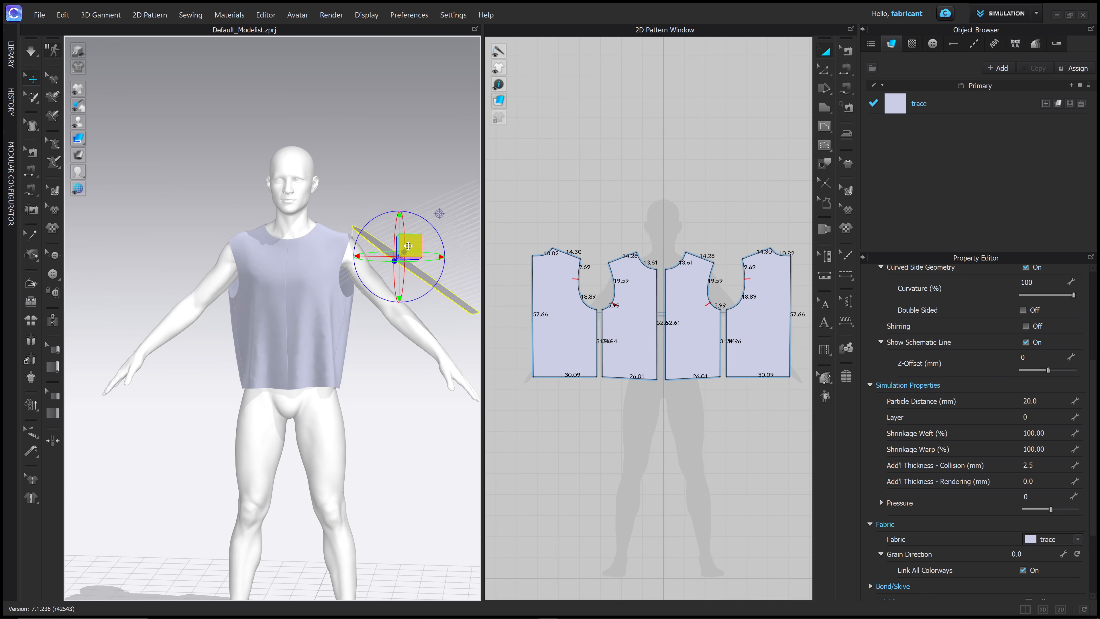
- Rotate the small sleeve piece about its vertical axis in 3D and tilt it to match the arm's slope
{"action": "right_click_drag", "start_coordinate": [413, 249], "coordinate": [352, 210]}
{"action": "left_click", "coordinate": [457, 180]}
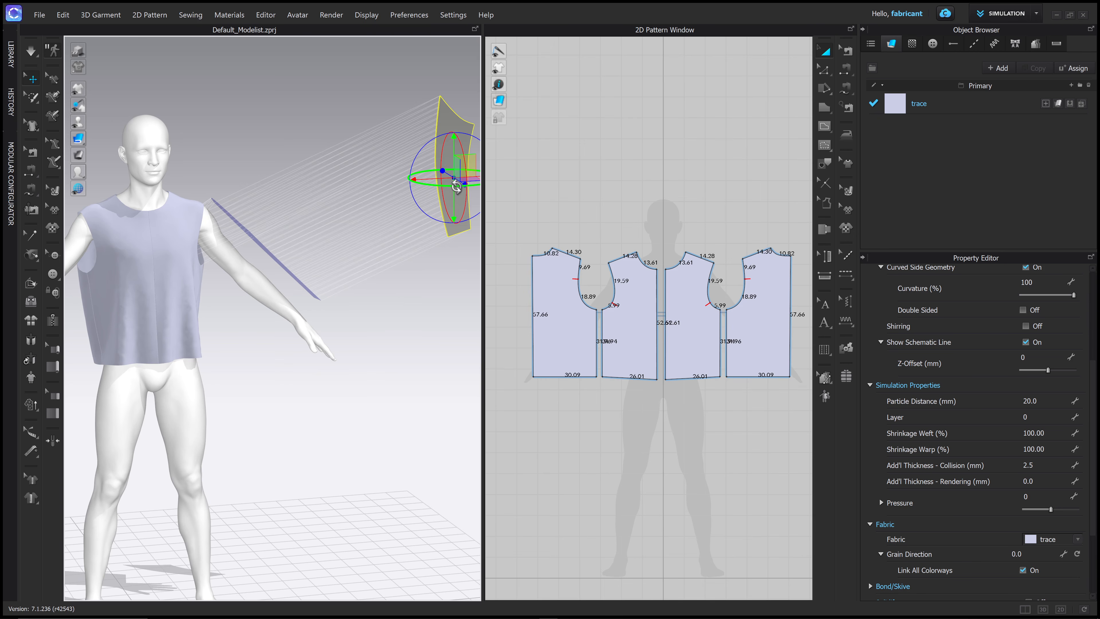
{"action": "left_click_drag", "start_coordinate": [456, 187], "coordinate": [422, 177]}
{"action": "right_click_drag", "start_coordinate": [411, 178], "coordinate": [453, 116]}
{"action": "right_click_drag", "start_coordinate": [408, 160], "coordinate": [319, 132]}
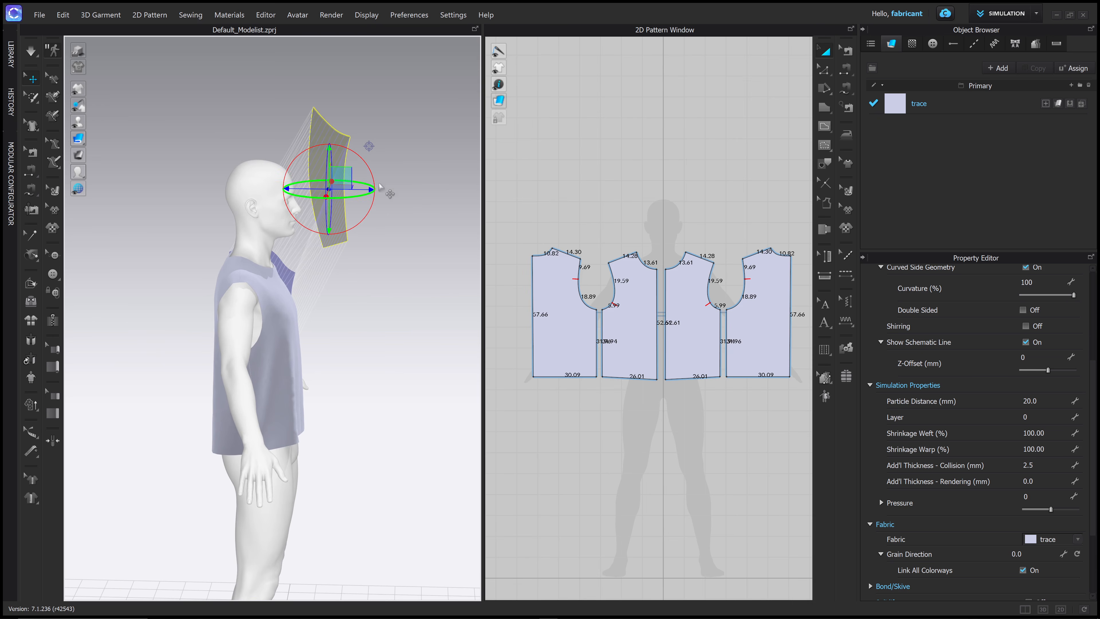
{"action": "right_click_drag", "start_coordinate": [383, 188], "coordinate": [333, 190]}
{"action": "left_click_drag", "start_coordinate": [368, 171], "coordinate": [348, 155]}
{"action": "right_click_drag", "start_coordinate": [349, 156], "coordinate": [359, 156]}
{"action": "middle_click_drag", "start_coordinate": [374, 162], "coordinate": [433, 156]}
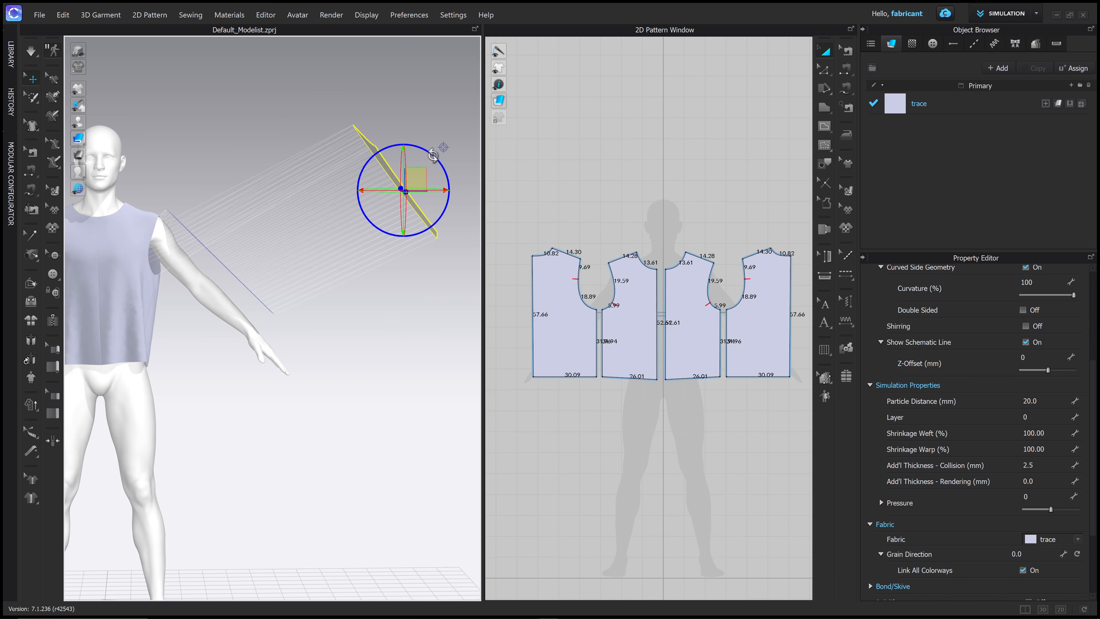
- Move the small sleeve piece beneath the avatar's arm in 3D and adjust its depth
{"action": "left_click_drag", "start_coordinate": [431, 165], "coordinate": [226, 303]}
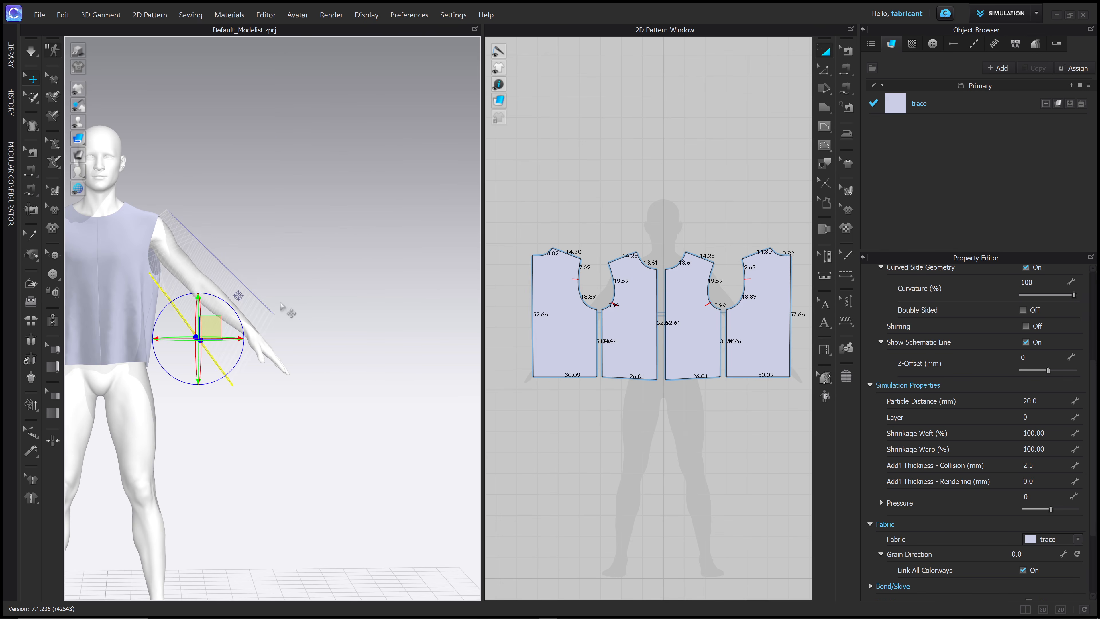
{"action": "right_click_drag", "start_coordinate": [292, 314], "coordinate": [238, 294]}
{"action": "left_click_drag", "start_coordinate": [428, 283], "coordinate": [471, 281]}
{"action": "middle_click_drag", "start_coordinate": [361, 218], "coordinate": [272, 238]}
{"action": "right_click_drag", "start_coordinate": [272, 238], "coordinate": [303, 232]}
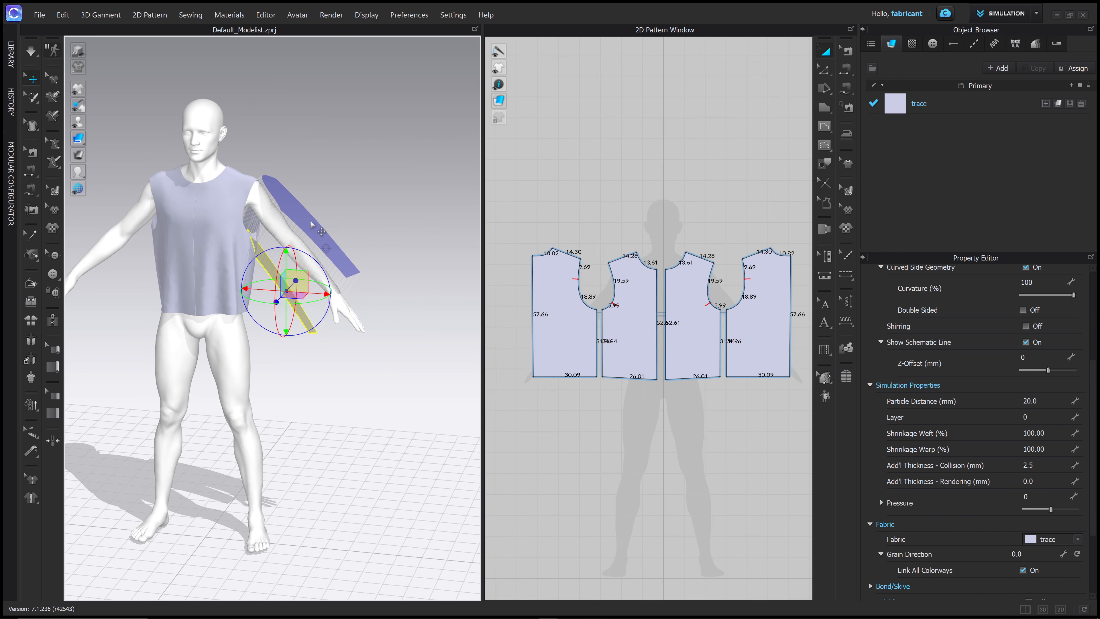
- Fine-tune the small sleeve piece's placement between the avatar's arm and torso in 3D
{"action": "left_click", "coordinate": [311, 224]}
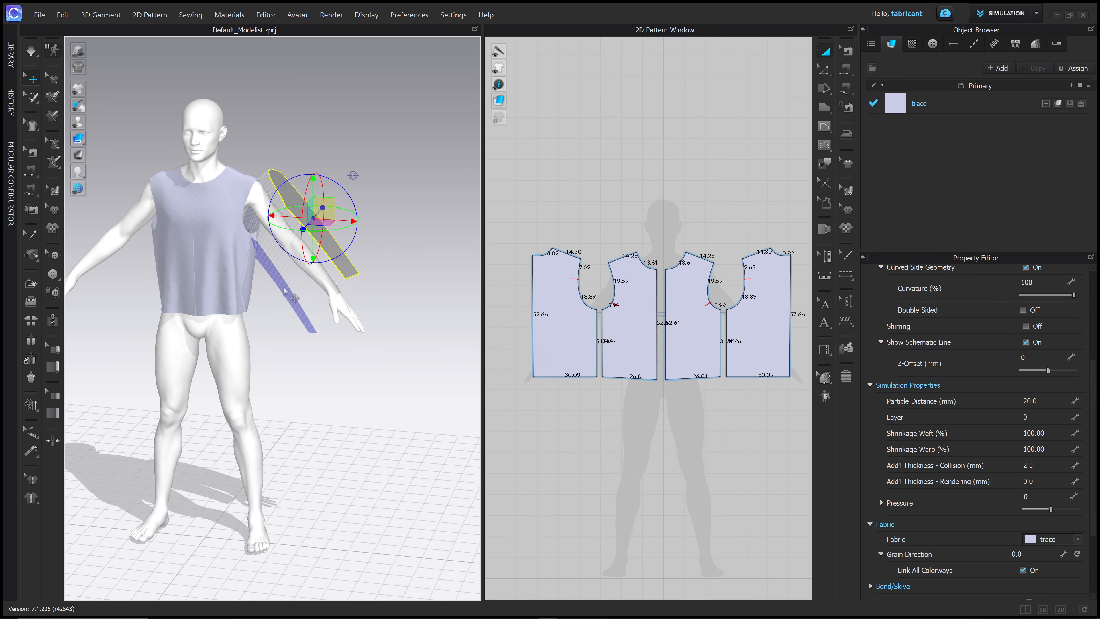
{"action": "left_click", "coordinate": [294, 286]}
{"action": "mouse_move", "coordinate": [295, 281]}
{"action": "right_mouse_down"}
{"action": "mouse_move", "coordinate": [275, 283]}
{"action": "mouse_move", "coordinate": [368, 307]}
{"action": "mouse_move", "coordinate": [330, 310]}
{"action": "mouse_move", "coordinate": [303, 295]}
{"action": "mouse_move", "coordinate": [301, 269]}
{"action": "right_mouse_up"}
{"action": "left_click_drag", "start_coordinate": [302, 270], "coordinate": [289, 273]}
{"action": "right_click_drag", "start_coordinate": [303, 282], "coordinate": [381, 286]}
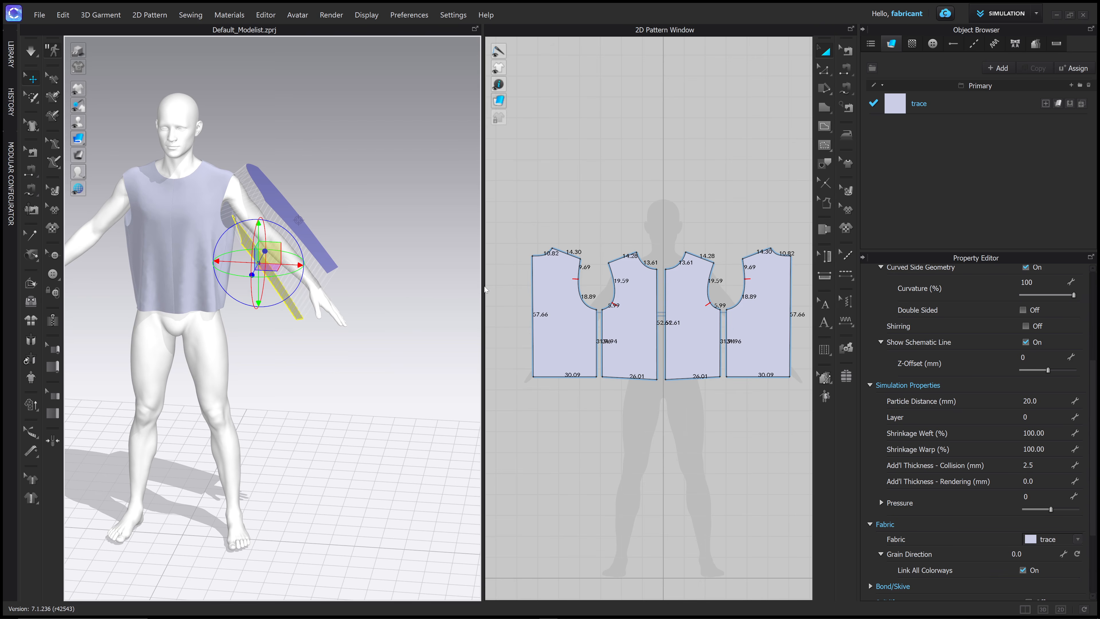
- Enlarge the 2D pattern view and examine the seam lines joining the armhole to the two sleeve pieces
{"action": "left_click_drag", "start_coordinate": [484, 286], "coordinate": [277, 276]}
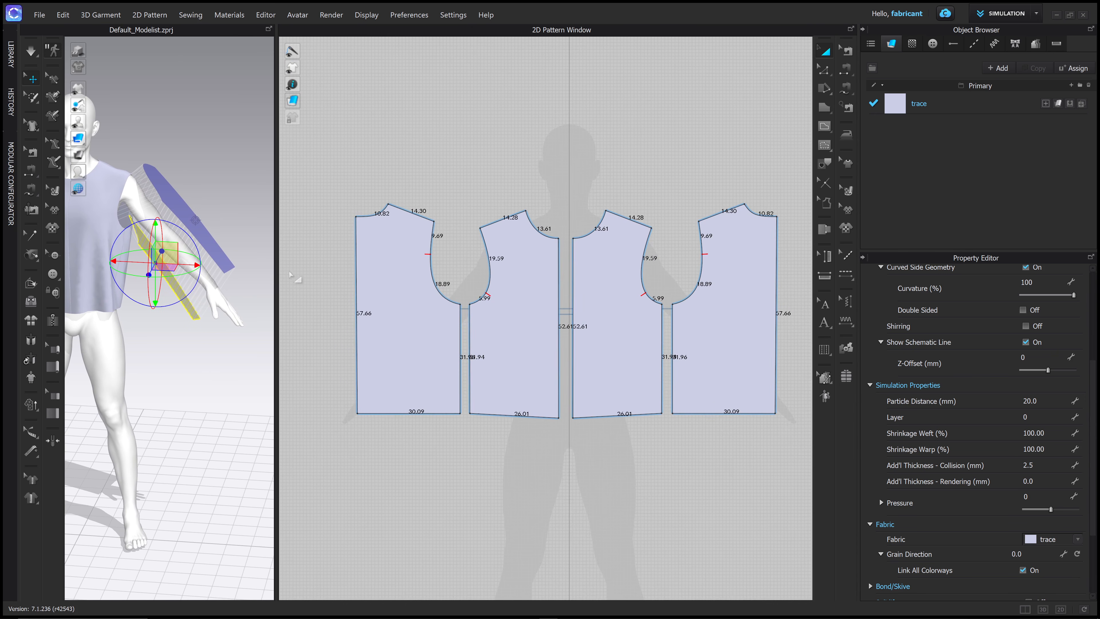
{"action": "scroll", "coordinate": [615, 344], "scroll_direction": "up", "scroll_amount": 5}
{"action": "scroll", "coordinate": [621, 344], "scroll_direction": "down", "scroll_amount": 8}
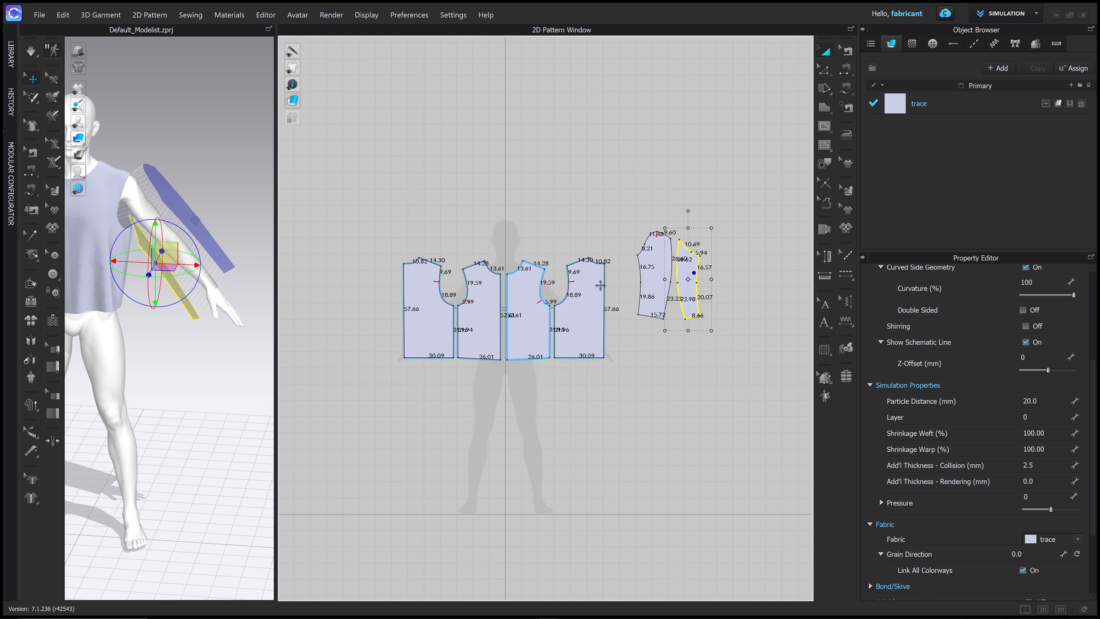
{"action": "scroll", "coordinate": [672, 262], "scroll_direction": "up", "scroll_amount": 5}
{"action": "middle_click_drag", "start_coordinate": [673, 262], "coordinate": [694, 254]}
{"action": "left_click", "coordinate": [843, 52]}
{"action": "middle_click_drag", "start_coordinate": [422, 344], "coordinate": [542, 304]}
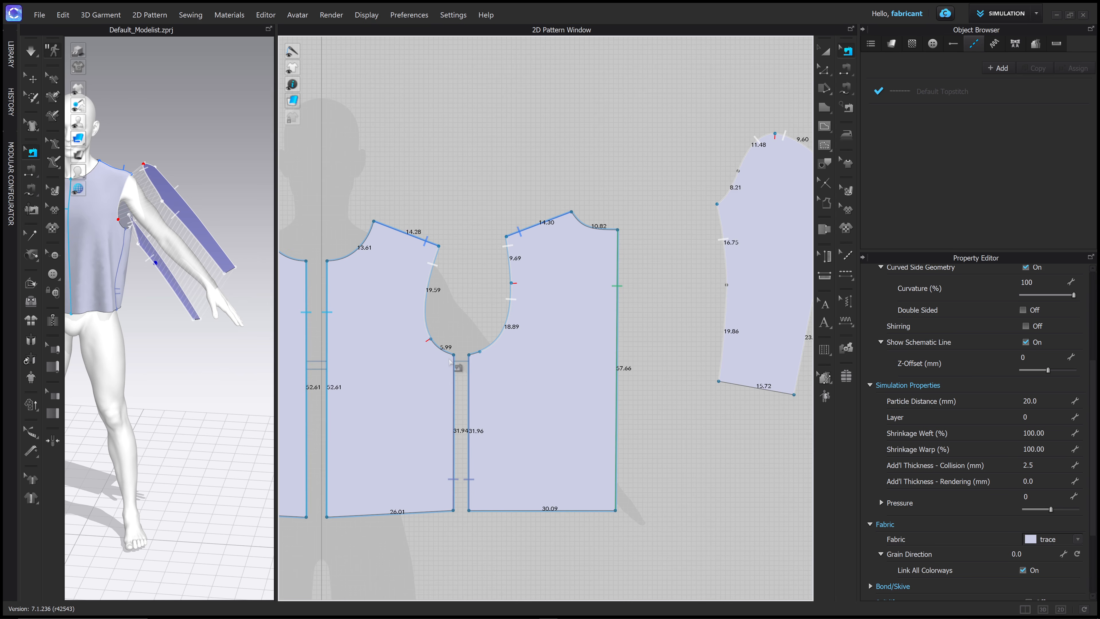
{"action": "middle_click_drag", "start_coordinate": [504, 386], "coordinate": [434, 385]}
{"action": "middle_click_drag", "start_coordinate": [745, 191], "coordinate": [704, 199]}
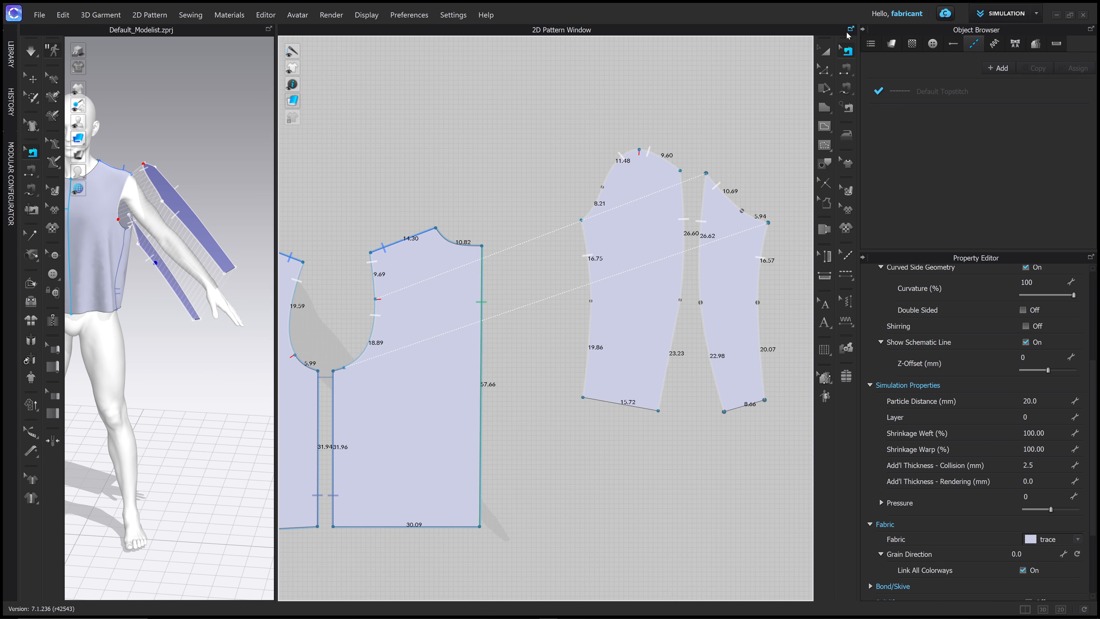
- Move the small sleeve piece closer to the large sleeve piece in the 2D pattern layout and lower it slightly
{"action": "left_click", "coordinate": [826, 51]}
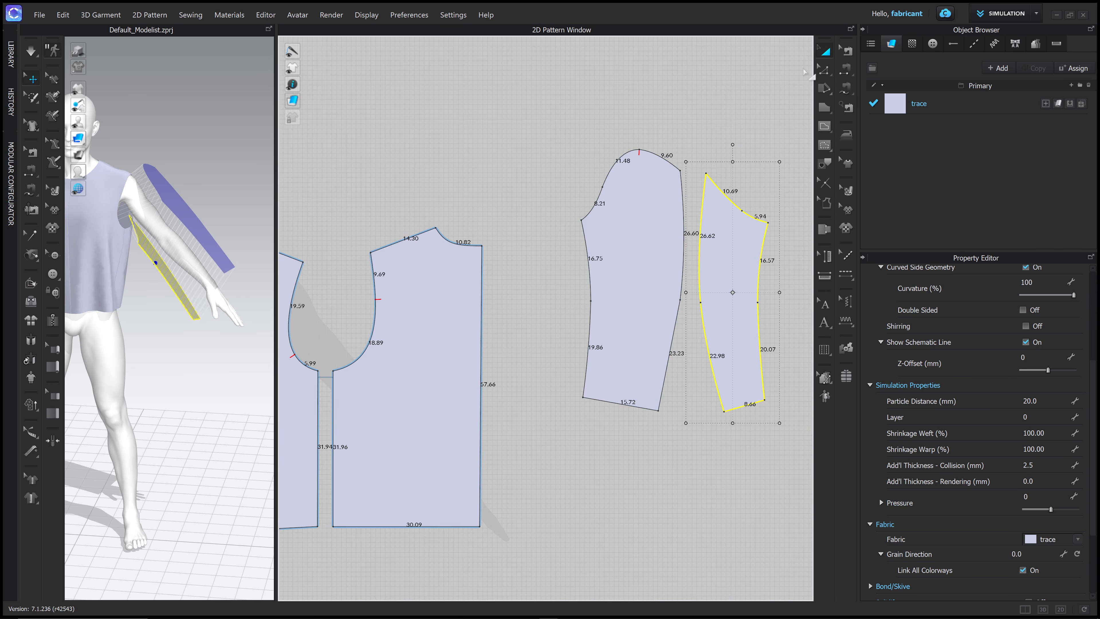
{"action": "middle_click_drag", "start_coordinate": [655, 186], "coordinate": [612, 236]}
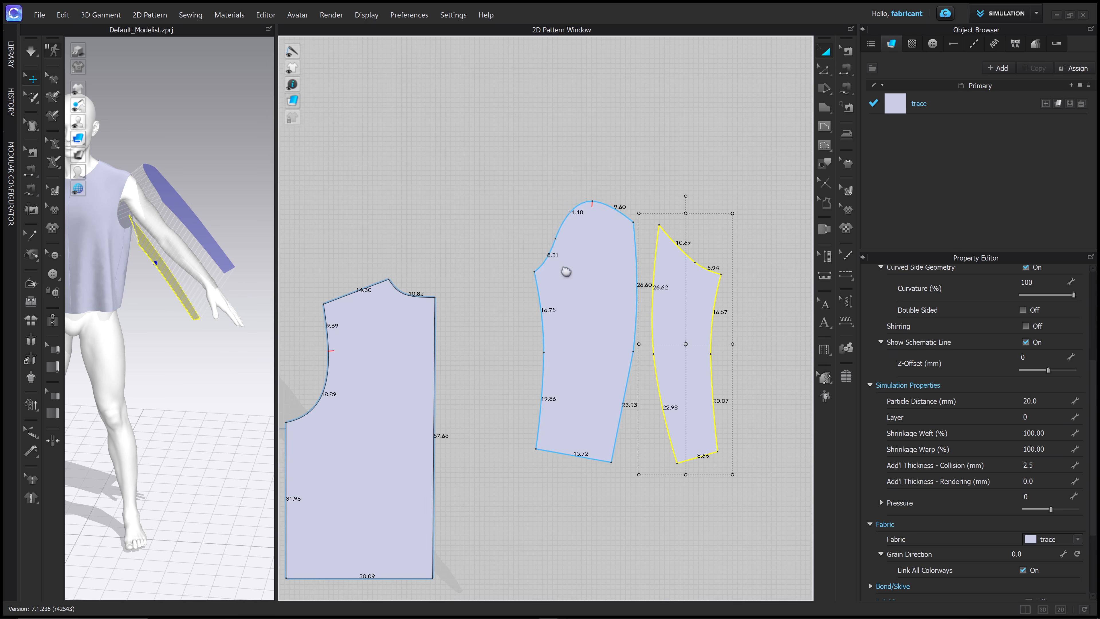
{"action": "left_click_drag", "start_coordinate": [674, 283], "coordinate": [663, 278]}
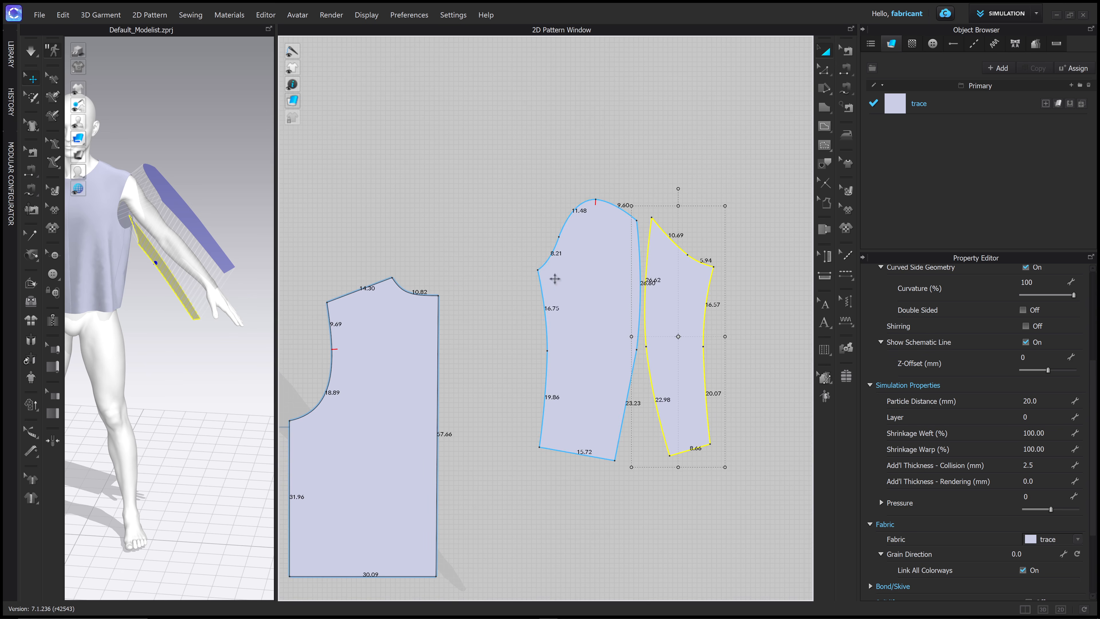
{"action": "left_click", "coordinate": [539, 272]}
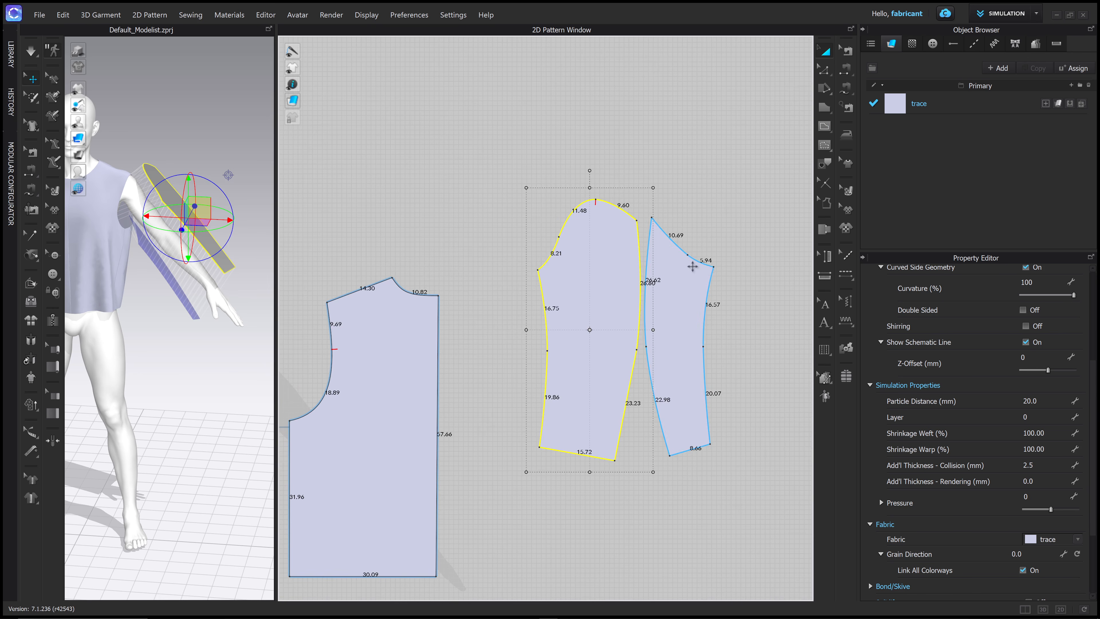
{"action": "left_click_drag", "start_coordinate": [689, 266], "coordinate": [688, 269]}
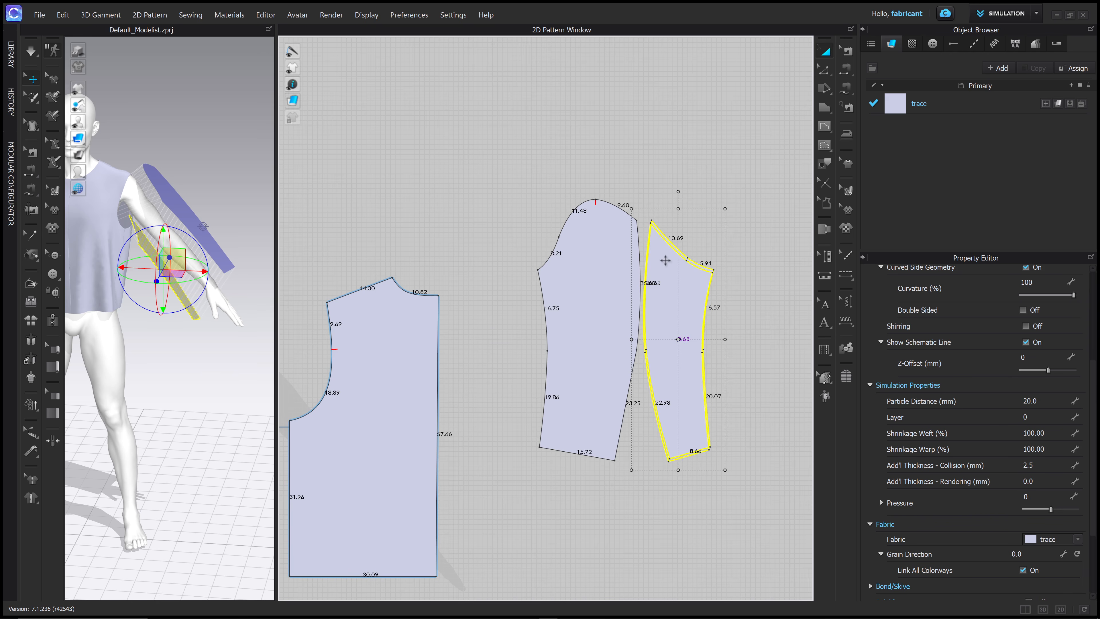
{"action": "left_click_drag", "start_coordinate": [665, 260], "coordinate": [663, 263]}
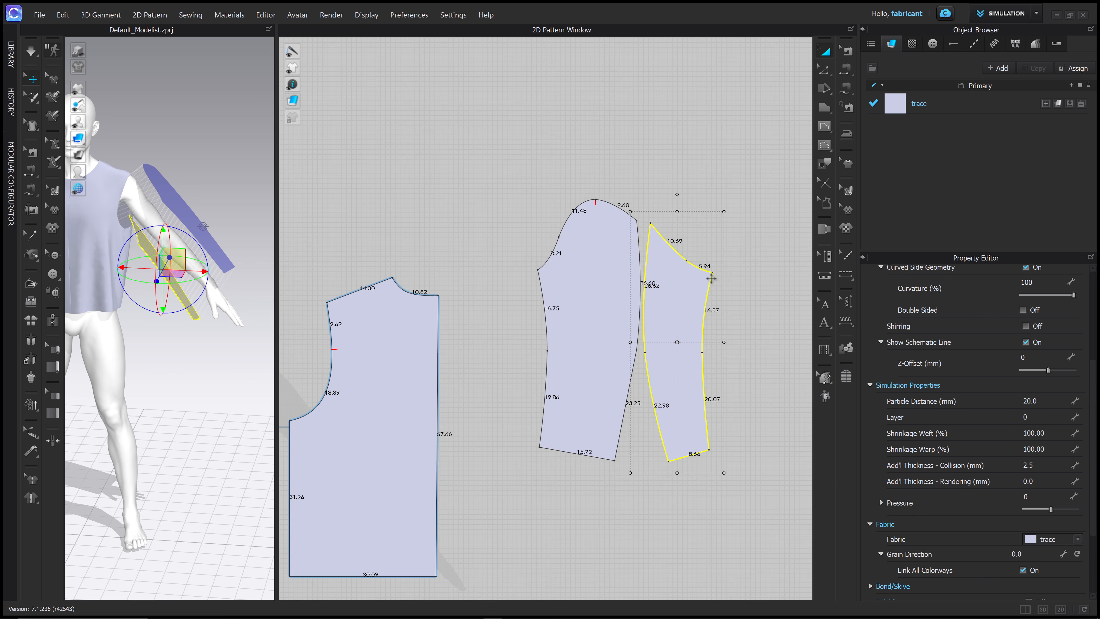
{"action": "right_click_drag", "start_coordinate": [225, 272], "coordinate": [271, 286]}
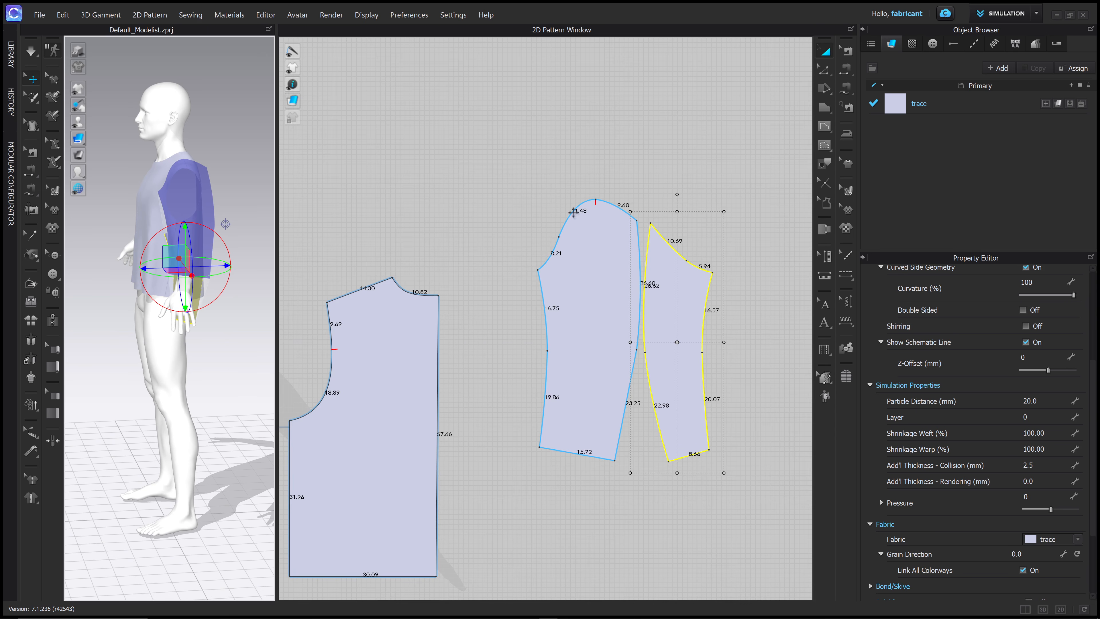
{"action": "scroll", "coordinate": [653, 192], "scroll_direction": "up", "scroll_amount": 3}
{"action": "middle_click_drag", "start_coordinate": [728, 191], "coordinate": [671, 173]}
{"action": "scroll", "coordinate": [652, 194], "scroll_direction": "down", "scroll_amount": 6}
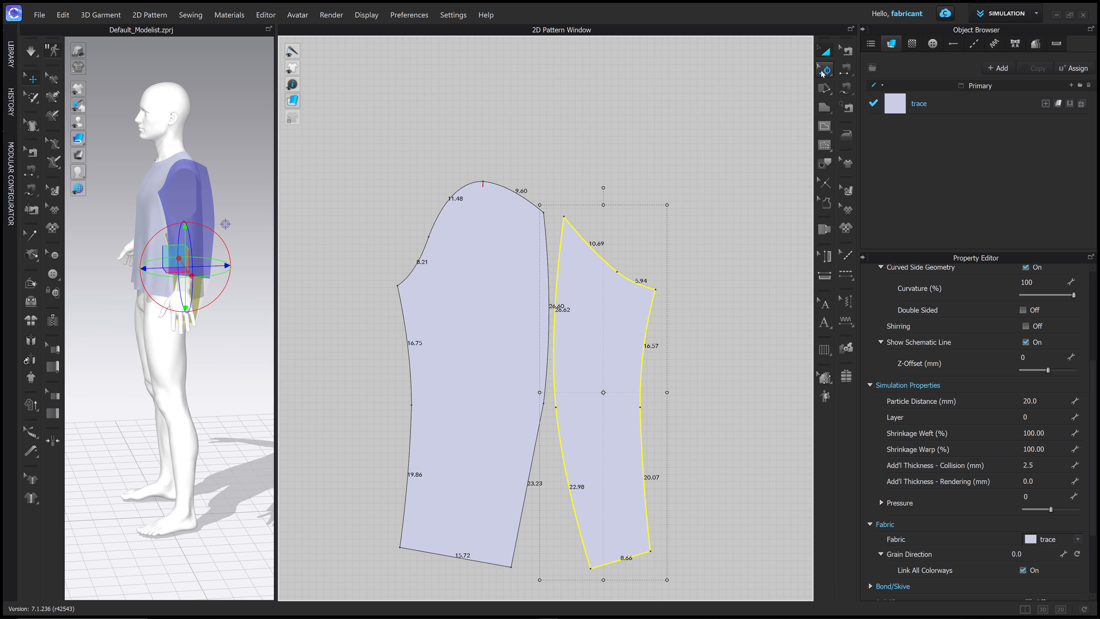
- Save the project as pattern_base in the Clo_files folder
{"action": "left_click", "coordinate": [827, 73]}
{"action": "key", "text": "ctrl+s"}
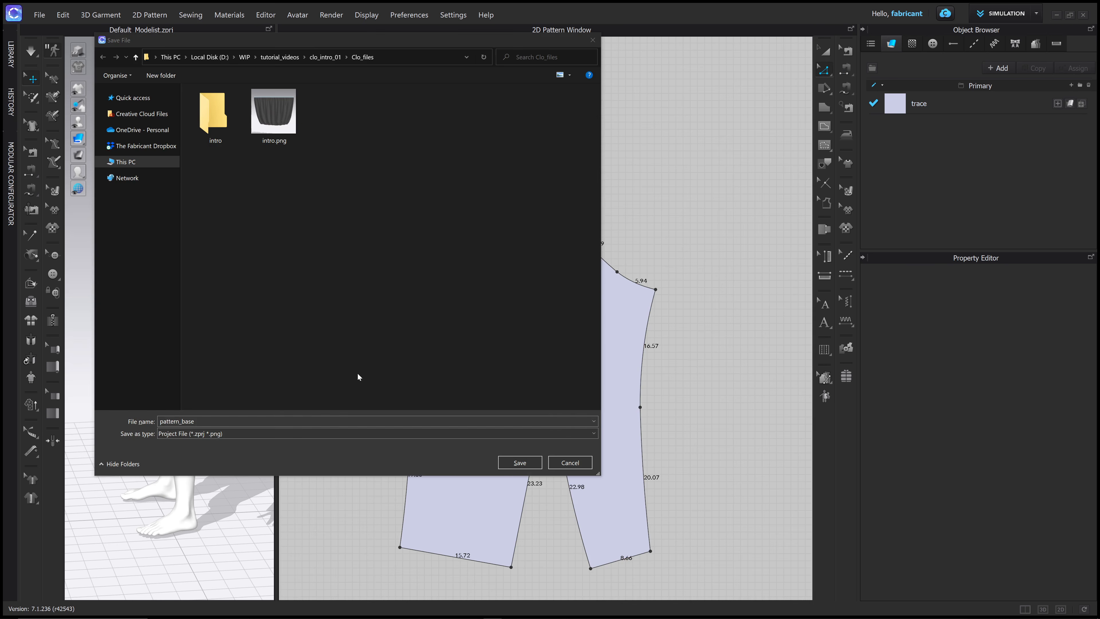
{"action": "left_click", "coordinate": [519, 463]}
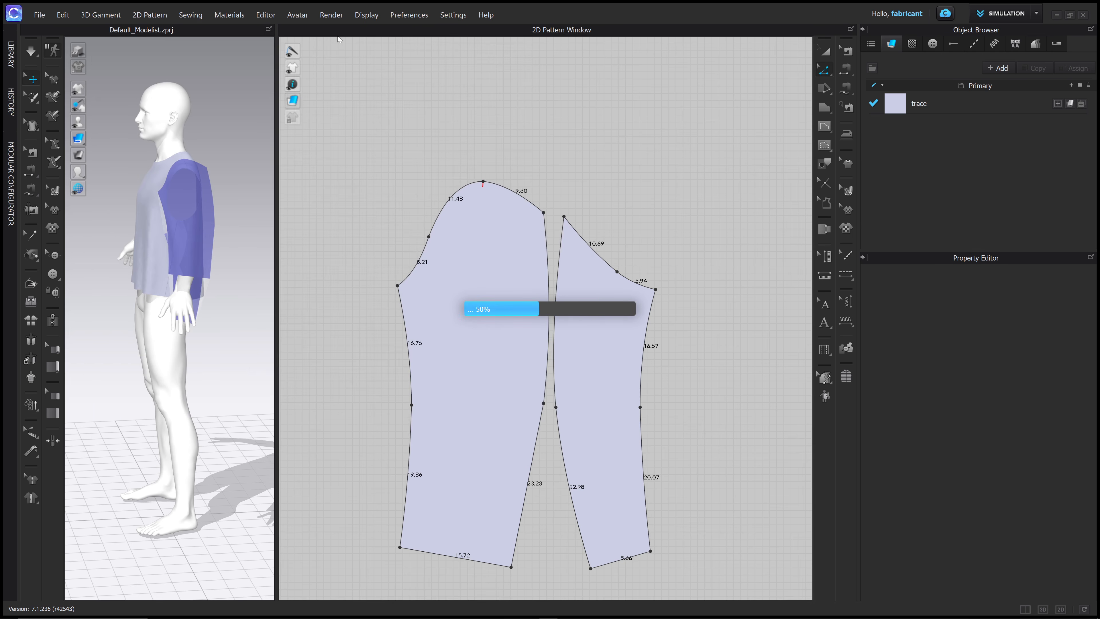
{"action": "middle_click_drag", "start_coordinate": [461, 99], "coordinate": [483, 77]}
{"action": "middle_click_drag", "start_coordinate": [659, 227], "coordinate": [666, 187]}
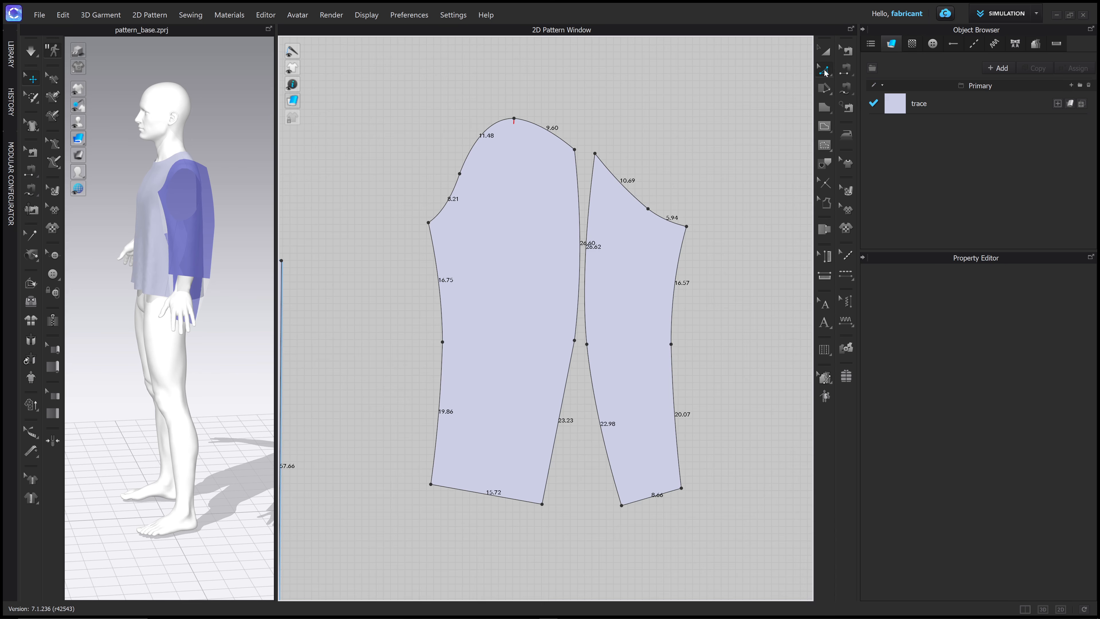
- Widen the sleeve by moving the large piece's underarm corner outward two increments and the small piece's underarm corner outward one increment
{"action": "left_click", "coordinate": [824, 72]}
{"action": "left_click", "coordinate": [429, 222]}
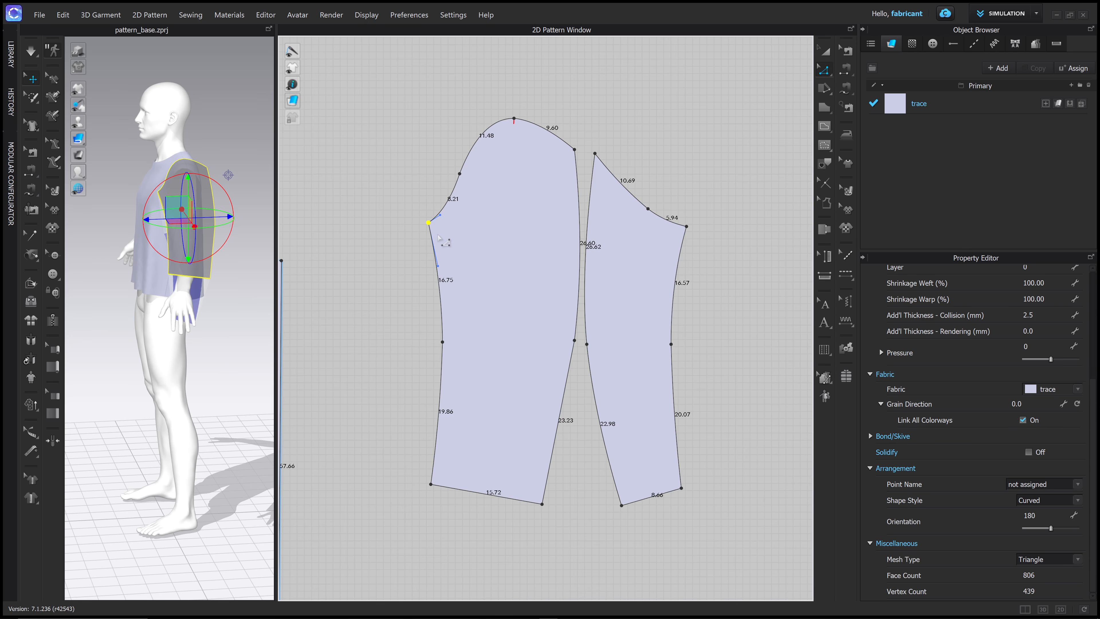
{"action": "key", "text": "Left"}
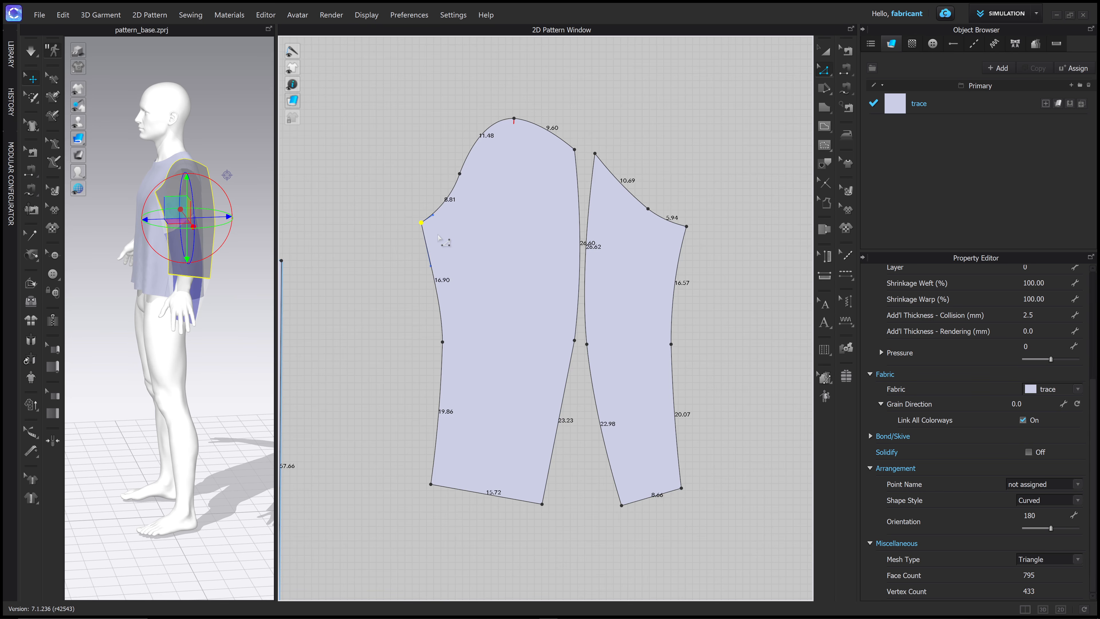
{"action": "key", "text": "Left"}
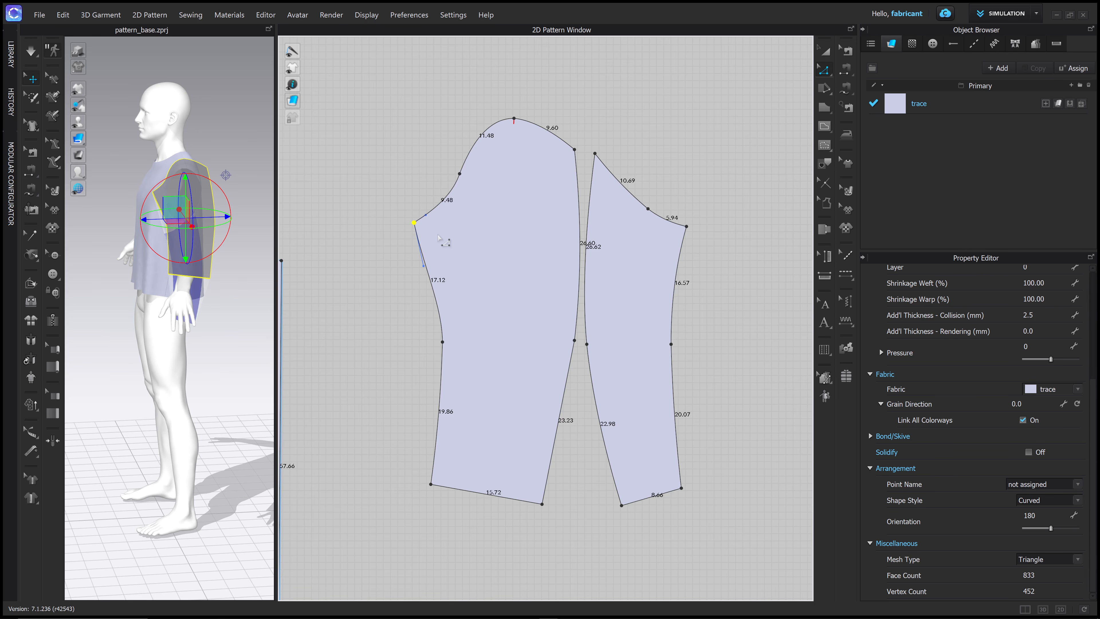
{"action": "left_click", "coordinate": [686, 226]}
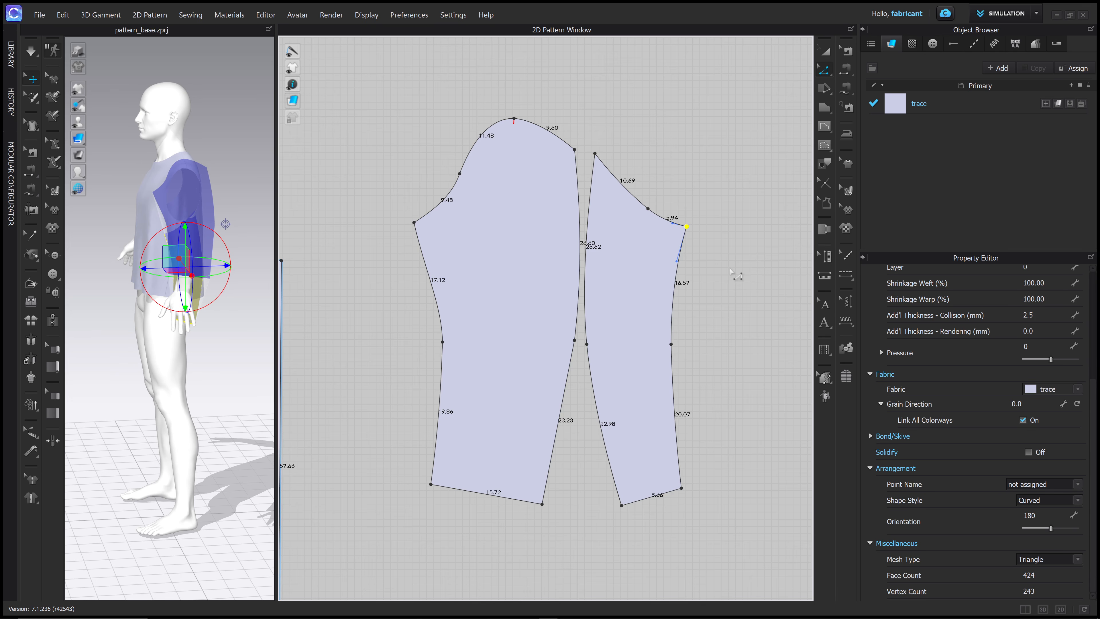
{"action": "key", "text": "Right"}
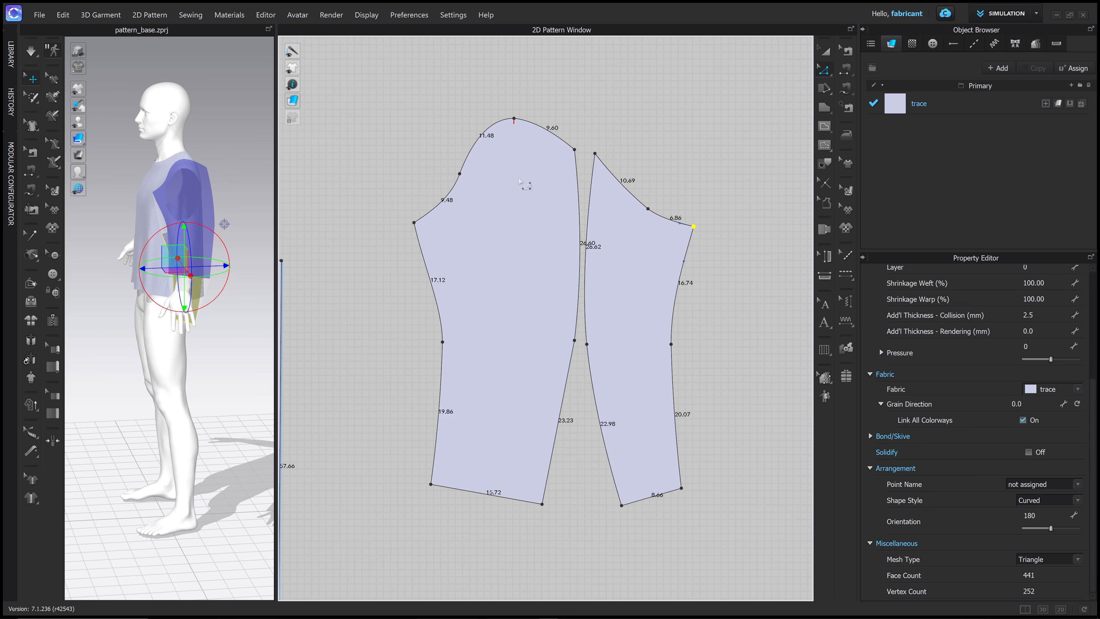
- Raise the underarm corners of both sleeve pieces together by two increments
{"action": "left_click", "coordinate": [414, 222]}
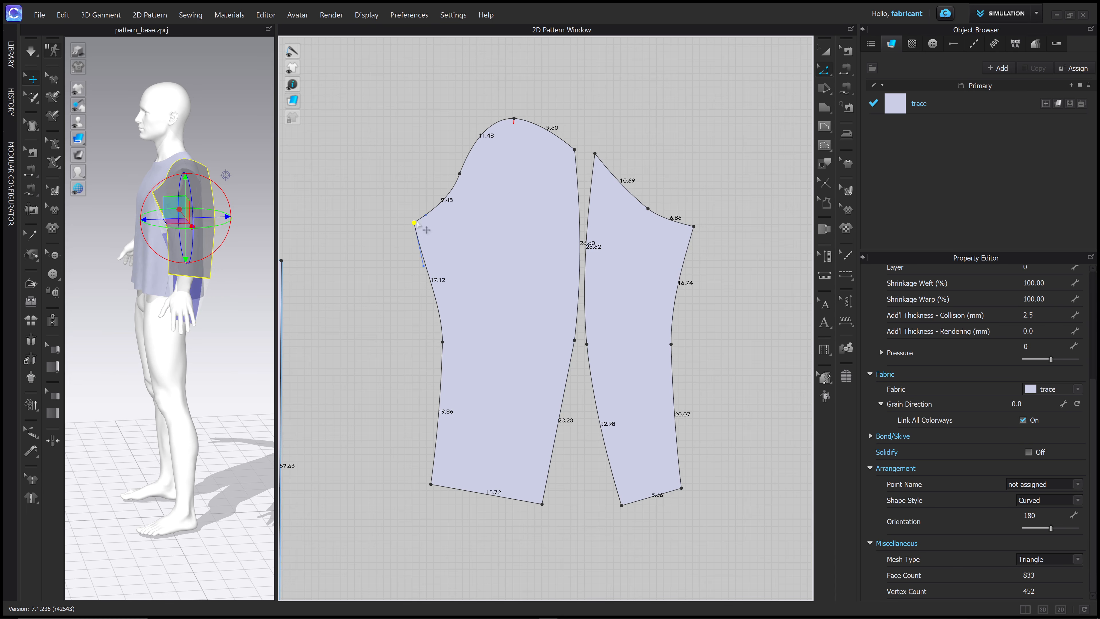
{"action": "left_click", "coordinate": [694, 226], "text": "shift"}
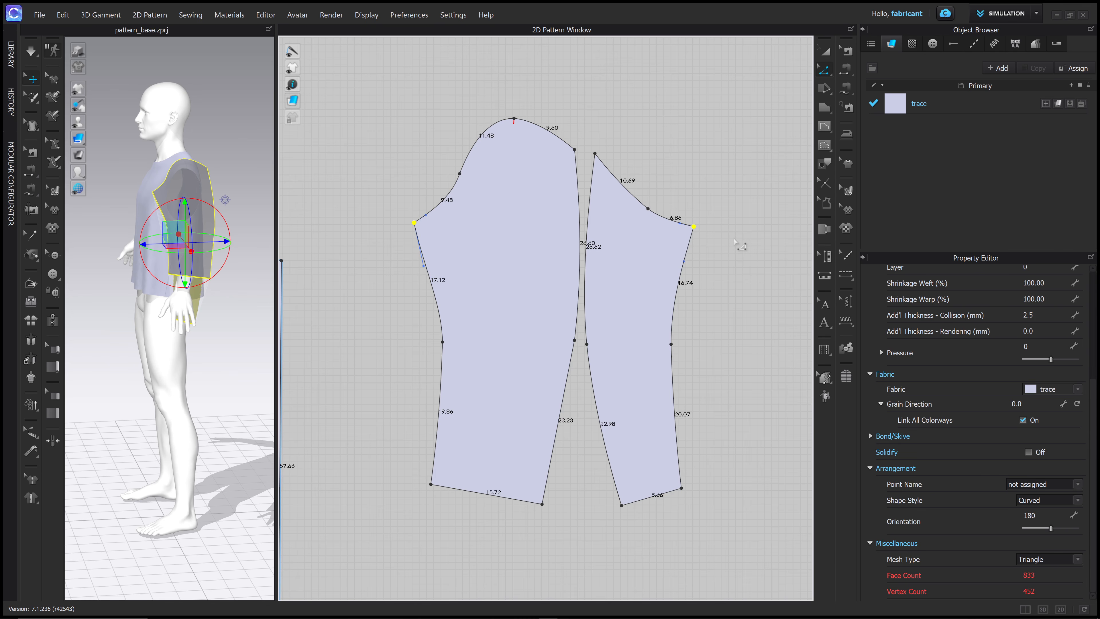
{"action": "key", "text": "Up"}
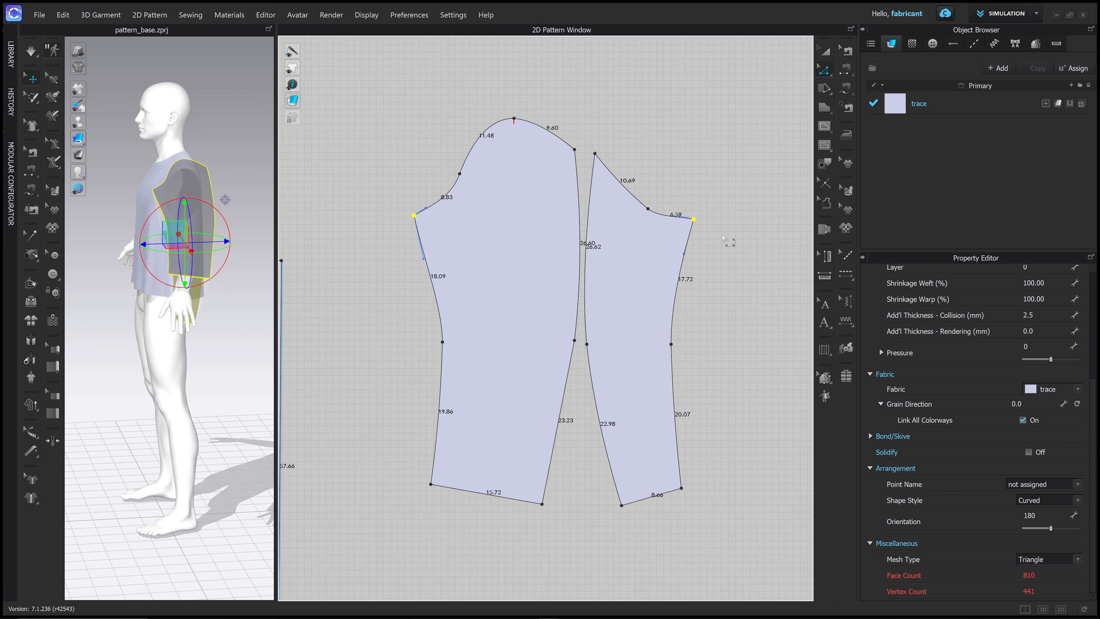
{"action": "key", "text": "Up"}
{"action": "left_click", "coordinate": [732, 240]}
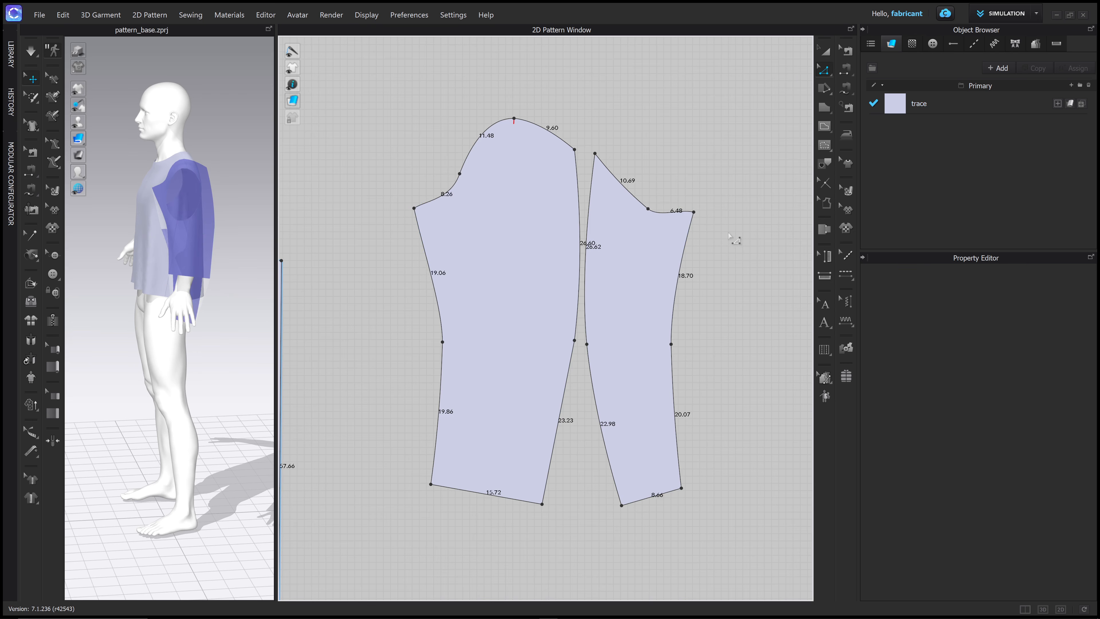
- Shift the small sleeve piece slightly closer to the large sleeve piece in the 2D pattern layout
{"action": "left_click", "coordinate": [825, 51]}
{"action": "left_click", "coordinate": [640, 275]}
{"action": "left_click_drag", "start_coordinate": [641, 276], "coordinate": [636, 274]}
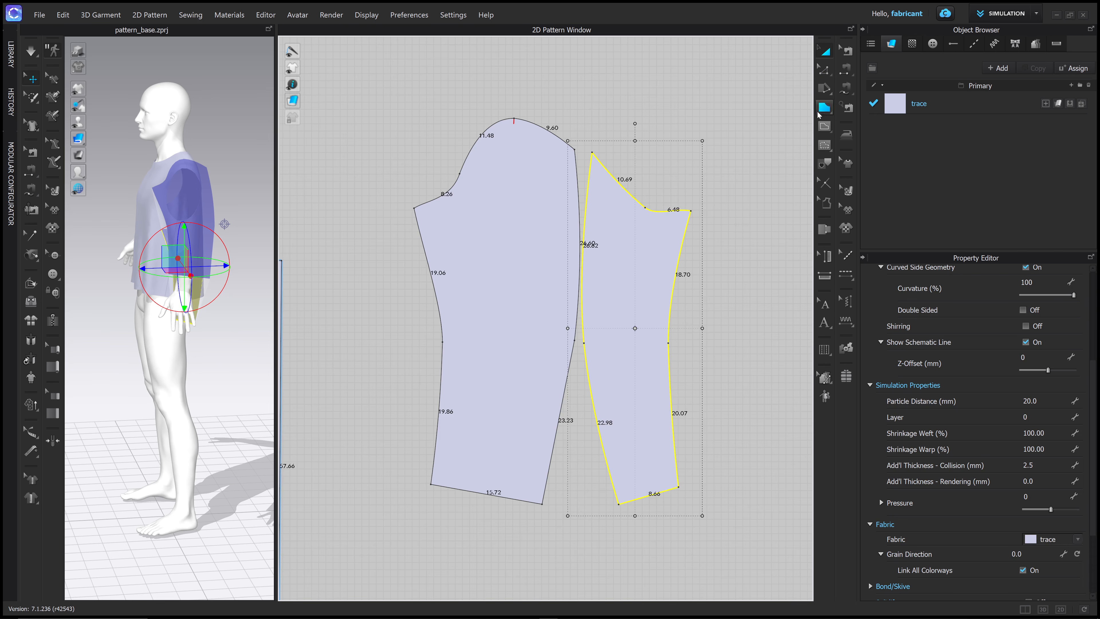
- Draw internal guide lines across both sleeve pieces between the underarm corners and down the large piece from cap top to hem
{"action": "left_click", "coordinate": [824, 130]}
{"action": "left_click", "coordinate": [414, 209]}
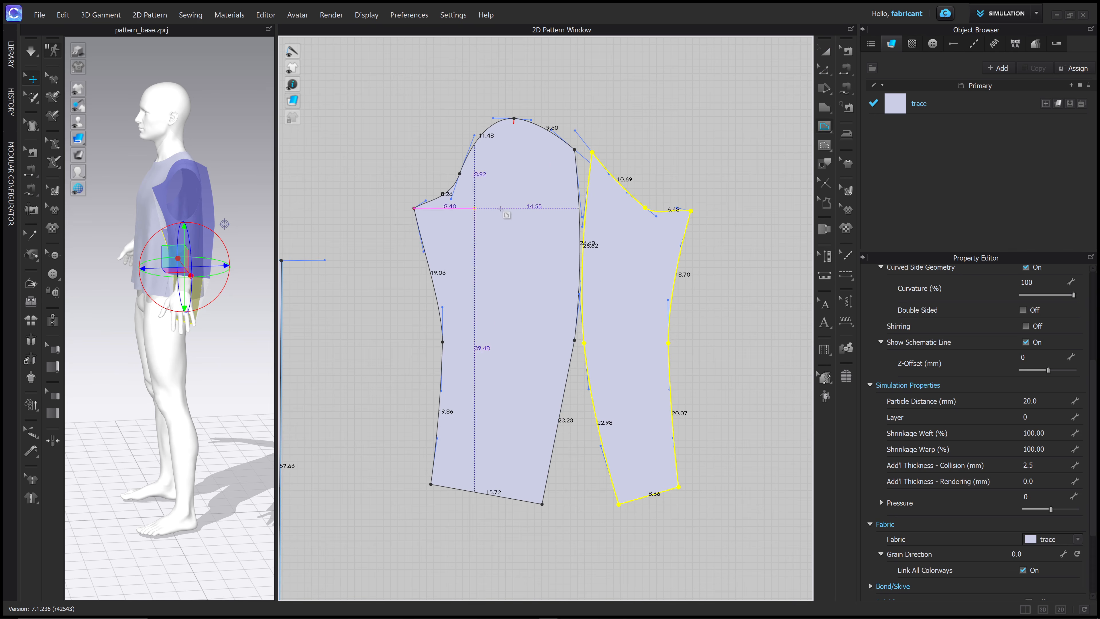
{"action": "double_click", "coordinate": [690, 211]}
{"action": "left_click", "coordinate": [515, 121]}
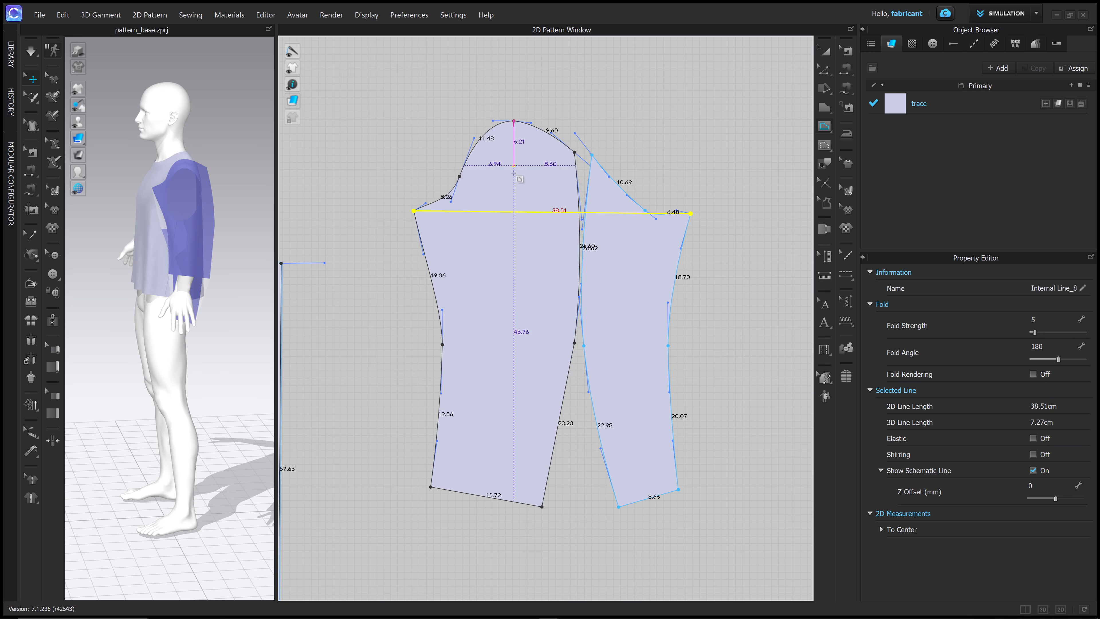
{"action": "double_click", "coordinate": [514, 501]}
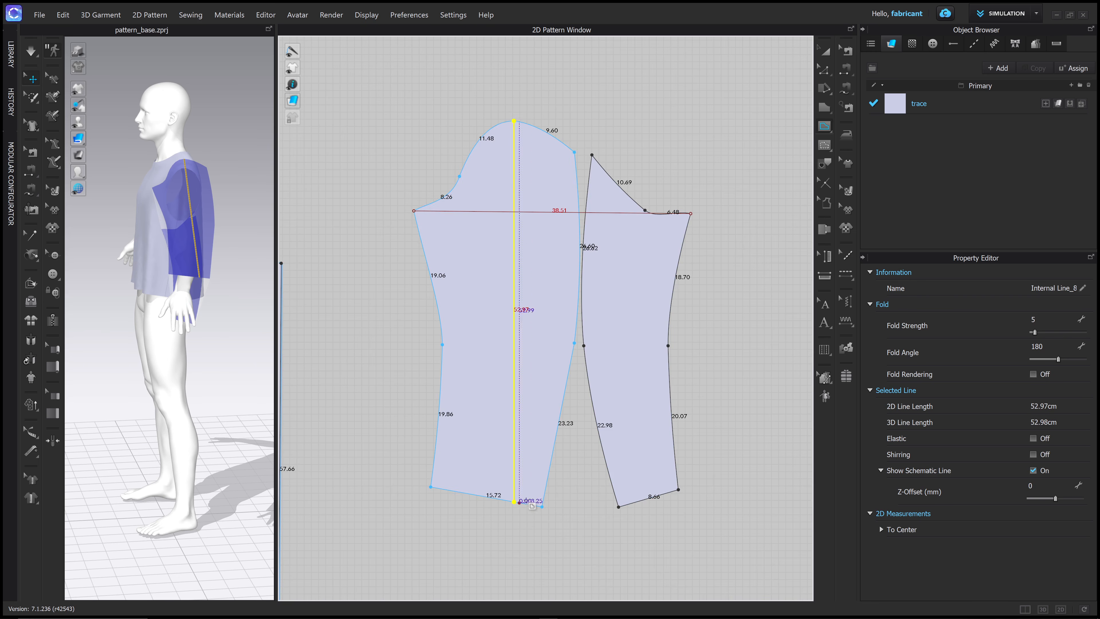
- Widen the large sleeve piece by 1 cm at its underarm corner and curve the adjoining upper side seam further inward
{"action": "left_click", "coordinate": [824, 69]}
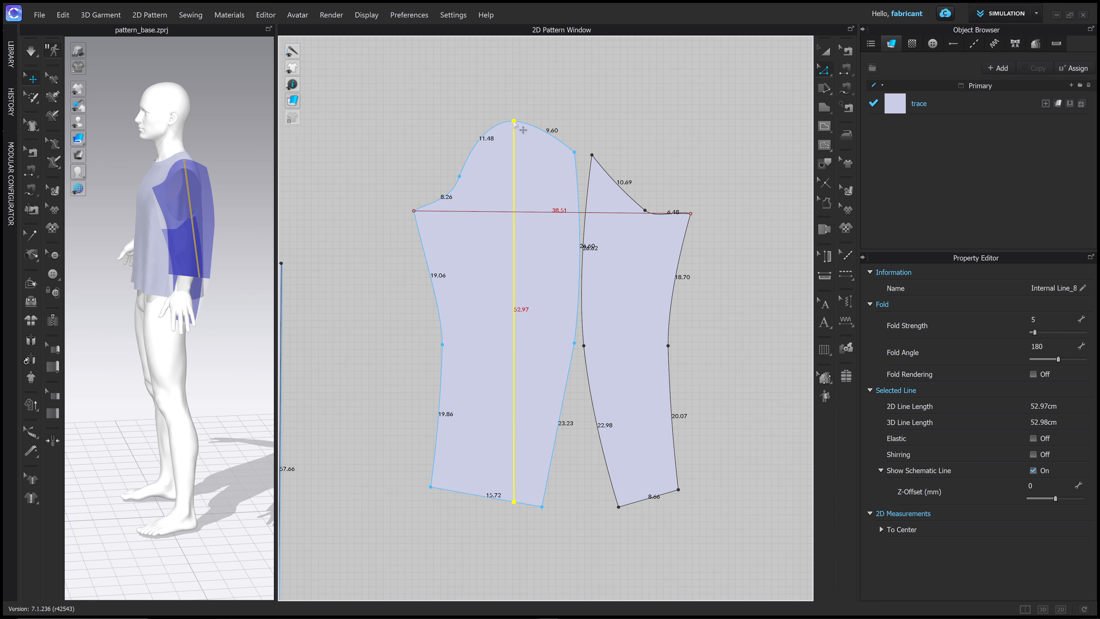
{"action": "right_click_drag", "start_coordinate": [212, 238], "coordinate": [211, 265]}
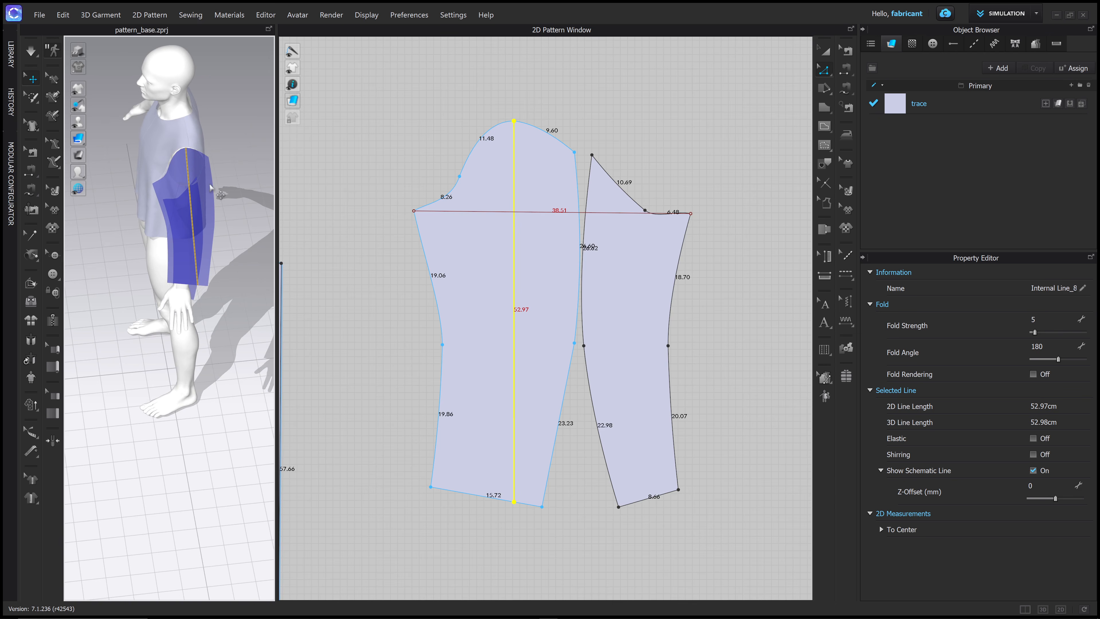
{"action": "right_click_drag", "start_coordinate": [209, 182], "coordinate": [198, 146]}
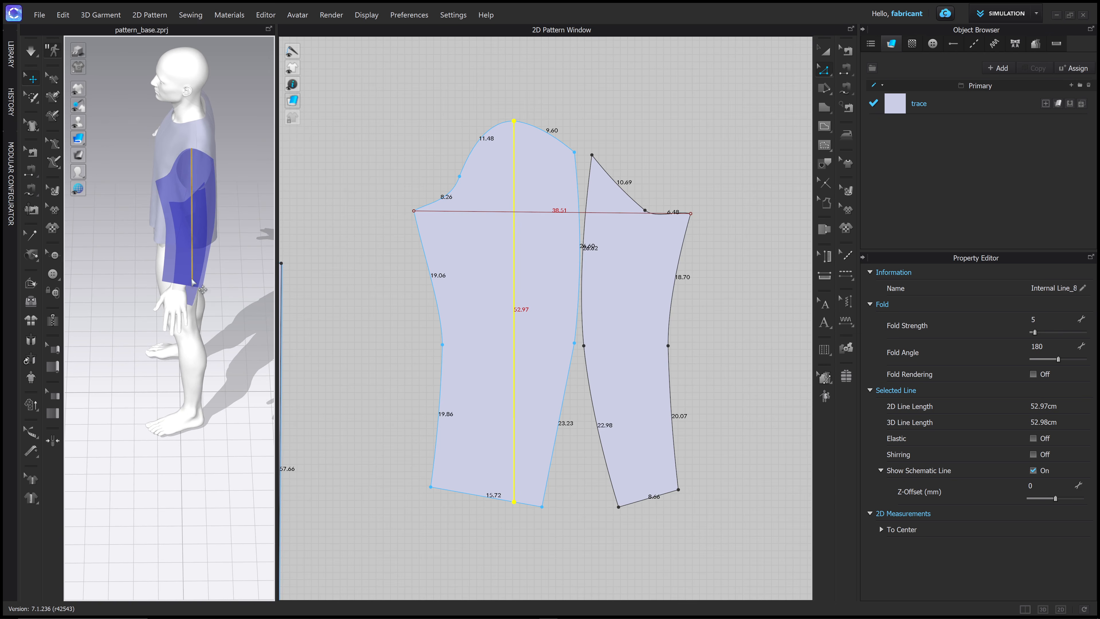
{"action": "right_click_drag", "start_coordinate": [202, 290], "coordinate": [255, 251]}
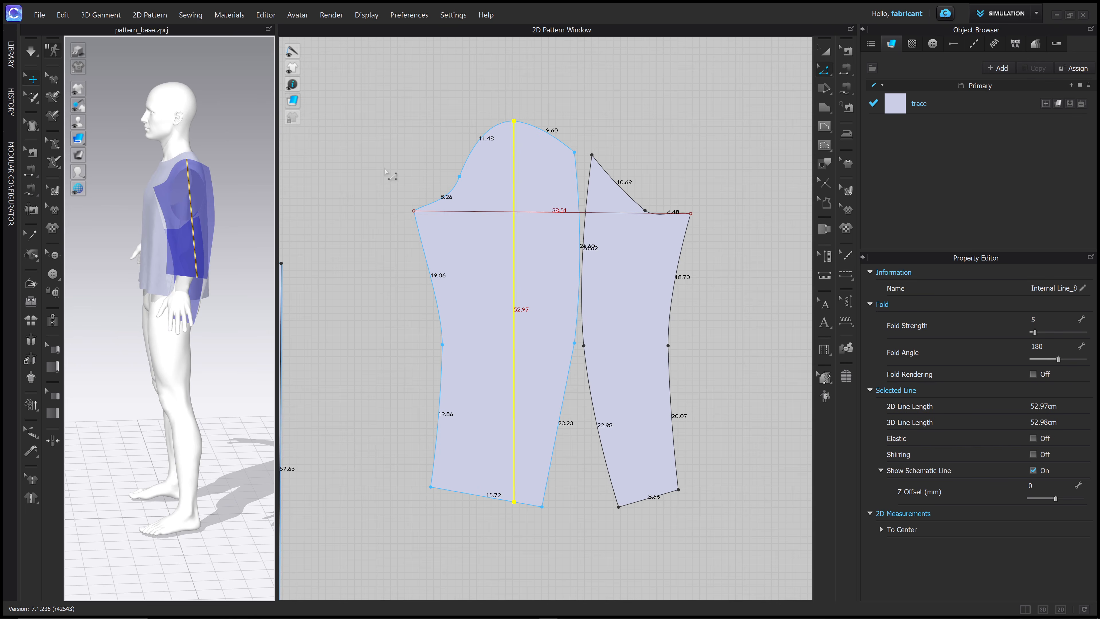
{"action": "left_click", "coordinate": [391, 177]}
{"action": "left_click_drag", "start_coordinate": [397, 190], "coordinate": [423, 238]}
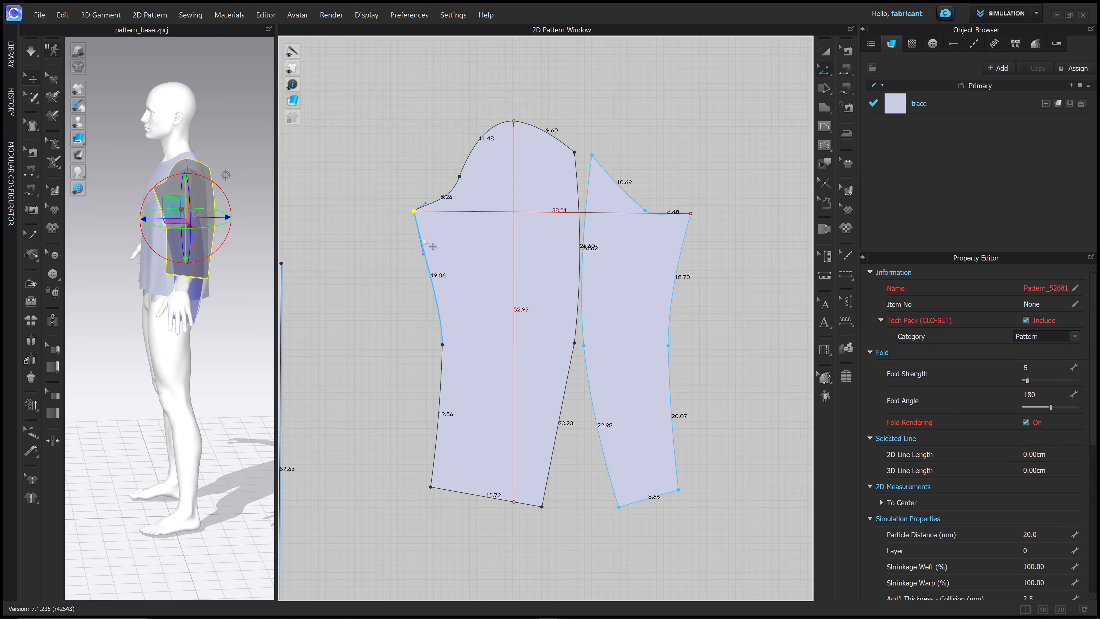
{"action": "key", "text": "Left"}
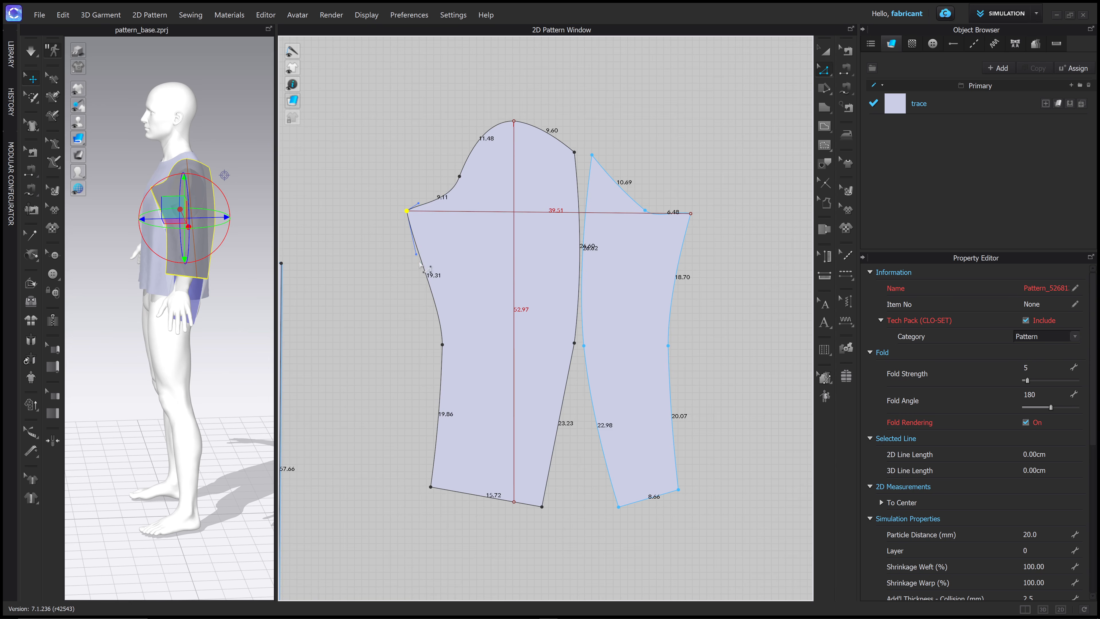
{"action": "left_click_drag", "start_coordinate": [415, 255], "coordinate": [424, 244]}
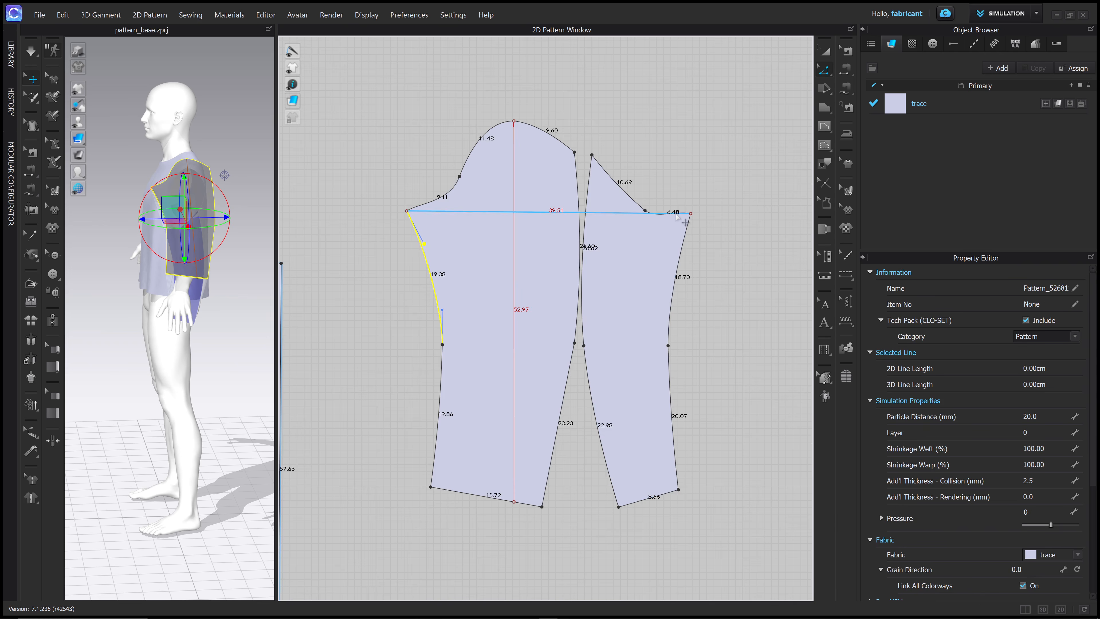
- Reshape the small sleeve piece's underarm curve and shift the curve point between its two armhole segments inward
{"action": "scroll", "coordinate": [682, 221], "scroll_direction": "down", "scroll_amount": 2}
{"action": "scroll", "coordinate": [685, 221], "scroll_direction": "up", "scroll_amount": 6}
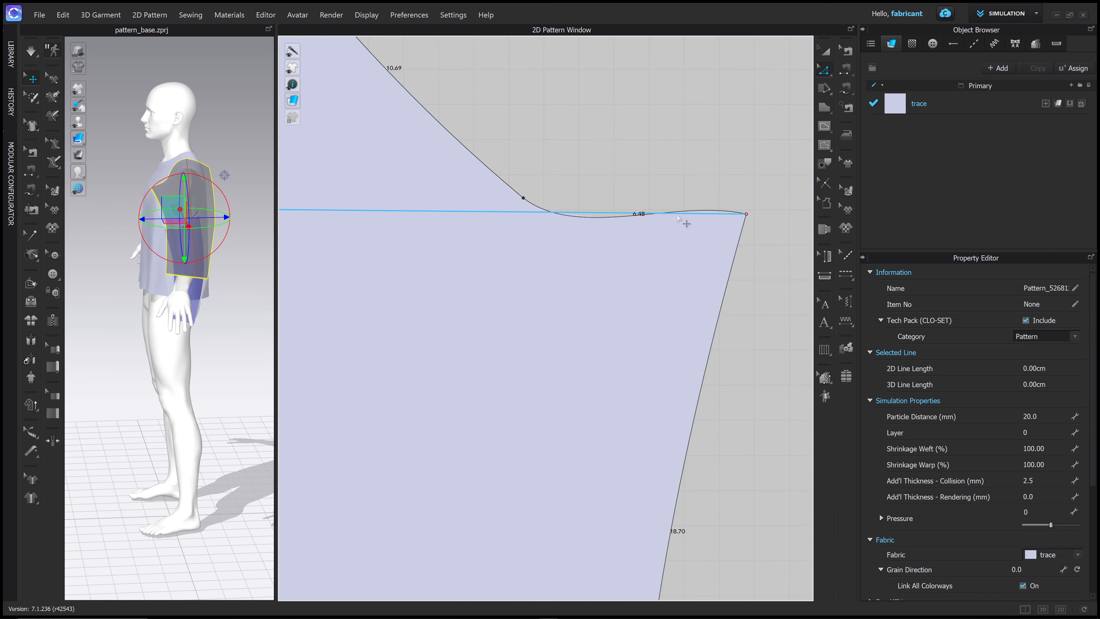
{"action": "left_click", "coordinate": [693, 213]}
{"action": "left_click_drag", "start_coordinate": [577, 239], "coordinate": [590, 247]}
{"action": "scroll", "coordinate": [630, 207], "scroll_direction": "down", "scroll_amount": 3}
{"action": "scroll", "coordinate": [628, 206], "scroll_direction": "down", "scroll_amount": 3}
{"action": "left_click_drag", "start_coordinate": [596, 201], "coordinate": [590, 199]}
{"action": "scroll", "coordinate": [620, 187], "scroll_direction": "down", "scroll_amount": 3}
{"action": "scroll", "coordinate": [625, 184], "scroll_direction": "up", "scroll_amount": 3}
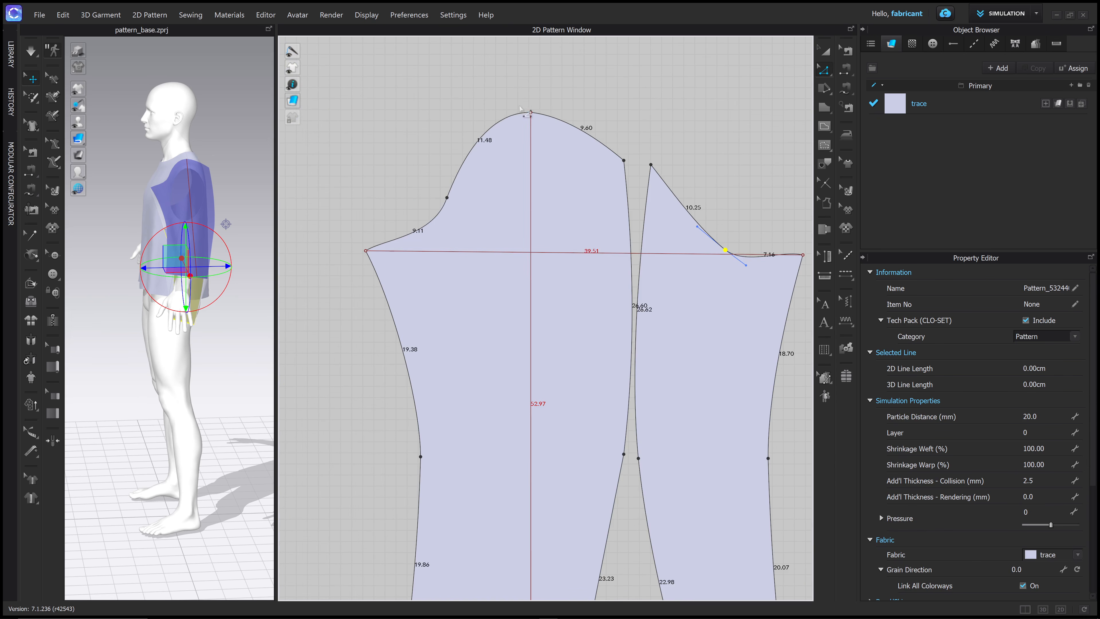
- Lower the large sleeve piece's cap top slightly and move the curve point on the underarm side of its cap outward
{"action": "left_click_drag", "start_coordinate": [511, 99], "coordinate": [530, 122]}
{"action": "left_click", "coordinate": [446, 198]}
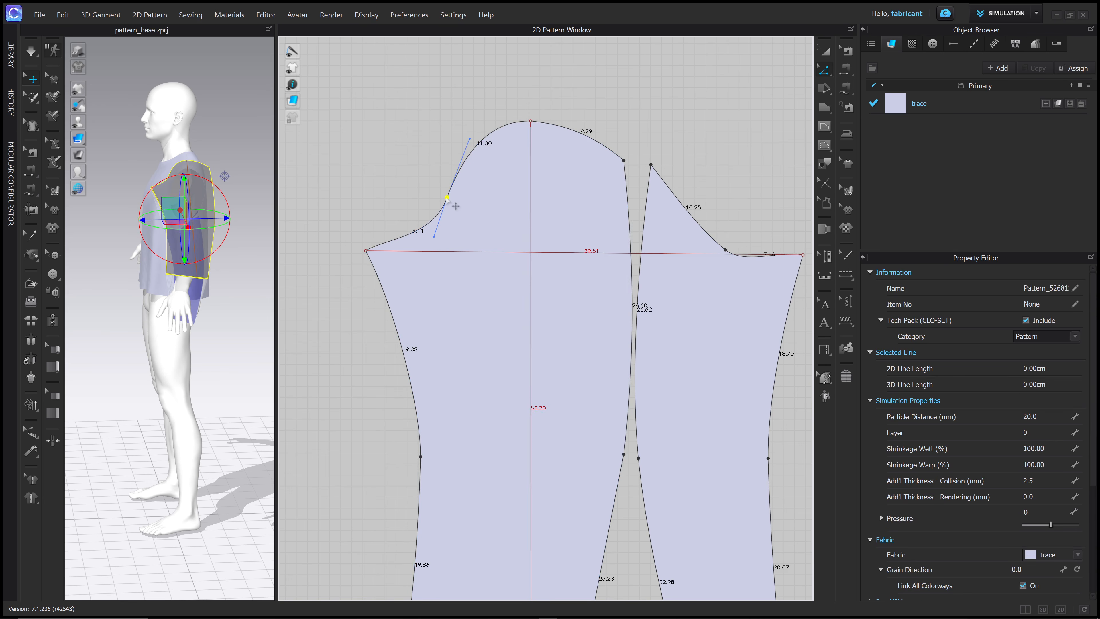
{"action": "left_click_drag", "start_coordinate": [448, 199], "coordinate": [440, 198]}
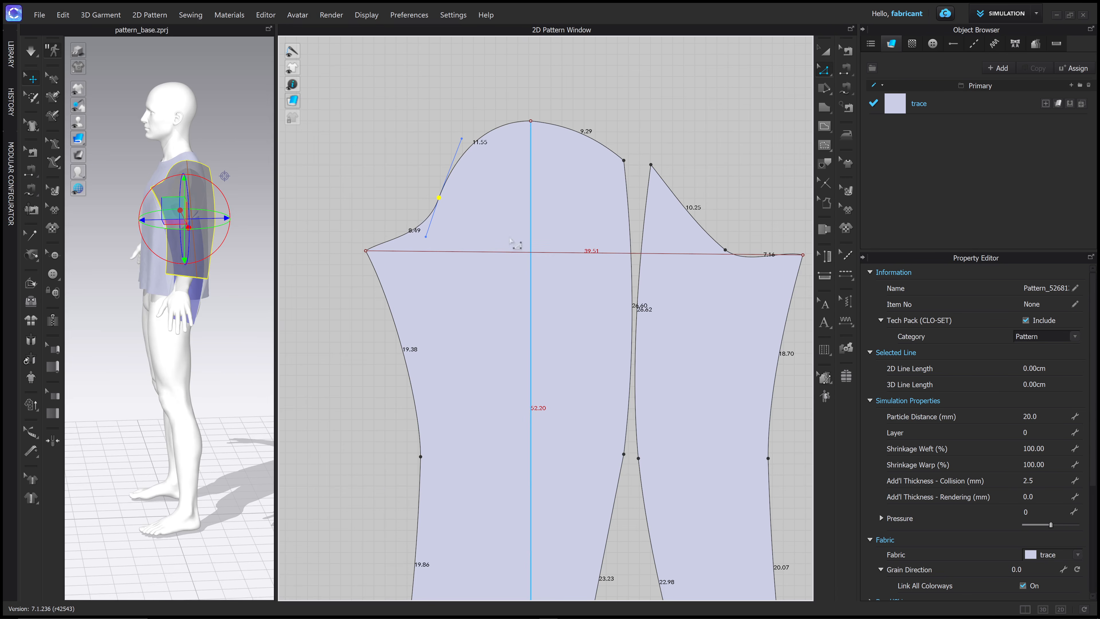
- Examine the sleeve pieces around the avatar's arm in 3D and their seam connections to the bodice armhole in 2D
{"action": "right_click_drag", "start_coordinate": [170, 207], "coordinate": [205, 213]}
{"action": "right_click_drag", "start_coordinate": [179, 168], "coordinate": [321, 190]}
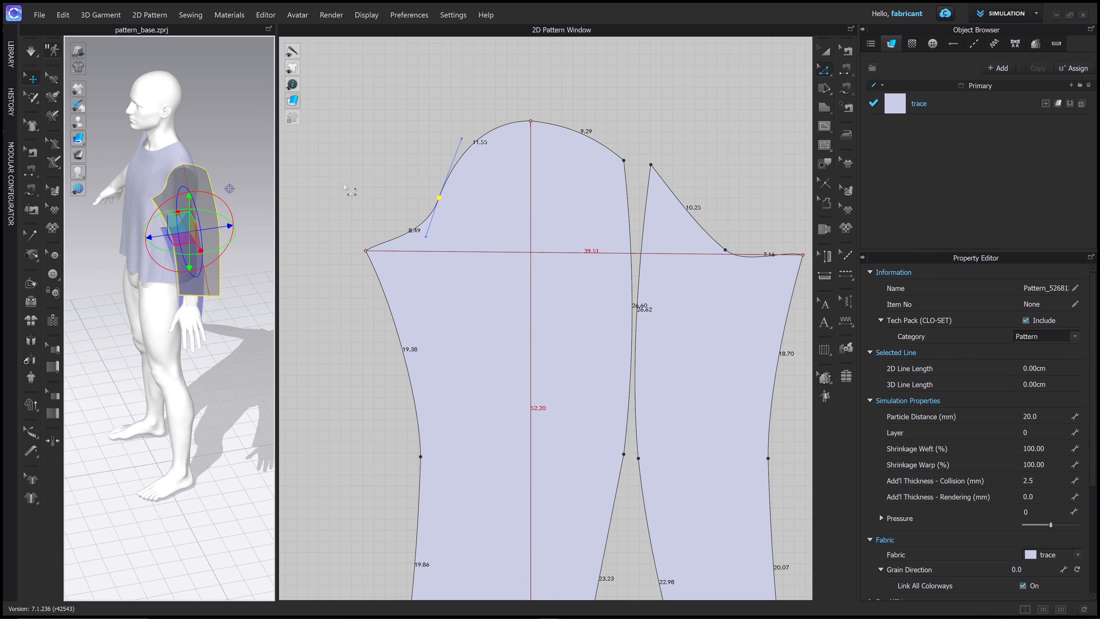
{"action": "middle_click_drag", "start_coordinate": [555, 187], "coordinate": [553, 172]}
{"action": "scroll", "coordinate": [425, 194], "scroll_direction": "down", "scroll_amount": 3}
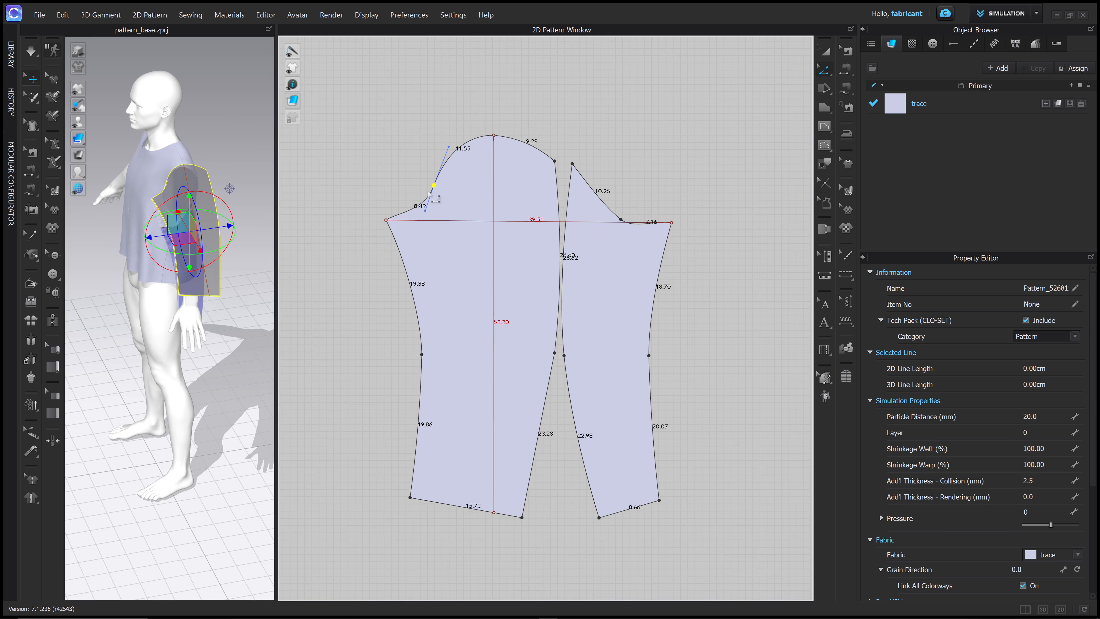
{"action": "right_click_drag", "start_coordinate": [147, 185], "coordinate": [228, 188]}
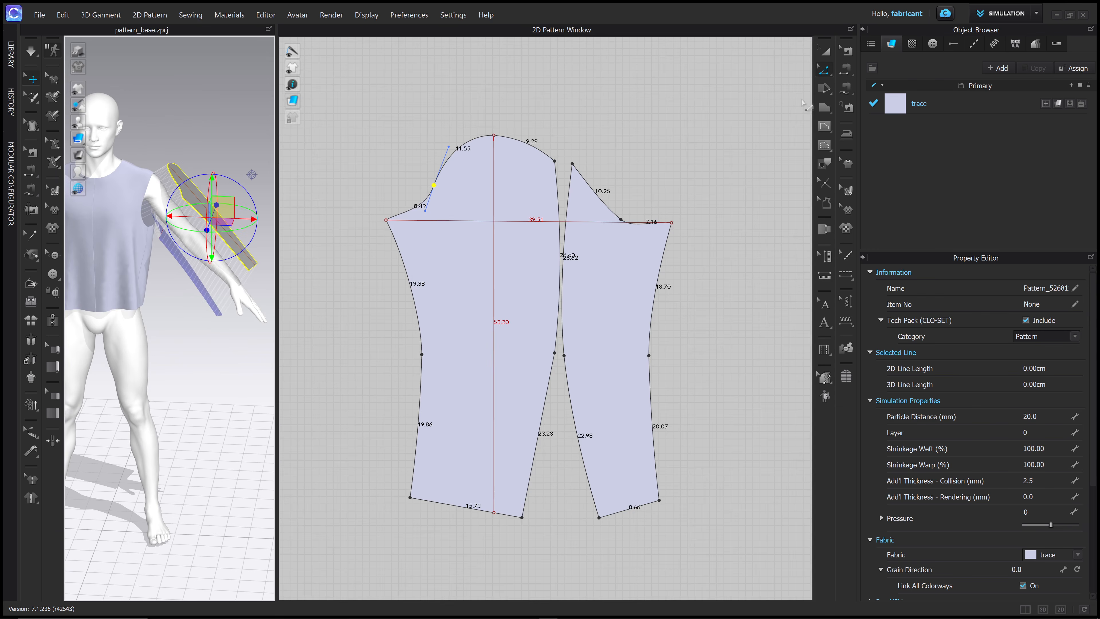
{"action": "right_click_drag", "start_coordinate": [173, 137], "coordinate": [208, 139]}
{"action": "scroll", "coordinate": [616, 235], "scroll_direction": "down", "scroll_amount": 3}
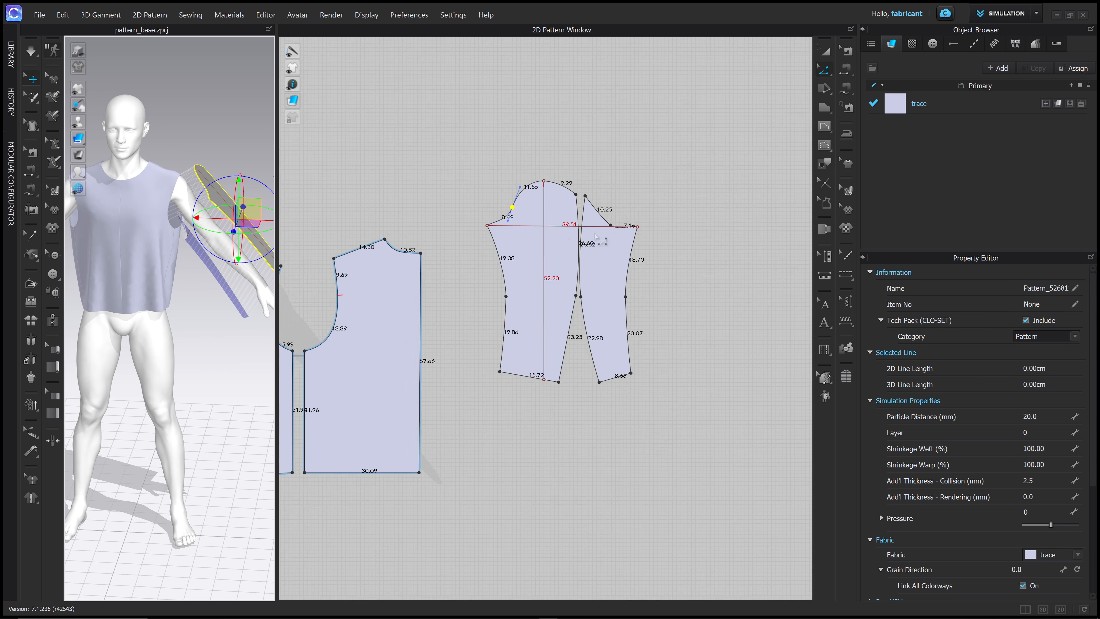
{"action": "middle_click_drag", "start_coordinate": [596, 238], "coordinate": [643, 193]}
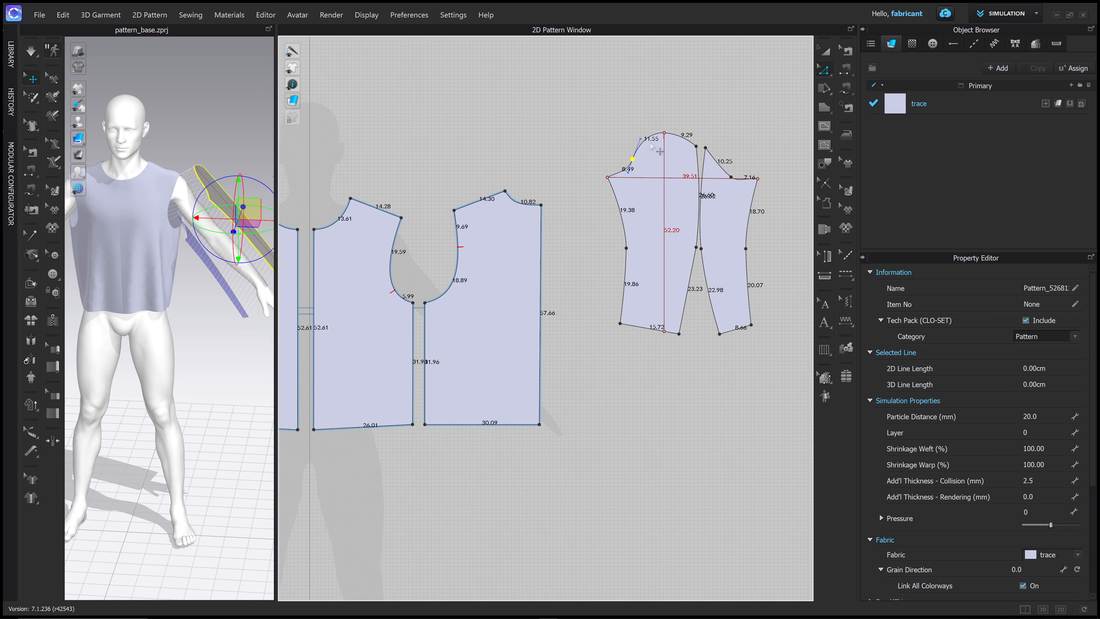
{"action": "middle_click_drag", "start_coordinate": [518, 204], "coordinate": [530, 195]}
{"action": "left_click", "coordinate": [847, 51]}
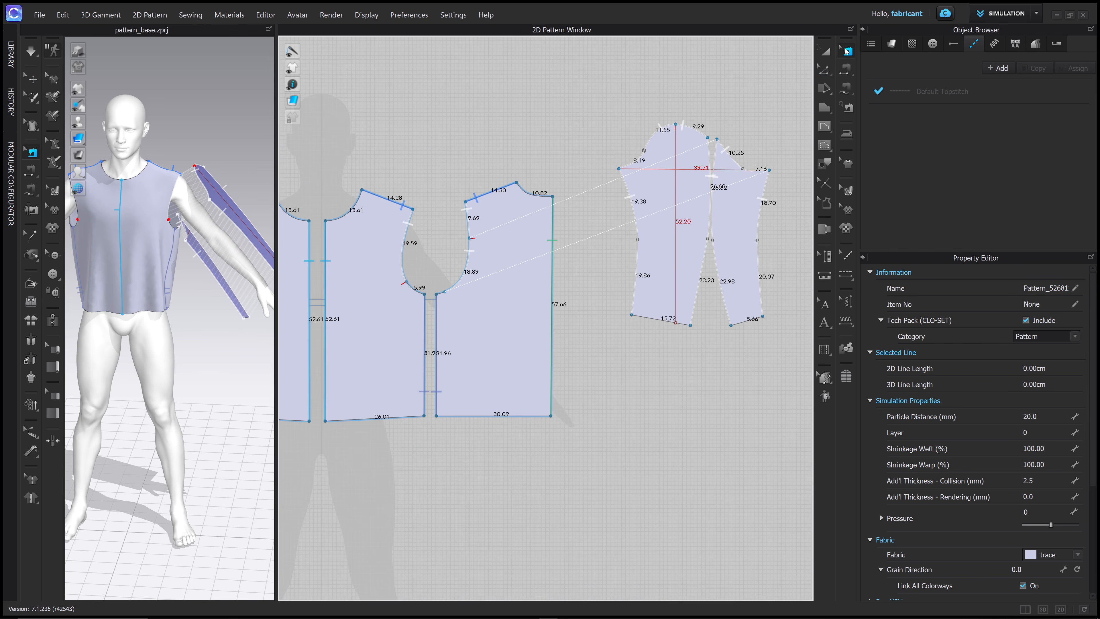
- Activate all bodice and sleeve pattern pieces, then clear the selection
{"action": "left_click", "coordinate": [825, 50]}
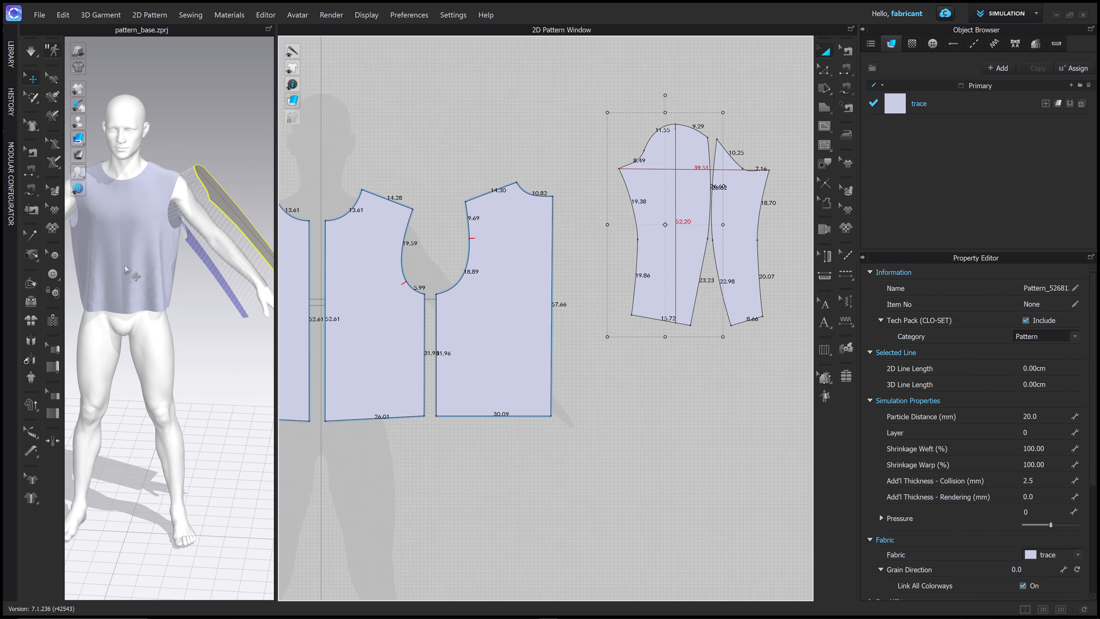
{"action": "key", "text": "ctrl+a"}
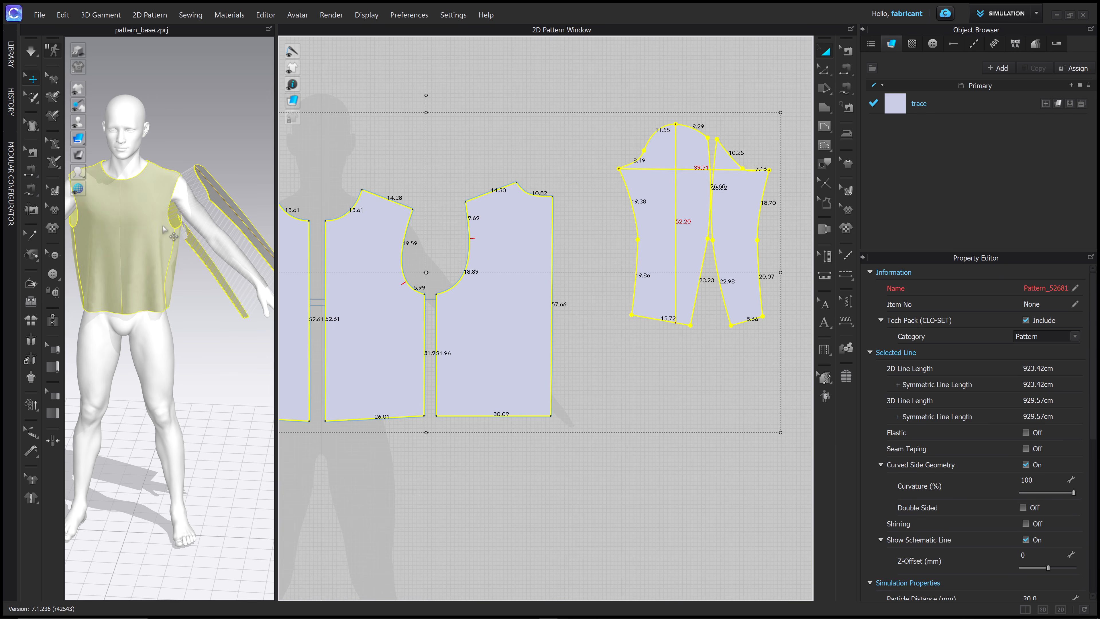
{"action": "right_click", "coordinate": [163, 226]}
{"action": "left_click", "coordinate": [211, 181]}
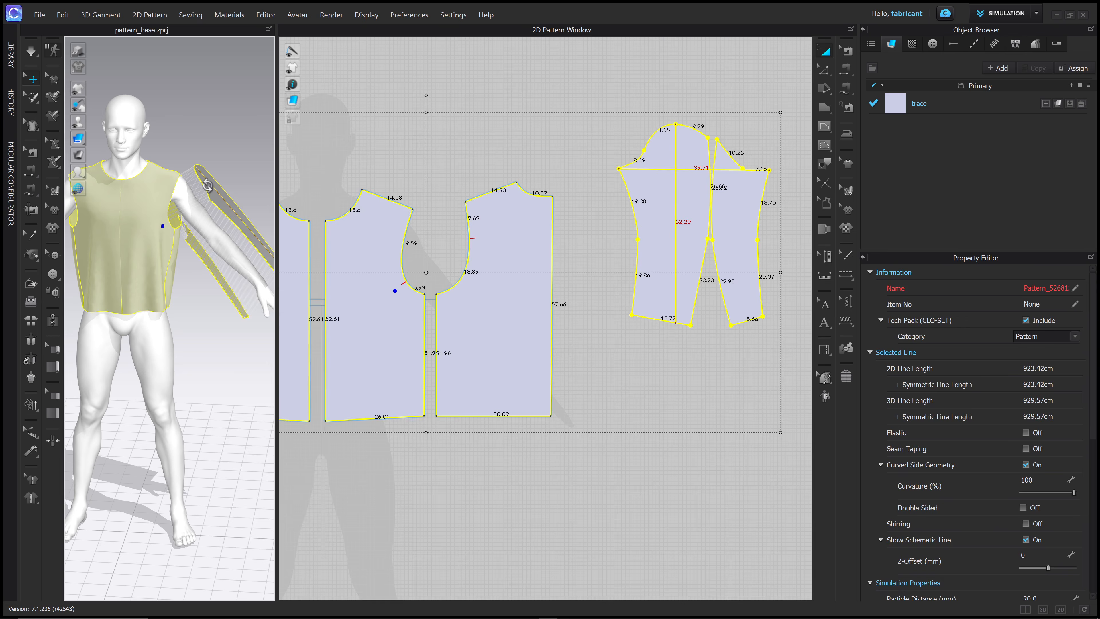
{"action": "right_click", "coordinate": [209, 186]}
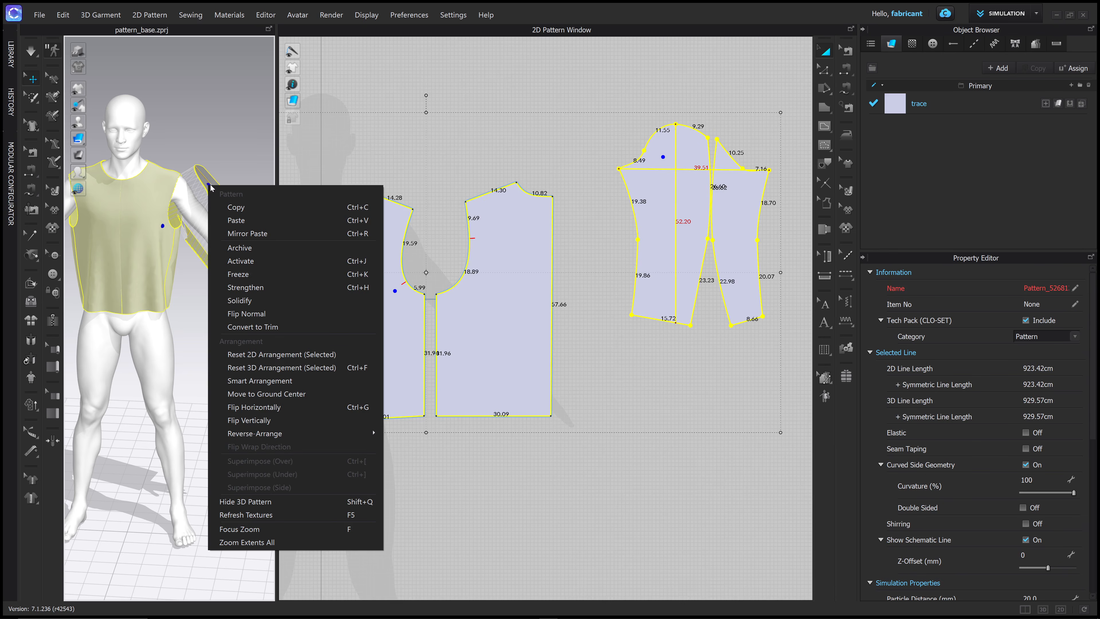
{"action": "left_click", "coordinate": [255, 262]}
{"action": "right_click_drag", "start_coordinate": [214, 207], "coordinate": [187, 192]}
{"action": "left_click", "coordinate": [576, 140]}
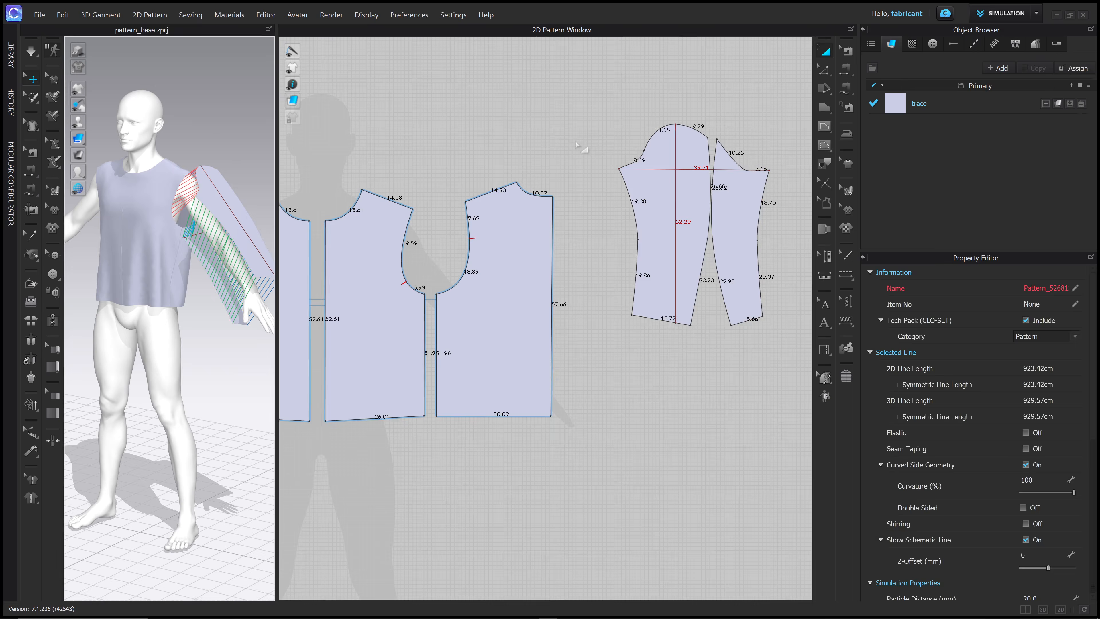
- Shorten the small sleeve's underarm sewing line to 14.53 cm and extend its matching back armhole line to the side seam corner
{"action": "scroll", "coordinate": [578, 171], "scroll_direction": "up", "scroll_amount": 2}
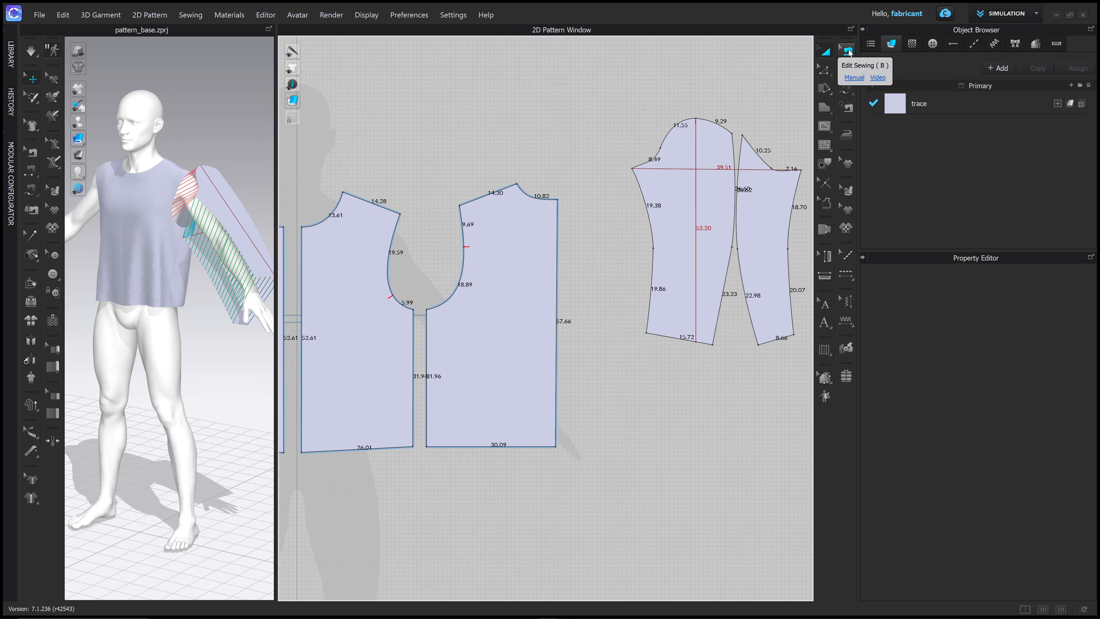
{"action": "left_click", "coordinate": [848, 51]}
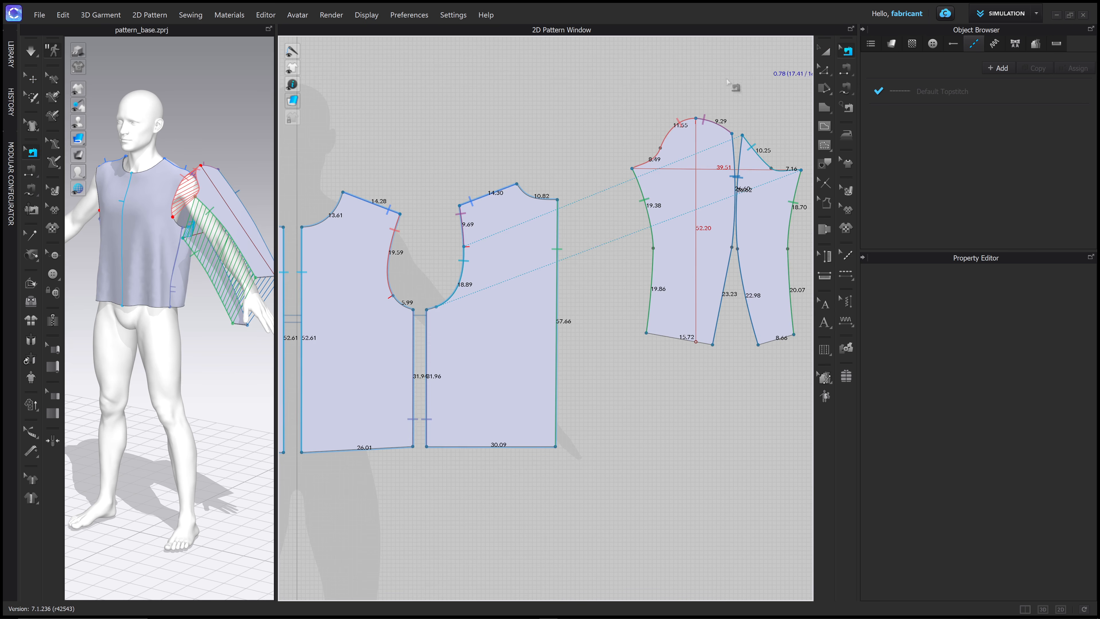
{"action": "left_click", "coordinate": [758, 157]}
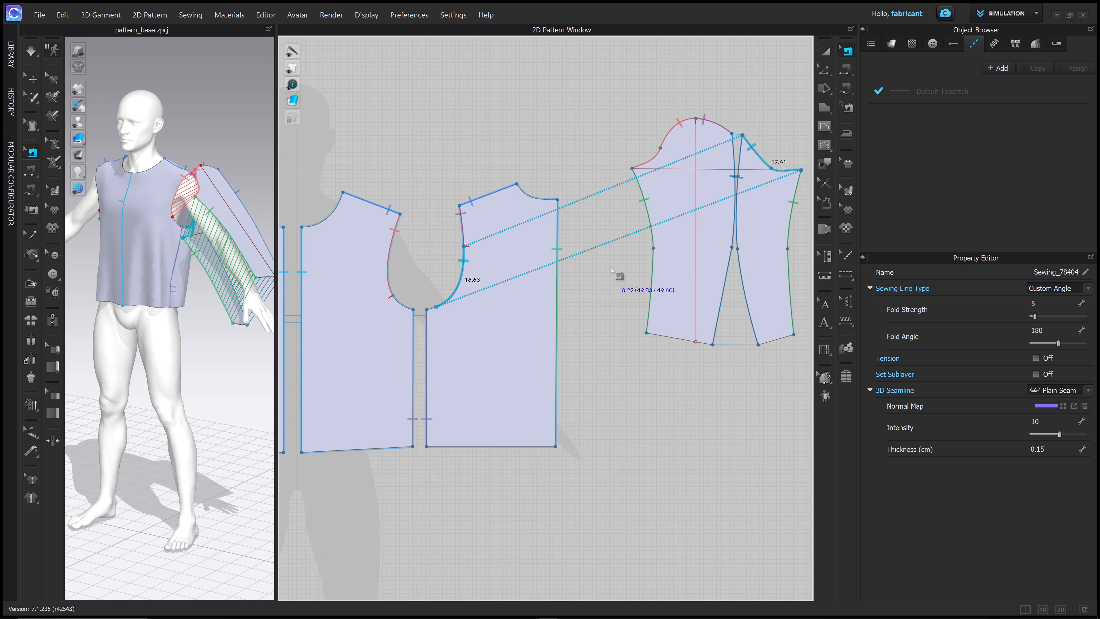
{"action": "middle_click_drag", "start_coordinate": [614, 270], "coordinate": [587, 277]}
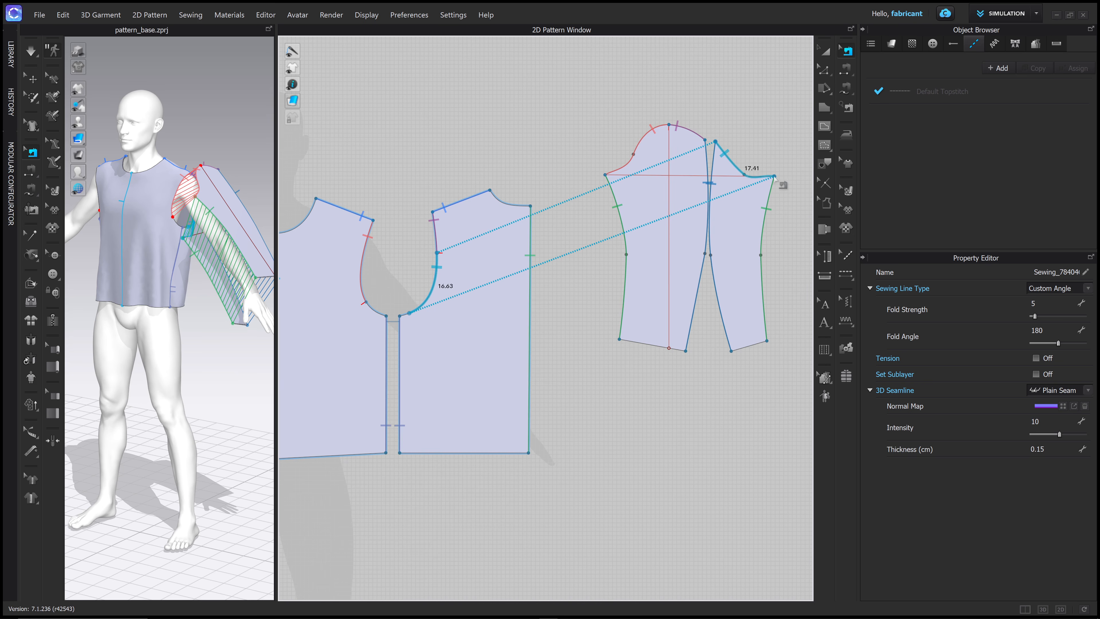
{"action": "left_click_drag", "start_coordinate": [774, 177], "coordinate": [761, 176]}
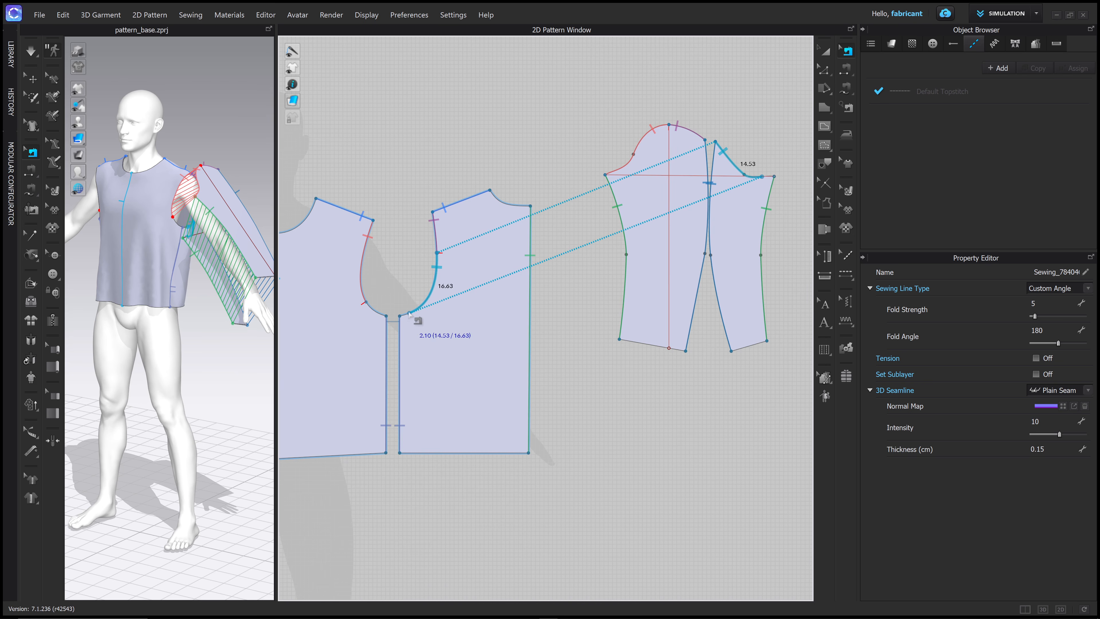
{"action": "left_click_drag", "start_coordinate": [411, 314], "coordinate": [399, 315]}
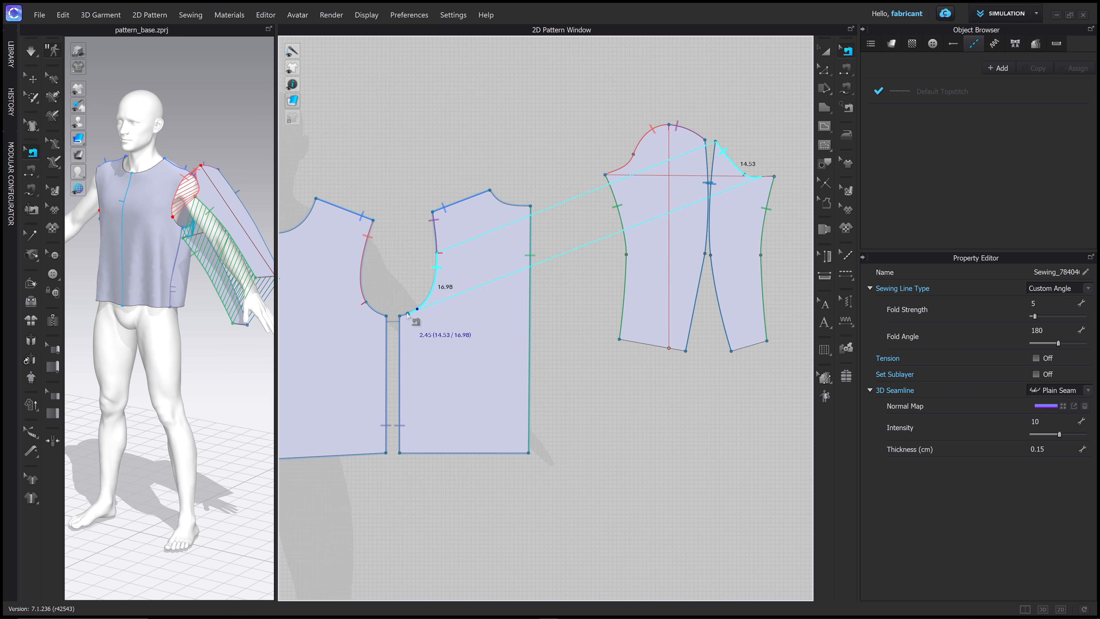
- Extend the underarm sewing line back to the small sleeve piece's outer corner, at 17.41 cm
{"action": "scroll", "coordinate": [758, 184], "scroll_direction": "up", "scroll_amount": 5}
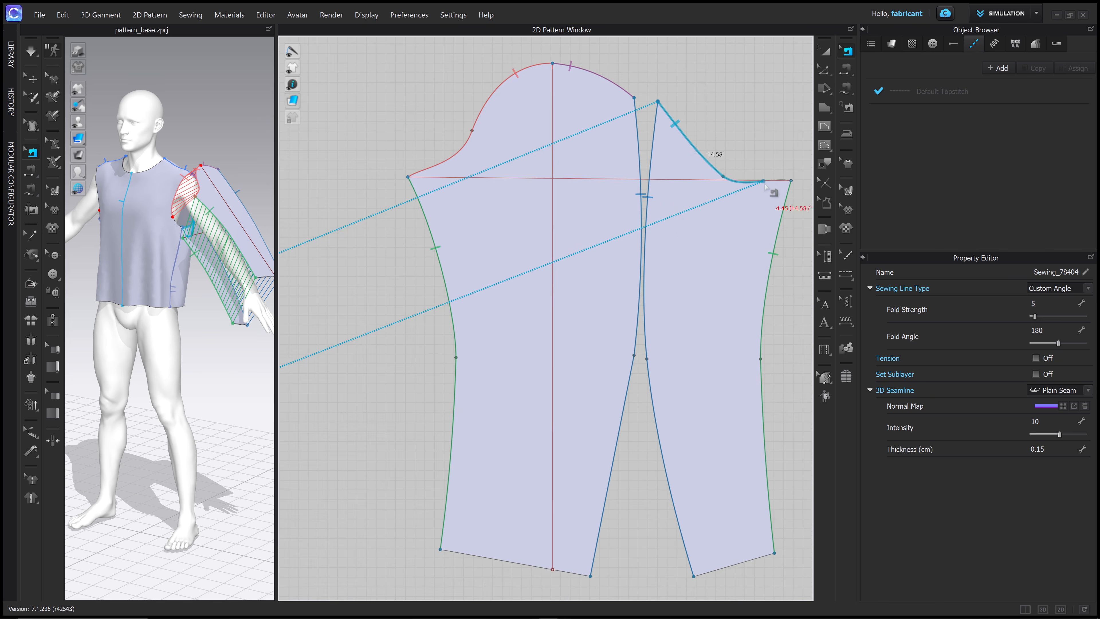
{"action": "left_click", "coordinate": [767, 182]}
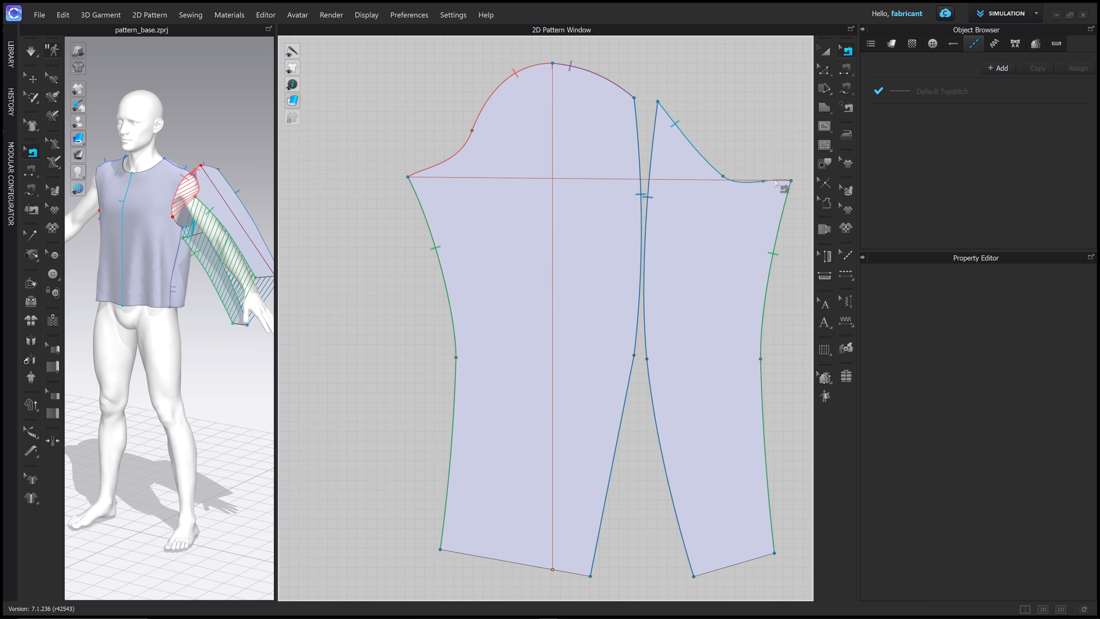
{"action": "left_click", "coordinate": [756, 182]}
{"action": "left_click", "coordinate": [771, 181]}
{"action": "left_click", "coordinate": [763, 186]}
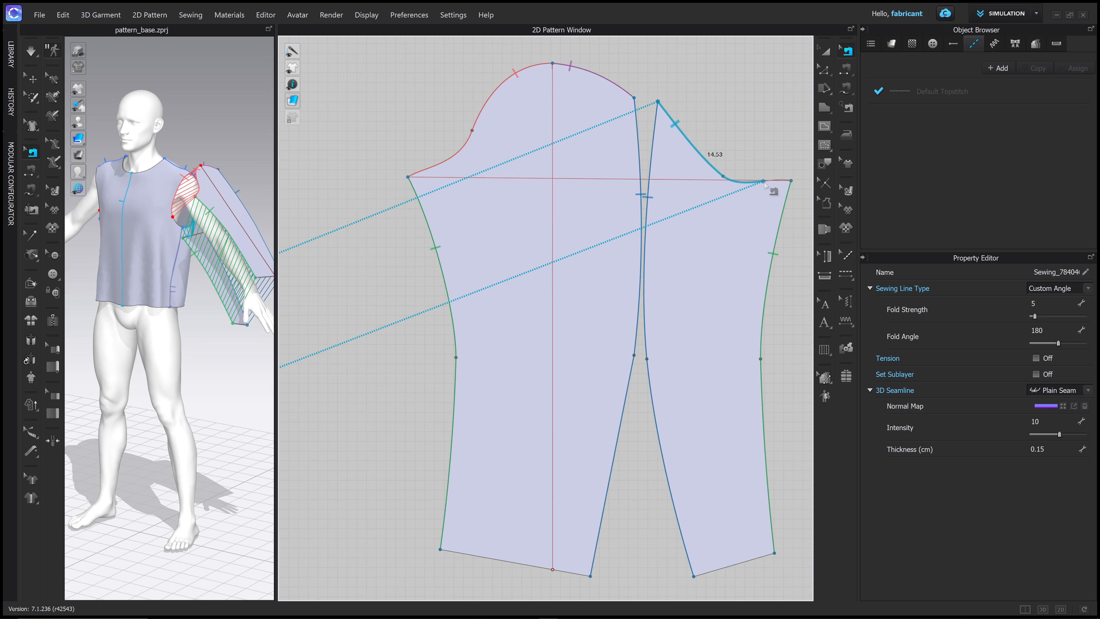
{"action": "scroll", "coordinate": [761, 197], "scroll_direction": "up", "scroll_amount": 3}
{"action": "scroll", "coordinate": [722, 206], "scroll_direction": "down", "scroll_amount": 5}
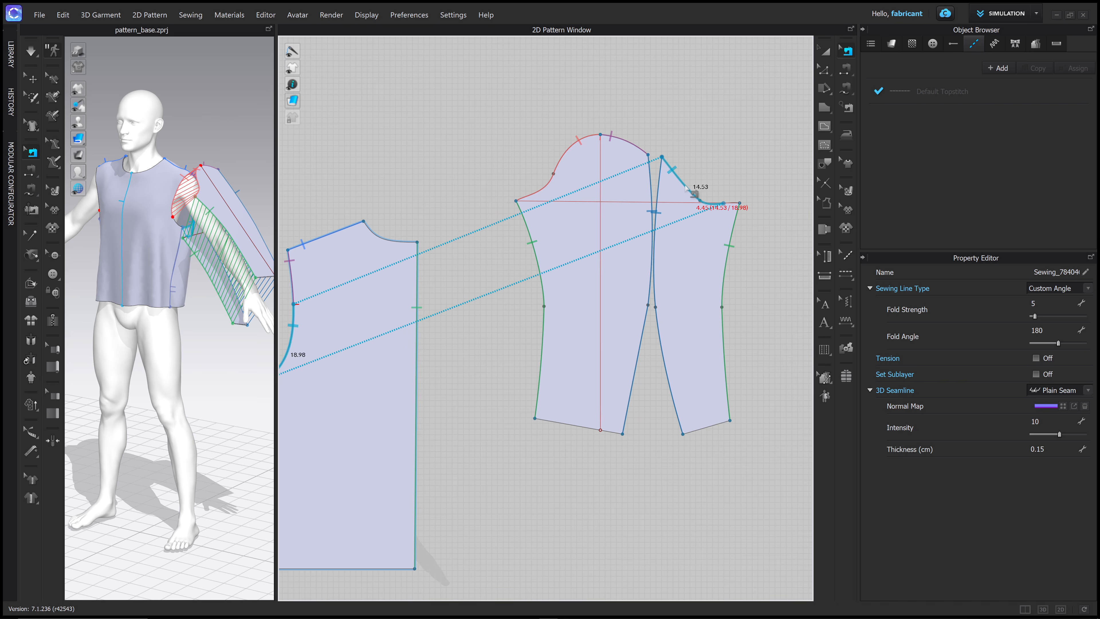
{"action": "scroll", "coordinate": [633, 263], "scroll_direction": "up", "scroll_amount": 4}
{"action": "scroll", "coordinate": [594, 255], "scroll_direction": "down", "scroll_amount": 6}
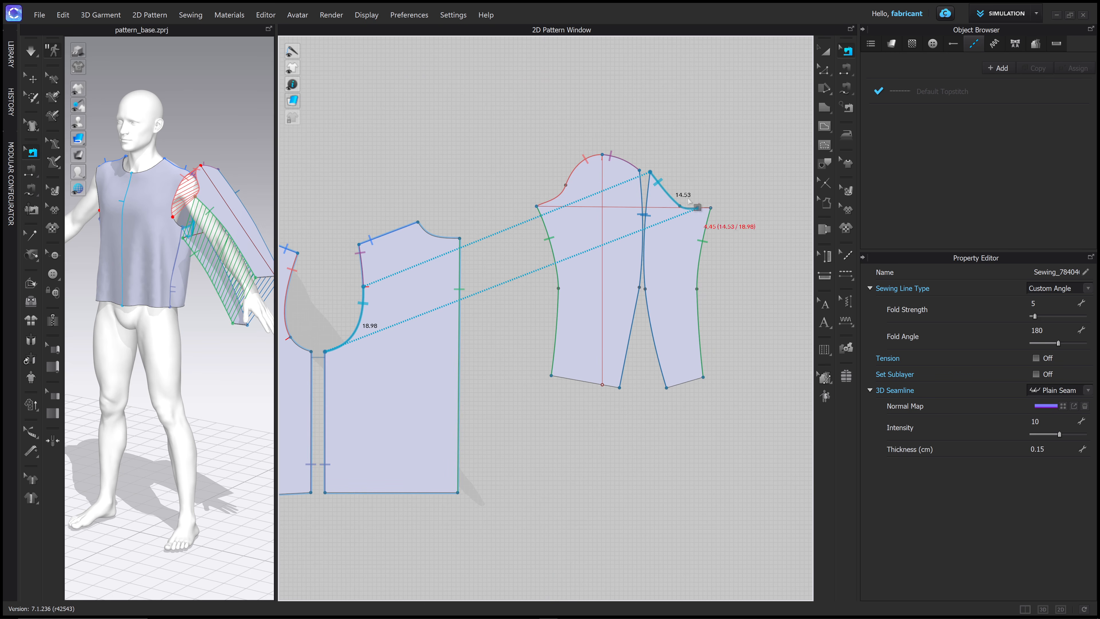
{"action": "scroll", "coordinate": [708, 214], "scroll_direction": "up", "scroll_amount": 2}
{"action": "scroll", "coordinate": [707, 214], "scroll_direction": "up", "scroll_amount": 2}
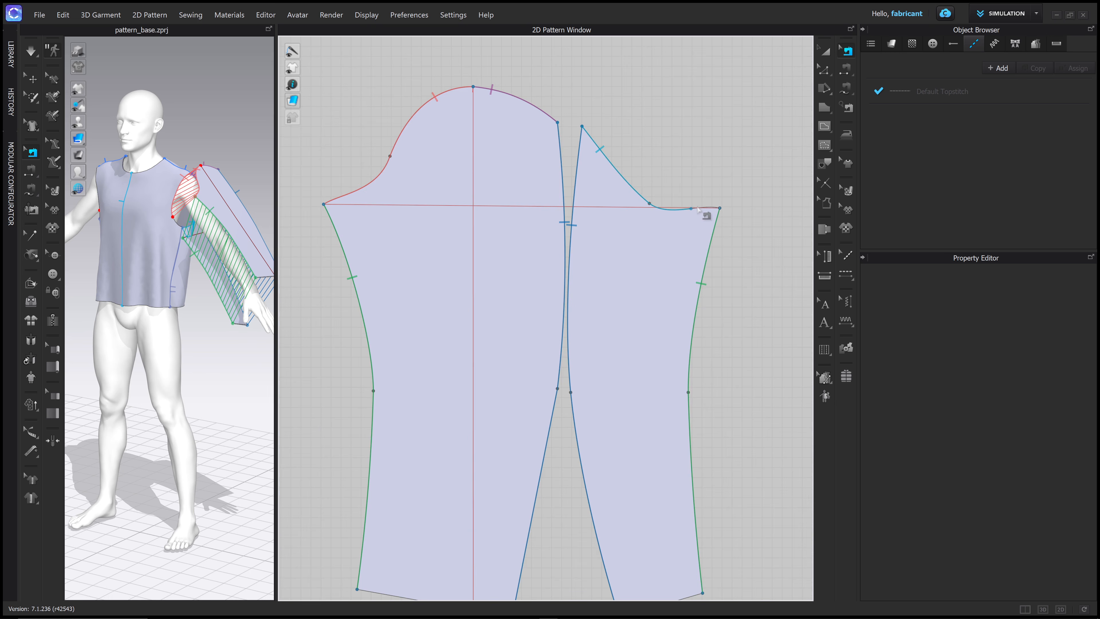
{"action": "scroll", "coordinate": [699, 216], "scroll_direction": "up", "scroll_amount": 4}
{"action": "scroll", "coordinate": [699, 215], "scroll_direction": "down", "scroll_amount": 4}
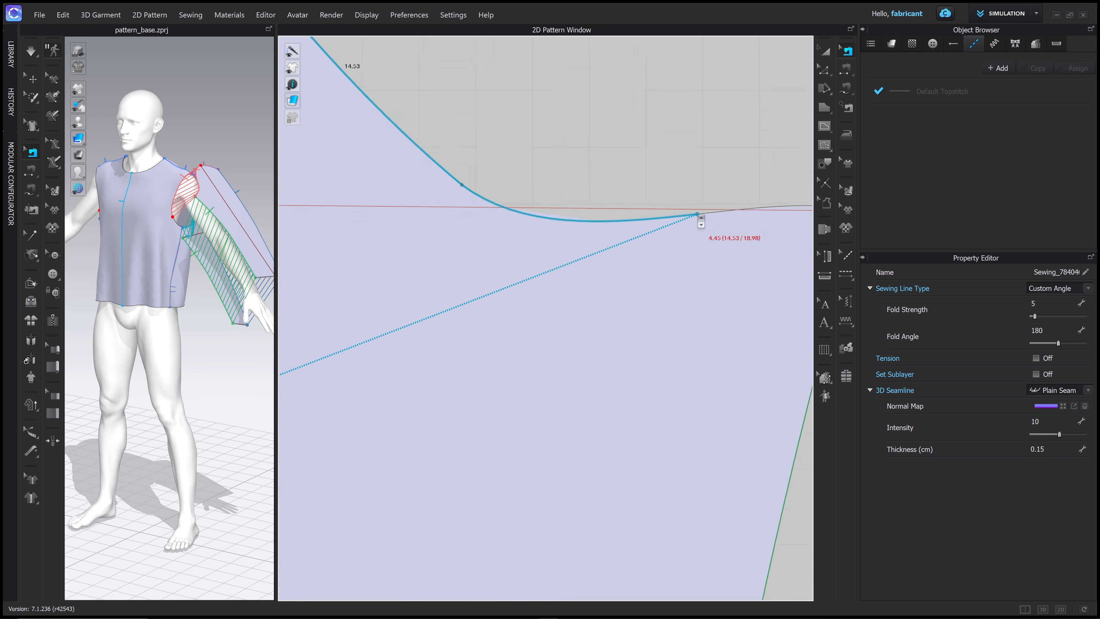
{"action": "left_click", "coordinate": [648, 227]}
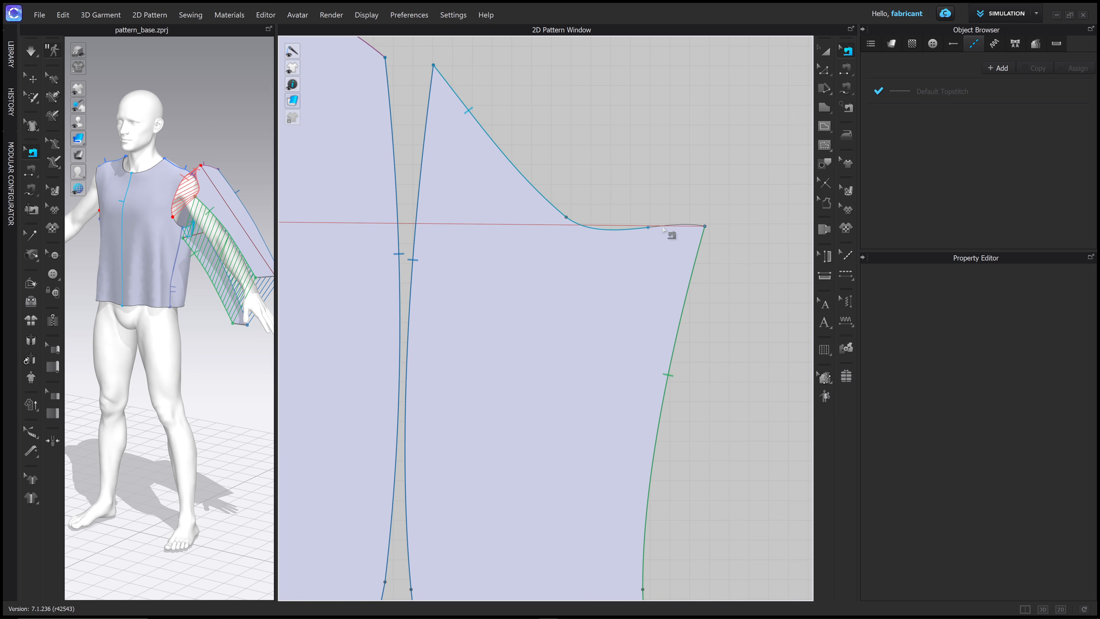
{"action": "left_click_drag", "start_coordinate": [646, 228], "coordinate": [704, 228]}
{"action": "scroll", "coordinate": [609, 287], "scroll_direction": "down", "scroll_amount": 6}
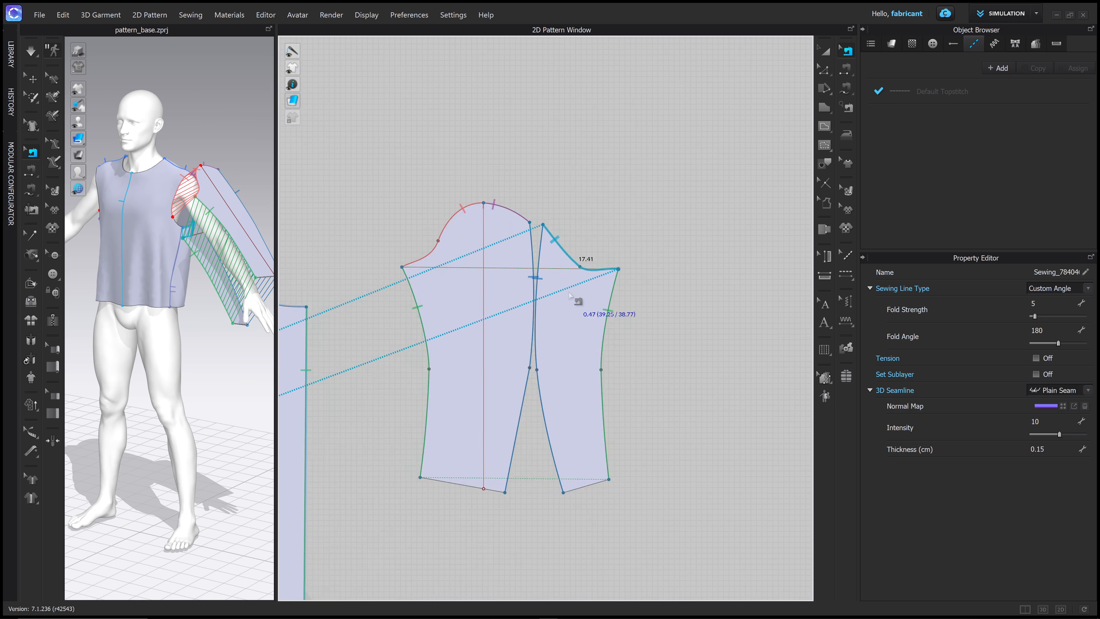
- Set the back armhole side of the small sleeve's seam to 17.41 cm to match the sleeve's underarm curve
{"action": "middle_click_drag", "start_coordinate": [710, 235], "coordinate": [728, 179]}
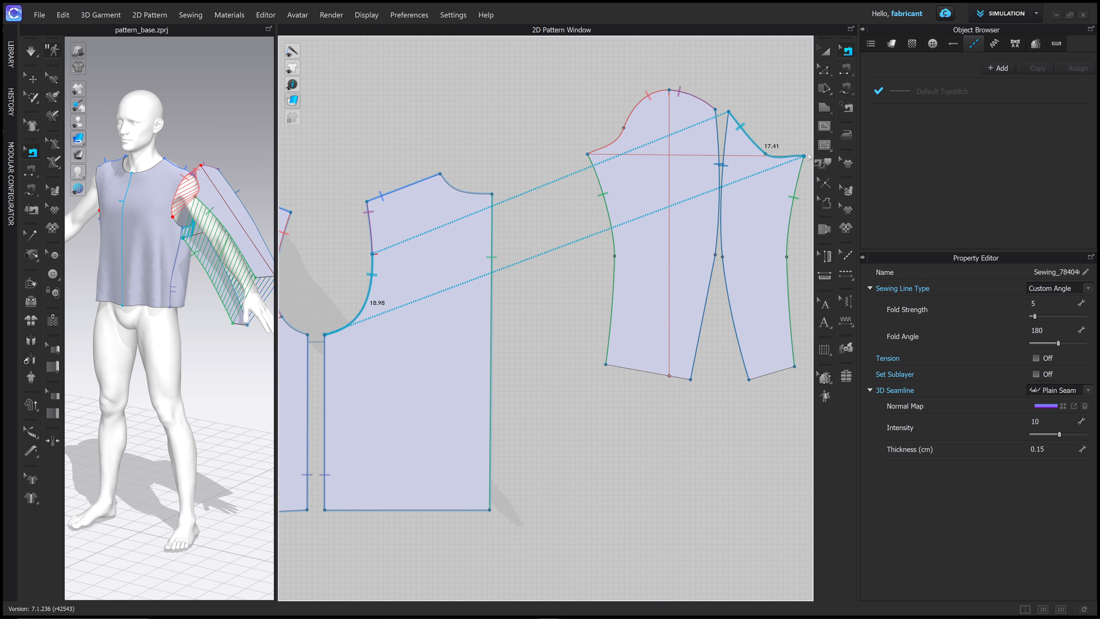
{"action": "middle_click_drag", "start_coordinate": [467, 260], "coordinate": [517, 240]}
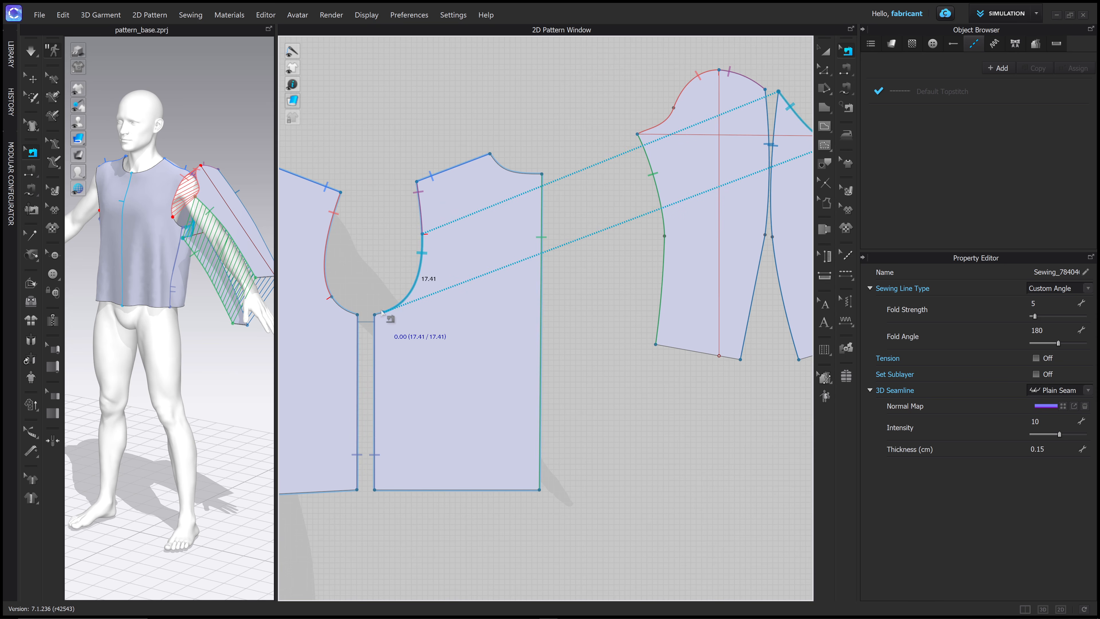
{"action": "left_click_drag", "start_coordinate": [382, 311], "coordinate": [381, 311]}
{"action": "scroll", "coordinate": [746, 164], "scroll_direction": "down", "scroll_amount": 2}
{"action": "middle_click_drag", "start_coordinate": [754, 172], "coordinate": [708, 148]}
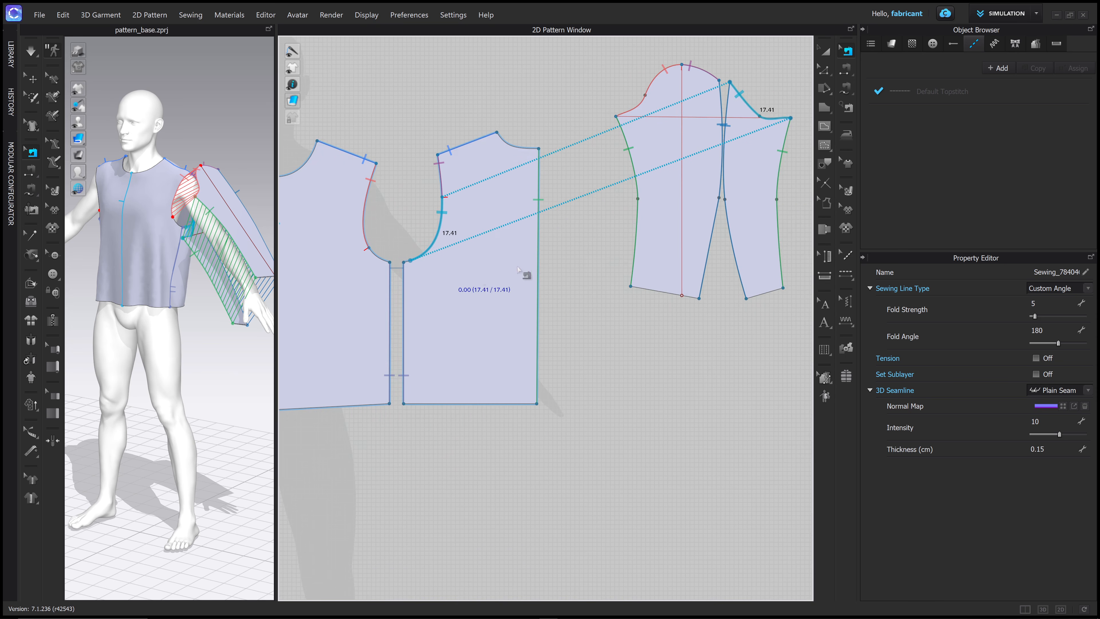
{"action": "middle_click_drag", "start_coordinate": [557, 219], "coordinate": [572, 244]}
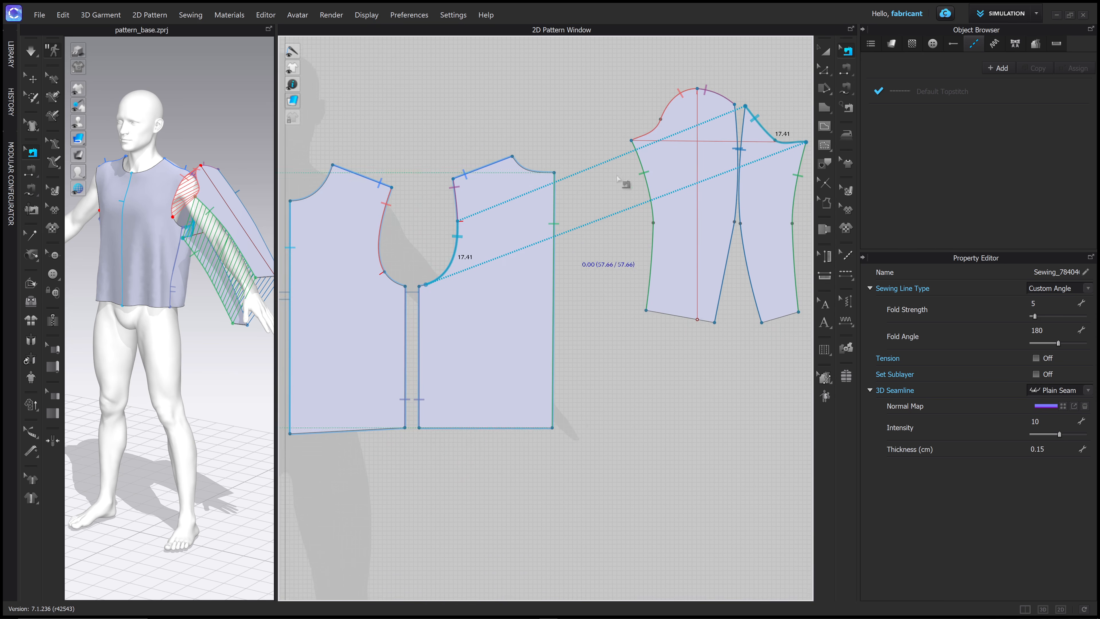
- Set the front armhole side of the large sleeve cap's seam to 20.05 cm to match the cap curve
{"action": "left_click", "coordinate": [656, 132]}
{"action": "left_click_drag", "start_coordinate": [405, 237], "coordinate": [388, 279]}
{"action": "scroll", "coordinate": [385, 273], "scroll_direction": "up", "scroll_amount": 3}
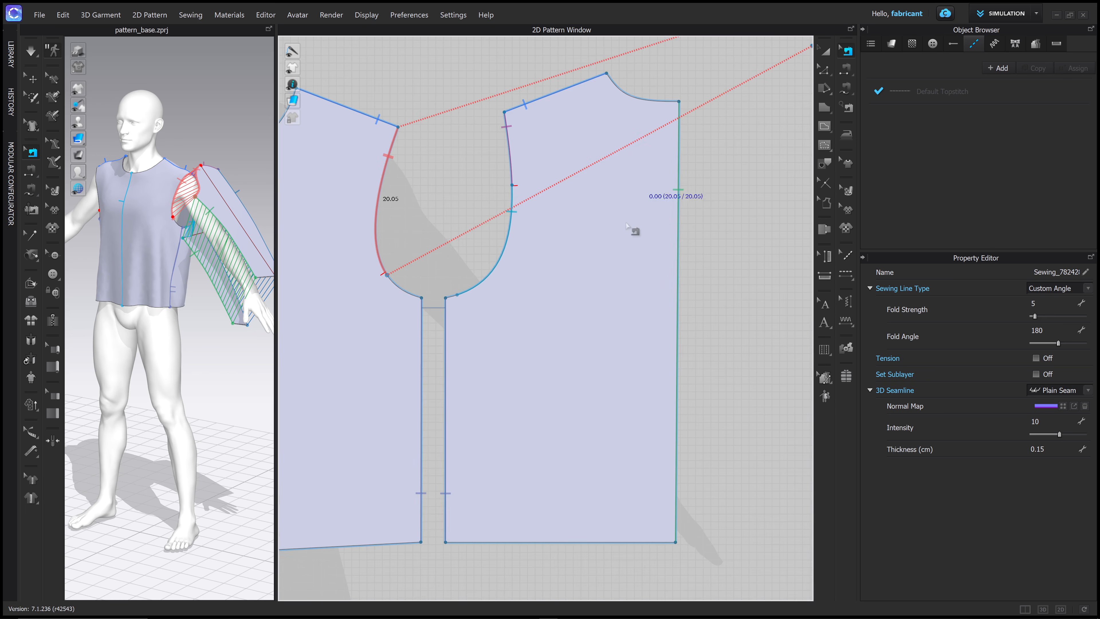
{"action": "scroll", "coordinate": [639, 259], "scroll_direction": "down", "scroll_amount": 4}
{"action": "middle_click_drag", "start_coordinate": [639, 257], "coordinate": [573, 258]}
{"action": "middle_click_drag", "start_coordinate": [629, 224], "coordinate": [577, 225]}
{"action": "middle_click_drag", "start_coordinate": [475, 227], "coordinate": [516, 218]}
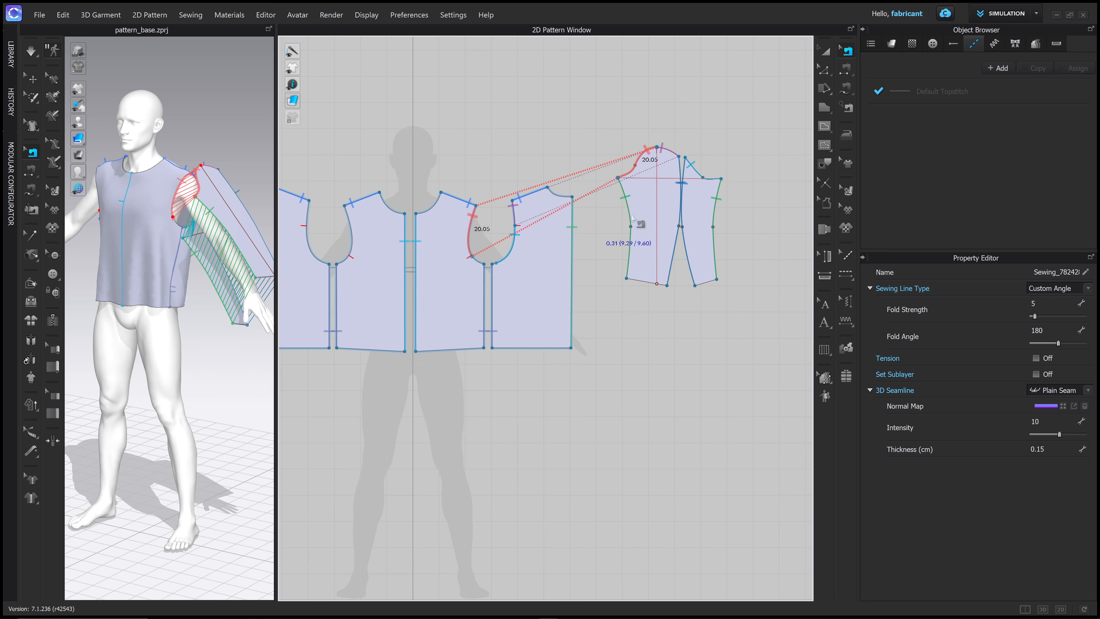
- Move the large sleeve piece's underarm corner horizontally outward to widen the sleeve, using Edit Pattern
{"action": "scroll", "coordinate": [639, 222], "scroll_direction": "up", "scroll_amount": 5}
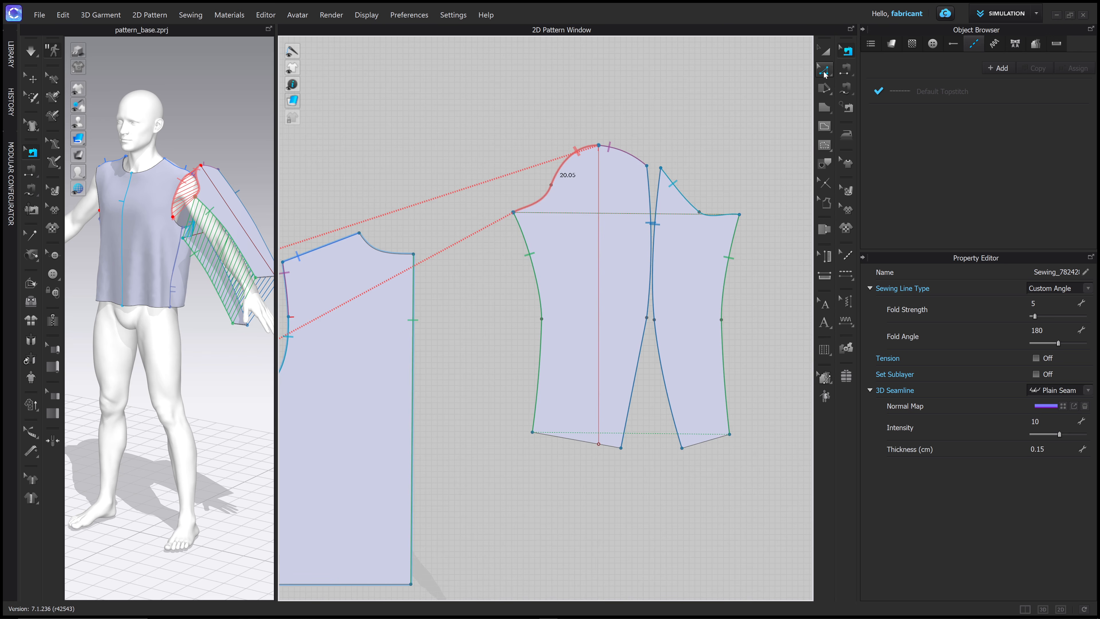
{"action": "left_click", "coordinate": [823, 73]}
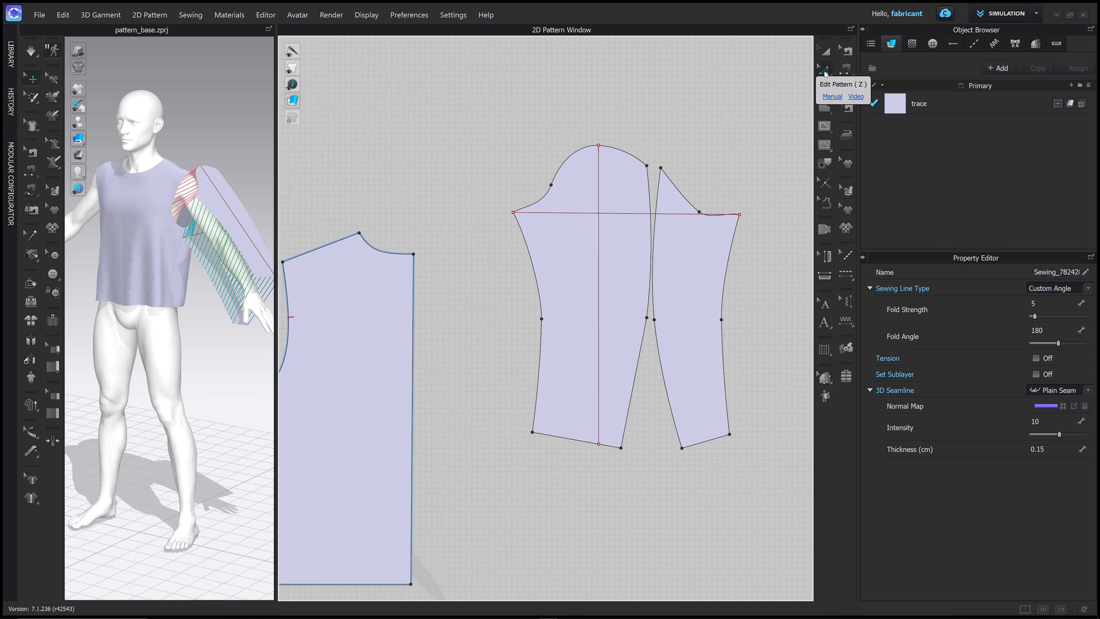
{"action": "left_click_drag", "start_coordinate": [533, 238], "coordinate": [537, 241]}
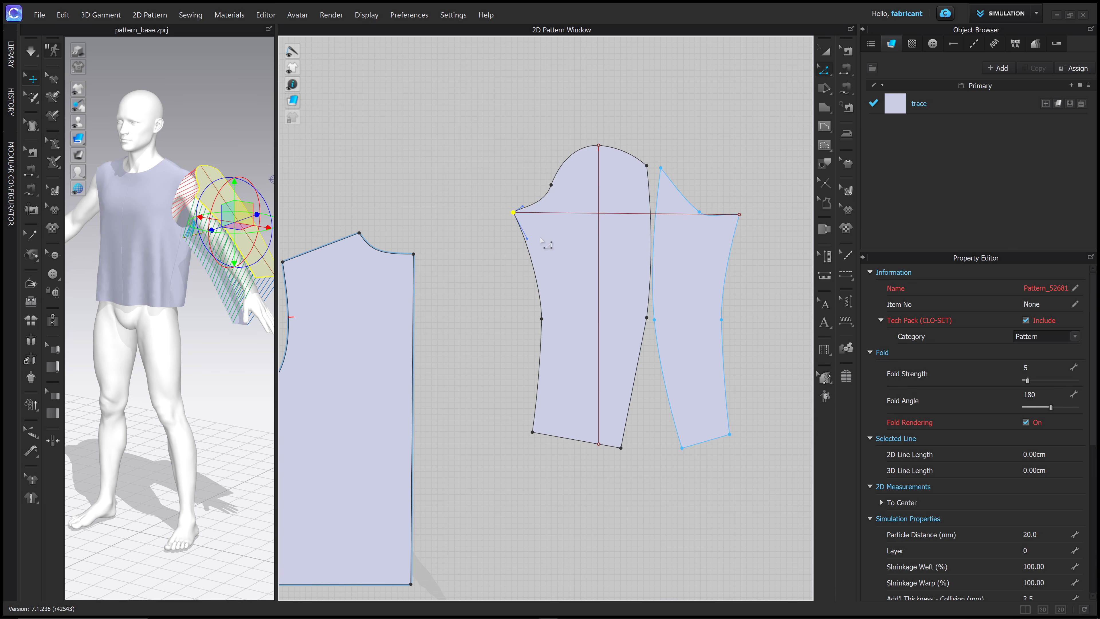
{"action": "key", "text": "Left"}
{"action": "key", "text": "Left"}
{"action": "key", "text": "Left"}
{"action": "key", "text": "Left"}
- Shift the curve point on the large sleeve's front cap slightly outward and smooth the adjoining cap curves
{"action": "left_click", "coordinate": [544, 196]}
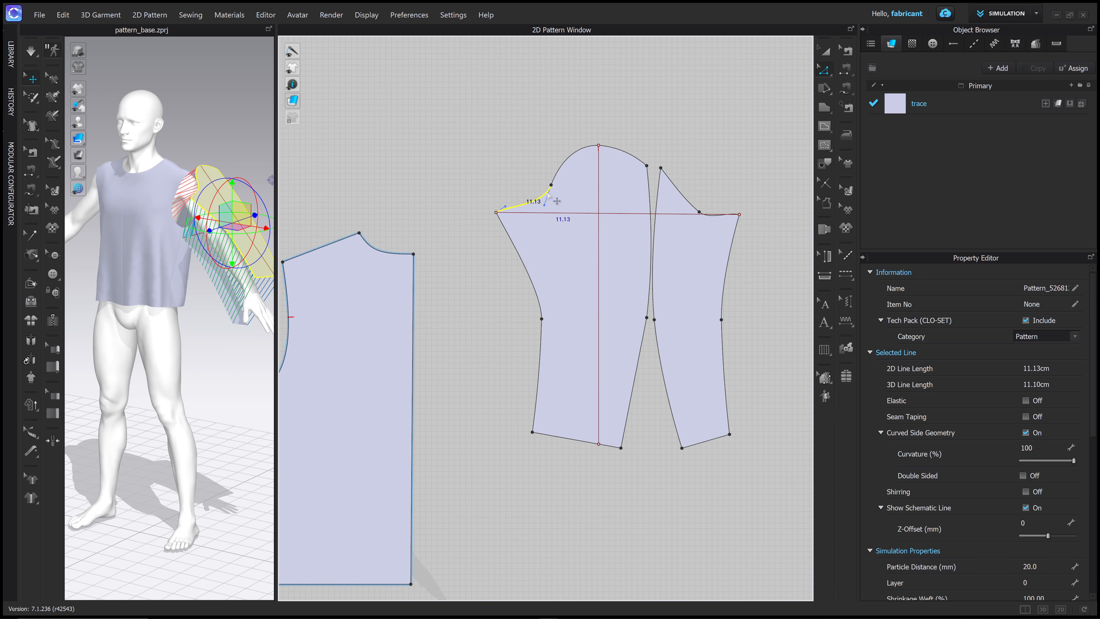
{"action": "left_click_drag", "start_coordinate": [551, 185], "coordinate": [518, 213]}
{"action": "left_click", "coordinate": [550, 177]}
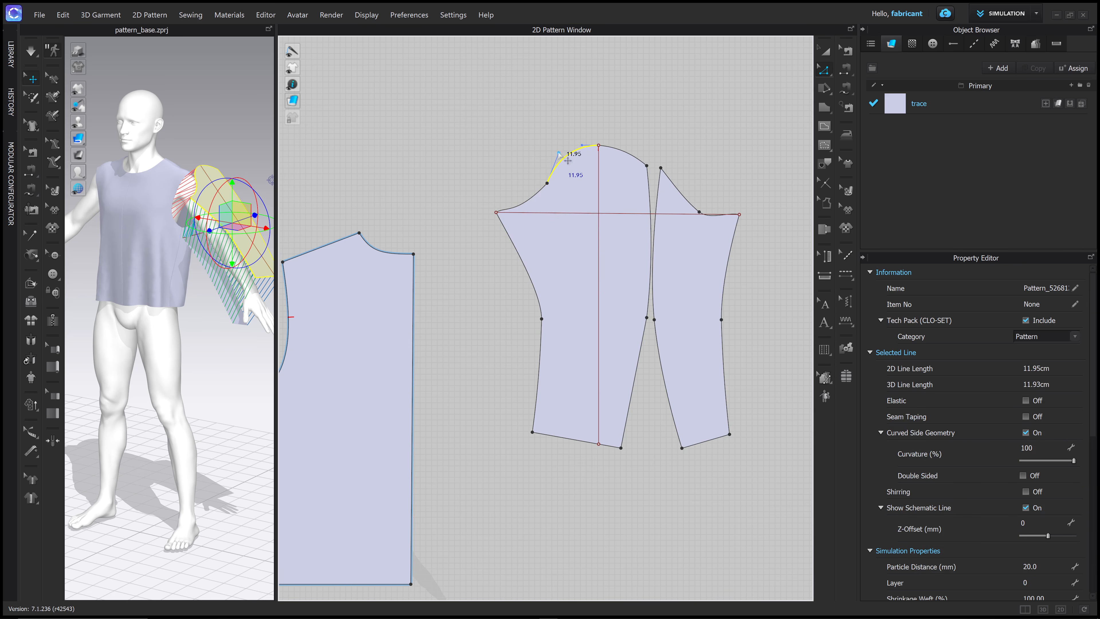
{"action": "left_click_drag", "start_coordinate": [558, 152], "coordinate": [662, 177]}
{"action": "left_click", "coordinate": [592, 139]}
- Flatten the upper curve of the large sleeve's side seam facing the small sleeve piece, to about 26.19 cm long
{"action": "scroll", "coordinate": [663, 171], "scroll_direction": "up", "scroll_amount": 5}
{"action": "scroll", "coordinate": [671, 350], "scroll_direction": "up", "scroll_amount": 4}
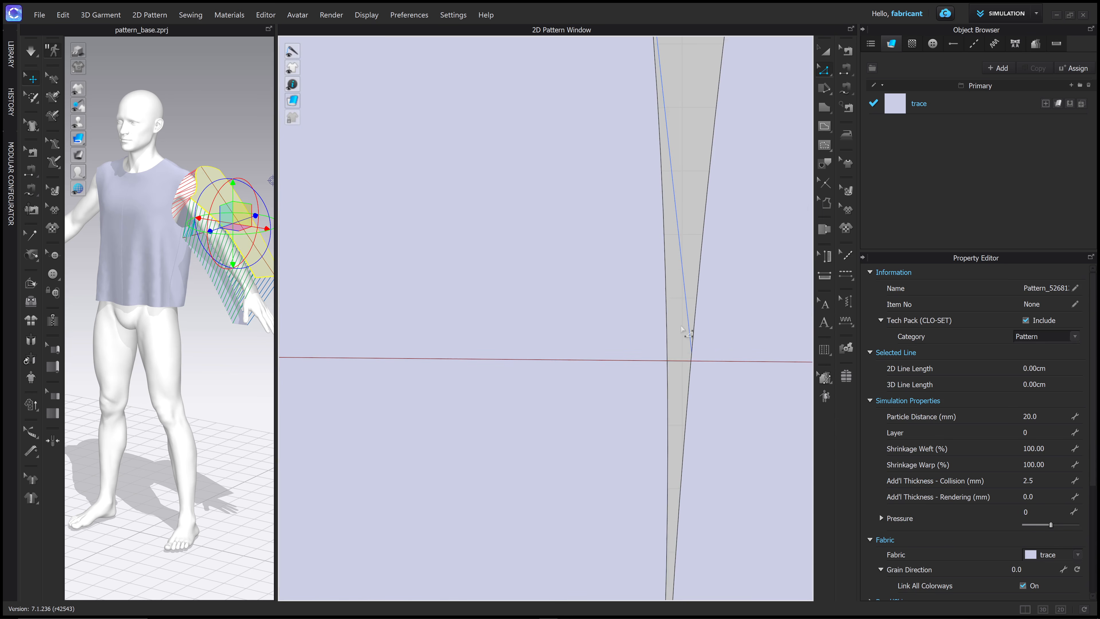
{"action": "left_click", "coordinate": [686, 332]}
{"action": "scroll", "coordinate": [686, 332], "scroll_direction": "down", "scroll_amount": 6}
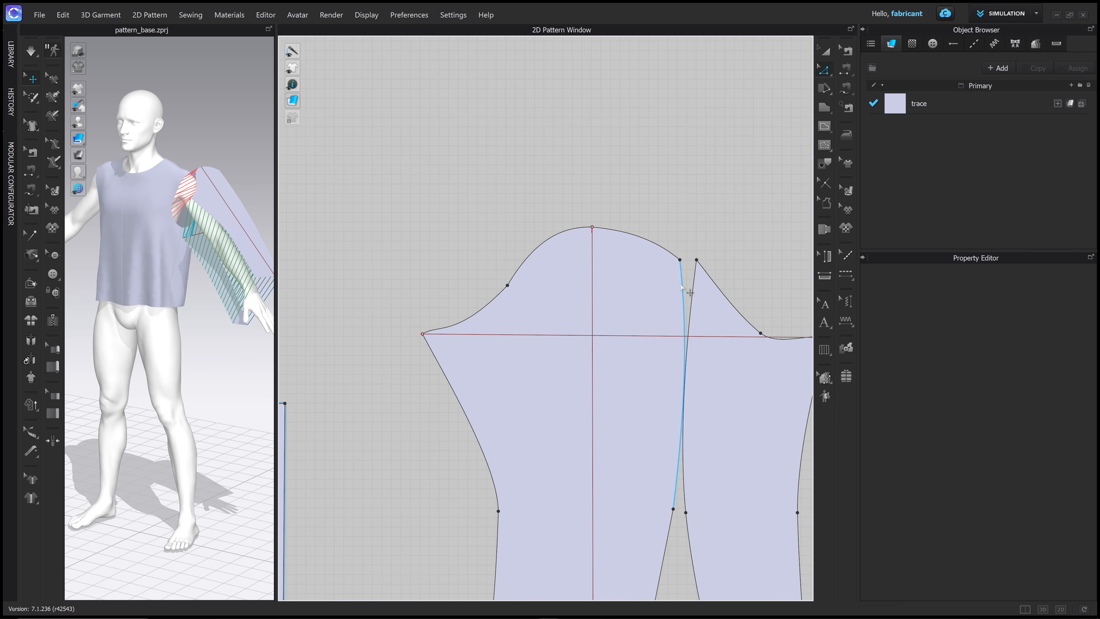
{"action": "left_click", "coordinate": [681, 286]}
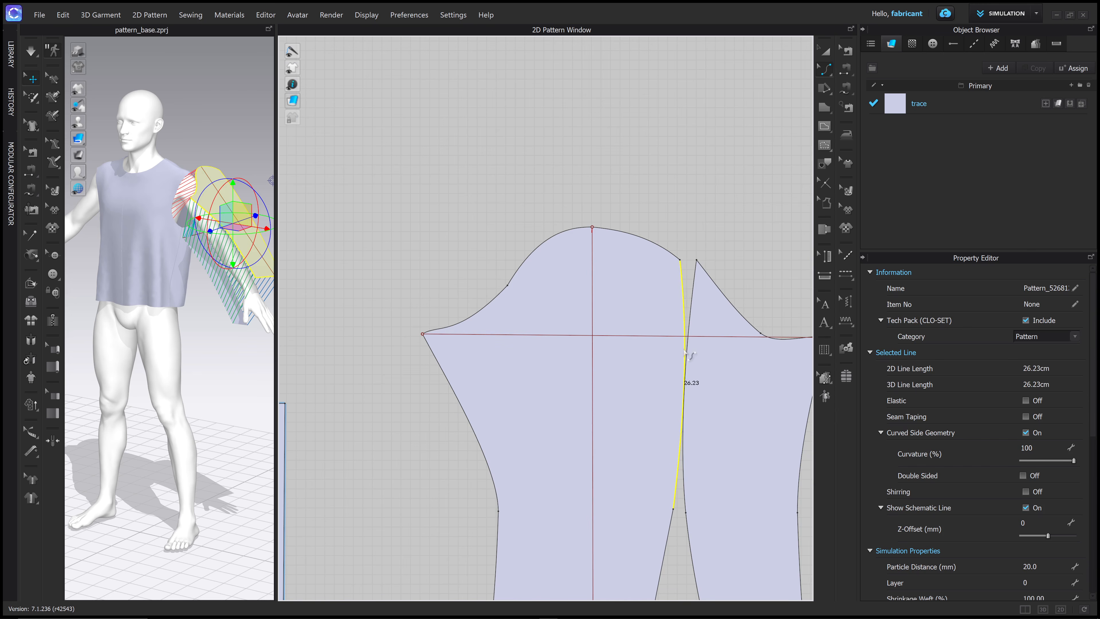
{"action": "left_click_drag", "start_coordinate": [687, 354], "coordinate": [681, 352]}
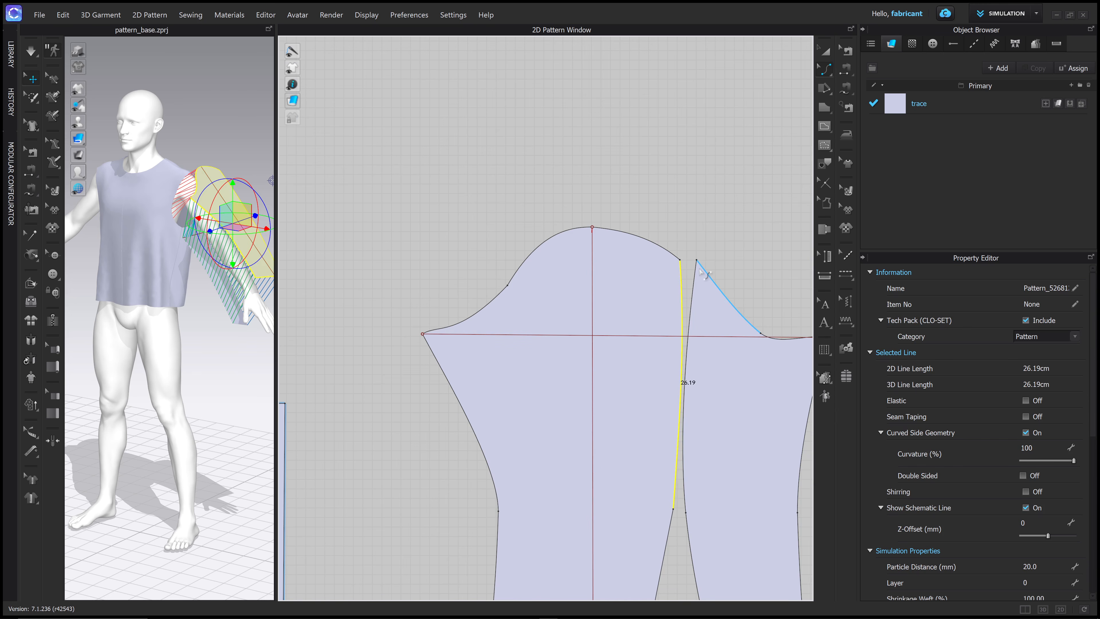
- Shift the small sleeve piece's top corner toward the large sleeve piece and reshape the adjoining side curve to about 26.14 cm long
{"action": "key", "text": "z"}
{"action": "left_click_drag", "start_coordinate": [696, 261], "coordinate": [690, 263]}
{"action": "left_click_drag", "start_coordinate": [677, 363], "coordinate": [686, 365]}
- Curve the large sleeve's lower side edge facing the small piece to about 23.24 cm and reshape its upper underarm seam to about 20.47 cm
{"action": "middle_click_drag", "start_coordinate": [666, 547], "coordinate": [677, 295]}
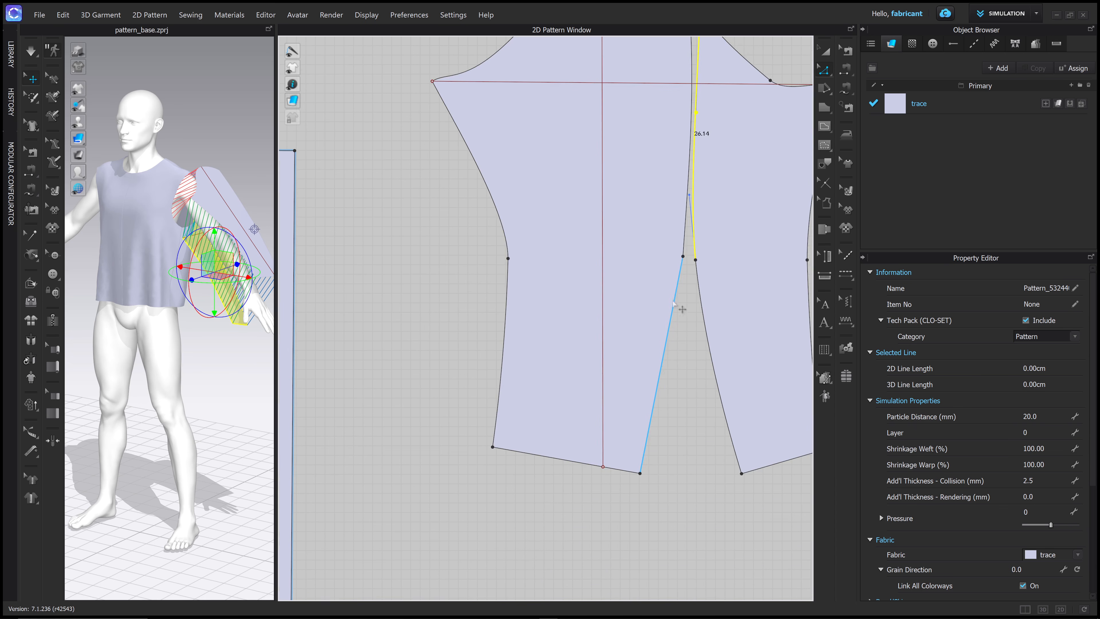
{"action": "key", "text": "c"}
{"action": "left_click", "coordinate": [663, 371]}
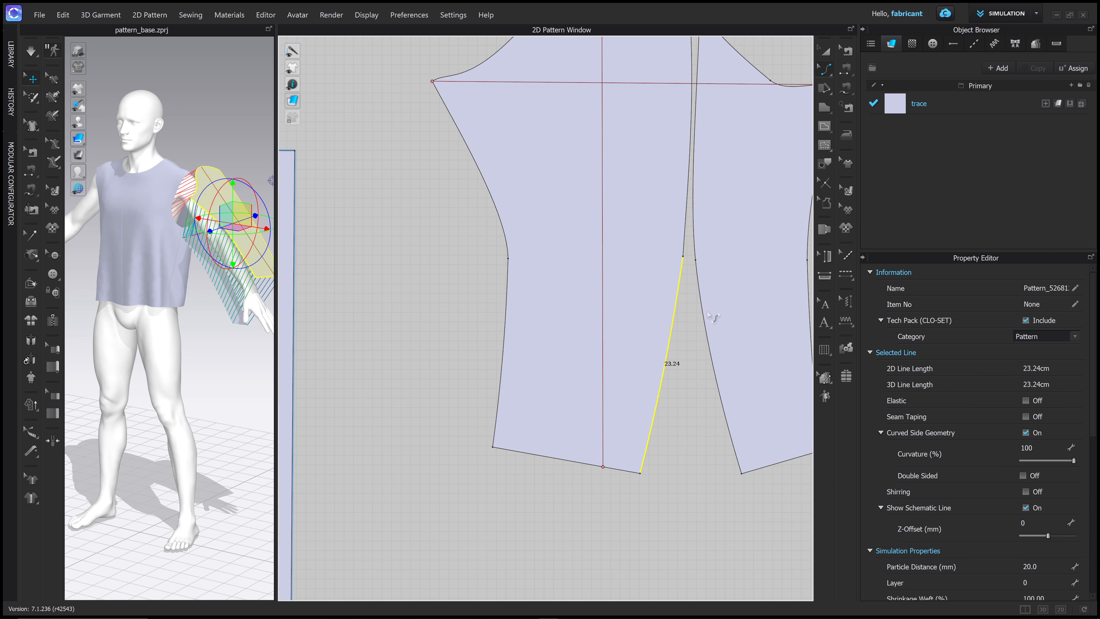
{"action": "middle_click_drag", "start_coordinate": [711, 217], "coordinate": [701, 346]}
{"action": "scroll", "coordinate": [689, 139], "scroll_direction": "up", "scroll_amount": 4}
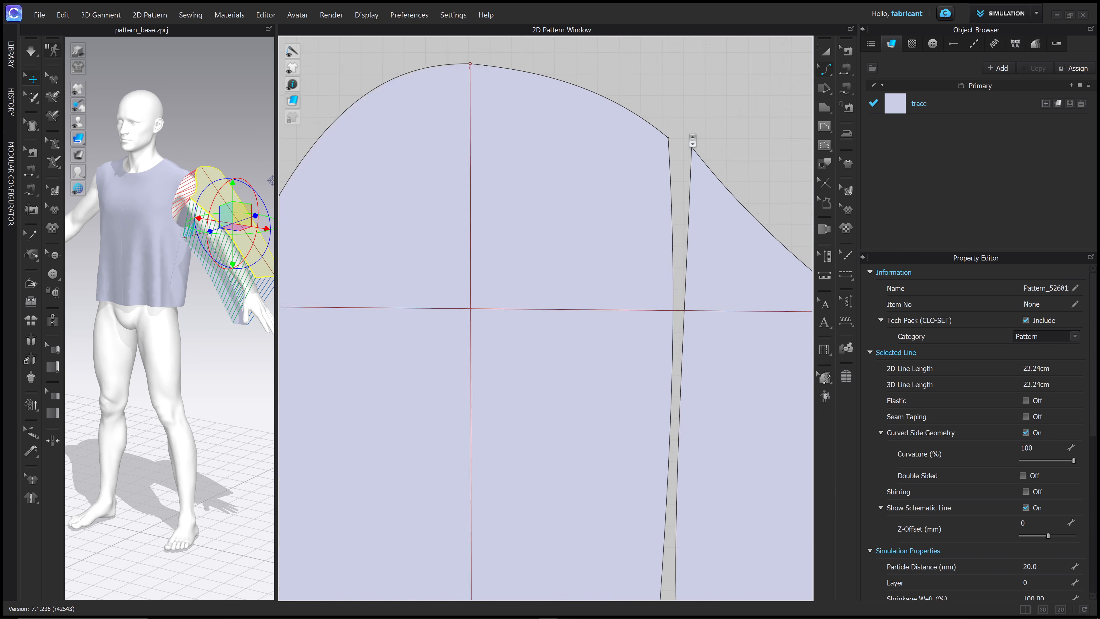
{"action": "scroll", "coordinate": [684, 143], "scroll_direction": "down", "scroll_amount": 6}
{"action": "middle_click_drag", "start_coordinate": [570, 175], "coordinate": [499, 226]}
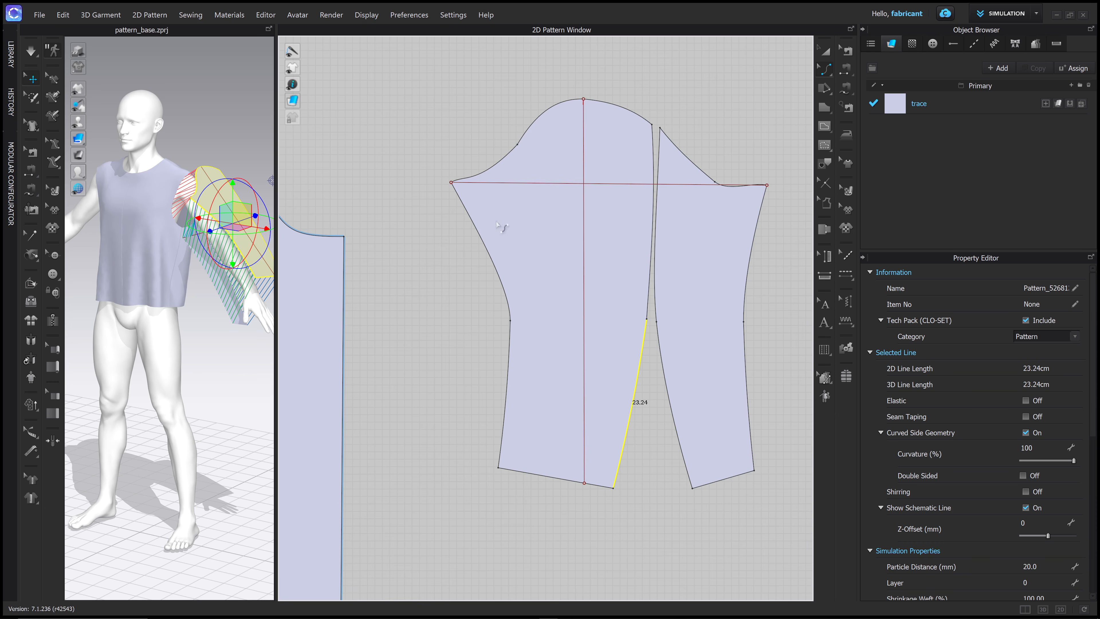
{"action": "left_click", "coordinate": [482, 234]}
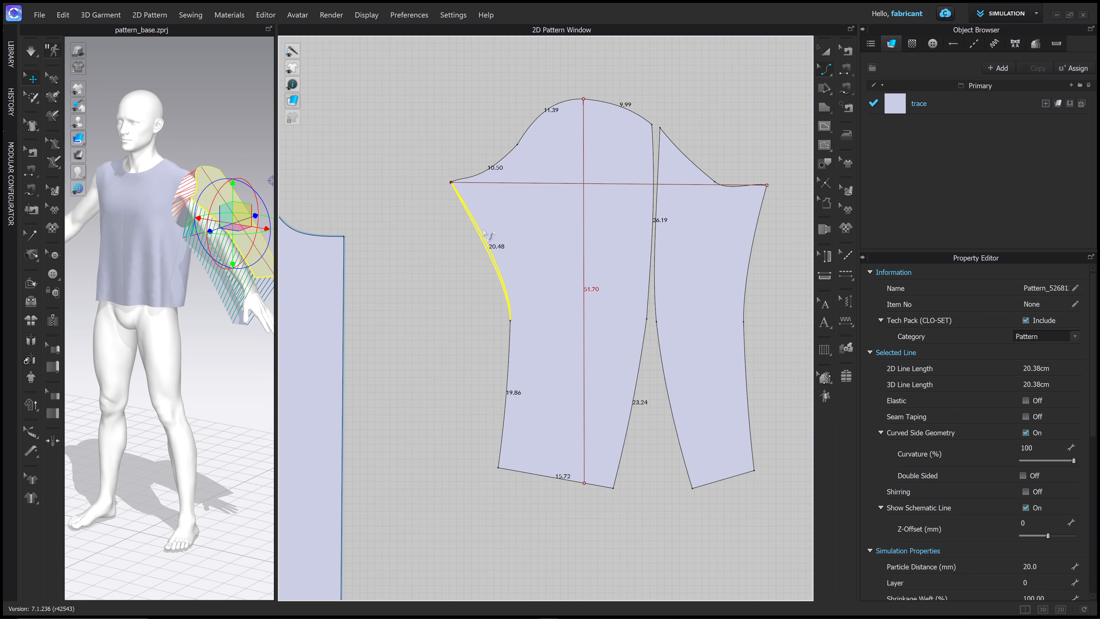
{"action": "left_click_drag", "start_coordinate": [483, 228], "coordinate": [483, 229]}
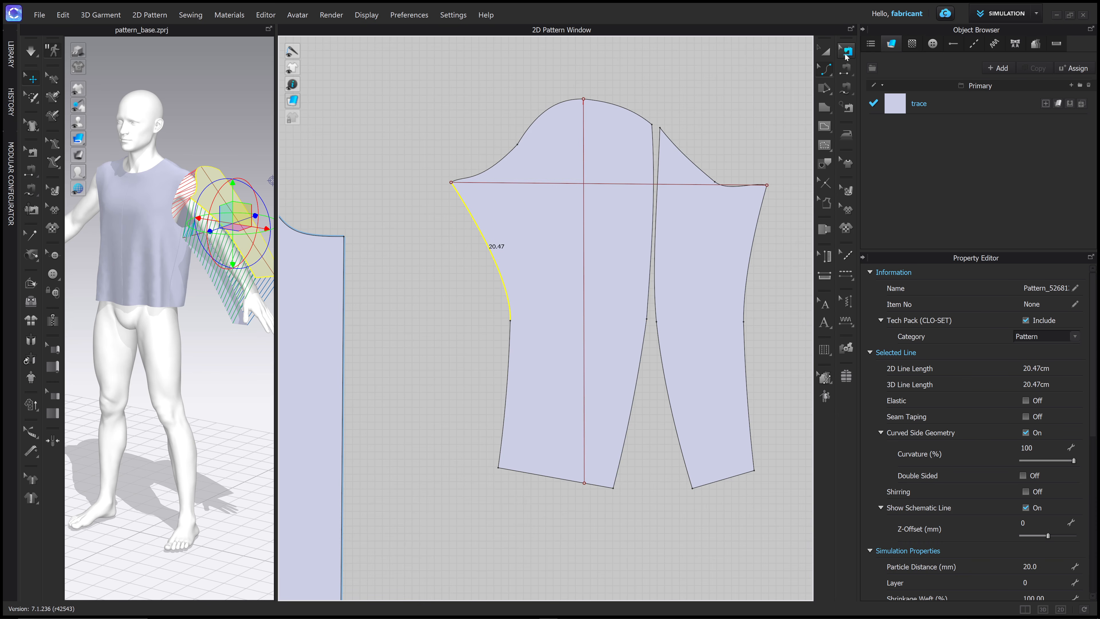
- Extend the front armhole side of the large sleeve cap's seam to 21.89 cm to match the cap curve, using Edit Sewing
{"action": "scroll", "coordinate": [456, 196], "scroll_direction": "down", "scroll_amount": 2}
{"action": "middle_click_drag", "start_coordinate": [456, 197], "coordinate": [503, 214]}
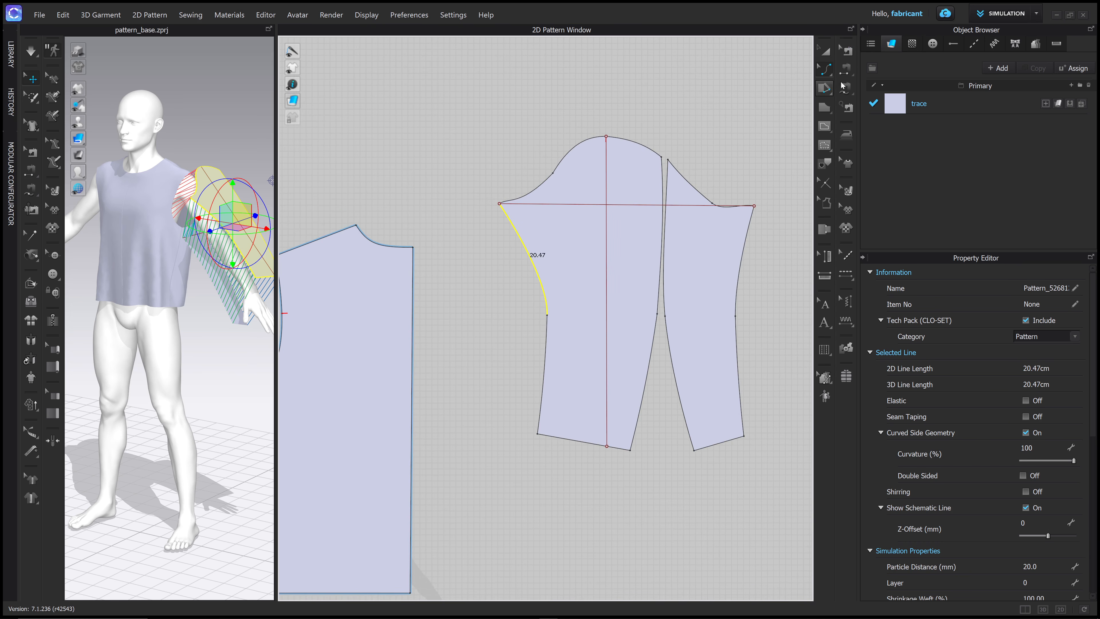
{"action": "left_click", "coordinate": [847, 50]}
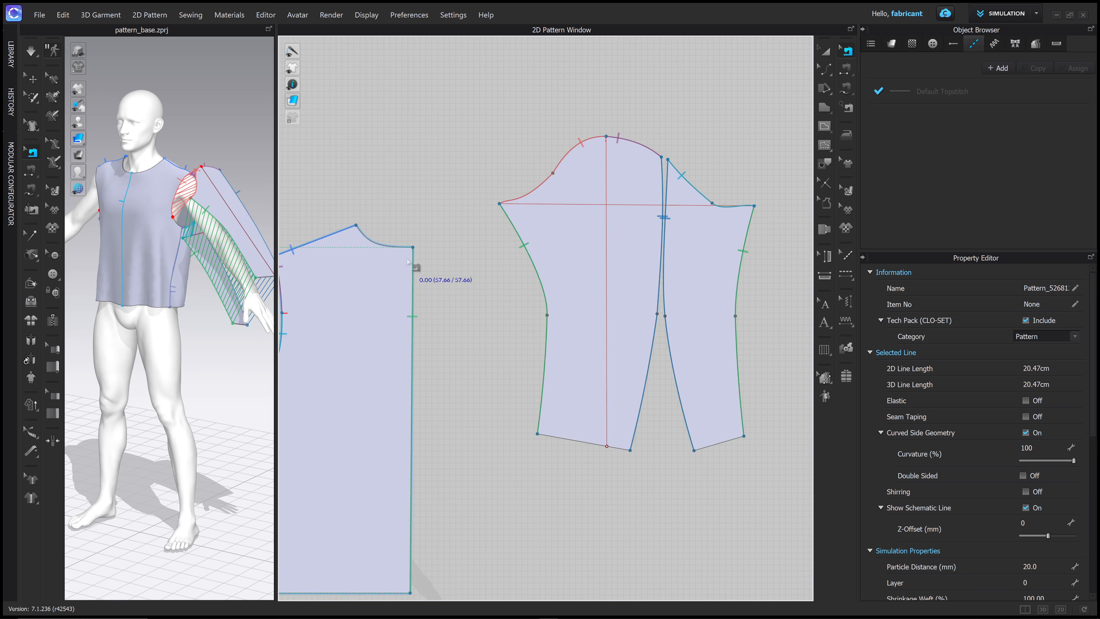
{"action": "middle_click_drag", "start_coordinate": [412, 263], "coordinate": [565, 200]}
{"action": "left_click", "coordinate": [679, 132]}
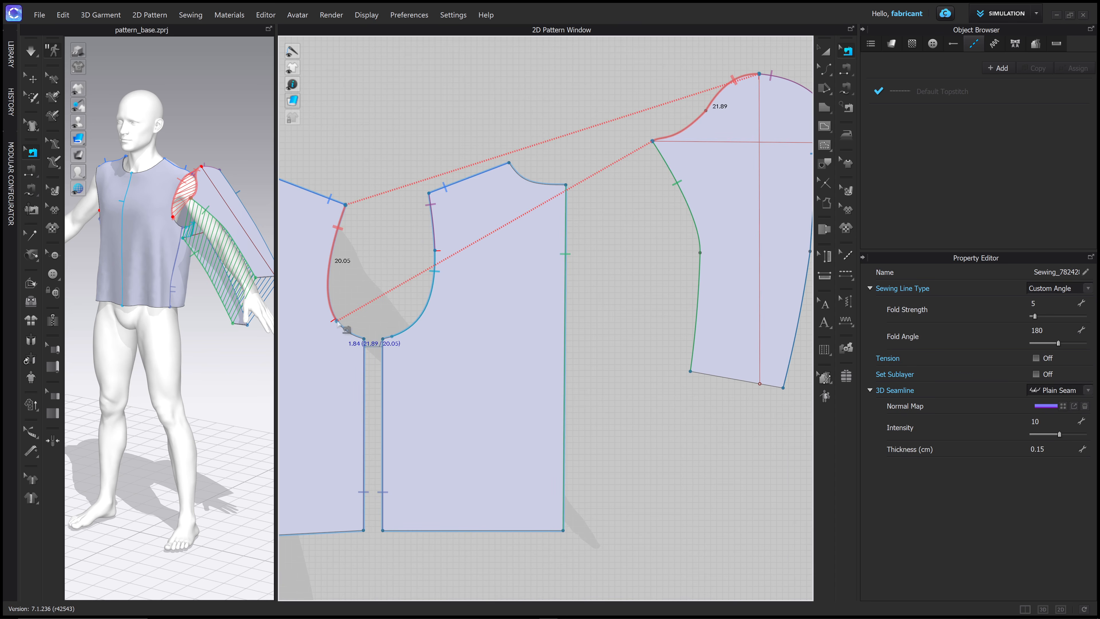
{"action": "left_click_drag", "start_coordinate": [337, 321], "coordinate": [348, 331]}
{"action": "middle_click_drag", "start_coordinate": [366, 331], "coordinate": [379, 321]}
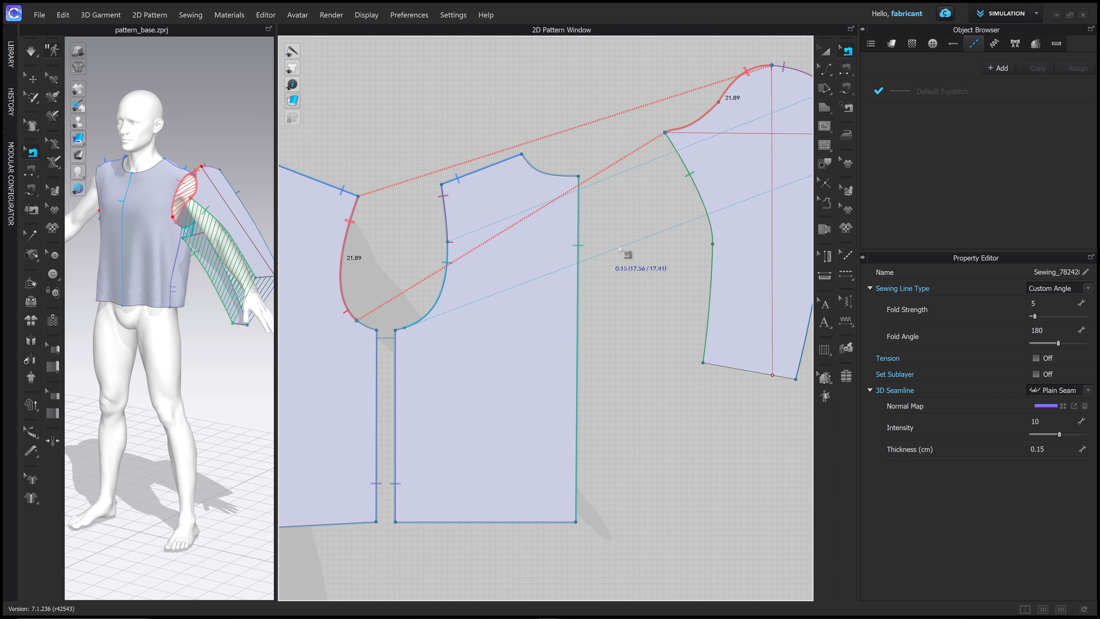
- Examine the sleeve and armhole seam connections on the patterns and around the avatar's arm and side
{"action": "scroll", "coordinate": [624, 245], "scroll_direction": "down", "scroll_amount": 1}
{"action": "middle_click_drag", "start_coordinate": [624, 245], "coordinate": [585, 245]}
{"action": "scroll", "coordinate": [536, 281], "scroll_direction": "down", "scroll_amount": 1}
{"action": "right_click_drag", "start_coordinate": [195, 287], "coordinate": [160, 290]}
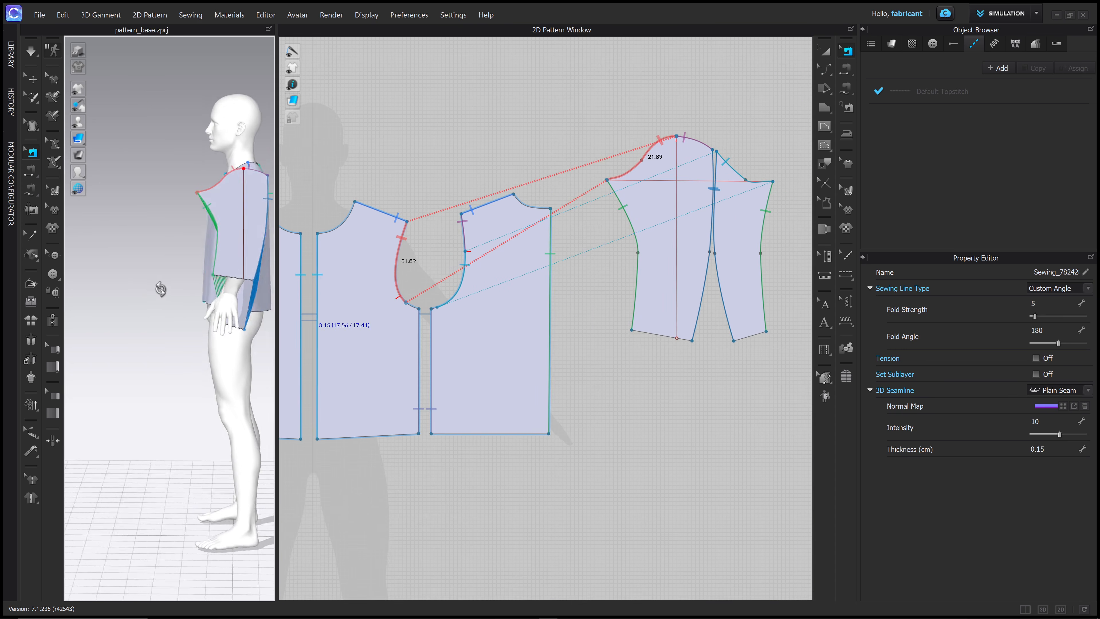
{"action": "mouse_move", "coordinate": [237, 288]}
{"action": "middle_mouse_down"}
{"action": "mouse_move", "coordinate": [159, 307]}
{"action": "mouse_move", "coordinate": [239, 306]}
{"action": "middle_mouse_up"}
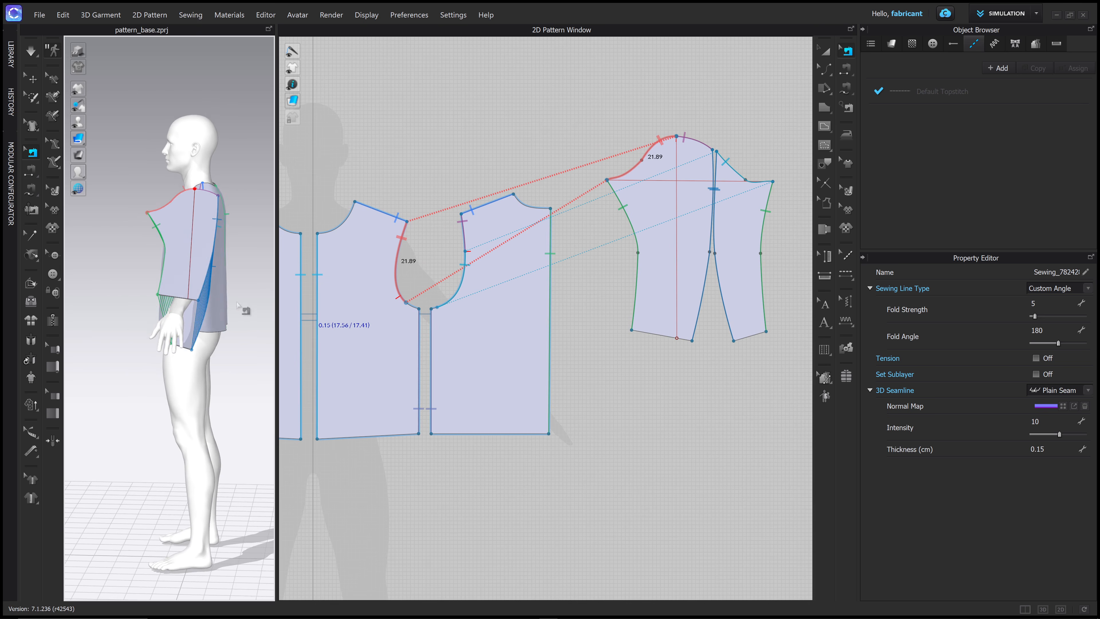
{"action": "mouse_move", "coordinate": [240, 306]}
{"action": "right_mouse_down"}
{"action": "mouse_move", "coordinate": [265, 299]}
{"action": "mouse_move", "coordinate": [239, 303]}
{"action": "right_mouse_up"}
{"action": "scroll", "coordinate": [421, 319], "scroll_direction": "up", "scroll_amount": 3}
{"action": "scroll", "coordinate": [422, 321], "scroll_direction": "down", "scroll_amount": 2}
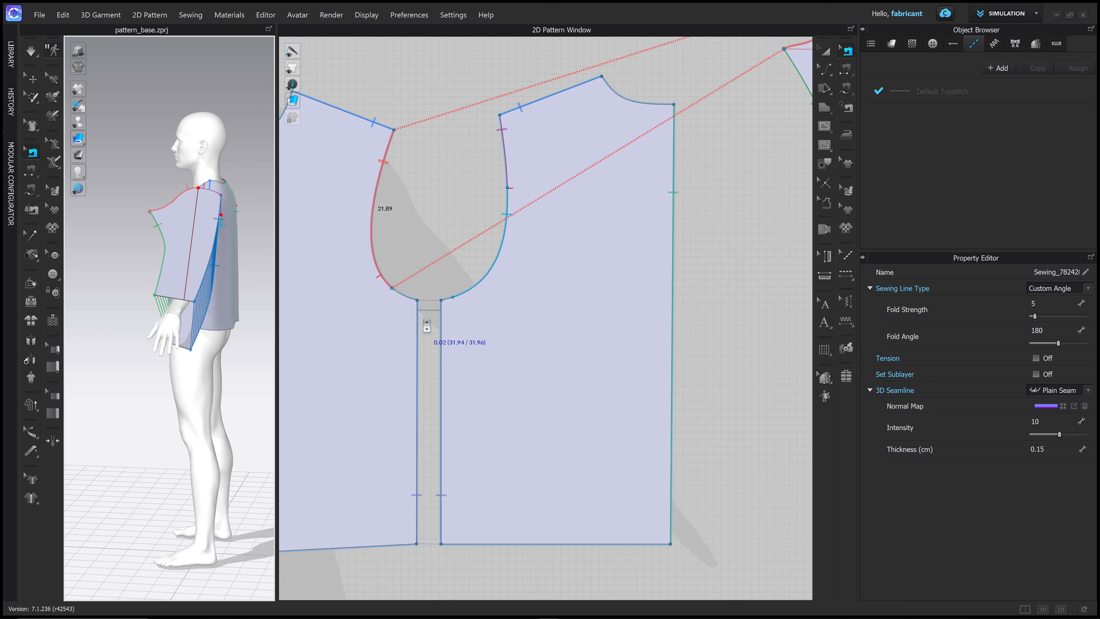
{"action": "scroll", "coordinate": [505, 288], "scroll_direction": "down", "scroll_amount": 3}
{"action": "scroll", "coordinate": [607, 273], "scroll_direction": "up", "scroll_amount": 1}
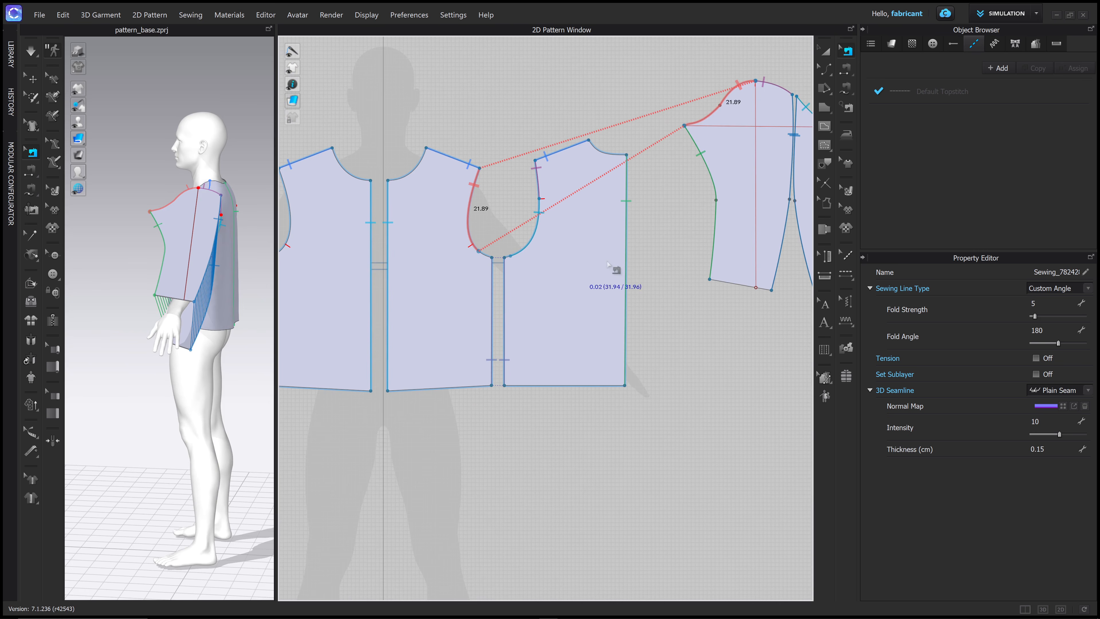
{"action": "right_click_drag", "start_coordinate": [204, 270], "coordinate": [273, 266]}
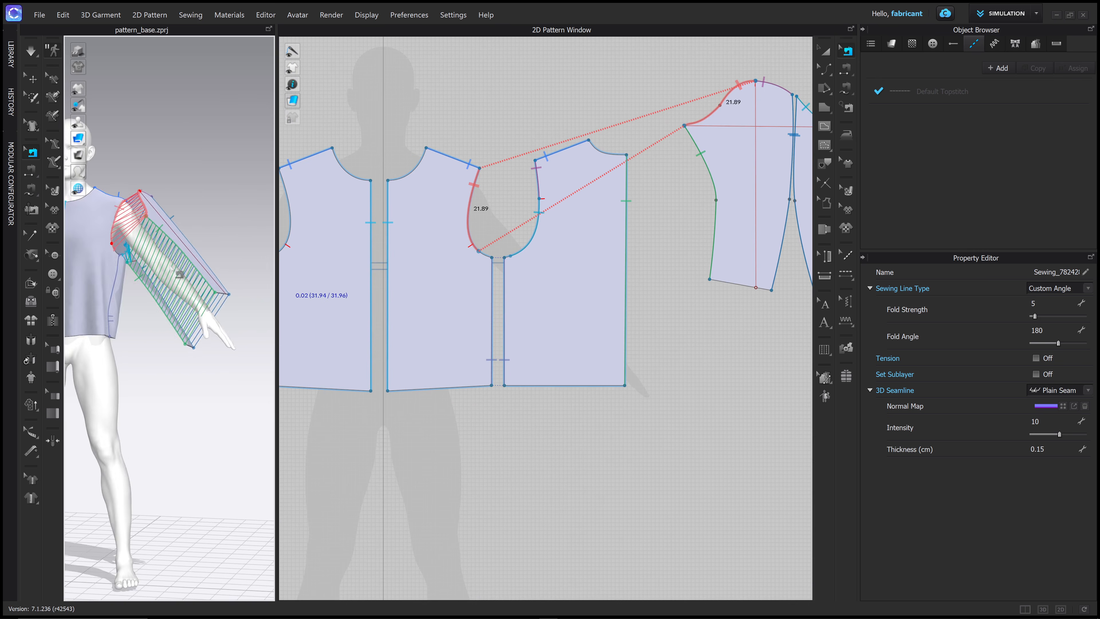
{"action": "middle_click_drag", "start_coordinate": [182, 271], "coordinate": [272, 270]}
{"action": "right_click_drag", "start_coordinate": [206, 268], "coordinate": [249, 271]}
- Narrow the back bodice by moving its side seam edge horizontally inward, using Edit Pattern
{"action": "scroll", "coordinate": [514, 283], "scroll_direction": "up", "scroll_amount": 5}
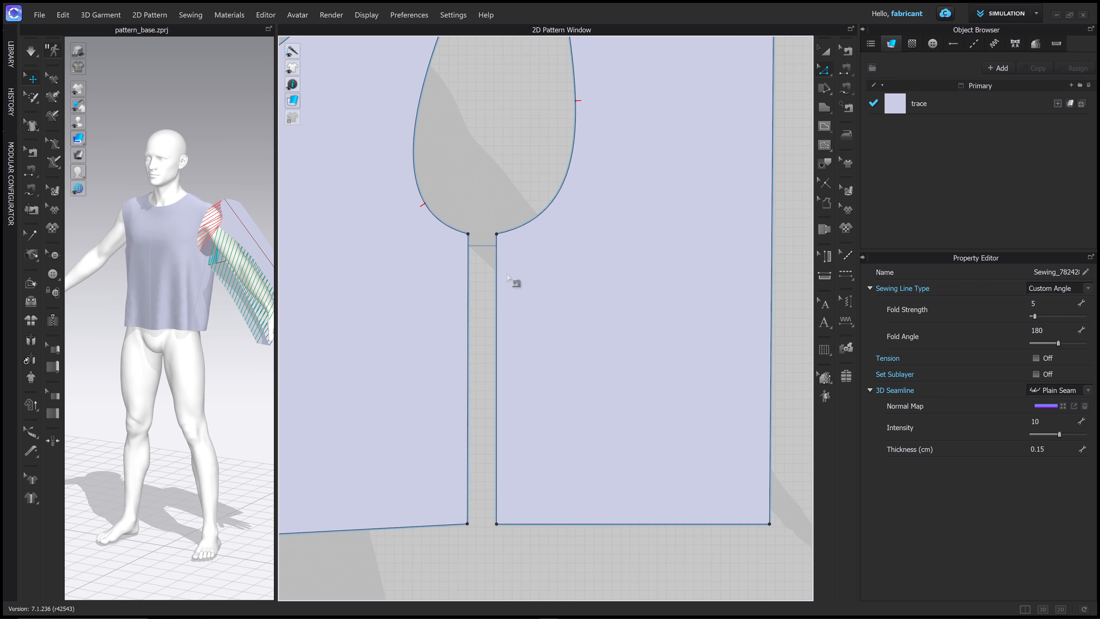
{"action": "key", "text": "z"}
{"action": "left_click", "coordinate": [496, 281]}
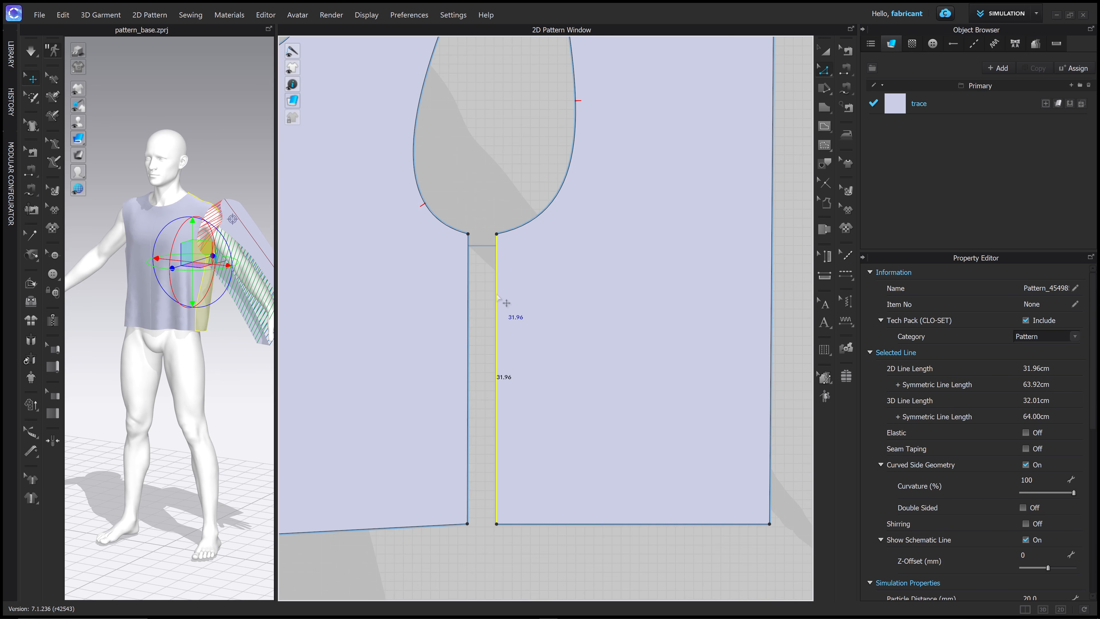
{"action": "key", "text": "shift+Right"}
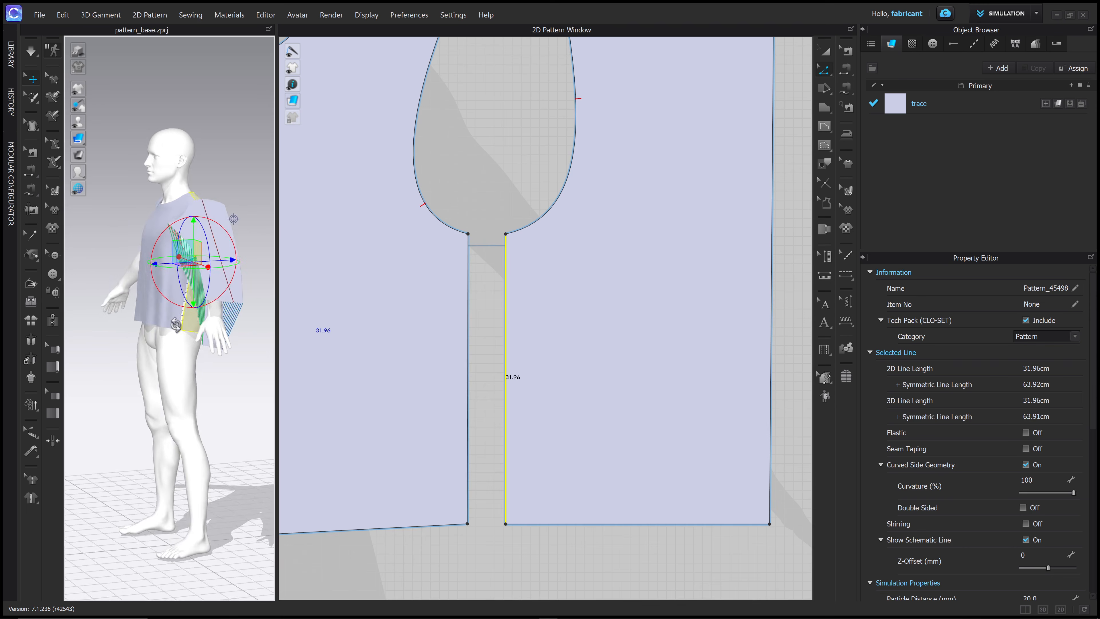
{"action": "right_click_drag", "start_coordinate": [130, 303], "coordinate": [184, 300]}
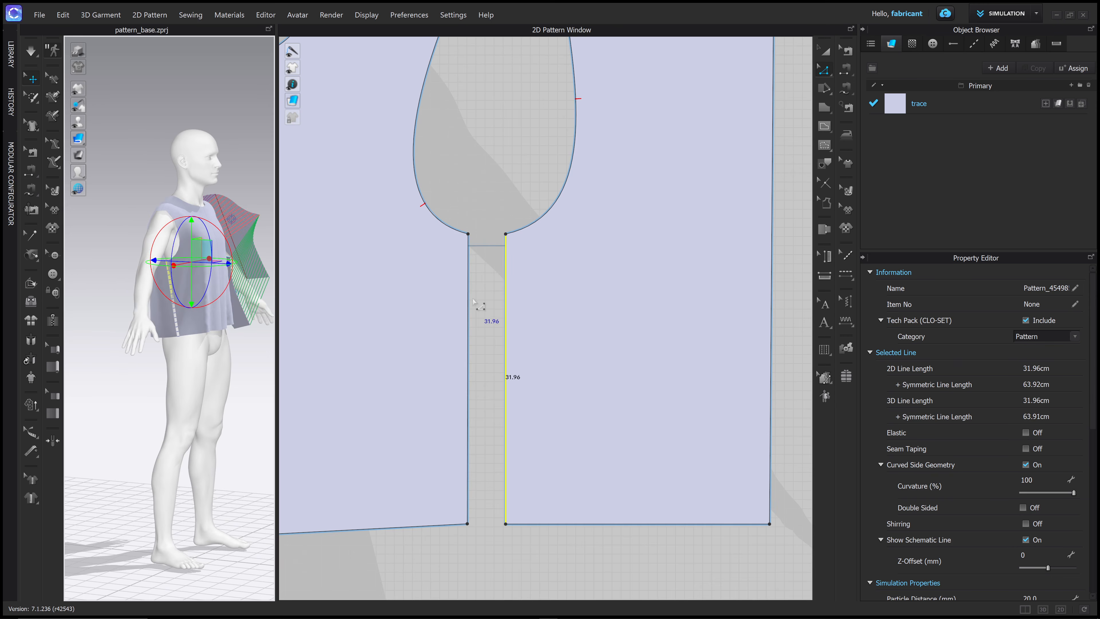
- Compare the sleeve cap seam lengths with the front and back armhole seams, using Edit Sewing
{"action": "scroll", "coordinate": [478, 304], "scroll_direction": "down", "scroll_amount": 3}
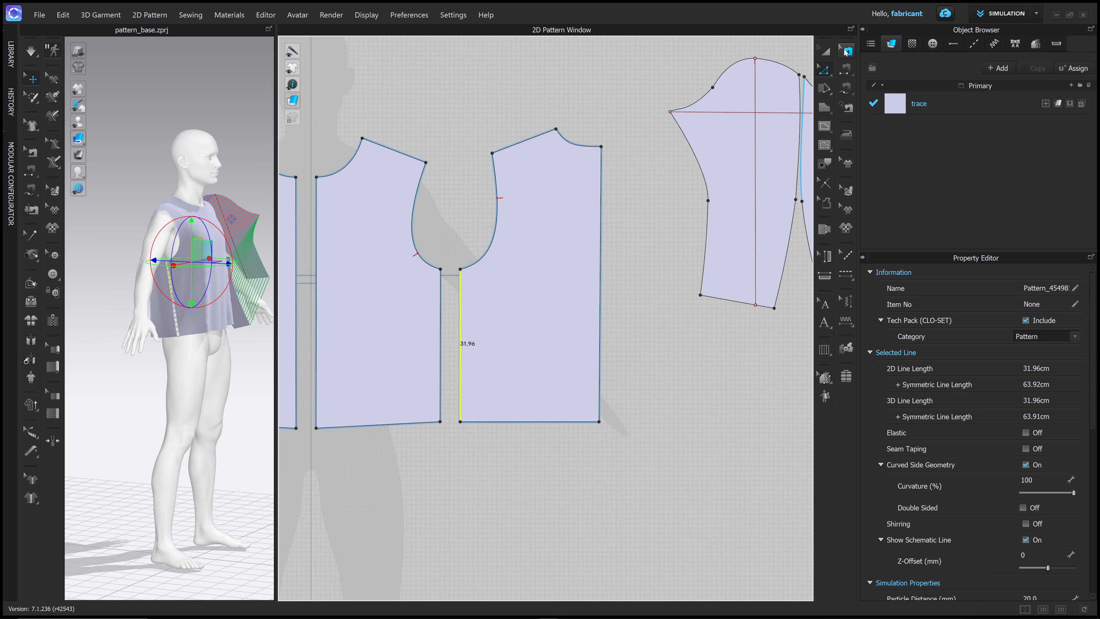
{"action": "left_click", "coordinate": [846, 51]}
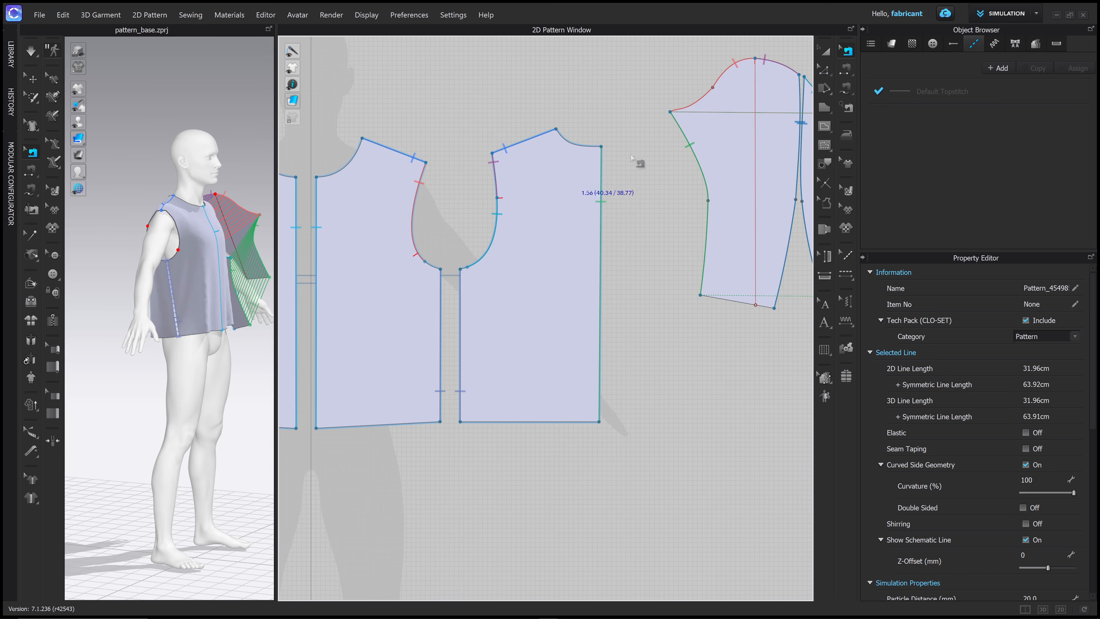
{"action": "mouse_move", "coordinate": [634, 161]}
{"action": "right_mouse_down"}
{"action": "mouse_move", "coordinate": [621, 167]}
{"action": "mouse_move", "coordinate": [626, 177]}
{"action": "right_mouse_up"}
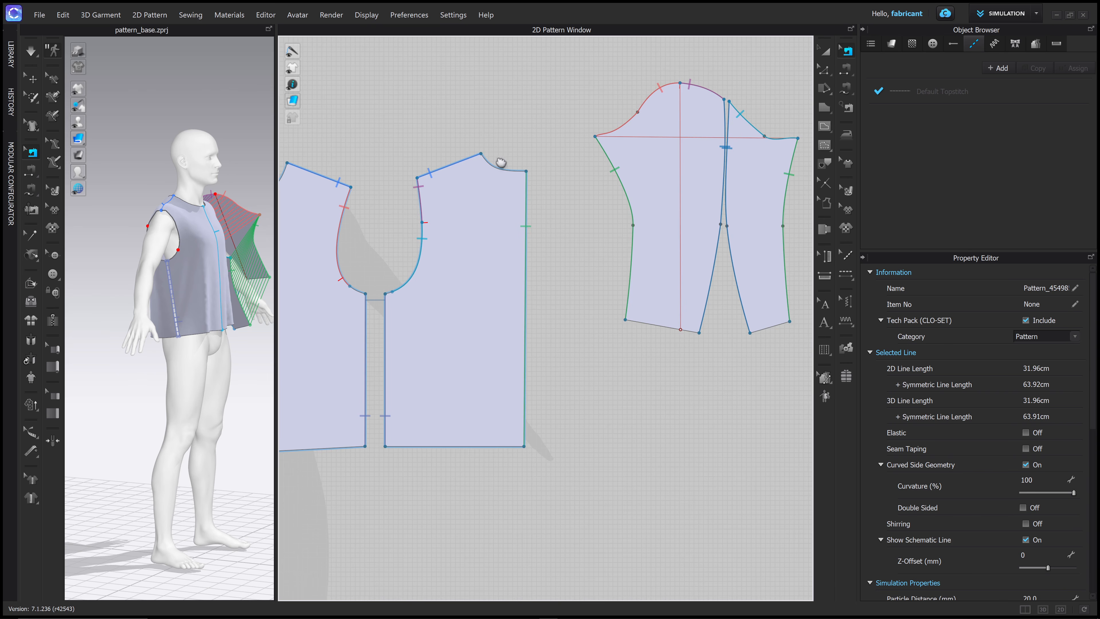
{"action": "right_click_drag", "start_coordinate": [501, 162], "coordinate": [521, 161]}
{"action": "left_click", "coordinate": [655, 113]}
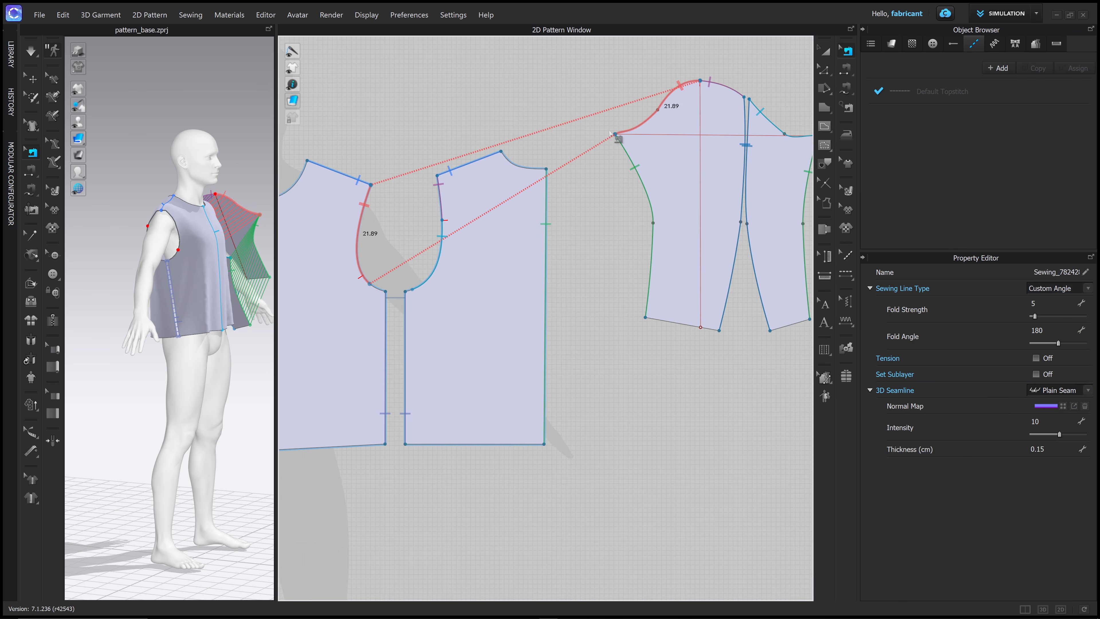
{"action": "right_click_drag", "start_coordinate": [701, 87], "coordinate": [662, 88]}
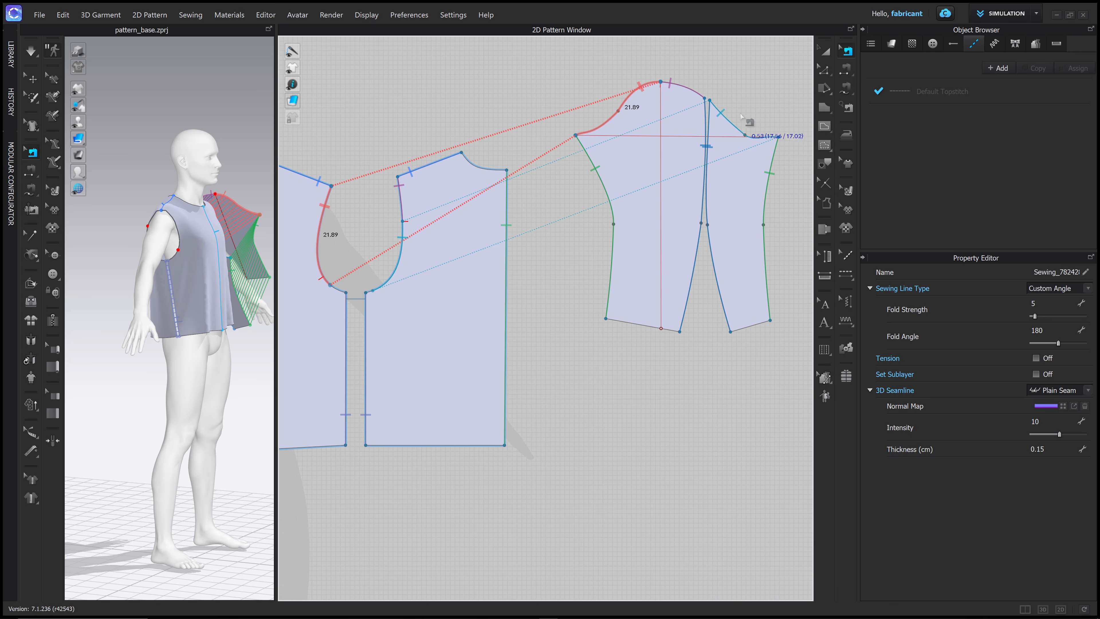
{"action": "middle_click_drag", "start_coordinate": [417, 112], "coordinate": [444, 113]}
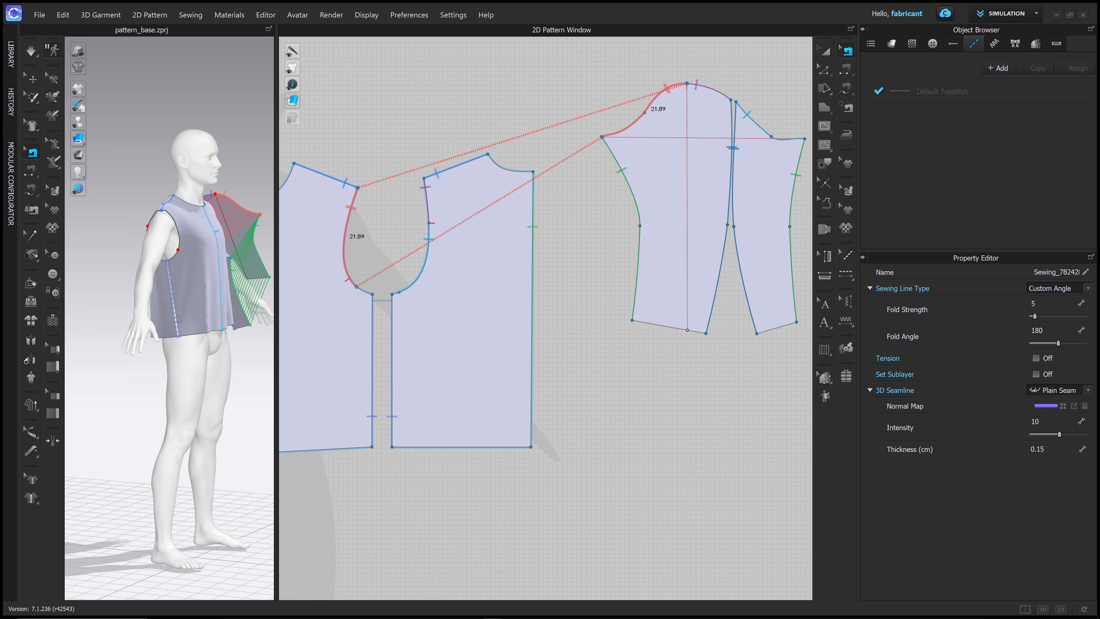
{"action": "scroll", "coordinate": [600, 137], "scroll_direction": "up", "scroll_amount": 3}
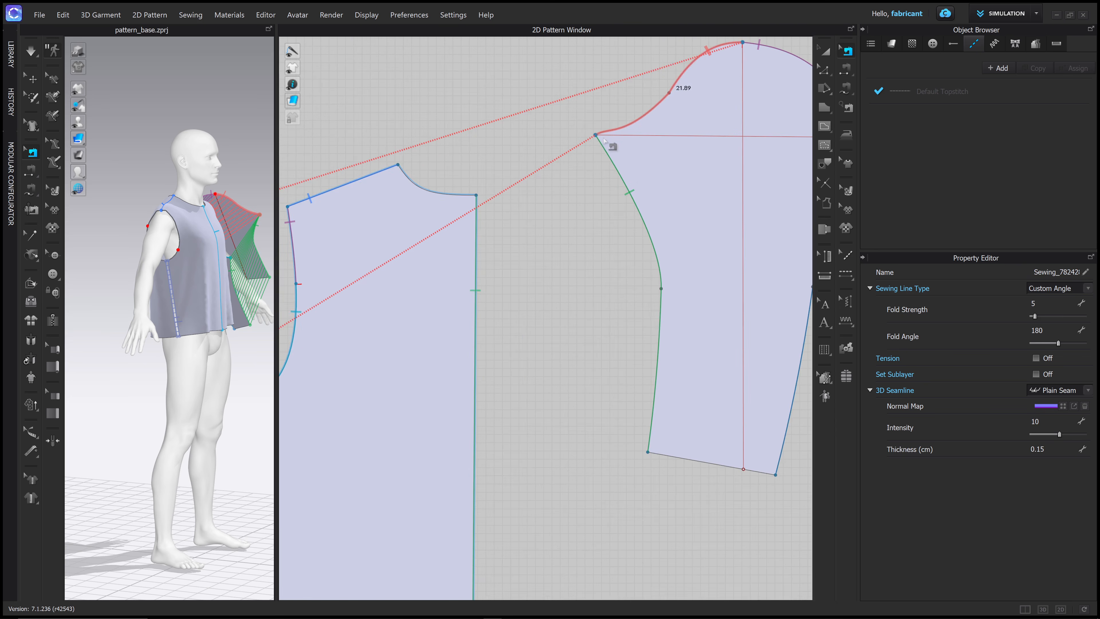
{"action": "scroll", "coordinate": [601, 138], "scroll_direction": "down", "scroll_amount": 4}
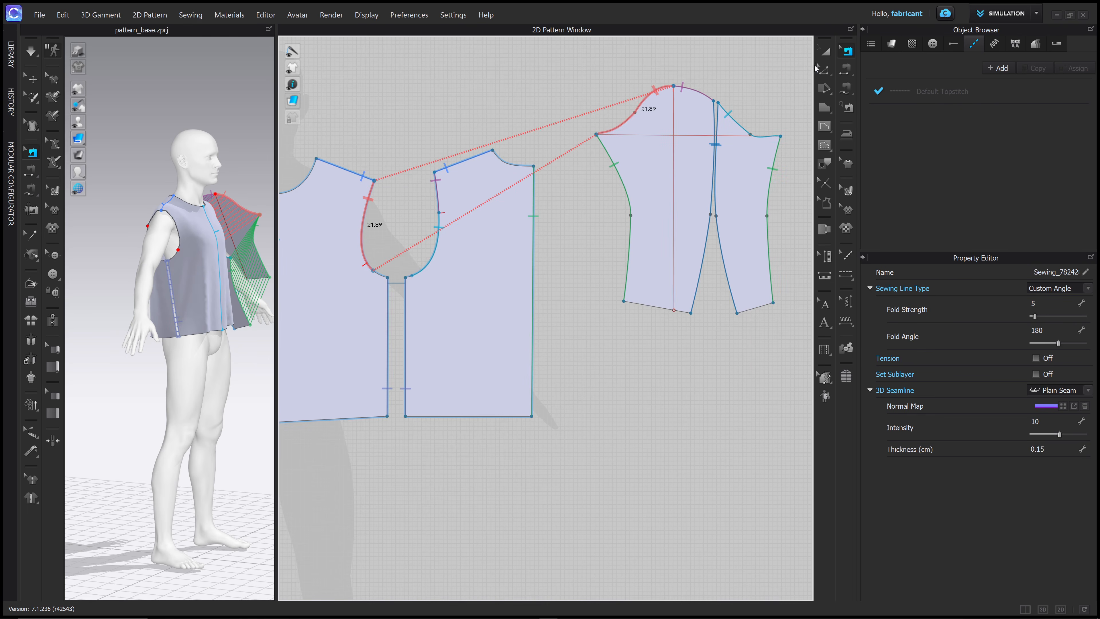
- Move the large sleeve piece's front underarm corner slightly outward, using Edit Pattern
{"action": "left_click", "coordinate": [824, 69]}
{"action": "left_click", "coordinate": [627, 166]}
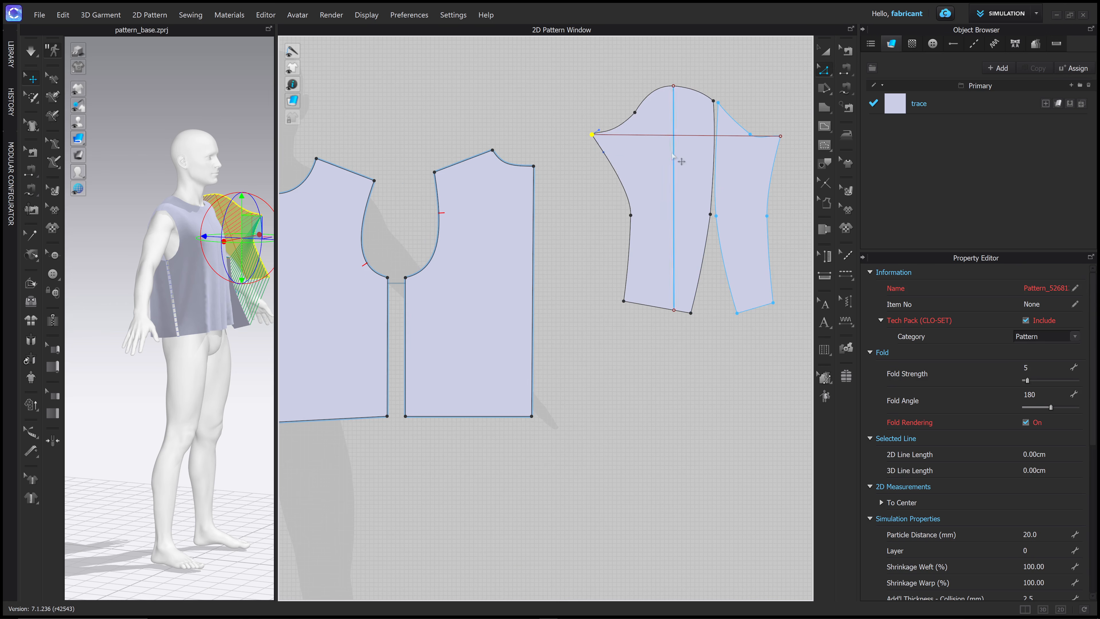
{"action": "middle_click_drag", "start_coordinate": [673, 154], "coordinate": [617, 177]}
- Extend the facing top corners of the large and small sleeve pieces toward each other until the pieces overlap
{"action": "scroll", "coordinate": [662, 124], "scroll_direction": "up", "scroll_amount": 4}
{"action": "left_click_drag", "start_coordinate": [642, 123], "coordinate": [650, 124]}
{"action": "left_click_drag", "start_coordinate": [657, 129], "coordinate": [643, 130]}
{"action": "scroll", "coordinate": [692, 160], "scroll_direction": "down", "scroll_amount": 3}
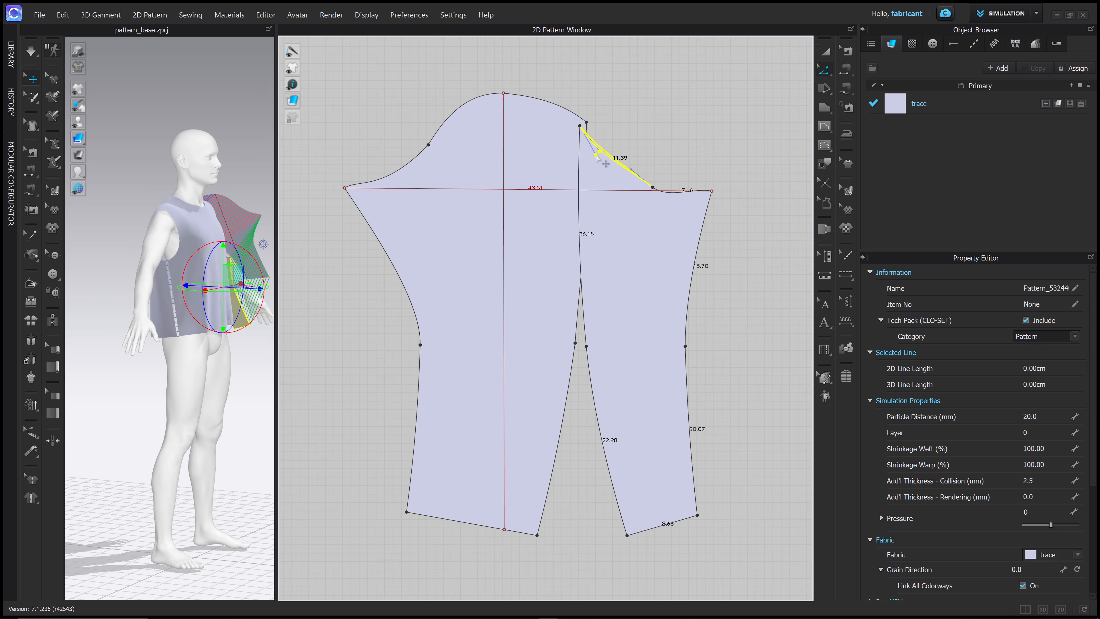
- Reshape the small sleeve's cap curve near the underarm to about 7.61 cm and move the piece clear of the large sleeve piece
{"action": "left_click", "coordinate": [650, 189]}
{"action": "left_click_drag", "start_coordinate": [651, 189], "coordinate": [622, 174]}
{"action": "left_click", "coordinate": [672, 194]}
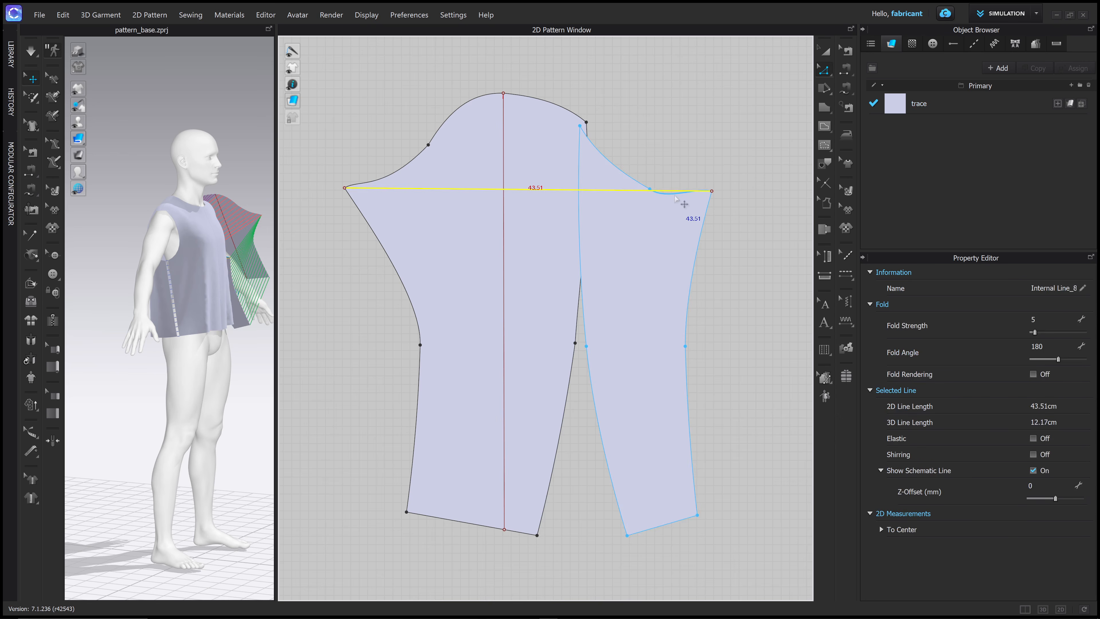
{"action": "left_click", "coordinate": [676, 198]}
{"action": "left_click_drag", "start_coordinate": [693, 187], "coordinate": [674, 208]}
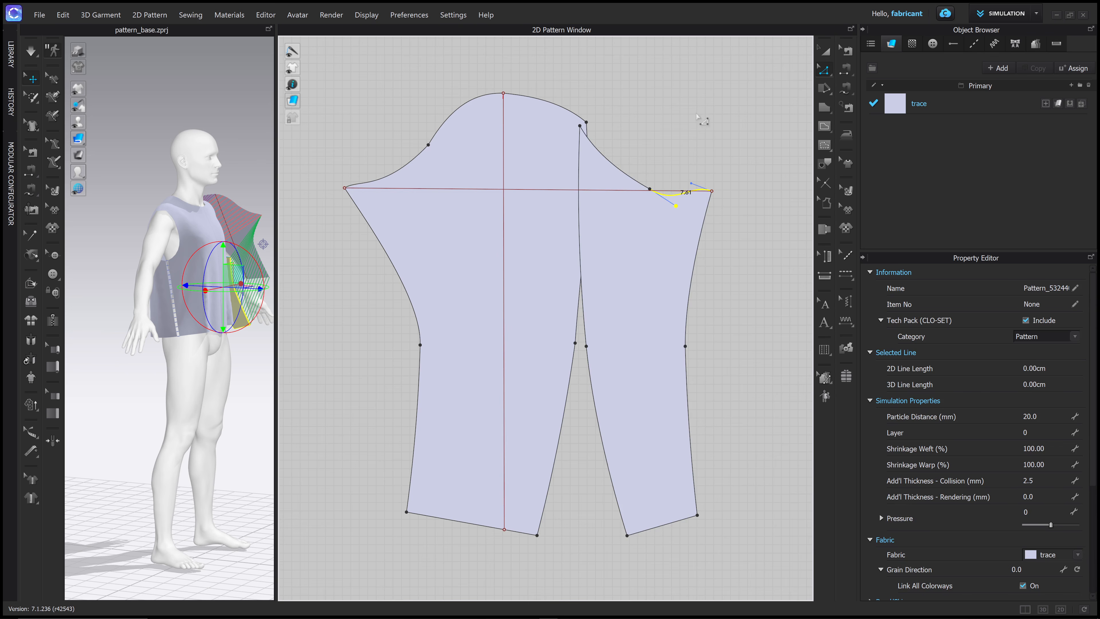
{"action": "left_click", "coordinate": [820, 50]}
{"action": "left_click_drag", "start_coordinate": [659, 232], "coordinate": [672, 225]}
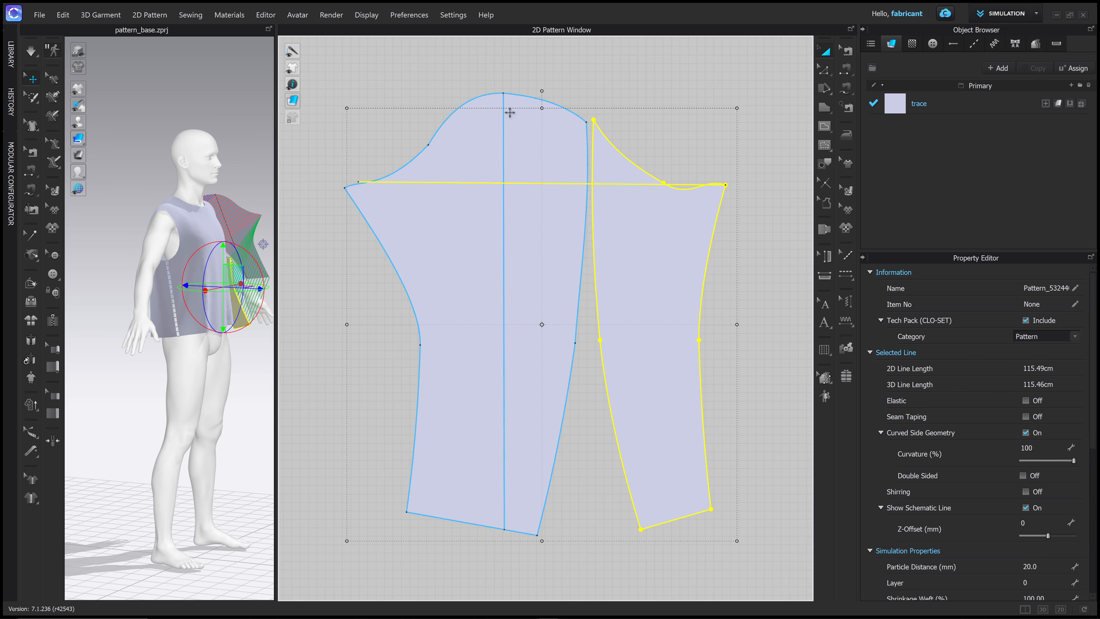
- Reshape the large sleeve's upper front cap curve to about 11.44 cm and shift its lower curve point slightly outward
{"action": "left_click", "coordinate": [825, 72]}
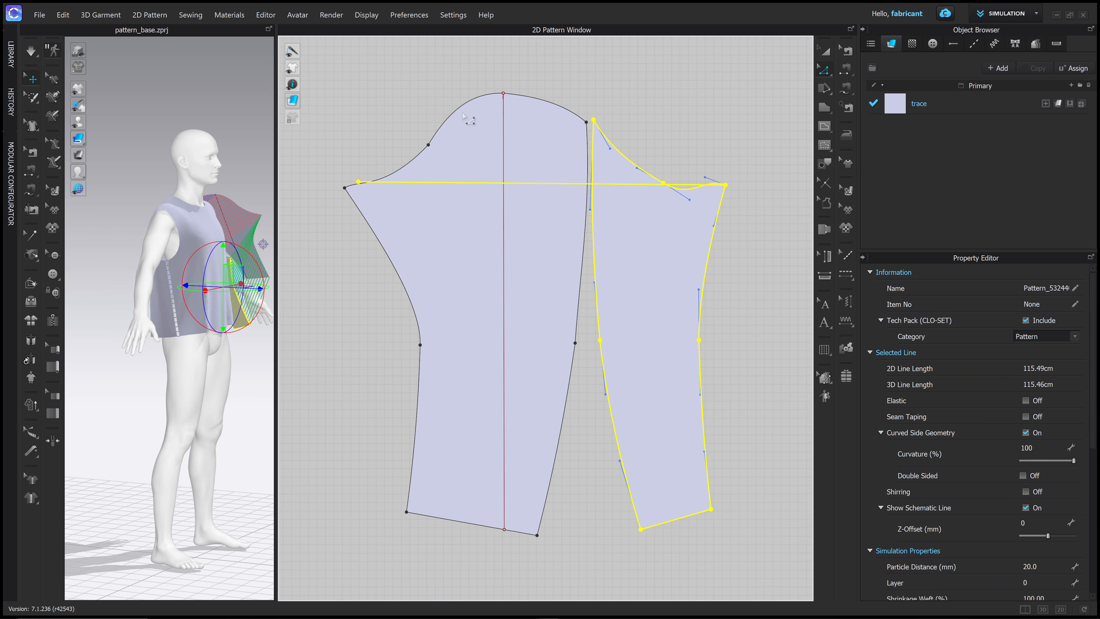
{"action": "left_click", "coordinate": [479, 96]}
{"action": "left_click_drag", "start_coordinate": [479, 95], "coordinate": [469, 95]}
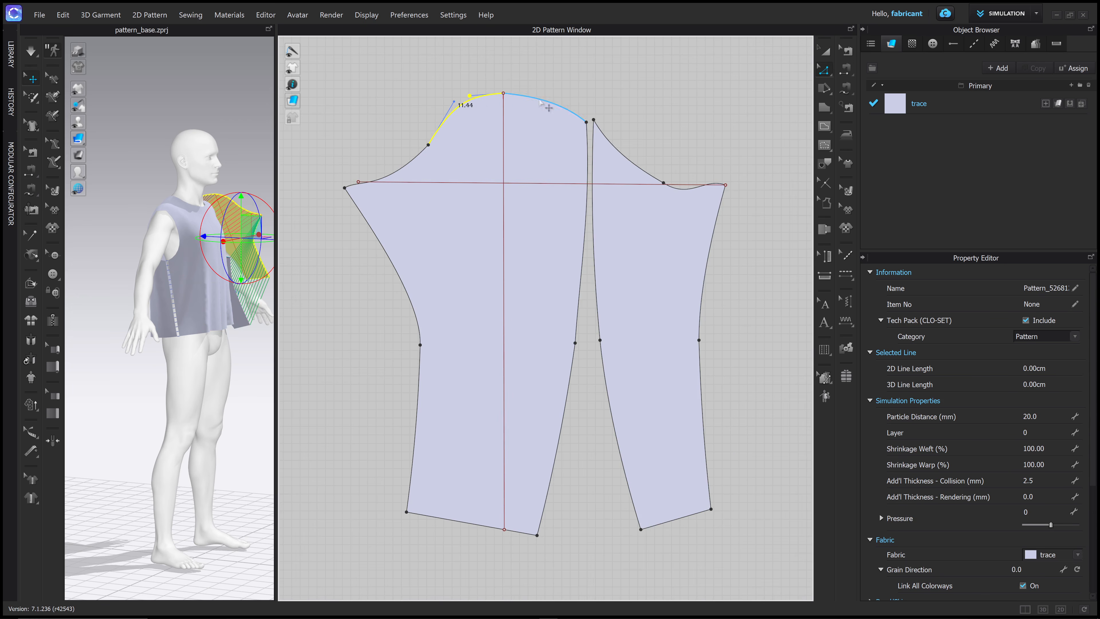
{"action": "left_click_drag", "start_coordinate": [428, 147], "coordinate": [425, 144]}
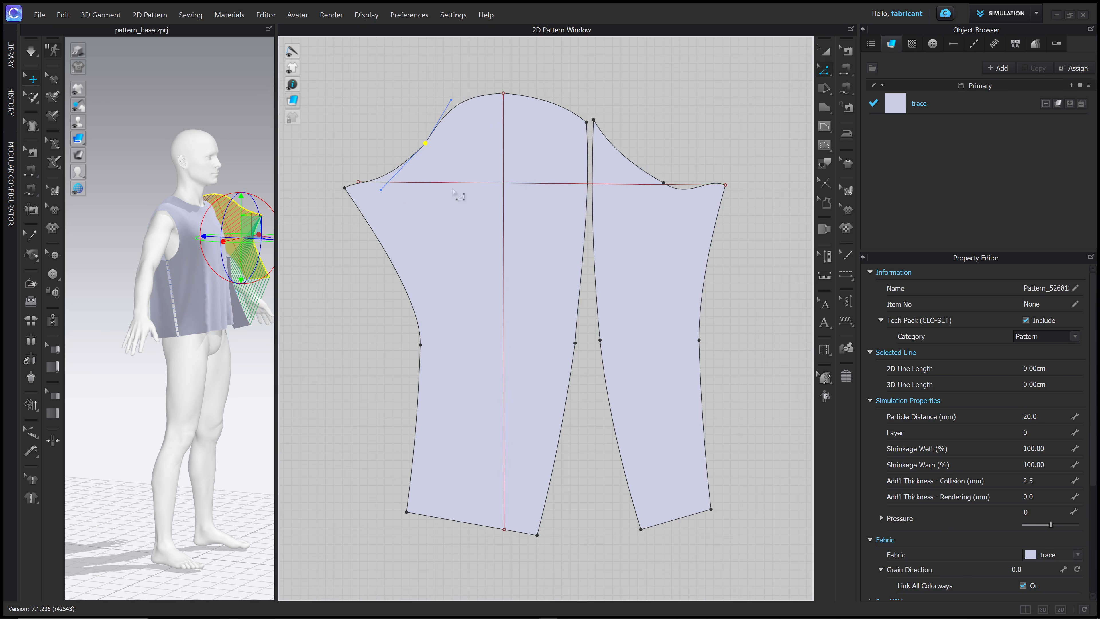
- Lengthen the front armhole's sewing line near the underarm to 22.79 cm to match the large sleeve's front cap, using Edit Sewing
{"action": "left_click", "coordinate": [845, 53]}
{"action": "middle_click_drag", "start_coordinate": [406, 193], "coordinate": [615, 159]}
{"action": "scroll", "coordinate": [475, 204], "scroll_direction": "down", "scroll_amount": 4}
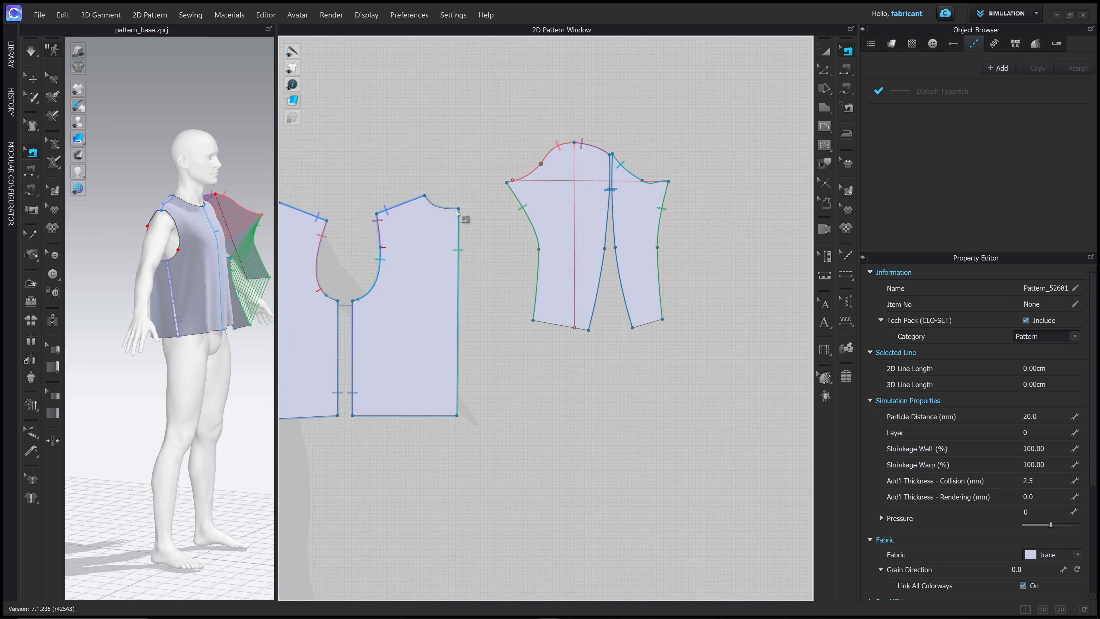
{"action": "middle_click_drag", "start_coordinate": [459, 210], "coordinate": [537, 162]}
{"action": "left_click", "coordinate": [615, 123]}
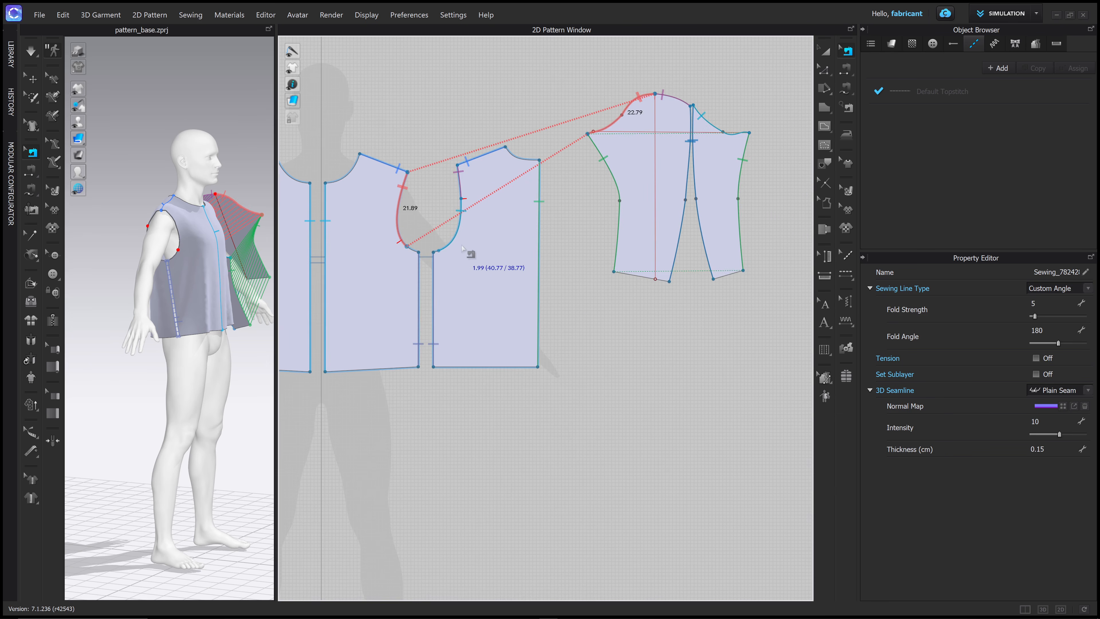
{"action": "scroll", "coordinate": [395, 256], "scroll_direction": "up", "scroll_amount": 2}
{"action": "left_click_drag", "start_coordinate": [410, 246], "coordinate": [414, 247]}
{"action": "middle_click_drag", "start_coordinate": [632, 178], "coordinate": [568, 185]}
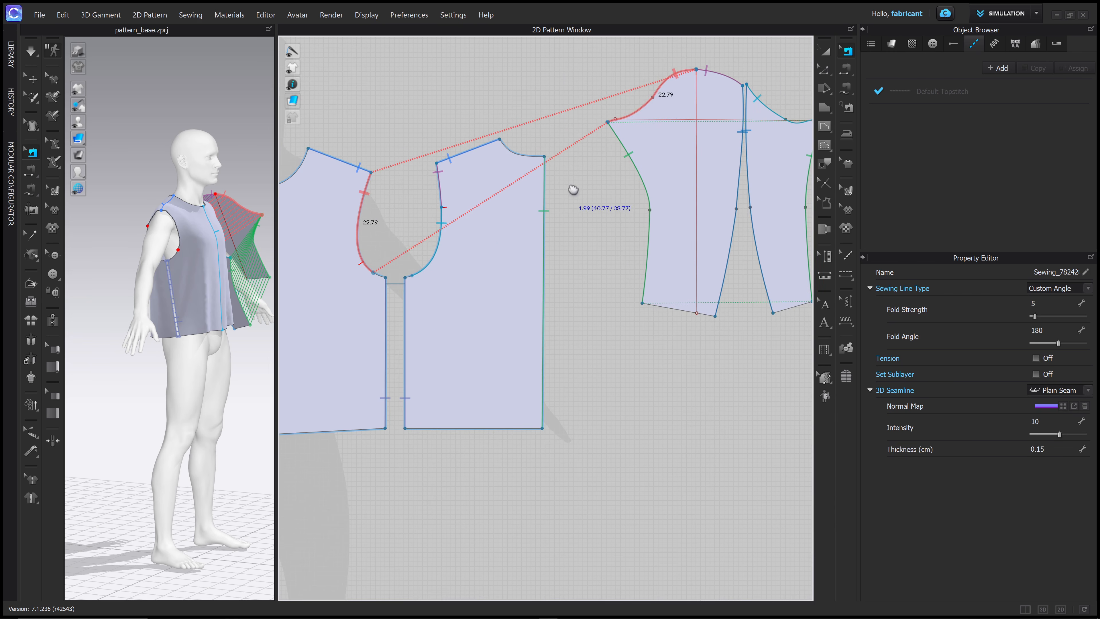
- Extend the lower back armhole's sewing line to the underarm corner of the back bodice, at 18.56 cm
{"action": "left_click", "coordinate": [433, 256]}
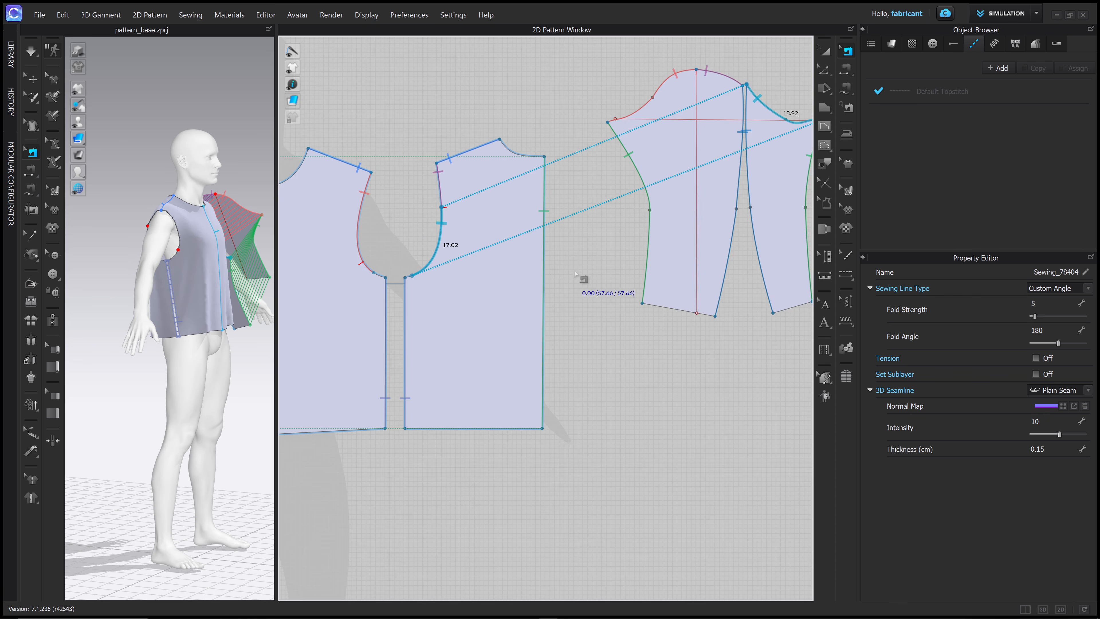
{"action": "middle_click_drag", "start_coordinate": [582, 277], "coordinate": [541, 277]}
{"action": "left_click_drag", "start_coordinate": [370, 276], "coordinate": [364, 278]}
{"action": "middle_click_drag", "start_coordinate": [357, 291], "coordinate": [373, 296]}
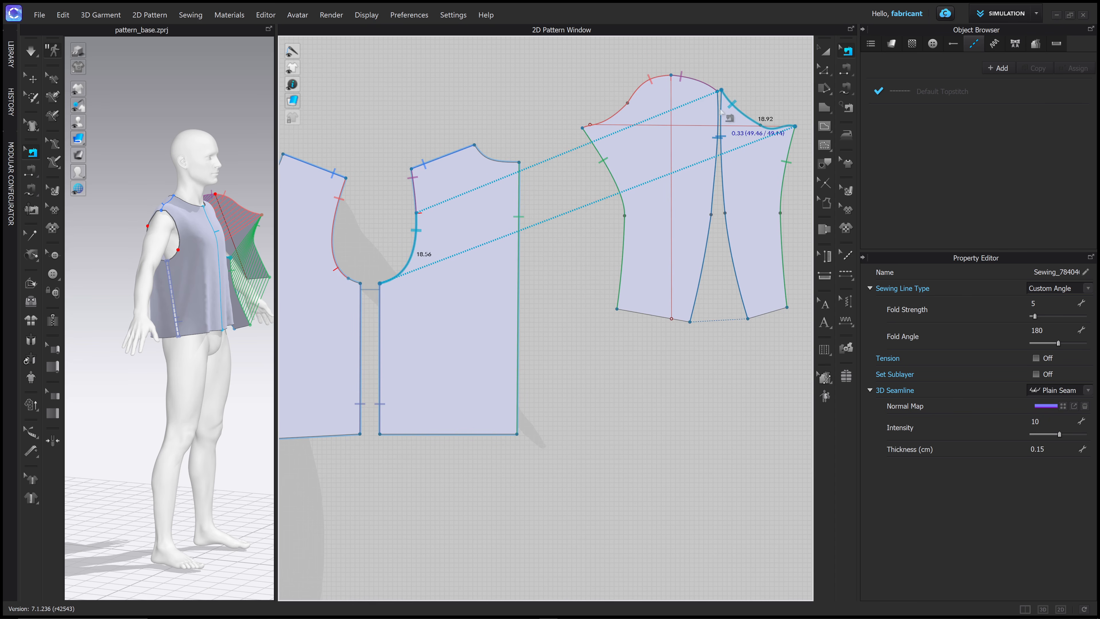
{"action": "middle_click_drag", "start_coordinate": [709, 100], "coordinate": [703, 102]}
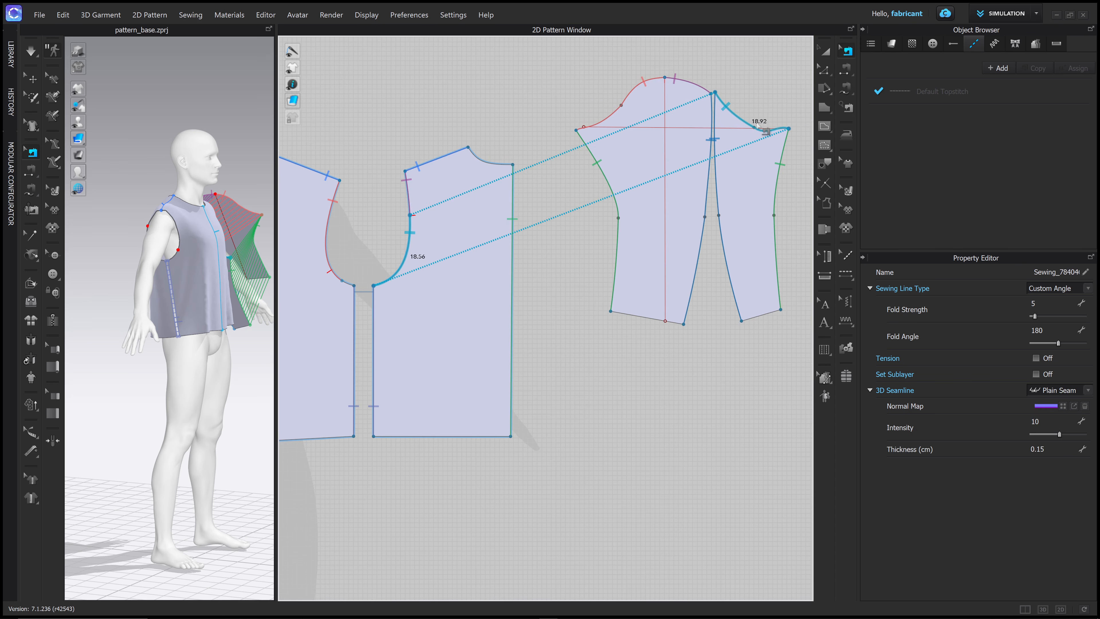
{"action": "middle_click_drag", "start_coordinate": [407, 224], "coordinate": [431, 196]}
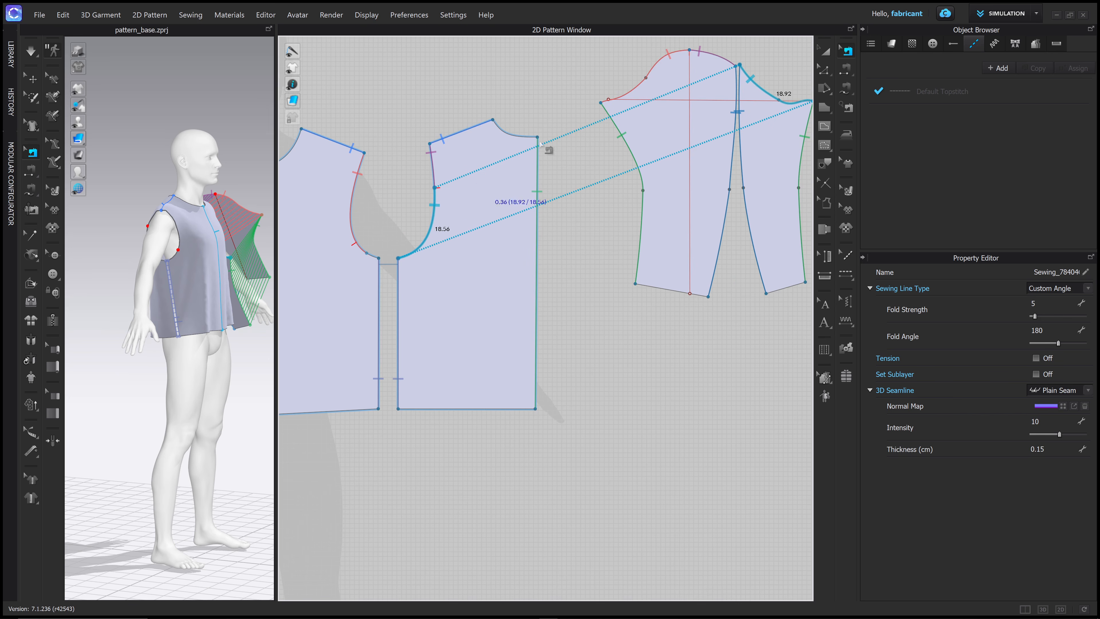
- Lengthen the upper back armhole's sewing line to 10.58 cm to match the large sleeve's back cap
{"action": "left_click", "coordinate": [713, 58]}
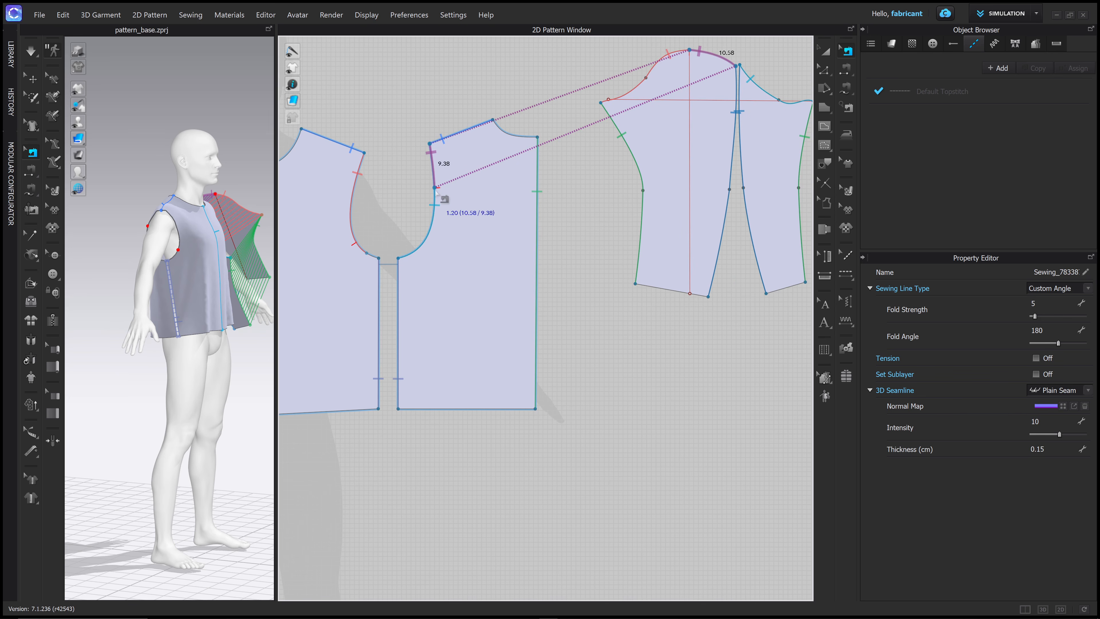
{"action": "scroll", "coordinate": [437, 182], "scroll_direction": "up", "scroll_amount": 4}
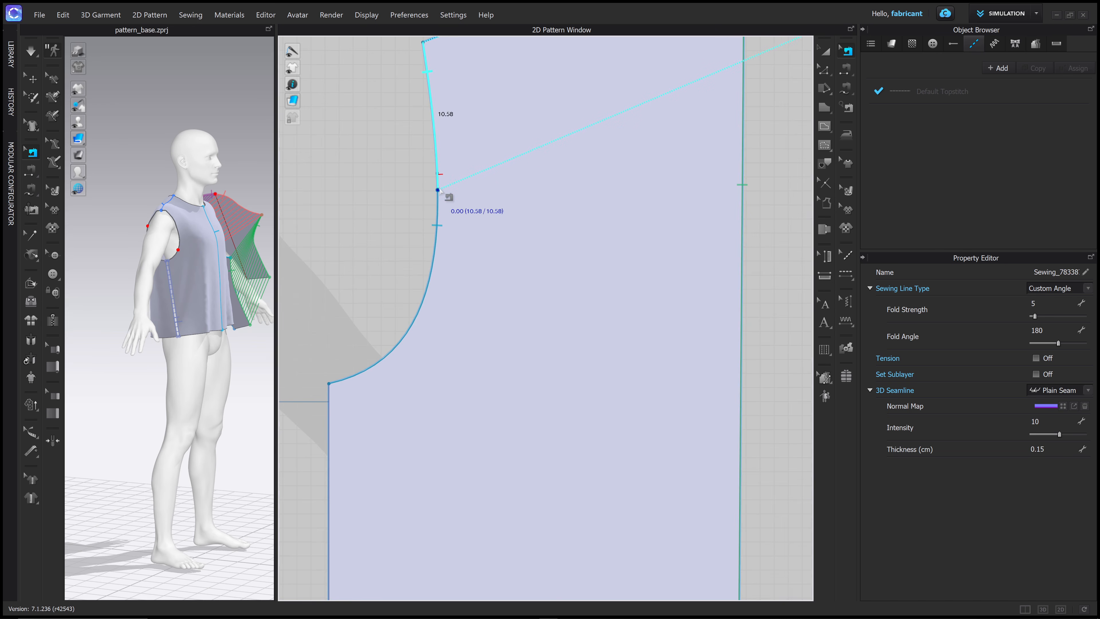
{"action": "left_click_drag", "start_coordinate": [438, 189], "coordinate": [438, 183]}
{"action": "left_click_drag", "start_coordinate": [442, 189], "coordinate": [442, 190]}
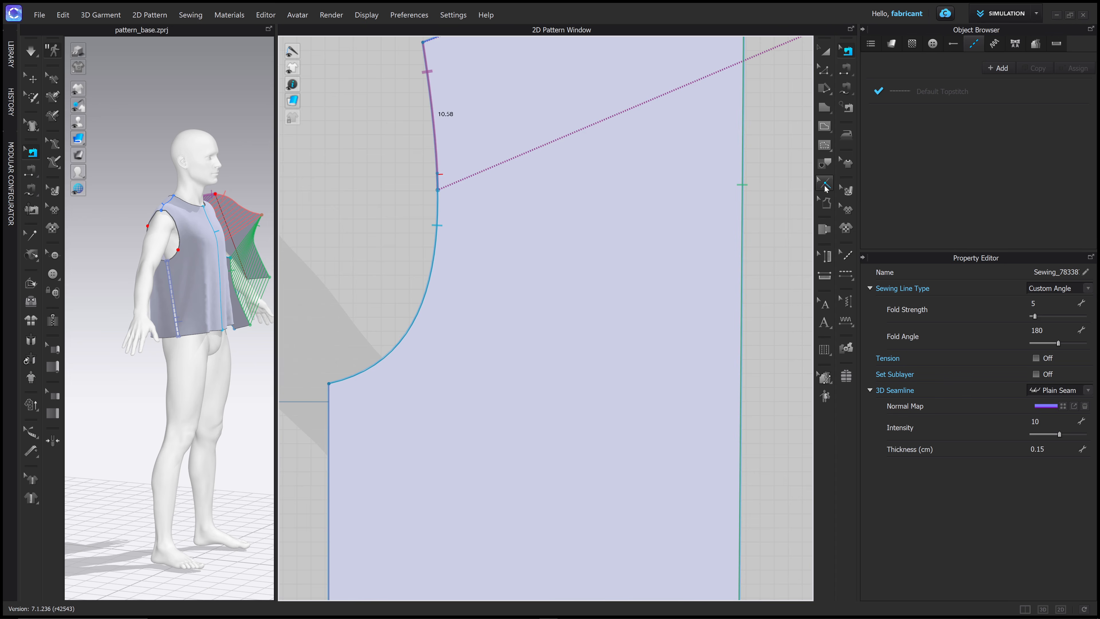
- Move the back armhole's notch down to the lower end of the upper armhole seam
{"action": "left_click", "coordinate": [825, 183]}
{"action": "left_click", "coordinate": [440, 175]}
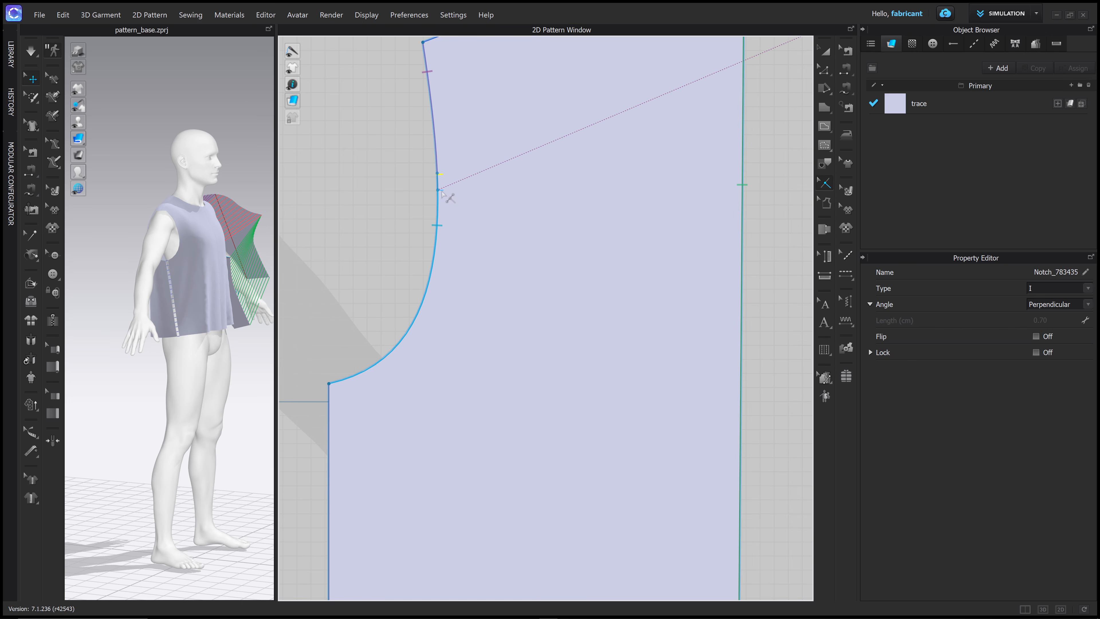
{"action": "left_click_drag", "start_coordinate": [441, 192], "coordinate": [441, 191]}
{"action": "middle_click_drag", "start_coordinate": [495, 198], "coordinate": [506, 214]}
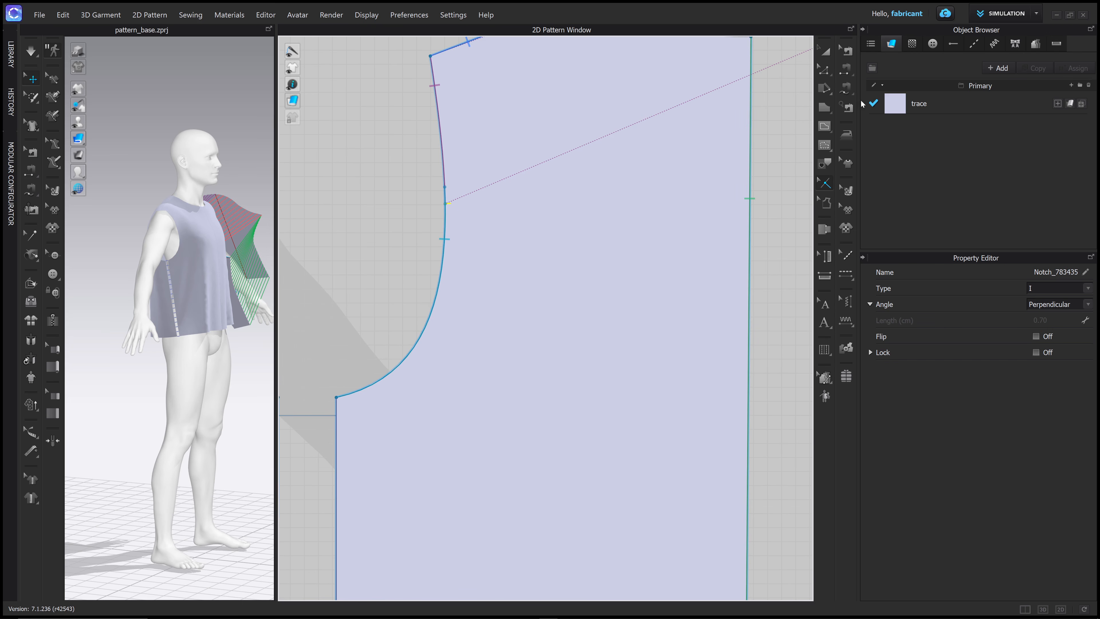
- Move the upper end of the lower back armhole's sewing line down to the notch, making the seam 17.38 cm
{"action": "left_click", "coordinate": [849, 48]}
{"action": "left_click", "coordinate": [445, 274]}
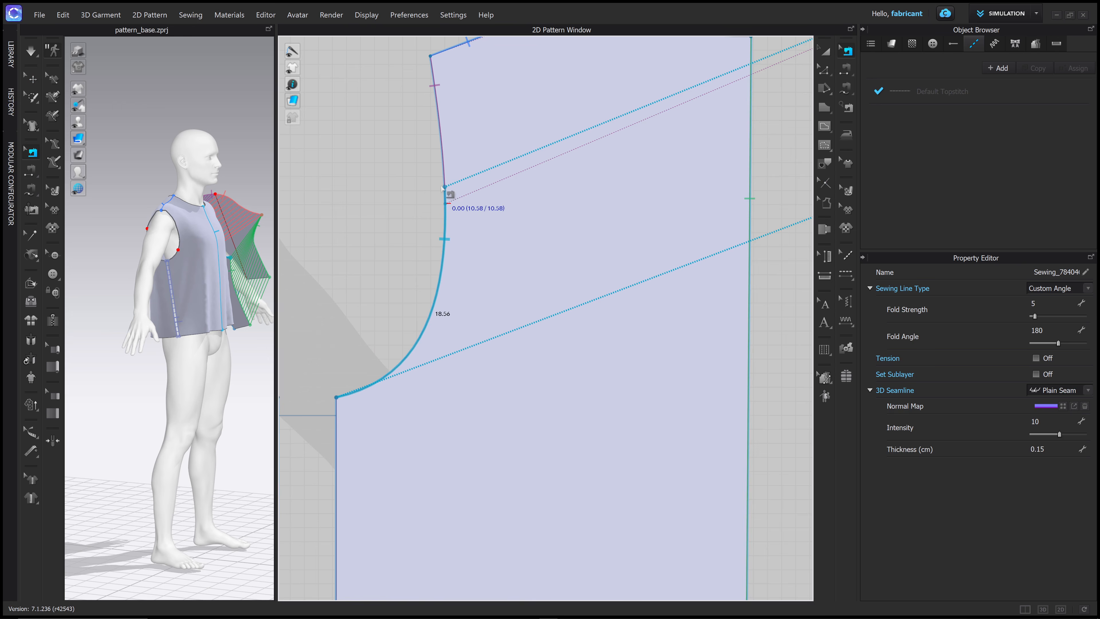
{"action": "left_click_drag", "start_coordinate": [446, 189], "coordinate": [446, 207]}
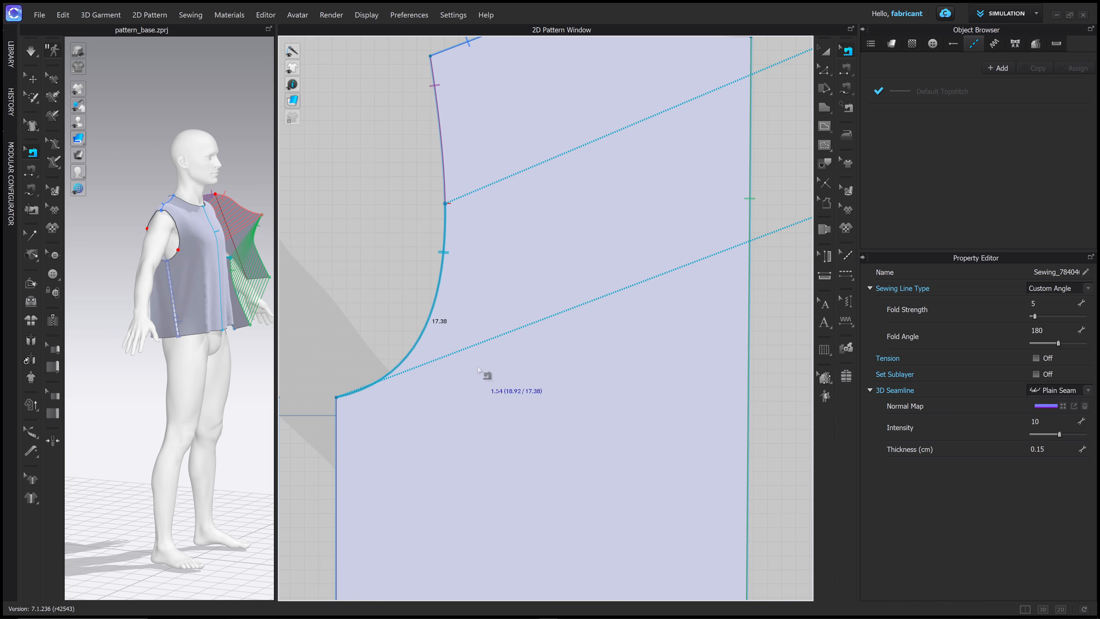
- Shorten the small sleeve's cap sewing line at its underarm end to 17.38 cm to match the lower back armhole
{"action": "scroll", "coordinate": [563, 366], "scroll_direction": "up", "scroll_amount": 5}
{"action": "scroll", "coordinate": [561, 361], "scroll_direction": "down", "scroll_amount": 5}
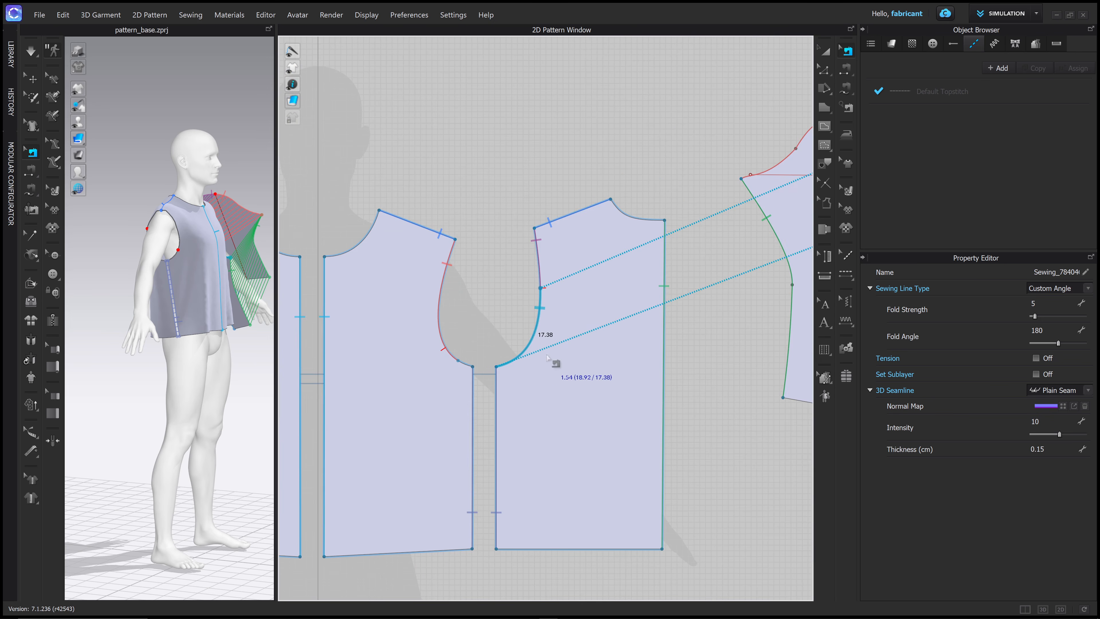
{"action": "scroll", "coordinate": [500, 386], "scroll_direction": "up", "scroll_amount": 3}
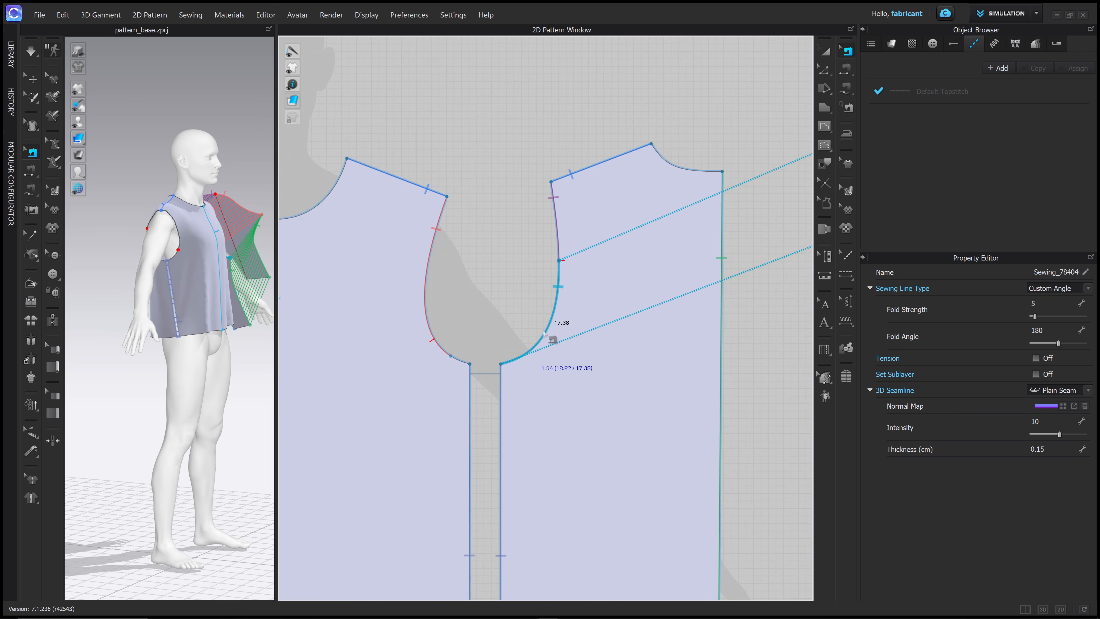
{"action": "scroll", "coordinate": [561, 355], "scroll_direction": "down", "scroll_amount": 4}
{"action": "middle_click_drag", "start_coordinate": [560, 354], "coordinate": [406, 350]}
{"action": "scroll", "coordinate": [787, 195], "scroll_direction": "up", "scroll_amount": 3}
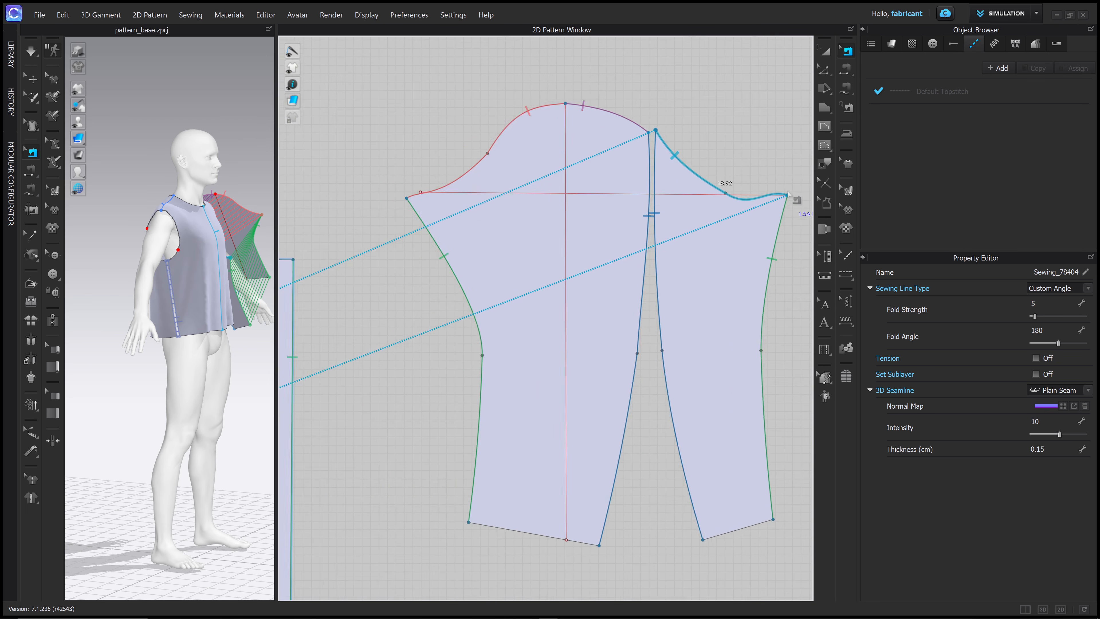
{"action": "middle_click_drag", "start_coordinate": [789, 196], "coordinate": [711, 195]}
{"action": "scroll", "coordinate": [710, 195], "scroll_direction": "up", "scroll_amount": 3}
{"action": "left_click_drag", "start_coordinate": [710, 196], "coordinate": [689, 194]}
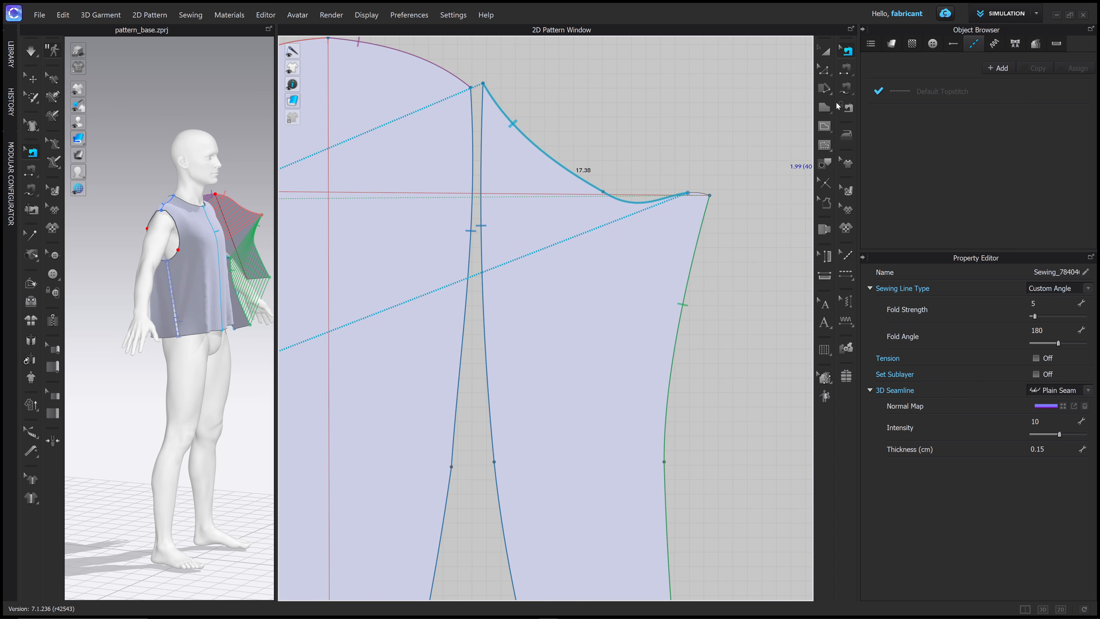
- Free-sew the small sleeve's remaining 1.54 cm of cap to the front armhole, starting from the front bodice's underarm corner
{"action": "left_click", "coordinate": [846, 89]}
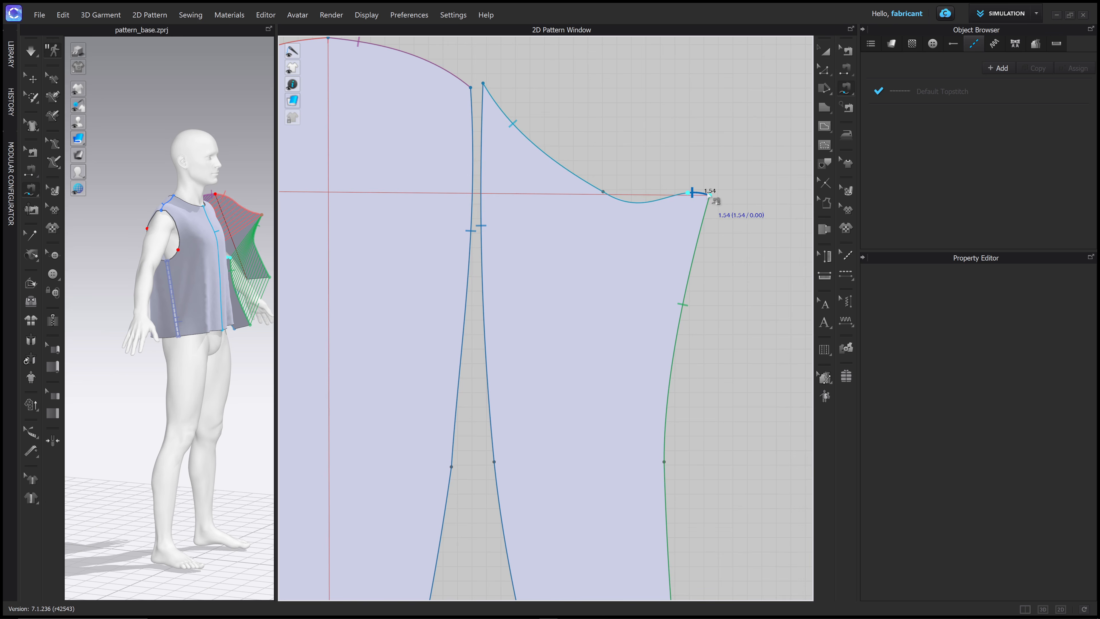
{"action": "scroll", "coordinate": [641, 268], "scroll_direction": "down", "scroll_amount": 6}
{"action": "middle_click_drag", "start_coordinate": [405, 338], "coordinate": [452, 328]}
{"action": "scroll", "coordinate": [452, 328], "scroll_direction": "up", "scroll_amount": 6}
{"action": "scroll", "coordinate": [454, 330], "scroll_direction": "up", "scroll_amount": 3}
{"action": "left_click", "coordinate": [466, 330]}
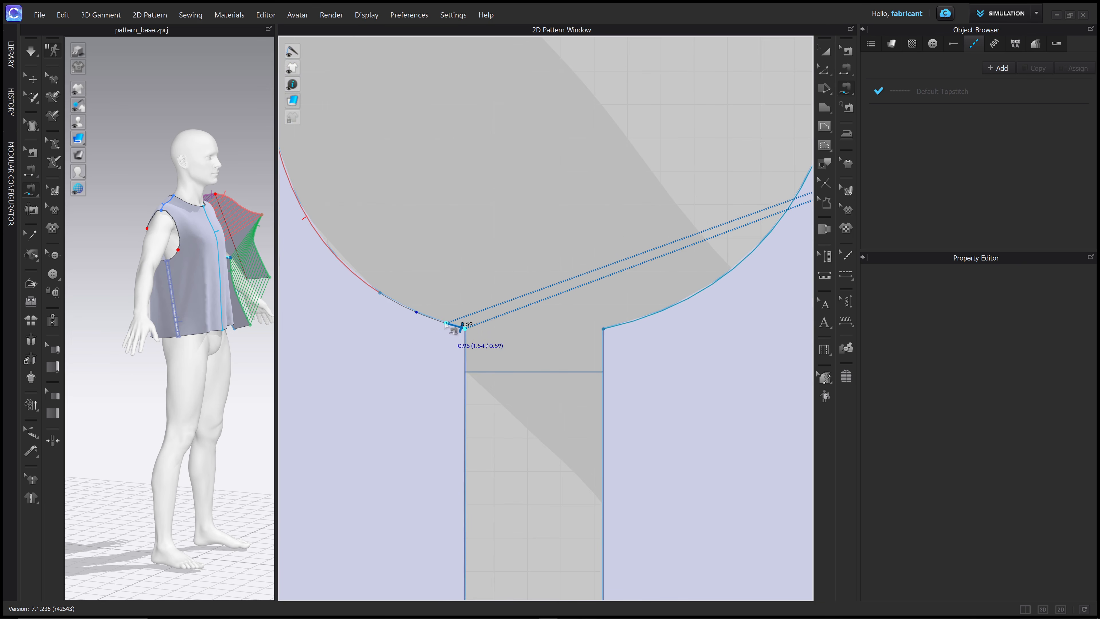
{"action": "left_click", "coordinate": [418, 313]}
{"action": "scroll", "coordinate": [481, 327], "scroll_direction": "up", "scroll_amount": 1}
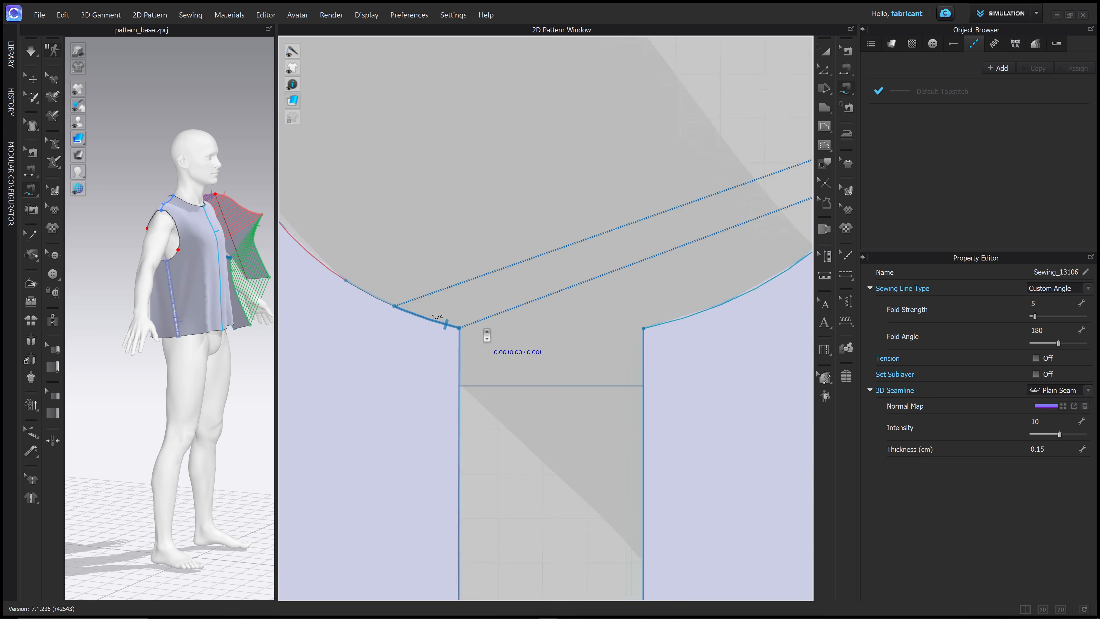
- Move the front armhole's notch down to the end of the large sleeve's front cap seam near the underarm
{"action": "scroll", "coordinate": [506, 325], "scroll_direction": "down", "scroll_amount": 7}
{"action": "middle_click_drag", "start_coordinate": [507, 327], "coordinate": [461, 334]}
{"action": "middle_click_drag", "start_coordinate": [609, 253], "coordinate": [503, 272]}
{"action": "scroll", "coordinate": [502, 273], "scroll_direction": "down", "scroll_amount": 1}
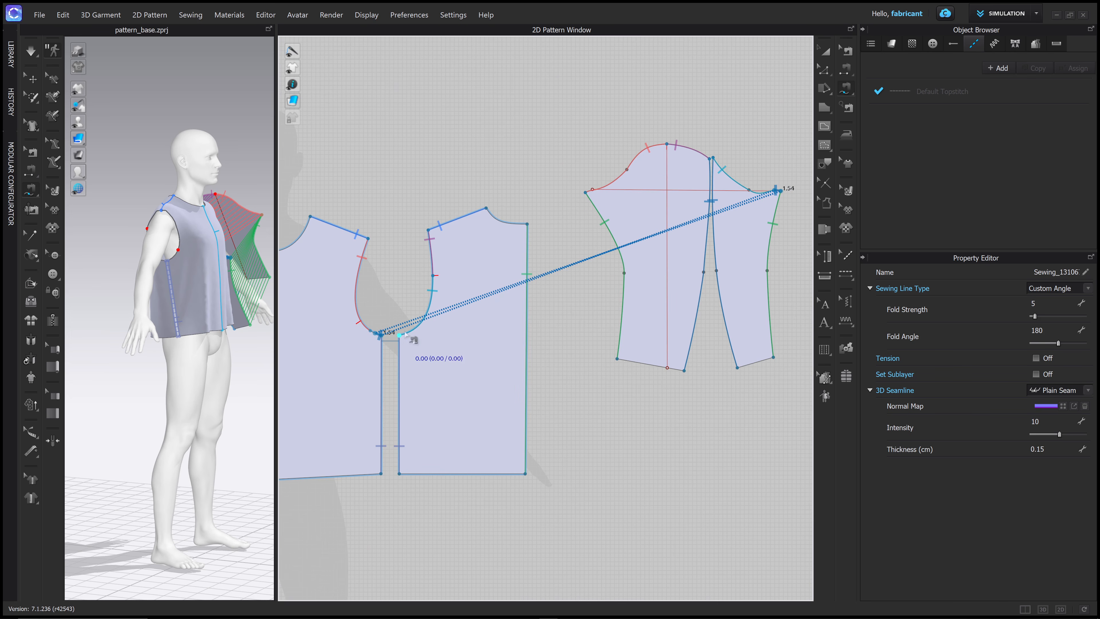
{"action": "middle_click_drag", "start_coordinate": [411, 338], "coordinate": [472, 300]}
{"action": "scroll", "coordinate": [471, 300], "scroll_direction": "up", "scroll_amount": 5}
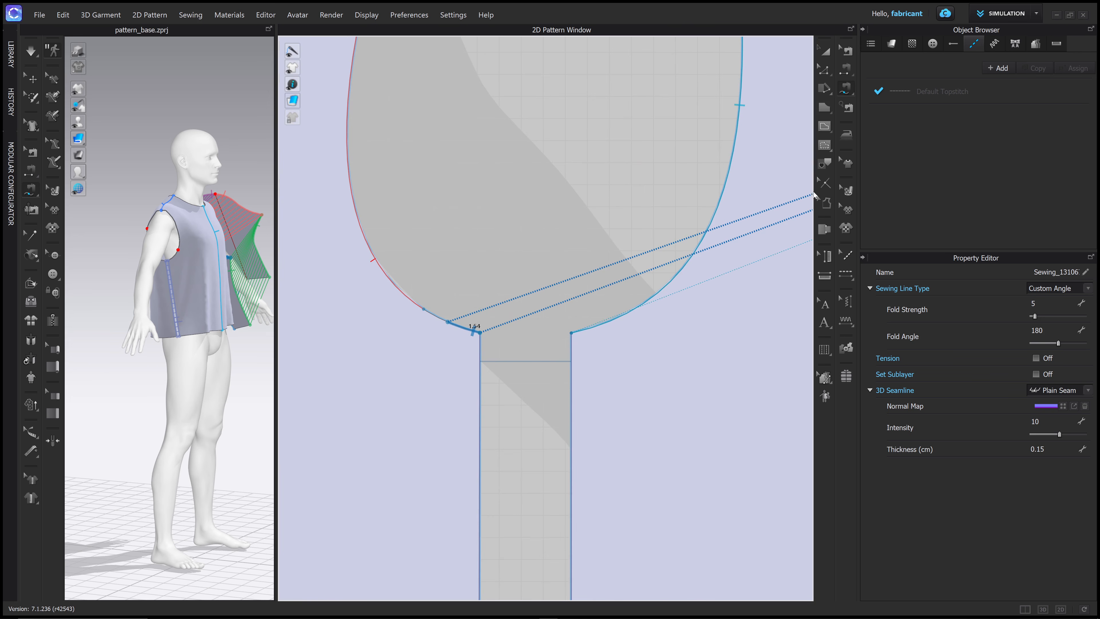
{"action": "left_click", "coordinate": [825, 183]}
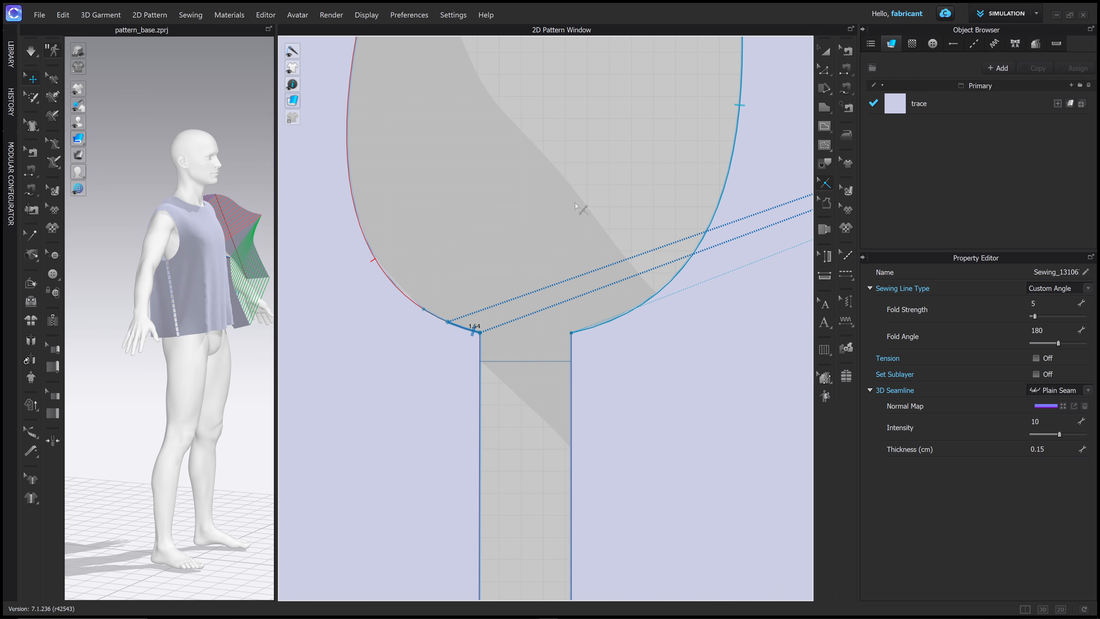
{"action": "left_click", "coordinate": [374, 262]}
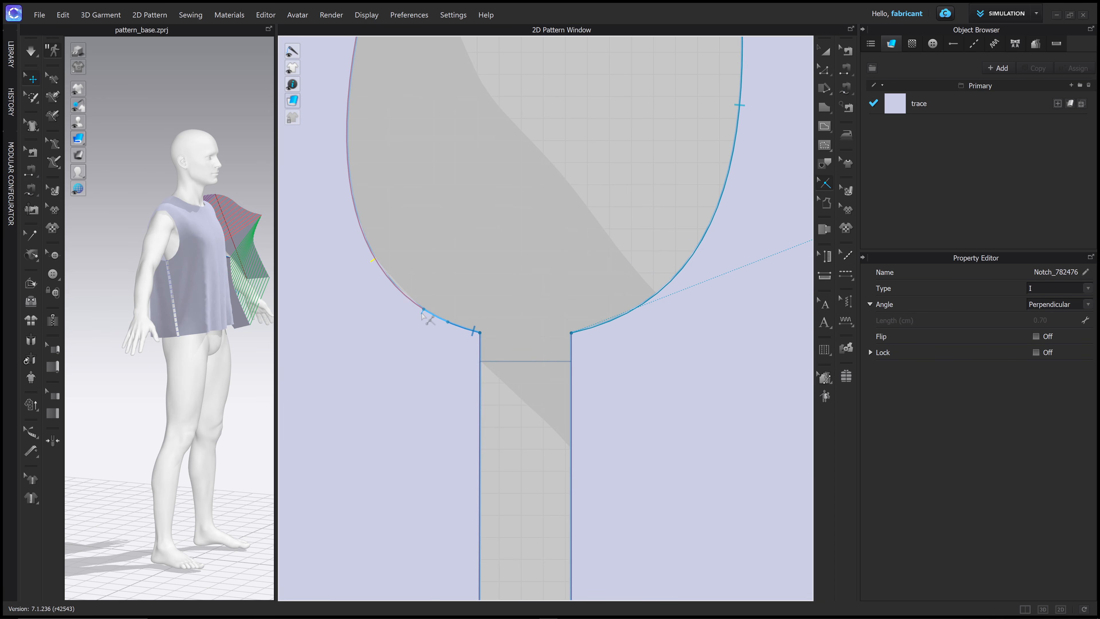
{"action": "scroll", "coordinate": [497, 330], "scroll_direction": "down", "scroll_amount": 2}
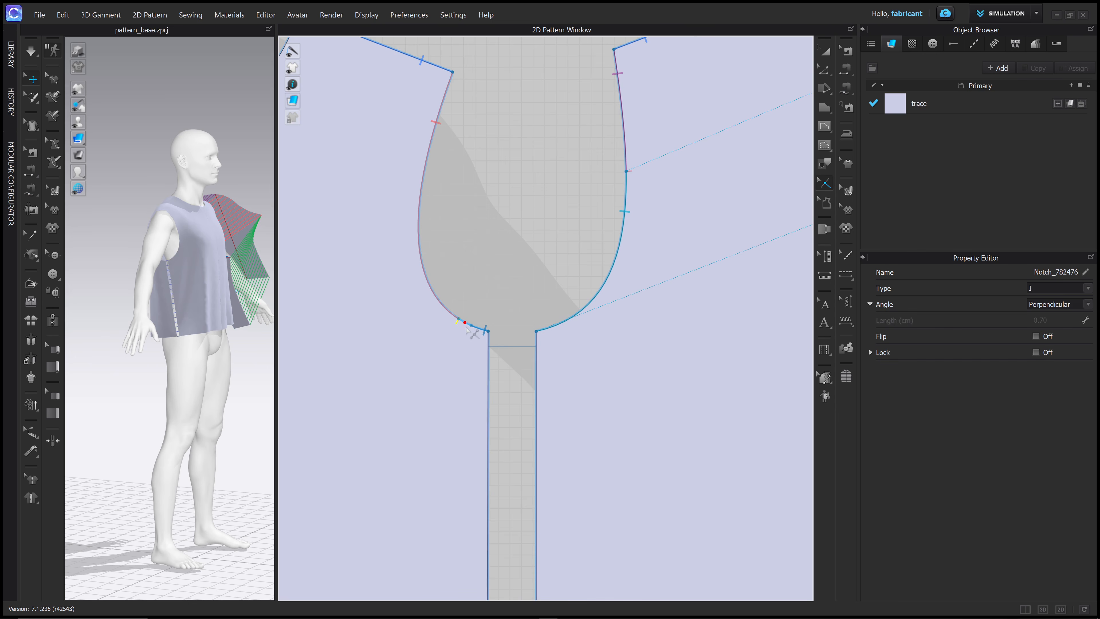
- Move the small sleeve piece slightly away, shift its two cap corners outward, and nudge the large sleeve's facing elbow point outward
{"action": "middle_click_drag", "start_coordinate": [762, 269], "coordinate": [337, 276]}
{"action": "scroll", "coordinate": [519, 269], "scroll_direction": "down", "scroll_amount": 3}
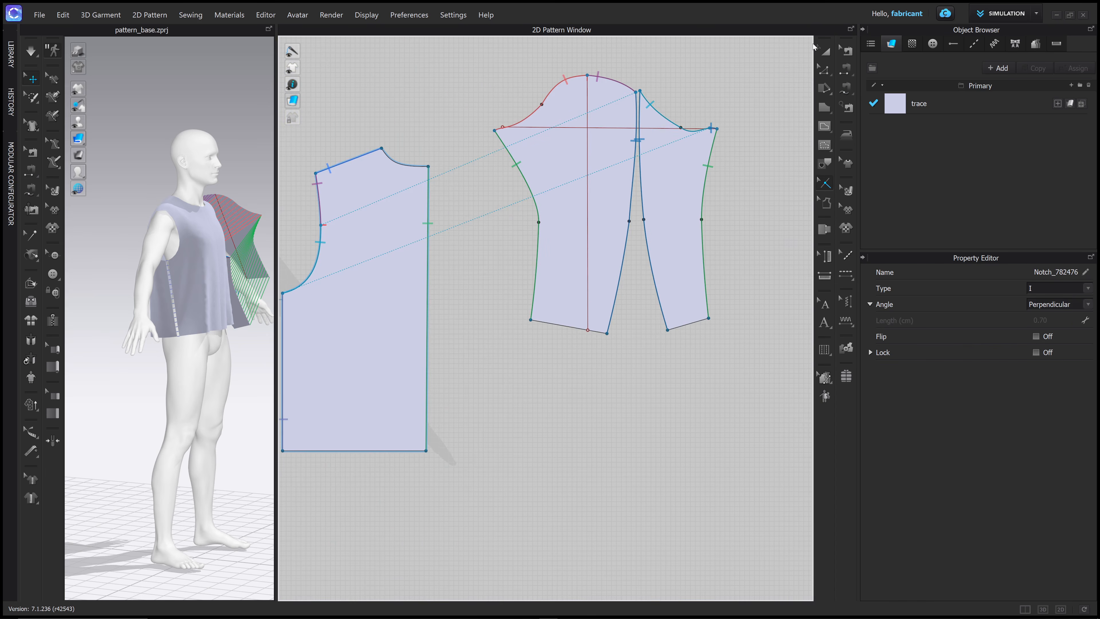
{"action": "left_click", "coordinate": [829, 56]}
{"action": "left_click_drag", "start_coordinate": [696, 172], "coordinate": [705, 172]}
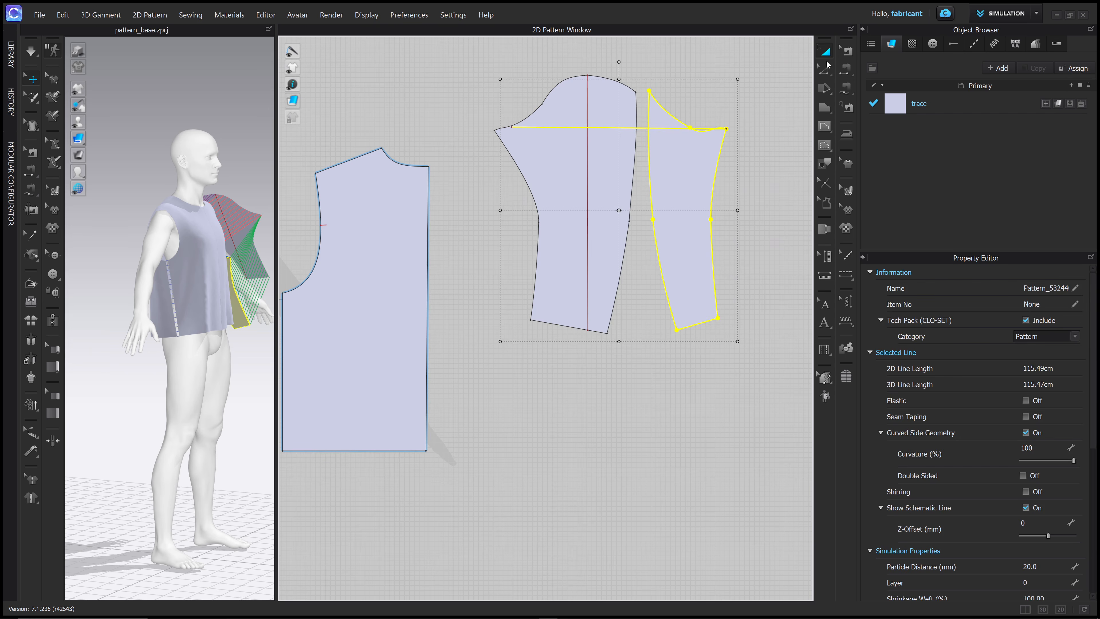
{"action": "scroll", "coordinate": [690, 132], "scroll_direction": "up", "scroll_amount": 3}
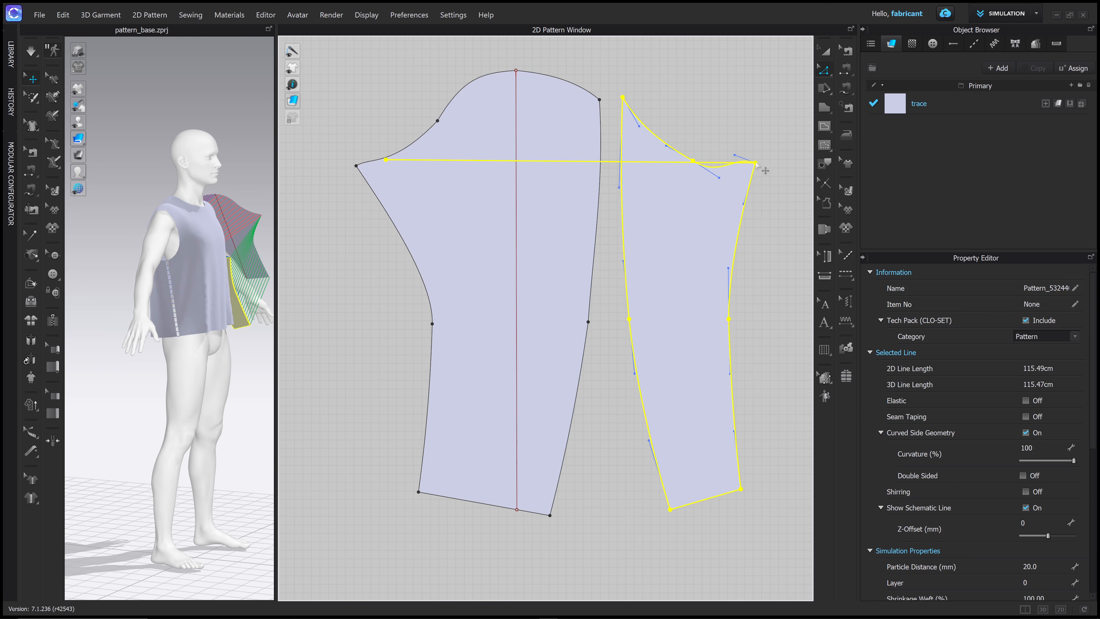
{"action": "left_click_drag", "start_coordinate": [752, 153], "coordinate": [763, 165]}
{"action": "left_click_drag", "start_coordinate": [622, 98], "coordinate": [618, 97]}
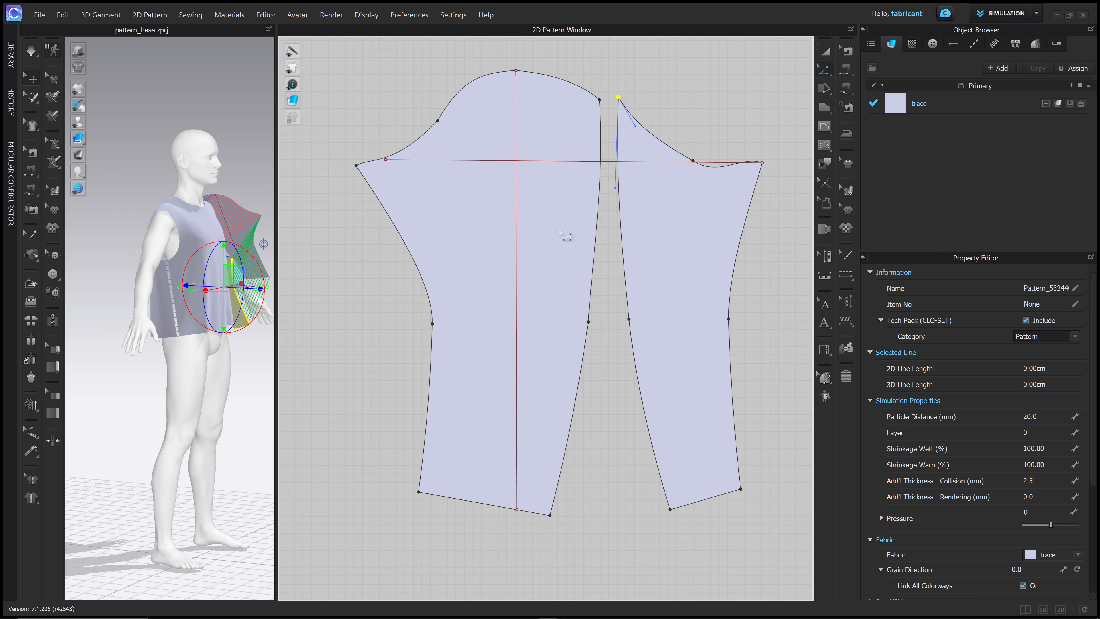
{"action": "left_click_drag", "start_coordinate": [589, 322], "coordinate": [591, 321]}
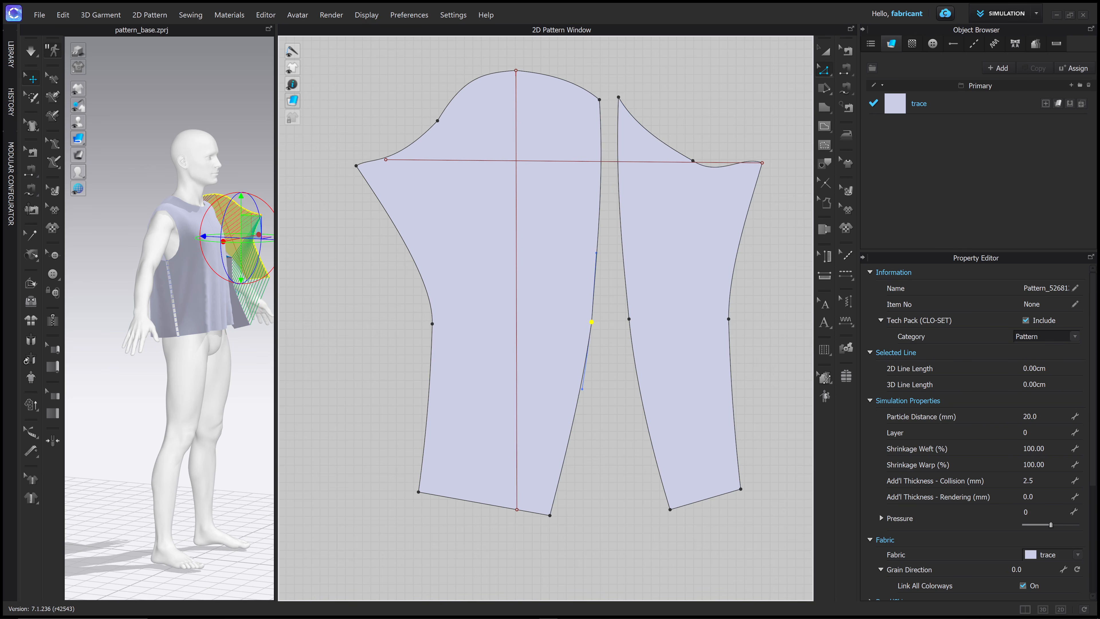
- Adjust the front armhole's sewing ends near the underarm, lengthening the short seam to the small sleeve to 1.70 cm
{"action": "scroll", "coordinate": [539, 216], "scroll_direction": "down", "scroll_amount": 4}
{"action": "scroll", "coordinate": [535, 245], "scroll_direction": "up", "scroll_amount": 8}
{"action": "middle_click_drag", "start_coordinate": [368, 294], "coordinate": [548, 226]}
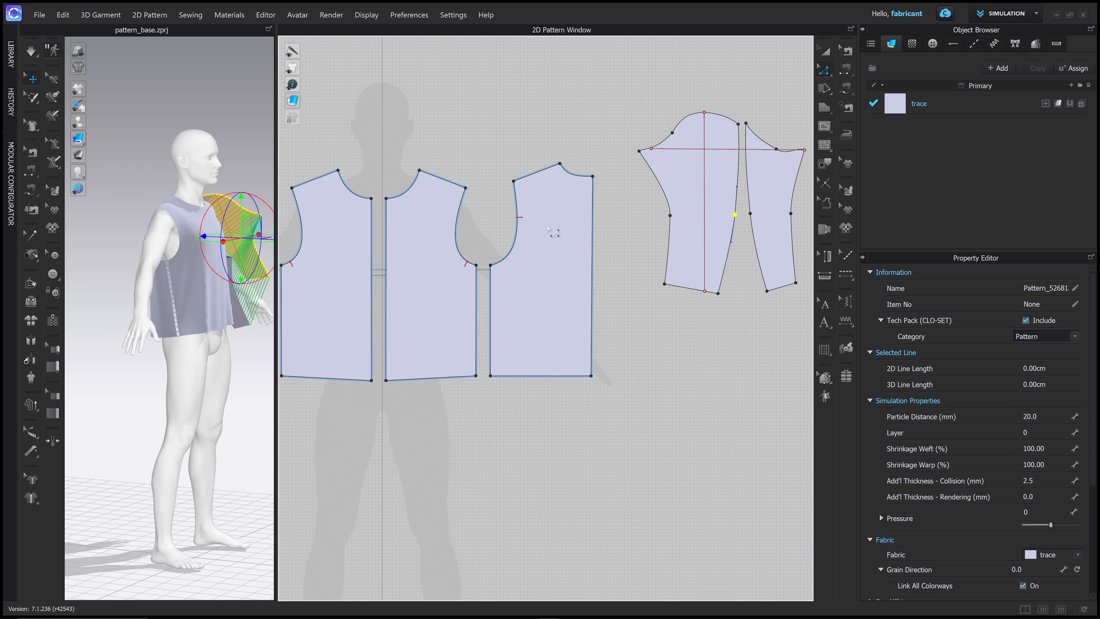
{"action": "left_click", "coordinate": [846, 50]}
{"action": "scroll", "coordinate": [511, 273], "scroll_direction": "down", "scroll_amount": 5}
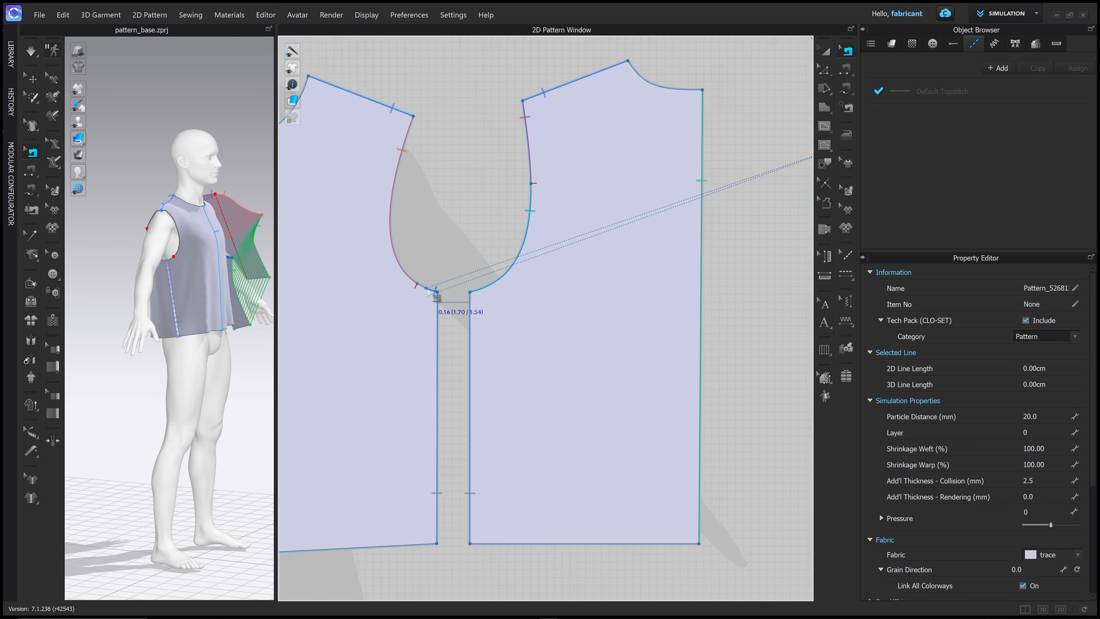
{"action": "scroll", "coordinate": [411, 290], "scroll_direction": "down", "scroll_amount": 3}
{"action": "left_click", "coordinate": [387, 277]}
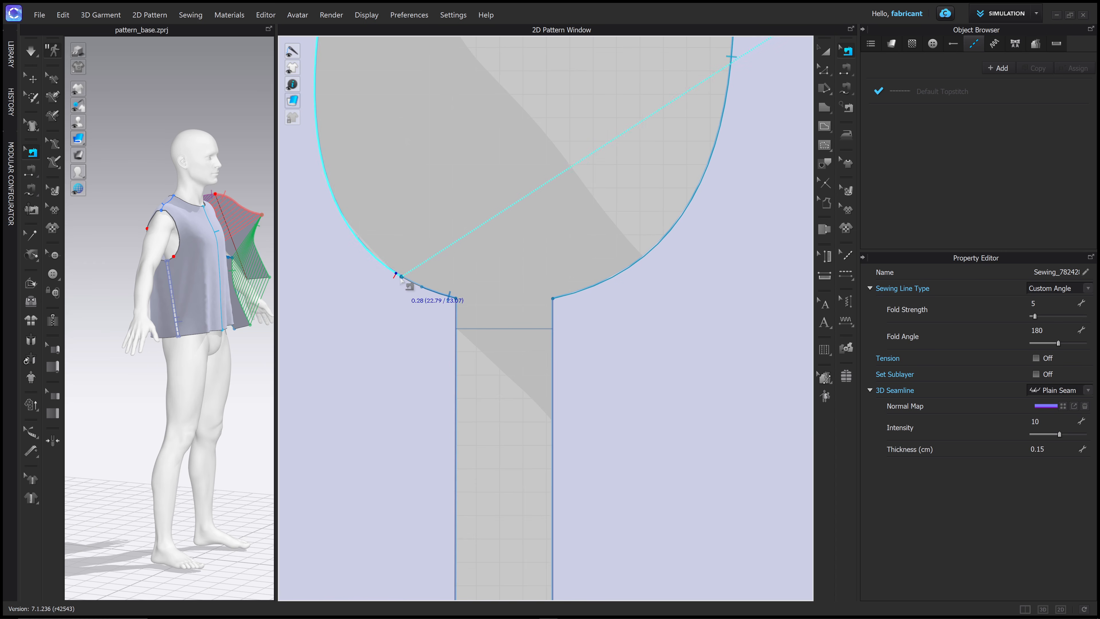
{"action": "left_click", "coordinate": [415, 288]}
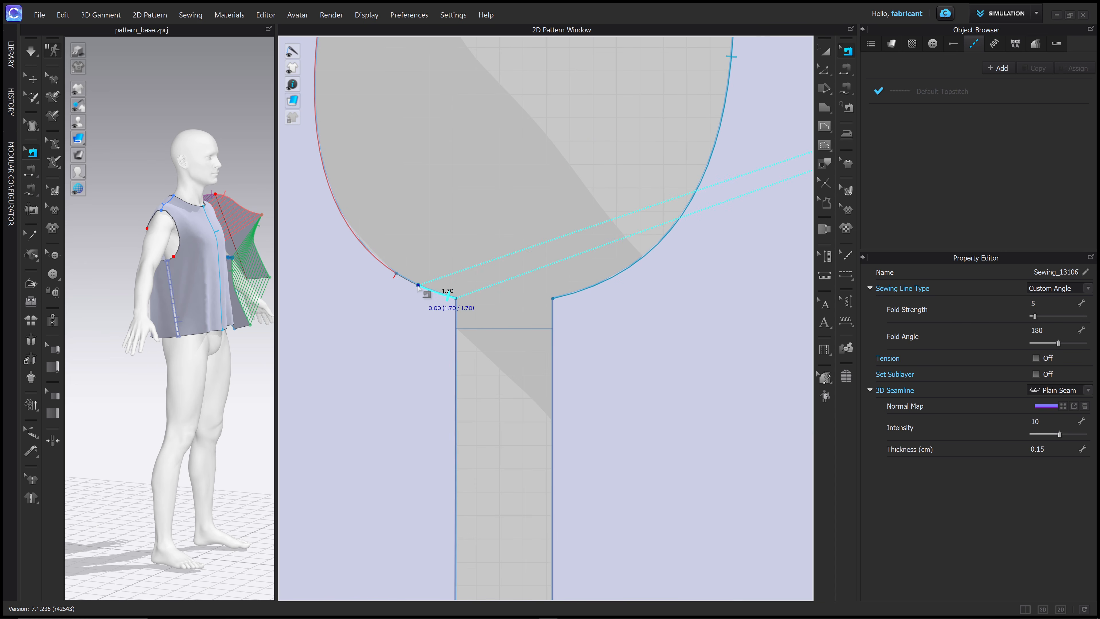
- Adjust the small sleeve's cap sewing so the back armhole seam is 17.38 cm and the short front seam 2.69 cm
{"action": "scroll", "coordinate": [637, 287], "scroll_direction": "up", "scroll_amount": 3}
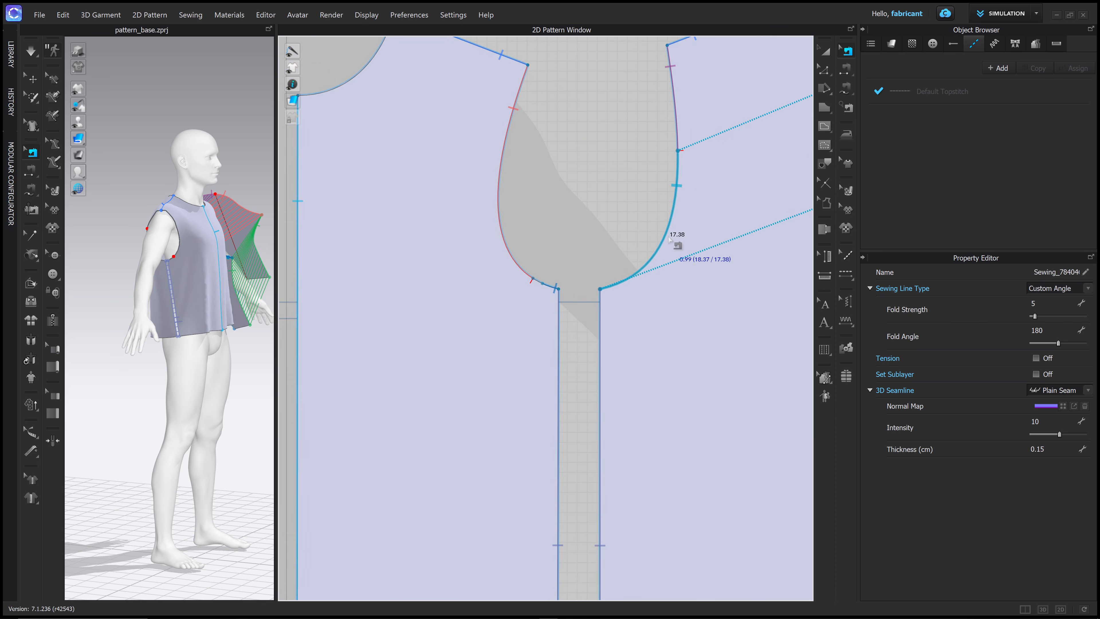
{"action": "right_click_drag", "start_coordinate": [670, 240], "coordinate": [628, 282]}
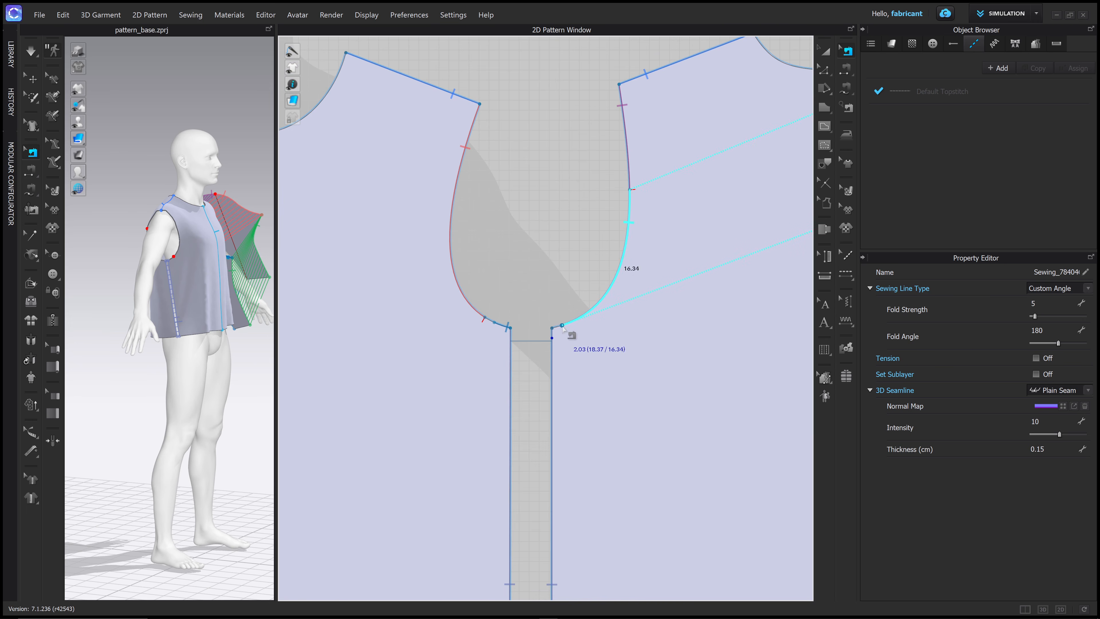
{"action": "left_click", "coordinate": [632, 191]}
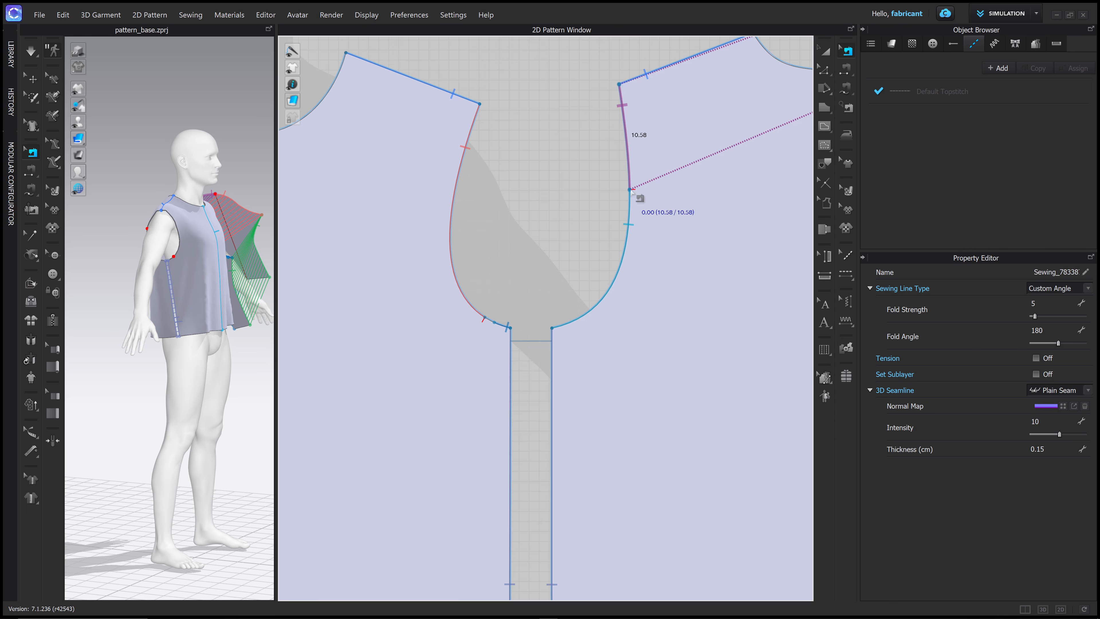
{"action": "scroll", "coordinate": [535, 340], "scroll_direction": "down", "scroll_amount": 4}
{"action": "scroll", "coordinate": [535, 340], "scroll_direction": "up", "scroll_amount": 2}
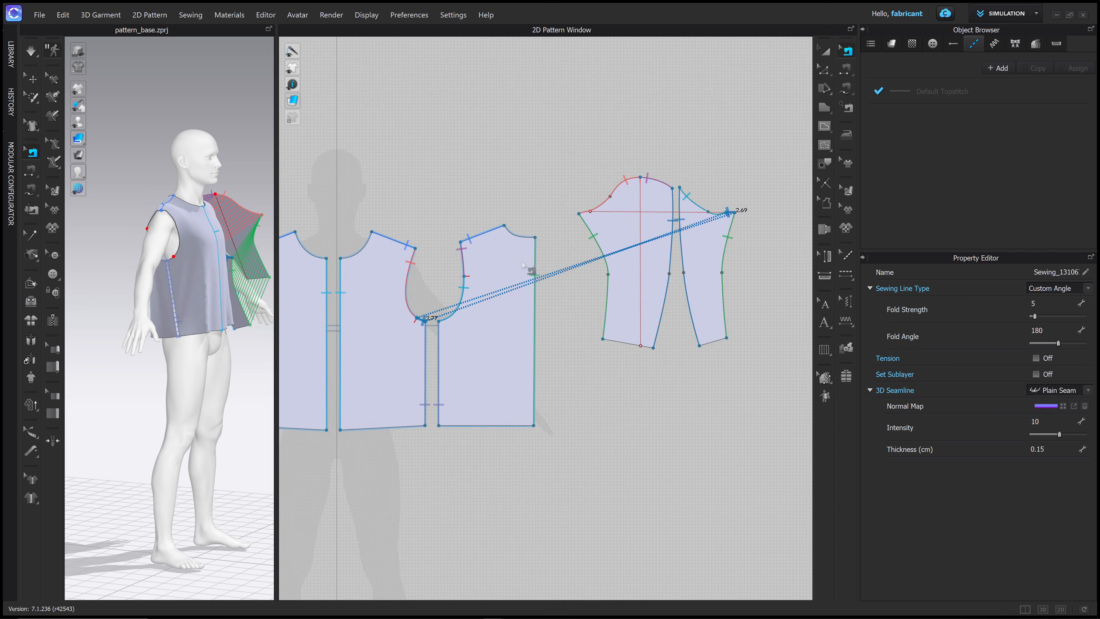
{"action": "scroll", "coordinate": [523, 265], "scroll_direction": "up", "scroll_amount": 2}
{"action": "middle_click_drag", "start_coordinate": [523, 264], "coordinate": [524, 234]}
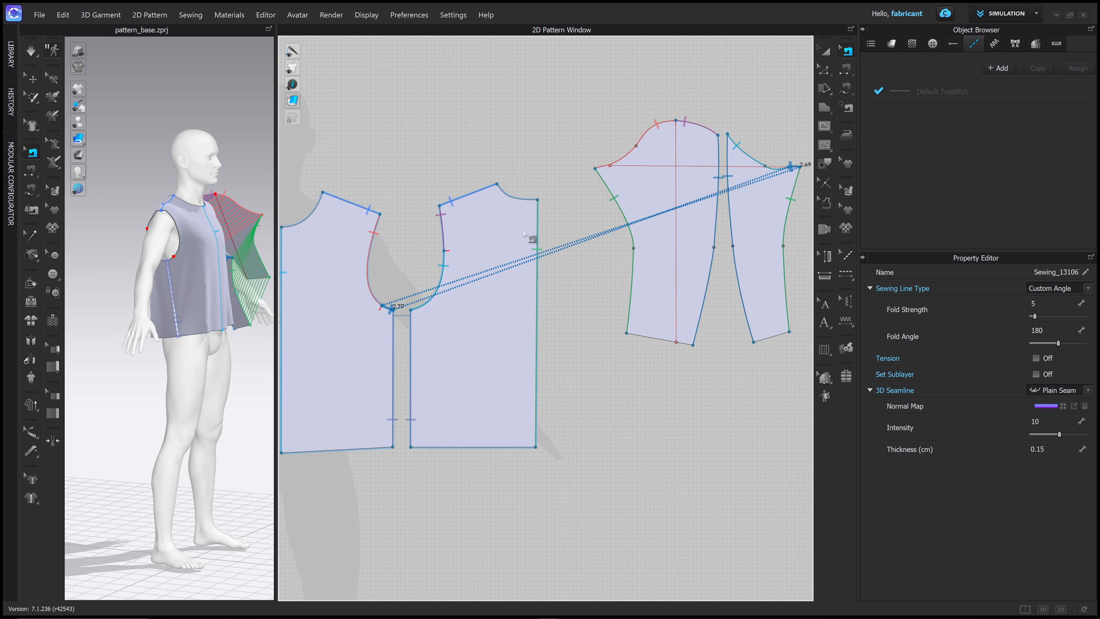
- Compare the lengths of the sleeve cap seams with the matching front and back armhole seams
{"action": "left_click", "coordinate": [639, 141]}
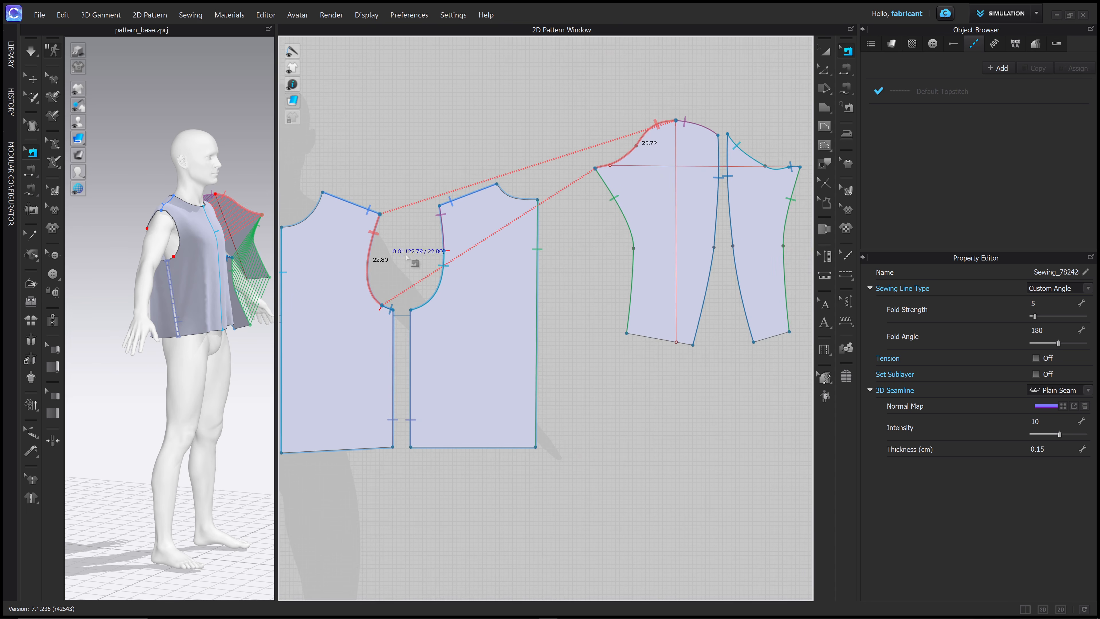
{"action": "left_click", "coordinate": [391, 307]}
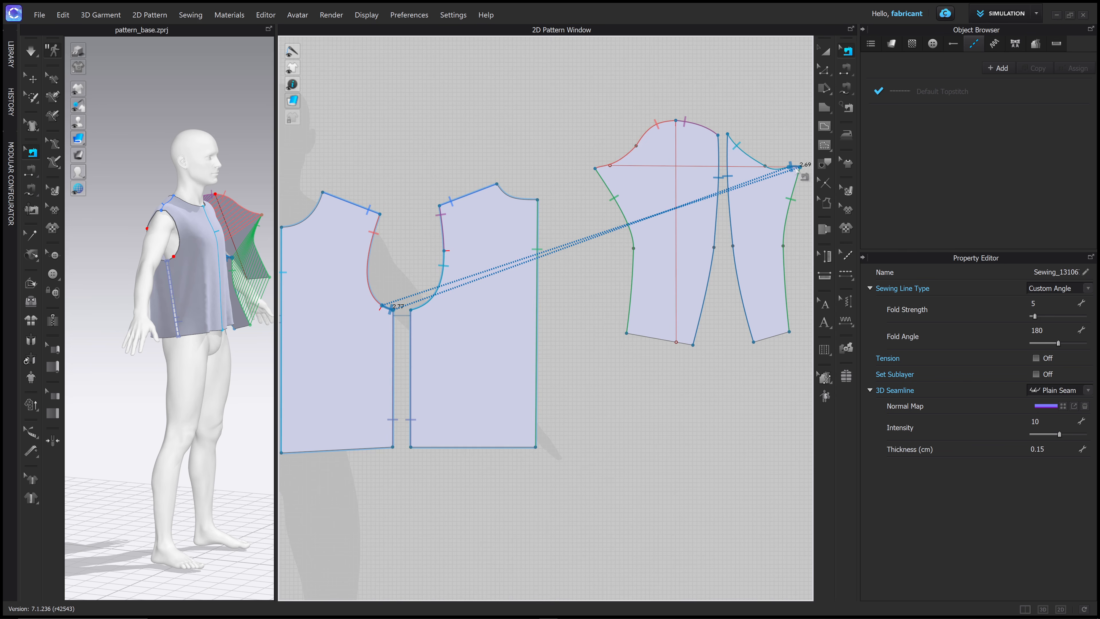
{"action": "left_click", "coordinate": [750, 158]}
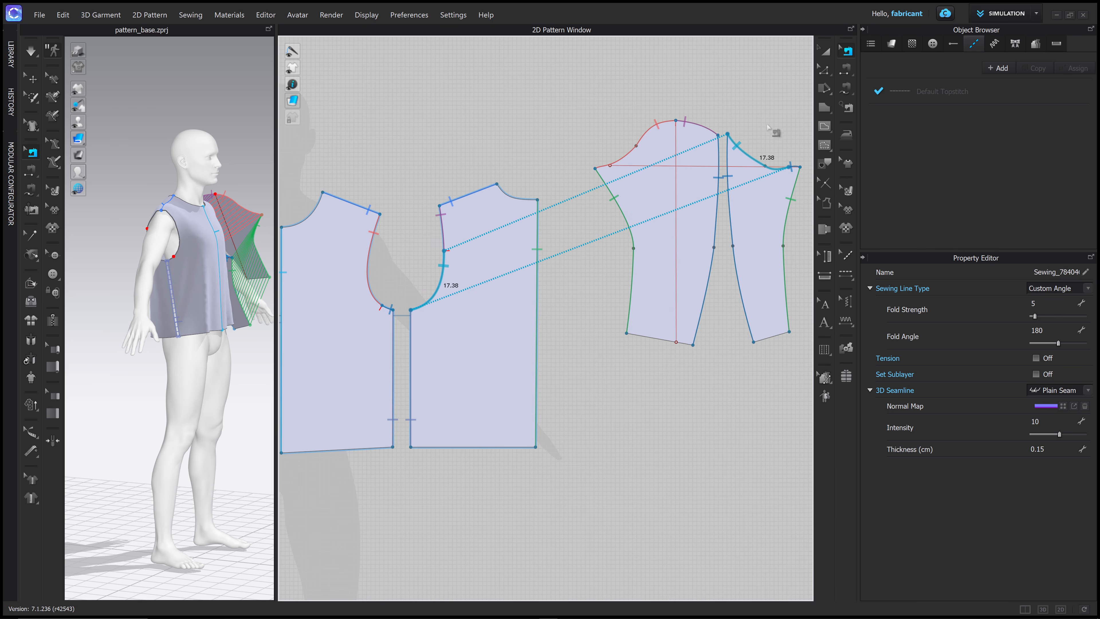
{"action": "left_click", "coordinate": [443, 229]}
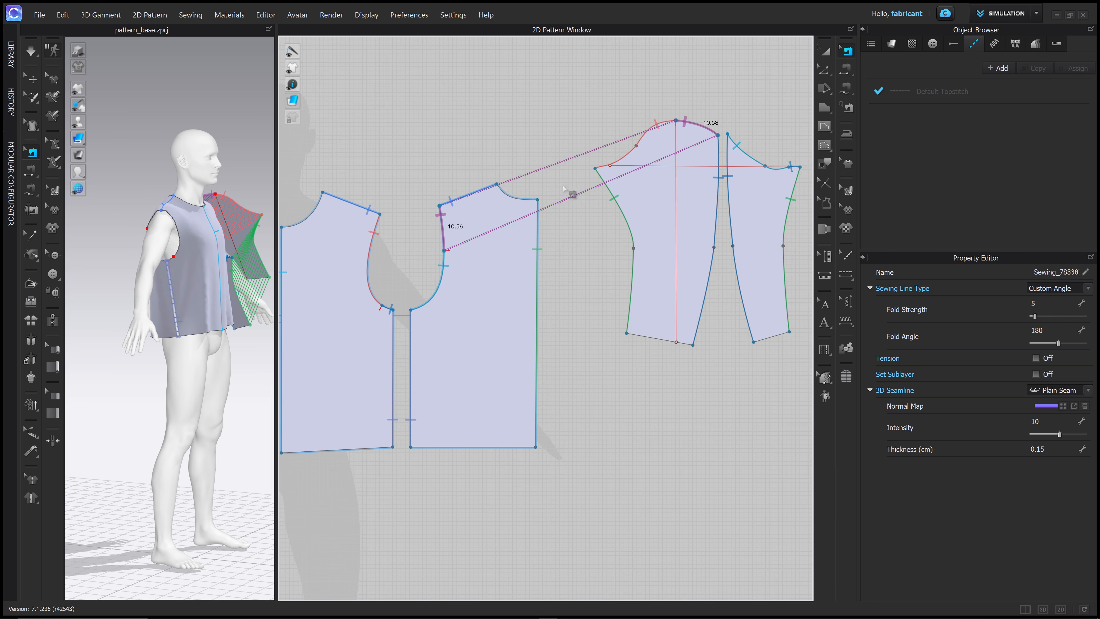
{"action": "middle_click_drag", "start_coordinate": [565, 190], "coordinate": [565, 242]}
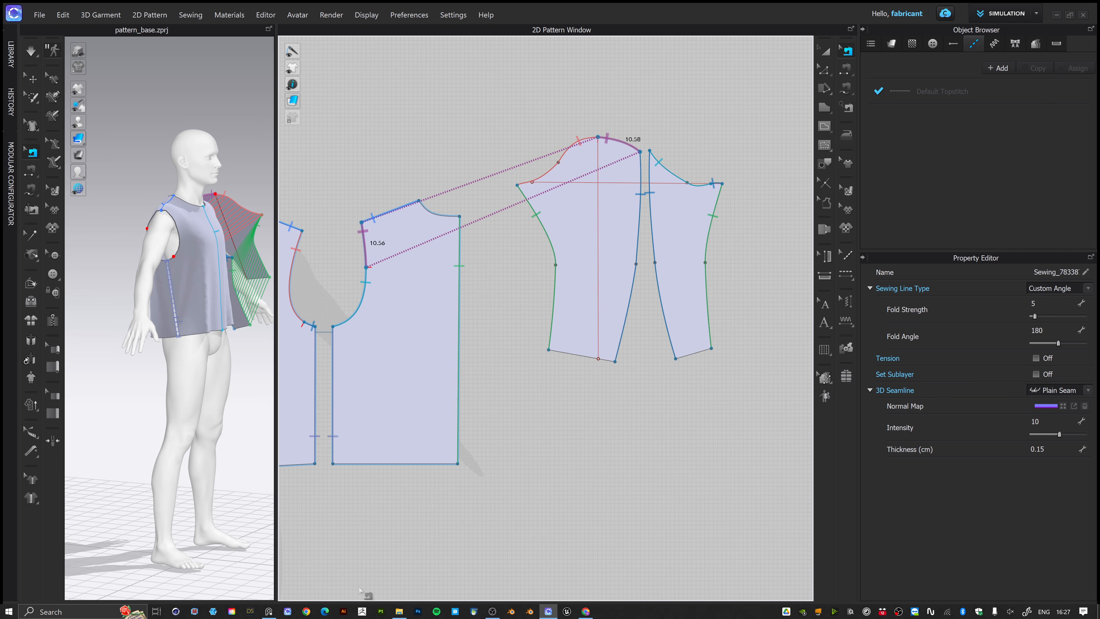
- Open the two-piece sleeve reference drawing from the Ref_Images folder in a small viewer window and clear the folder away
{"action": "left_click", "coordinate": [398, 611]}
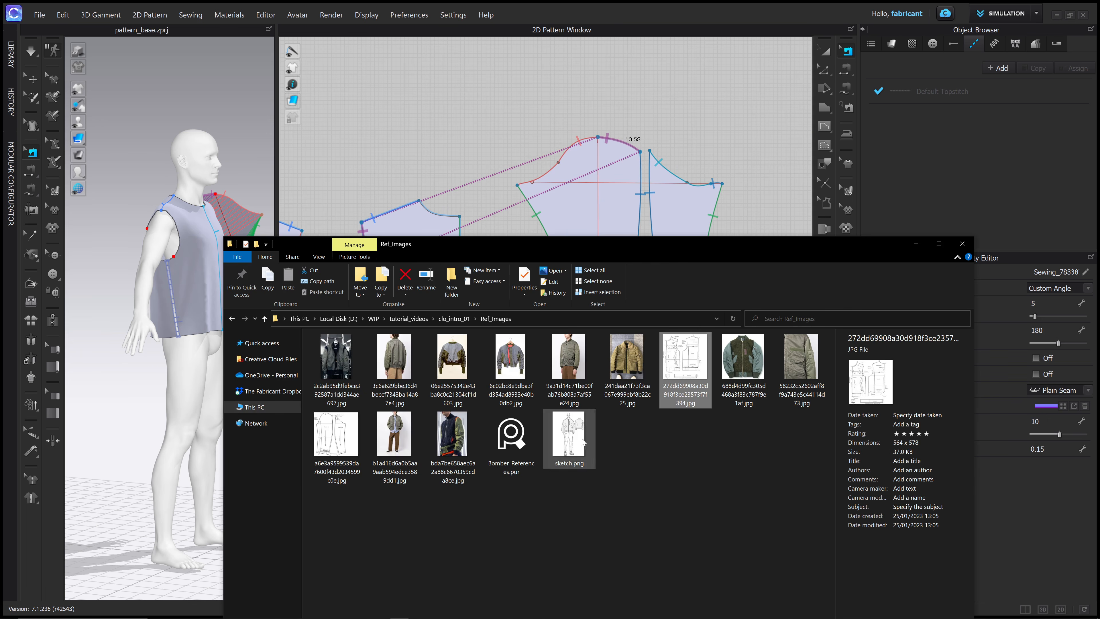
{"action": "left_click", "coordinate": [339, 439]}
{"action": "double_click", "coordinate": [339, 438]}
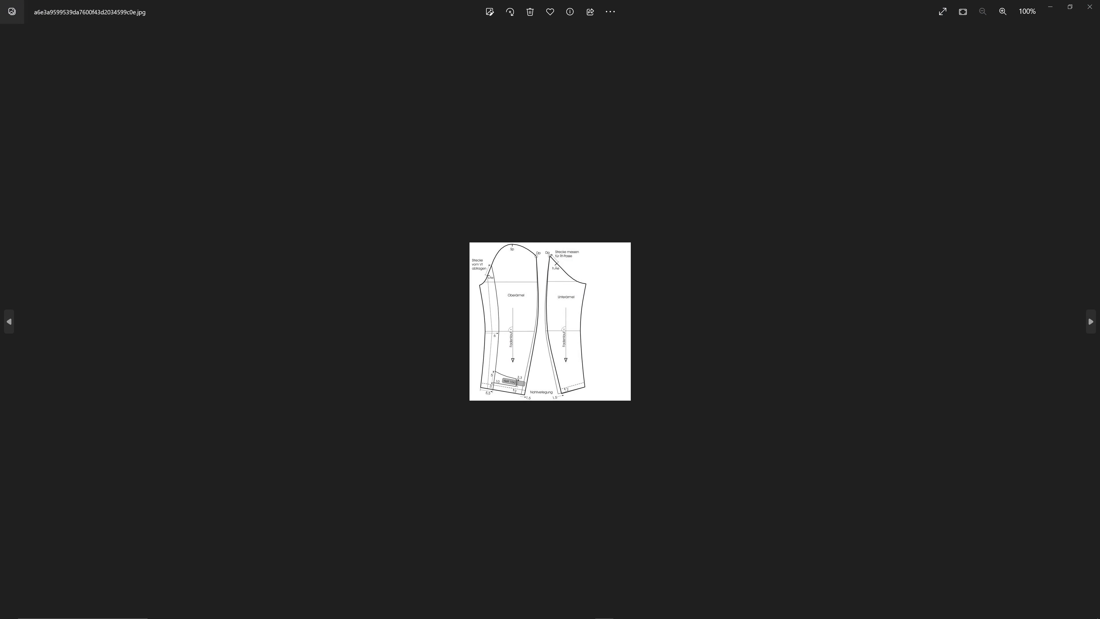
{"action": "left_click", "coordinate": [1069, 7]}
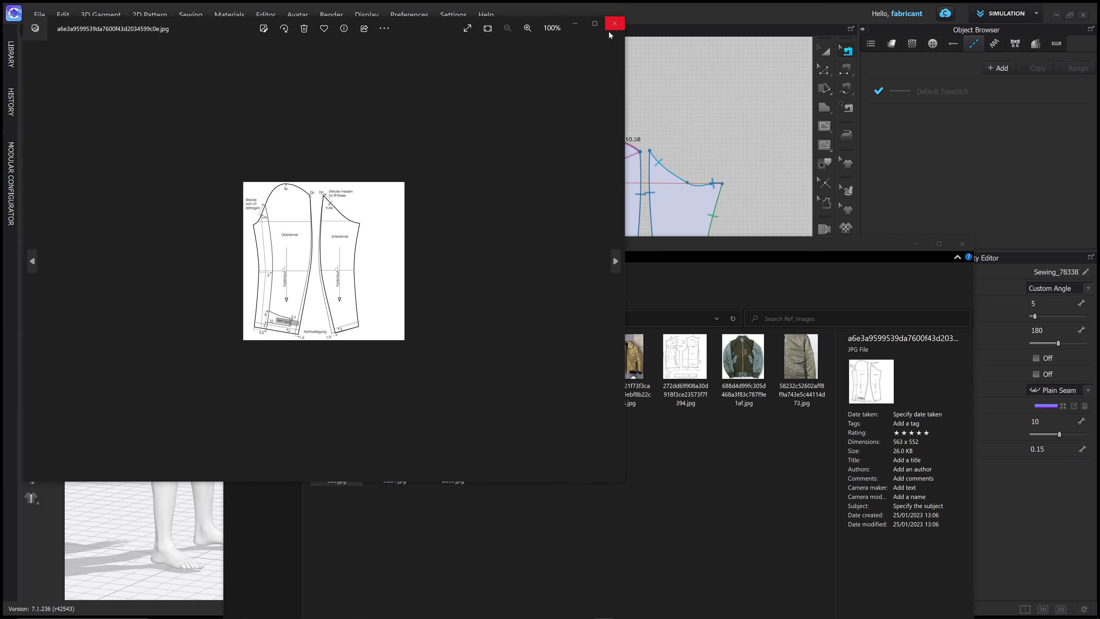
{"action": "left_click_drag", "start_coordinate": [623, 47], "coordinate": [315, 48]}
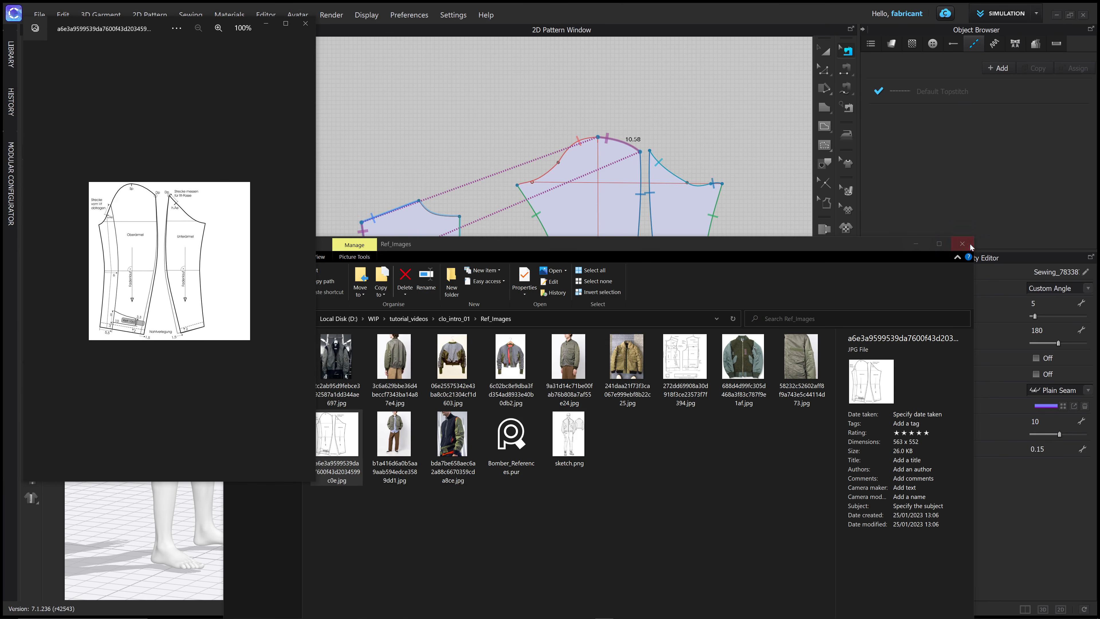
{"action": "left_click", "coordinate": [912, 244]}
- Examine the enlarged sleeve drawing beside the 2D sleeve patterns to compare their shapes, and put the drawing away
{"action": "left_click_drag", "start_coordinate": [154, 32], "coordinate": [369, 61]}
{"action": "scroll", "coordinate": [394, 214], "scroll_direction": "up", "scroll_amount": 5}
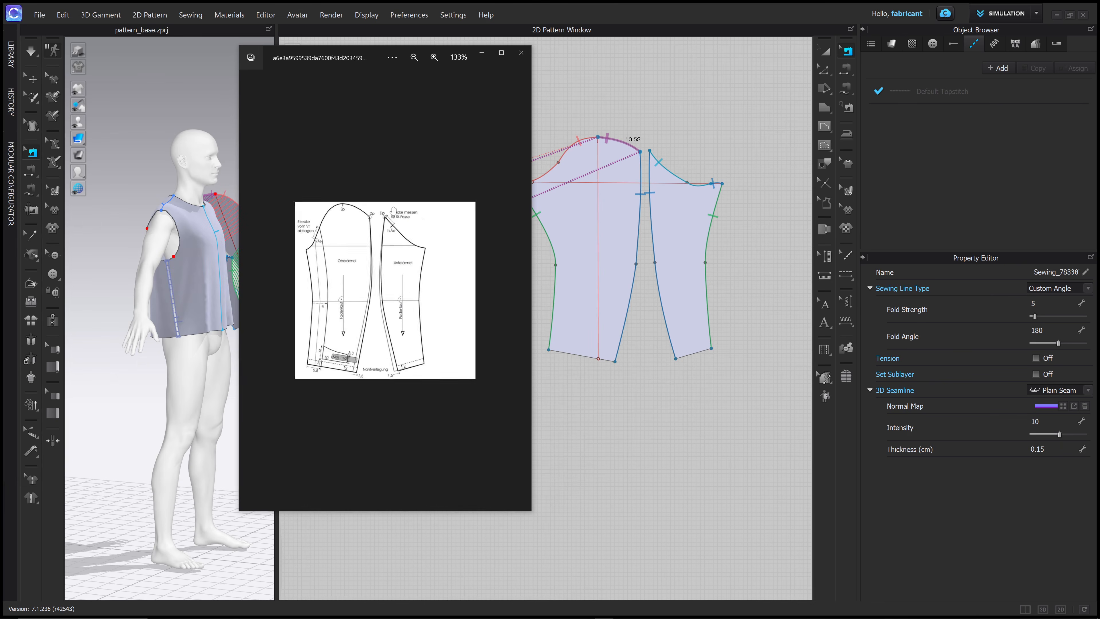
{"action": "scroll", "coordinate": [394, 213], "scroll_direction": "down", "scroll_amount": 2}
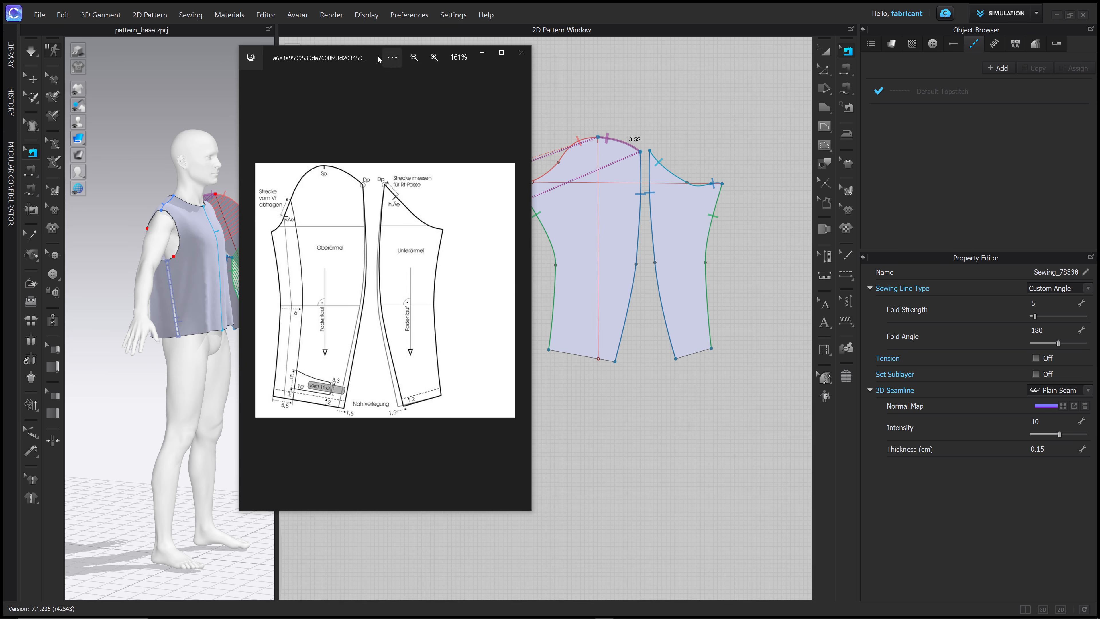
{"action": "left_click_drag", "start_coordinate": [377, 55], "coordinate": [301, 54]}
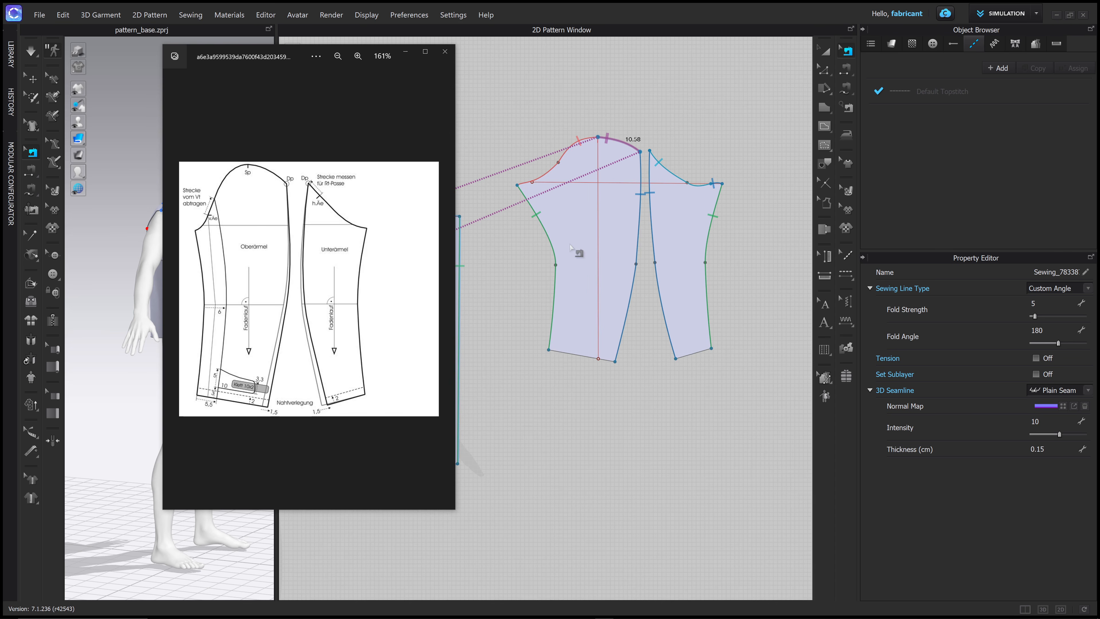
{"action": "left_click", "coordinate": [406, 51]}
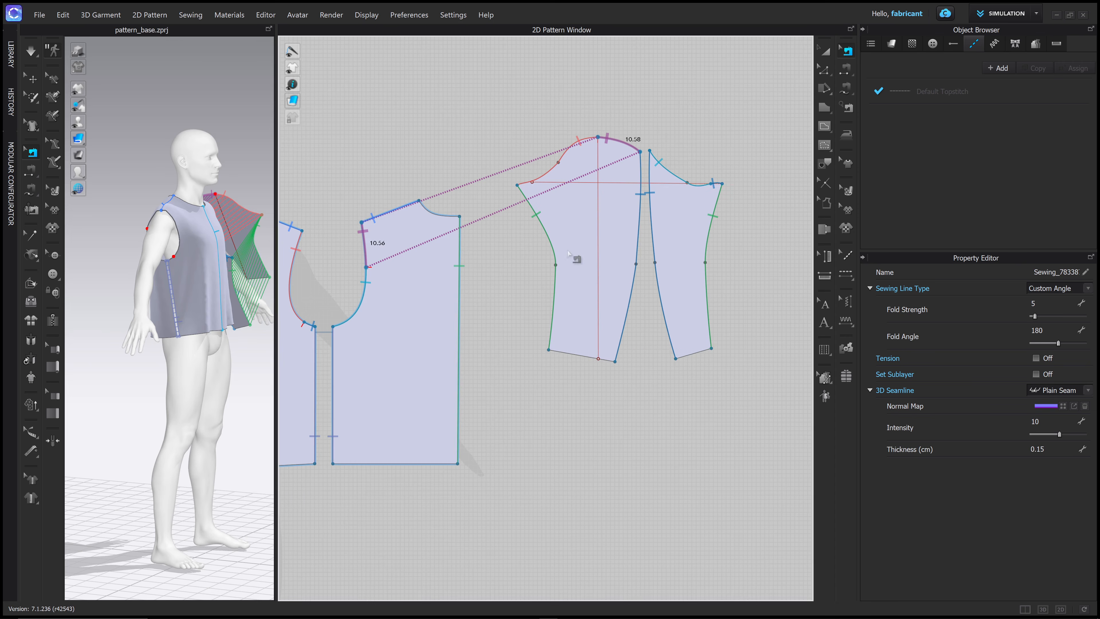
- Move the large sleeve's elbow point on the underarm seam slightly outward and recheck that seam's length against the small sleeve
{"action": "left_click", "coordinate": [555, 257]}
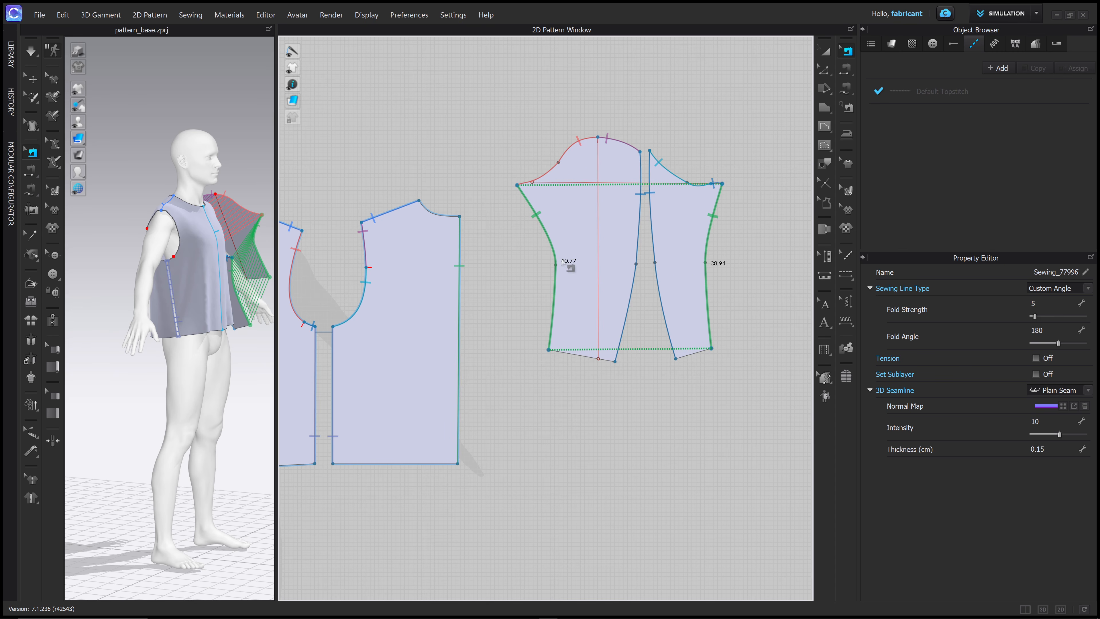
{"action": "key", "text": "a"}
{"action": "left_click", "coordinate": [562, 273]}
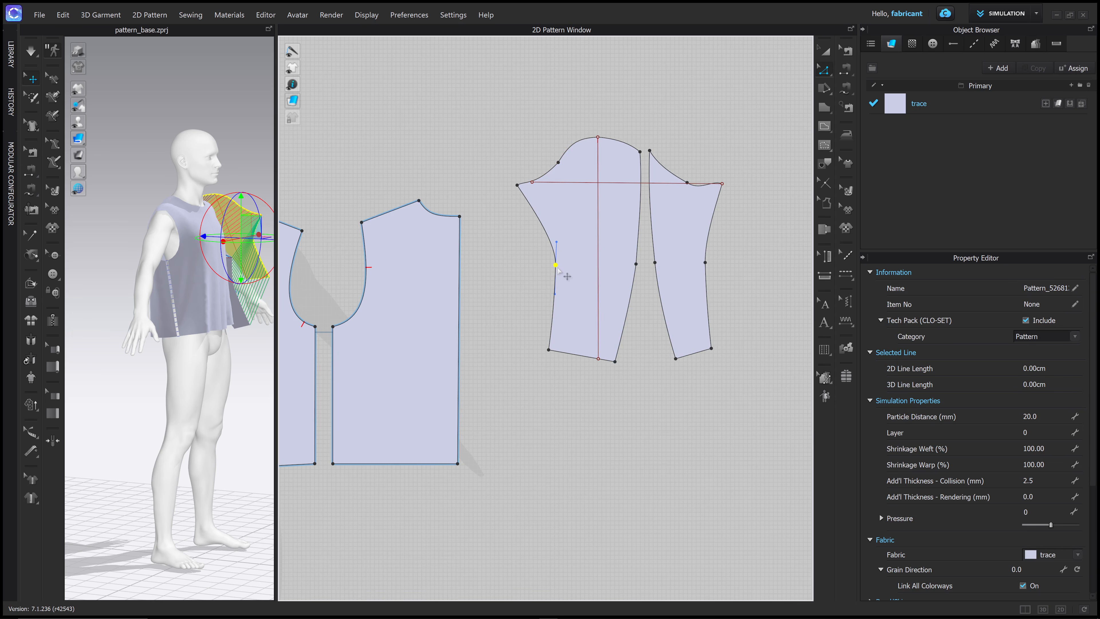
{"action": "left_click_drag", "start_coordinate": [556, 266], "coordinate": [553, 265]}
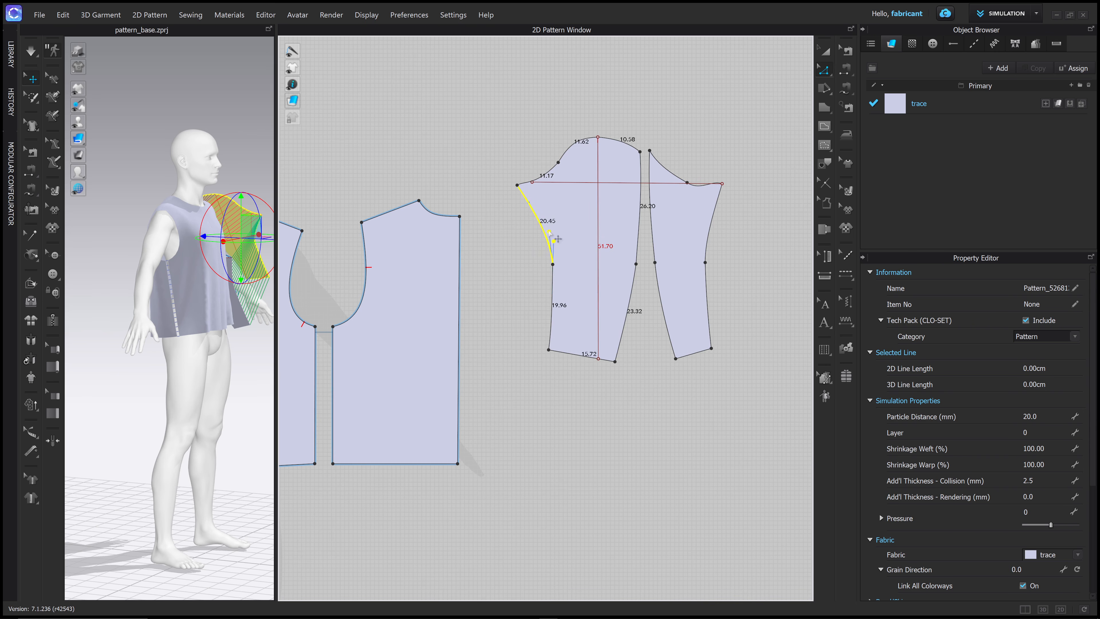
{"action": "left_click", "coordinate": [553, 330]}
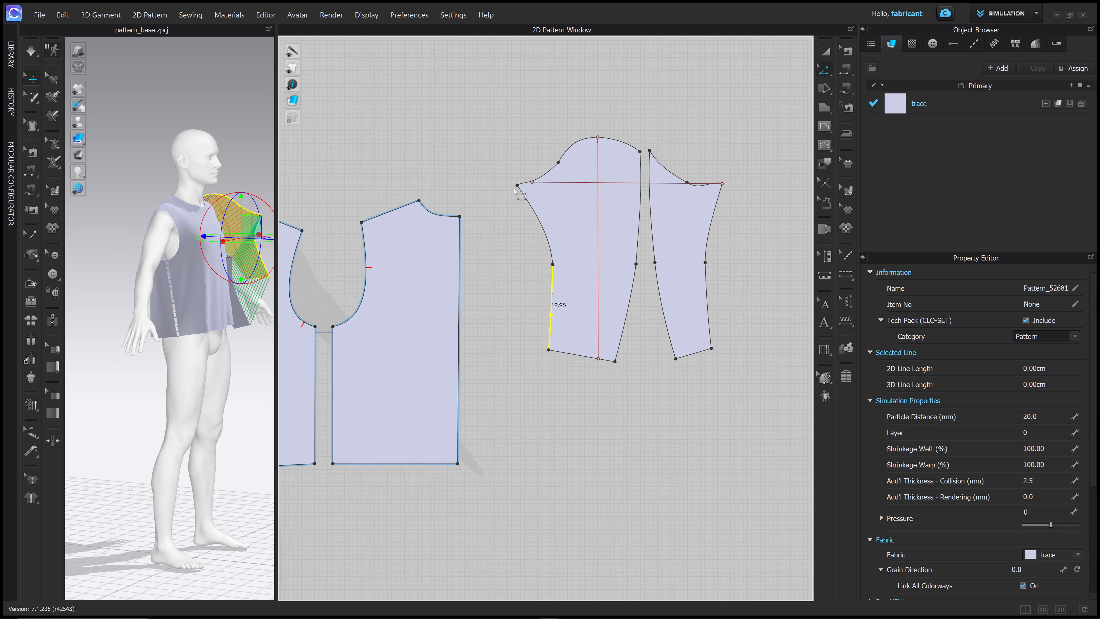
{"action": "left_click", "coordinate": [846, 51]}
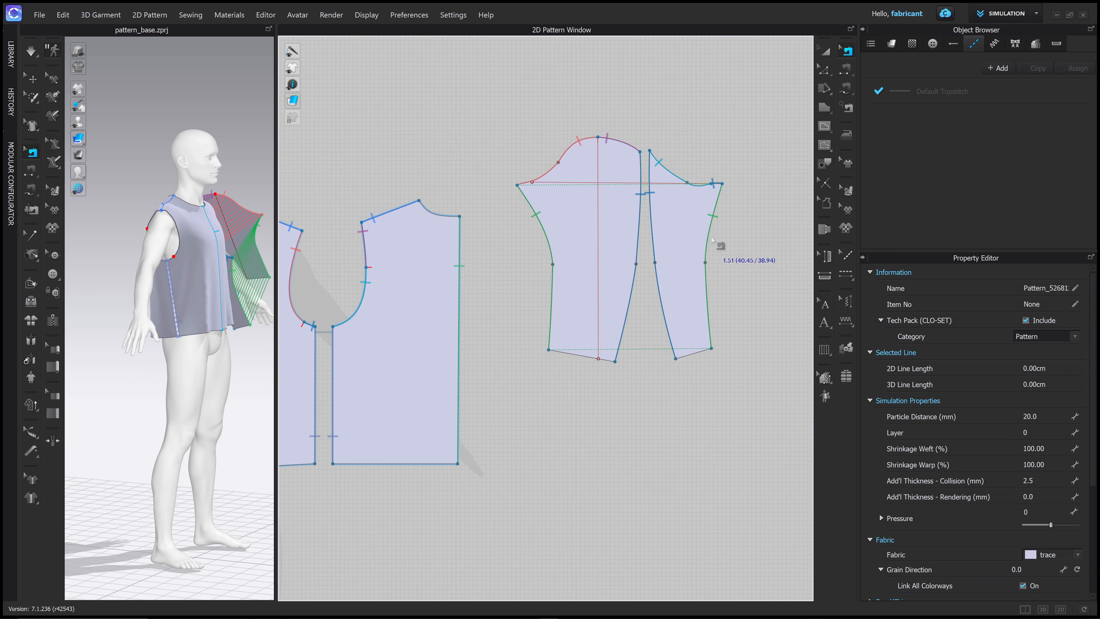
{"action": "left_click", "coordinate": [710, 247]}
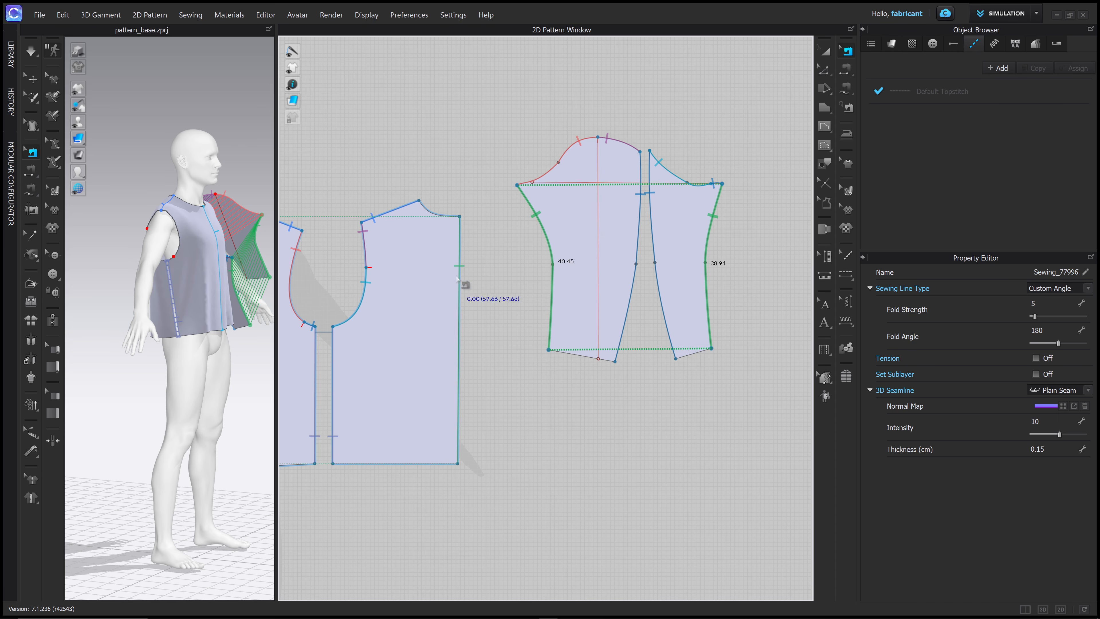
- Widen the 3D view and simulate the garment so the two-piece sleeve drapes around the avatar's arm
{"action": "left_click", "coordinate": [824, 52]}
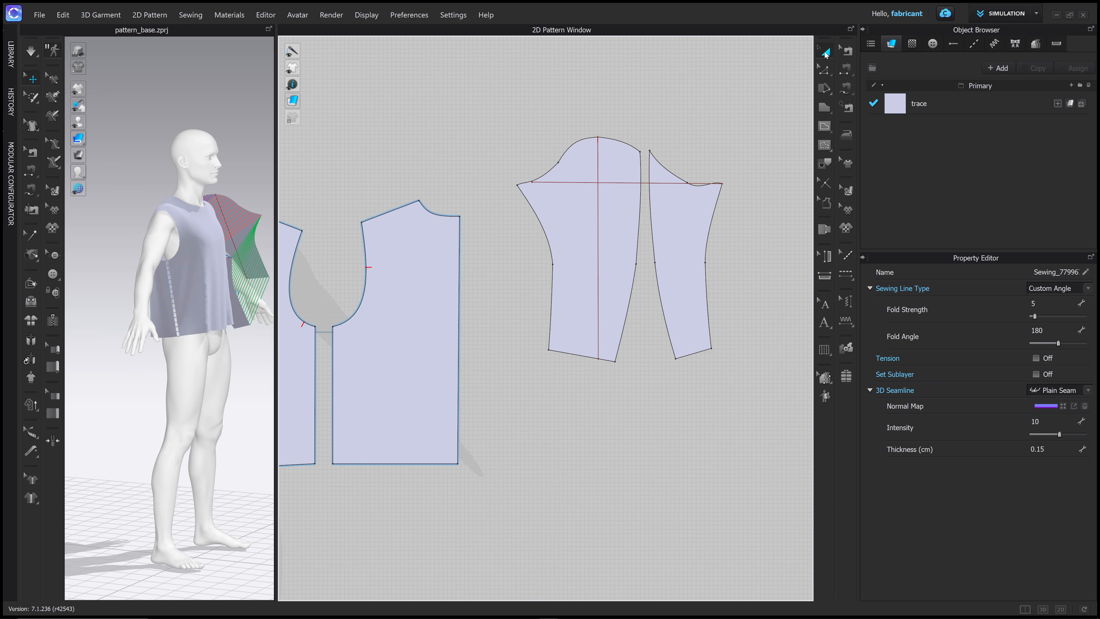
{"action": "left_click_drag", "start_coordinate": [274, 233], "coordinate": [429, 228]}
{"action": "right_click_drag", "start_coordinate": [390, 221], "coordinate": [321, 220]}
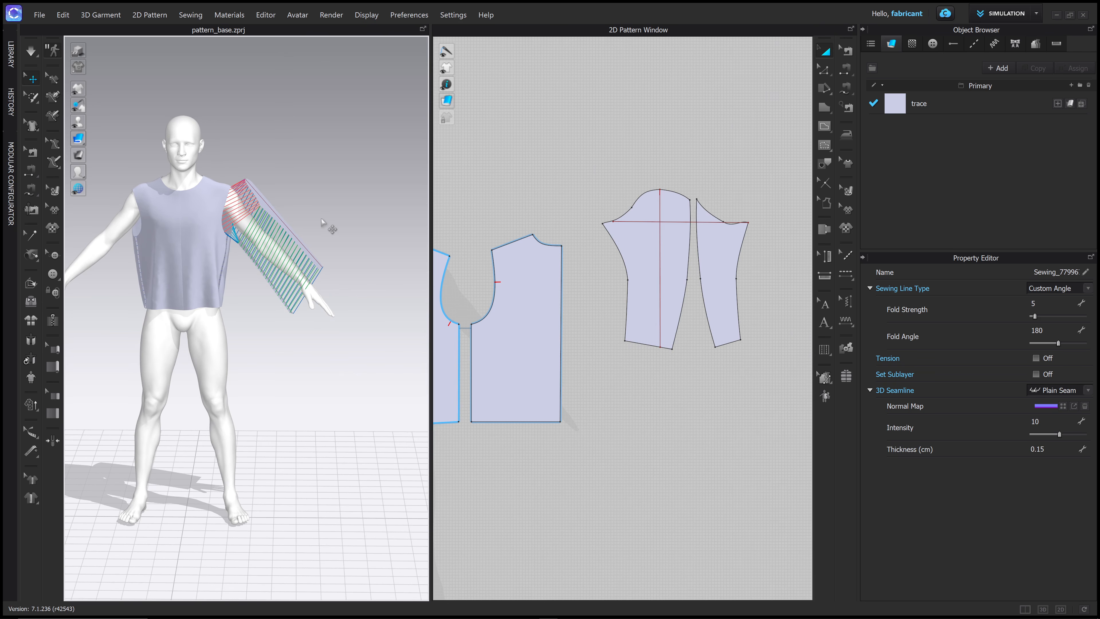
{"action": "middle_click_drag", "start_coordinate": [330, 219], "coordinate": [350, 214]}
{"action": "key", "text": "space"}
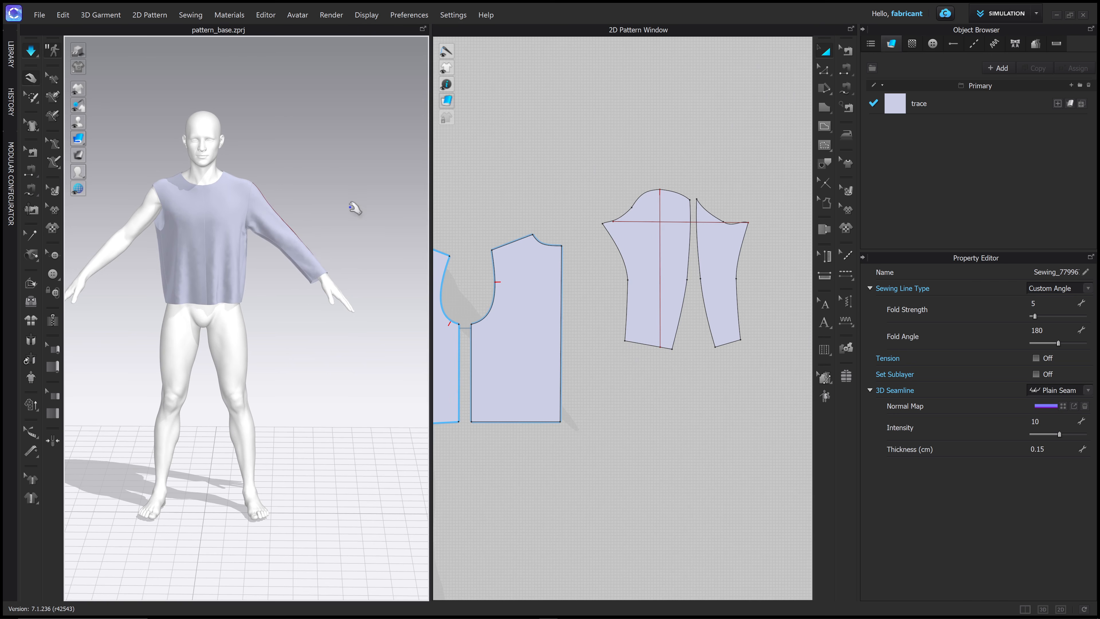
{"action": "left_click", "coordinate": [315, 265]}
{"action": "right_click_drag", "start_coordinate": [333, 267], "coordinate": [322, 209]}
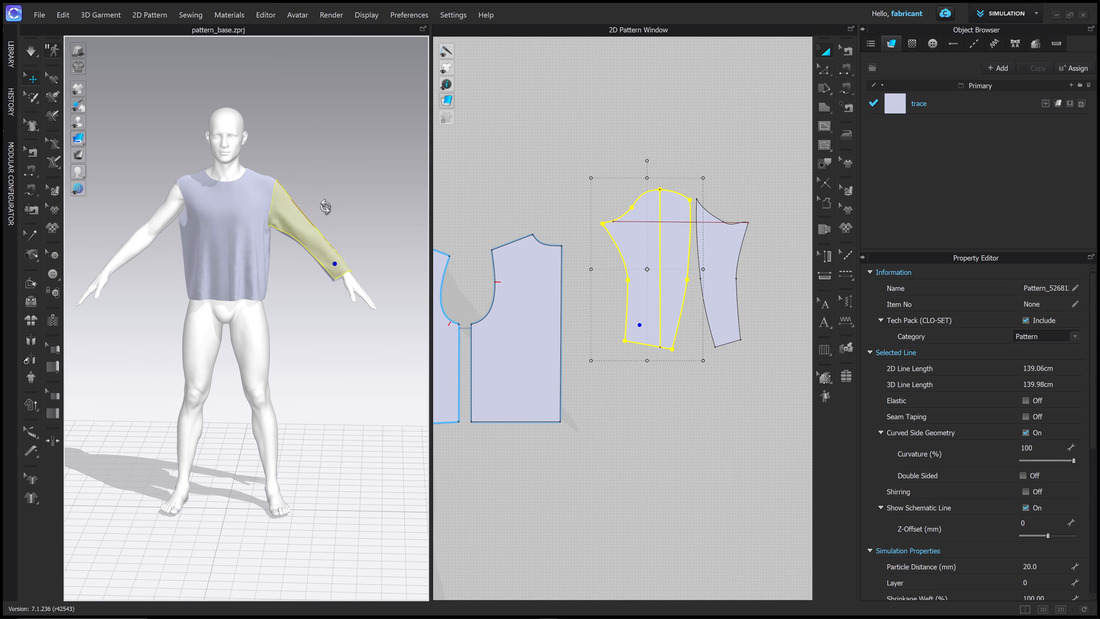
{"action": "key", "text": "space"}
- Clone both sleeve pieces as a symmetric pattern with sewing and place the copy on the bodice's opposite side
{"action": "scroll", "coordinate": [646, 239], "scroll_direction": "down", "scroll_amount": 2}
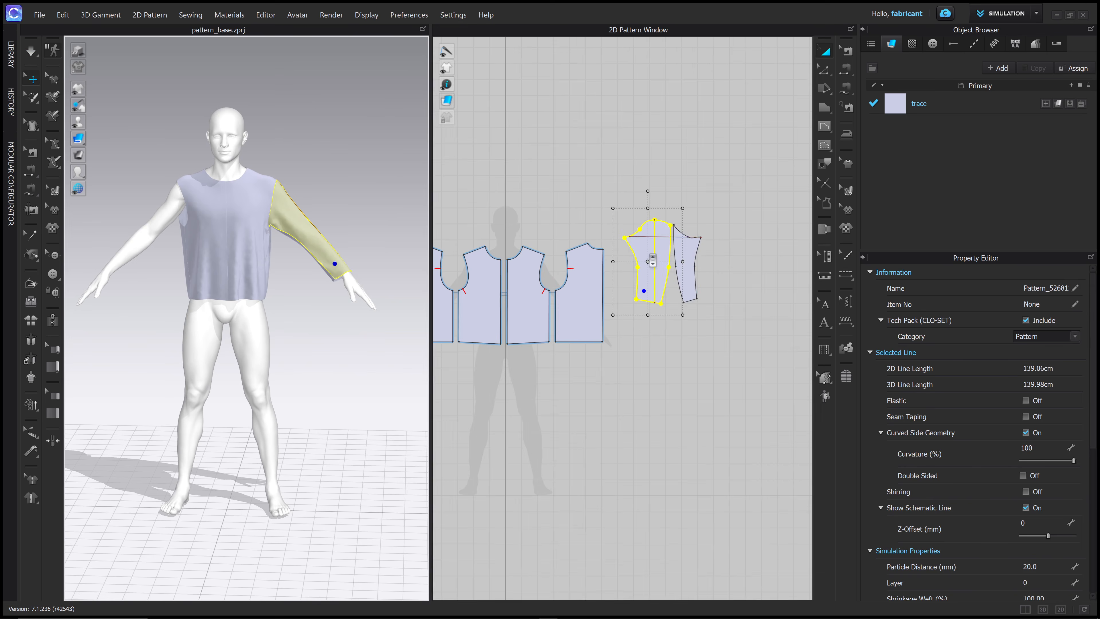
{"action": "left_click", "coordinate": [691, 253], "text": "shift"}
{"action": "right_click_drag", "start_coordinate": [656, 251], "coordinate": [693, 219]}
{"action": "scroll", "coordinate": [719, 196], "scroll_direction": "up", "scroll_amount": 3}
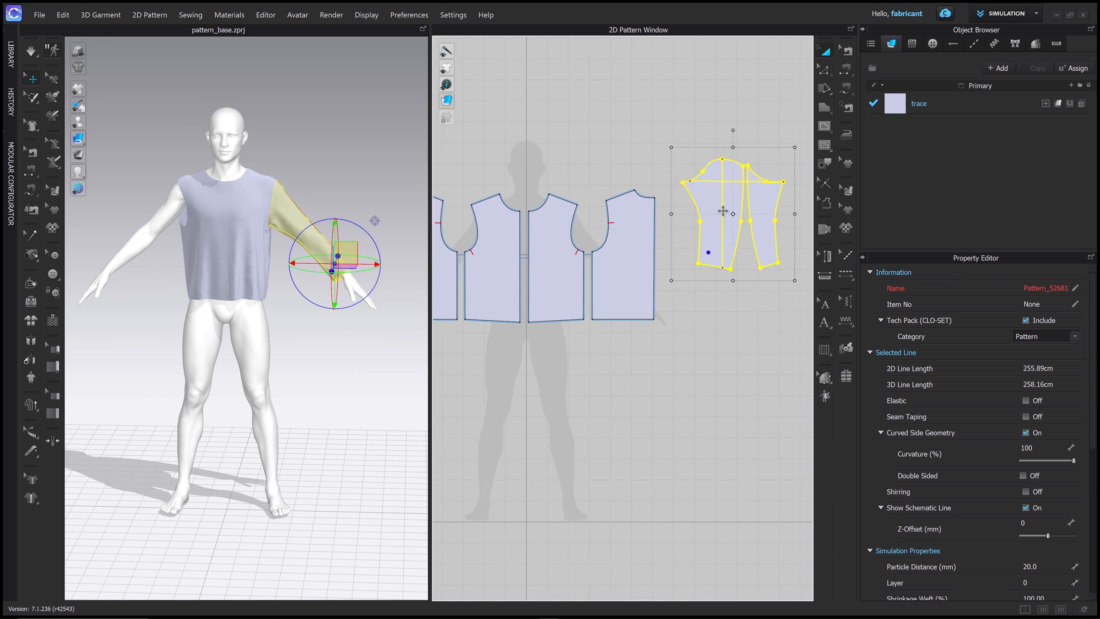
{"action": "scroll", "coordinate": [724, 204], "scroll_direction": "down", "scroll_amount": 4}
{"action": "right_click", "coordinate": [727, 210]}
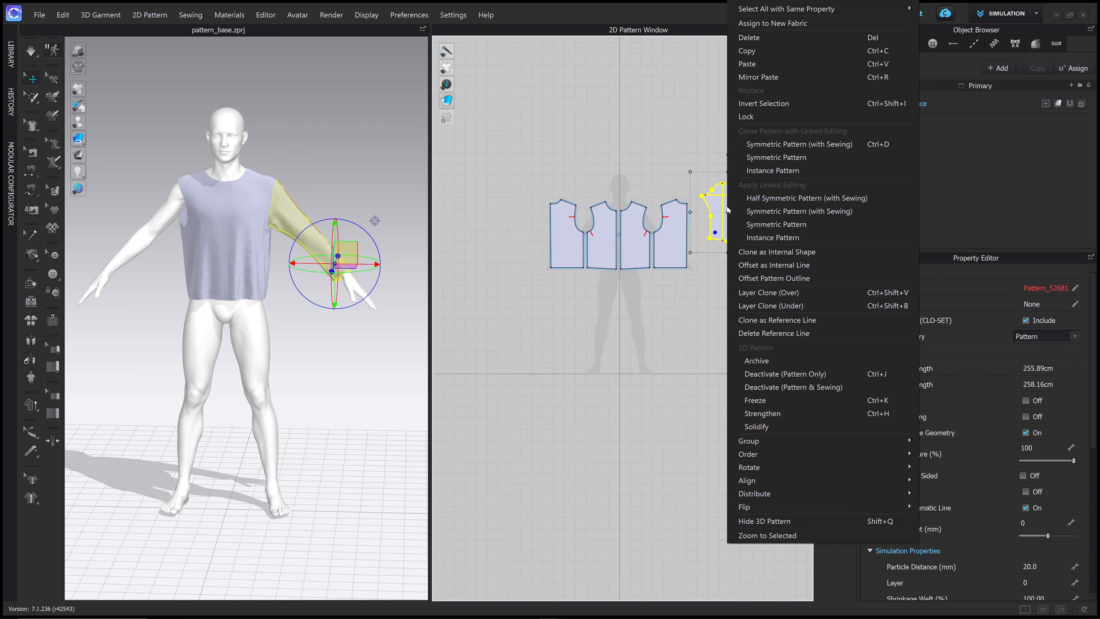
{"action": "left_click", "coordinate": [791, 144]}
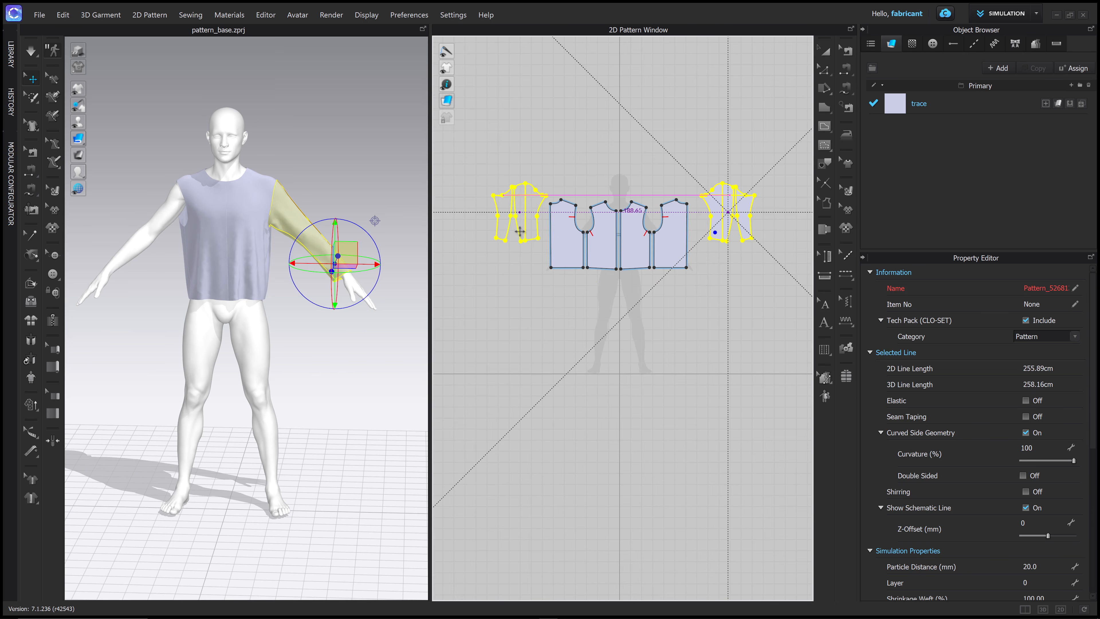
{"action": "left_click", "coordinate": [517, 232]}
- Simulate the garment with both sleeves attached and view it from the front
{"action": "mouse_move", "coordinate": [185, 227]}
{"action": "right_mouse_down"}
{"action": "mouse_move", "coordinate": [290, 220]}
{"action": "mouse_move", "coordinate": [259, 228]}
{"action": "mouse_move", "coordinate": [306, 247]}
{"action": "mouse_move", "coordinate": [341, 171]}
{"action": "right_mouse_up"}
{"action": "key", "text": "space"}
{"action": "right_click_drag", "start_coordinate": [356, 283], "coordinate": [352, 285]}
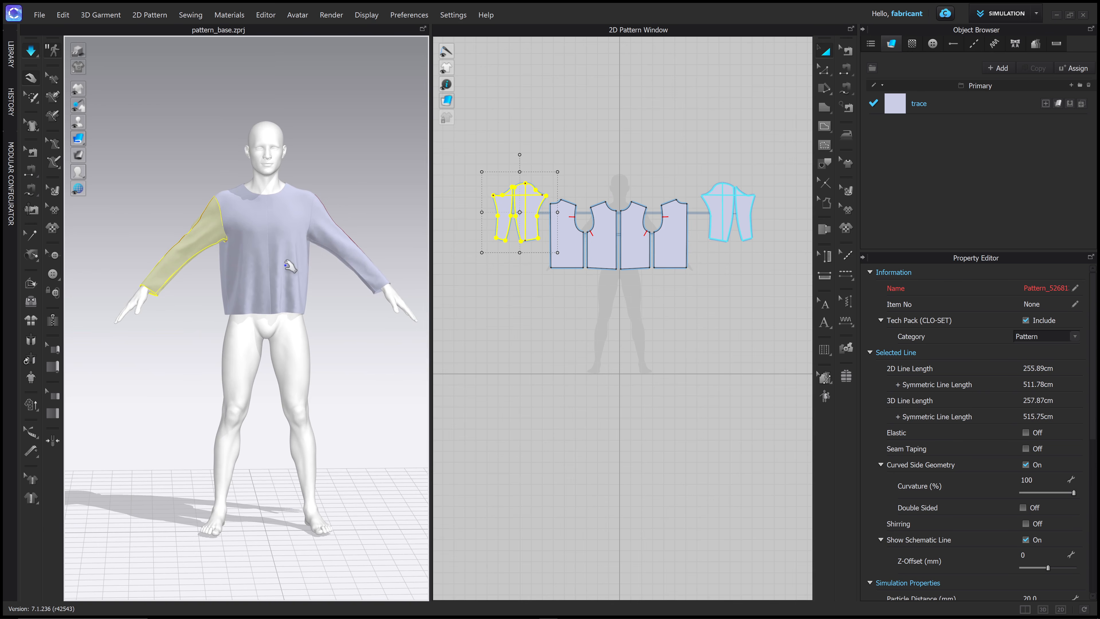
{"action": "right_click", "coordinate": [536, 277]}
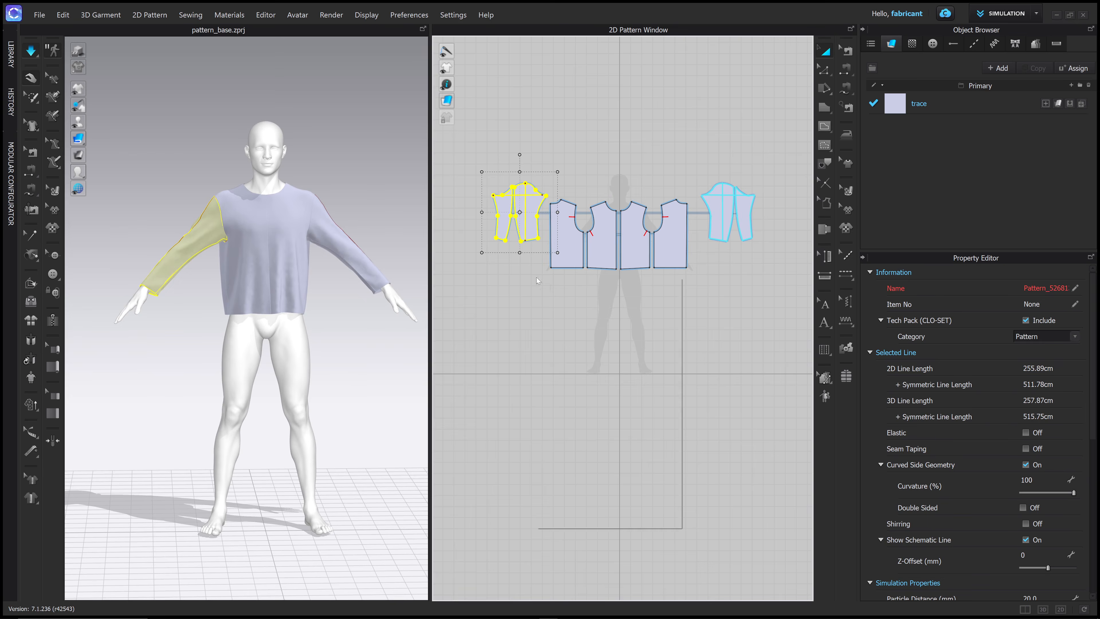
{"action": "right_click_drag", "start_coordinate": [215, 291], "coordinate": [169, 294]}
{"action": "right_click_drag", "start_coordinate": [363, 272], "coordinate": [373, 283]}
- Select both pieces of the original sleeve and stretch them slightly longer at the hem
{"action": "scroll", "coordinate": [730, 215], "scroll_direction": "up", "scroll_amount": 3}
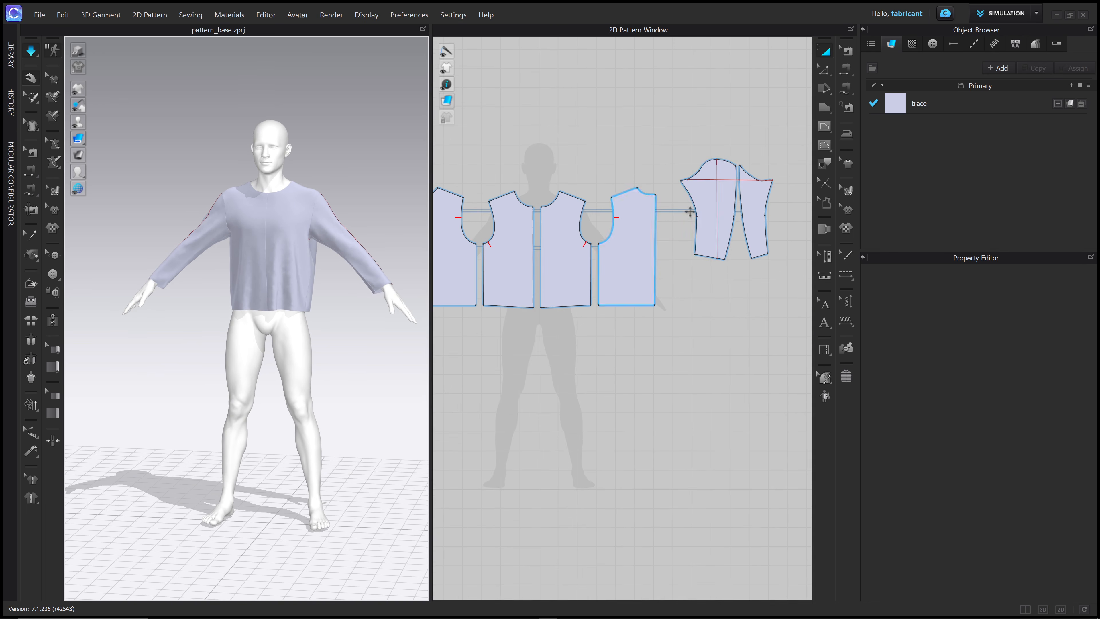
{"action": "left_click", "coordinate": [760, 200]}
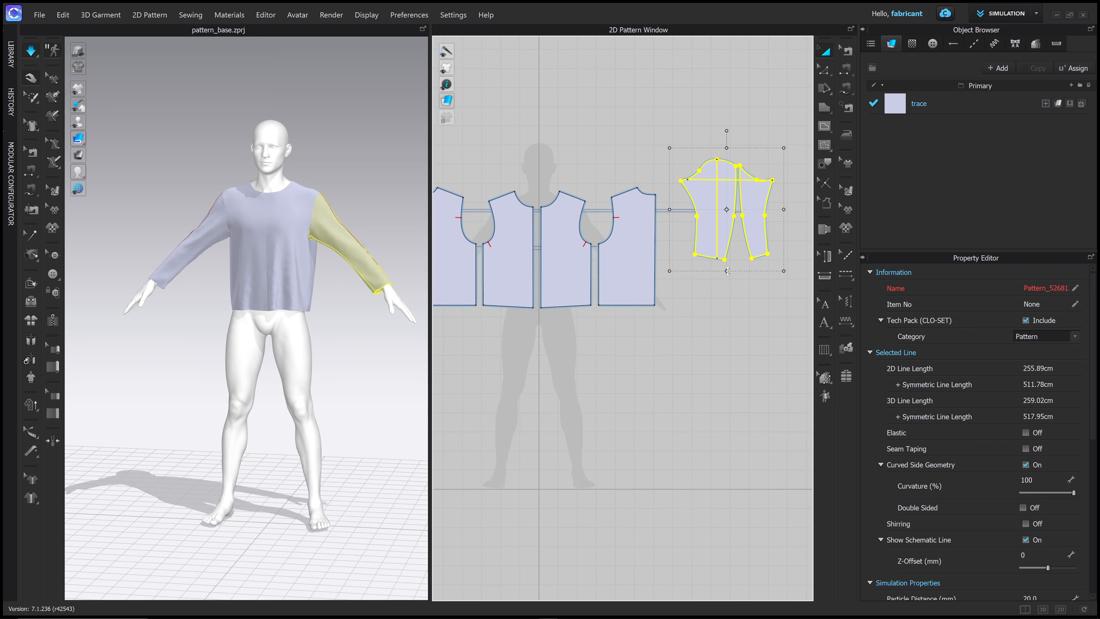
{"action": "left_click_drag", "start_coordinate": [727, 272], "coordinate": [727, 280]}
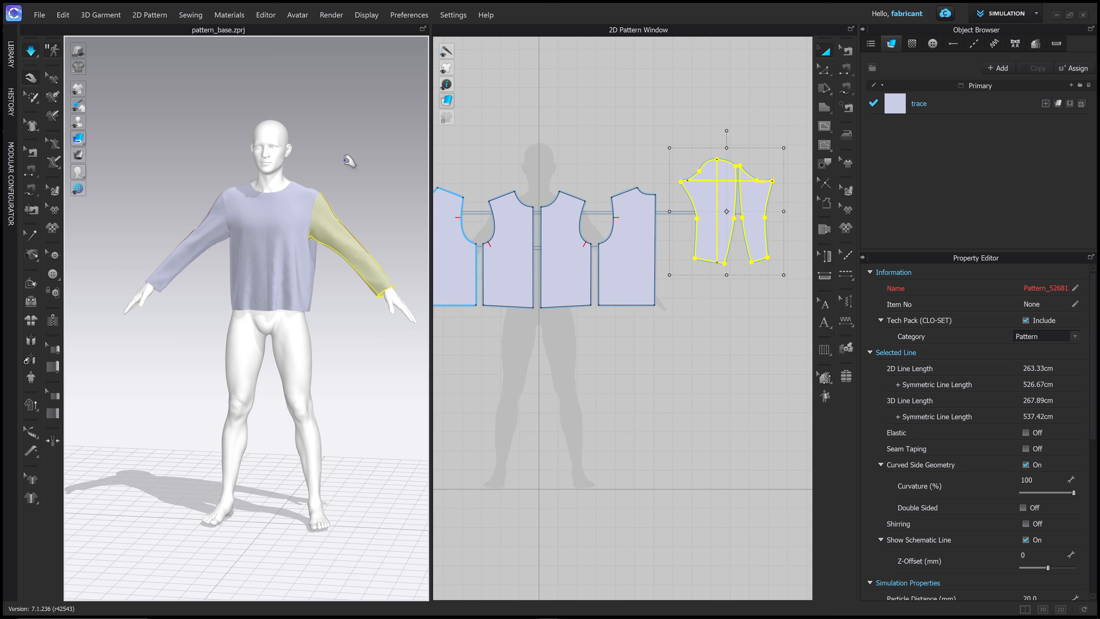
- Tug the simulated bodice at the front and back to settle the garment, and inspect the fit from several sides
{"action": "right_click_drag", "start_coordinate": [349, 162], "coordinate": [341, 199]}
{"action": "left_click_drag", "start_coordinate": [337, 219], "coordinate": [255, 310]}
{"action": "right_click_drag", "start_coordinate": [256, 310], "coordinate": [208, 291]}
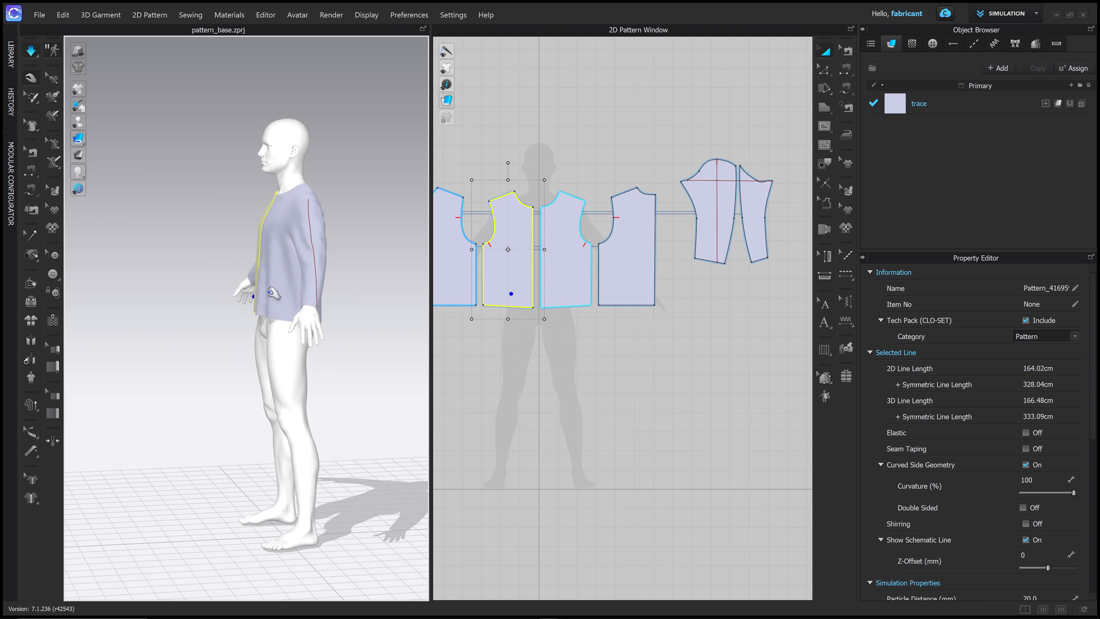
{"action": "left_click_drag", "start_coordinate": [273, 288], "coordinate": [302, 278]}
{"action": "right_click_drag", "start_coordinate": [308, 278], "coordinate": [331, 211]}
{"action": "left_click", "coordinate": [339, 297]}
{"action": "middle_click_drag", "start_coordinate": [330, 212], "coordinate": [306, 215]}
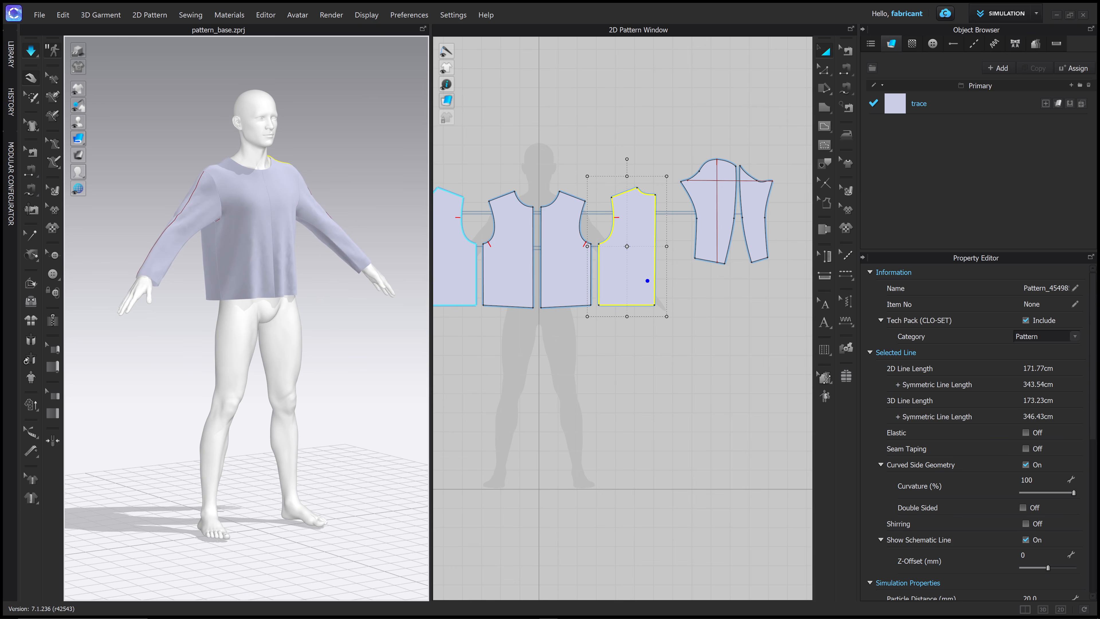
{"action": "right_click_drag", "start_coordinate": [316, 196], "coordinate": [393, 265]}
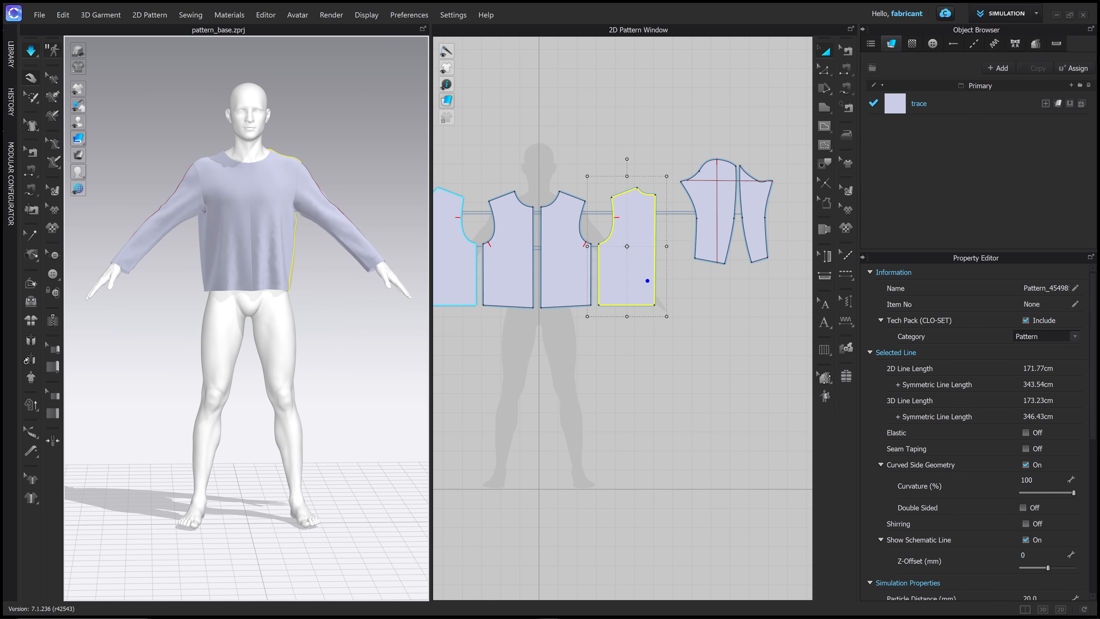